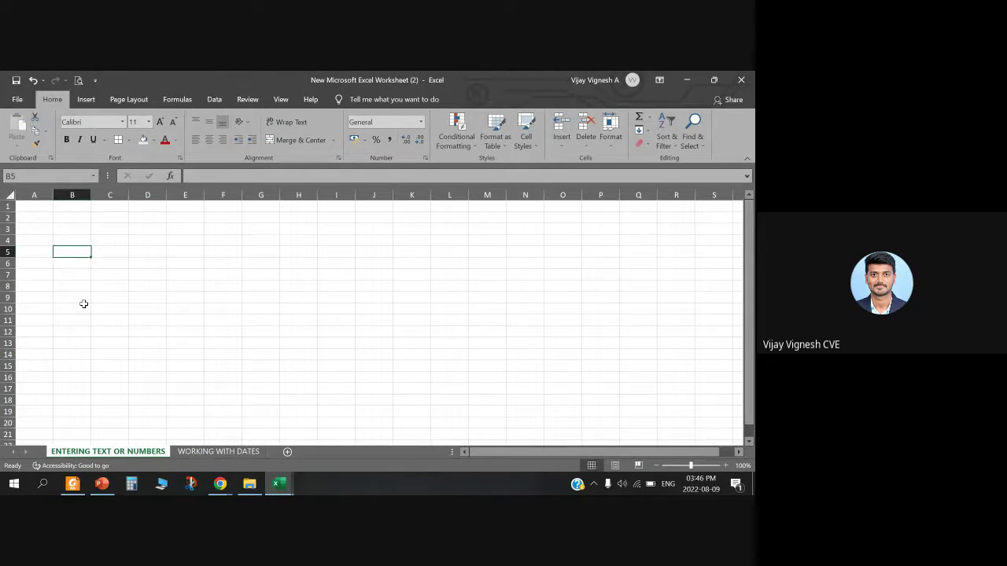
- Enter the headings S.No in A6 and Name in B6
{"action": "left_click", "coordinate": [33, 274]}
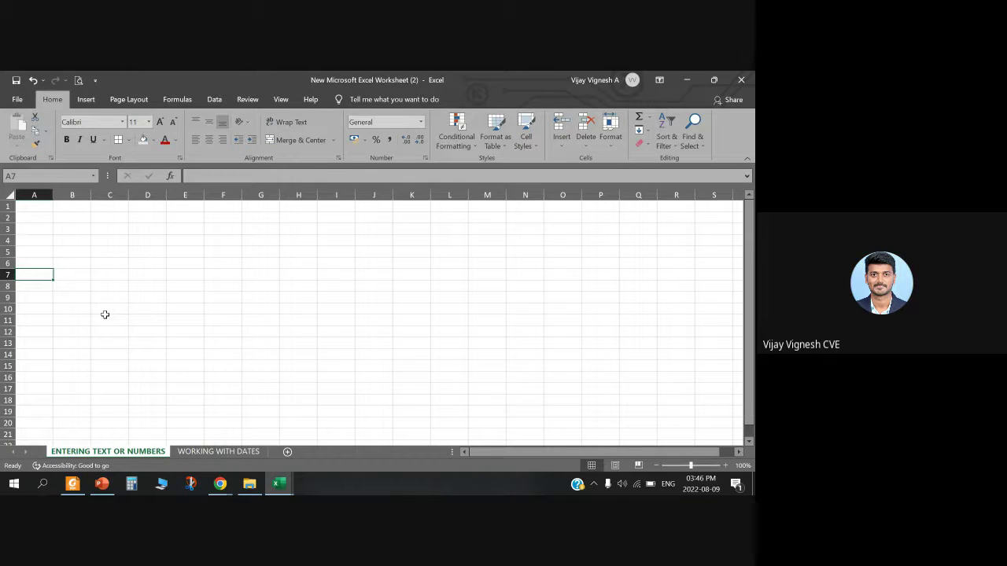
{"action": "left_click", "coordinate": [56, 288]}
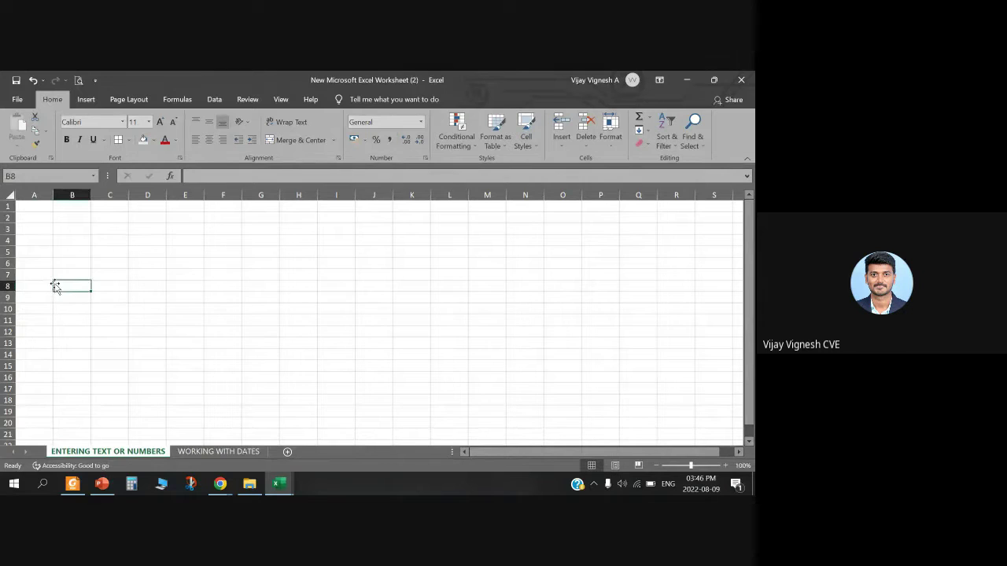
{"action": "key", "text": "Left"}
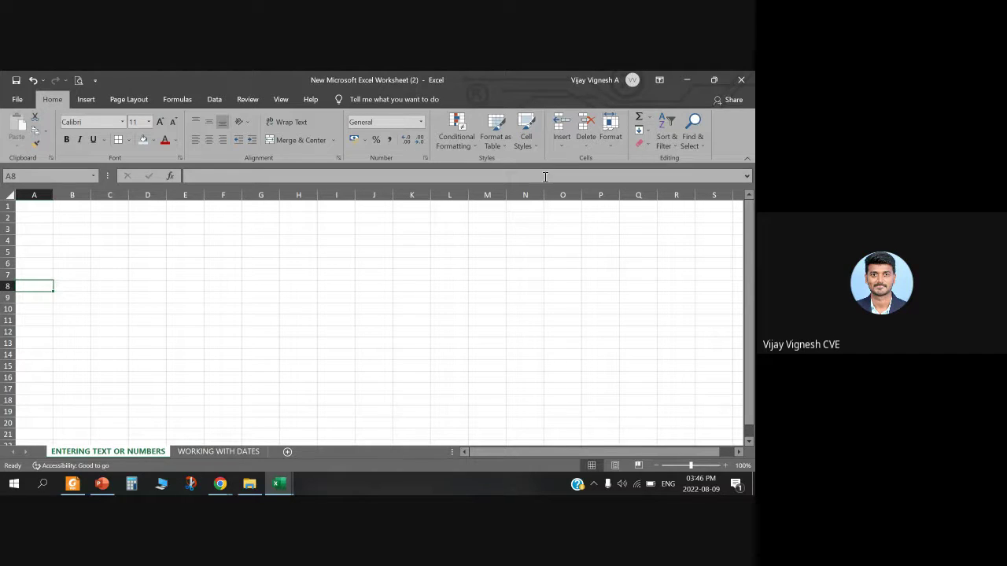
{"action": "key", "text": "Up"}
{"action": "key", "text": "Up"}
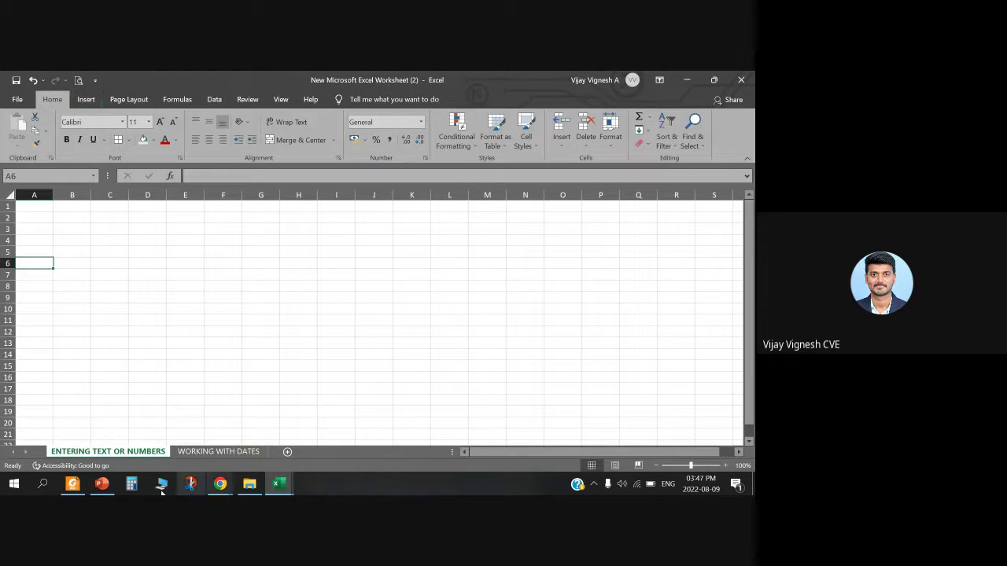
{"action": "key", "text": "Down"}
{"action": "key", "text": "Down"}
{"action": "left_click", "coordinate": [37, 272]}
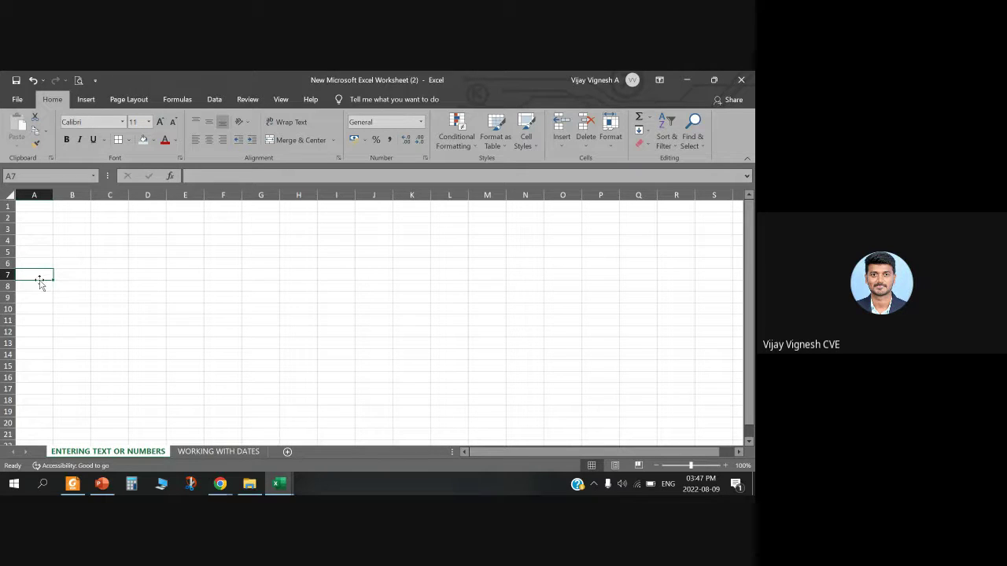
{"action": "left_click", "coordinate": [43, 259]}
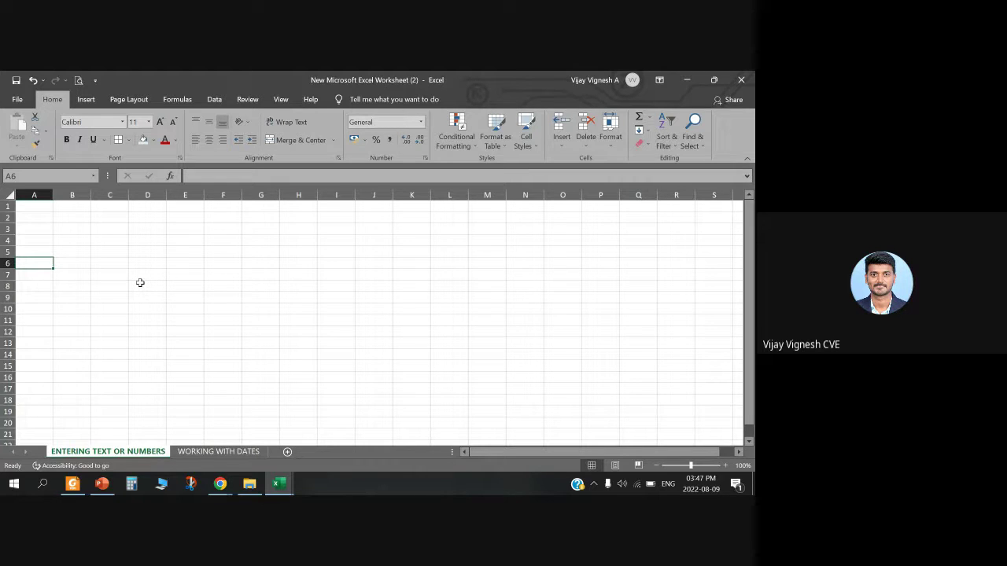
{"action": "type", "text": "S/."}
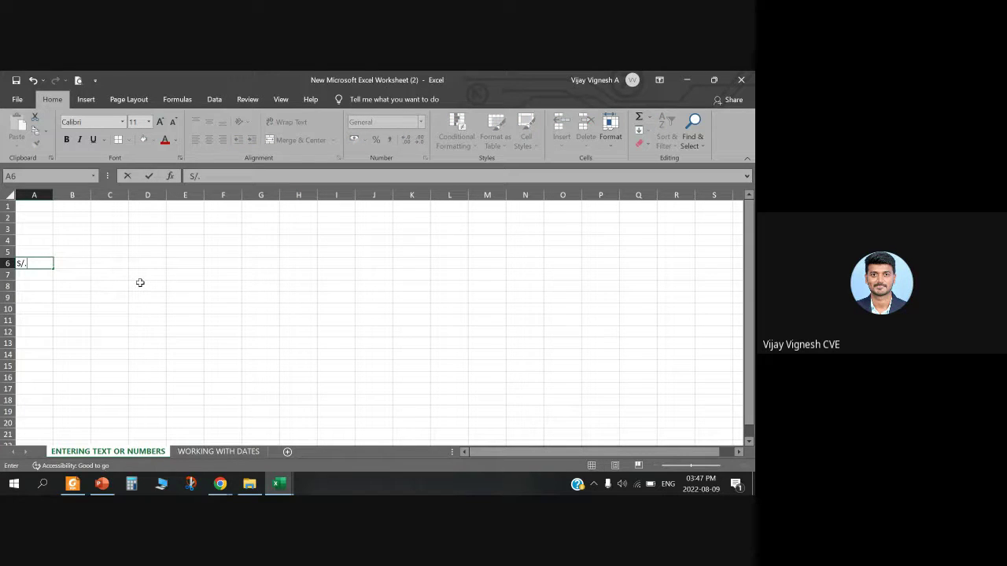
{"action": "type", "text": "No"}
{"action": "key", "text": "Tab"}
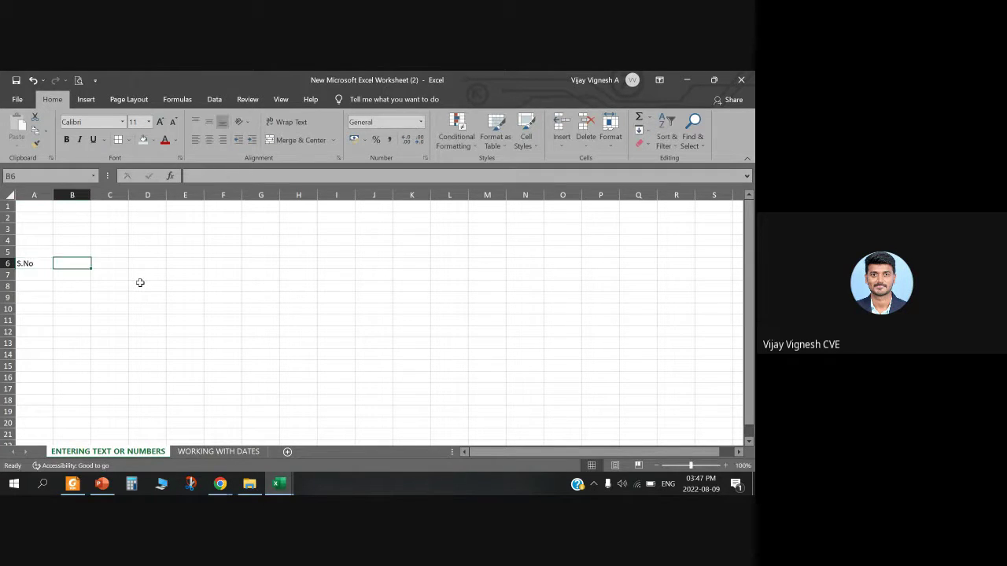
{"action": "type", "text": "Name"}
{"action": "key", "text": "Tab"}
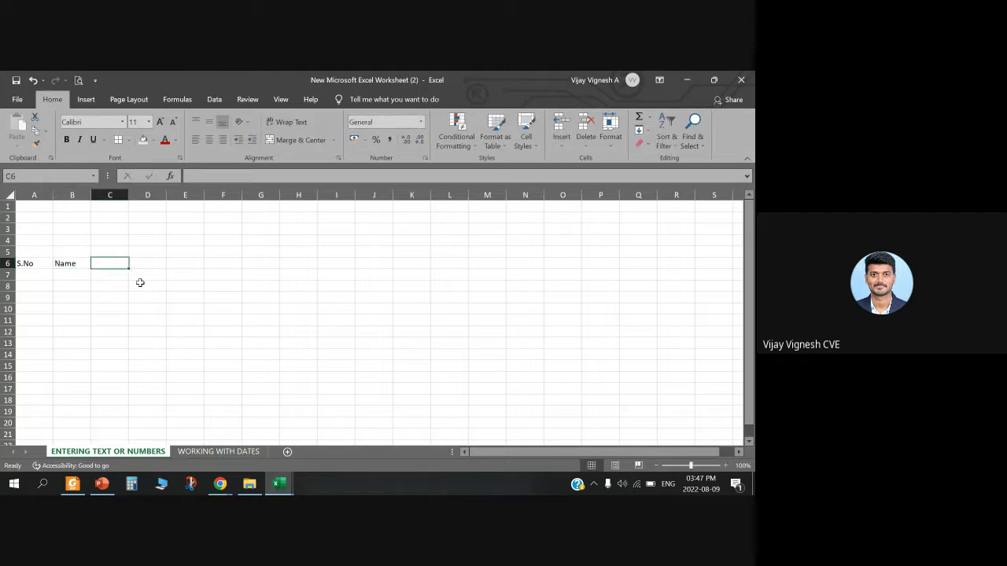
- Add the Marks heading in C6 and widen column B to fit student names
{"action": "type", "text": "MAA"}
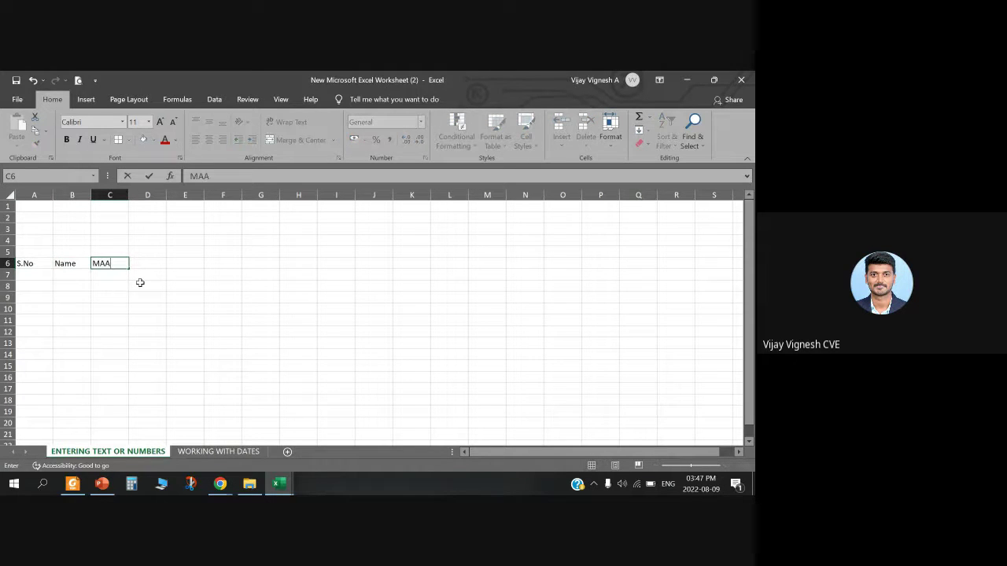
{"action": "key", "text": "BackSpace"}
{"action": "key", "text": "BackSpace"}
{"action": "type", "text": "ARK"}
{"action": "type", "text": "rks"}
{"action": "key", "text": "Return"}
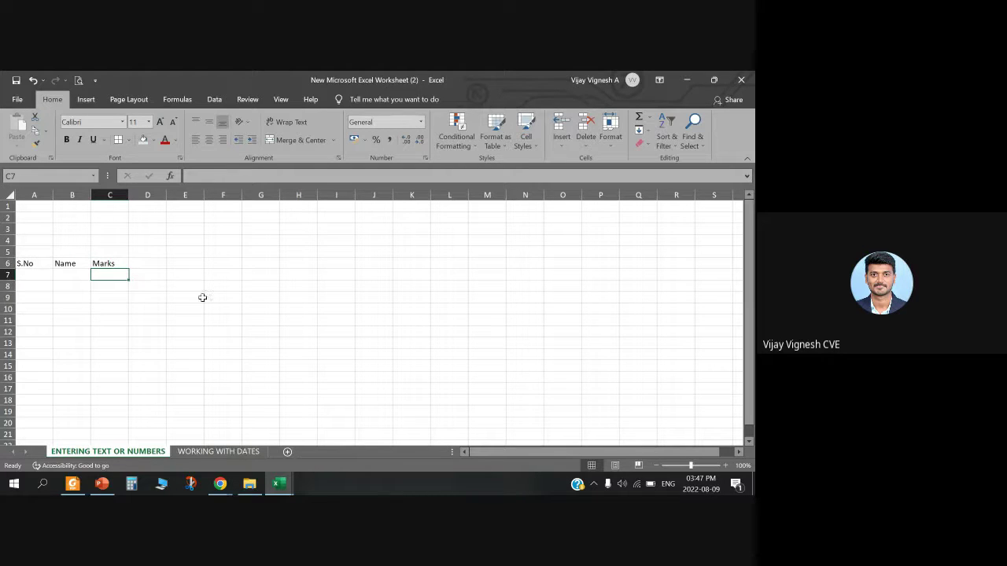
{"action": "left_click_drag", "start_coordinate": [90, 195], "coordinate": [122, 195]}
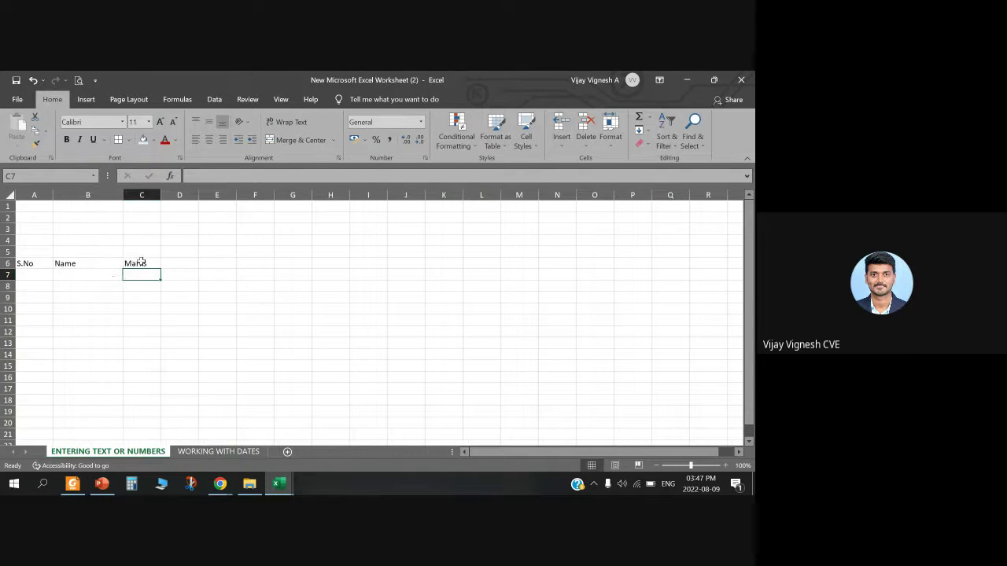
{"action": "left_click", "coordinate": [40, 273]}
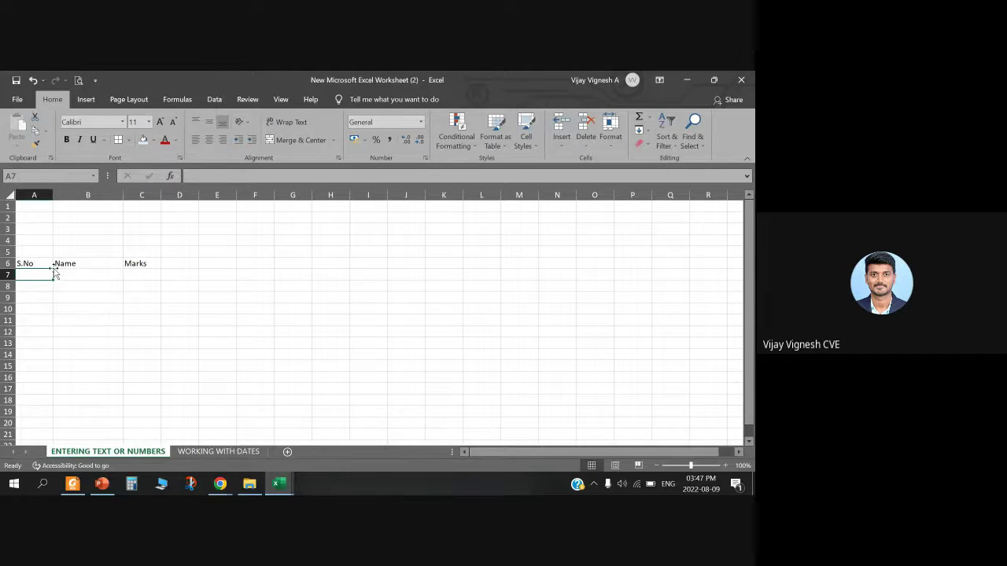
- Enter serial numbers 1 in A7 and 2 in A8 under S.No
{"action": "type", "text": "1"}
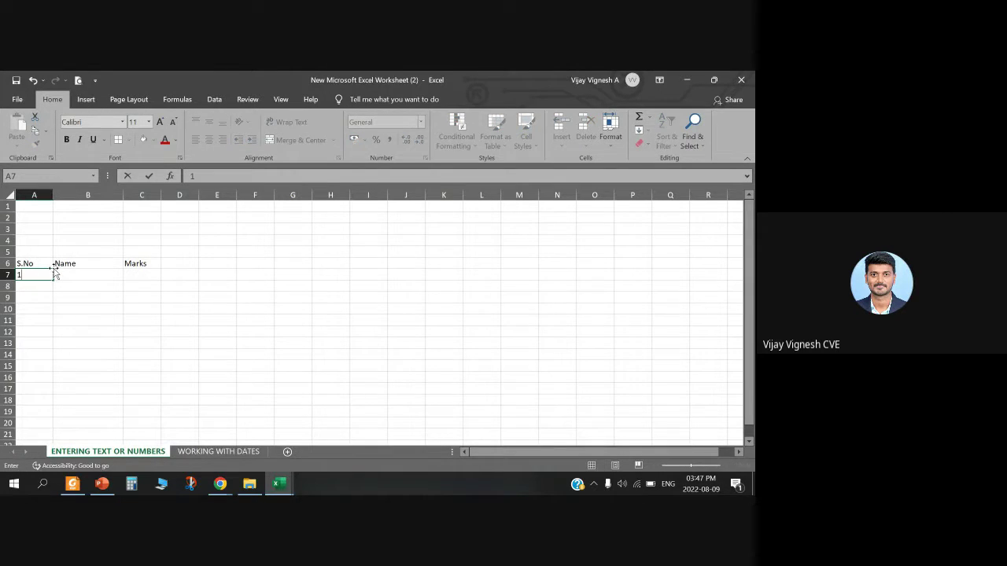
{"action": "key", "text": "Return"}
{"action": "type", "text": "2"}
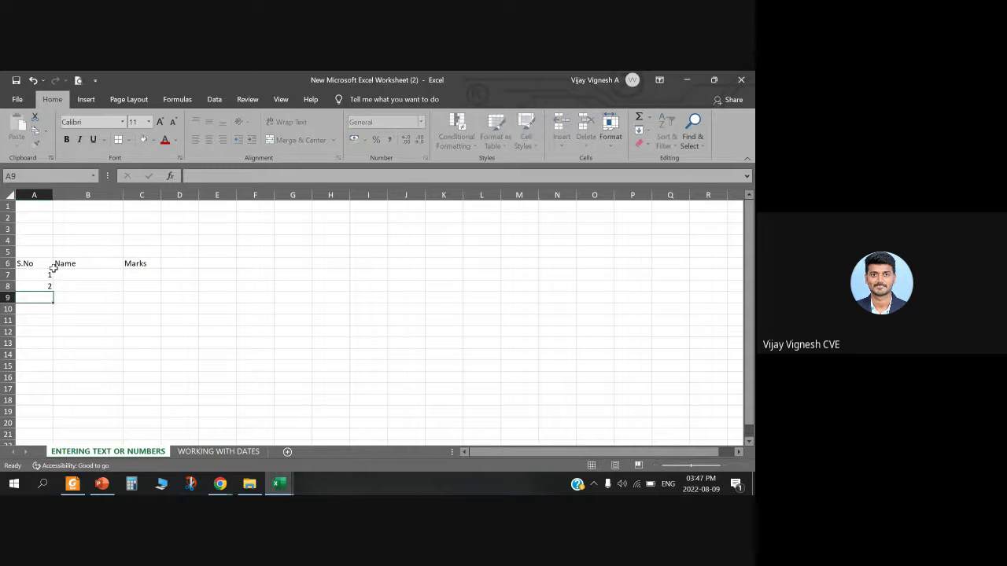
{"action": "key", "text": "Return"}
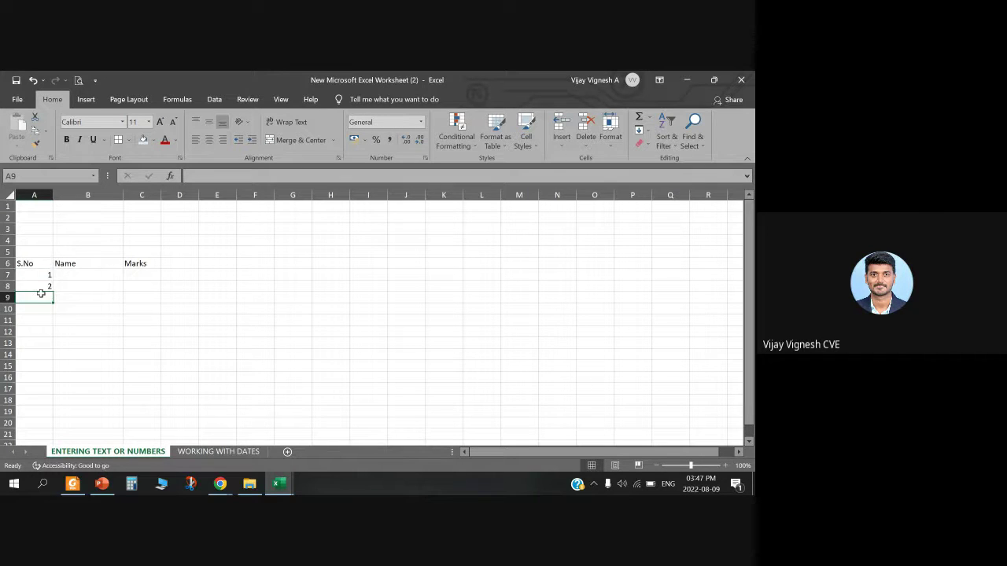
{"action": "left_click", "coordinate": [41, 275]}
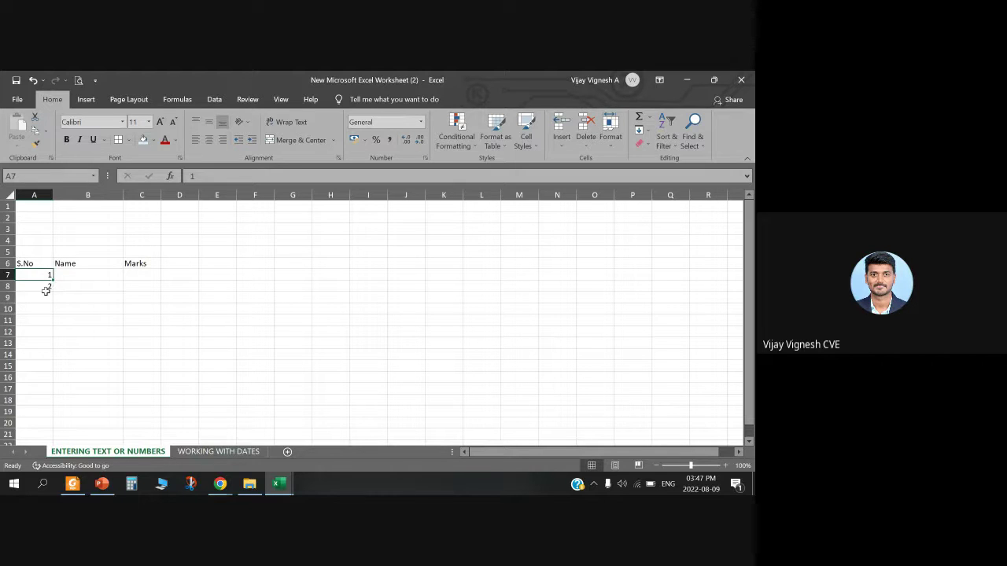
{"action": "left_click_drag", "start_coordinate": [49, 287], "coordinate": [47, 287]}
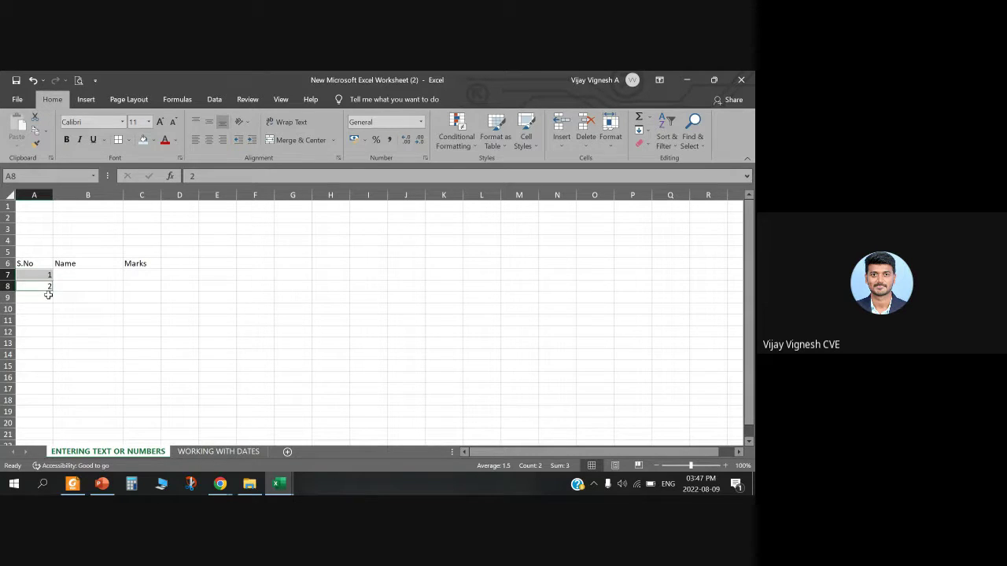
{"action": "left_click", "coordinate": [43, 286]}
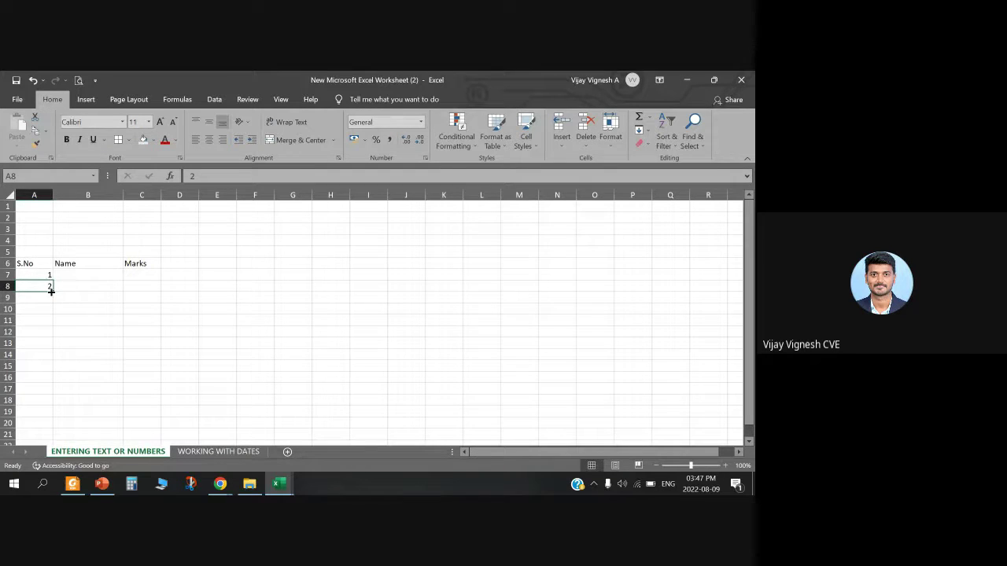
{"action": "scroll", "coordinate": [51, 291], "scroll_direction": "up", "scroll_amount": 2, "text": "ctrl"}
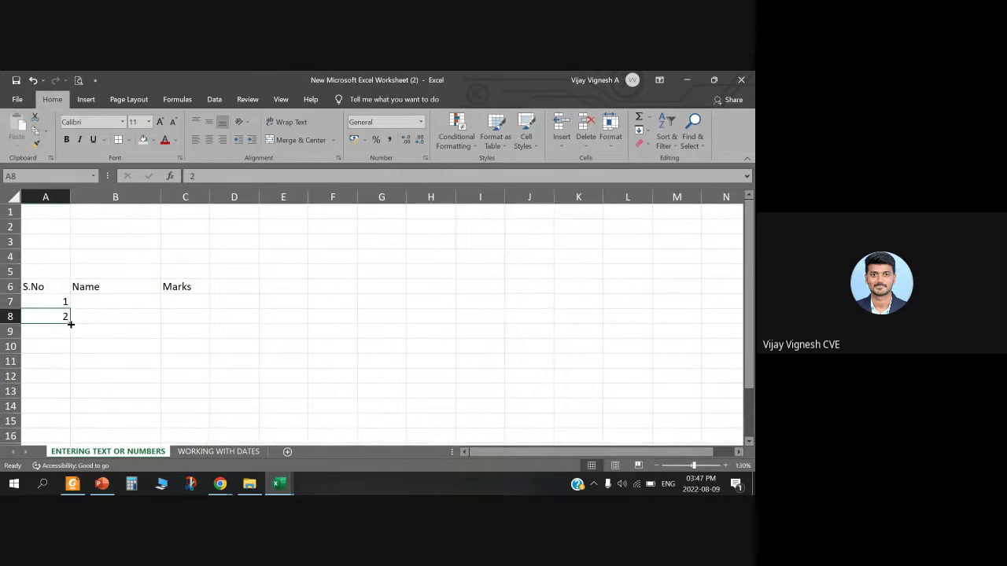
{"action": "mouse_move", "coordinate": [71, 323]}
{"action": "left_mouse_down"}
{"action": "mouse_move", "coordinate": [65, 393]}
{"action": "mouse_move", "coordinate": [71, 324]}
{"action": "left_mouse_up"}
{"action": "scroll", "coordinate": [52, 341], "scroll_direction": "up", "scroll_amount": 1}
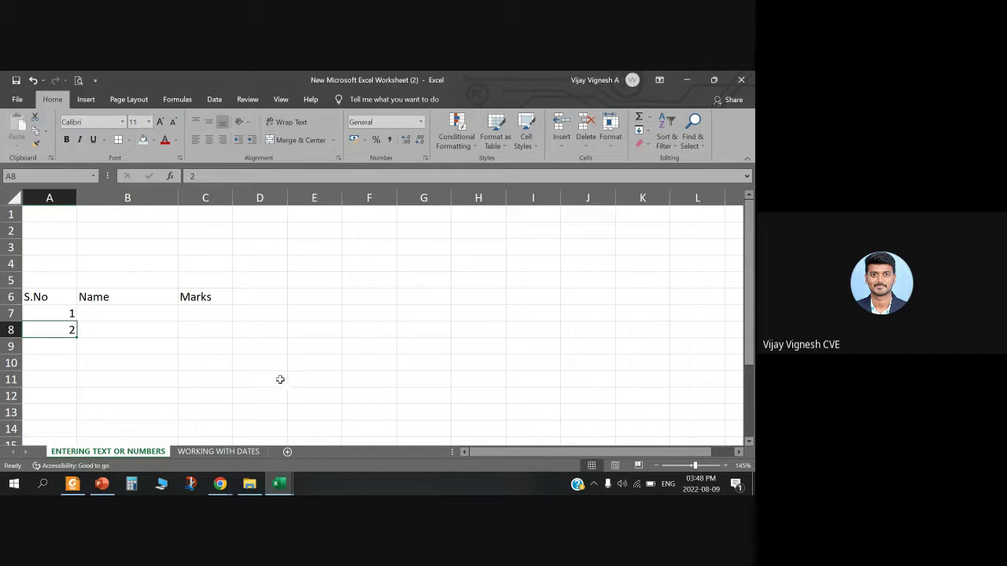
{"action": "scroll", "coordinate": [250, 325], "scroll_direction": "up", "scroll_amount": 1}
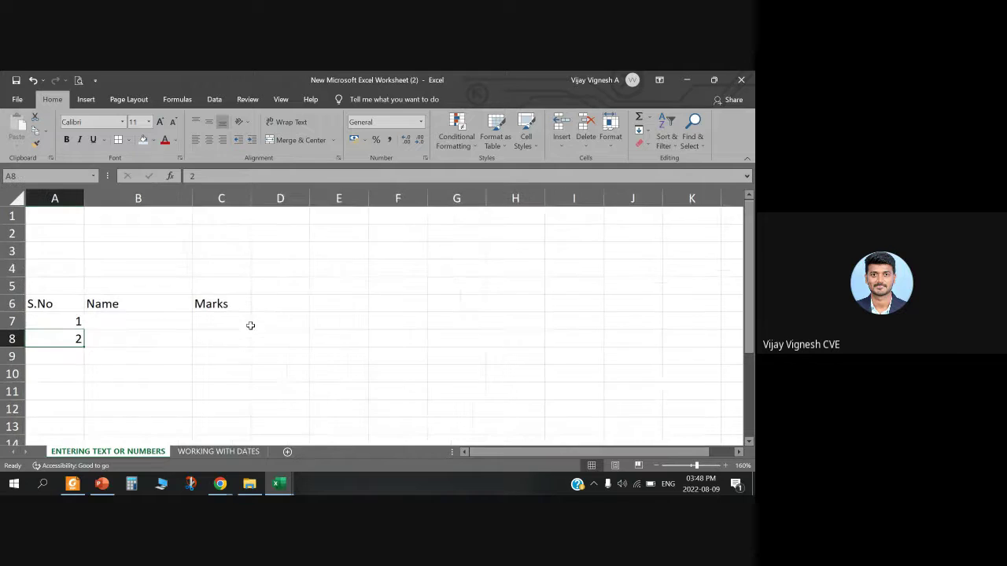
{"action": "scroll", "coordinate": [250, 326], "scroll_direction": "up", "scroll_amount": 3}
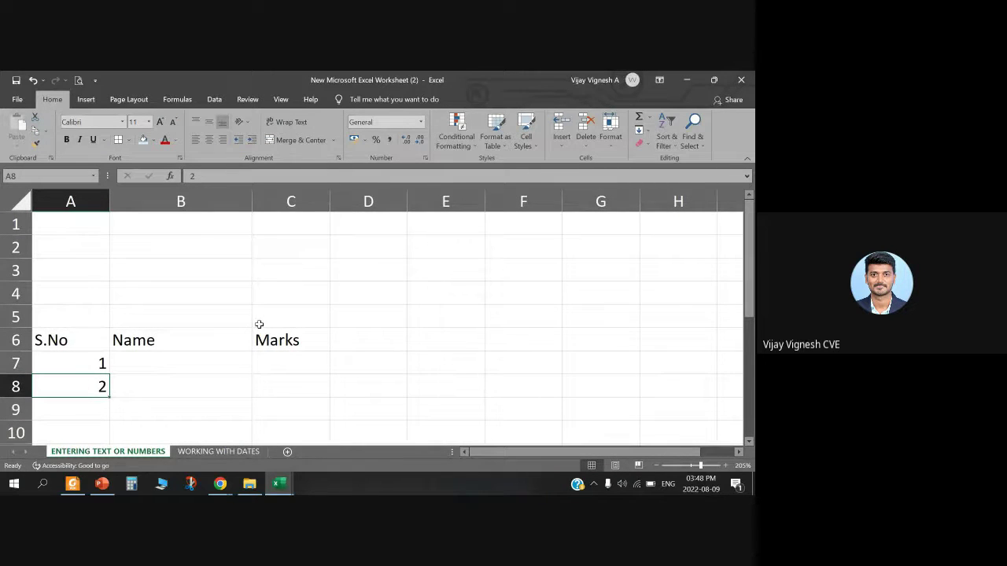
{"action": "scroll", "coordinate": [259, 324], "scroll_direction": "down", "scroll_amount": 3}
{"action": "scroll", "coordinate": [228, 307], "scroll_direction": "down", "scroll_amount": 2}
{"action": "scroll", "coordinate": [106, 291], "scroll_direction": "up", "scroll_amount": 1}
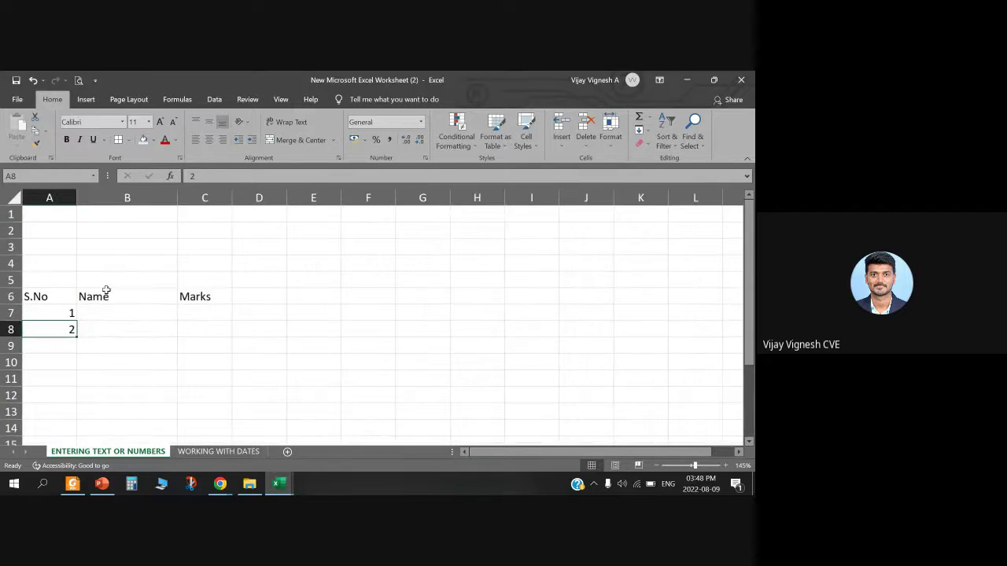
{"action": "scroll", "coordinate": [106, 295], "scroll_direction": "up", "scroll_amount": 3}
{"action": "scroll", "coordinate": [114, 297], "scroll_direction": "down", "scroll_amount": 4}
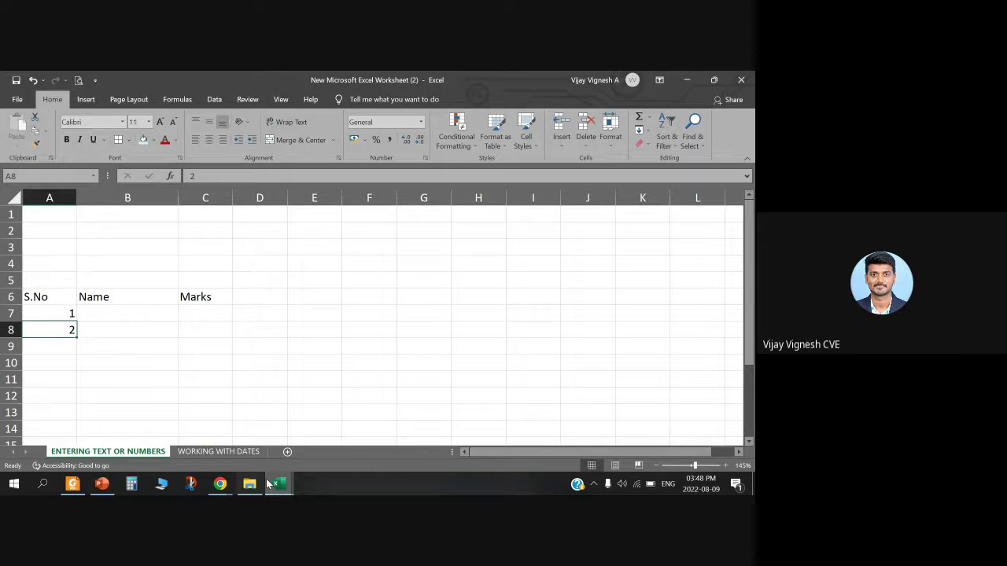
{"action": "mouse_move", "coordinate": [279, 484]}
{"action": "left_click", "coordinate": [193, 425]}
{"action": "scroll", "coordinate": [193, 425], "scroll_direction": "up", "scroll_amount": 6, "text": "ctrl"}
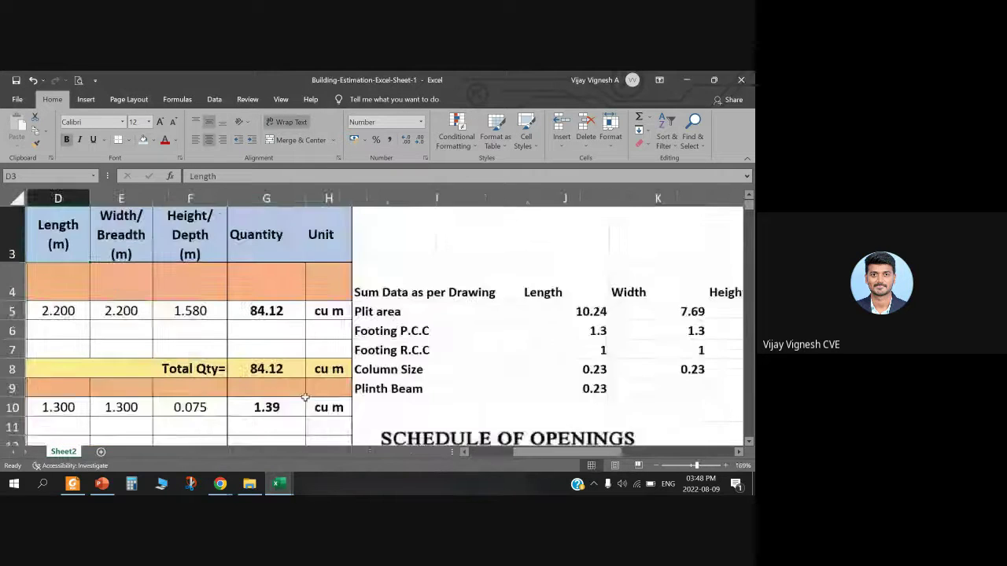
{"action": "left_click", "coordinate": [485, 449]}
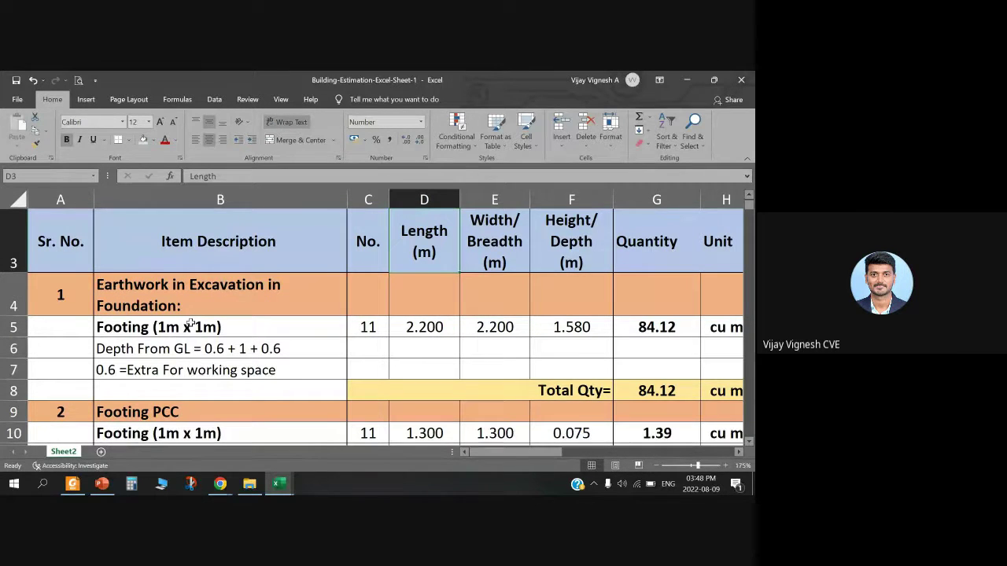
{"action": "scroll", "coordinate": [189, 322], "scroll_direction": "down", "scroll_amount": 2}
{"action": "scroll", "coordinate": [197, 357], "scroll_direction": "up", "scroll_amount": 1}
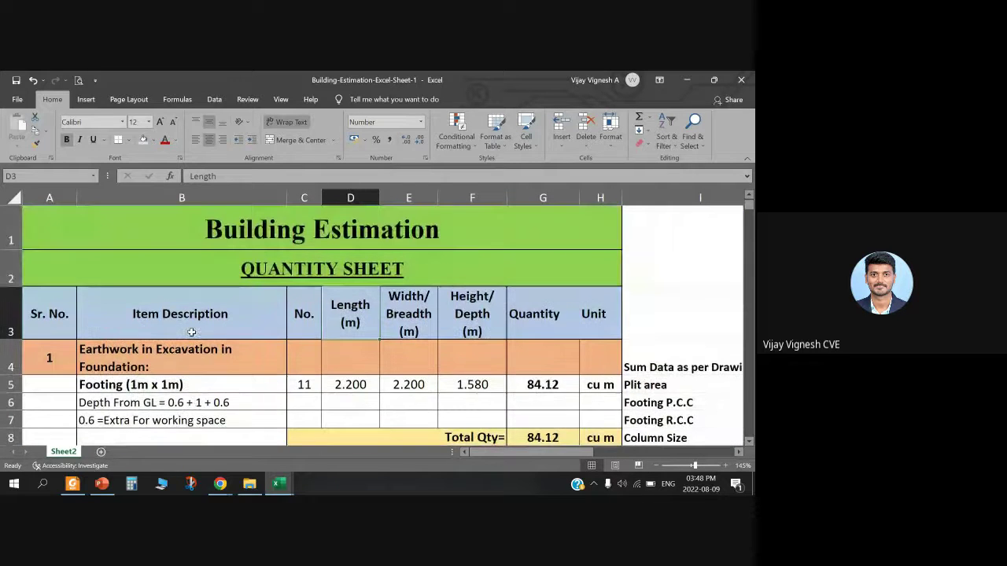
{"action": "scroll", "coordinate": [191, 332], "scroll_direction": "down", "scroll_amount": 2}
{"action": "scroll", "coordinate": [191, 332], "scroll_direction": "down", "scroll_amount": 1}
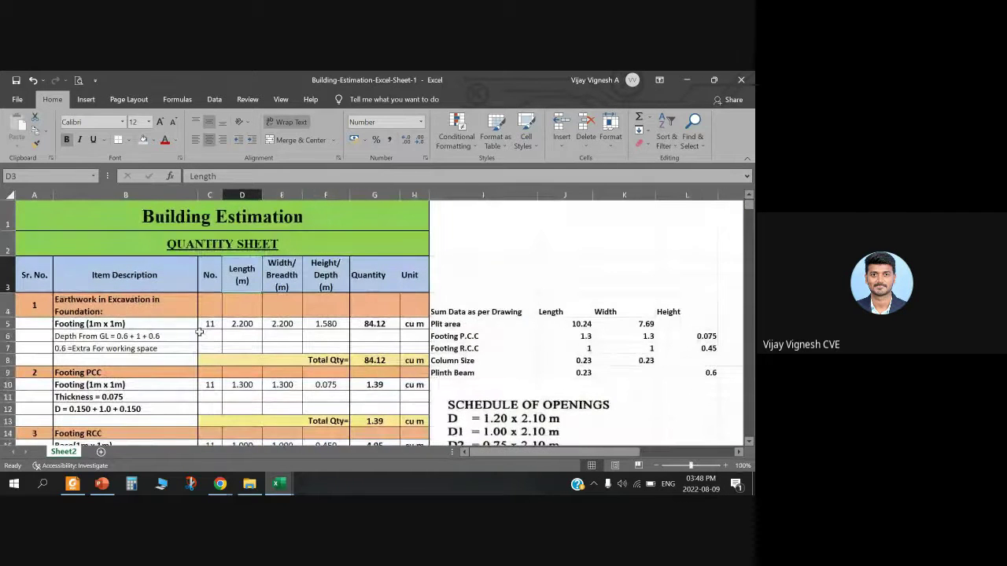
{"action": "scroll", "coordinate": [198, 332], "scroll_direction": "up", "scroll_amount": 2}
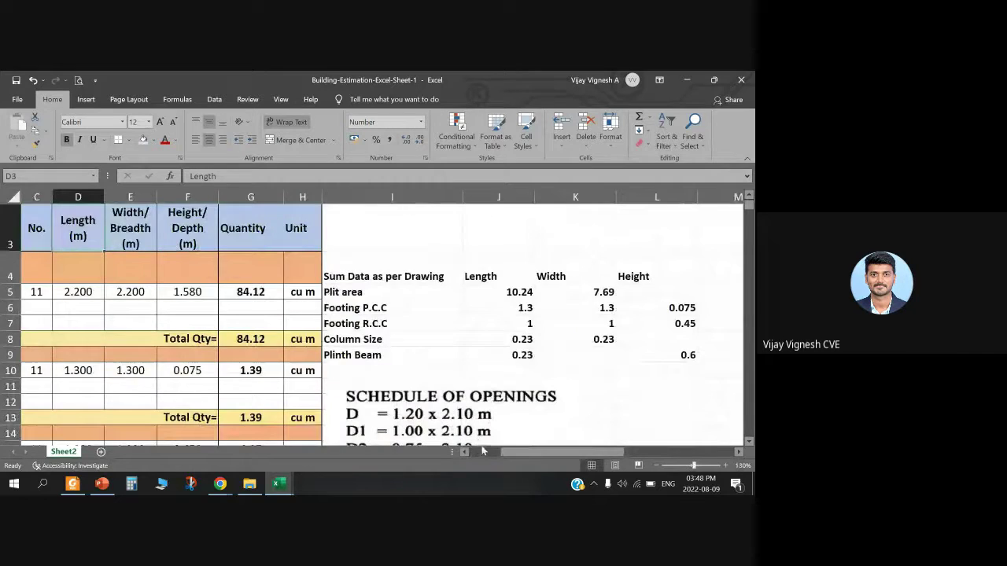
{"action": "left_click", "coordinate": [483, 451]}
{"action": "scroll", "coordinate": [363, 382], "scroll_direction": "down", "scroll_amount": 2}
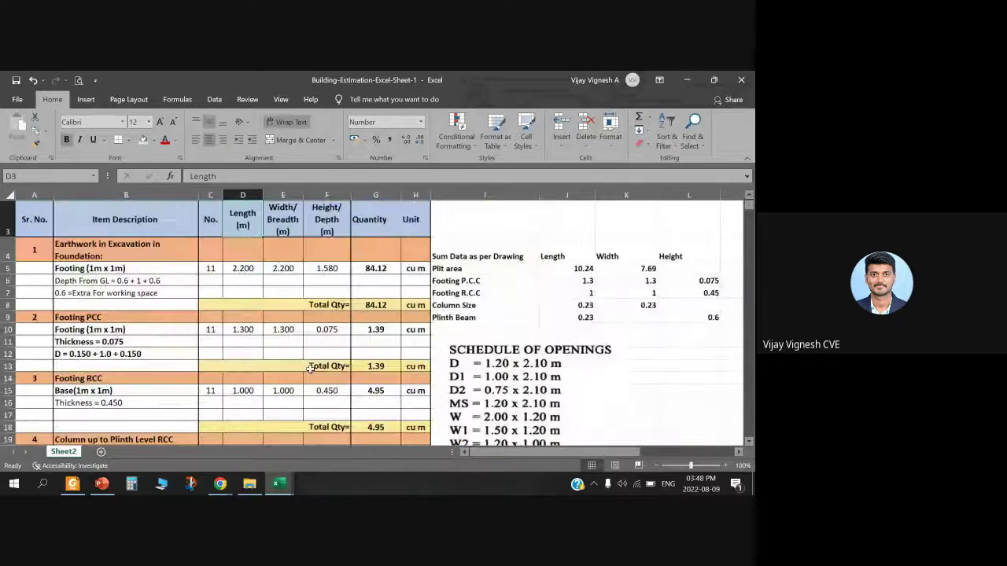
{"action": "scroll", "coordinate": [189, 254], "scroll_direction": "up", "scroll_amount": 1}
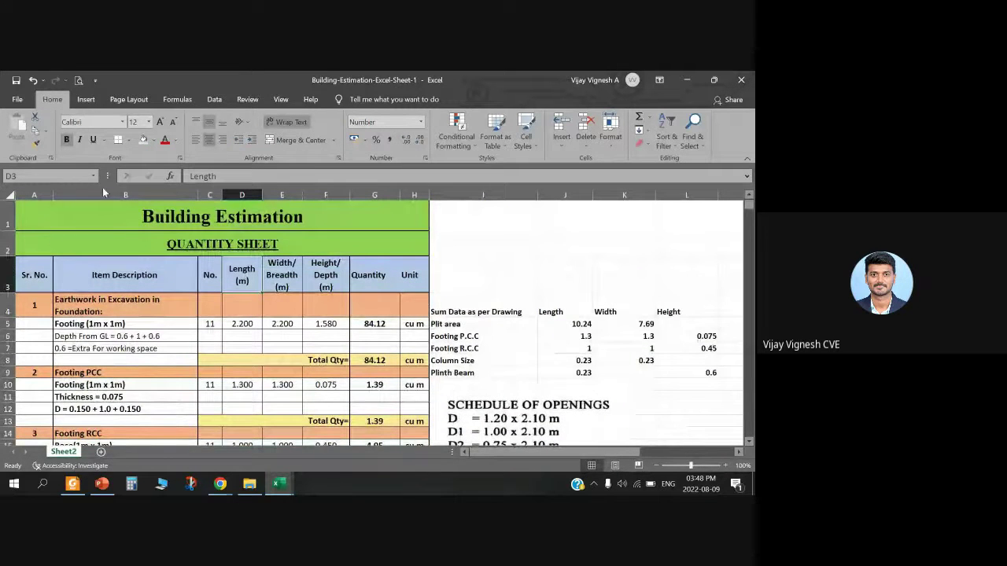
{"action": "scroll", "coordinate": [127, 242], "scroll_direction": "down", "scroll_amount": 4}
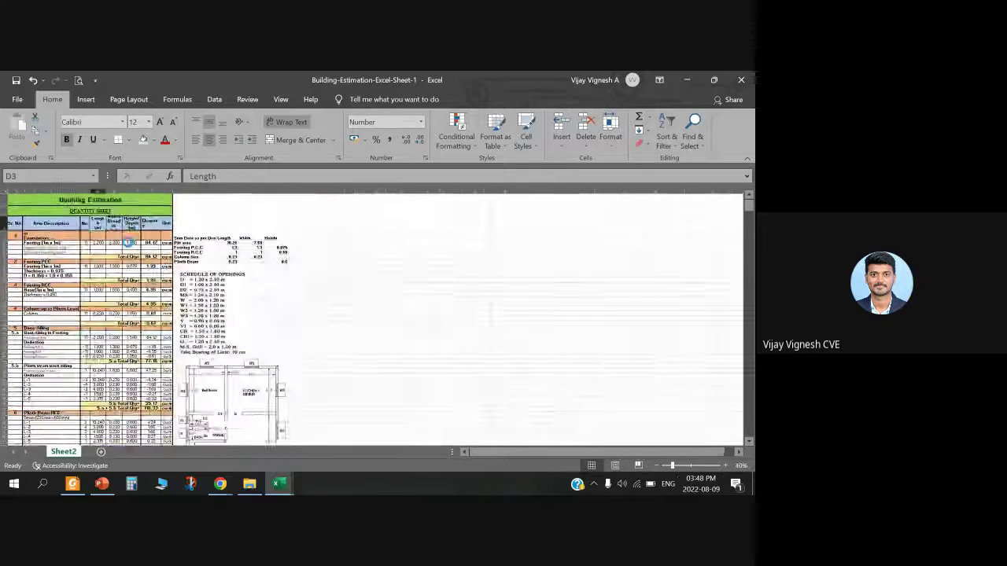
{"action": "scroll", "coordinate": [128, 242], "scroll_direction": "down", "scroll_amount": 2}
{"action": "scroll", "coordinate": [124, 285], "scroll_direction": "up", "scroll_amount": 6}
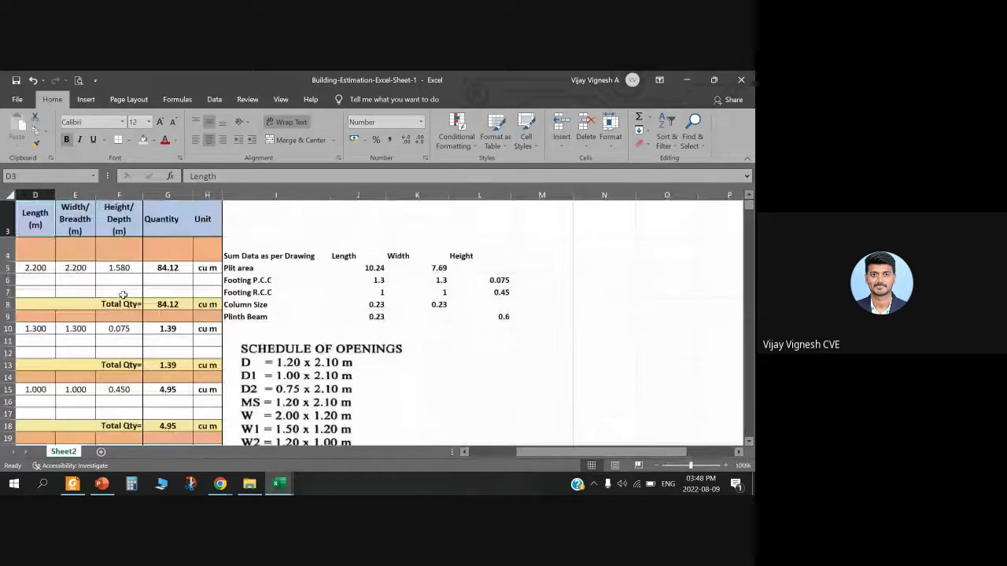
{"action": "scroll", "coordinate": [123, 295], "scroll_direction": "up", "scroll_amount": 1}
{"action": "scroll", "coordinate": [493, 448], "scroll_direction": "left", "scroll_amount": 3}
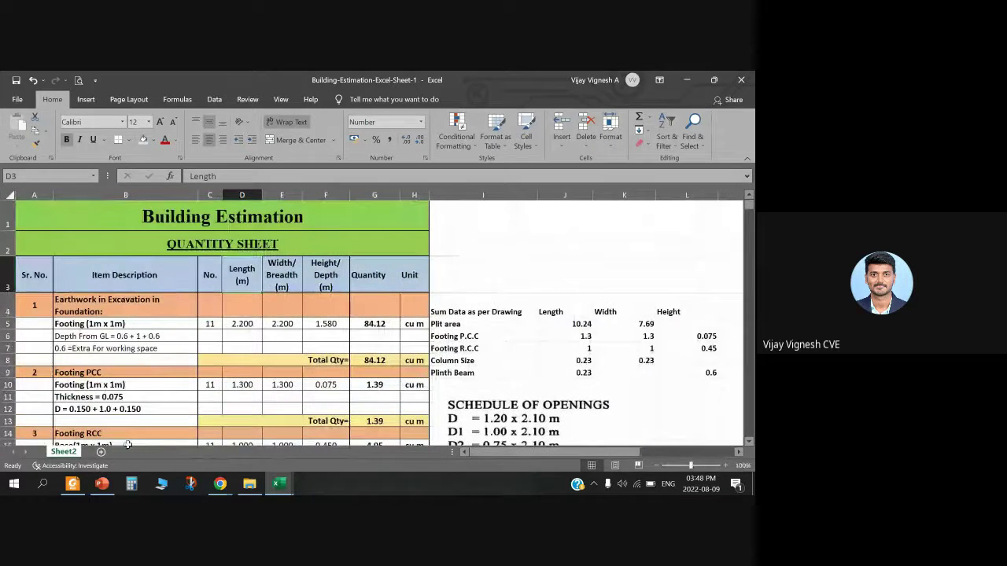
{"action": "left_click", "coordinate": [249, 484]}
{"action": "left_click", "coordinate": [277, 484]}
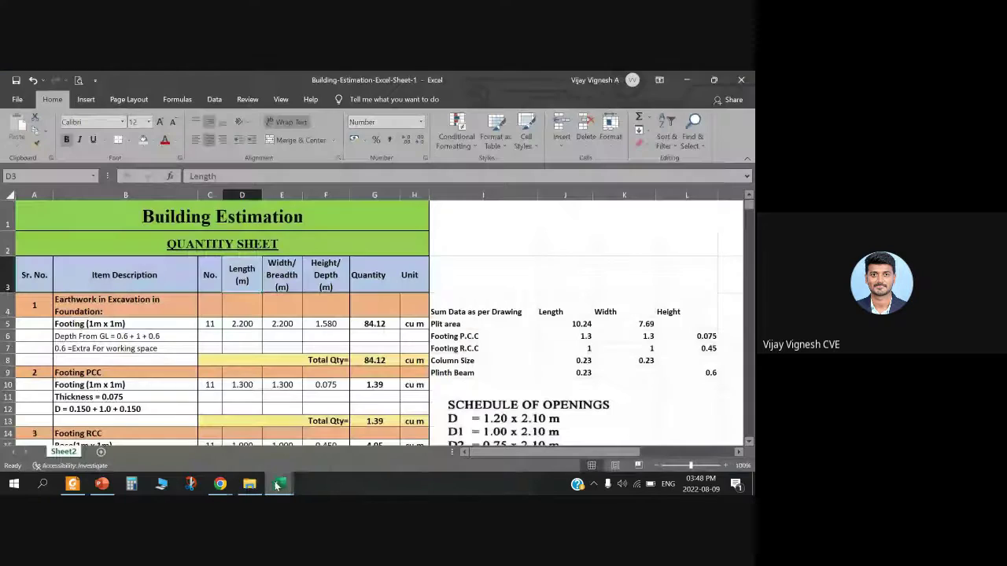
{"action": "mouse_move", "coordinate": [276, 484]}
{"action": "mouse_move", "coordinate": [372, 444]}
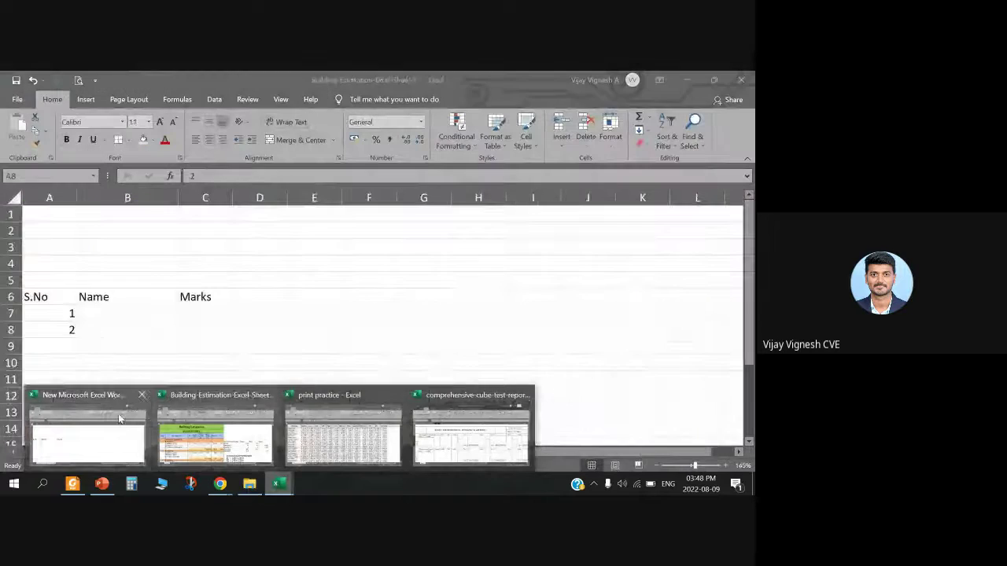
- Switch to the new S.No workbook and select serial numbers 1 and 2 in A7:A8
{"action": "left_click", "coordinate": [118, 412]}
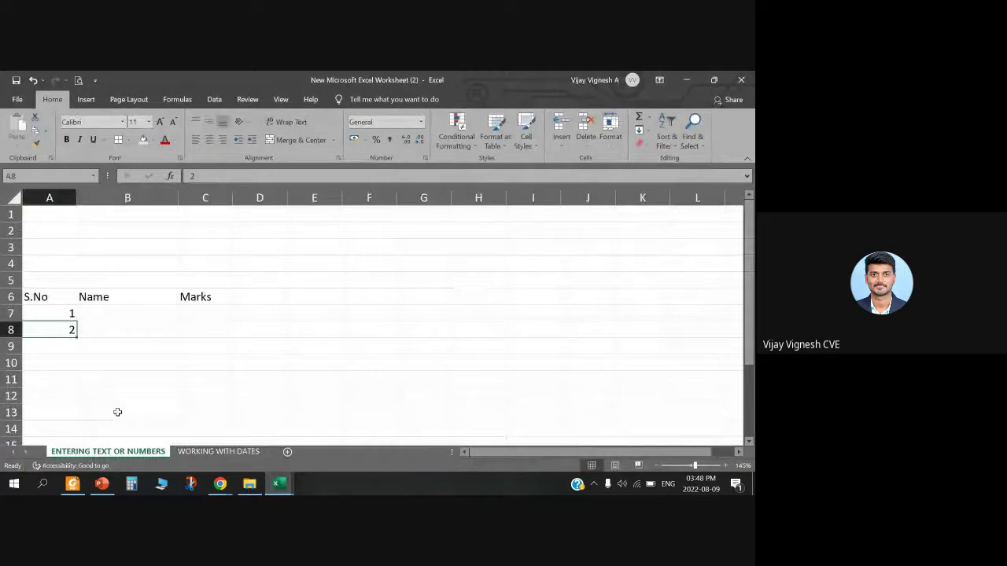
{"action": "left_click", "coordinate": [69, 313]}
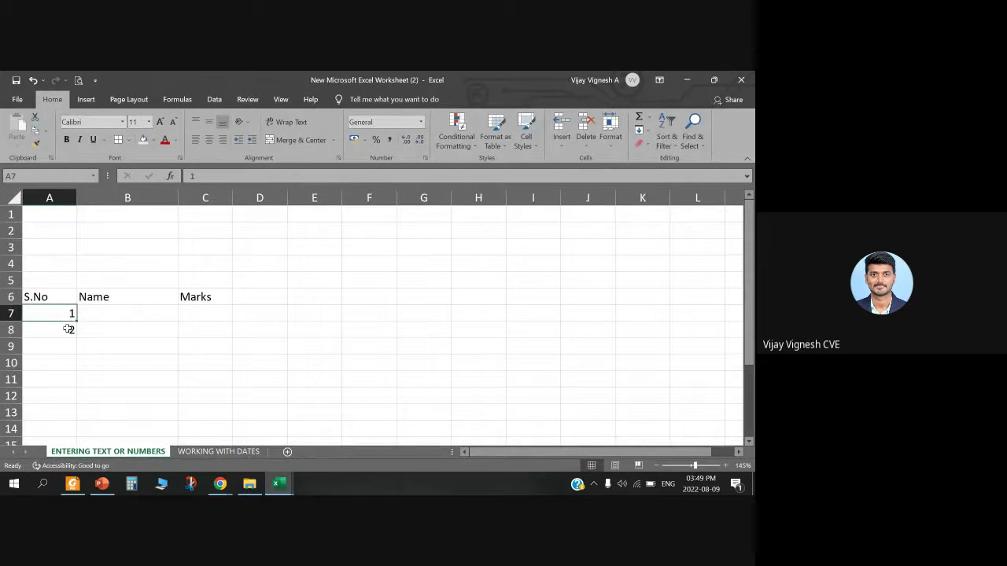
{"action": "left_click", "coordinate": [69, 328]}
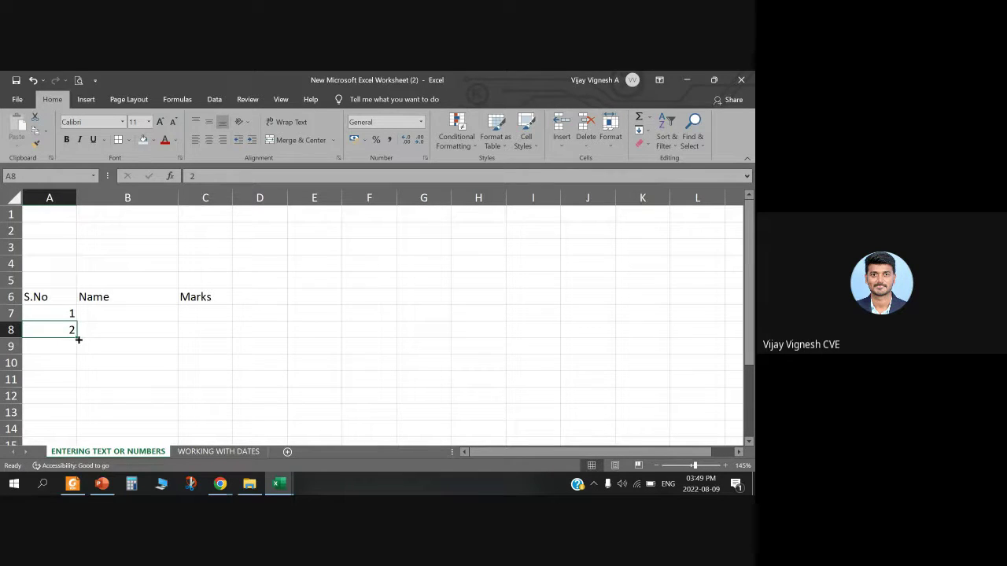
- Fill column A down to row 40 and convert it to a 1–34 series with Fill Series
{"action": "left_click_drag", "start_coordinate": [78, 339], "coordinate": [75, 421]}
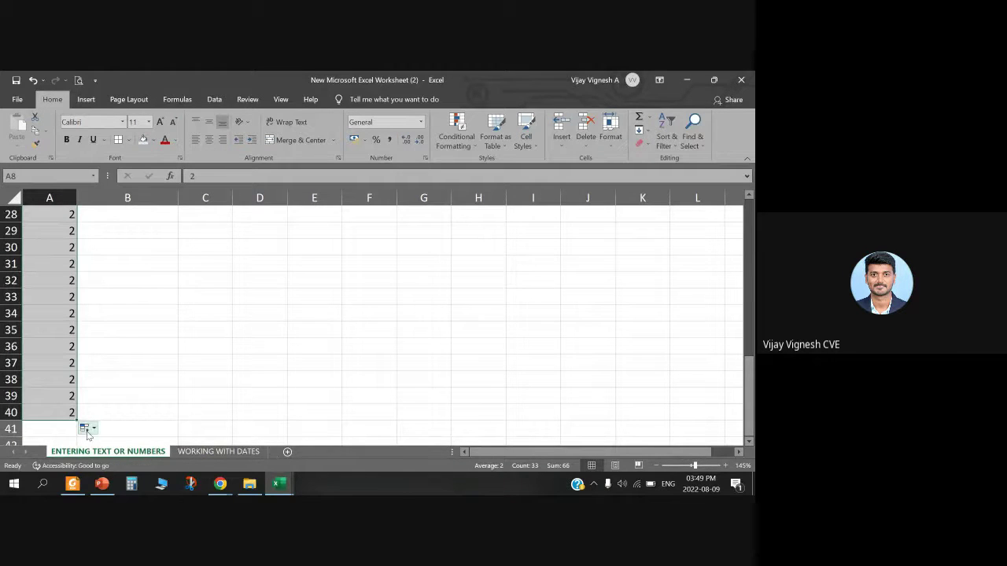
{"action": "scroll", "coordinate": [61, 346], "scroll_direction": "up", "scroll_amount": 9}
{"action": "scroll", "coordinate": [61, 348], "scroll_direction": "down", "scroll_amount": 2}
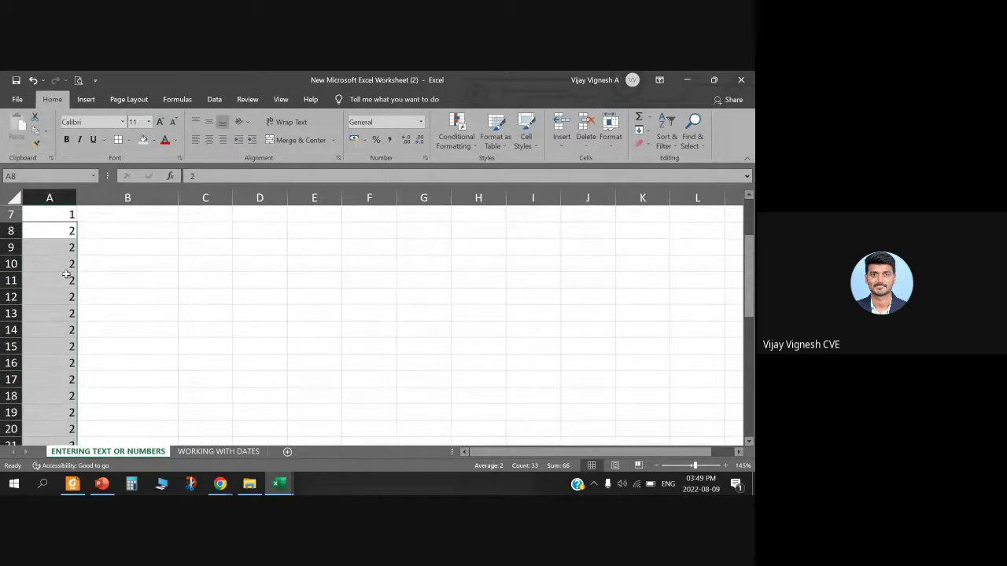
{"action": "scroll", "coordinate": [78, 383], "scroll_direction": "down", "scroll_amount": 8}
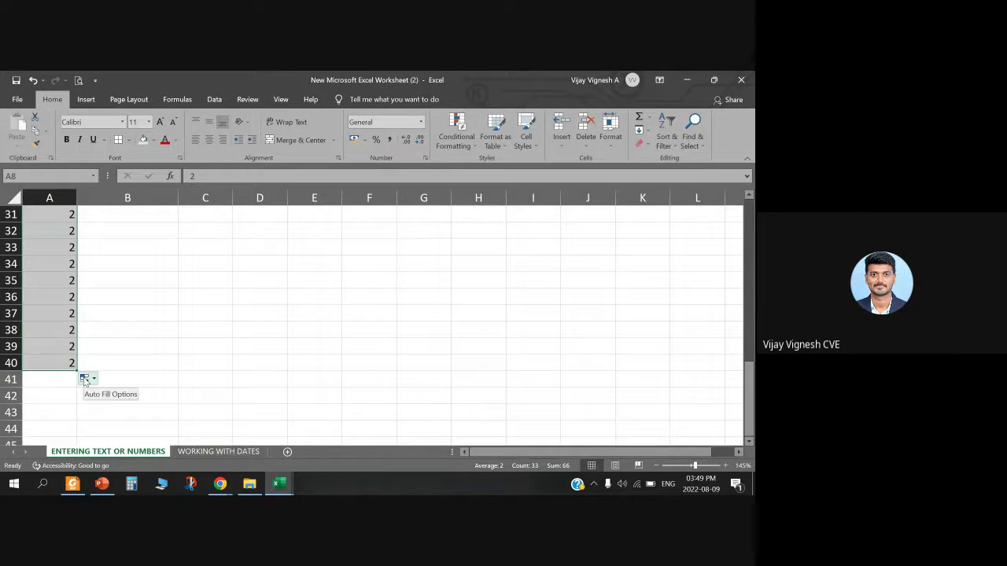
{"action": "left_click", "coordinate": [84, 380]}
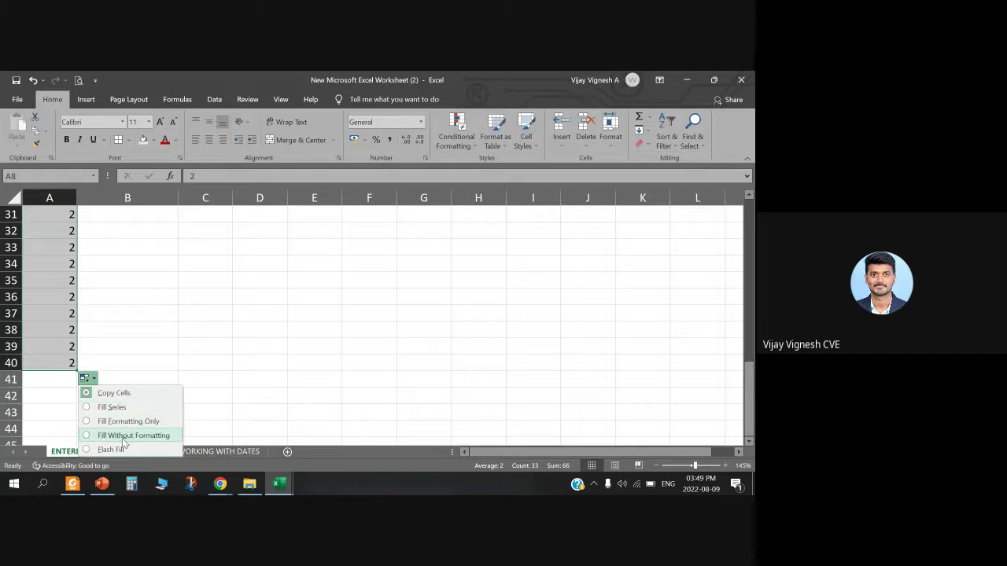
{"action": "left_click", "coordinate": [86, 408]}
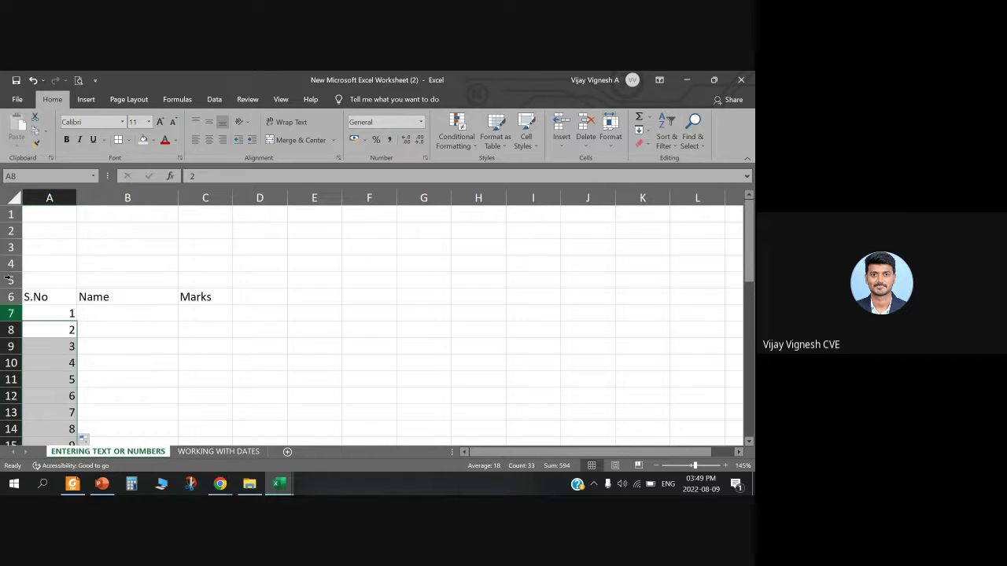
{"action": "scroll", "coordinate": [102, 265], "scroll_direction": "down", "scroll_amount": 8}
{"action": "scroll", "coordinate": [67, 378], "scroll_direction": "down", "scroll_amount": 4}
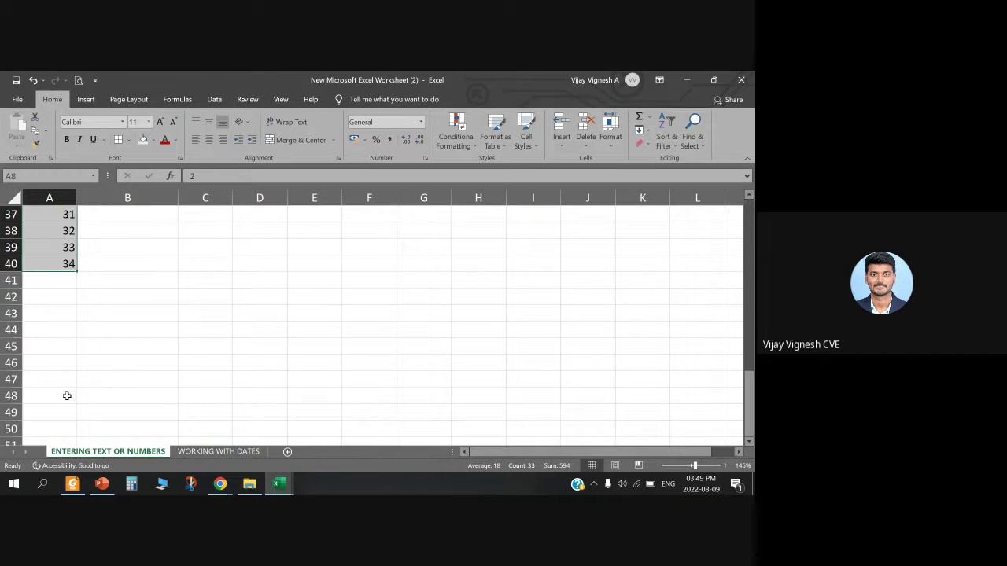
{"action": "scroll", "coordinate": [60, 369], "scroll_direction": "up", "scroll_amount": 12}
{"action": "scroll", "coordinate": [71, 370], "scroll_direction": "down", "scroll_amount": 11}
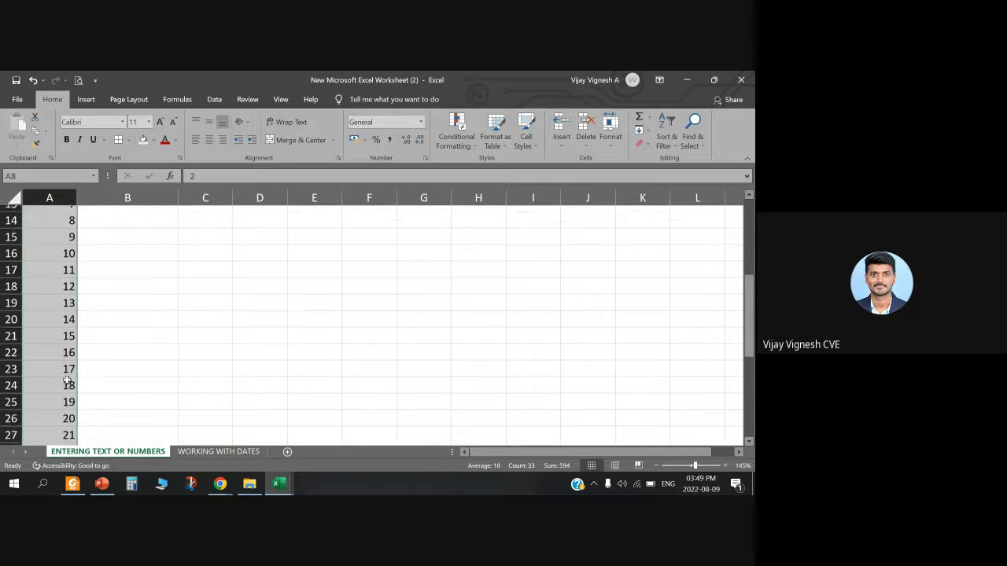
{"action": "scroll", "coordinate": [64, 422], "scroll_direction": "up", "scroll_amount": 11}
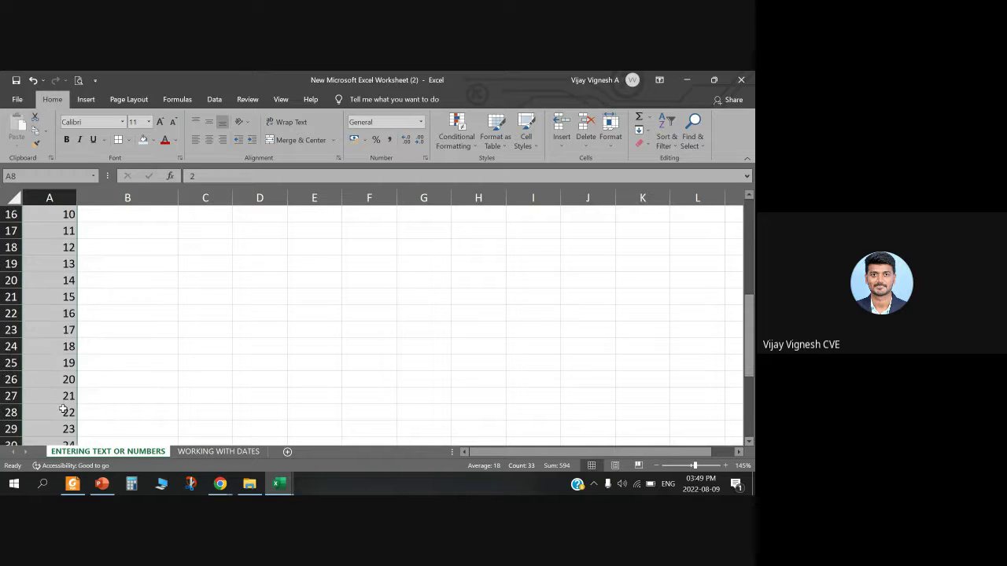
{"action": "left_click_drag", "start_coordinate": [50, 297], "coordinate": [212, 300]}
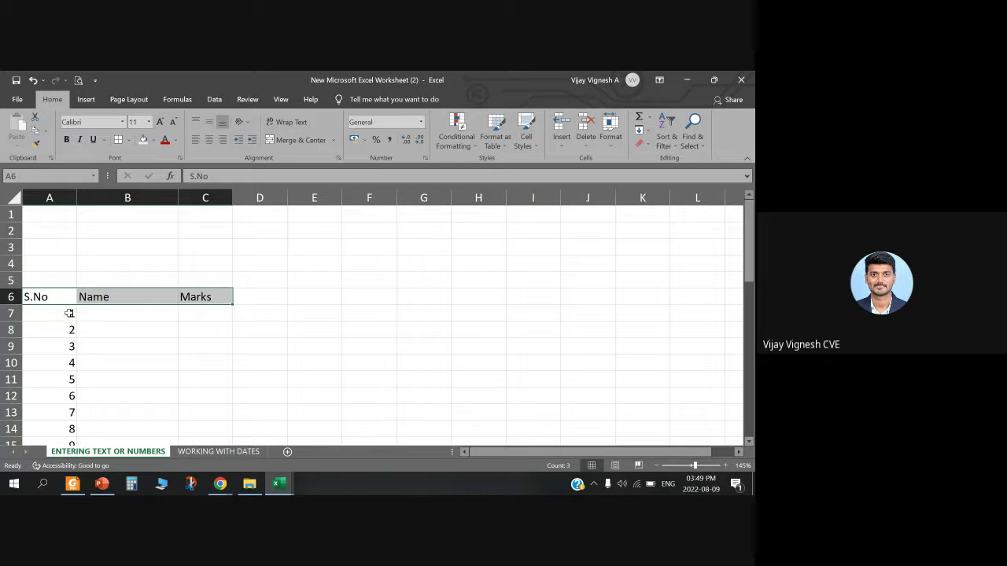
{"action": "double_click", "coordinate": [76, 197]}
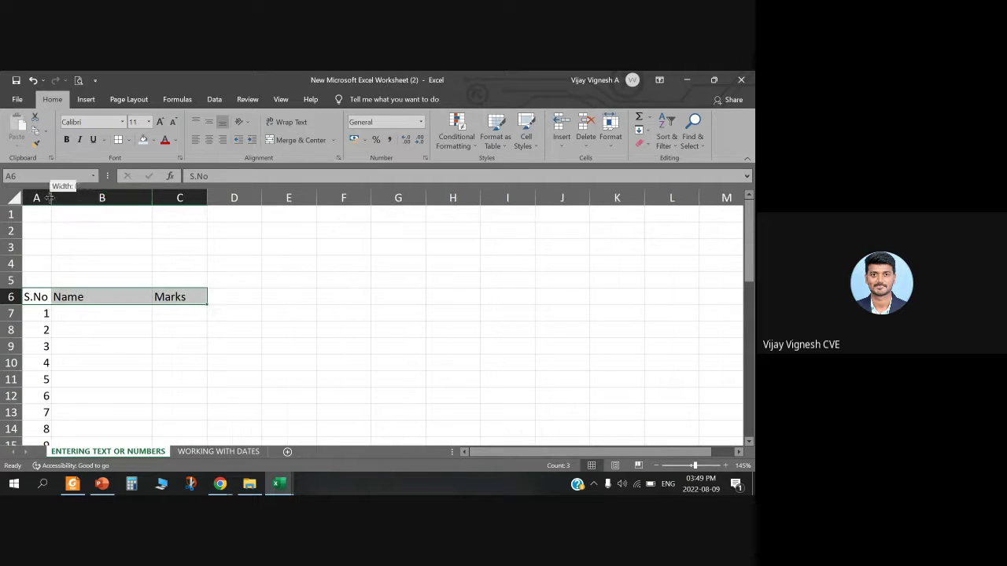
{"action": "key", "text": "ctrl+z"}
{"action": "left_click", "coordinate": [108, 344]}
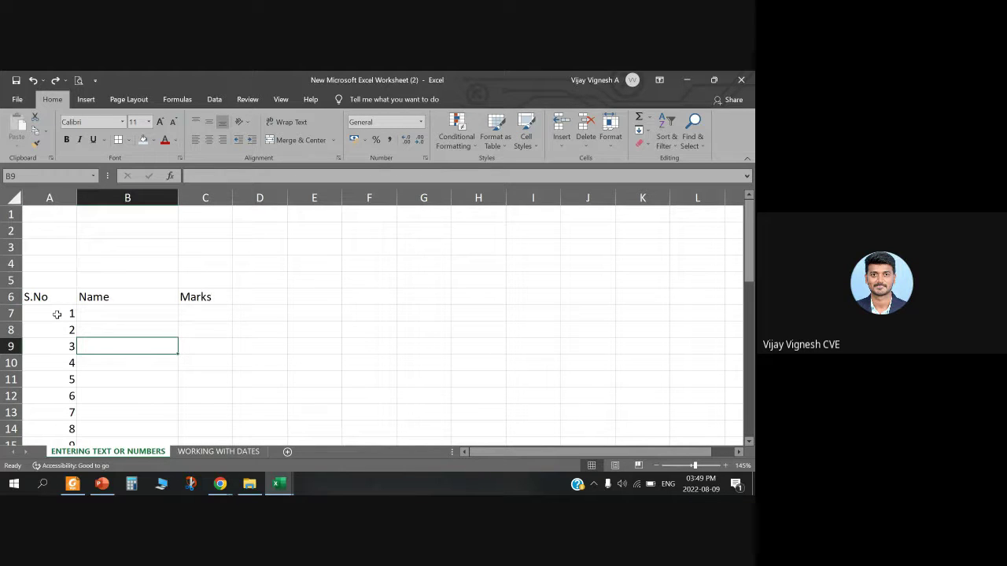
- Type the first two student names into B7 and B8
{"action": "left_click", "coordinate": [111, 311]}
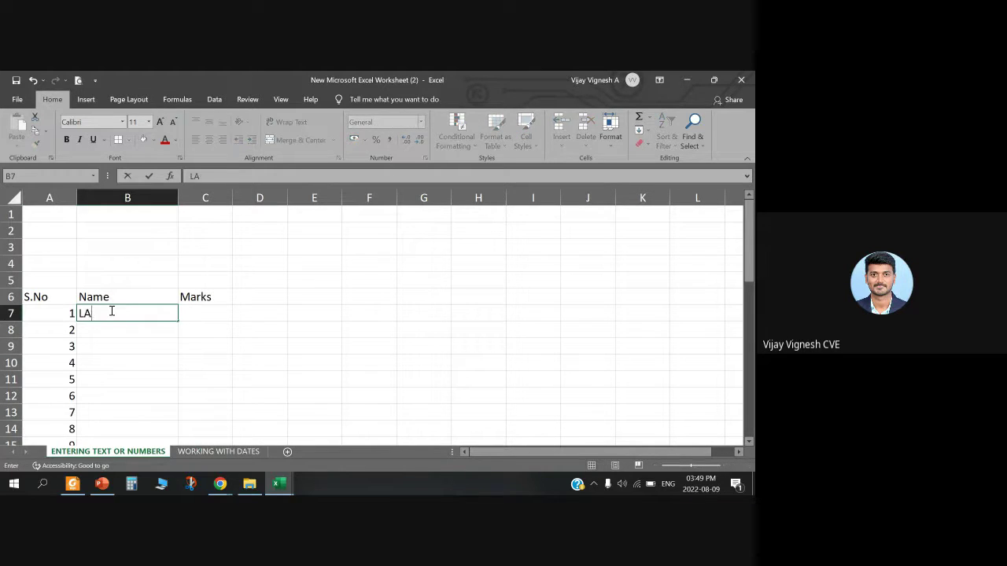
{"action": "key", "text": "Return"}
{"action": "type", "text": "HAR"}
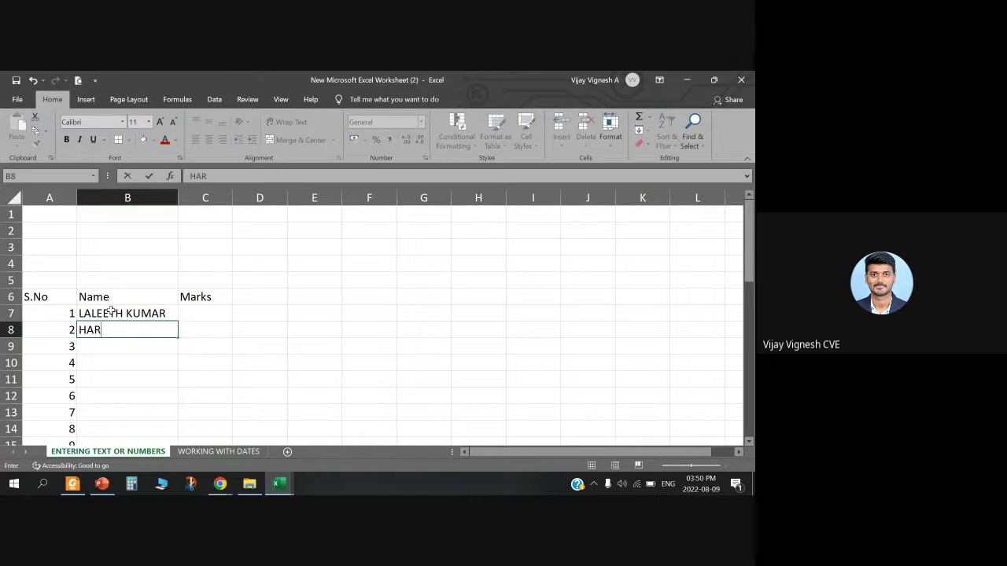
{"action": "type", "text": "IHARANB"}
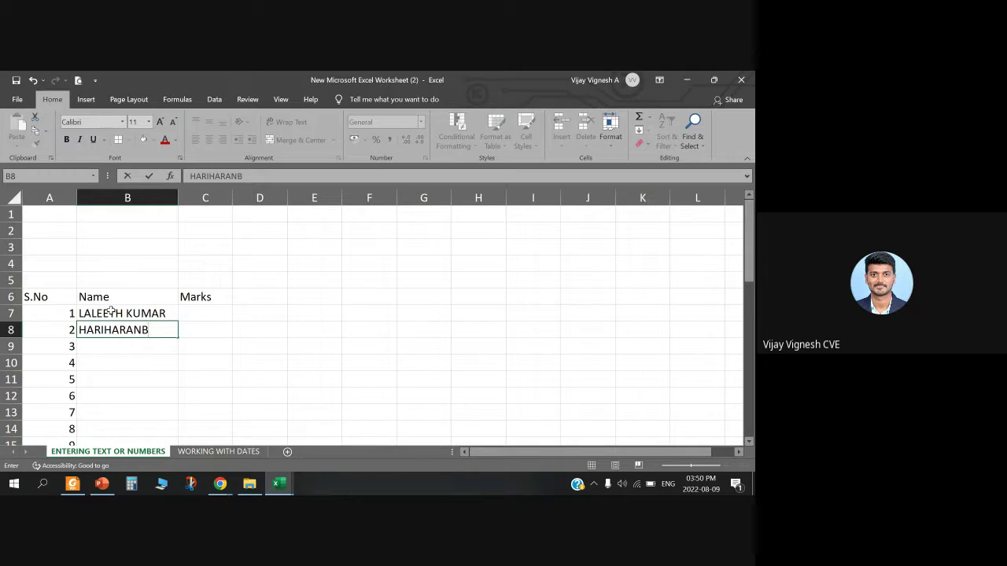
{"action": "key", "text": "BackSpace"}
{"action": "key", "text": "Return"}
- Type the third and fourth student names into B9 and B10, correcting typos
{"action": "type", "text": "DIN"}
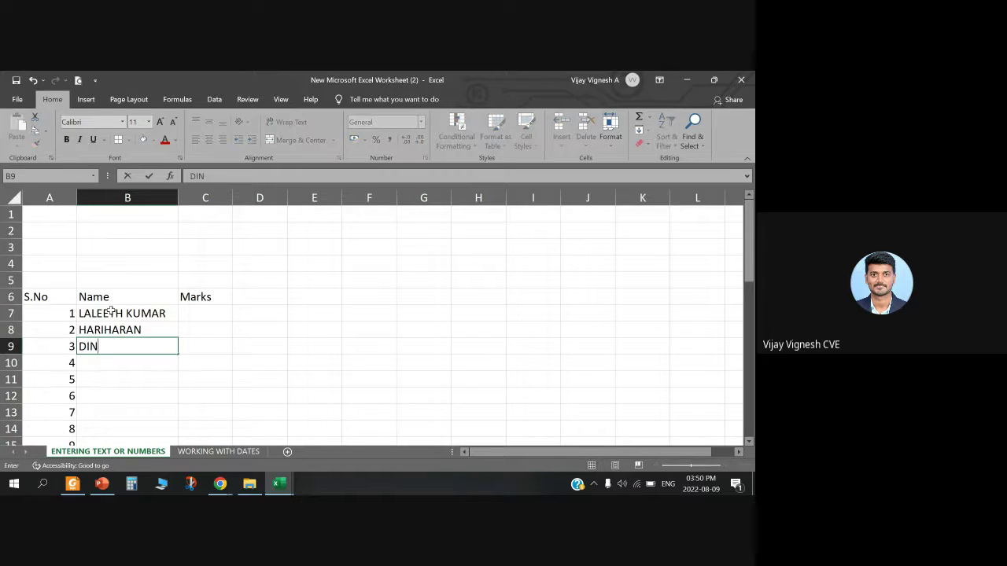
{"action": "type", "text": "ESH"}
{"action": "key", "text": "Return"}
{"action": "type", "text": "KARTHIC"}
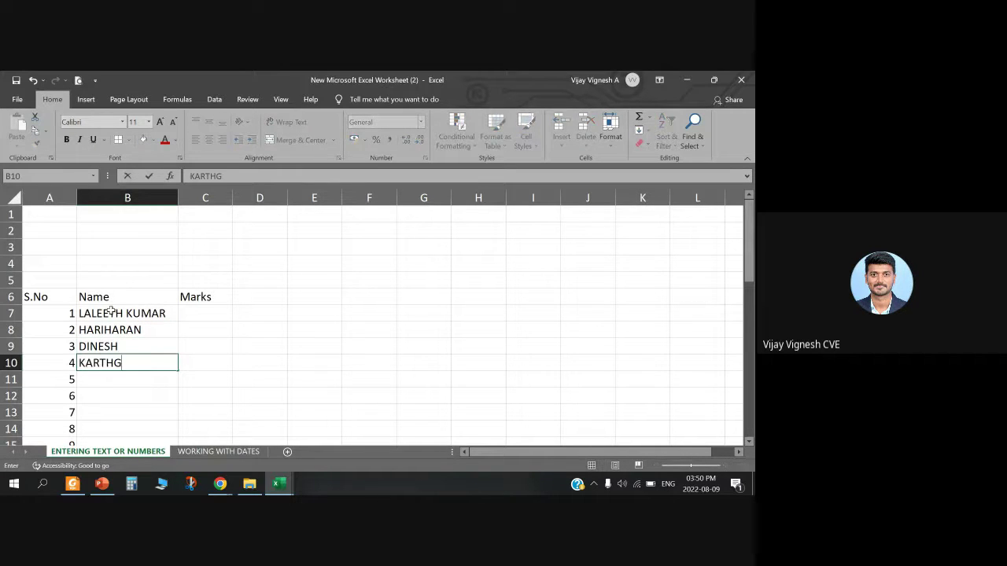
{"action": "type", "text": "K"}
{"action": "key", "text": "BackSpace"}
{"action": "key", "text": "BackSpace"}
{"action": "key", "text": "BackSpace"}
{"action": "type", "text": "G"}
{"action": "key", "text": "BackSpace"}
{"action": "type", "text": "ICK"}
{"action": "key", "text": "Return"}
{"action": "left_click", "coordinate": [206, 318]}
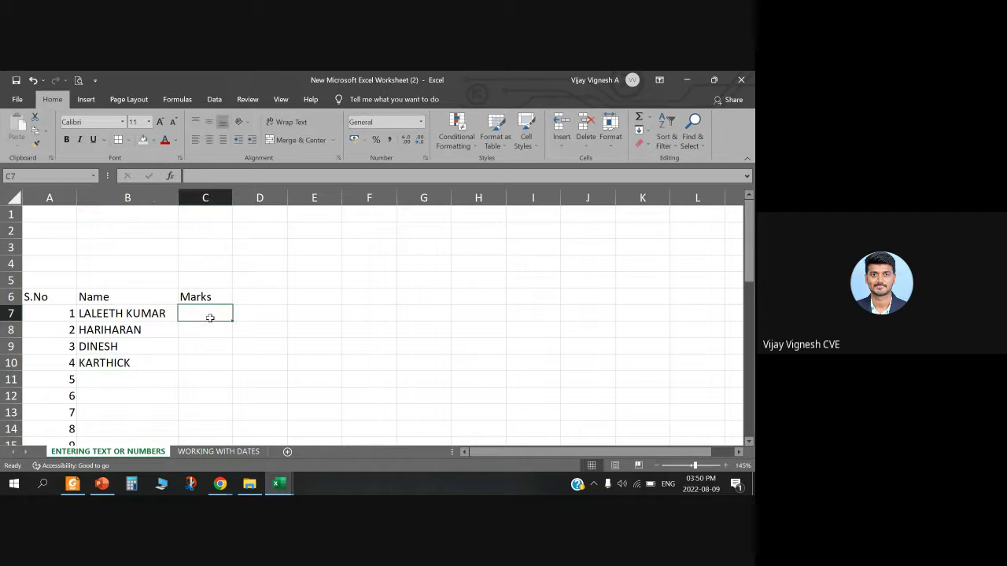
- Enter marks 100, 80, 90 and 56 into C7:C10
{"action": "type", "text": "100"}
{"action": "key", "text": "Return"}
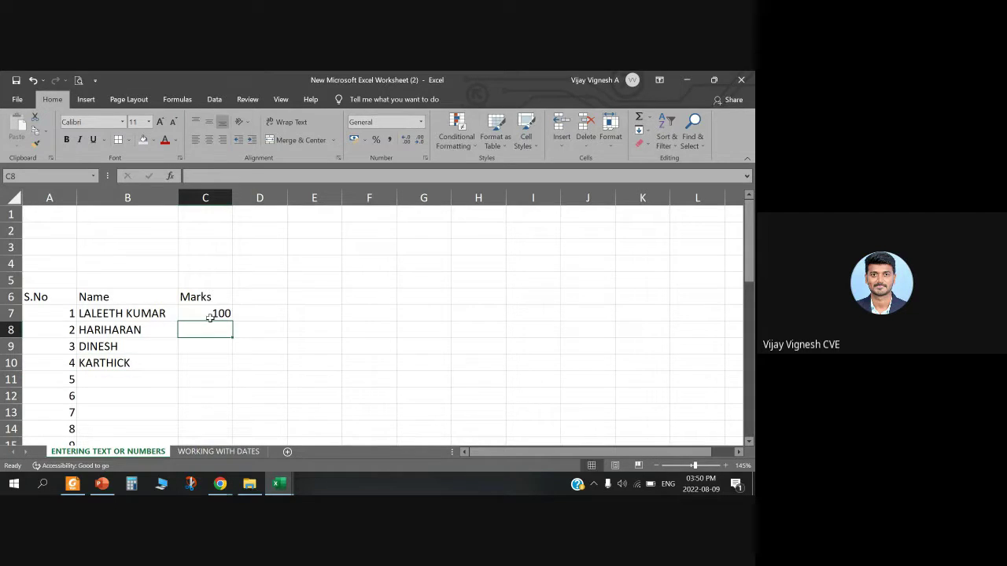
{"action": "type", "text": "80"}
{"action": "key", "text": "Return"}
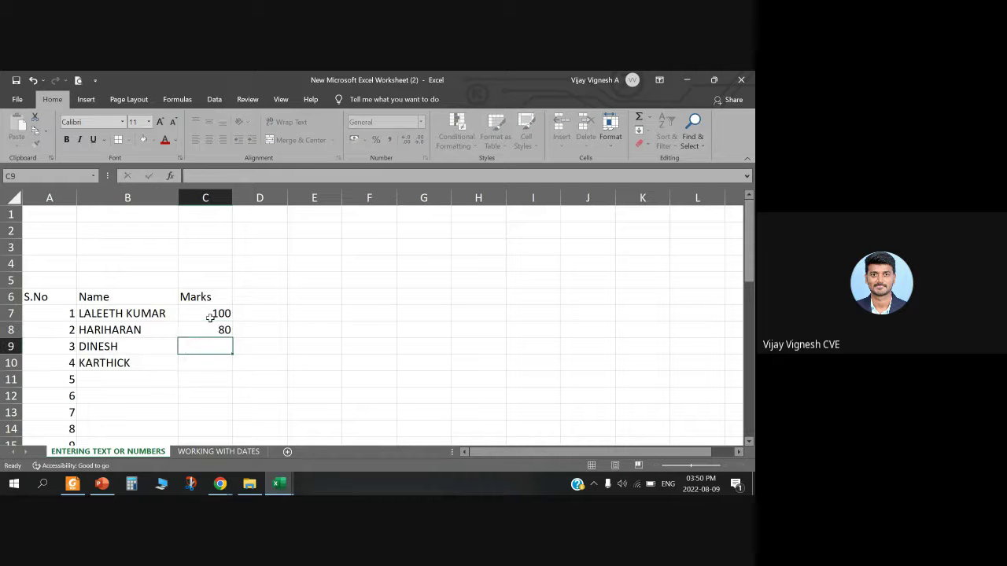
{"action": "type", "text": "90"}
{"action": "key", "text": "Return"}
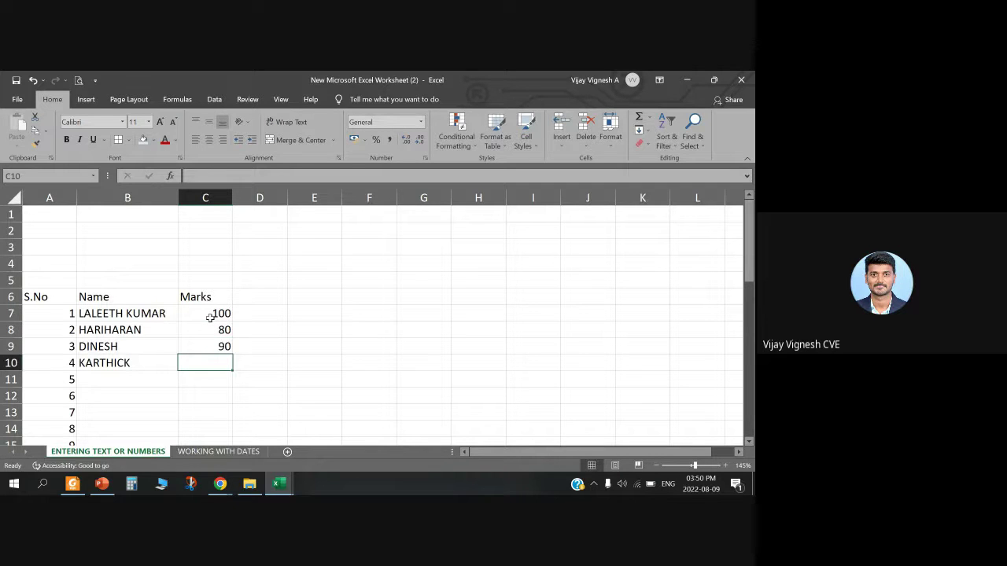
{"action": "type", "text": "56"}
{"action": "key", "text": "Return"}
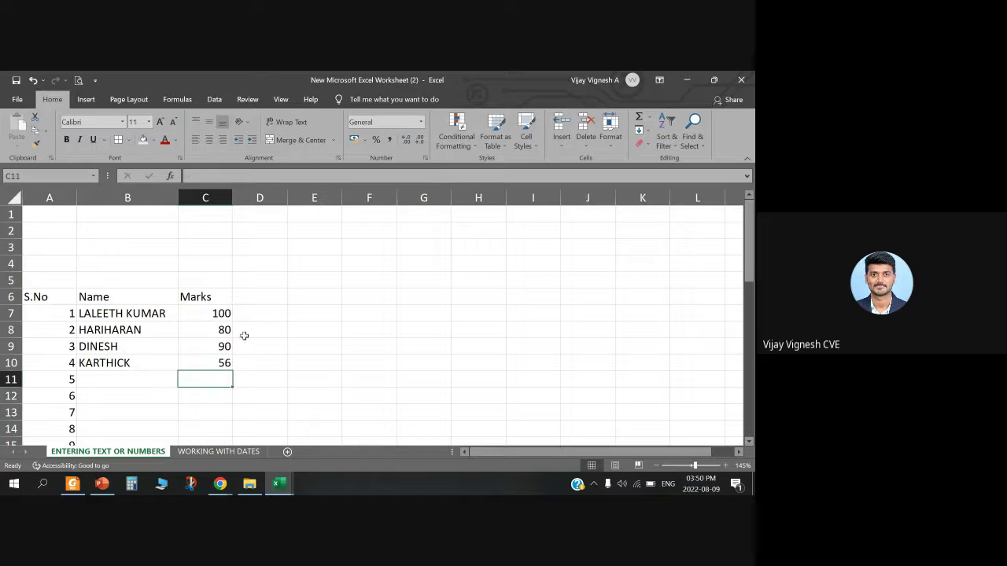
{"action": "left_click", "coordinate": [227, 360]}
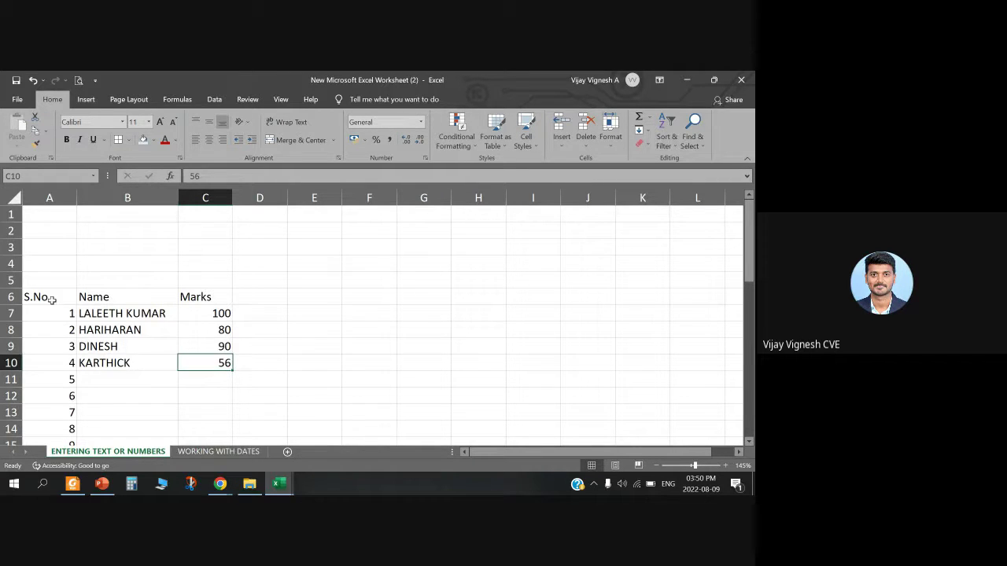
- Widen the Name column B substantially to give the names more room
{"action": "left_click_drag", "start_coordinate": [51, 300], "coordinate": [184, 355]}
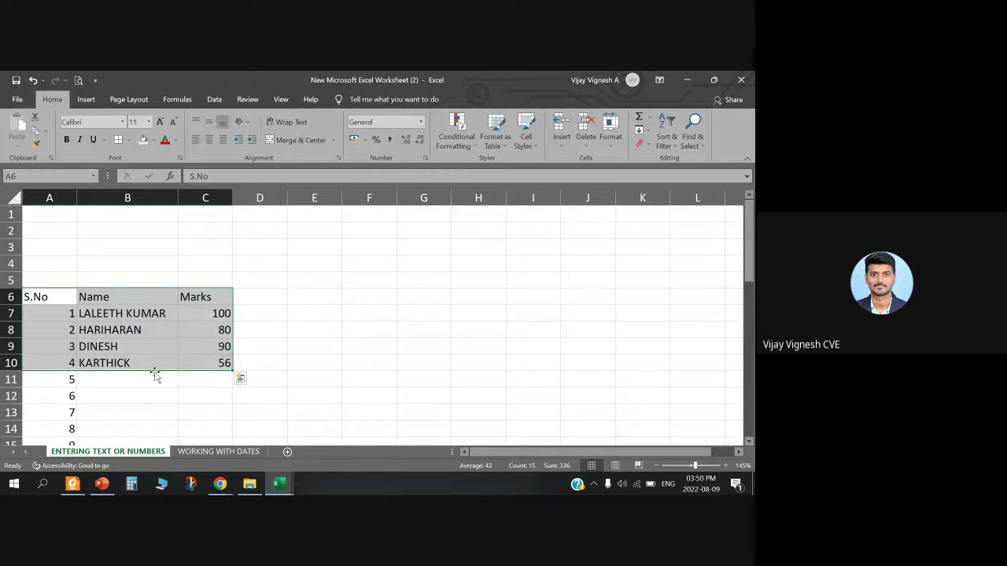
{"action": "scroll", "coordinate": [155, 346], "scroll_direction": "down", "scroll_amount": 1}
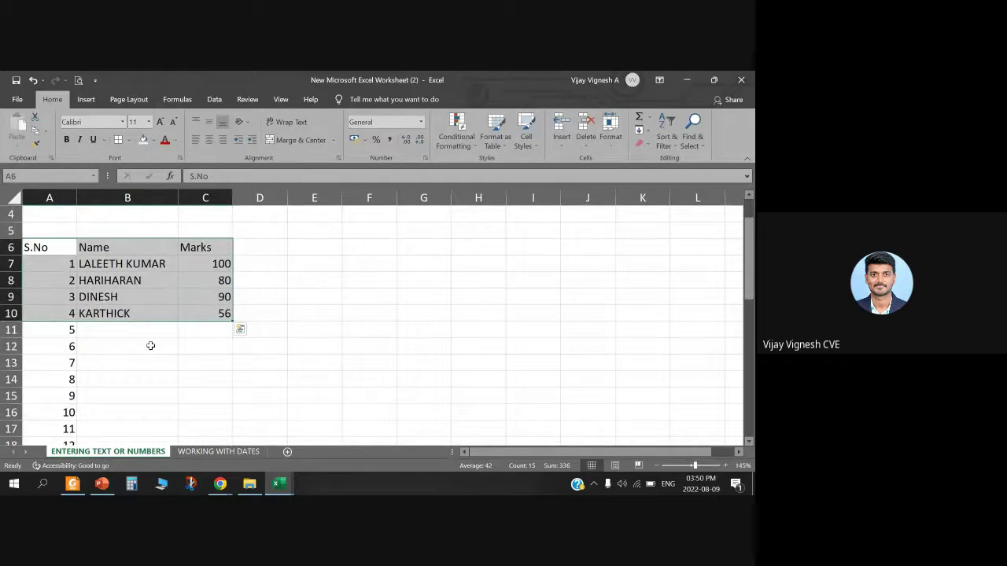
{"action": "scroll", "coordinate": [135, 371], "scroll_direction": "up", "scroll_amount": 1}
{"action": "left_click", "coordinate": [135, 396]}
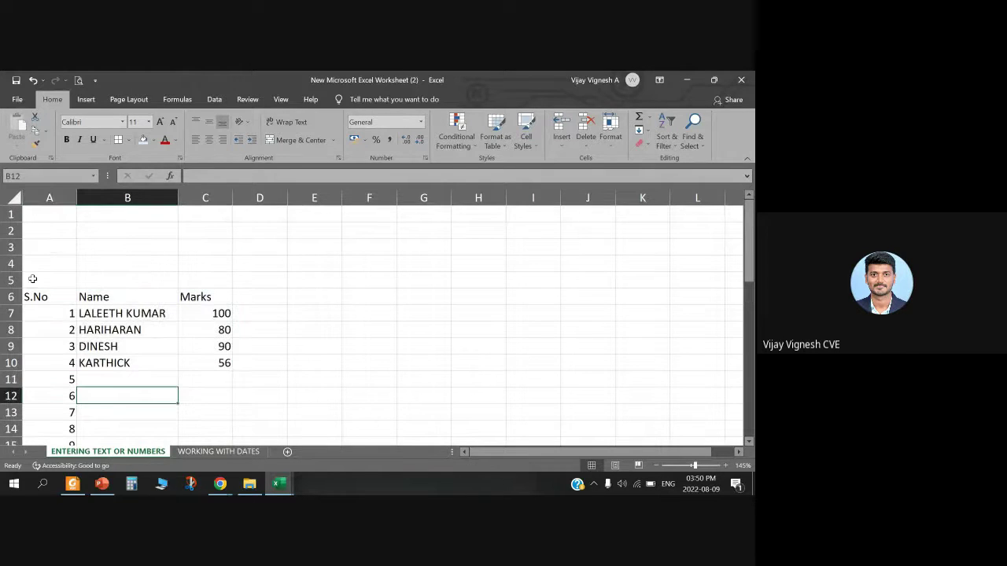
{"action": "left_click", "coordinate": [43, 198]}
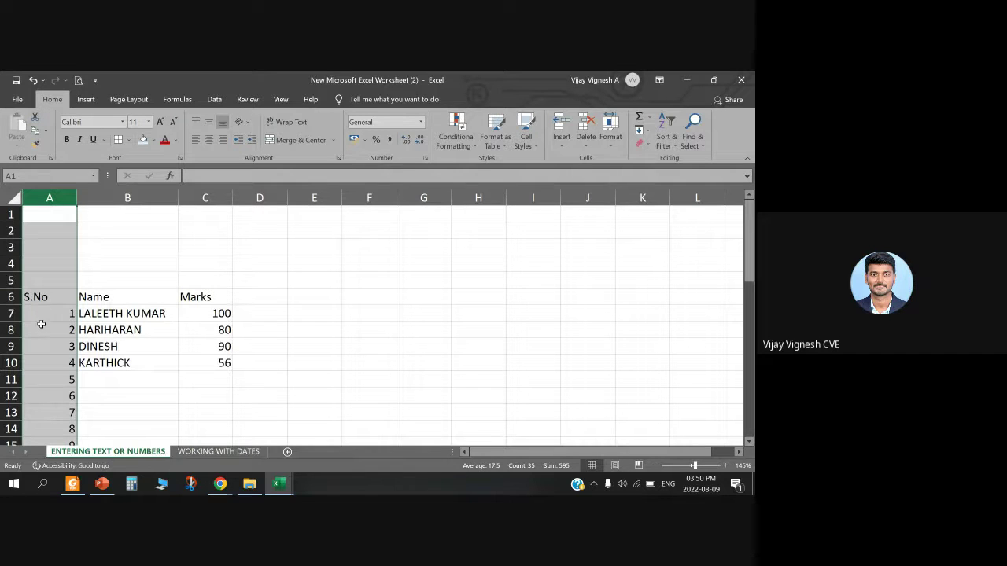
{"action": "left_click", "coordinate": [41, 297]}
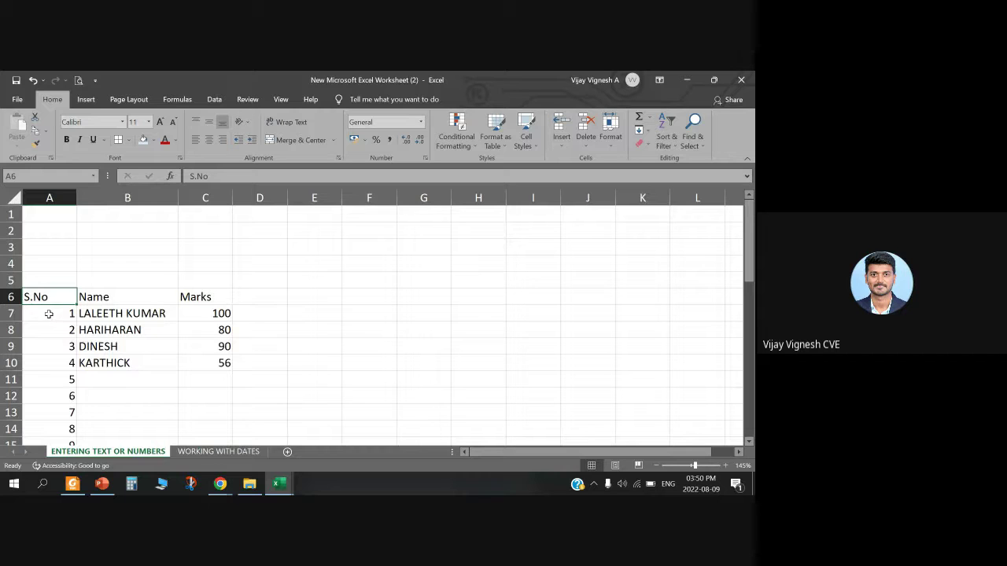
{"action": "left_click", "coordinate": [118, 197]}
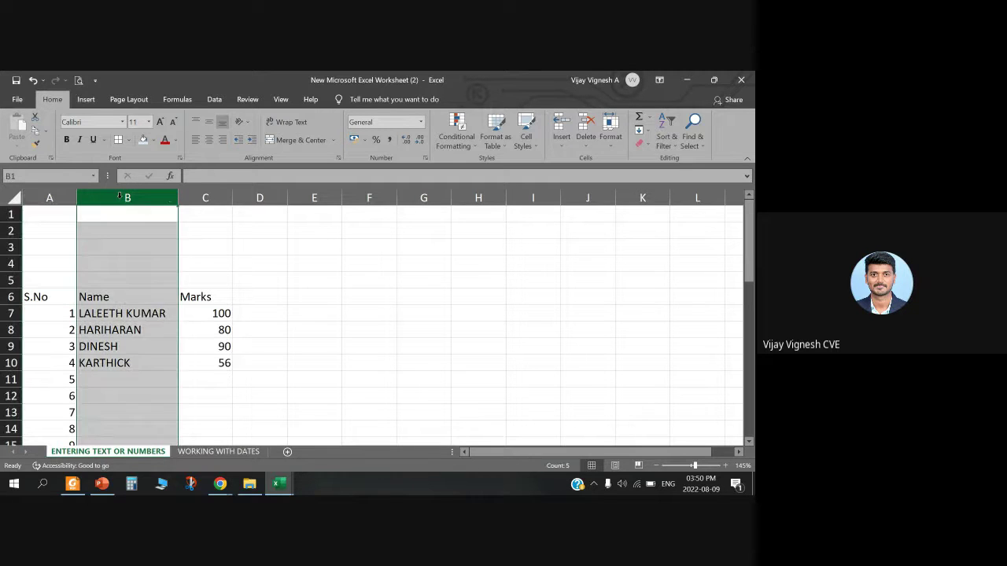
{"action": "left_click_drag", "start_coordinate": [172, 198], "coordinate": [397, 195]}
{"action": "left_click", "coordinate": [239, 344]}
- Review the table's headings and narrow the Name column B slightly
{"action": "left_click", "coordinate": [333, 351]}
{"action": "left_click_drag", "start_coordinate": [58, 294], "coordinate": [394, 363]}
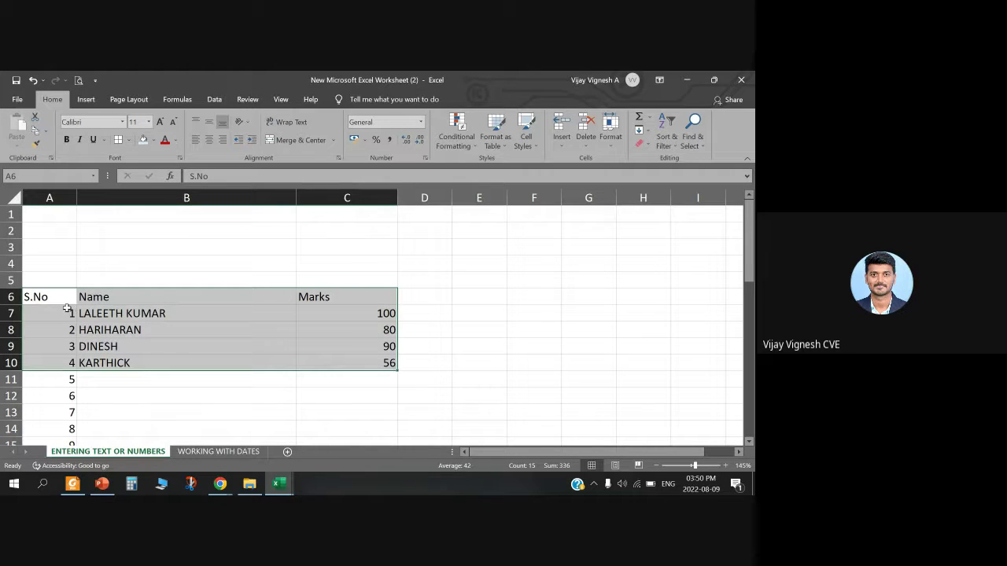
{"action": "left_click", "coordinate": [52, 260]}
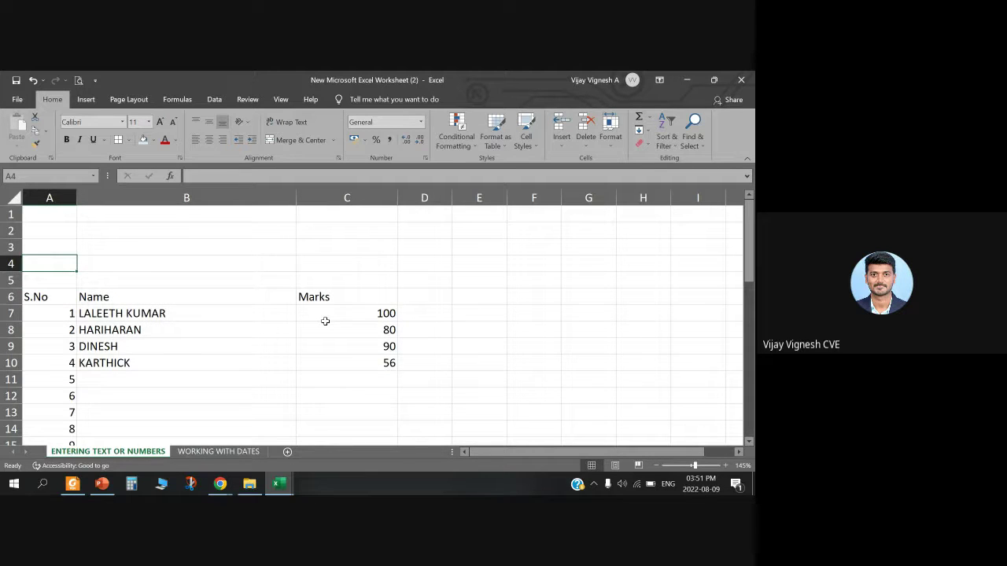
{"action": "left_click", "coordinate": [358, 292]}
{"action": "left_click", "coordinate": [64, 291]}
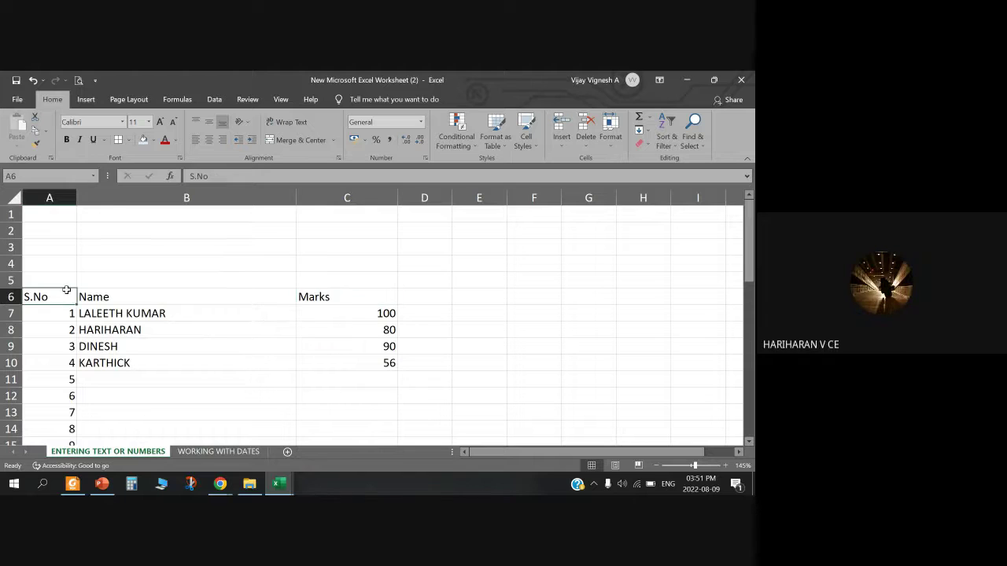
{"action": "left_click", "coordinate": [221, 282], "text": "shift"}
{"action": "left_click_drag", "start_coordinate": [222, 282], "coordinate": [291, 299]}
{"action": "left_click", "coordinate": [331, 297]}
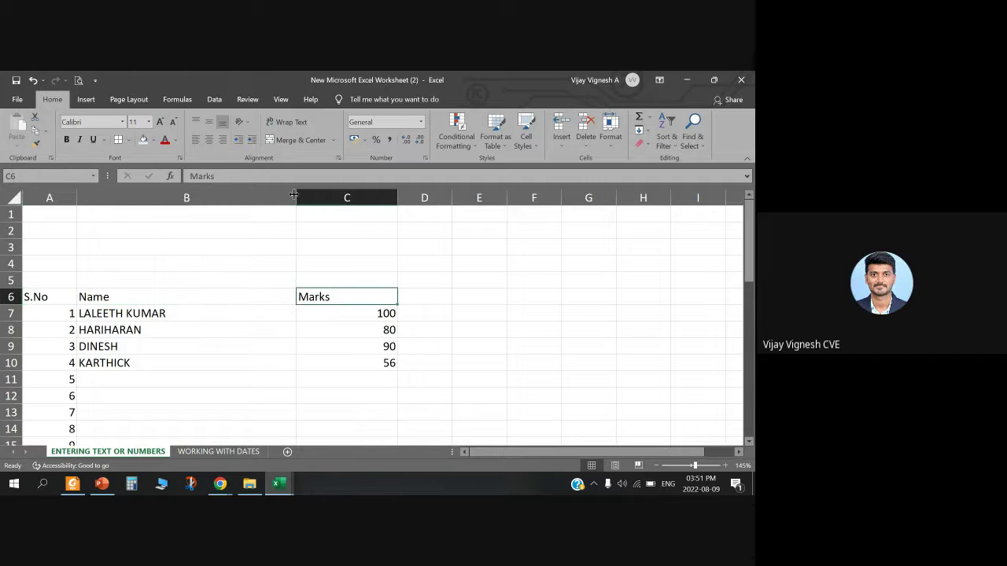
{"action": "left_click", "coordinate": [263, 227]}
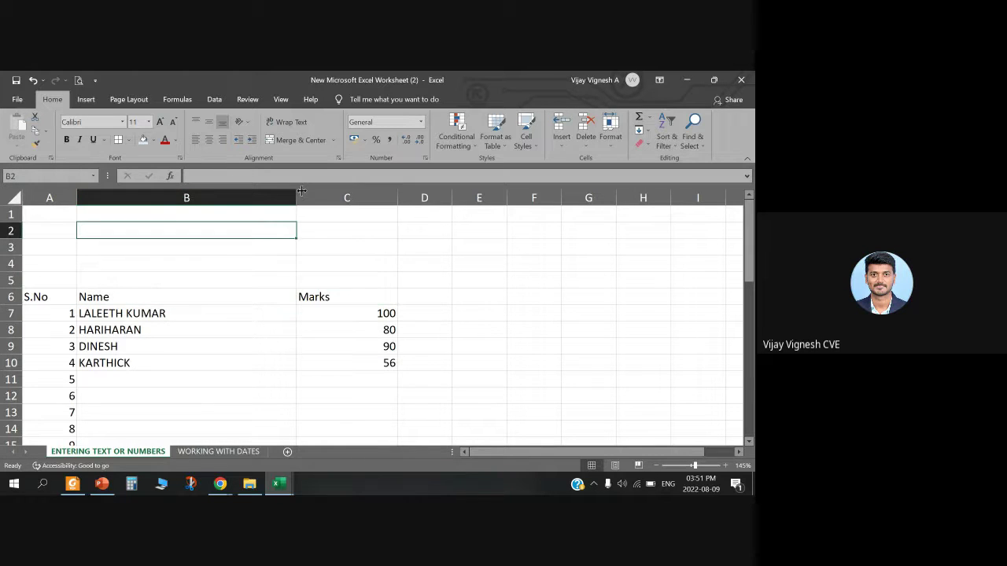
{"action": "left_click_drag", "start_coordinate": [297, 194], "coordinate": [191, 199]}
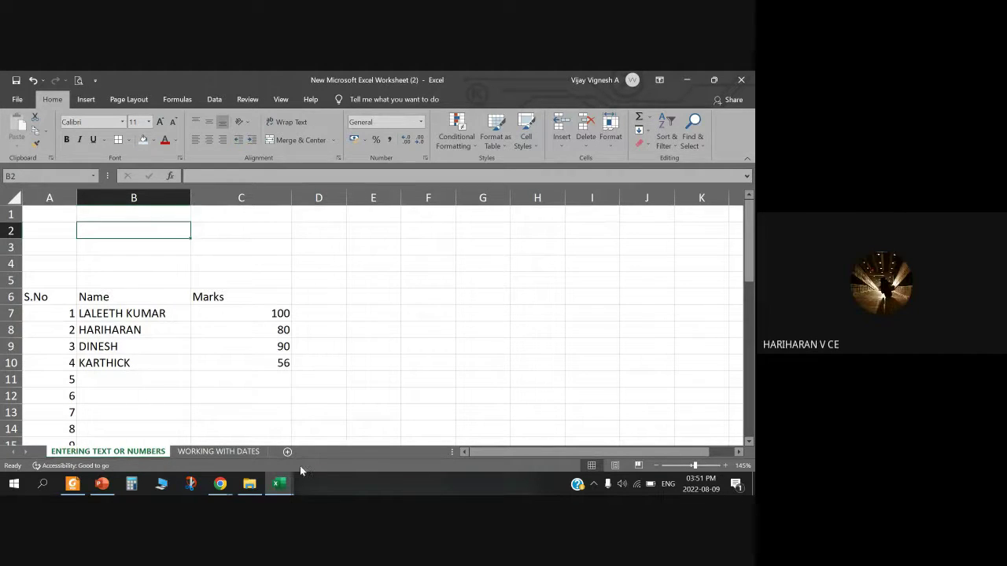
- In the print practice workbook, widen the Asus–MSI, Zotac, Kingstone and Employee columns
{"action": "mouse_move", "coordinate": [280, 482]}
{"action": "mouse_move", "coordinate": [360, 433]}
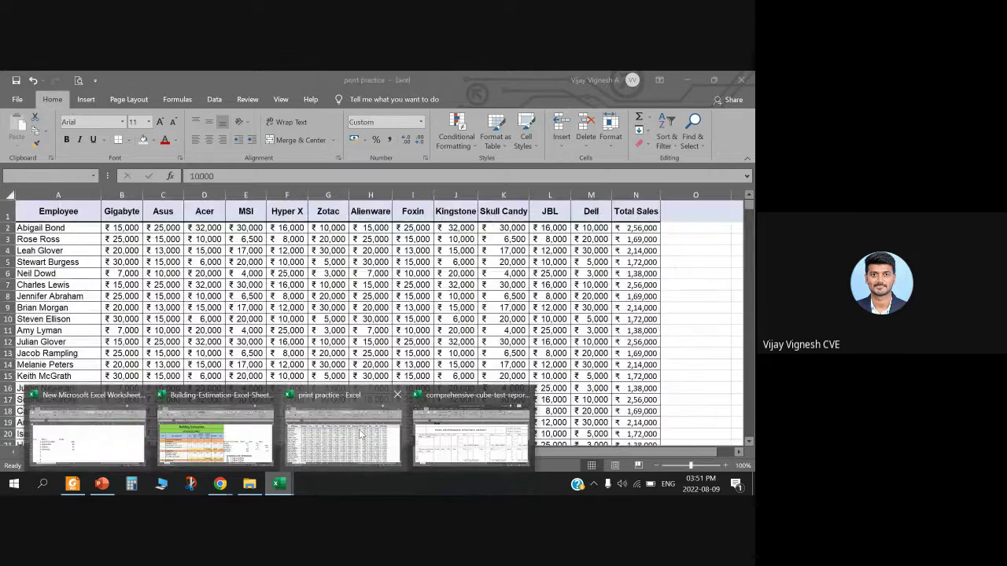
{"action": "left_click", "coordinate": [358, 429]}
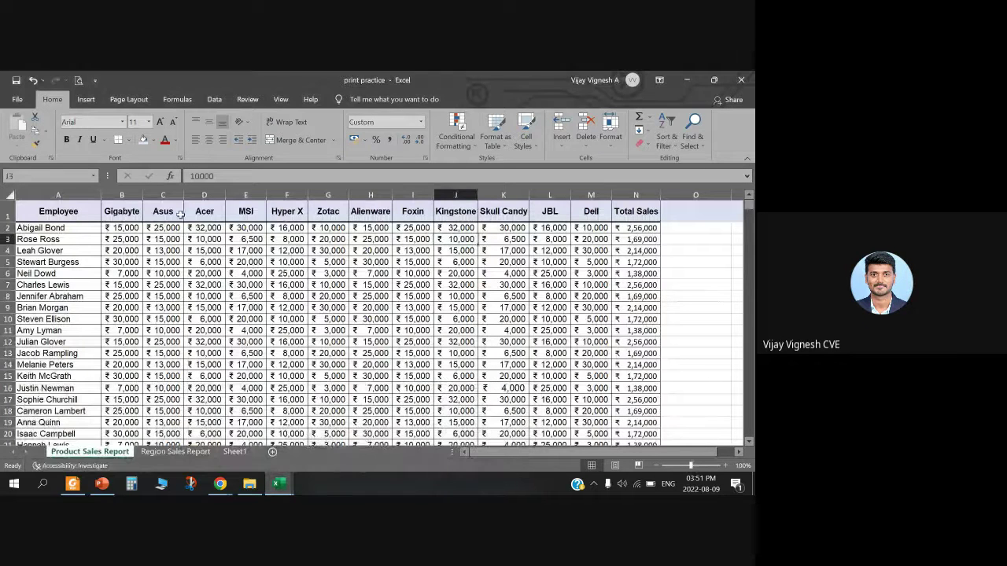
{"action": "left_click", "coordinate": [170, 195]}
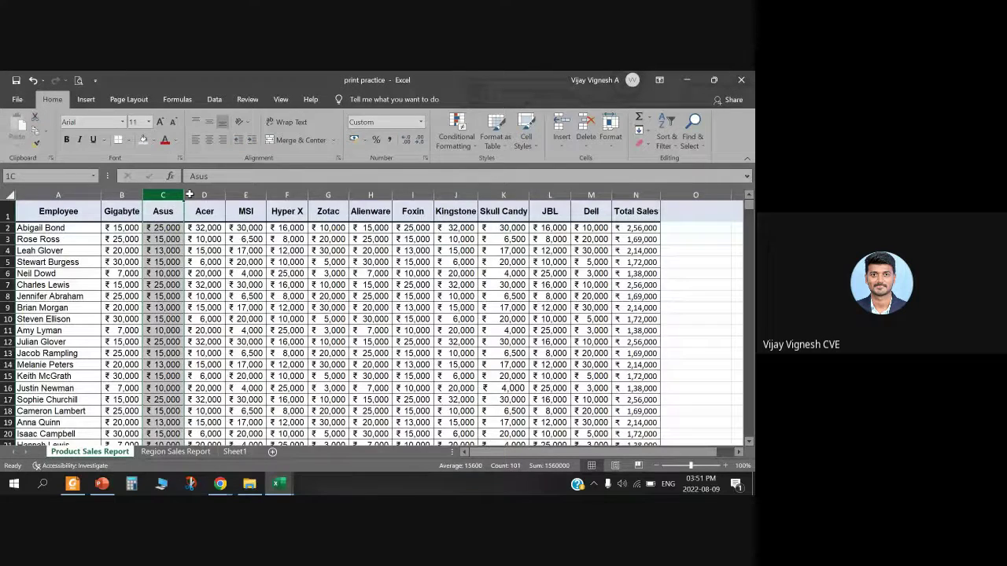
{"action": "left_click", "coordinate": [246, 195], "text": "shift"}
{"action": "left_click_drag", "start_coordinate": [265, 195], "coordinate": [427, 195]}
{"action": "left_click_drag", "start_coordinate": [510, 195], "coordinate": [526, 195]}
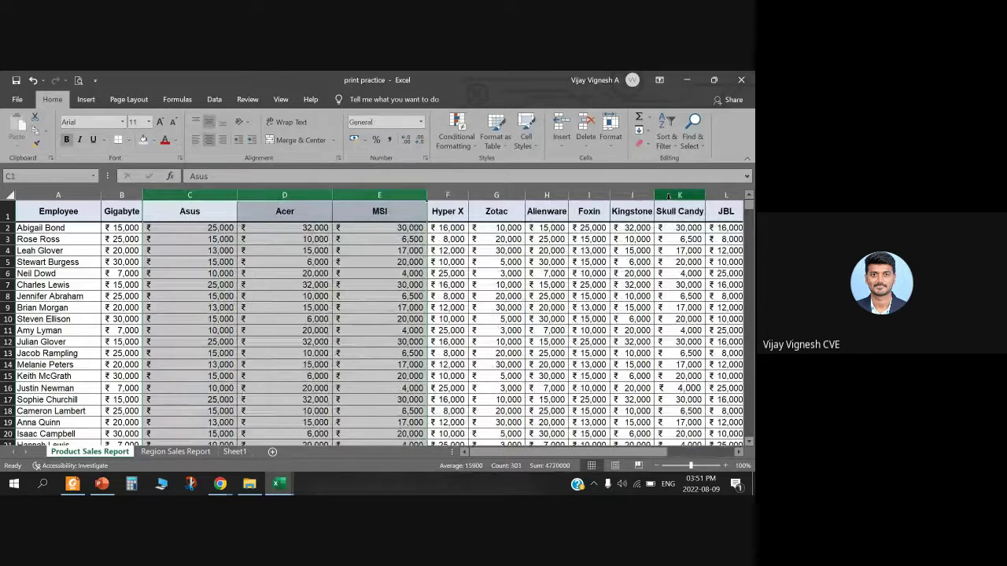
{"action": "left_click_drag", "start_coordinate": [653, 195], "coordinate": [692, 196]}
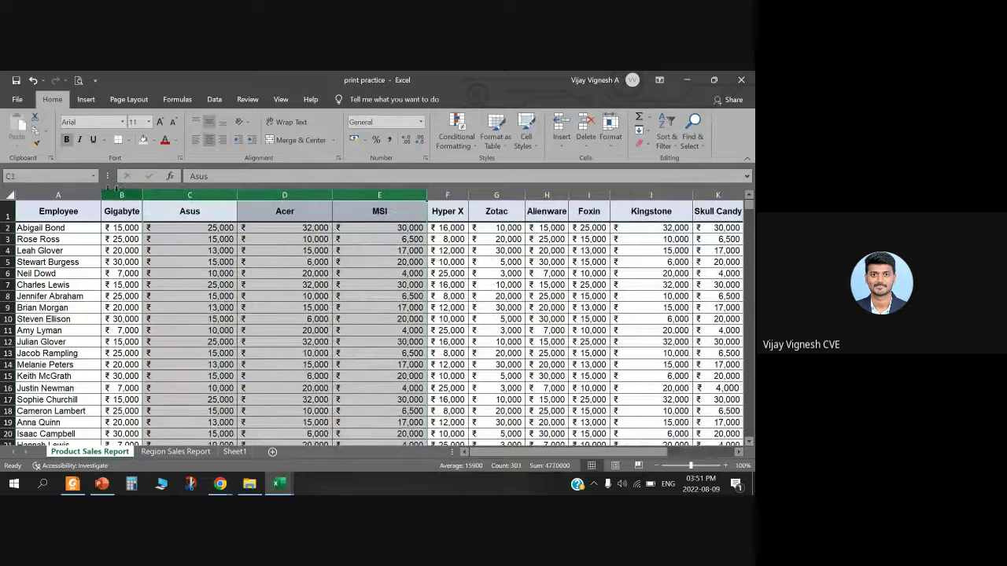
{"action": "left_click_drag", "start_coordinate": [101, 195], "coordinate": [156, 195]}
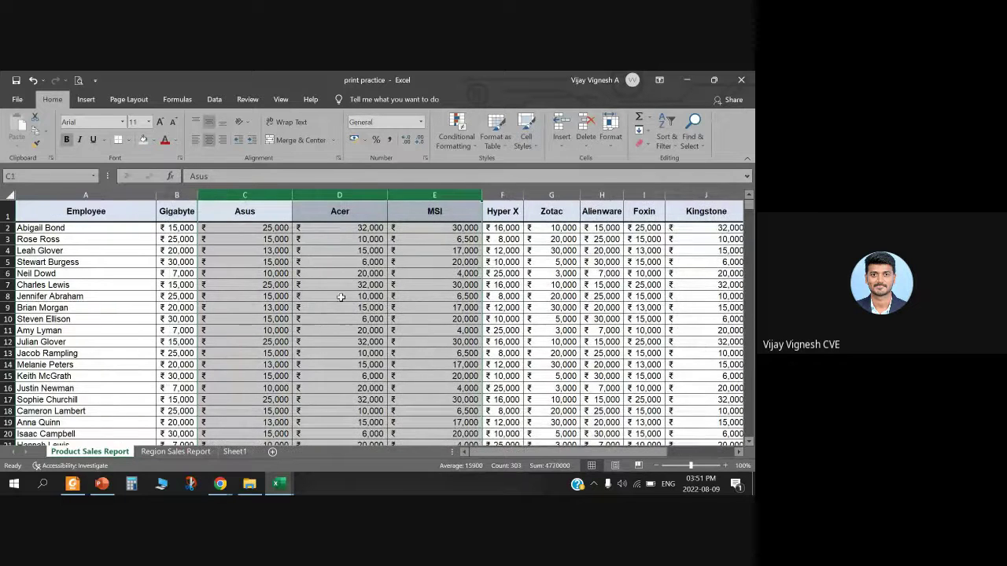
{"action": "left_click", "coordinate": [548, 295]}
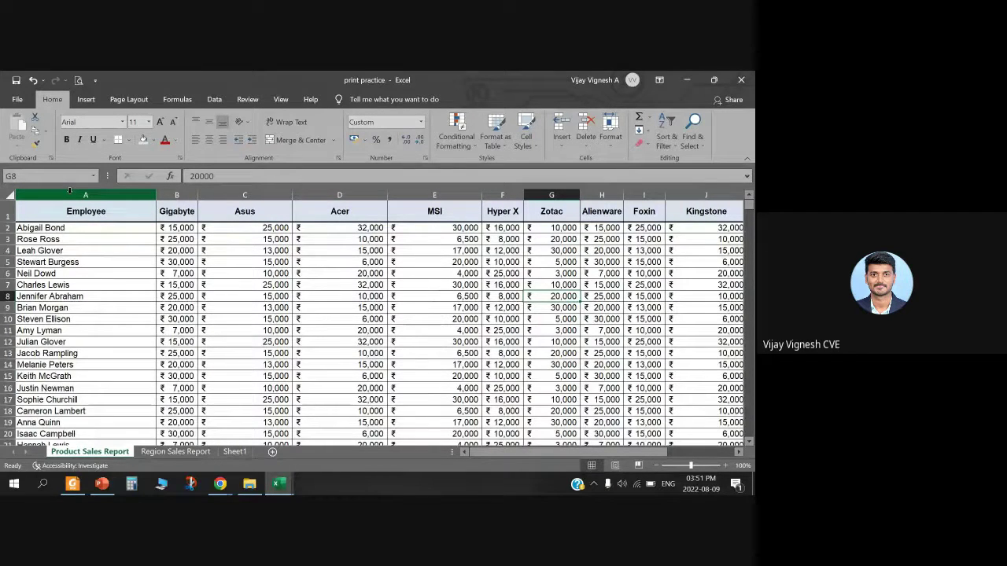
- AutoFit all the report's columns to their contents, then switch to Google Meet
{"action": "left_click", "coordinate": [70, 191]}
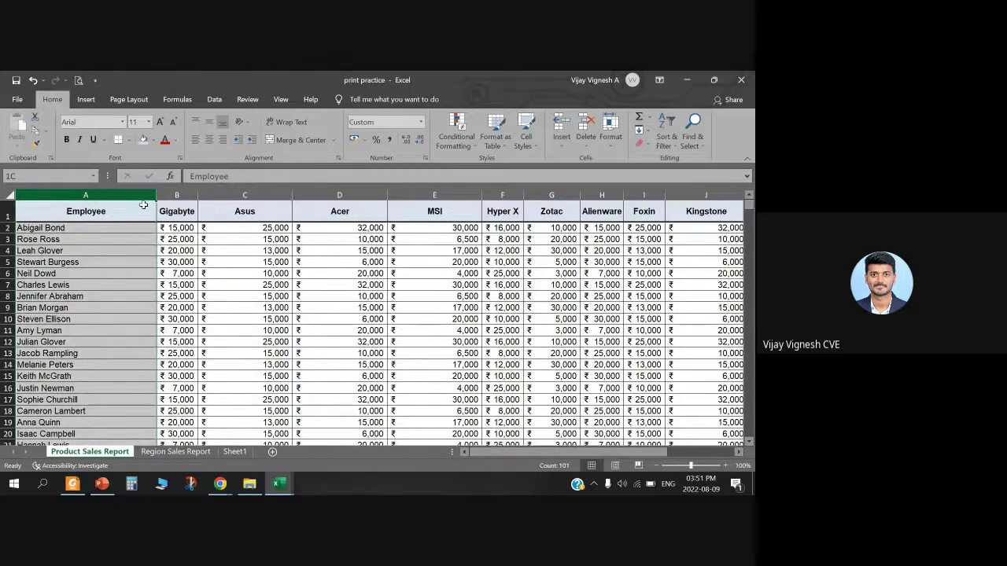
{"action": "left_click", "coordinate": [187, 217]}
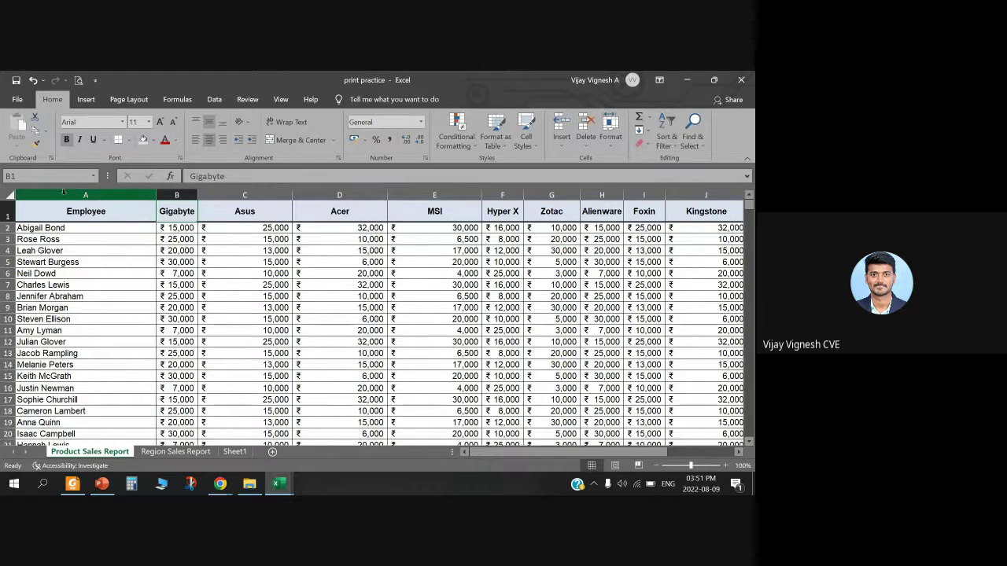
{"action": "left_click", "coordinate": [69, 193]}
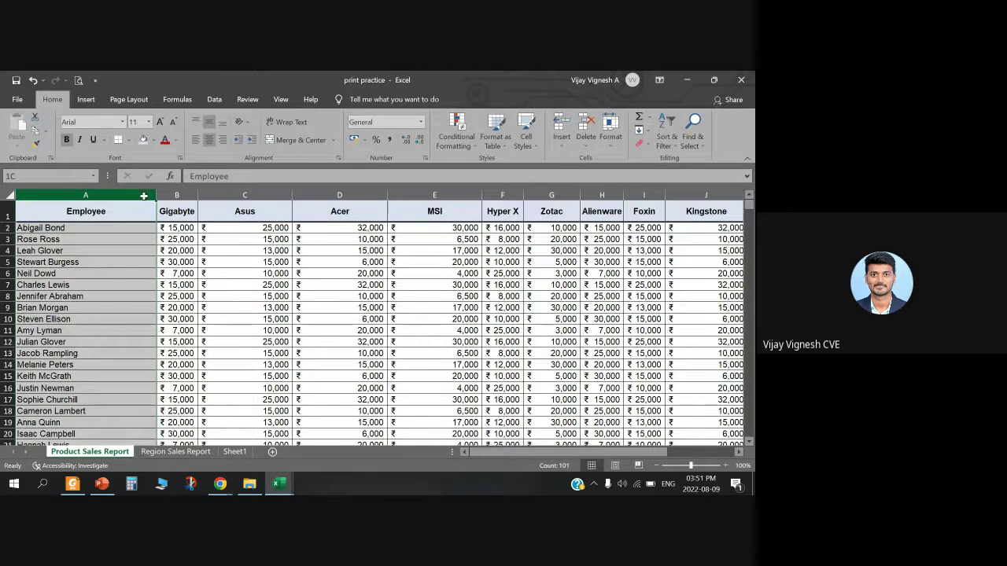
{"action": "mouse_move", "coordinate": [153, 197]}
{"action": "left_mouse_down"}
{"action": "mouse_move", "coordinate": [727, 199]}
{"action": "mouse_move", "coordinate": [722, 229]}
{"action": "mouse_move", "coordinate": [753, 219]}
{"action": "mouse_move", "coordinate": [751, 209]}
{"action": "mouse_move", "coordinate": [636, 221]}
{"action": "left_mouse_up"}
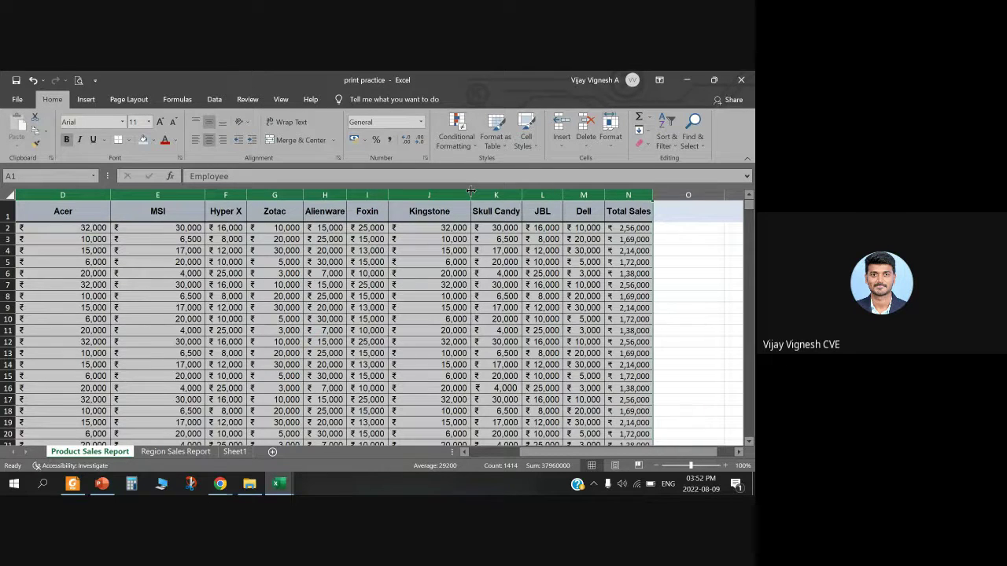
{"action": "double_click", "coordinate": [470, 191]}
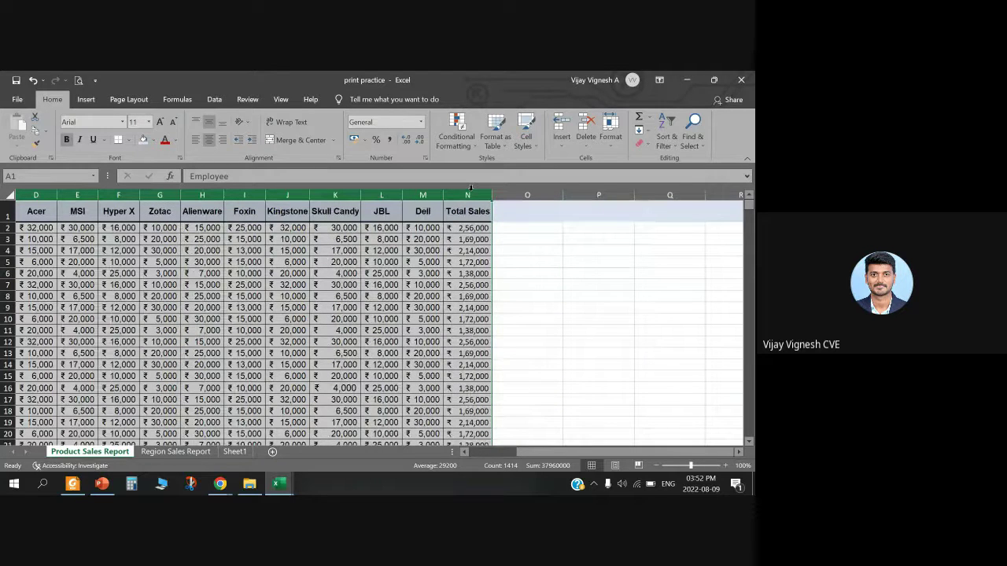
{"action": "left_click_drag", "start_coordinate": [529, 453], "coordinate": [482, 456]}
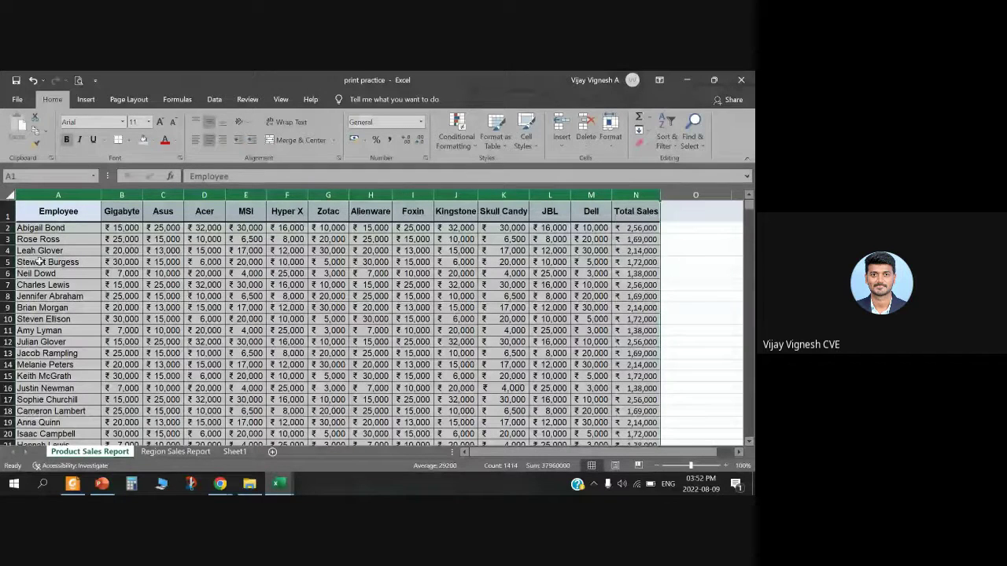
{"action": "left_click", "coordinate": [85, 249]}
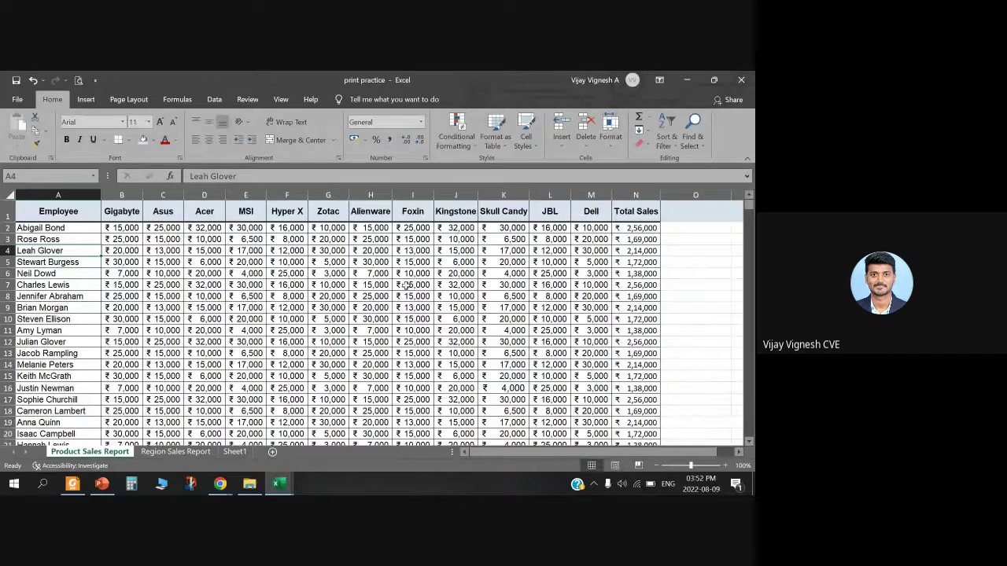
{"action": "key", "text": "alt+Tab"}
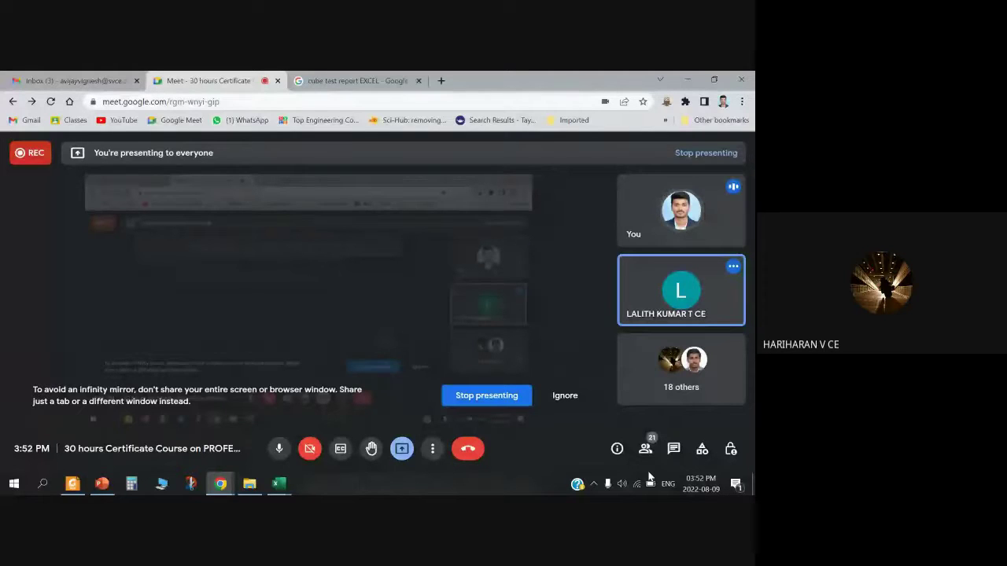
- Remove one participant from the Meet call via the People list, then return to Excel
{"action": "left_click", "coordinate": [645, 448]}
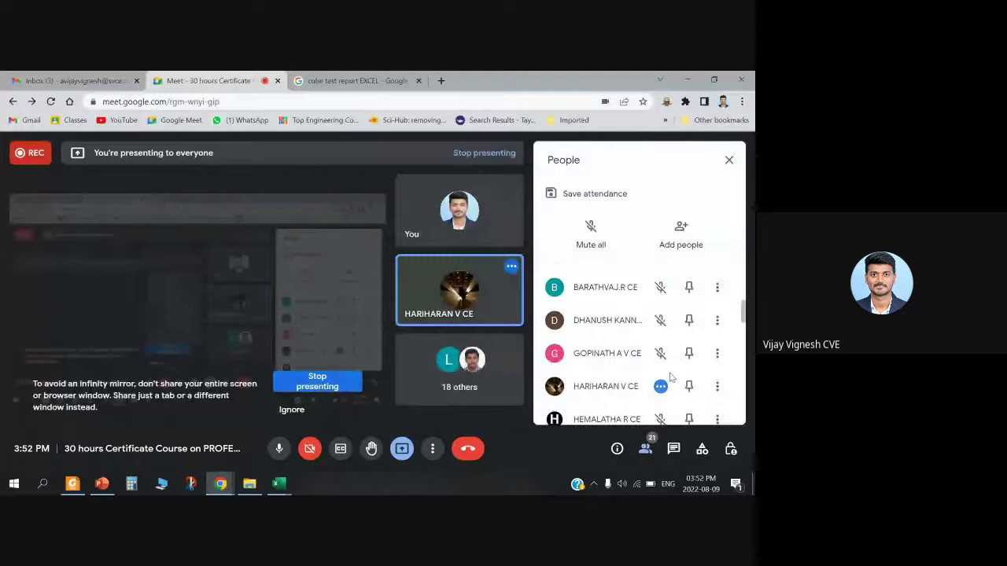
{"action": "scroll", "coordinate": [671, 377], "scroll_direction": "down", "scroll_amount": 3}
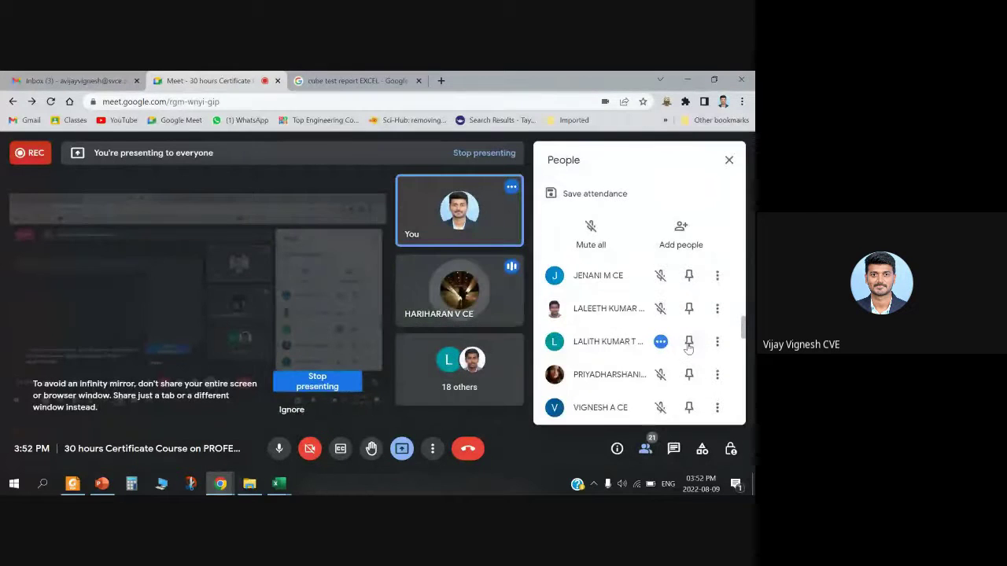
{"action": "left_click", "coordinate": [716, 341]}
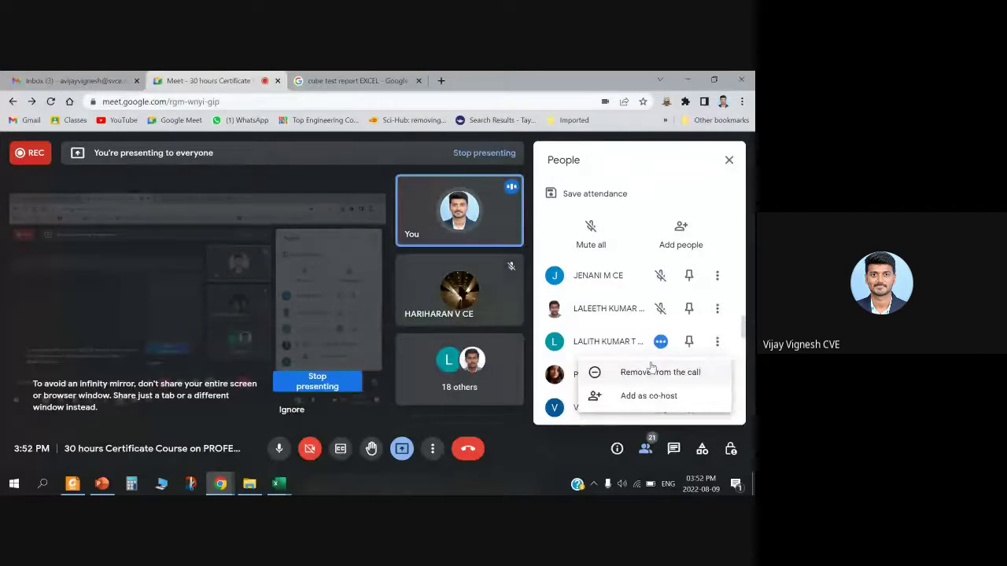
{"action": "left_click", "coordinate": [651, 371]}
{"action": "left_click", "coordinate": [416, 353]}
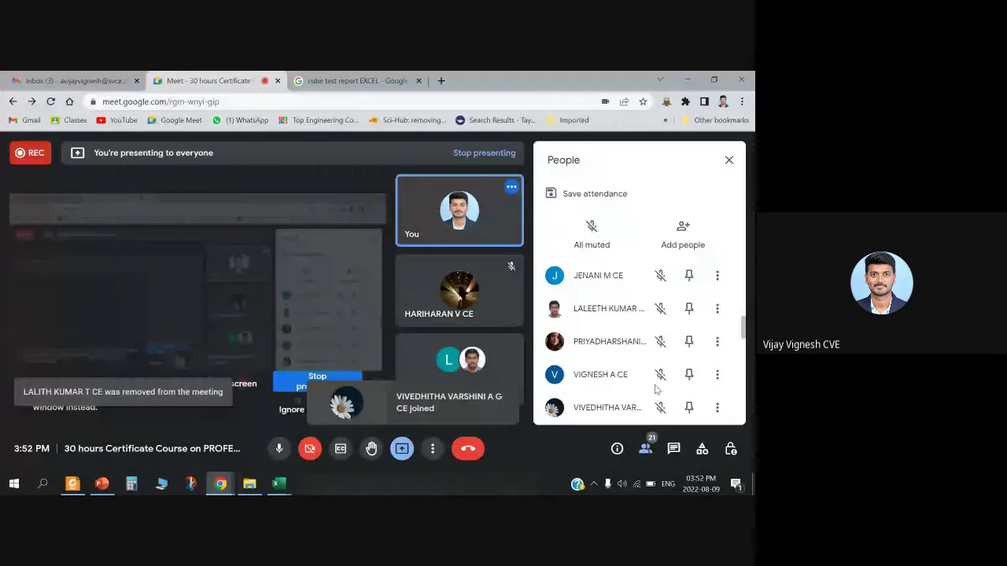
{"action": "left_click", "coordinate": [272, 487]}
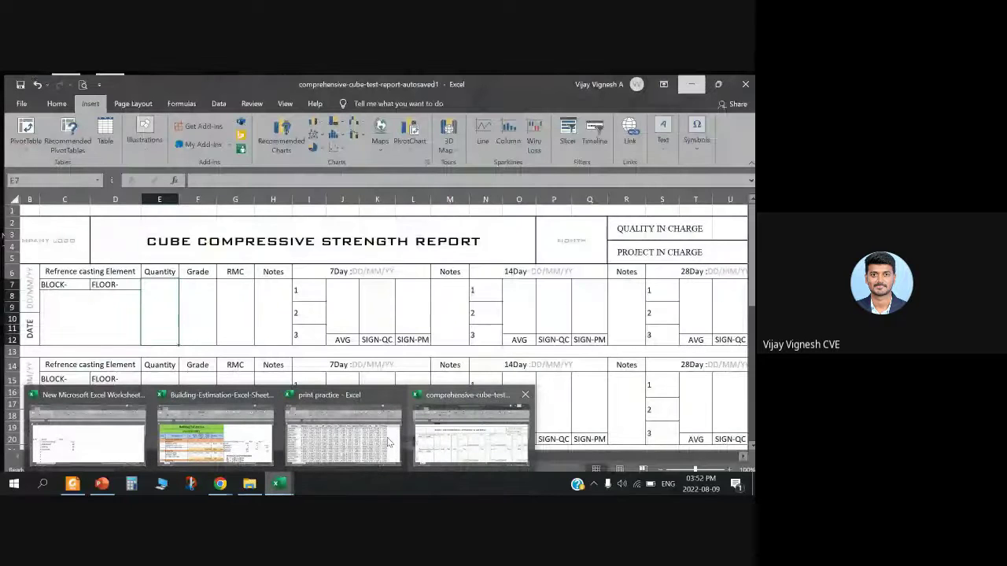
- Widen the MSI and Asus columns of the product sales report, trimming Asus slightly
{"action": "left_click", "coordinate": [387, 438]}
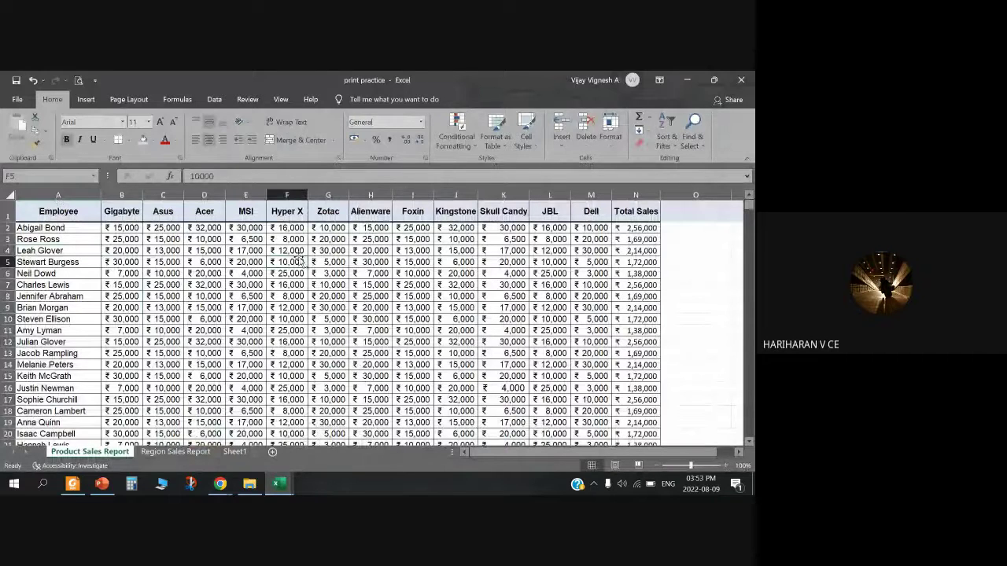
{"action": "left_click_drag", "start_coordinate": [246, 194], "coordinate": [542, 195]}
{"action": "left_click", "coordinate": [399, 193]}
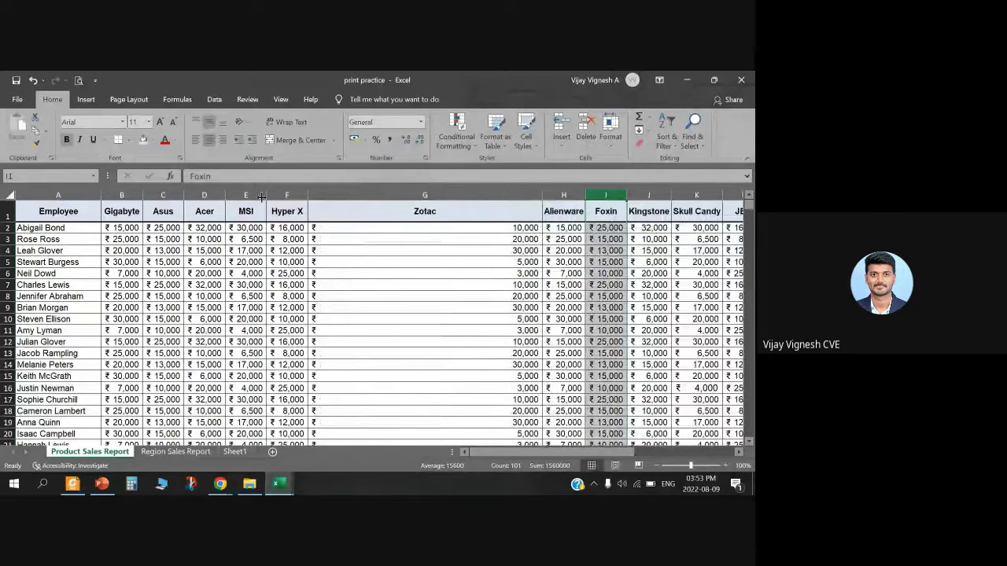
{"action": "left_click_drag", "start_coordinate": [266, 195], "coordinate": [343, 195]}
{"action": "left_click_drag", "start_coordinate": [184, 195], "coordinate": [284, 195]}
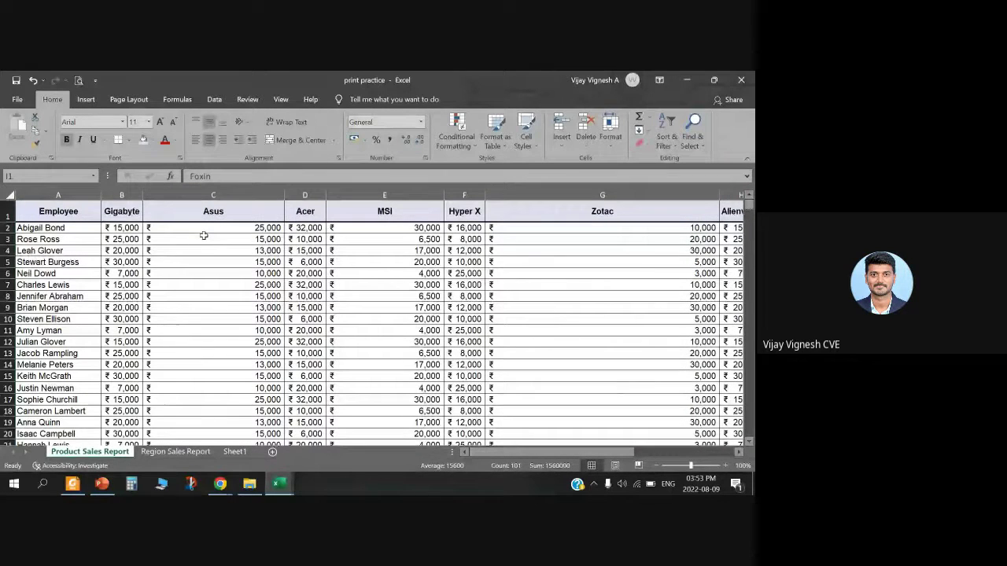
{"action": "left_click", "coordinate": [123, 273]}
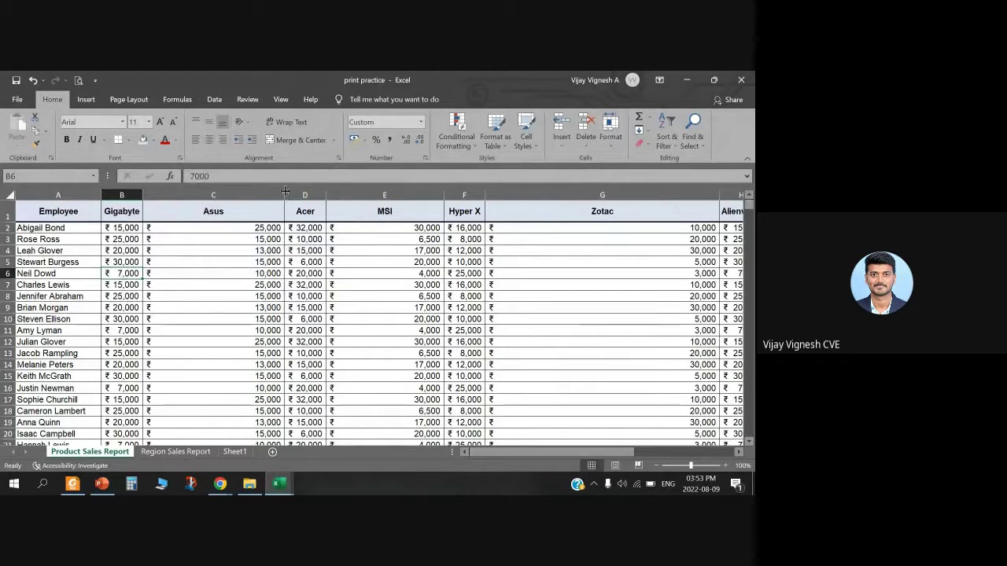
{"action": "left_click_drag", "start_coordinate": [285, 192], "coordinate": [265, 194]}
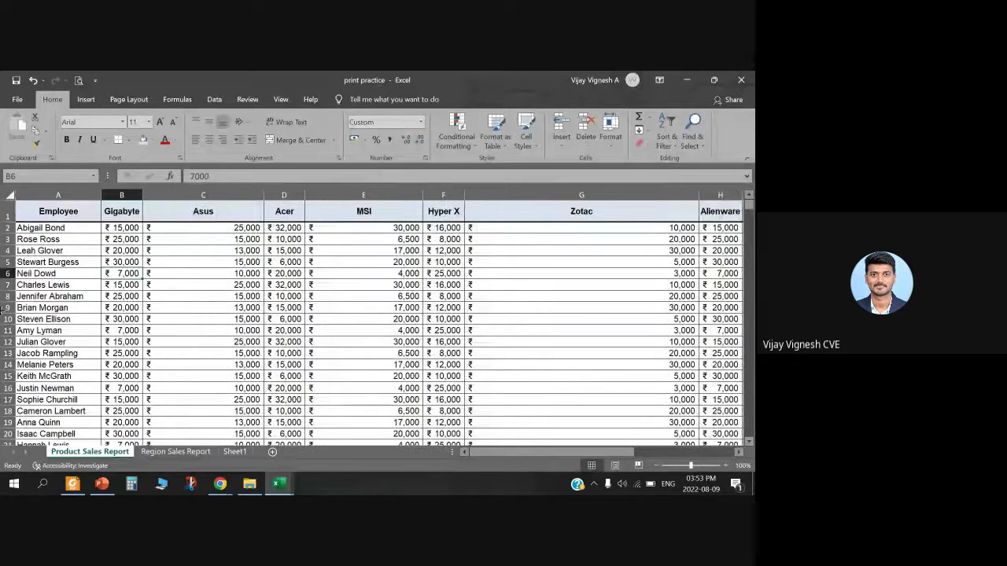
- Make rows 4 through 24 taller, returning row 4 to a shorter height
{"action": "left_click_drag", "start_coordinate": [7, 251], "coordinate": [6, 364]}
{"action": "scroll", "coordinate": [197, 350], "scroll_direction": "up", "scroll_amount": 4}
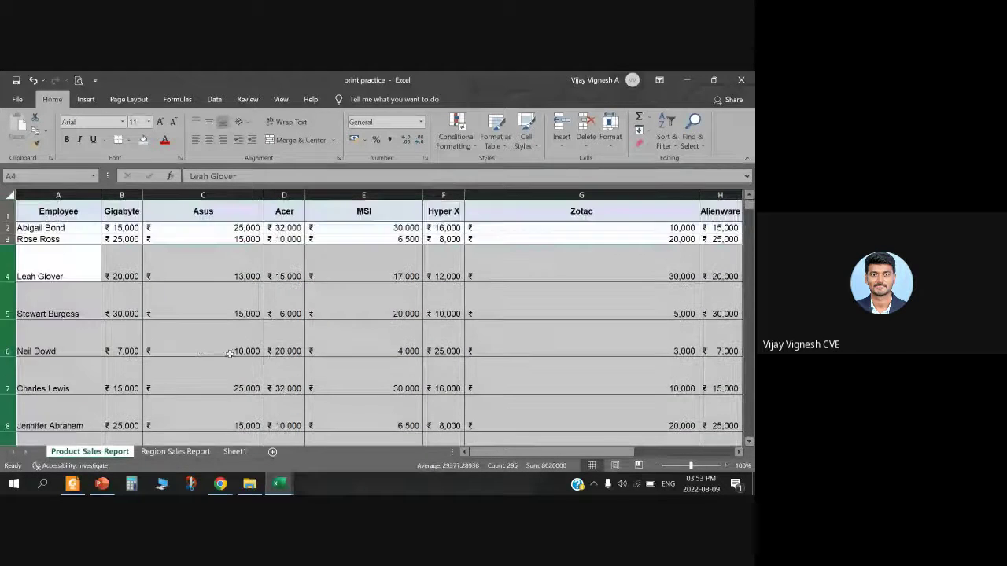
{"action": "left_click", "coordinate": [315, 315]}
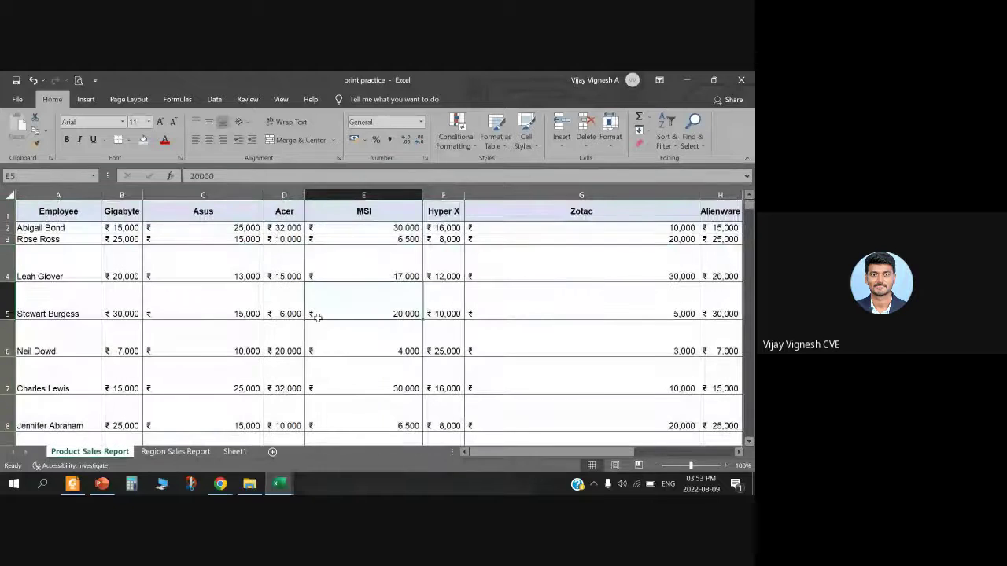
{"action": "left_click", "coordinate": [6, 267]}
{"action": "left_click_drag", "start_coordinate": [5, 281], "coordinate": [7, 264]}
{"action": "left_click", "coordinate": [87, 294]}
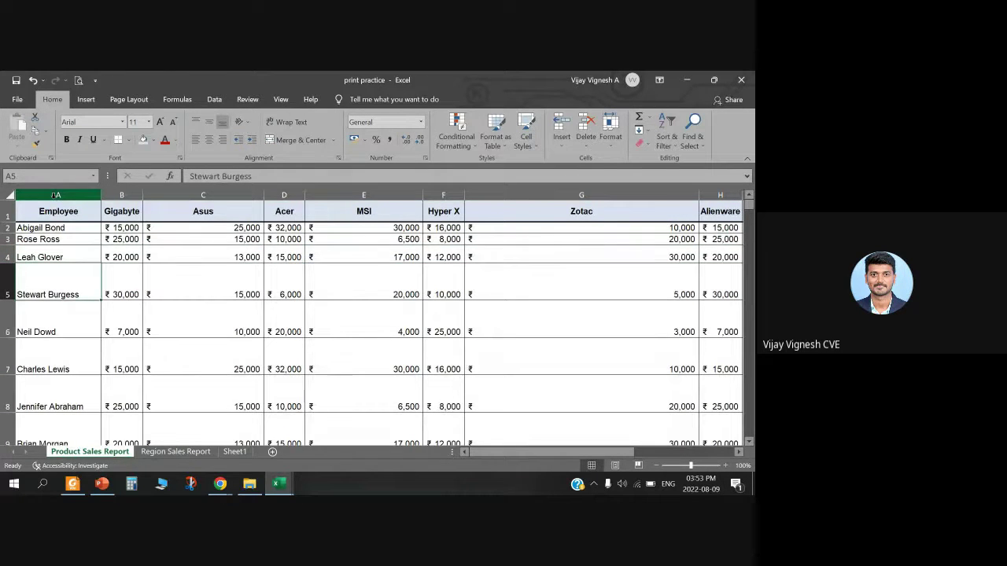
{"action": "left_click_drag", "start_coordinate": [52, 192], "coordinate": [577, 195]}
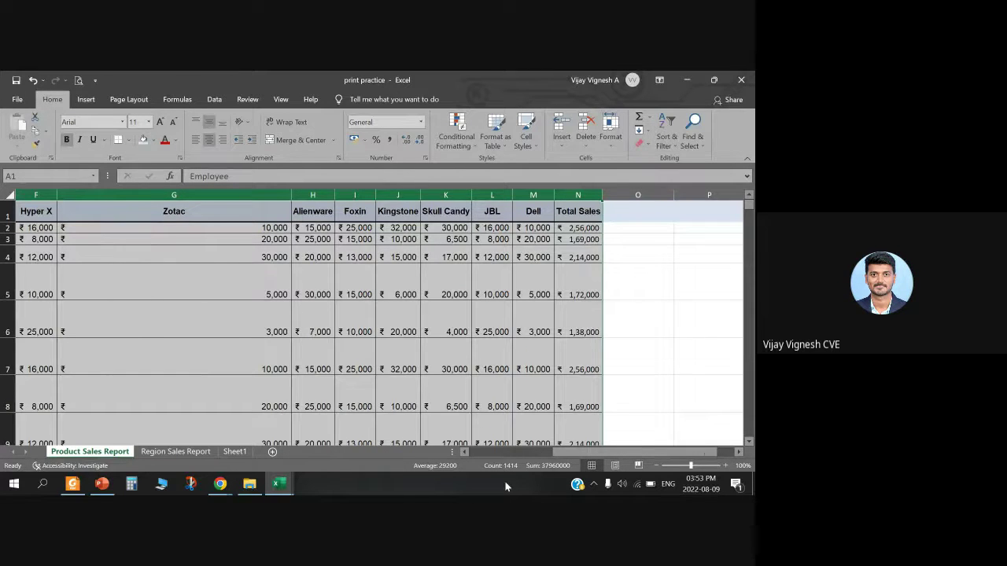
- AutoFit all columns of the Product Sales Report to their contents
{"action": "left_click", "coordinate": [549, 453]}
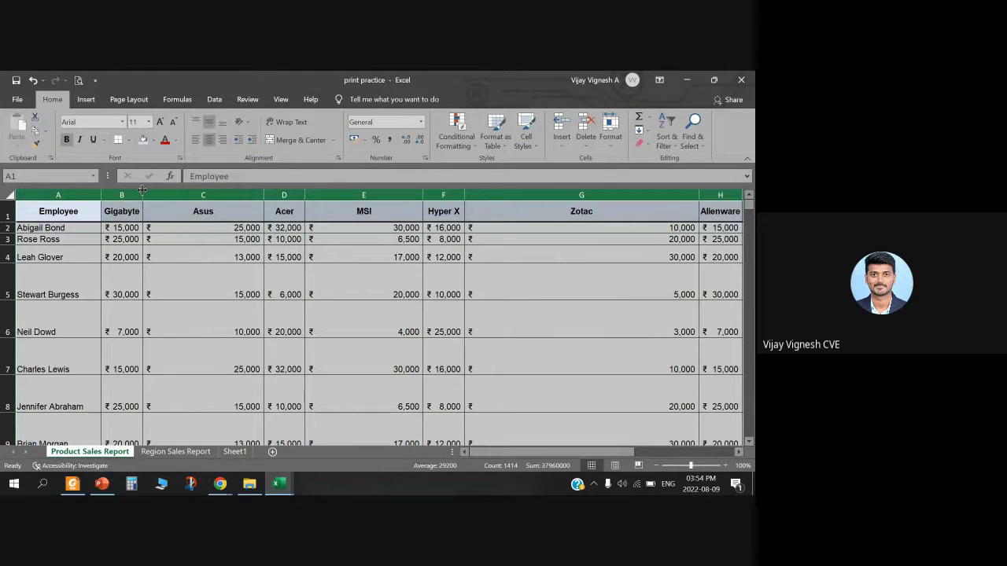
{"action": "scroll", "coordinate": [141, 194], "scroll_direction": "up", "scroll_amount": 1}
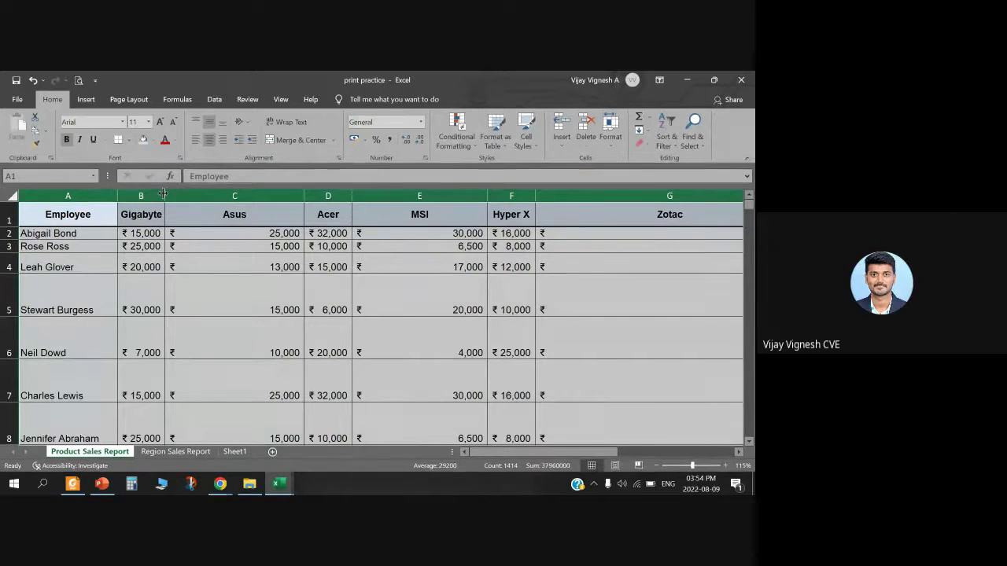
{"action": "double_click", "coordinate": [163, 193]}
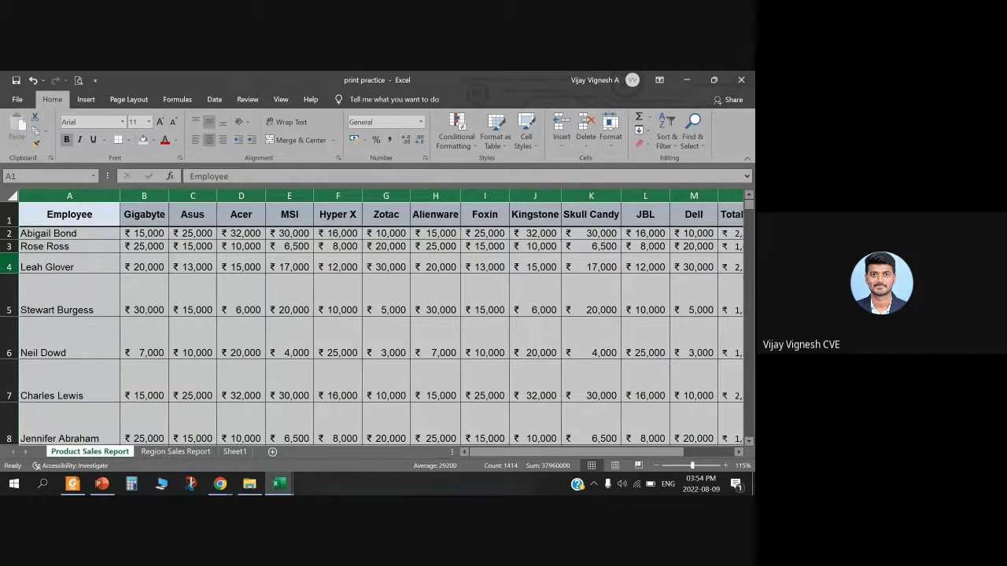
- Select rows 2 to 101 to reset their heights, then switch to the student marks workbook
{"action": "left_click", "coordinate": [9, 233]}
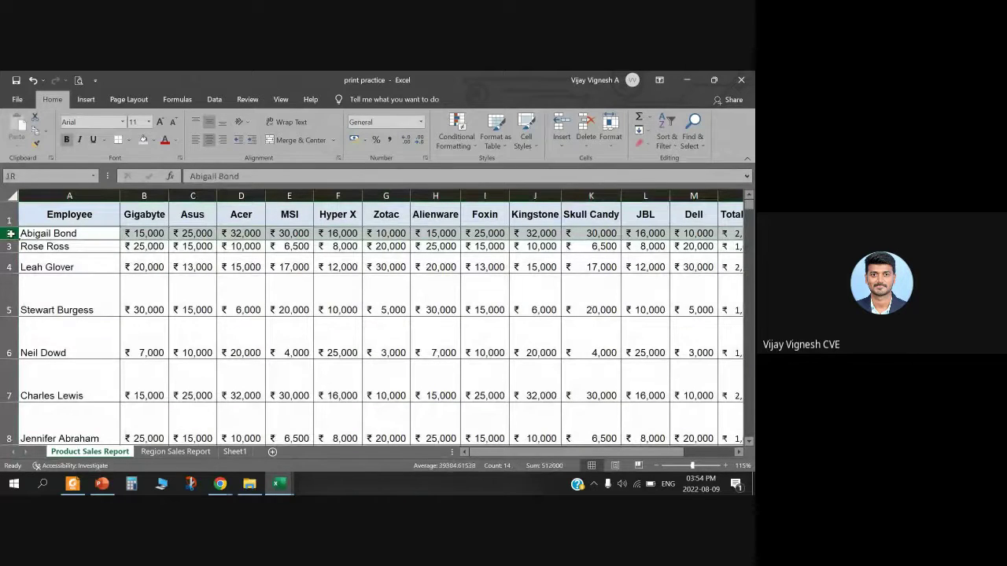
{"action": "left_click_drag", "start_coordinate": [9, 232], "coordinate": [2, 459]}
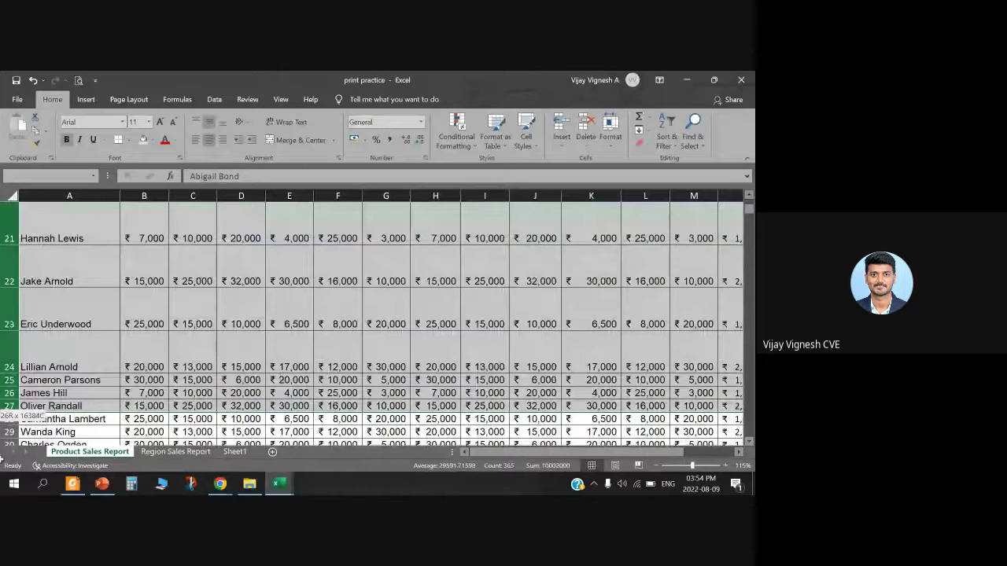
{"action": "left_click_drag", "start_coordinate": [3, 459], "coordinate": [7, 406]}
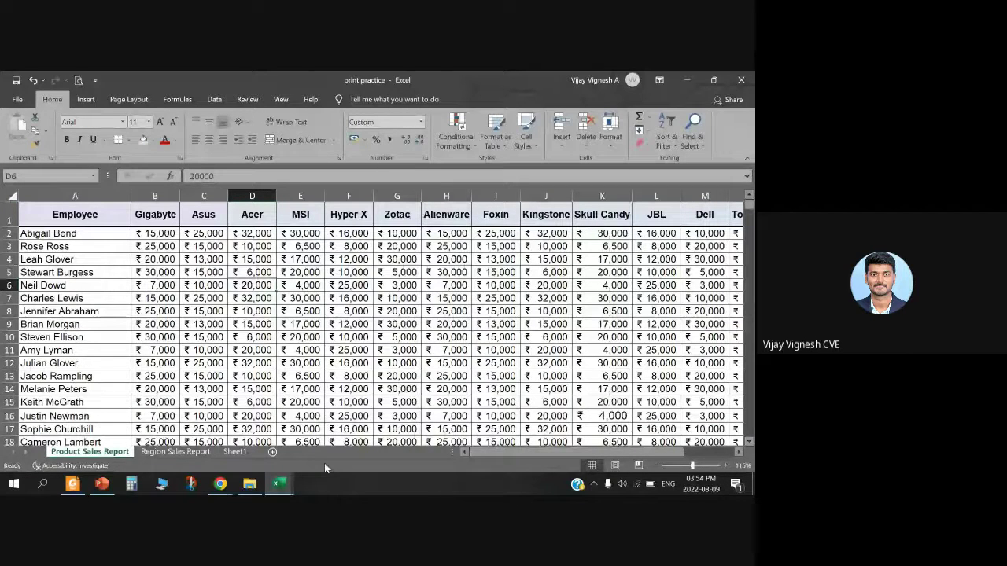
{"action": "key", "text": "alt+Tab"}
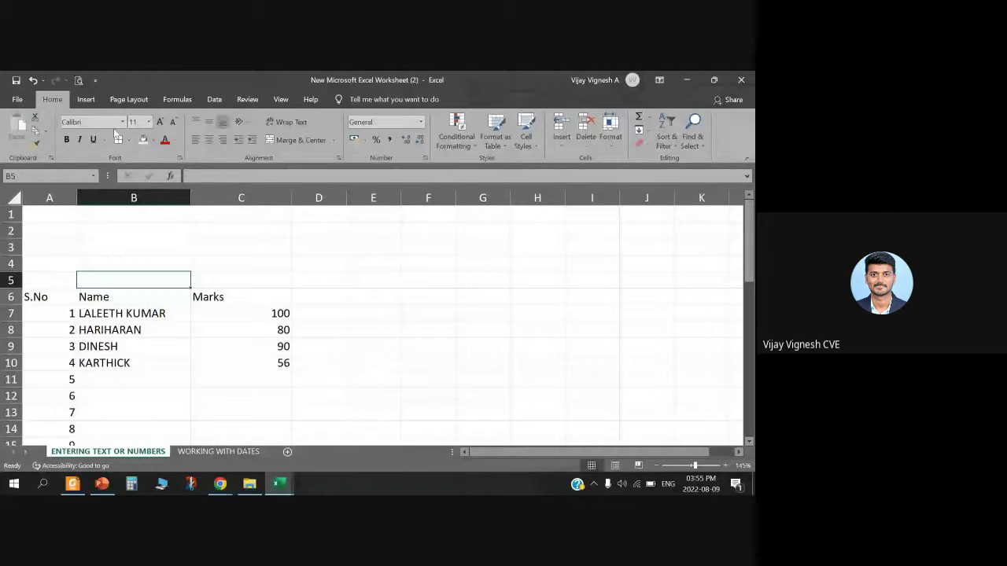
- Set the marks table A6:C10 to Times New Roman
{"action": "left_click", "coordinate": [36, 294]}
{"action": "left_click_drag", "start_coordinate": [62, 302], "coordinate": [269, 362]}
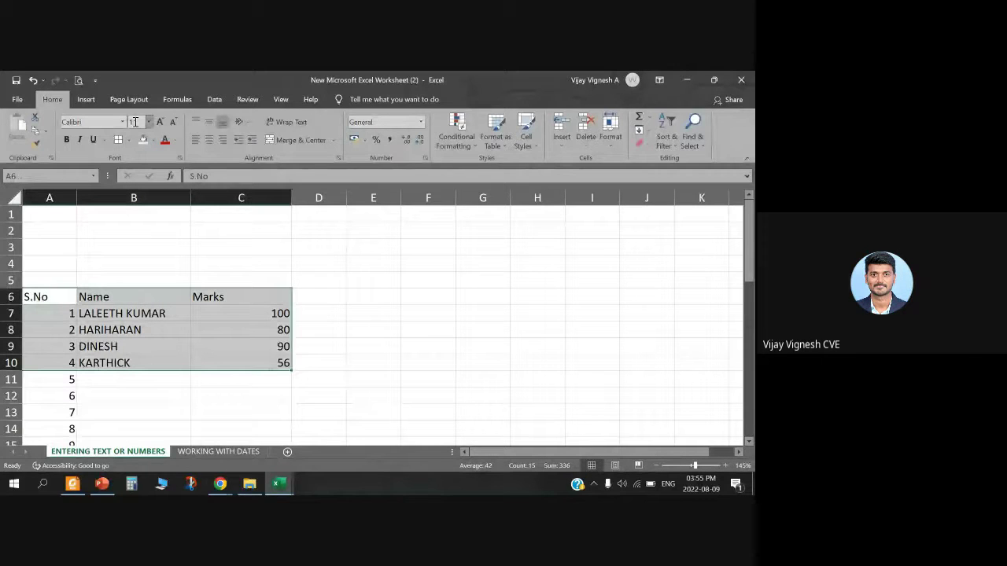
{"action": "left_click", "coordinate": [123, 123]}
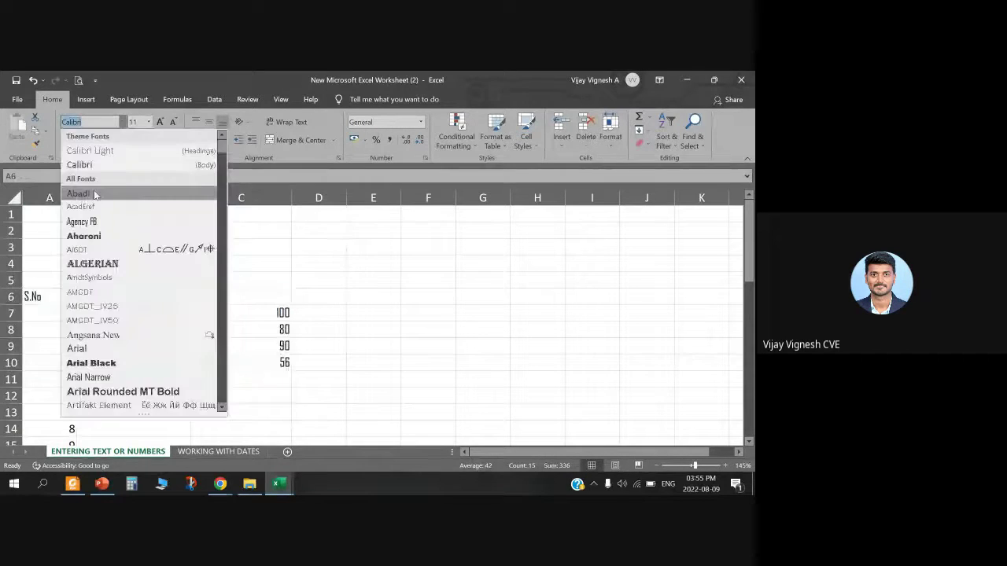
{"action": "type", "text": "times"}
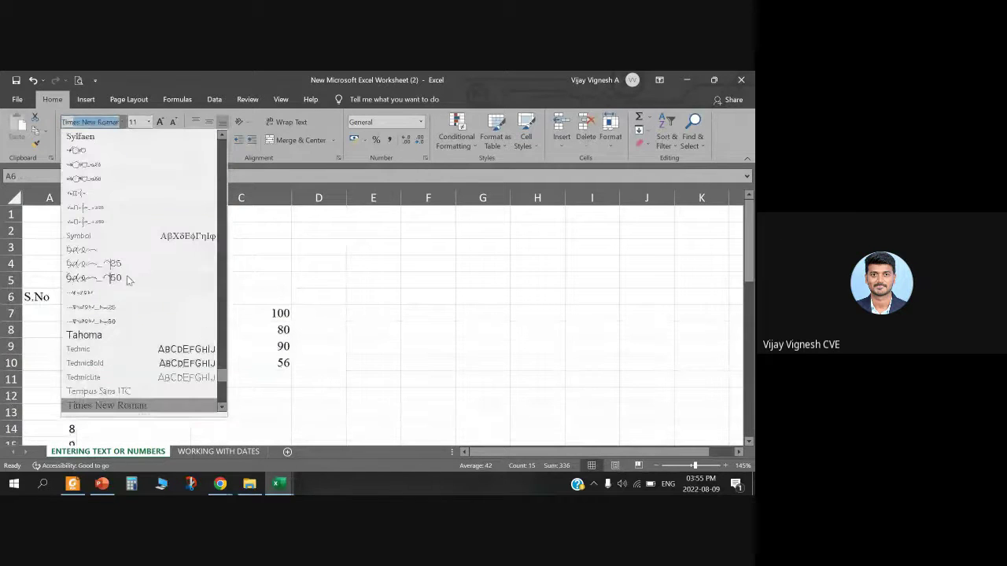
{"action": "key", "text": "Return"}
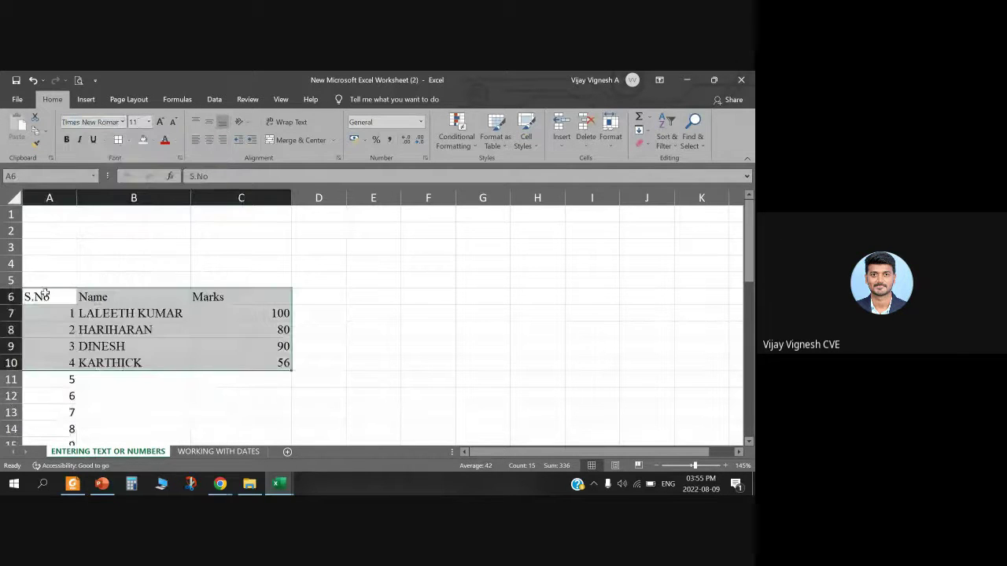
- Make the header row A6:C6 bold with dark red text, without underline
{"action": "left_click_drag", "start_coordinate": [37, 297], "coordinate": [236, 297]}
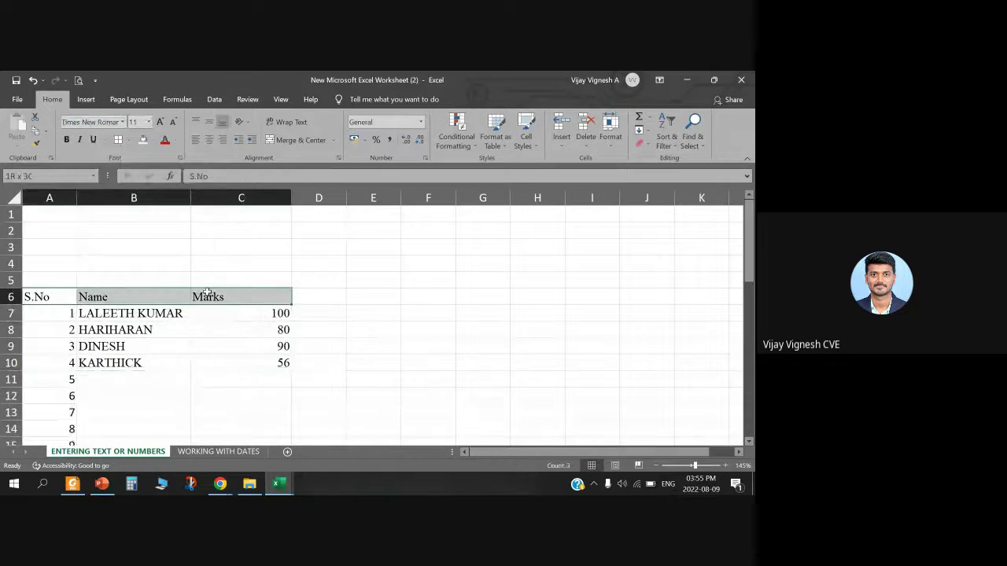
{"action": "left_click", "coordinate": [66, 140]}
{"action": "left_click", "coordinate": [96, 141]}
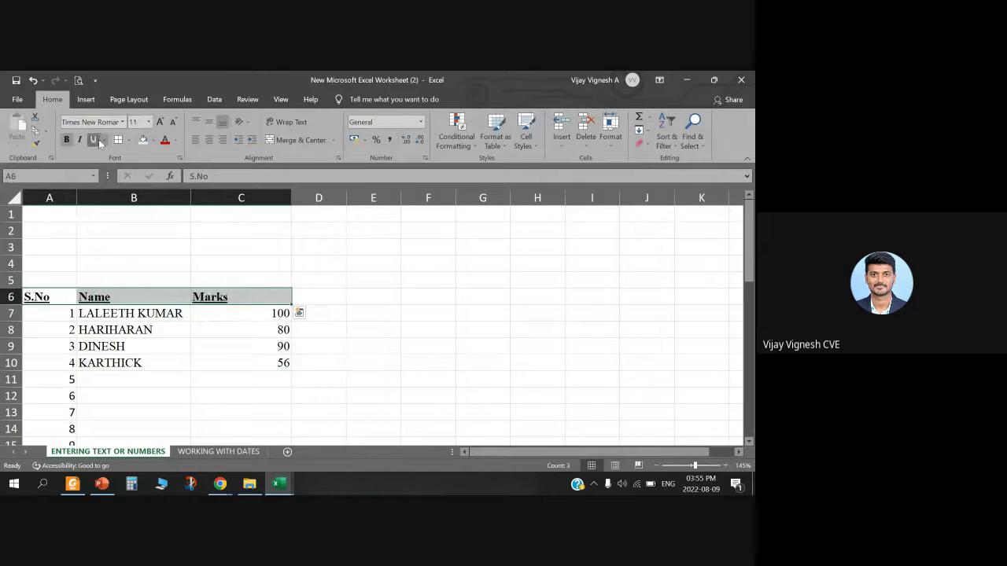
{"action": "left_click", "coordinate": [98, 143]}
{"action": "left_click", "coordinate": [175, 140]}
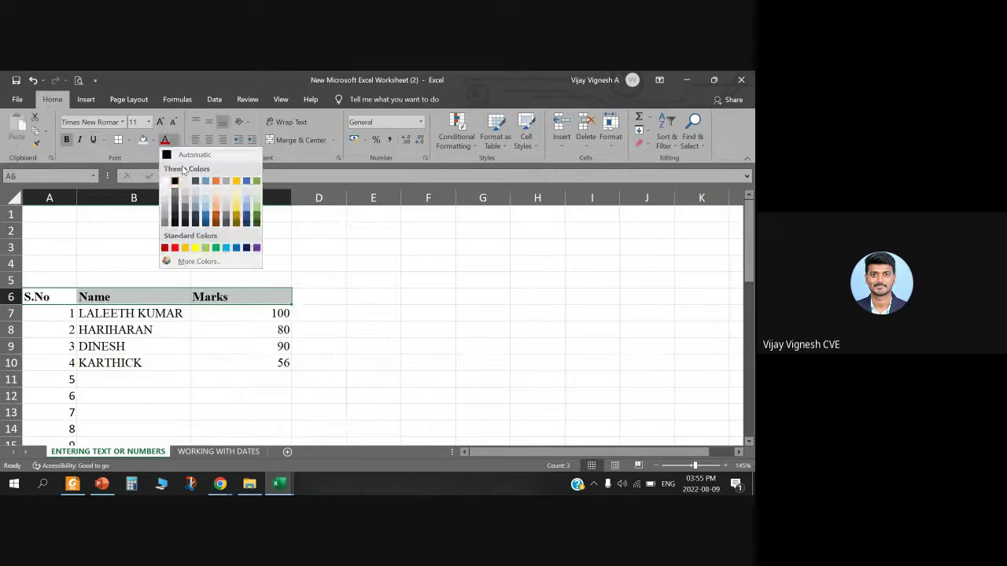
{"action": "left_click", "coordinate": [165, 248]}
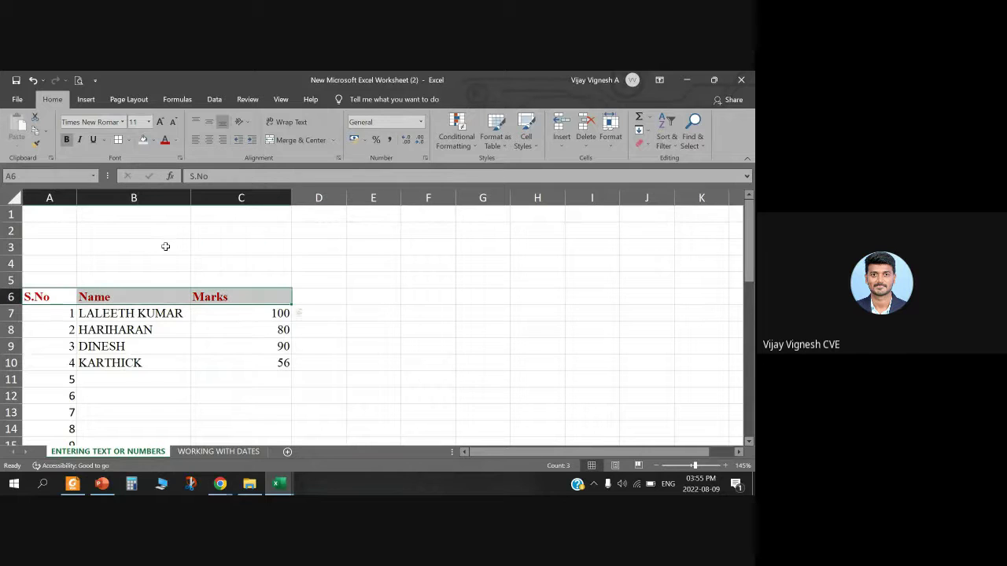
- Apply All Borders and an Outside Border to the marks table A6:C10
{"action": "left_click_drag", "start_coordinate": [60, 295], "coordinate": [270, 362]}
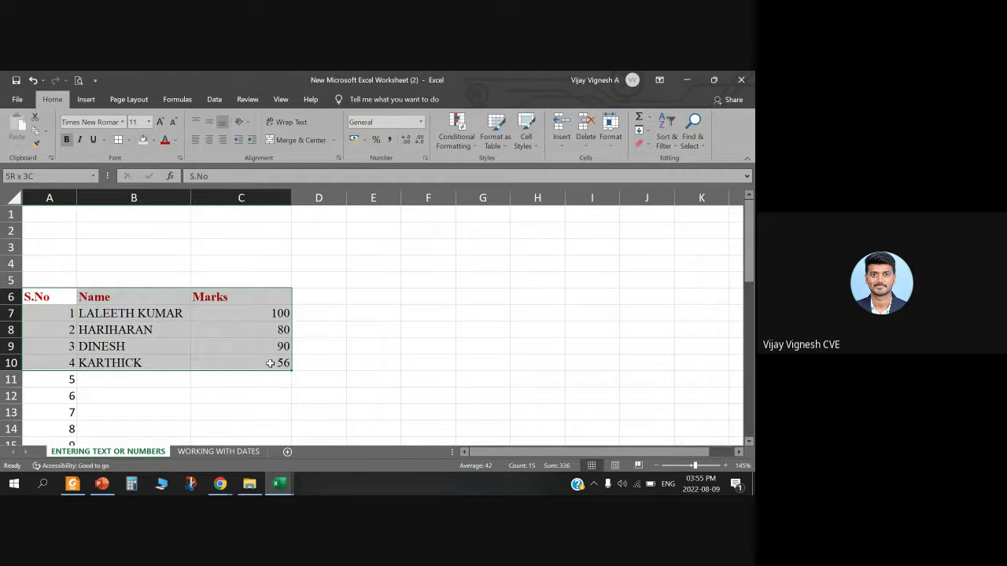
{"action": "left_click", "coordinate": [127, 140]}
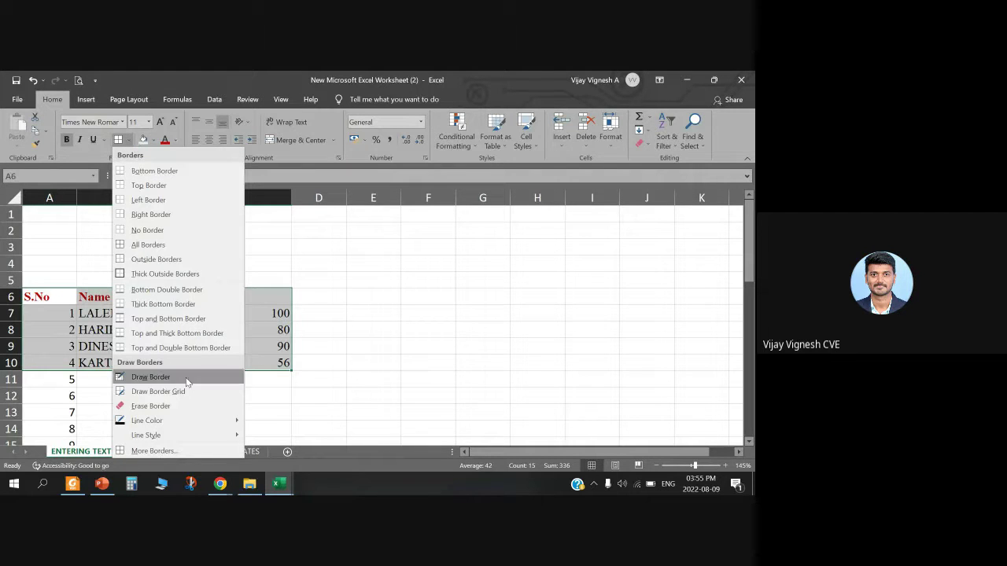
{"action": "left_click", "coordinate": [137, 247]}
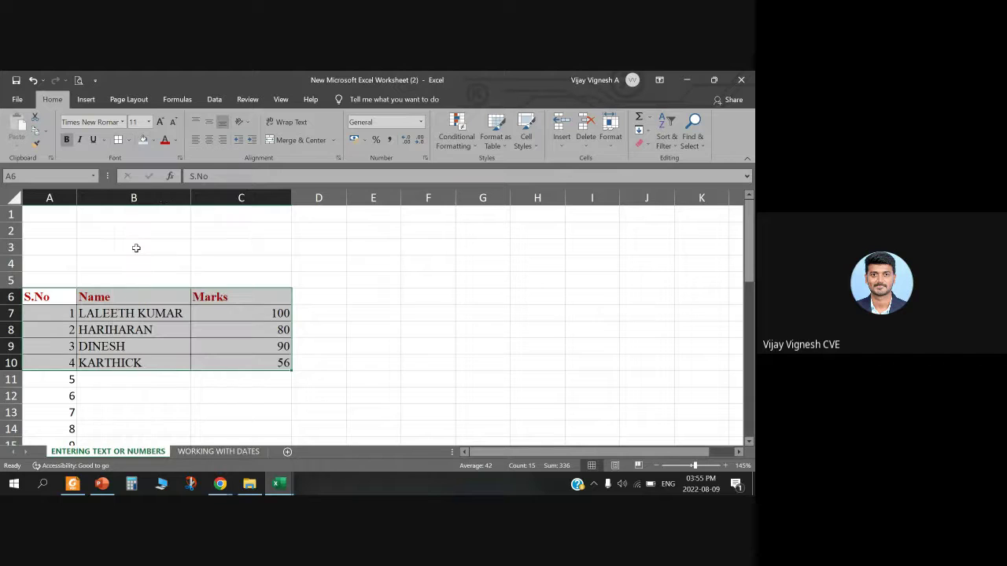
{"action": "left_click", "coordinate": [130, 140]}
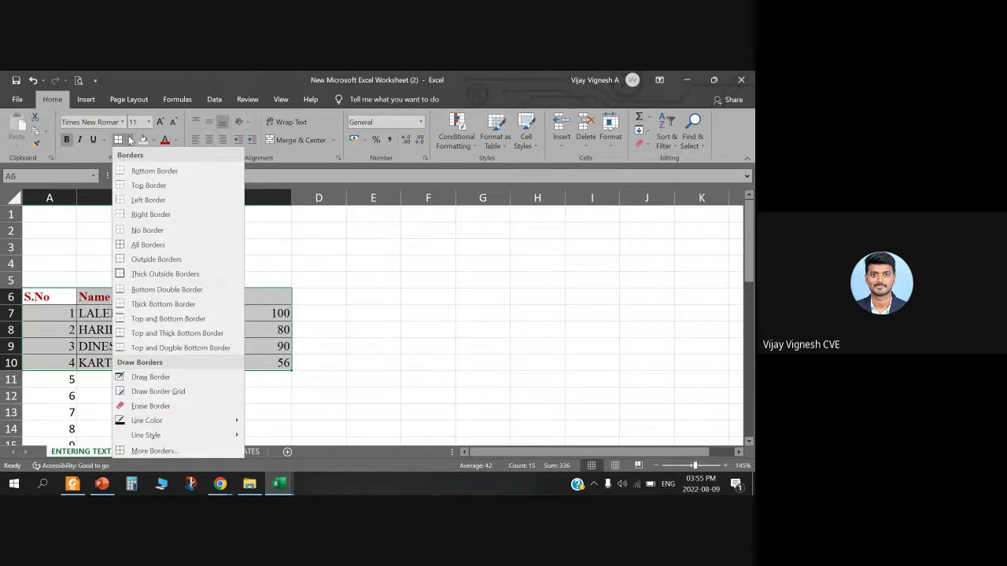
{"action": "left_click", "coordinate": [162, 259]}
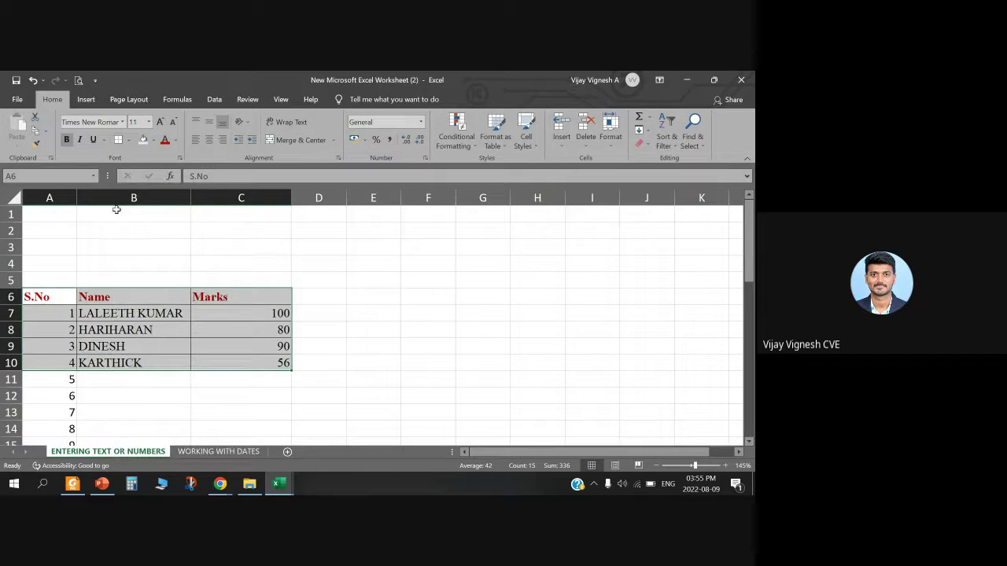
{"action": "left_click", "coordinate": [130, 141]}
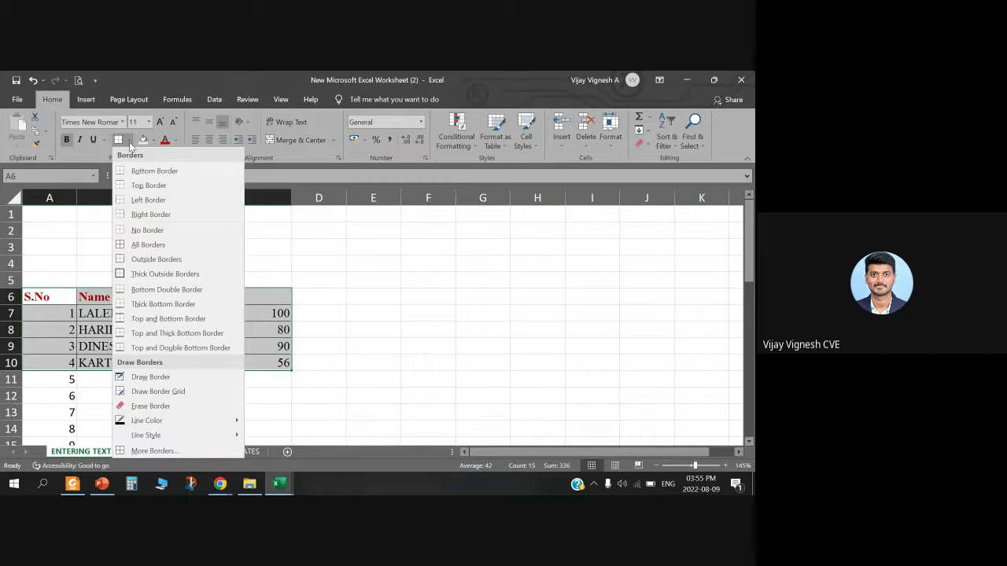
{"action": "left_click", "coordinate": [153, 263]}
{"action": "left_click", "coordinate": [133, 412]}
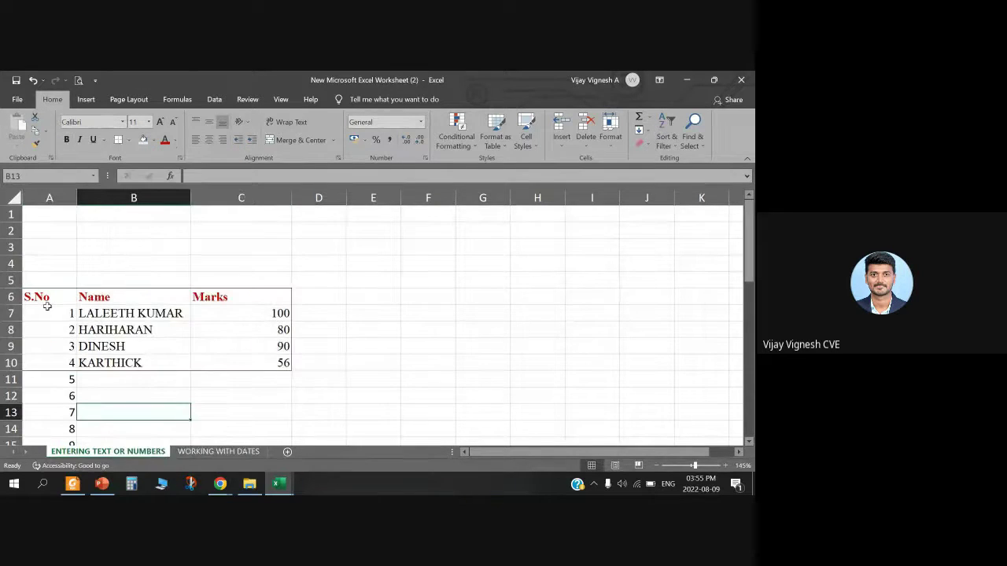
{"action": "left_click_drag", "start_coordinate": [48, 303], "coordinate": [265, 362]}
- Draw a trial box border around A12:C13 with Draw Border
{"action": "left_click", "coordinate": [130, 141]}
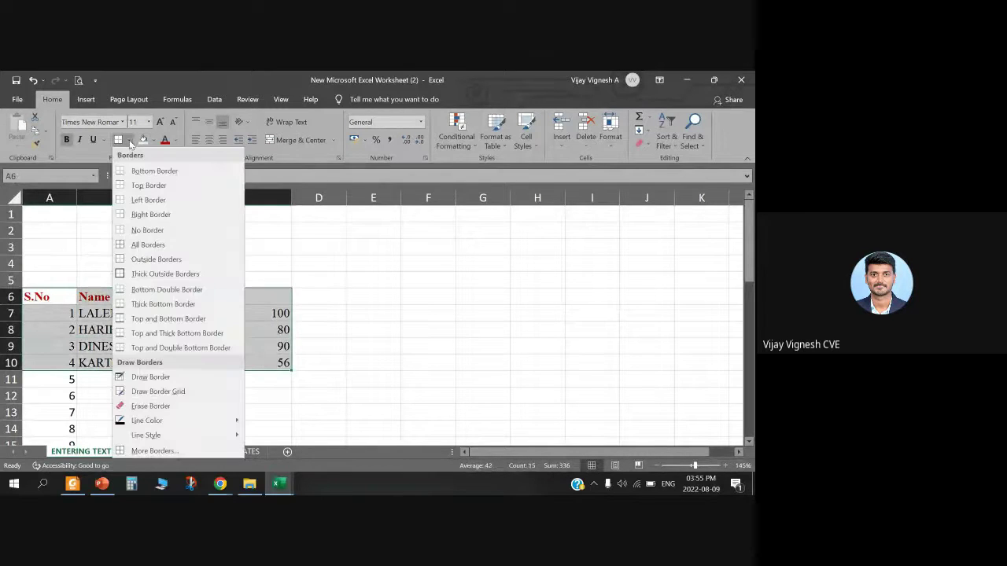
{"action": "left_click", "coordinate": [359, 364]}
{"action": "left_click", "coordinate": [334, 327]}
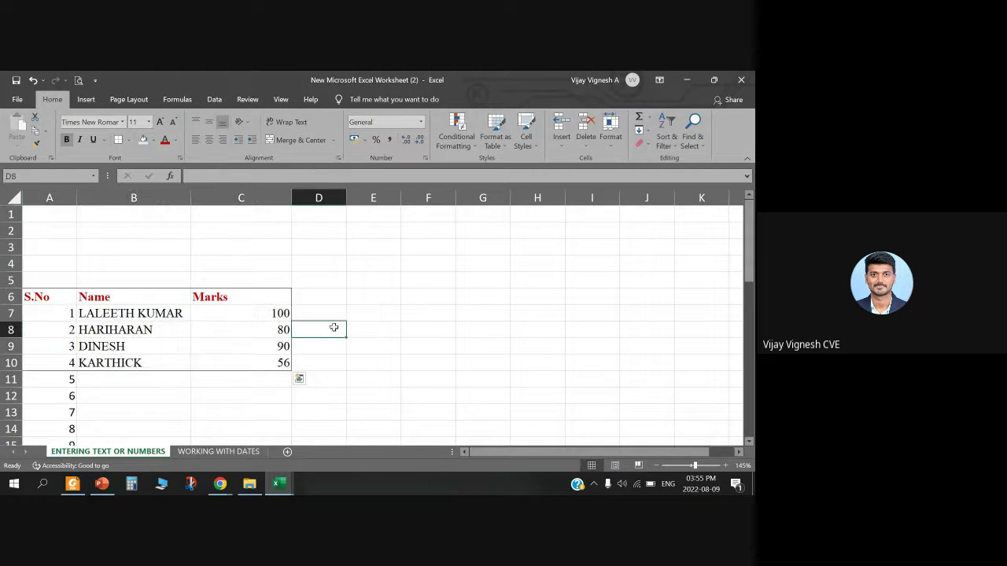
{"action": "left_click", "coordinate": [128, 140]}
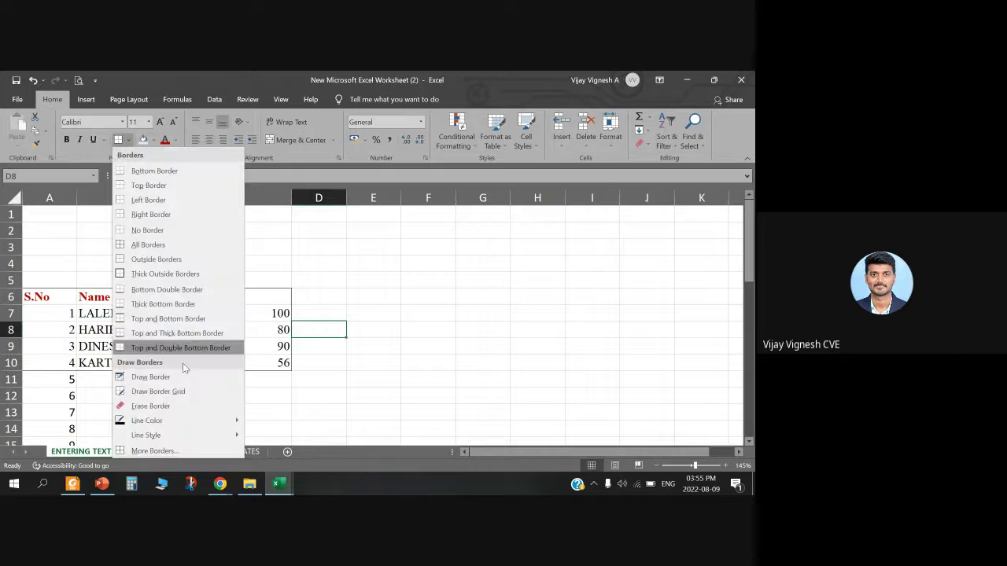
{"action": "left_click", "coordinate": [167, 381]}
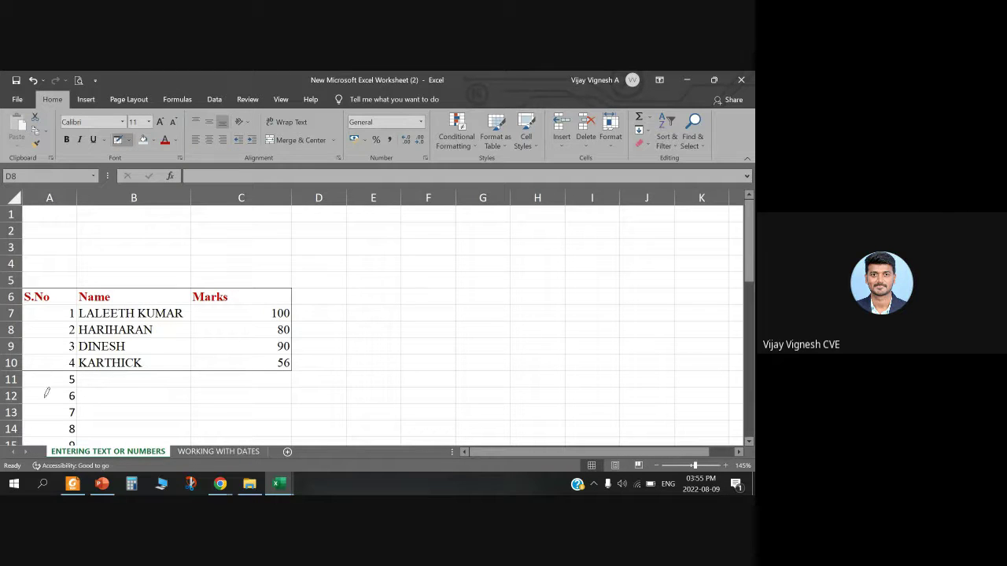
{"action": "mouse_move", "coordinate": [47, 393]}
{"action": "left_mouse_down"}
{"action": "mouse_move", "coordinate": [100, 406]}
{"action": "mouse_move", "coordinate": [485, 409]}
{"action": "mouse_move", "coordinate": [490, 391]}
{"action": "mouse_move", "coordinate": [490, 407]}
{"action": "mouse_move", "coordinate": [277, 411]}
{"action": "left_mouse_up"}
{"action": "scroll", "coordinate": [209, 366], "scroll_direction": "down", "scroll_amount": 1}
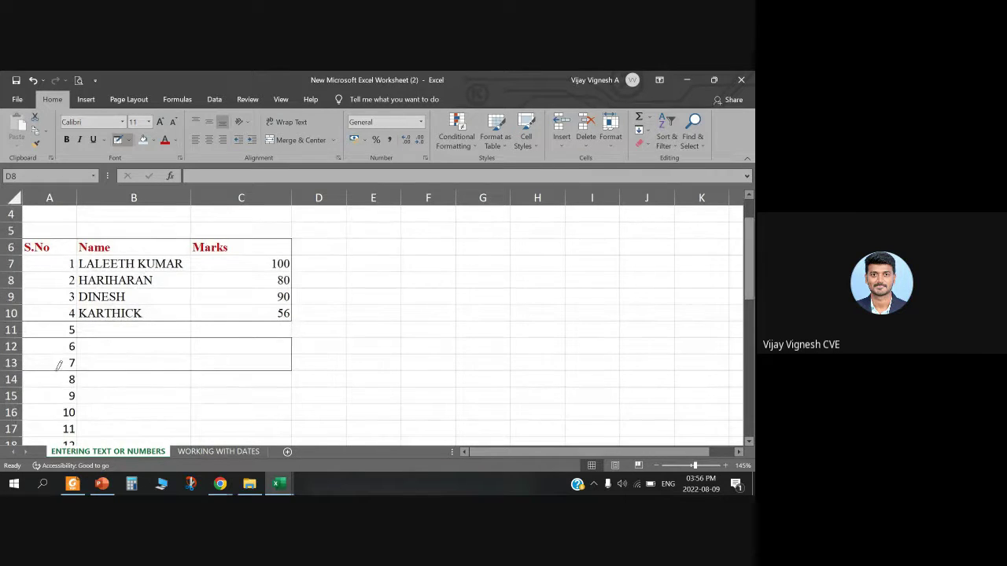
- Erase the A12:C13 box border and the header row's top border with Erase Border
{"action": "left_click", "coordinate": [128, 140]}
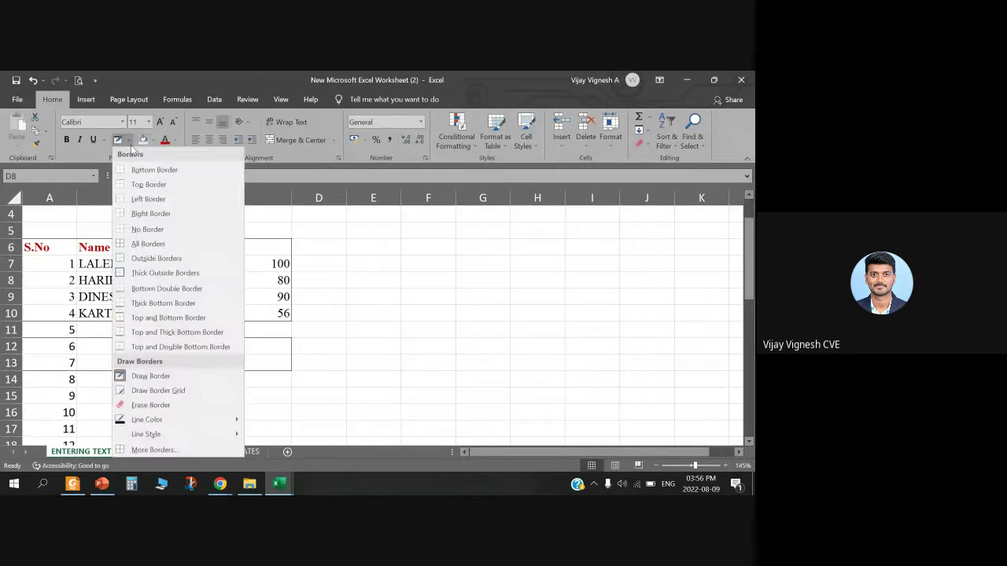
{"action": "left_click", "coordinate": [142, 406]}
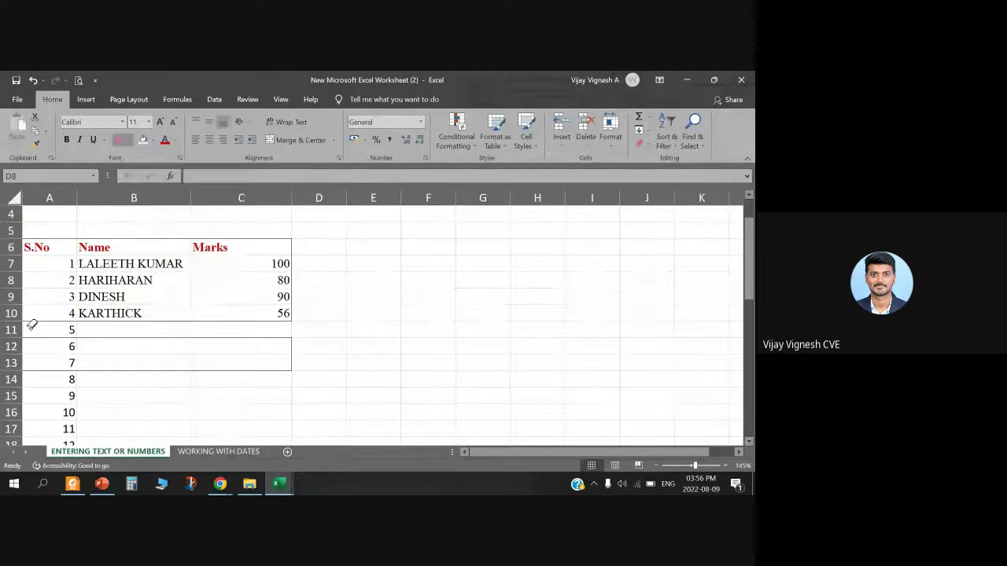
{"action": "left_click_drag", "start_coordinate": [31, 322], "coordinate": [303, 381]}
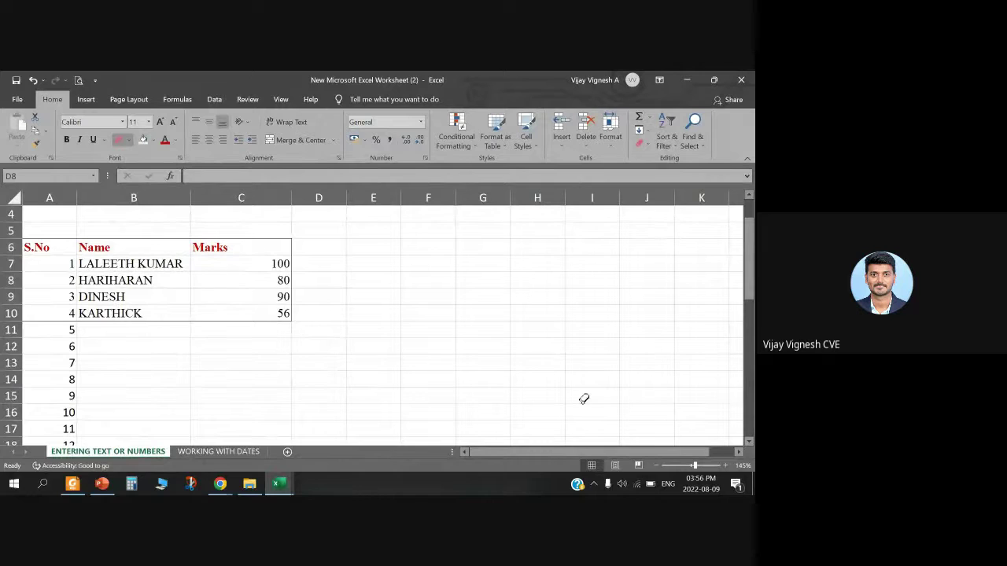
{"action": "left_click", "coordinate": [129, 137]}
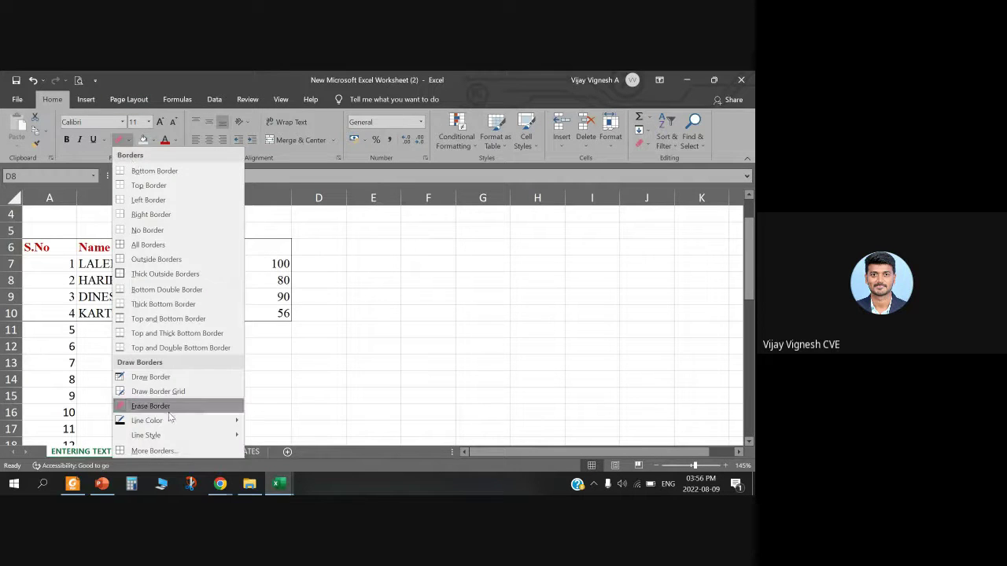
{"action": "left_click", "coordinate": [4, 302]}
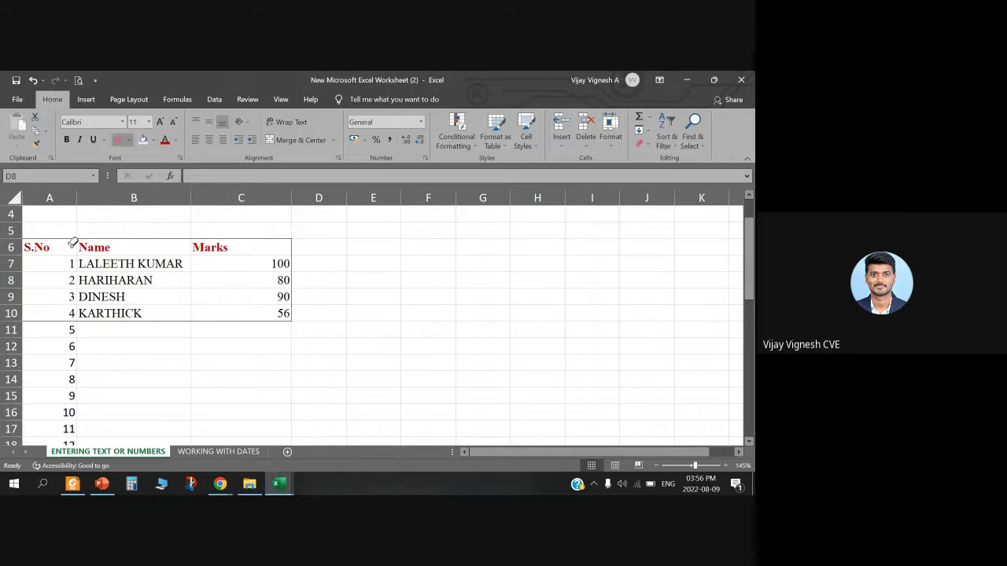
{"action": "left_click_drag", "start_coordinate": [74, 243], "coordinate": [383, 231]}
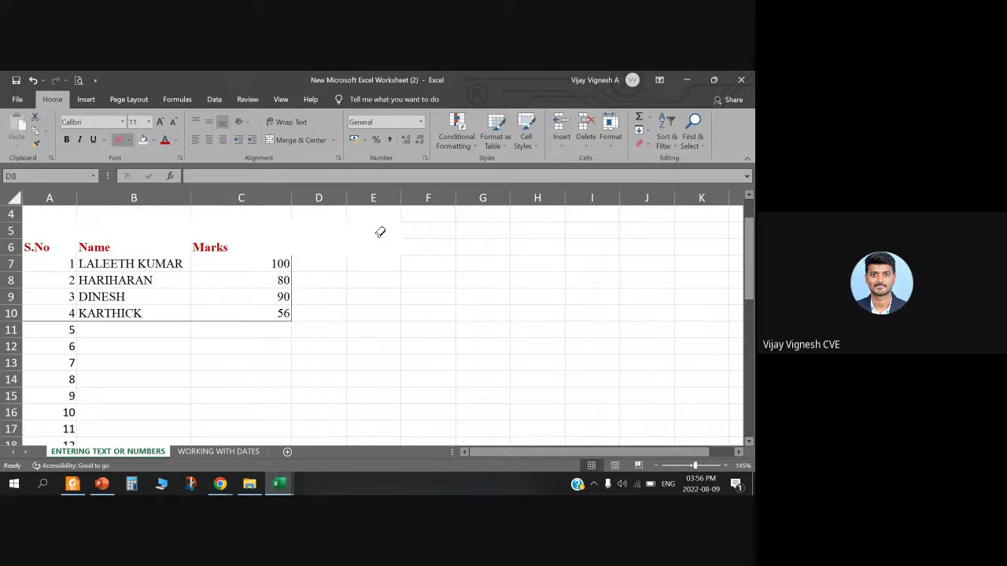
{"action": "left_click", "coordinate": [129, 140]}
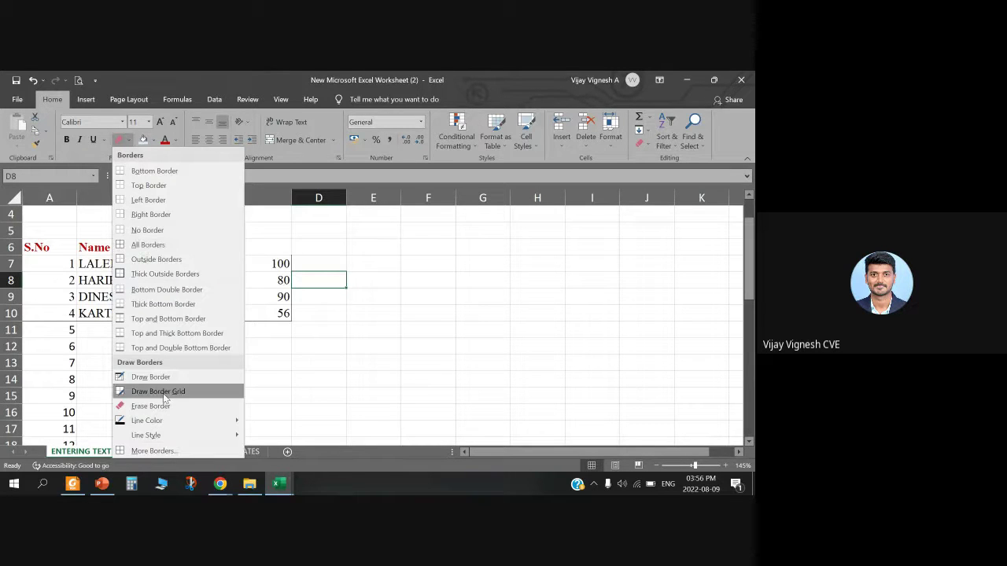
{"action": "key", "text": "Escape"}
- Apply All Borders to every cell of A6:C10
{"action": "left_click_drag", "start_coordinate": [53, 246], "coordinate": [243, 308]}
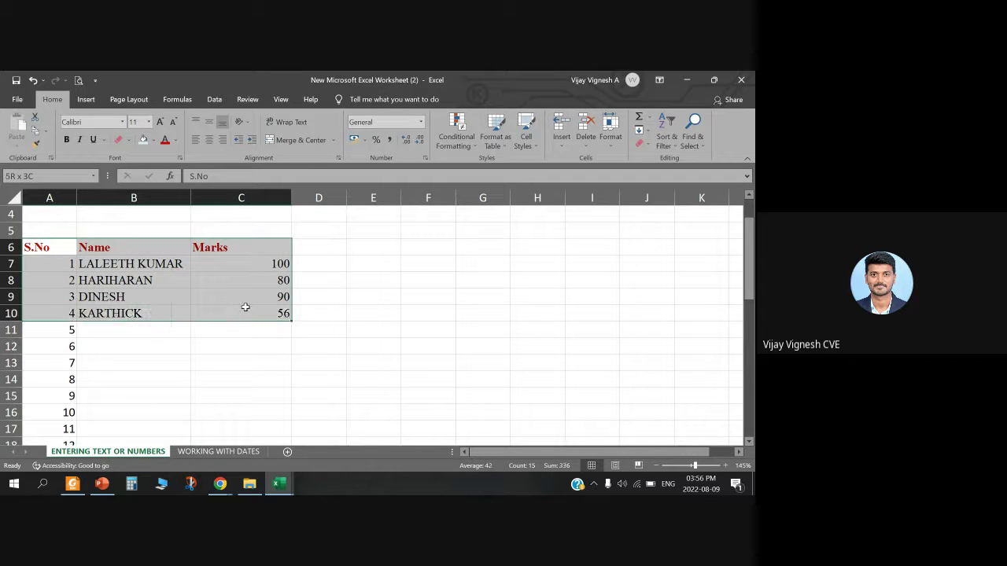
{"action": "left_click", "coordinate": [153, 140]}
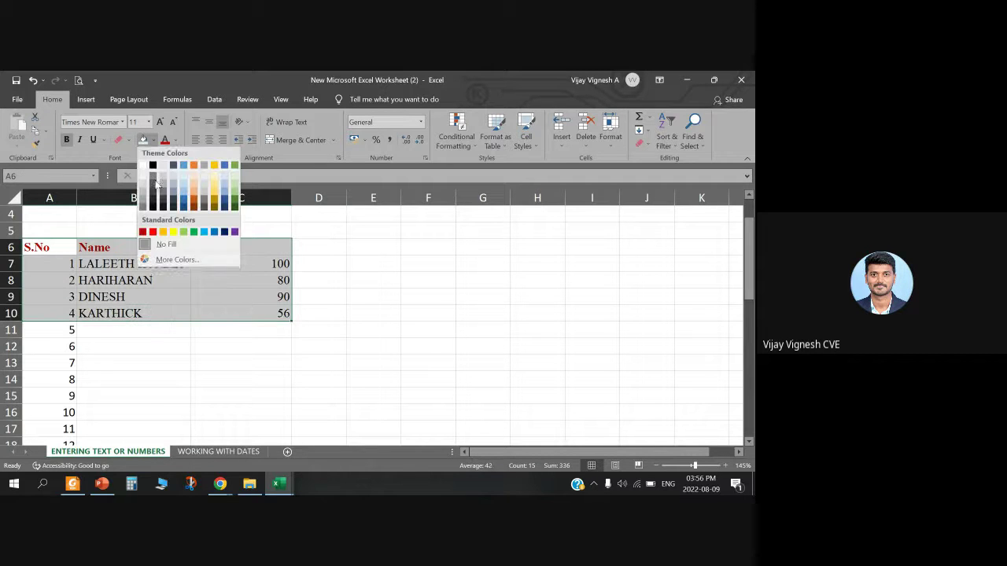
{"action": "left_click", "coordinate": [130, 140]}
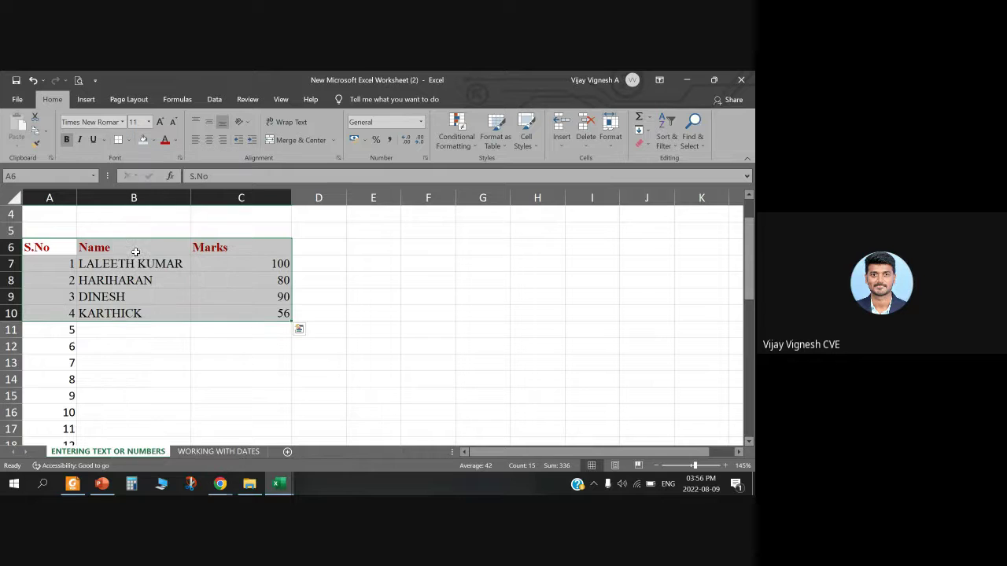
{"action": "left_click", "coordinate": [132, 257]}
{"action": "left_click", "coordinate": [130, 140]}
{"action": "left_click", "coordinate": [135, 229]}
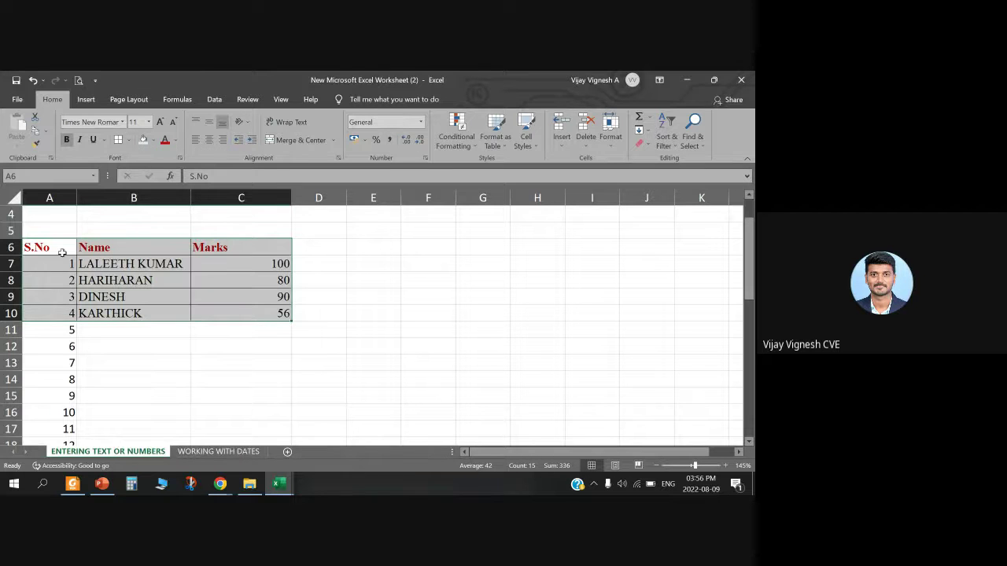
- Choose a Line Color for drawn border lines from the Borders menu
{"action": "left_click", "coordinate": [130, 141]}
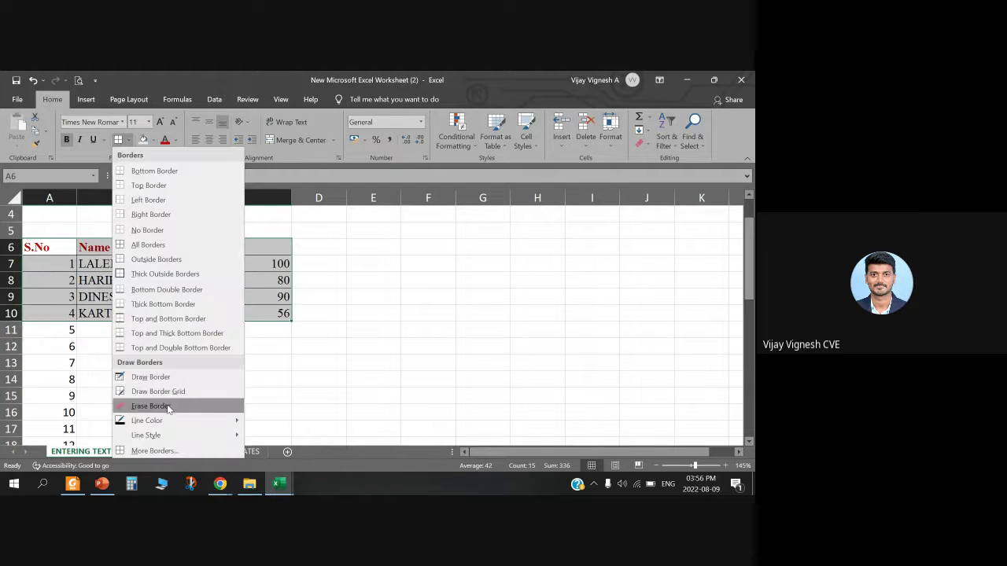
{"action": "mouse_move", "coordinate": [207, 421]}
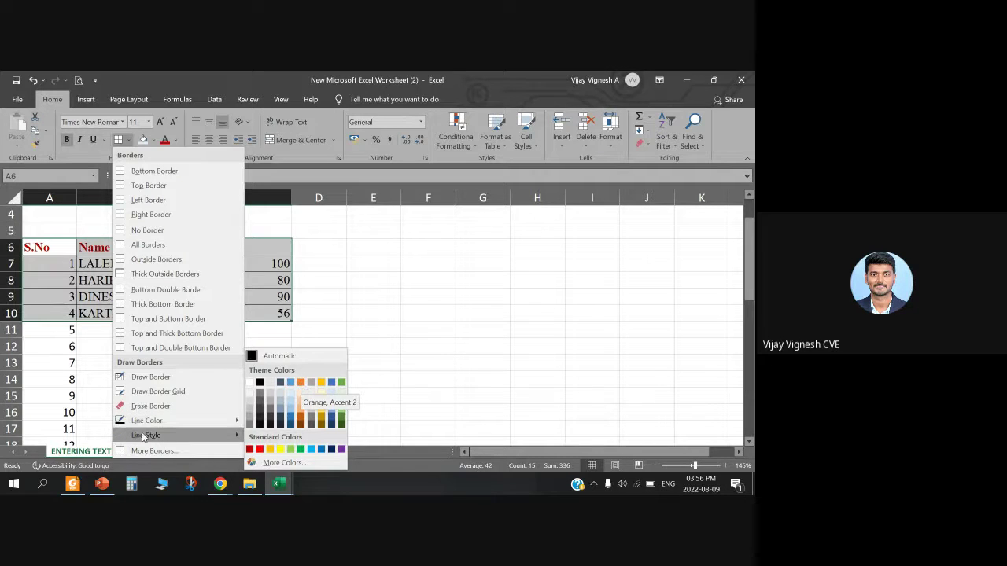
{"action": "mouse_move", "coordinate": [144, 430]}
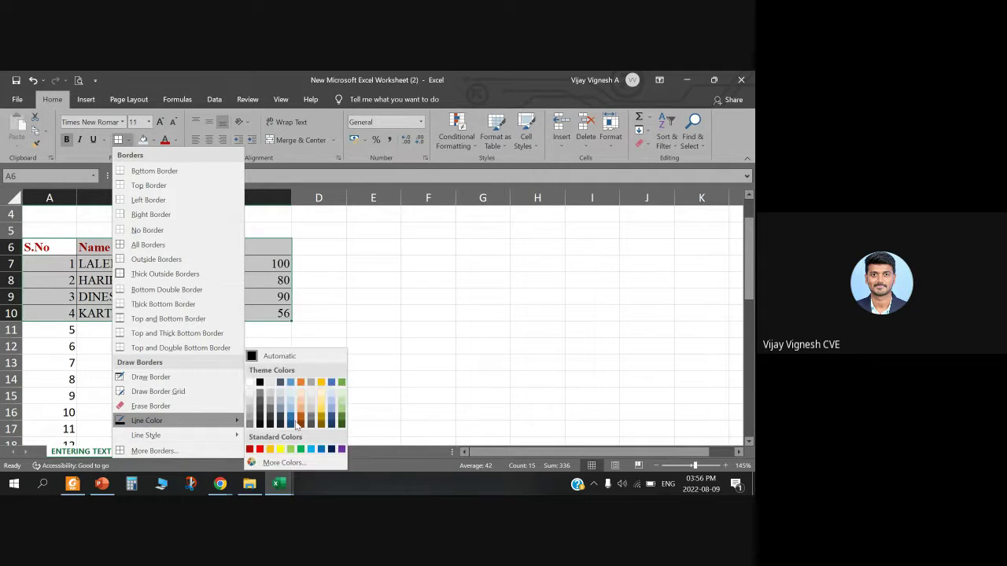
{"action": "left_click", "coordinate": [331, 450]}
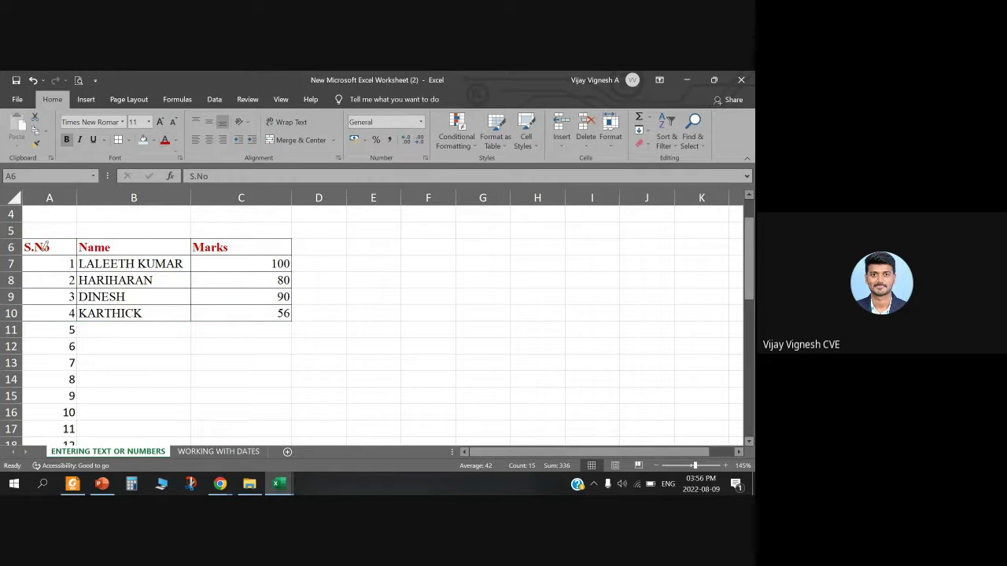
{"action": "left_click", "coordinate": [127, 139]}
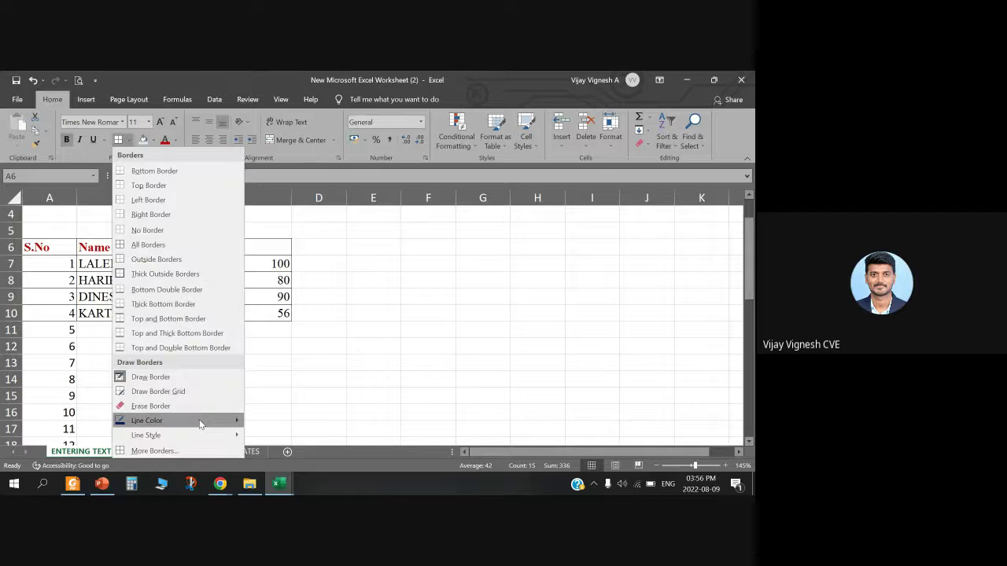
{"action": "left_click", "coordinate": [341, 429]}
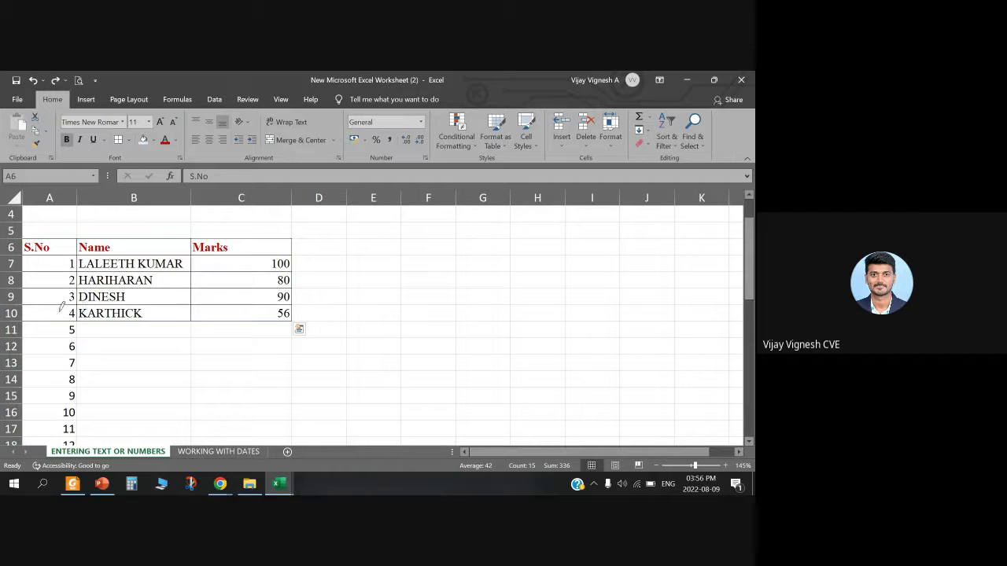
- Fill the table A6:C10, headers included, with light blue from the Fill Color palette
{"action": "scroll", "coordinate": [190, 308], "scroll_direction": "down", "scroll_amount": 1}
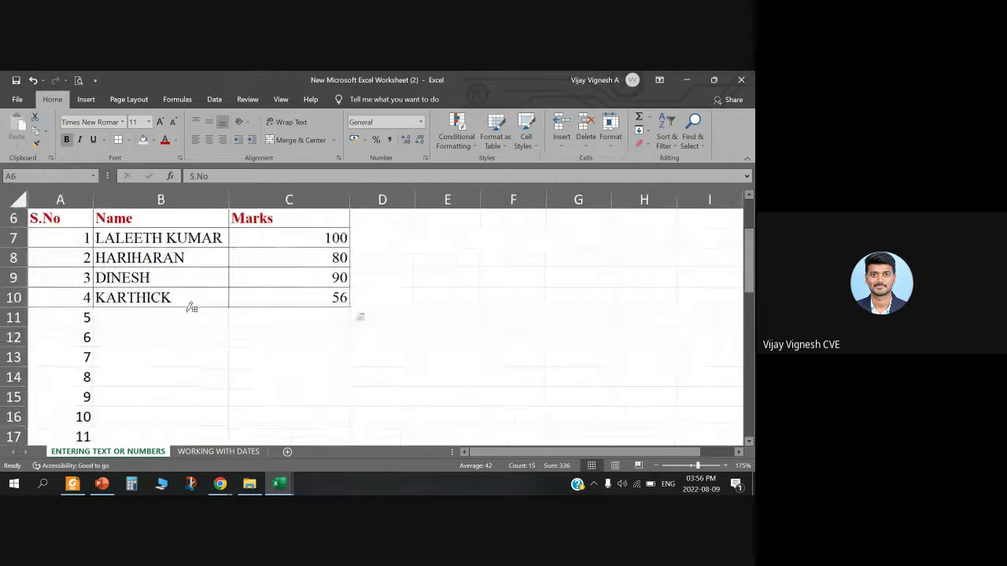
{"action": "scroll", "coordinate": [191, 304], "scroll_direction": "up", "scroll_amount": 1, "text": "ctrl"}
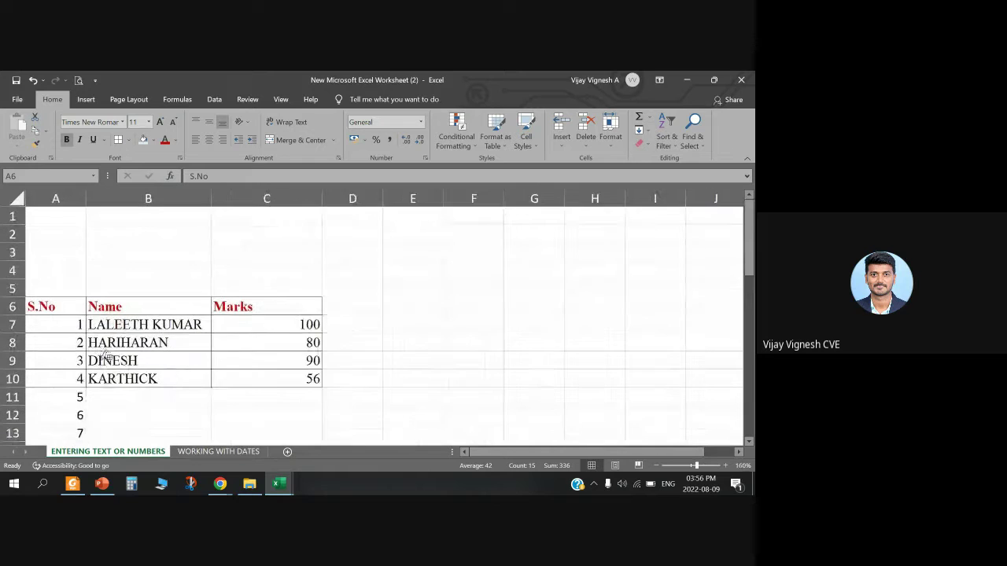
{"action": "scroll", "coordinate": [105, 353], "scroll_direction": "down", "scroll_amount": 1, "text": "ctrl"}
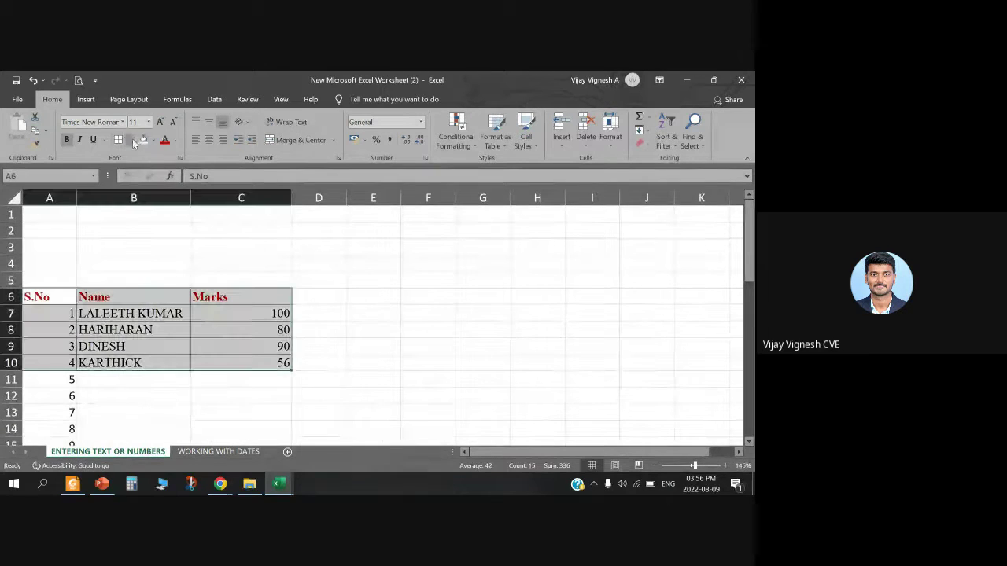
{"action": "left_click", "coordinate": [155, 341]}
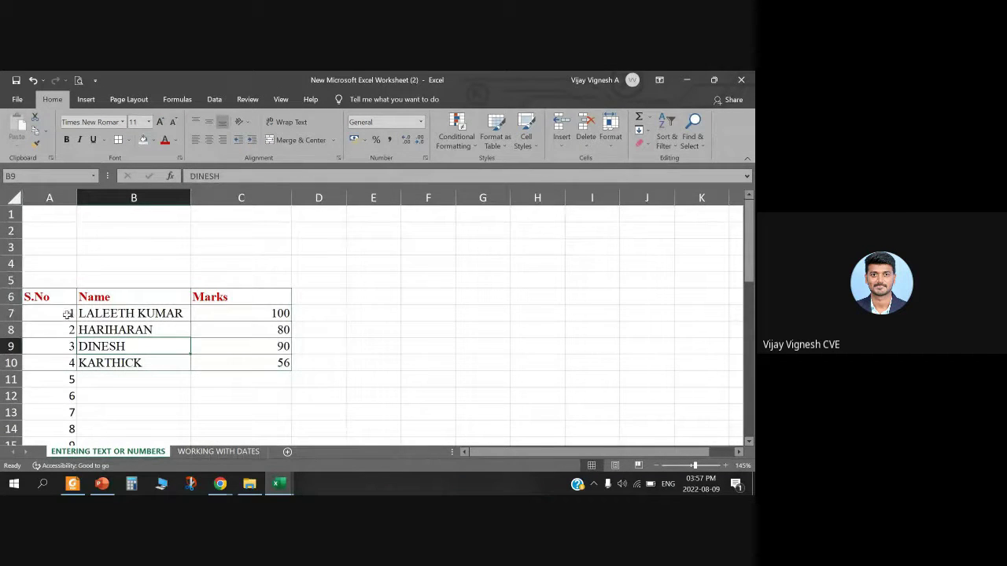
{"action": "left_click", "coordinate": [154, 146]}
{"action": "left_click", "coordinate": [56, 302]}
{"action": "left_click_drag", "start_coordinate": [56, 302], "coordinate": [286, 362]}
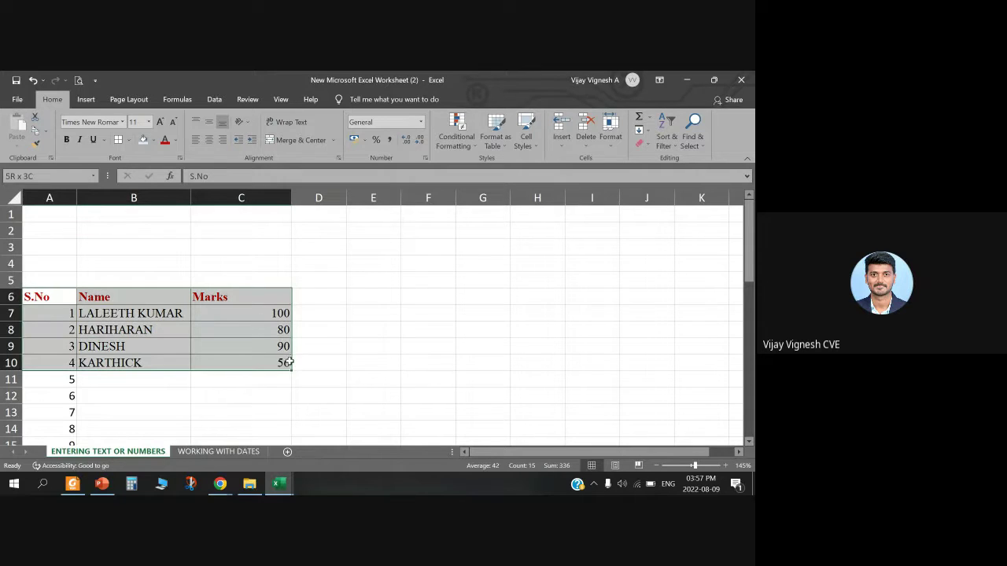
{"action": "left_click", "coordinate": [155, 140]}
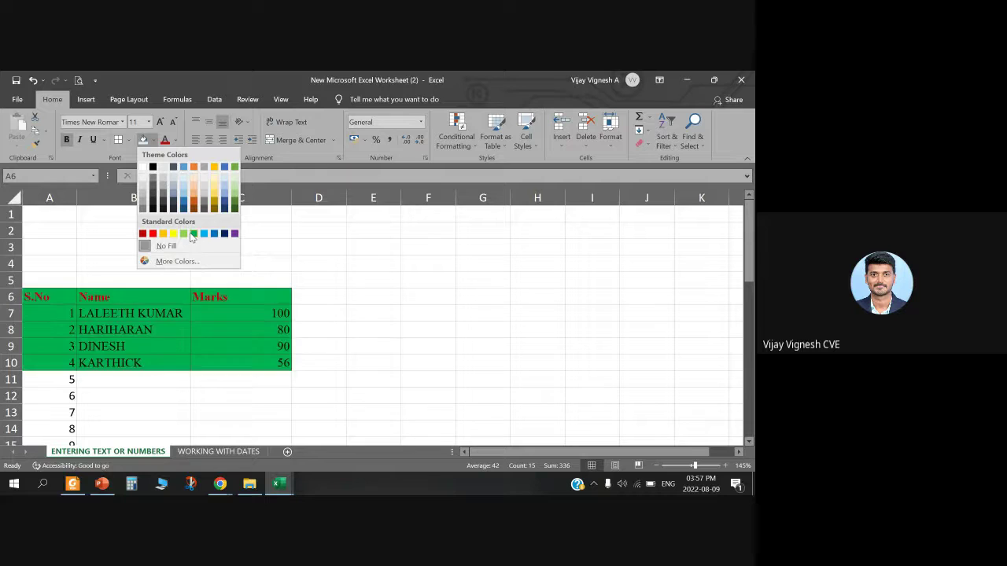
{"action": "left_click", "coordinate": [155, 144]}
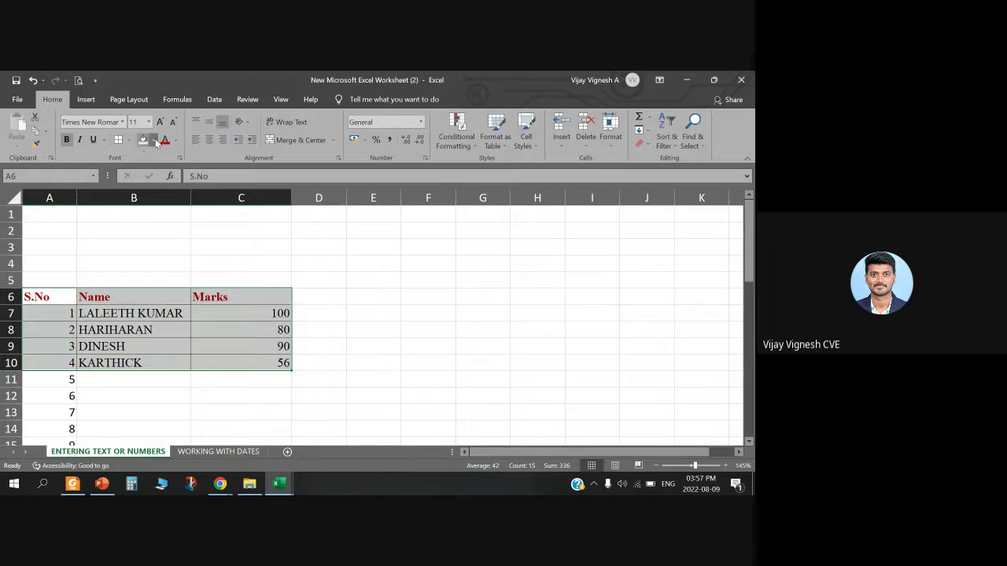
{"action": "left_click", "coordinate": [154, 141]}
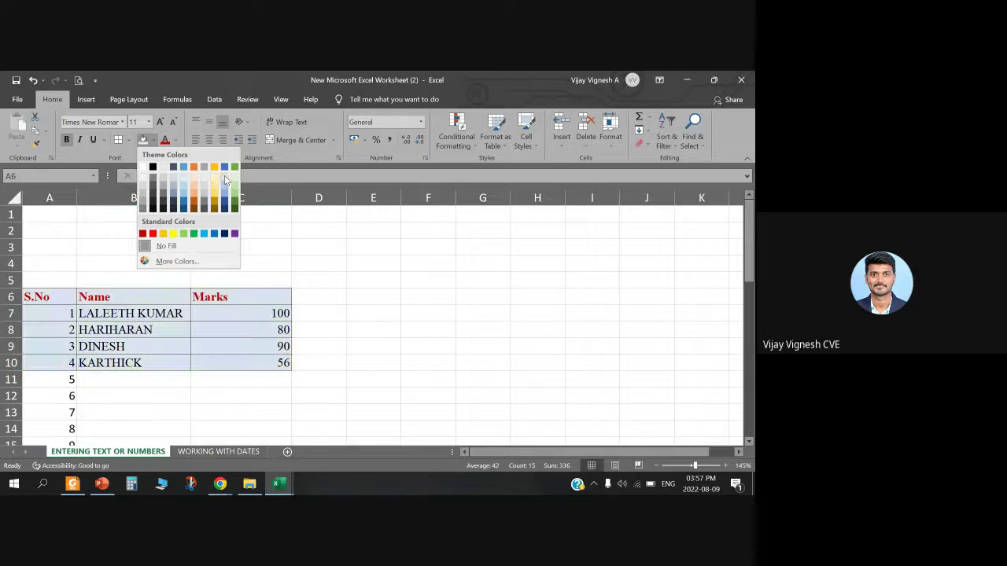
{"action": "left_click", "coordinate": [224, 176]}
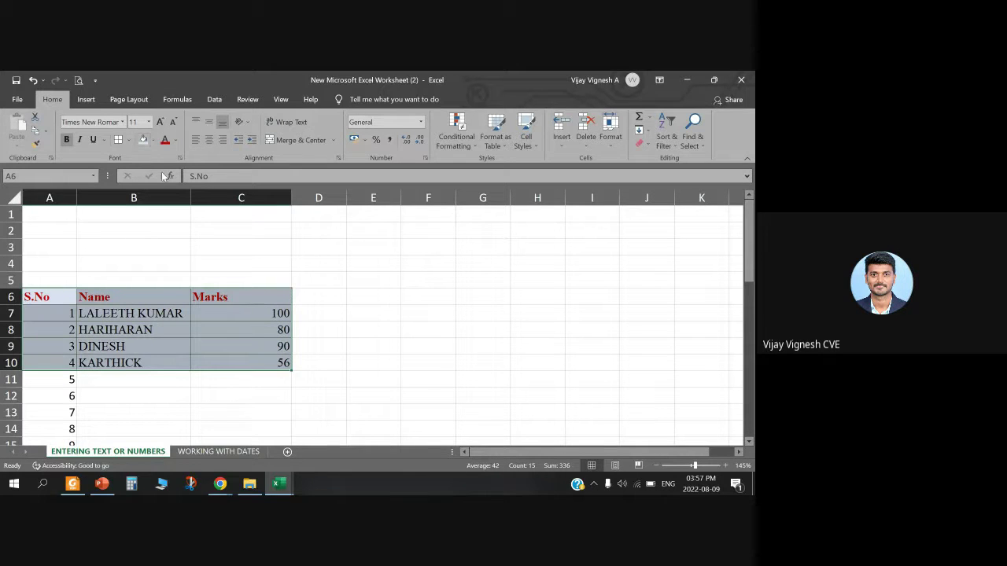
- Centre the headers A6:C6 both vertically and horizontally
{"action": "left_click", "coordinate": [141, 331]}
{"action": "left_click_drag", "start_coordinate": [63, 297], "coordinate": [206, 301]}
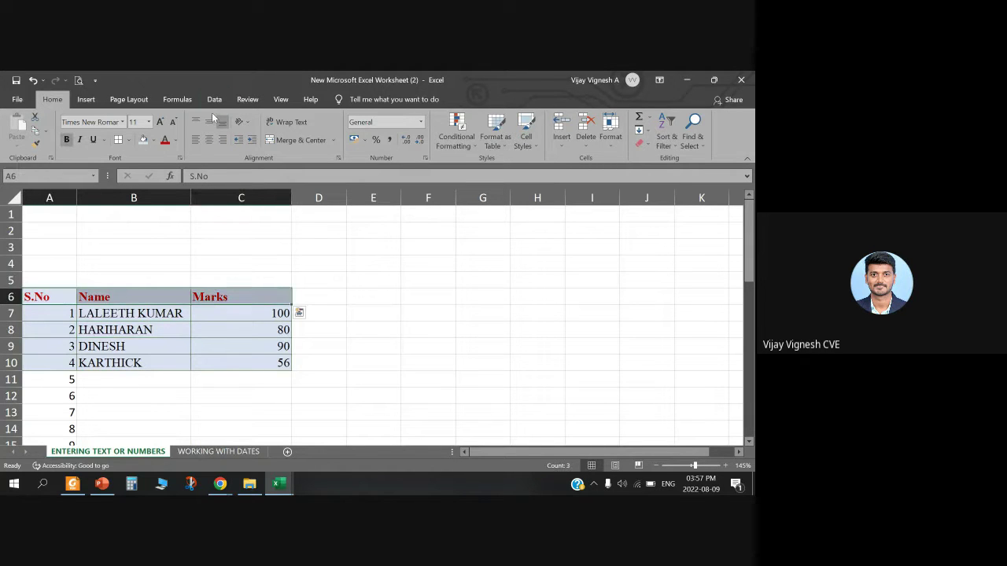
{"action": "left_click", "coordinate": [211, 122]}
{"action": "left_click", "coordinate": [207, 140]}
- Narrow column A to fit the serial numbers and narrow the Marks column
{"action": "left_click", "coordinate": [230, 322]}
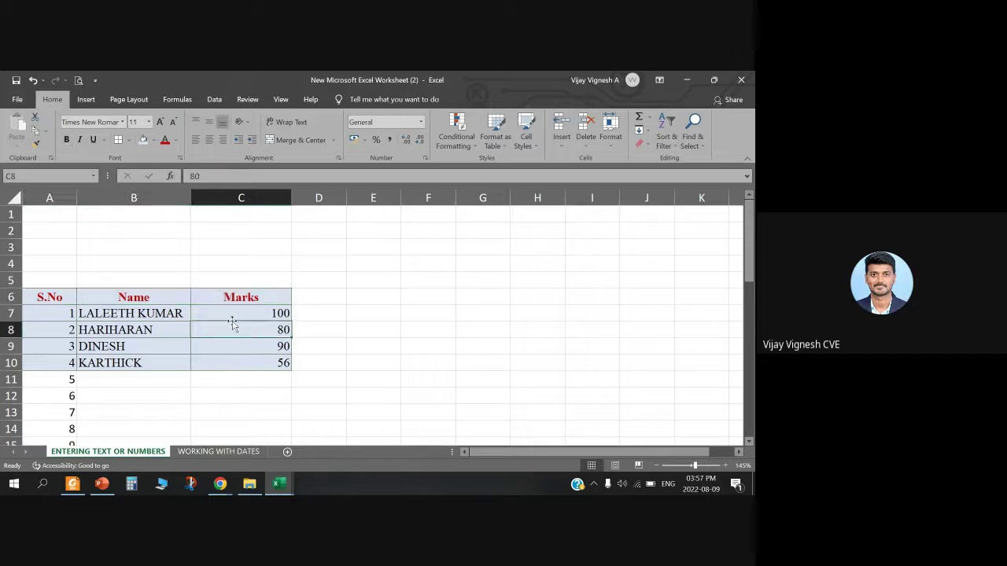
{"action": "left_click_drag", "start_coordinate": [76, 197], "coordinate": [58, 198]}
{"action": "left_click", "coordinate": [40, 198]}
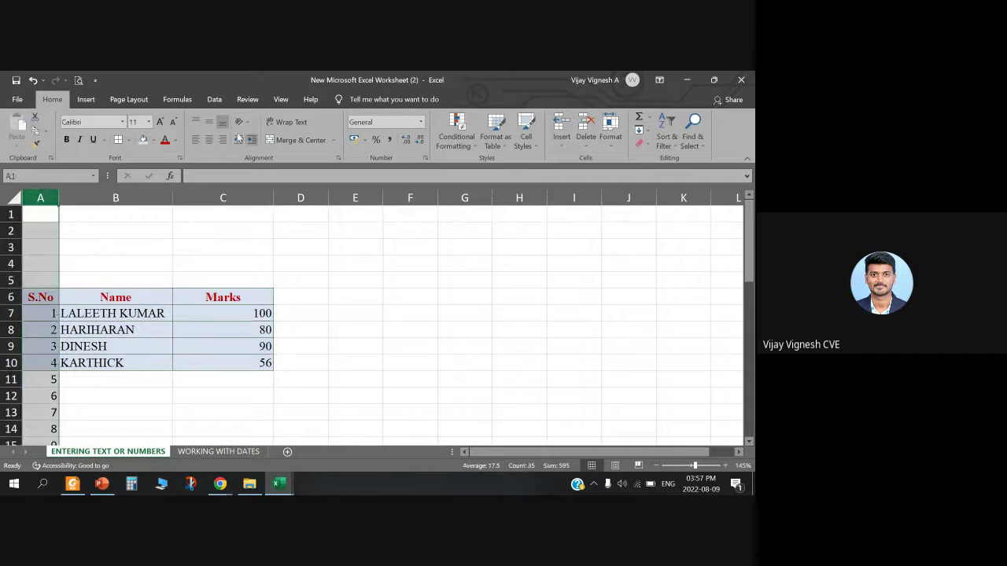
{"action": "left_click", "coordinate": [111, 379]}
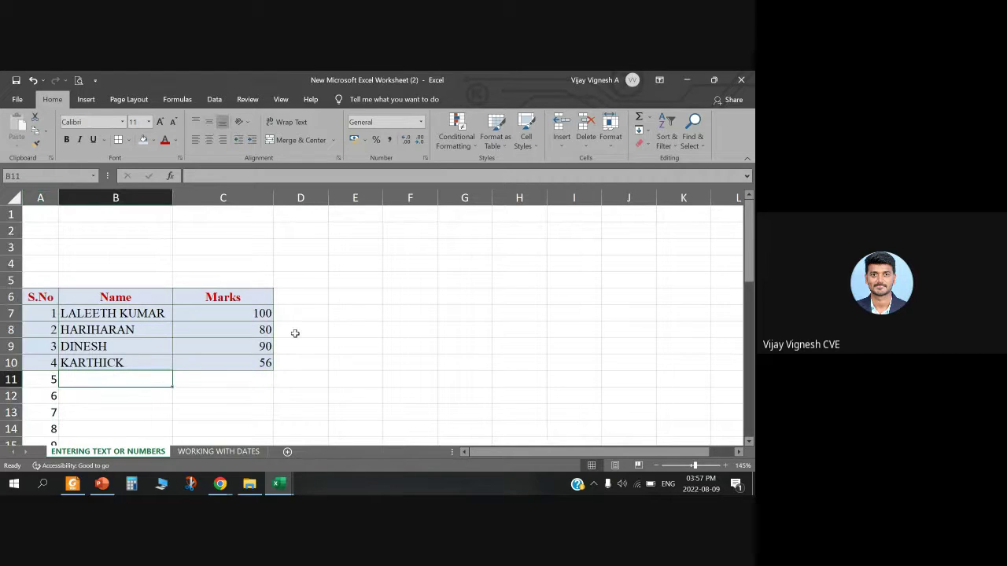
{"action": "left_click_drag", "start_coordinate": [273, 198], "coordinate": [264, 198]}
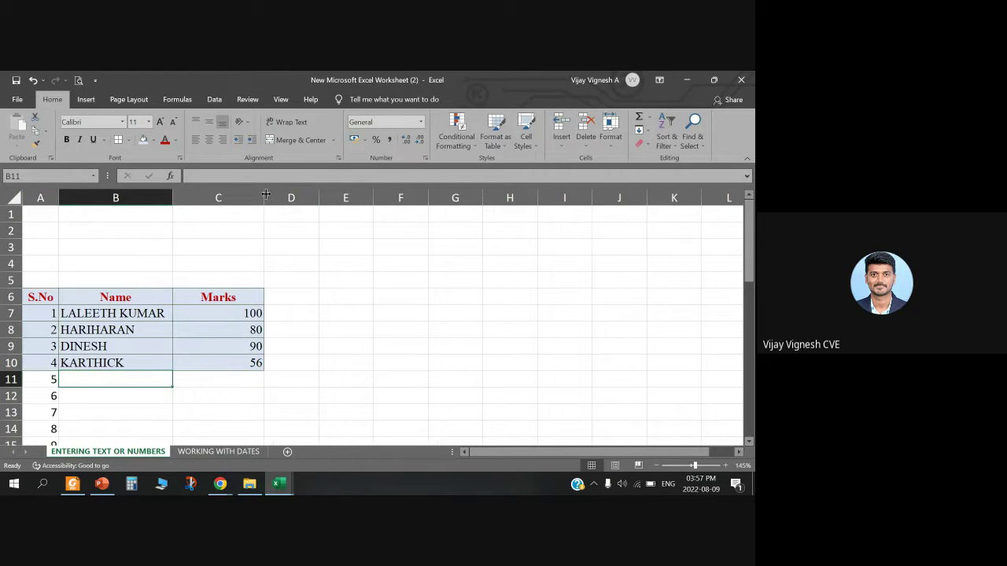
- Narrow the Name column, try Wrap Text on B7 and B8, undo, then widen it for full names
{"action": "left_click", "coordinate": [47, 303]}
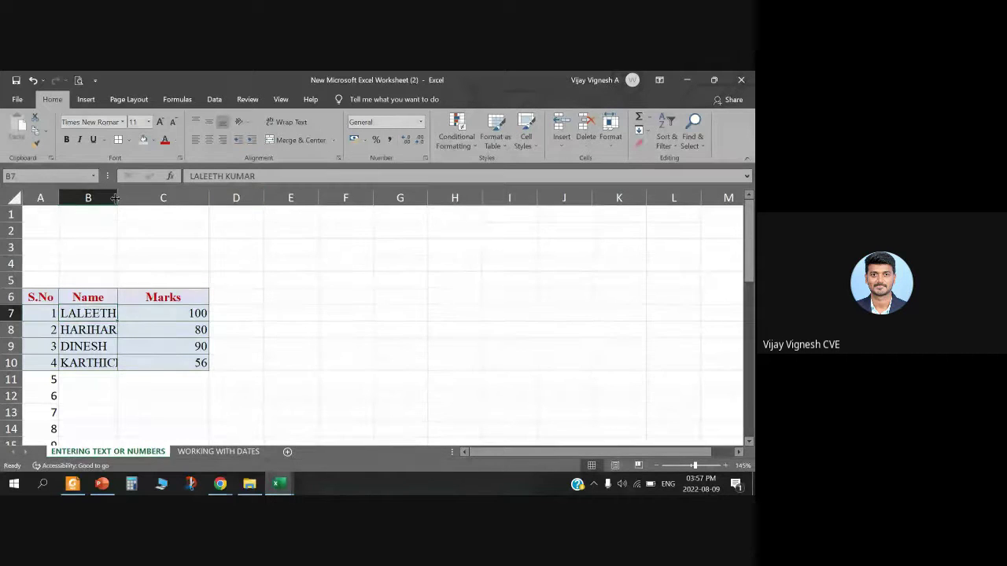
{"action": "mouse_move", "coordinate": [116, 194]}
{"action": "left_mouse_down"}
{"action": "mouse_move", "coordinate": [194, 195]}
{"action": "mouse_move", "coordinate": [123, 197]}
{"action": "left_mouse_up"}
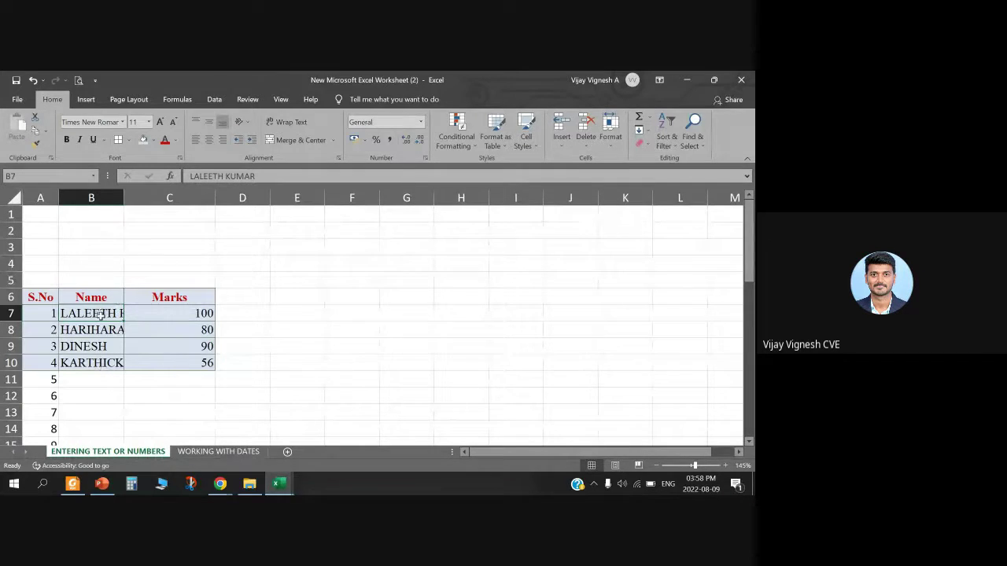
{"action": "left_click", "coordinate": [284, 122]}
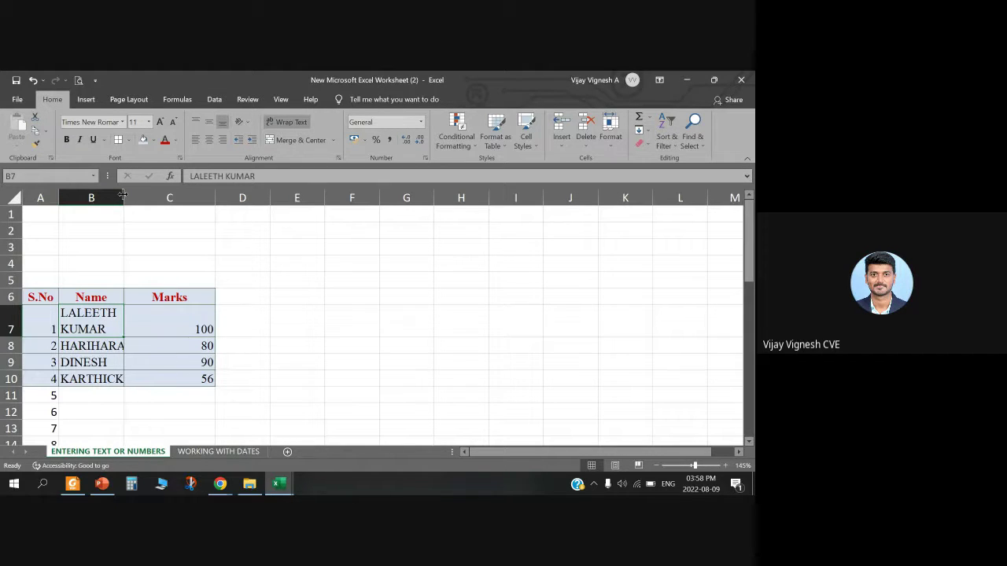
{"action": "key", "text": "Return"}
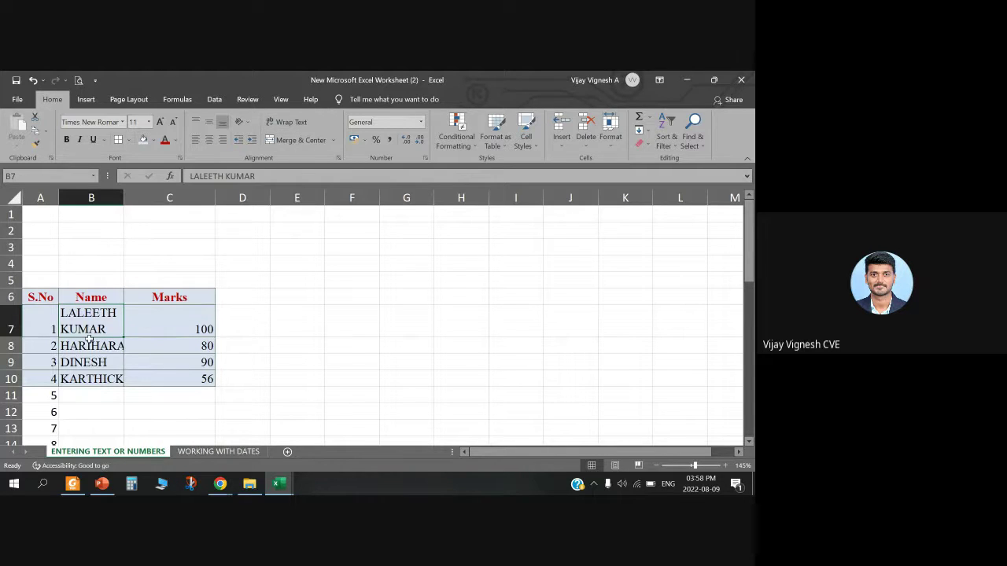
{"action": "left_click", "coordinate": [291, 122]}
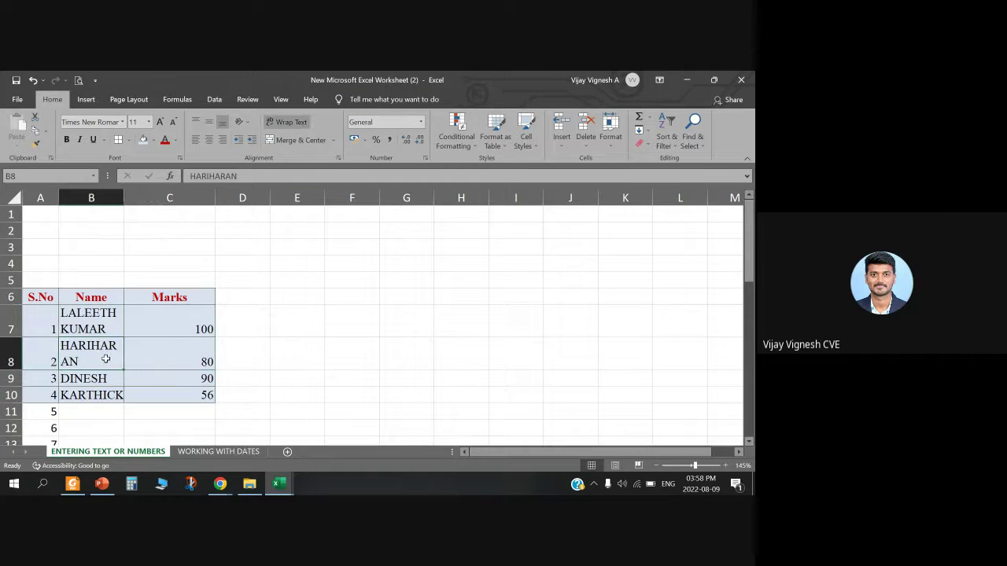
{"action": "key", "text": "ctrl+z"}
{"action": "key", "text": "ctrl+z"}
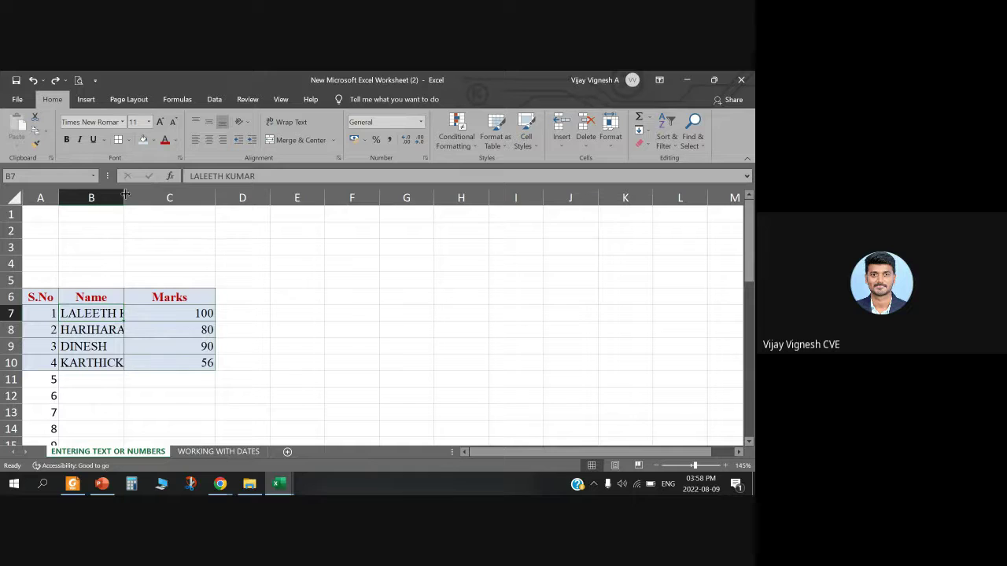
{"action": "left_click_drag", "start_coordinate": [123, 198], "coordinate": [174, 198]}
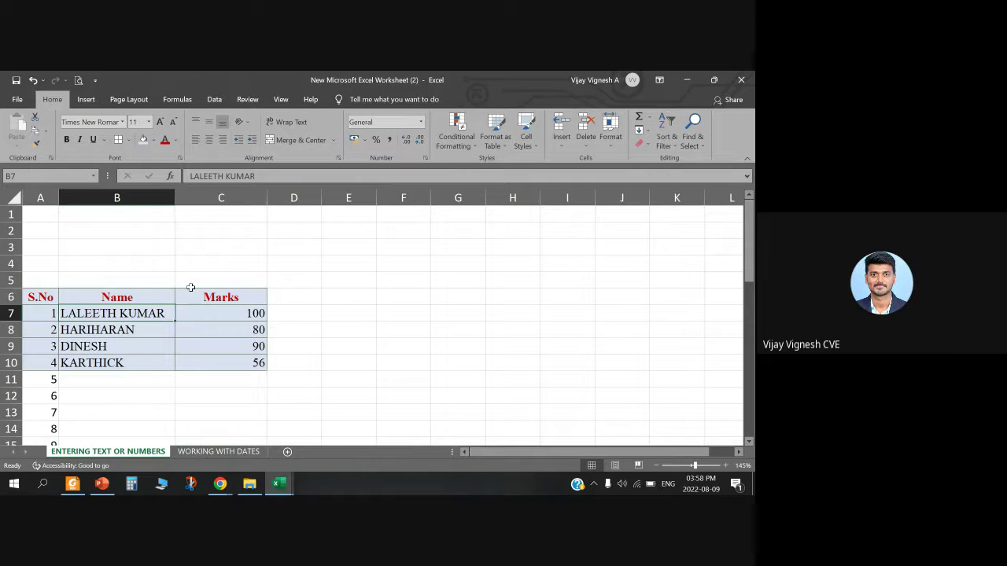
- Type SRI VENKATESWARA COLLEGE OF ENGINEERING in B4, then select A4:C4
{"action": "left_click_drag", "start_coordinate": [39, 264], "coordinate": [202, 262]}
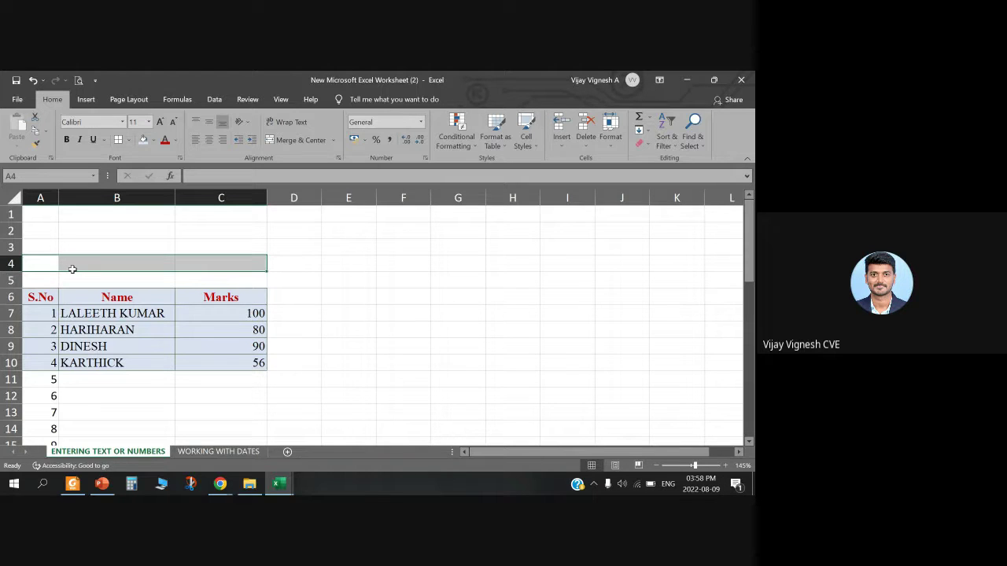
{"action": "left_click", "coordinate": [72, 269]}
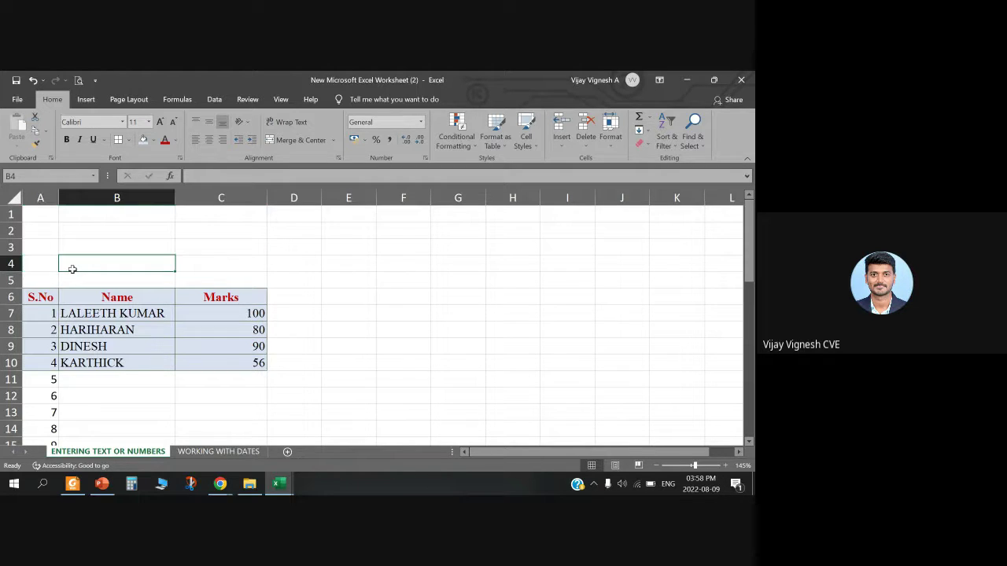
{"action": "type", "text": "SRI"}
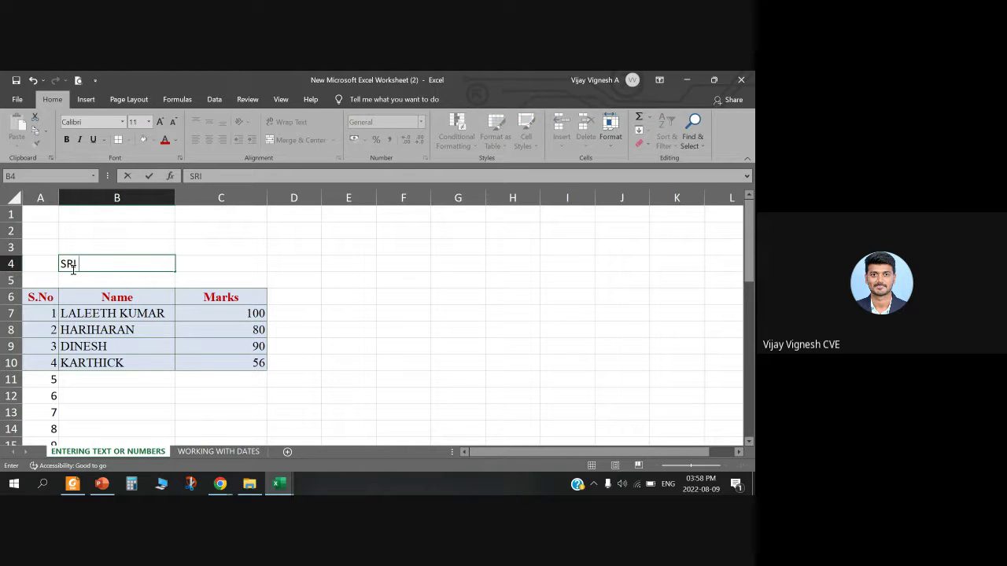
{"action": "type", "text": " VENKATESWARE"}
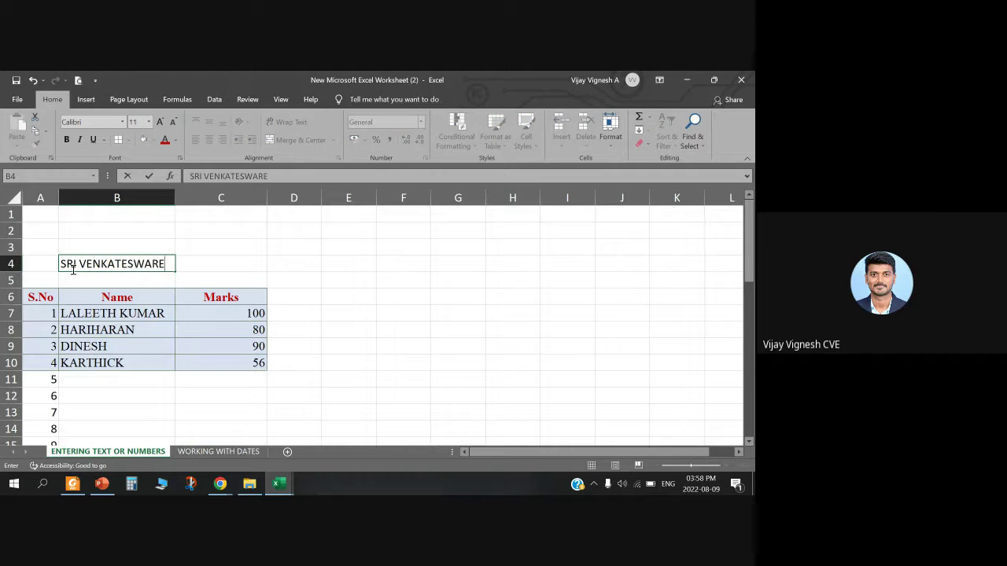
{"action": "key", "text": "BackSpace"}
{"action": "type", "text": "A COLLEGE OF ENGINEERING"}
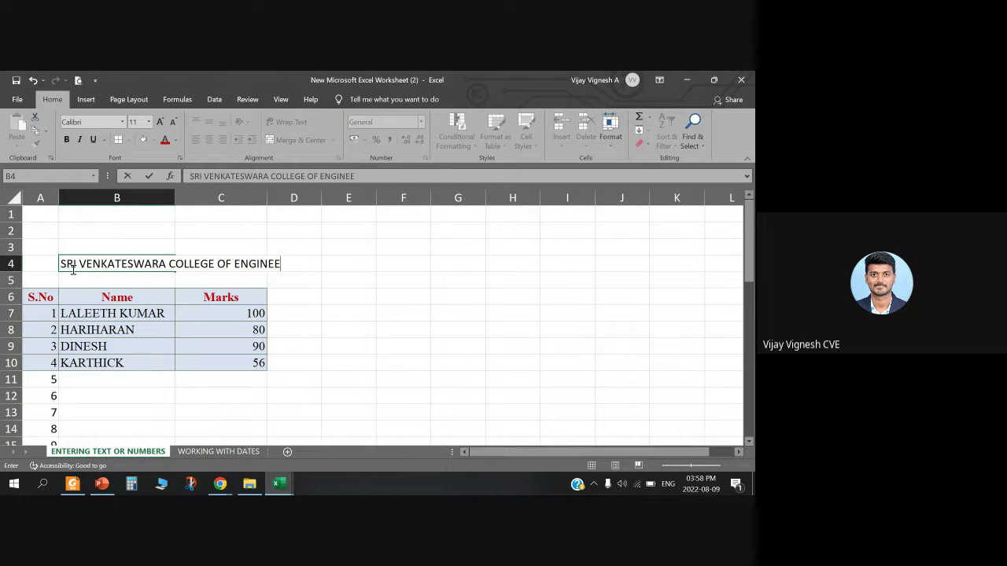
{"action": "left_click", "coordinate": [83, 278]}
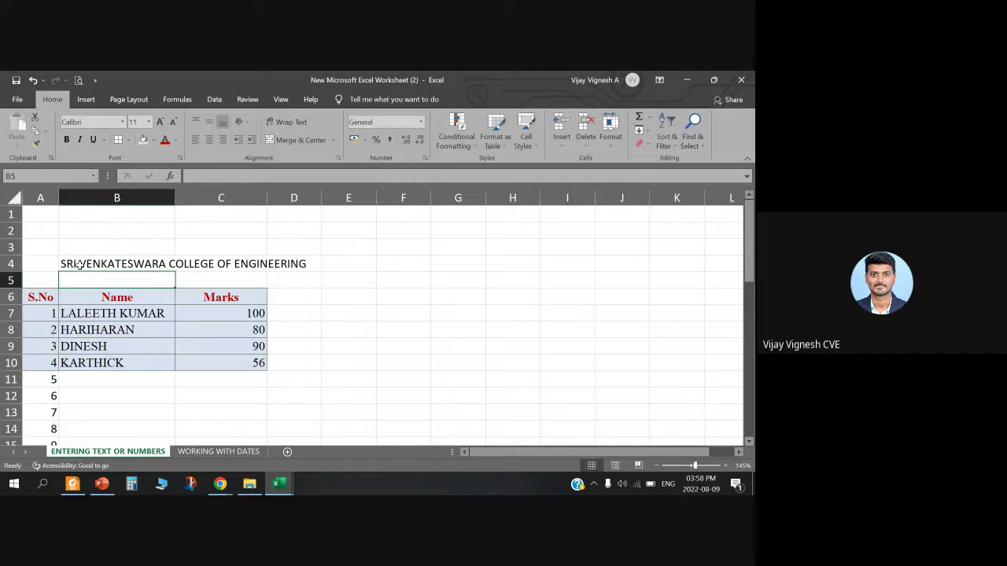
{"action": "left_click_drag", "start_coordinate": [45, 263], "coordinate": [219, 261]}
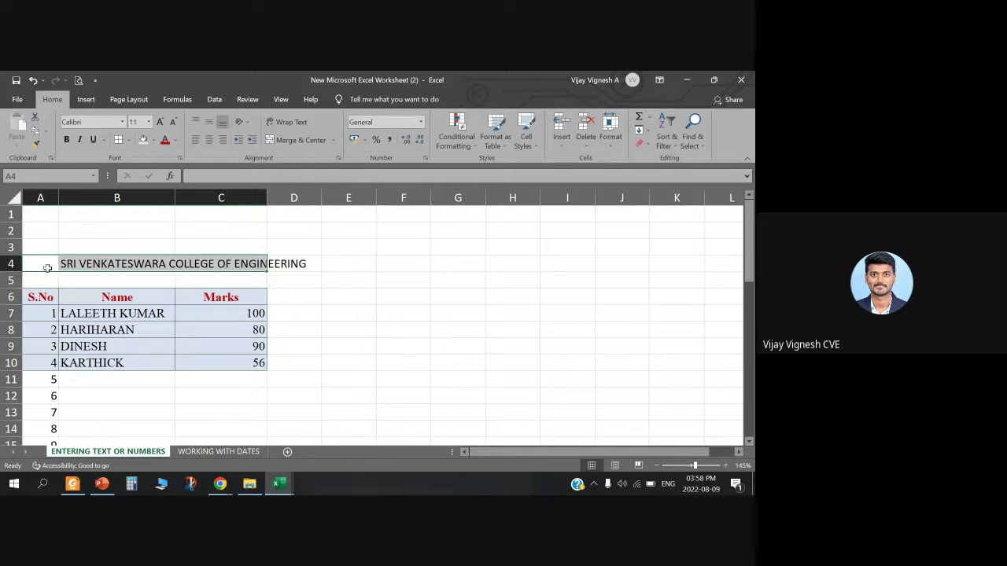
{"action": "left_click_drag", "start_coordinate": [47, 268], "coordinate": [217, 264]}
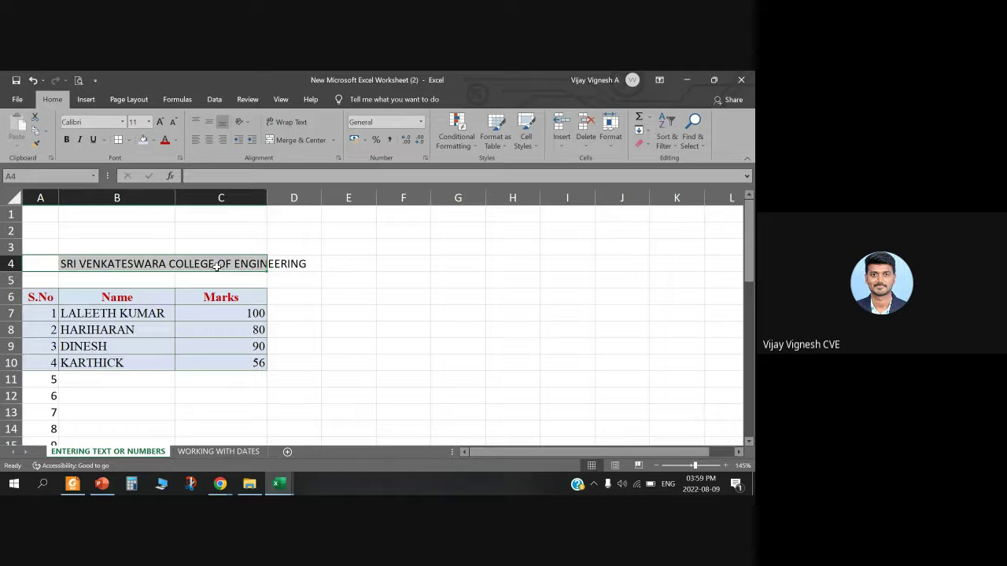
- Merge and centre the title across A4:C4, trying font sizes 12 and 11 before undoing
{"action": "left_click", "coordinate": [297, 140]}
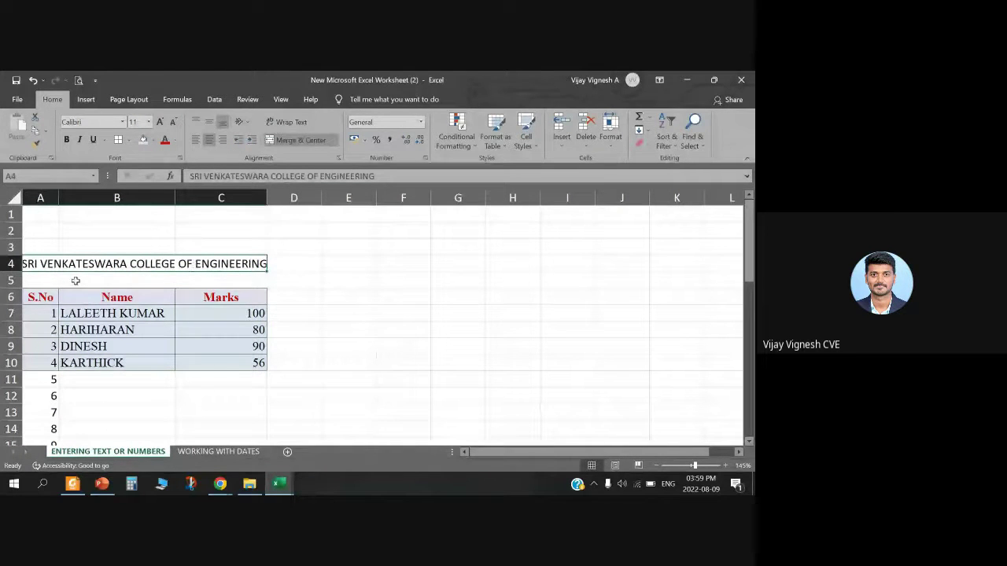
{"action": "left_click", "coordinate": [354, 202]}
{"action": "left_click", "coordinate": [160, 124]}
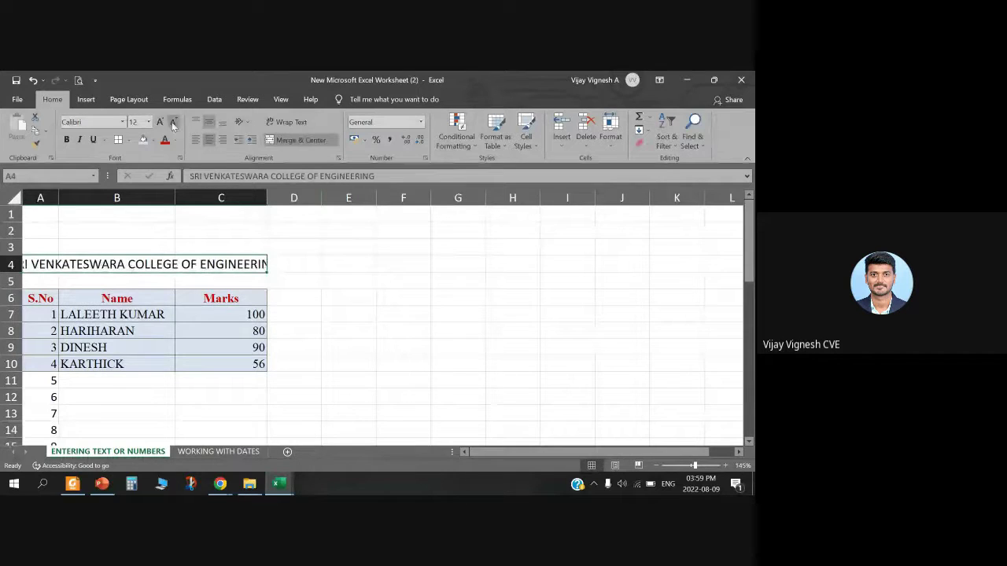
{"action": "left_click", "coordinate": [174, 123]}
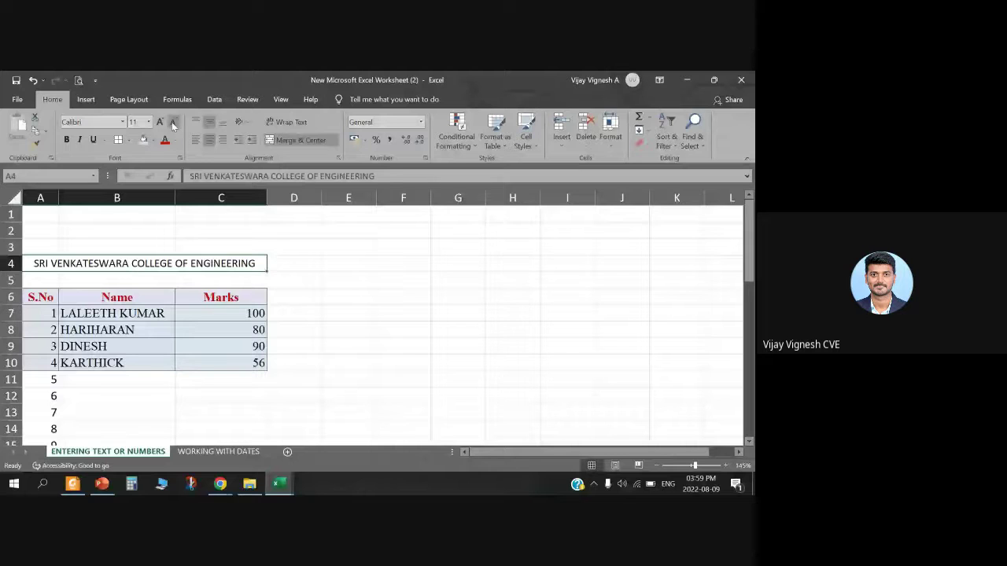
{"action": "key", "text": "ctrl+z"}
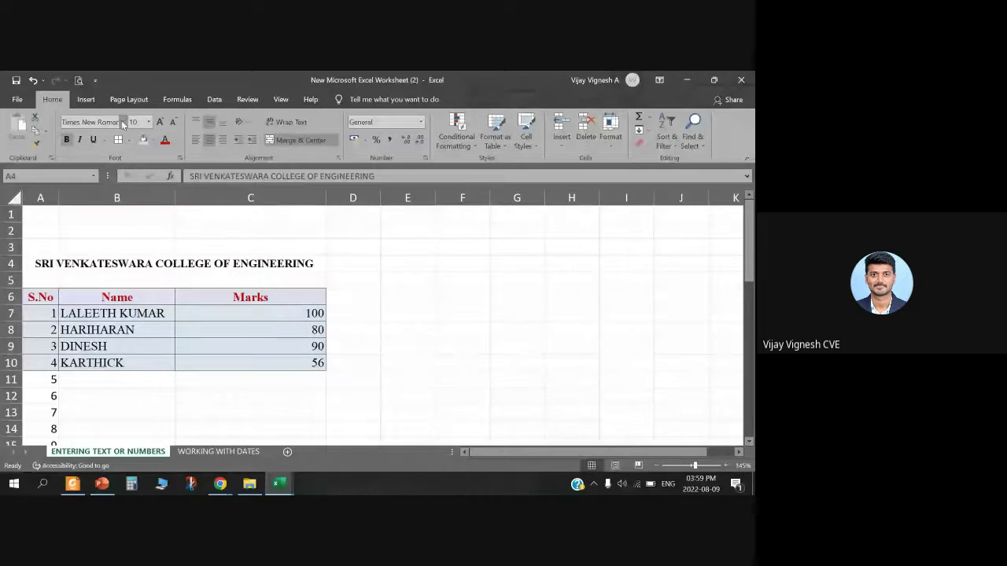
{"action": "key", "text": "ctrl+z"}
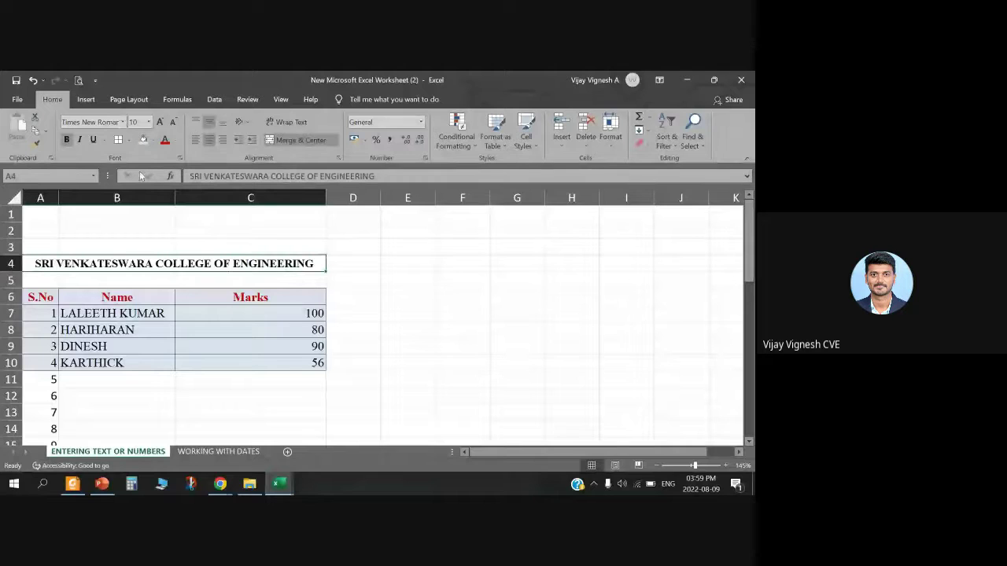
{"action": "left_click", "coordinate": [250, 280]}
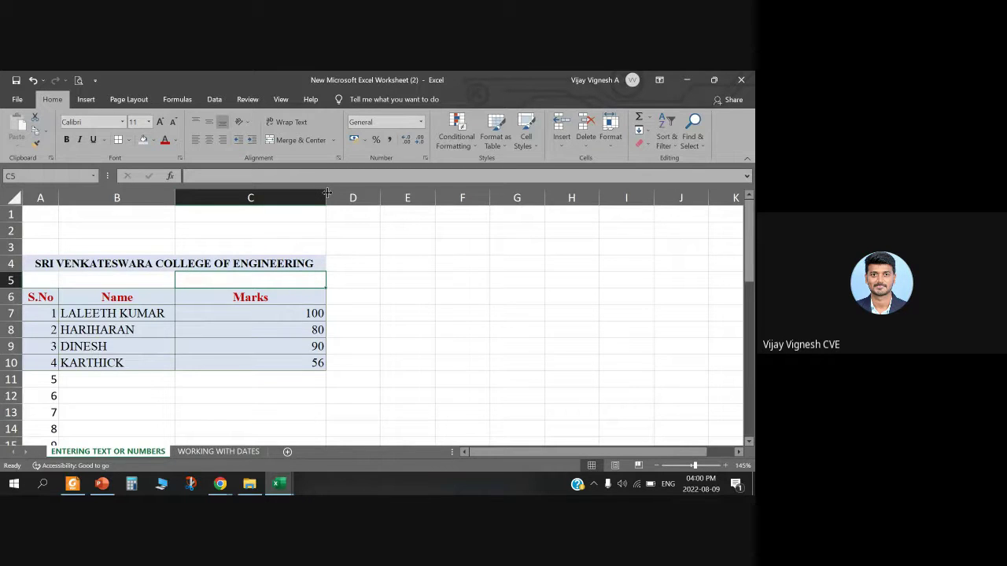
- Narrow the Marks column and enter grades A, A, B, B in D7:D10
{"action": "left_click_drag", "start_coordinate": [322, 192], "coordinate": [270, 206]}
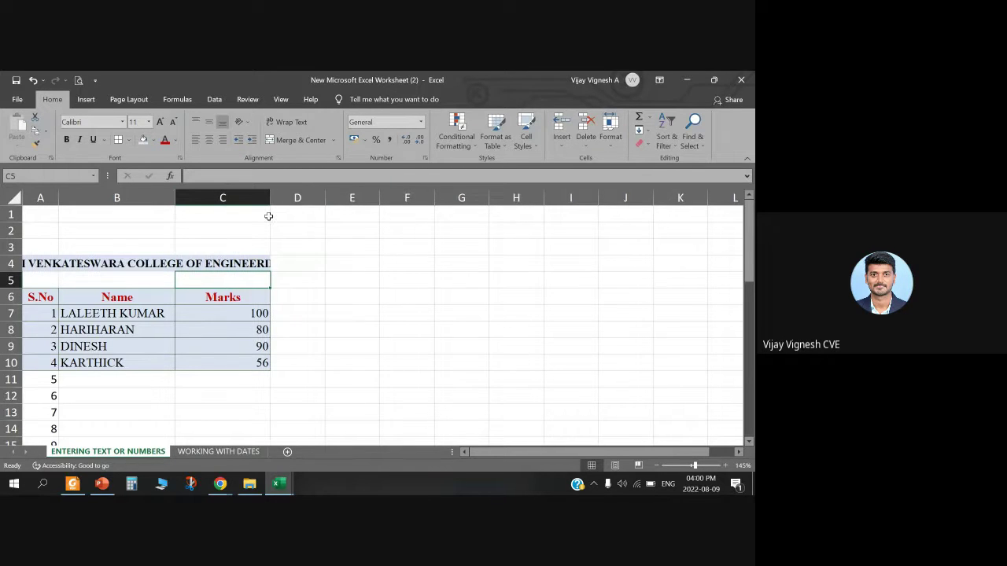
{"action": "left_click", "coordinate": [46, 261]}
{"action": "left_click", "coordinate": [311, 327]}
{"action": "left_click", "coordinate": [310, 318]}
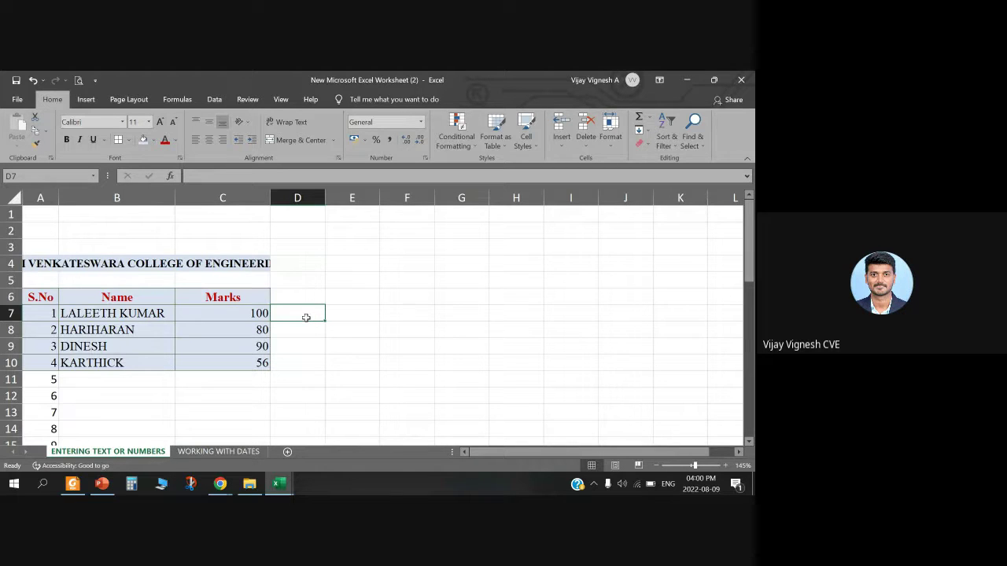
{"action": "type", "text": "A"}
{"action": "key", "text": "Return"}
{"action": "type", "text": "A"}
{"action": "key", "text": "Return"}
{"action": "type", "text": "B"}
{"action": "key", "text": "Return"}
{"action": "type", "text": "B"}
{"action": "key", "text": "Return"}
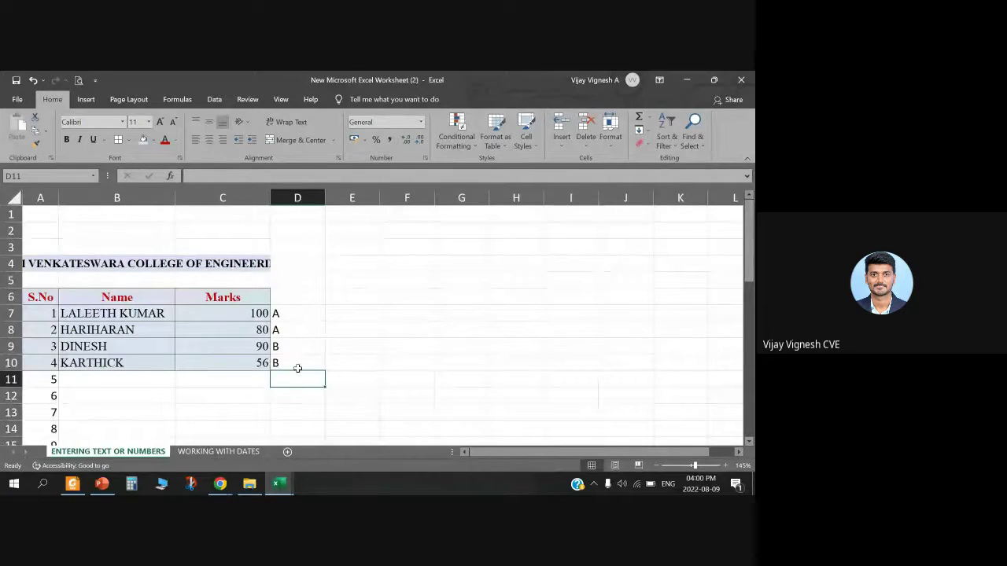
- Select D7:D10 and fill the grade pattern down to row 19
{"action": "left_click", "coordinate": [294, 365]}
{"action": "left_click_drag", "start_coordinate": [295, 313], "coordinate": [314, 433]}
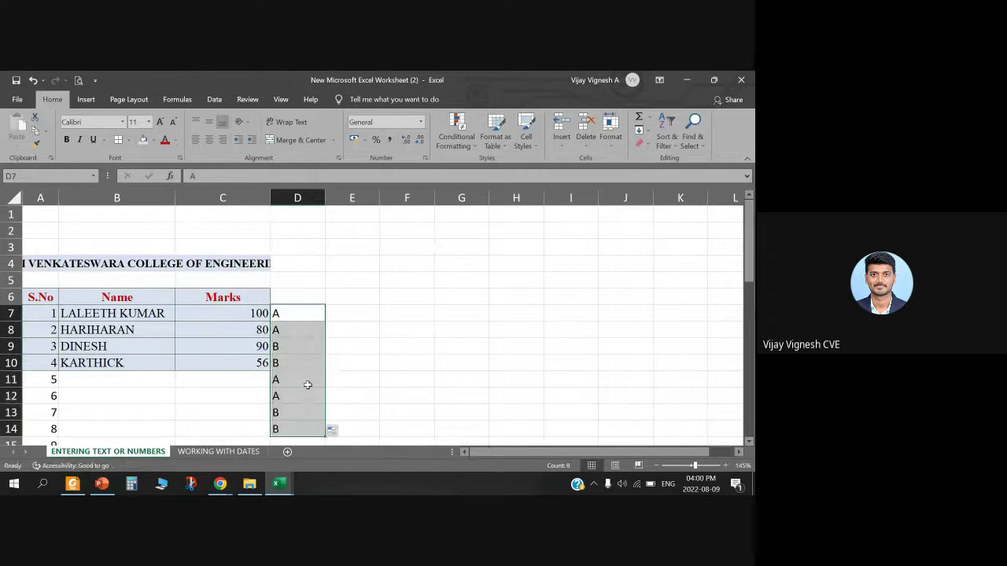
{"action": "scroll", "coordinate": [307, 390], "scroll_direction": "down", "scroll_amount": 2}
{"action": "left_click_drag", "start_coordinate": [326, 343], "coordinate": [326, 417]}
{"action": "scroll", "coordinate": [299, 407], "scroll_direction": "up", "scroll_amount": 2}
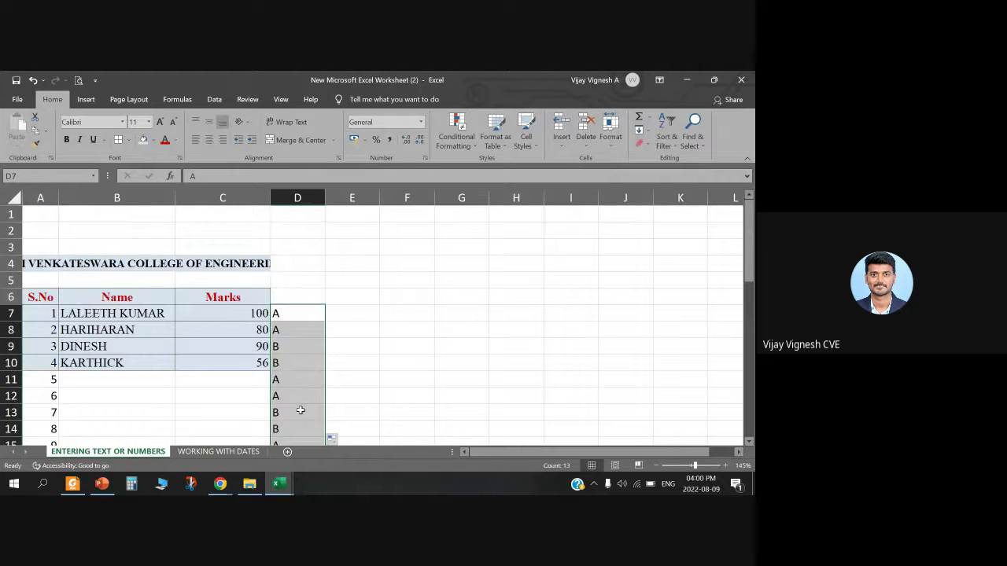
{"action": "left_click", "coordinate": [288, 332]}
- Check that D11:D14 repeats the A, A, B, B pattern from D7:D10
{"action": "left_click_drag", "start_coordinate": [288, 316], "coordinate": [286, 364]}
{"action": "scroll", "coordinate": [280, 368], "scroll_direction": "down", "scroll_amount": 1}
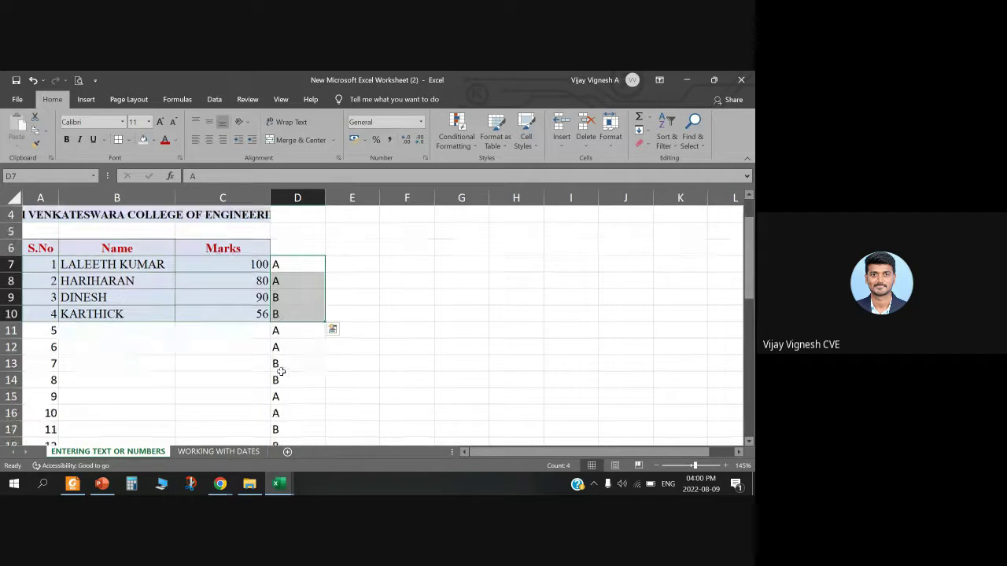
{"action": "scroll", "coordinate": [315, 314], "scroll_direction": "down", "scroll_amount": 1}
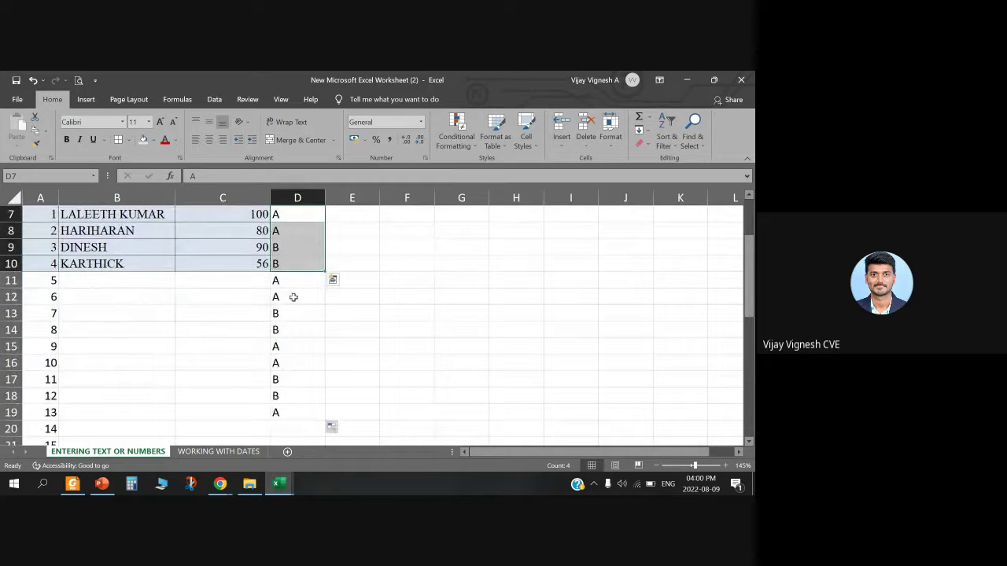
{"action": "left_click", "coordinate": [290, 282]}
{"action": "left_click_drag", "start_coordinate": [290, 282], "coordinate": [288, 340]}
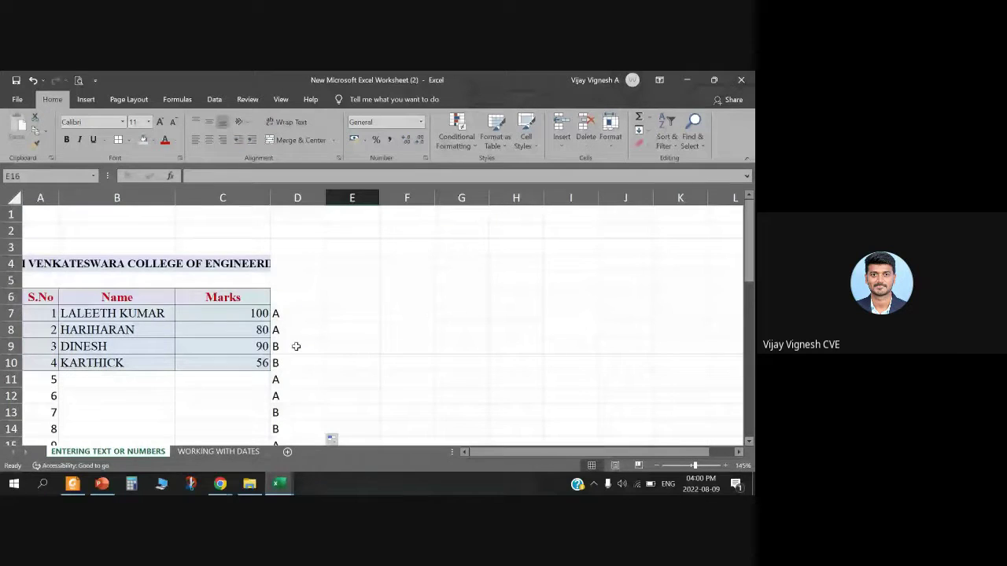
{"action": "left_click", "coordinate": [285, 363]}
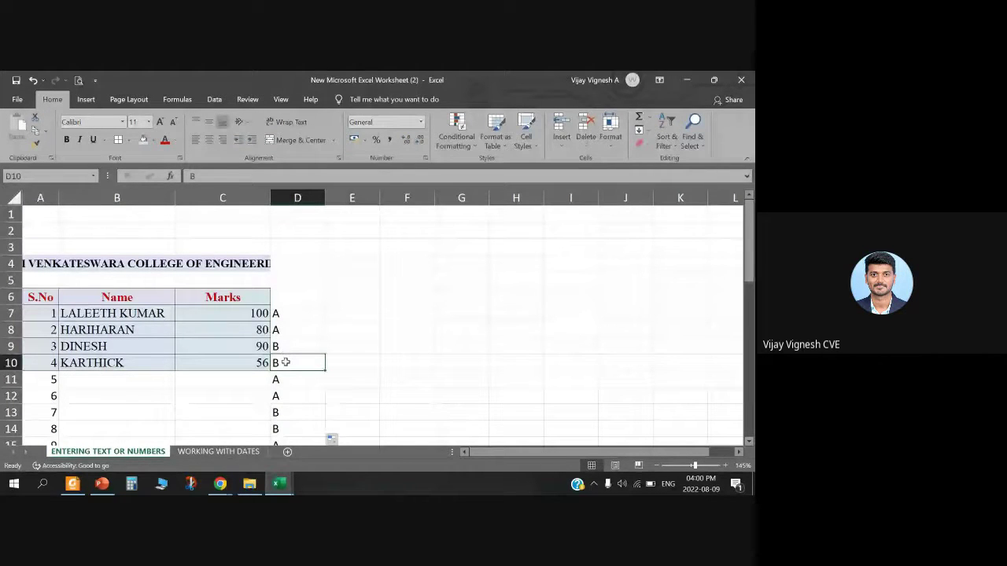
{"action": "left_click", "coordinate": [291, 312]}
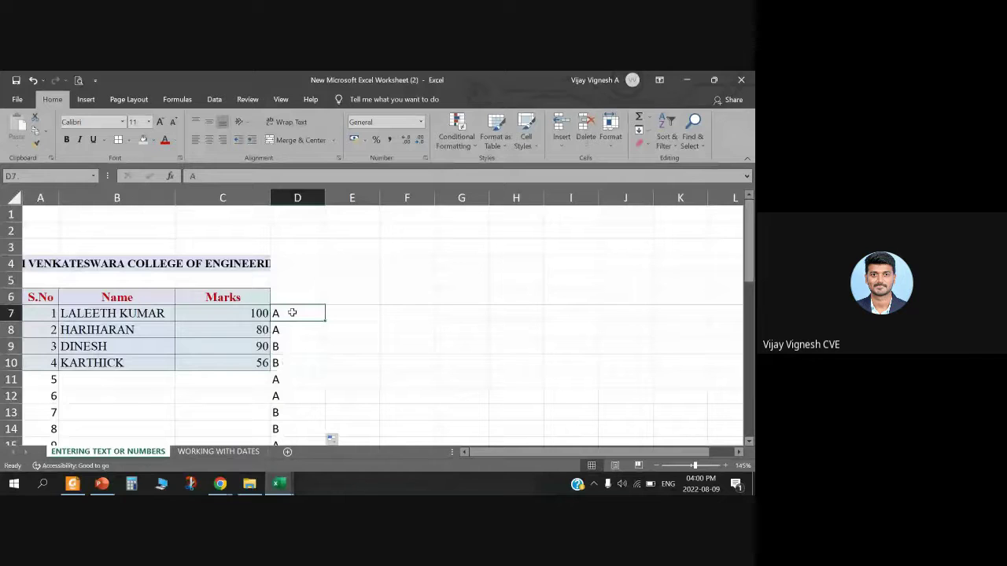
- Enter the values 1, 1, 0, 0 in cells E7 to E10
{"action": "left_click", "coordinate": [347, 313]}
{"action": "type", "text": "1"}
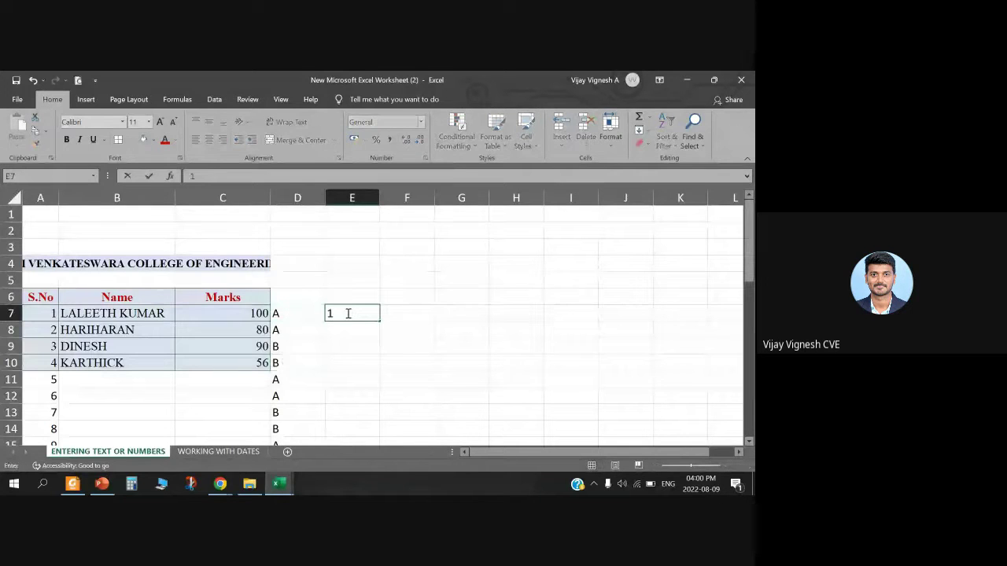
{"action": "key", "text": "Return"}
{"action": "type", "text": "1"}
{"action": "key", "text": "Return"}
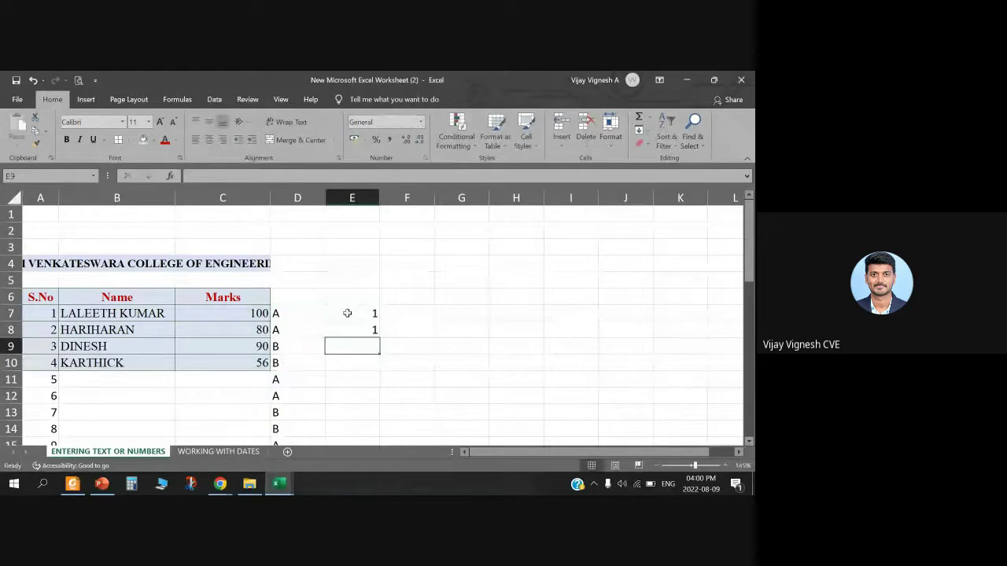
{"action": "type", "text": "0"}
{"action": "key", "text": "Return"}
{"action": "type", "text": "0"}
{"action": "key", "text": "Return"}
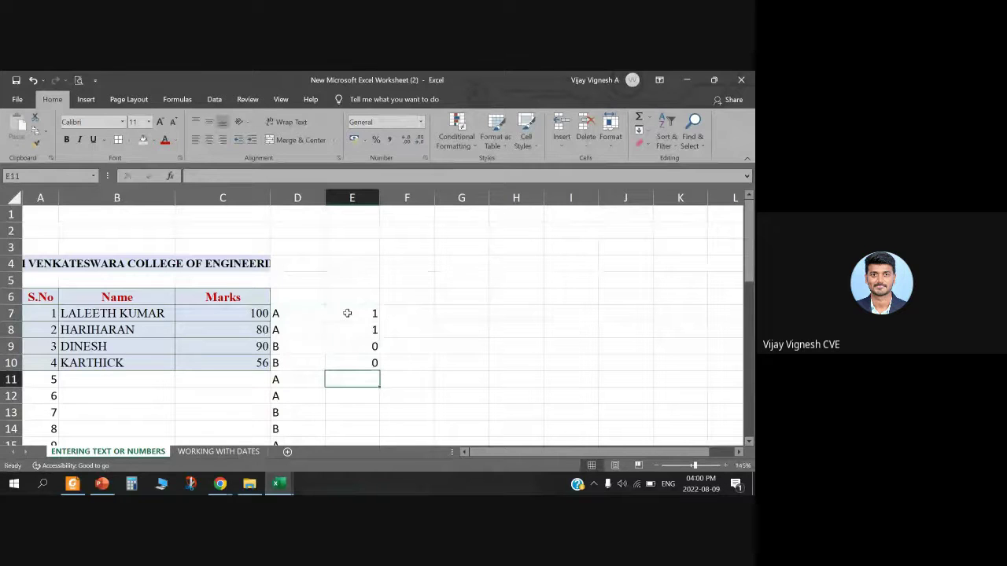
- Extend E7:E10 down column E, then undo the unwanted decreasing number series
{"action": "scroll", "coordinate": [384, 345], "scroll_direction": "down", "scroll_amount": 1}
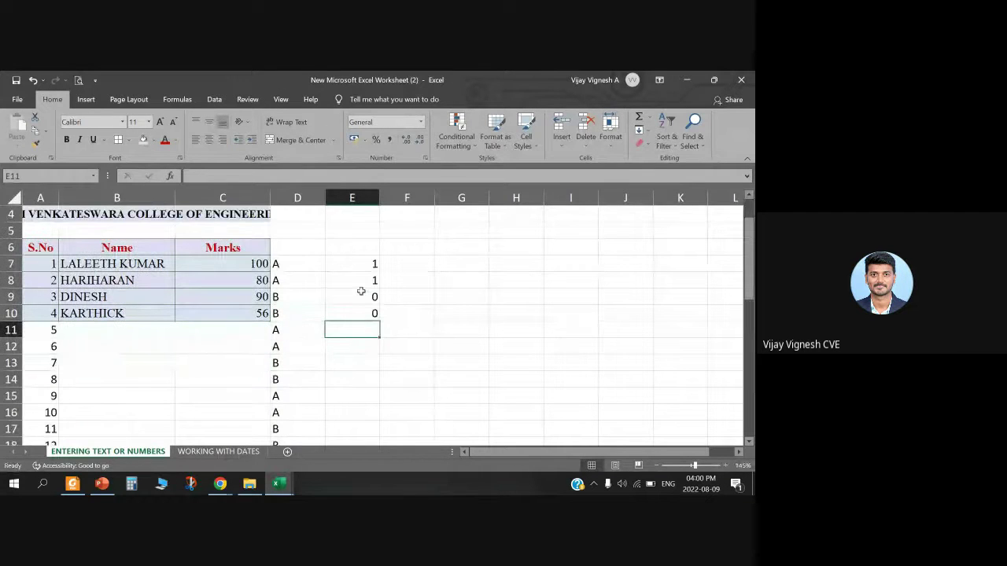
{"action": "left_click_drag", "start_coordinate": [361, 264], "coordinate": [362, 313]}
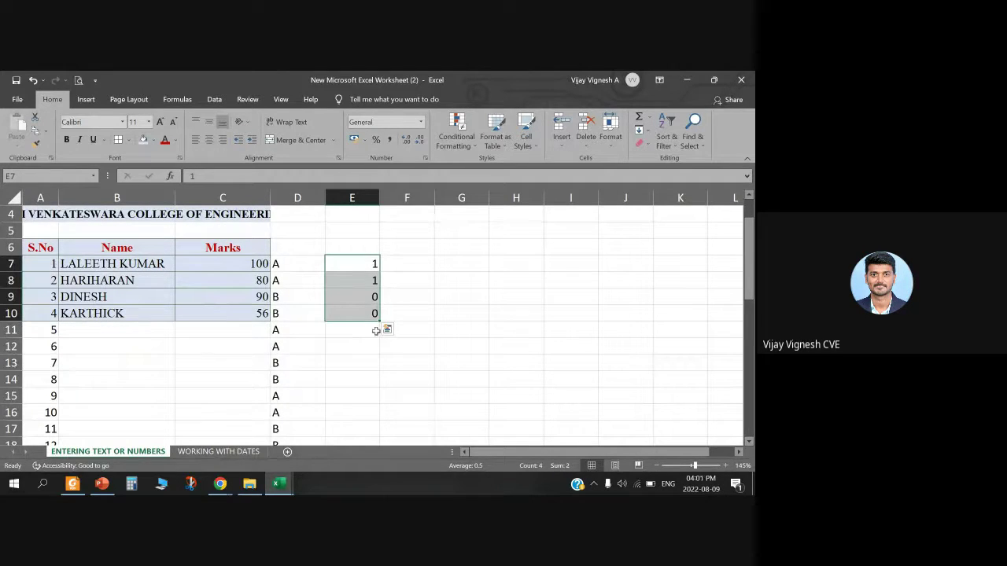
{"action": "left_click_drag", "start_coordinate": [371, 262], "coordinate": [370, 315]}
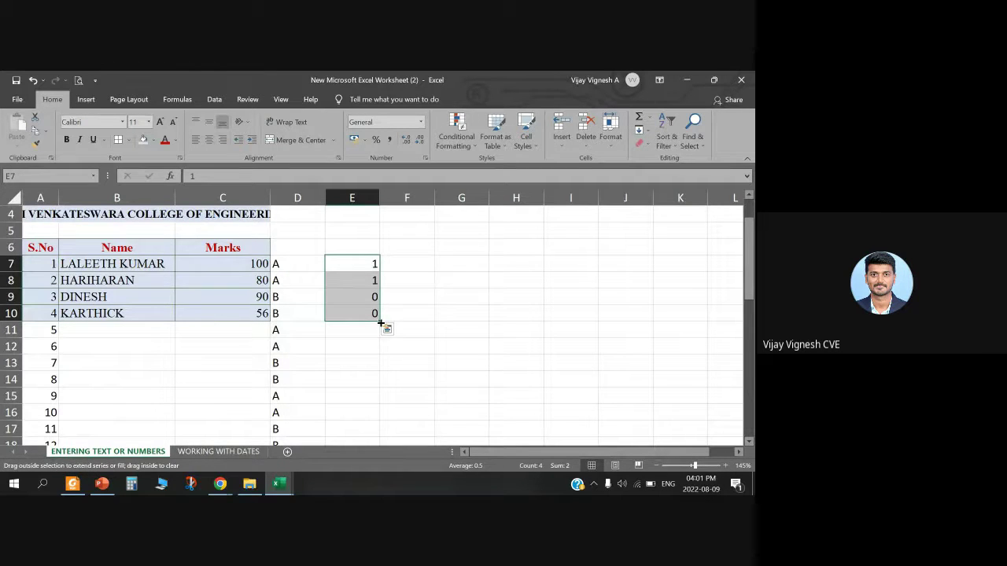
{"action": "left_click_drag", "start_coordinate": [380, 323], "coordinate": [367, 387]}
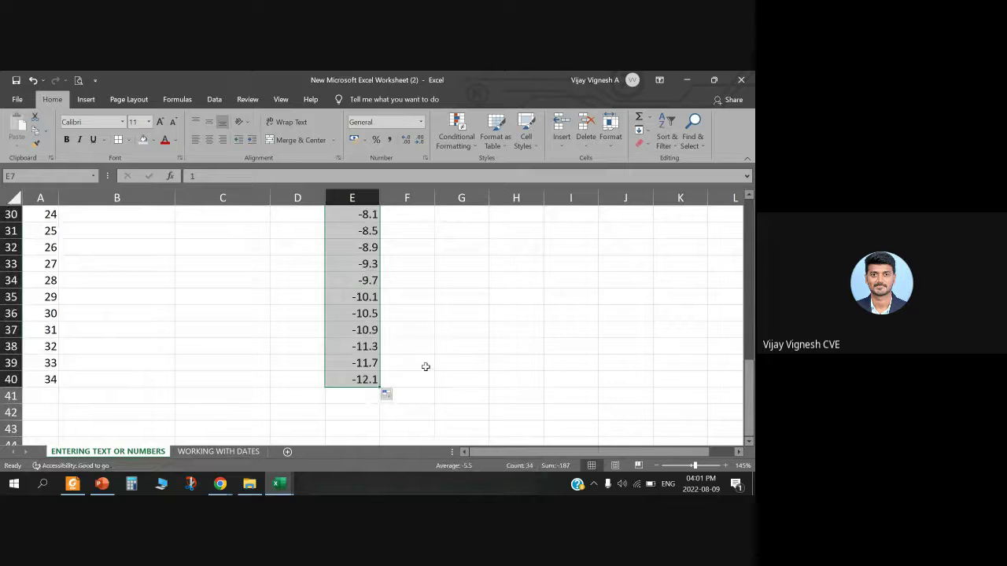
{"action": "scroll", "coordinate": [367, 365], "scroll_direction": "up", "scroll_amount": 8}
{"action": "scroll", "coordinate": [383, 377], "scroll_direction": "down", "scroll_amount": 10}
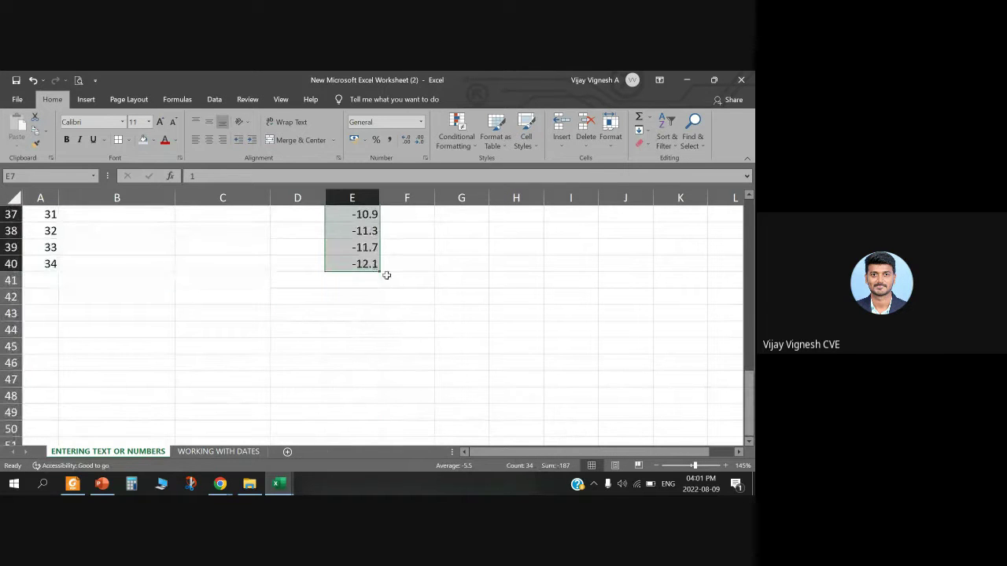
{"action": "scroll", "coordinate": [370, 283], "scroll_direction": "up", "scroll_amount": 6}
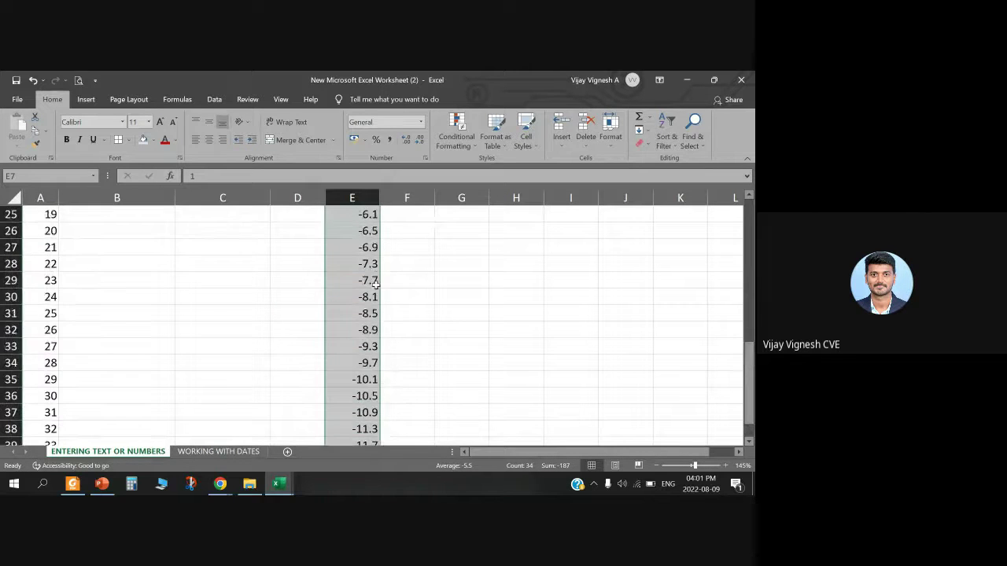
{"action": "key", "text": "ctrl+z"}
- Fill E7:E10 down to row 35 as a repeating 1, 1, 0, 0 pattern using Copy Cells
{"action": "left_click_drag", "start_coordinate": [380, 372], "coordinate": [361, 418]}
{"action": "left_click", "coordinate": [388, 428]}
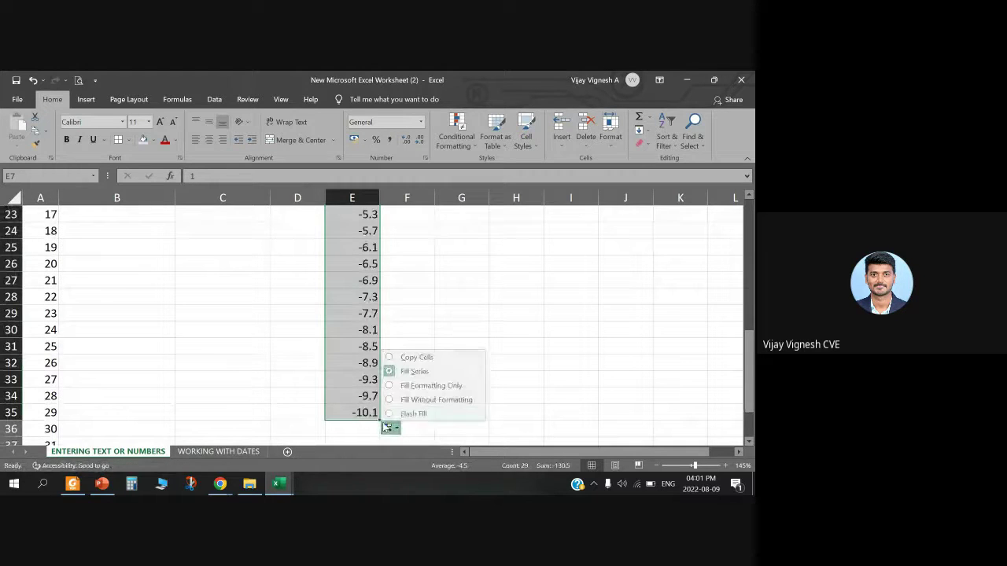
{"action": "left_click", "coordinate": [414, 358]}
{"action": "scroll", "coordinate": [409, 363], "scroll_direction": "up", "scroll_amount": 2}
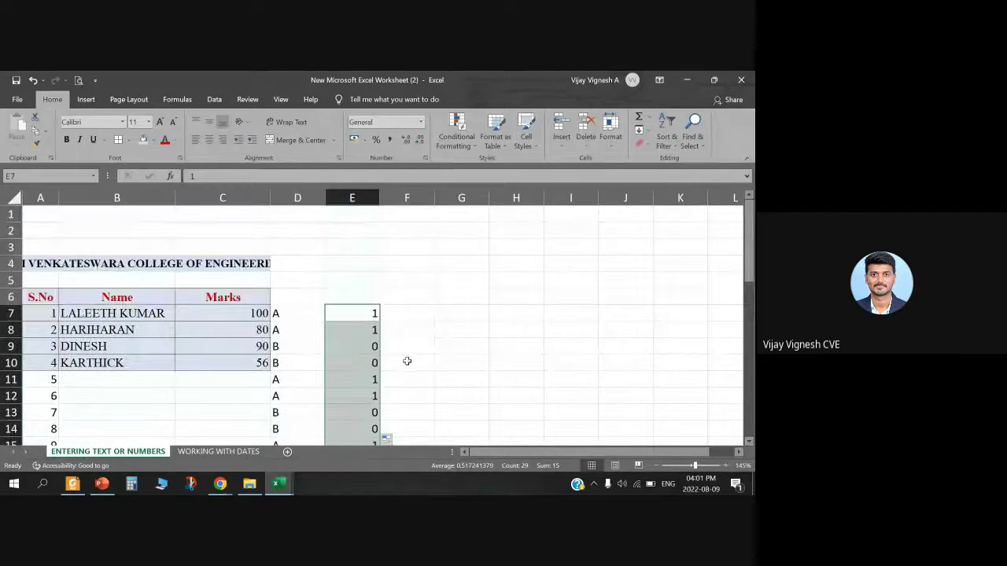
{"action": "scroll", "coordinate": [401, 360], "scroll_direction": "down", "scroll_amount": 2}
{"action": "scroll", "coordinate": [399, 358], "scroll_direction": "up", "scroll_amount": 3}
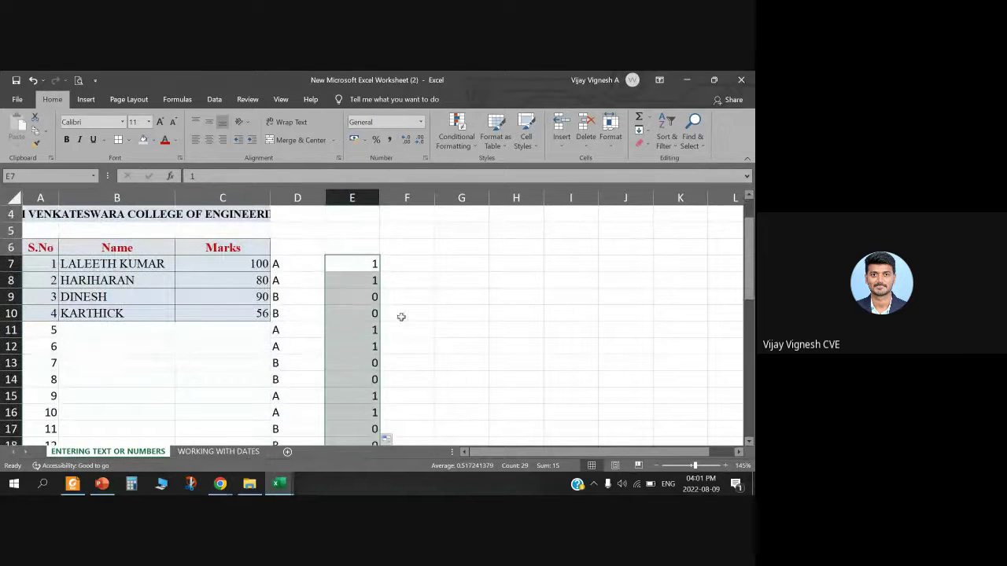
{"action": "scroll", "coordinate": [347, 318], "scroll_direction": "down", "scroll_amount": 1}
{"action": "scroll", "coordinate": [376, 265], "scroll_direction": "up", "scroll_amount": 1}
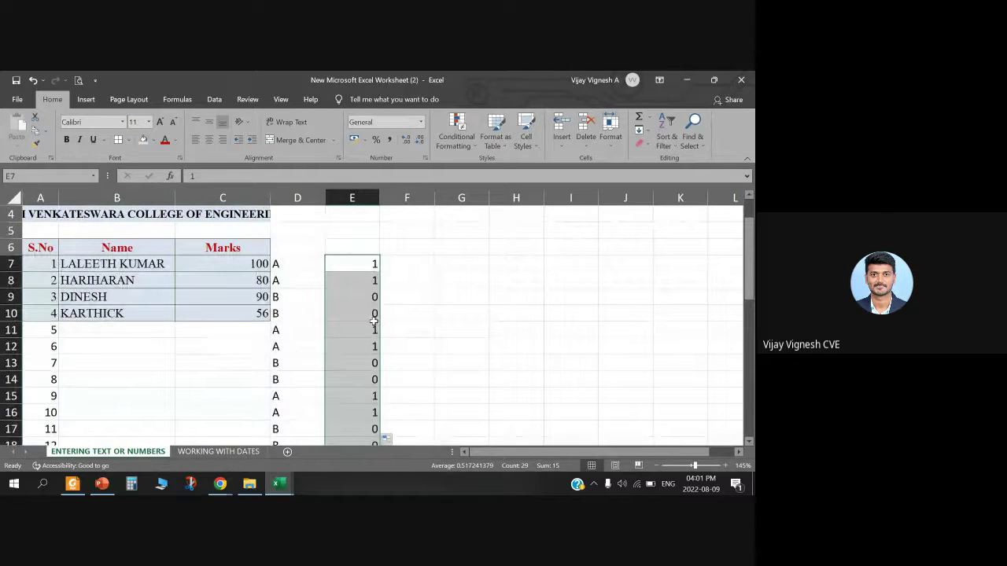
{"action": "scroll", "coordinate": [362, 393], "scroll_direction": "down", "scroll_amount": 1}
{"action": "left_click_drag", "start_coordinate": [373, 323], "coordinate": [333, 377]}
{"action": "scroll", "coordinate": [333, 377], "scroll_direction": "down", "scroll_amount": 2}
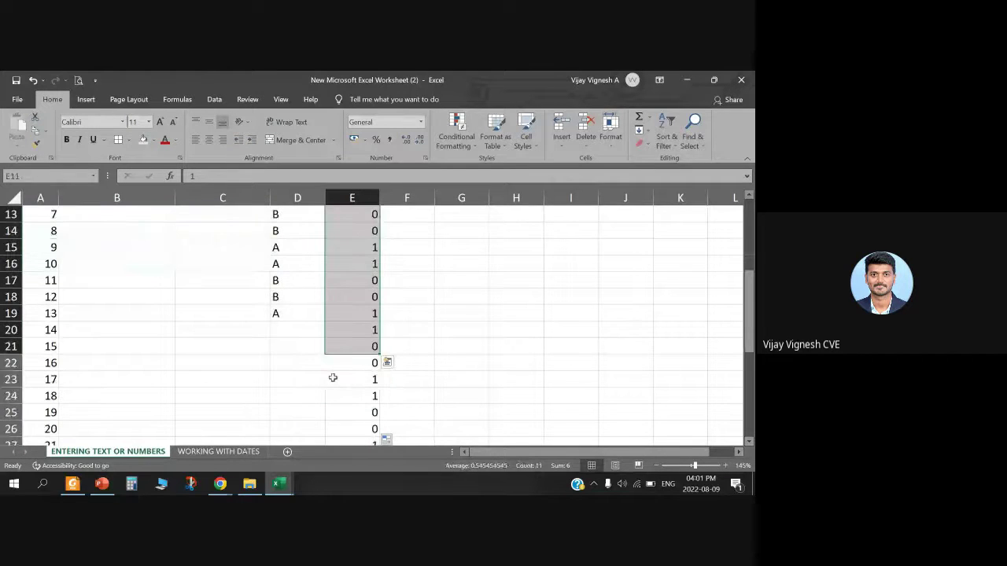
{"action": "scroll", "coordinate": [333, 378], "scroll_direction": "down", "scroll_amount": 3}
{"action": "left_click", "coordinate": [390, 429]}
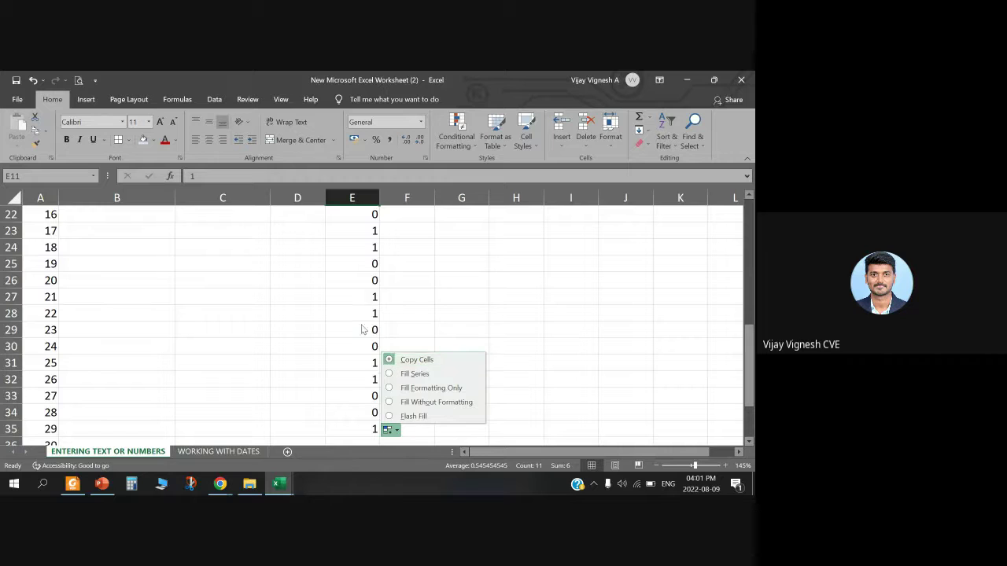
{"action": "scroll", "coordinate": [356, 360], "scroll_direction": "up", "scroll_amount": 5}
{"action": "scroll", "coordinate": [355, 360], "scroll_direction": "up", "scroll_amount": 3}
{"action": "scroll", "coordinate": [350, 355], "scroll_direction": "down", "scroll_amount": 10}
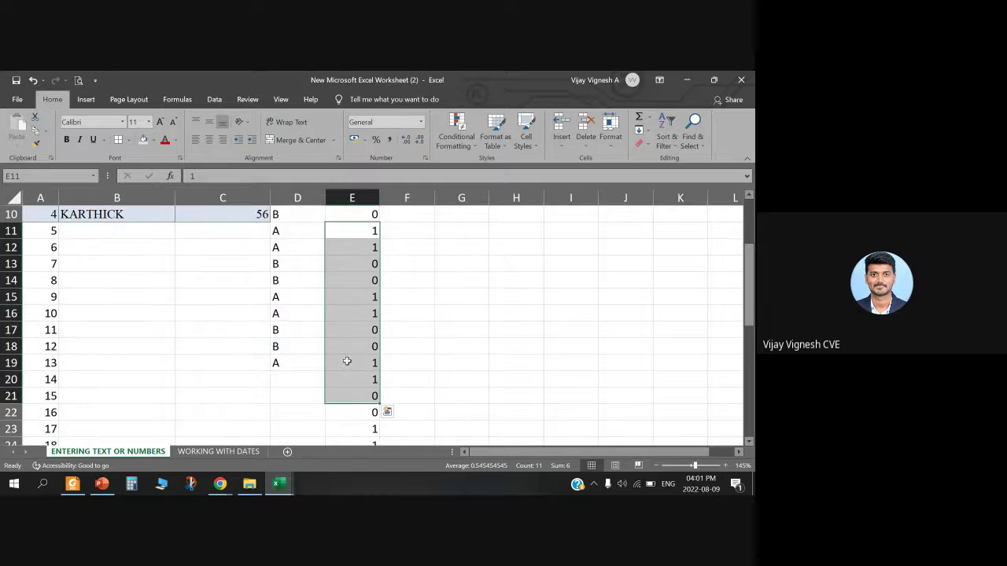
{"action": "left_click", "coordinate": [386, 295]}
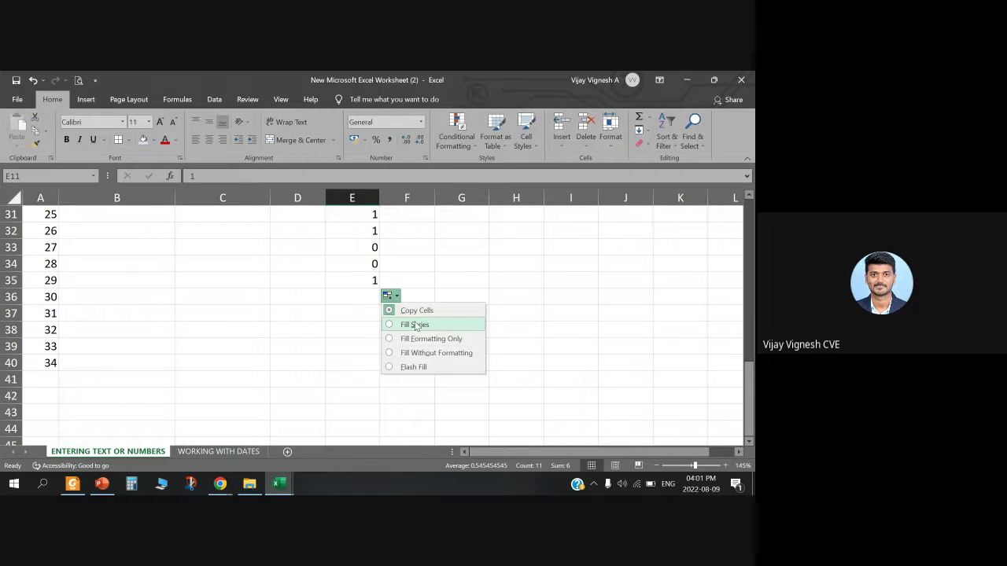
{"action": "scroll", "coordinate": [327, 306], "scroll_direction": "up", "scroll_amount": 8}
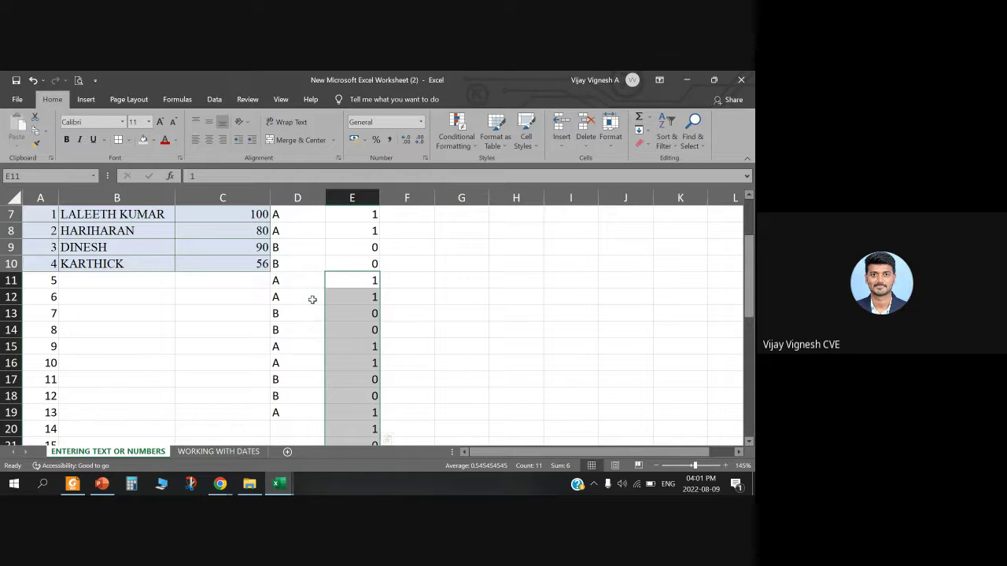
{"action": "scroll", "coordinate": [272, 312], "scroll_direction": "up", "scroll_amount": 2}
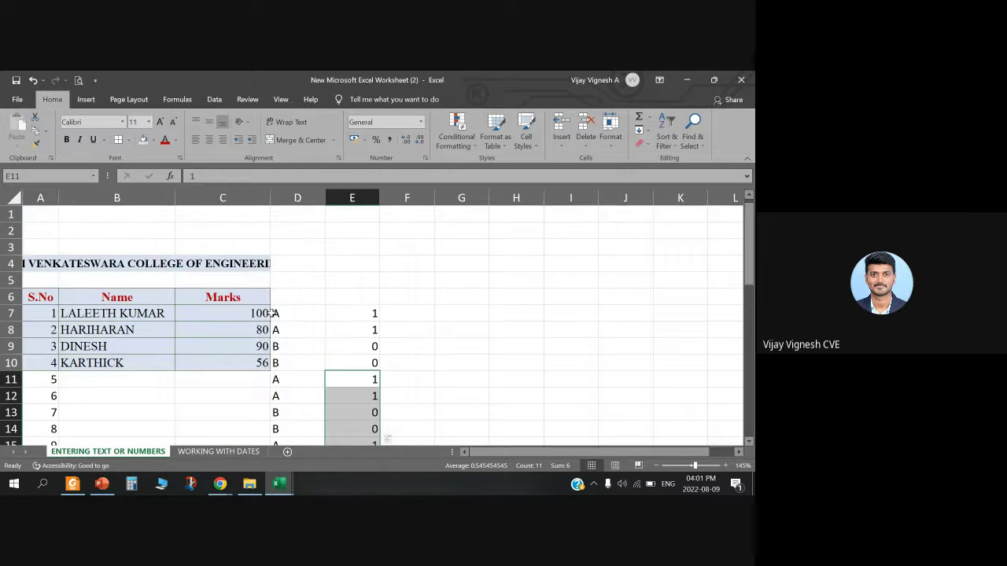
{"action": "scroll", "coordinate": [272, 313], "scroll_direction": "down", "scroll_amount": 11}
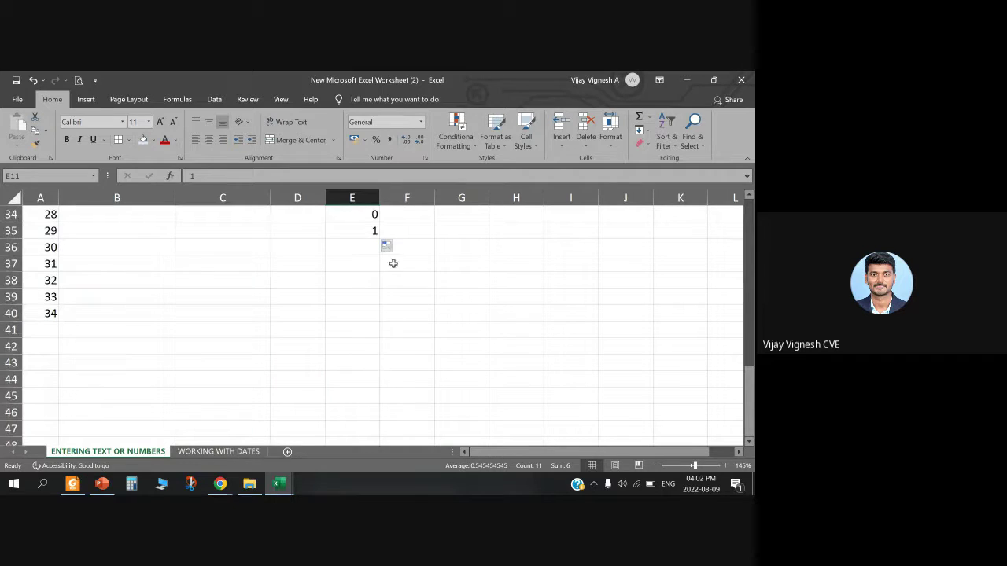
{"action": "left_click", "coordinate": [388, 245]}
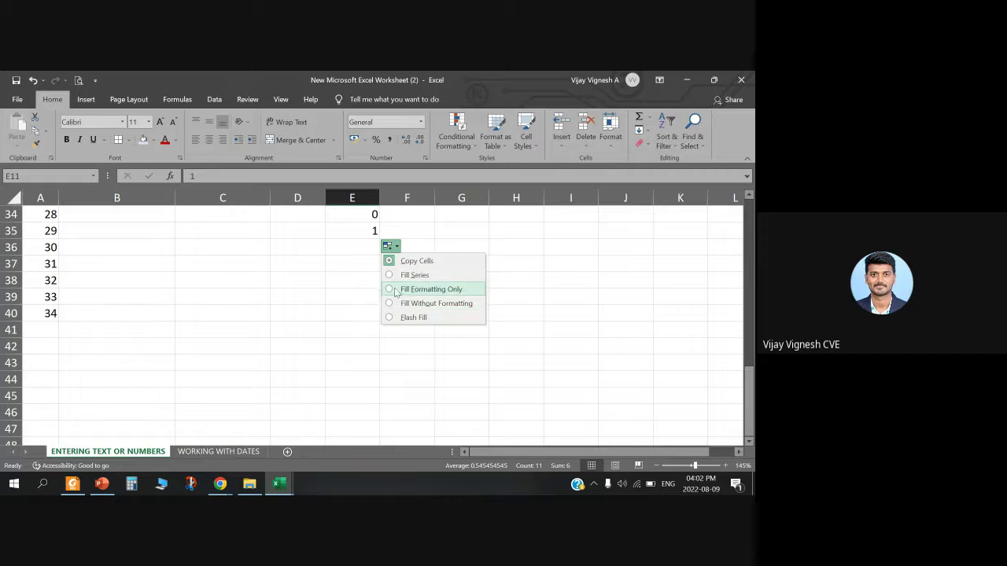
{"action": "scroll", "coordinate": [327, 276], "scroll_direction": "up", "scroll_amount": 11}
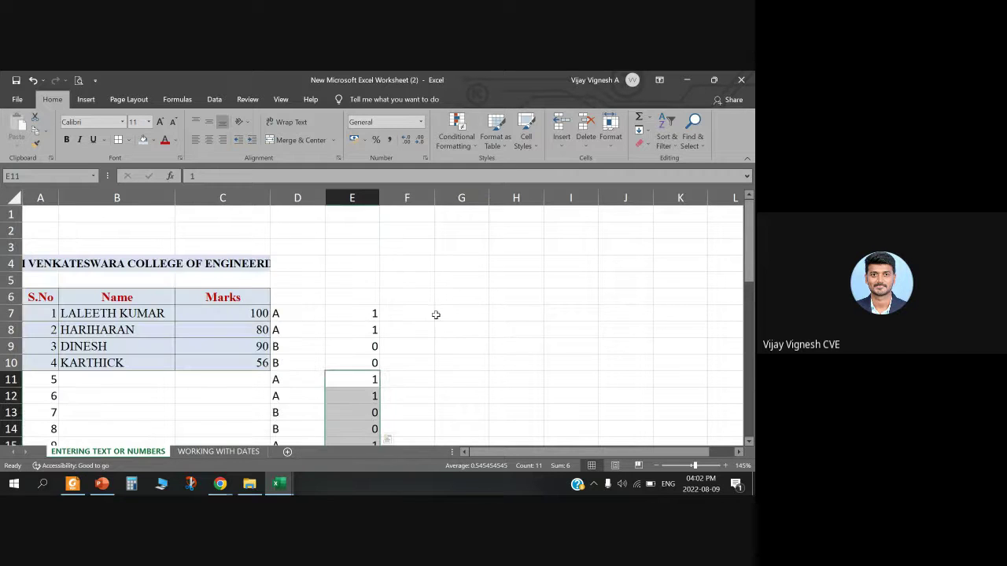
{"action": "left_click", "coordinate": [437, 313]}
{"action": "left_click", "coordinate": [368, 311]}
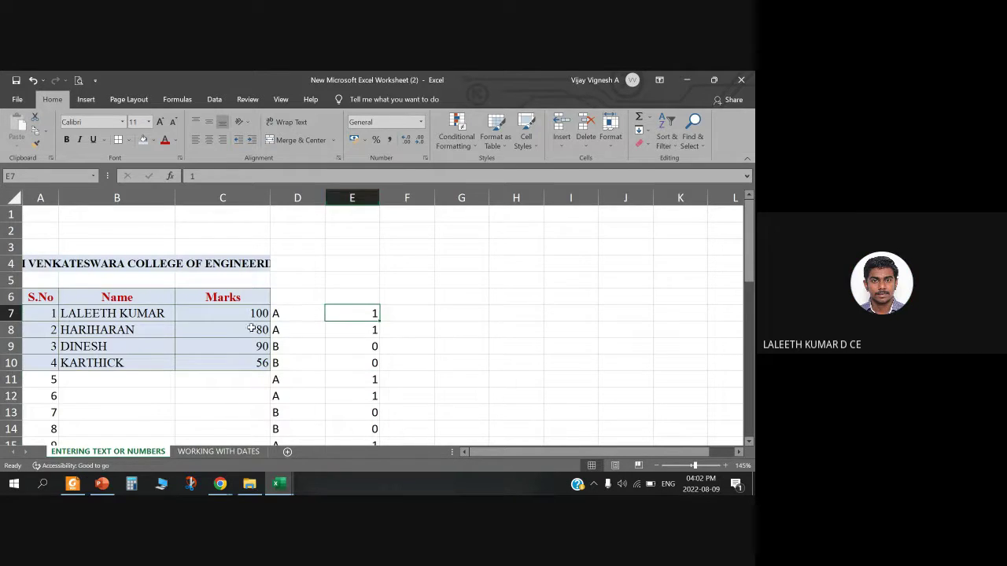
{"action": "left_click", "coordinate": [254, 292]}
- Center the table A6:C10 horizontally and left-align the student names in B7:B10
{"action": "left_click_drag", "start_coordinate": [36, 296], "coordinate": [222, 367]}
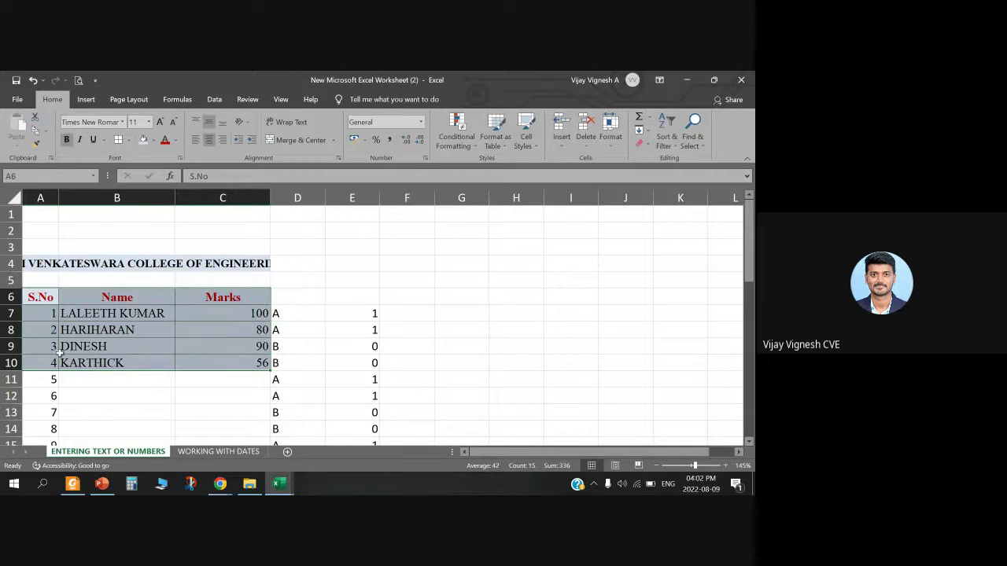
{"action": "left_click", "coordinate": [208, 140]}
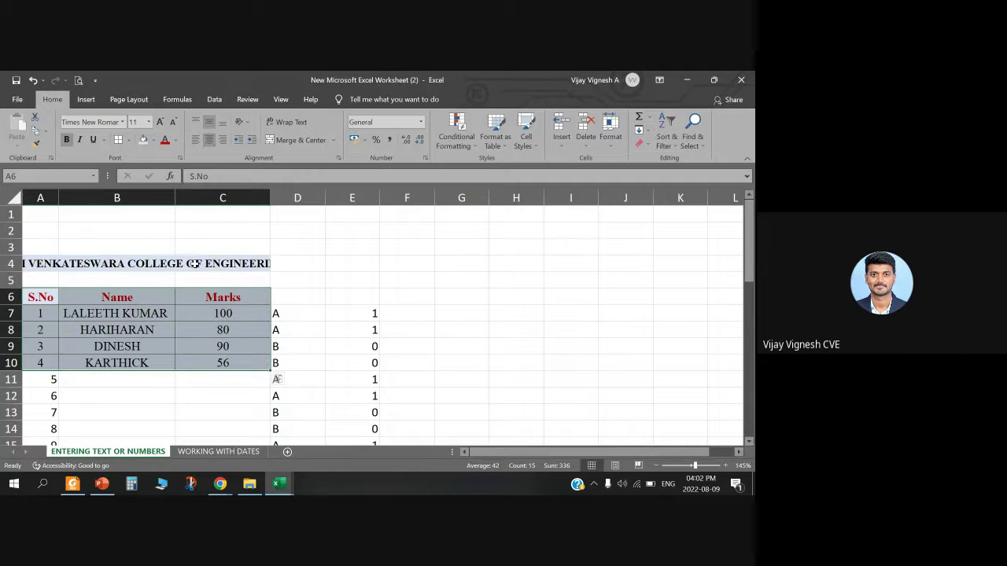
{"action": "left_click", "coordinate": [223, 346]}
{"action": "left_click_drag", "start_coordinate": [214, 312], "coordinate": [37, 289]}
{"action": "left_click_drag", "start_coordinate": [165, 315], "coordinate": [161, 364]}
{"action": "left_click", "coordinate": [195, 140]}
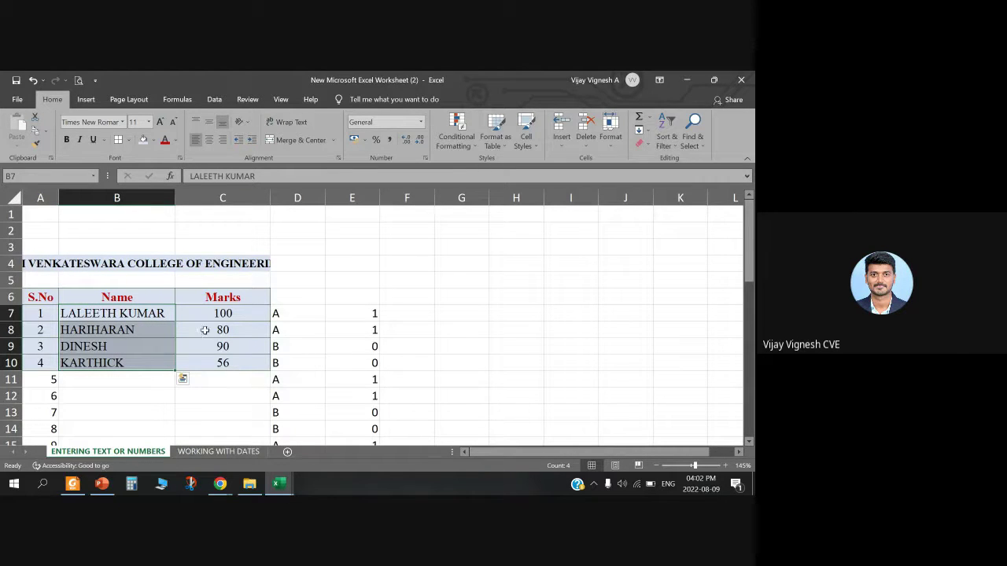
- Middle-align the student rows A7:C10 and make header row 6 taller
{"action": "left_click_drag", "start_coordinate": [212, 313], "coordinate": [40, 362]}
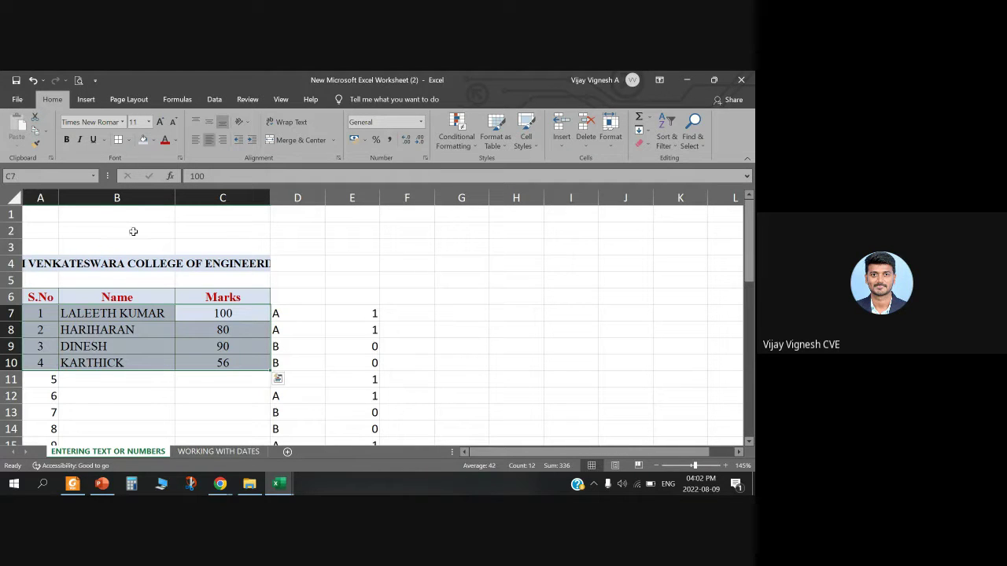
{"action": "left_click", "coordinate": [211, 122]}
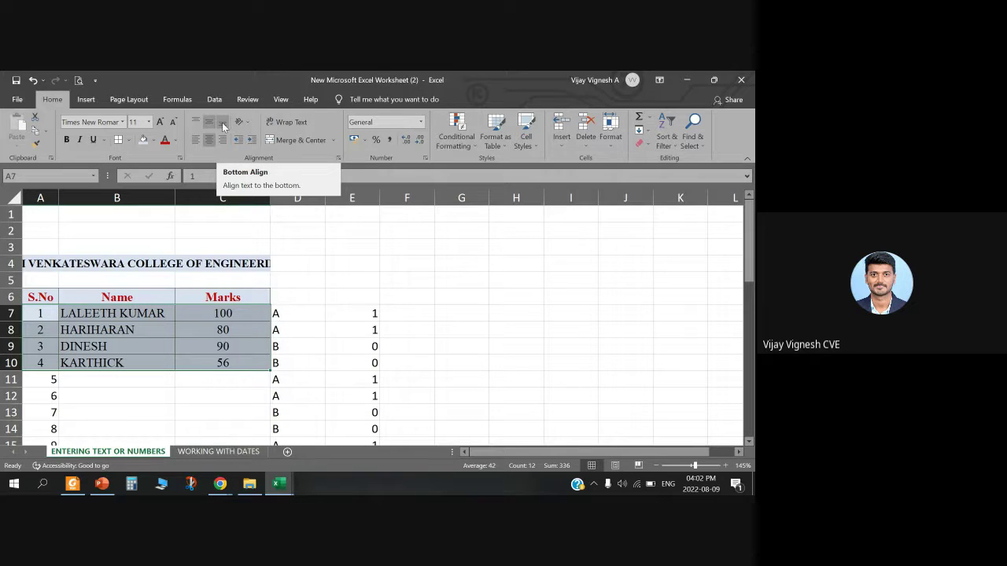
{"action": "left_click_drag", "start_coordinate": [12, 305], "coordinate": [15, 311]}
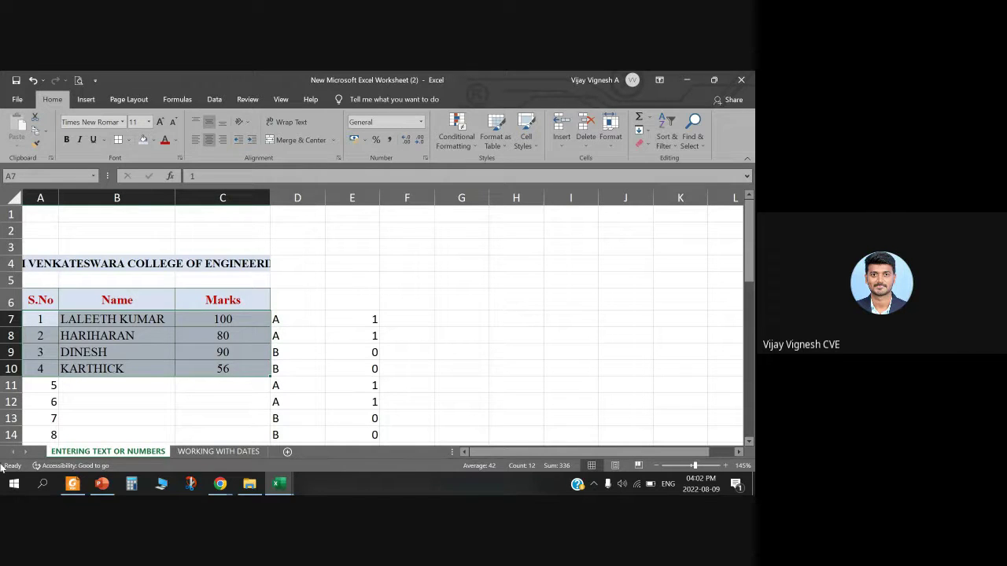
{"action": "left_click", "coordinate": [79, 355]}
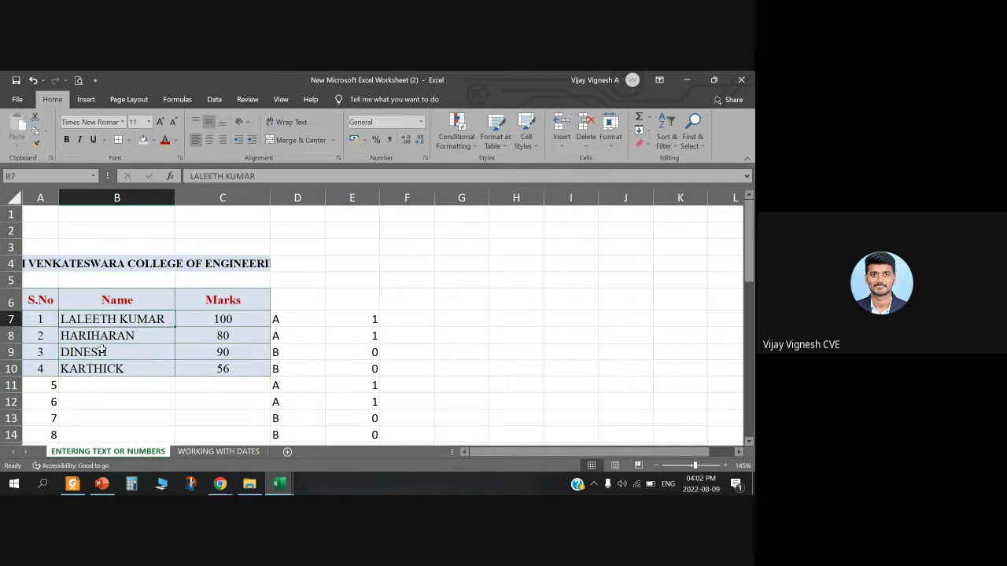
{"action": "left_click_drag", "start_coordinate": [37, 320], "coordinate": [209, 370]}
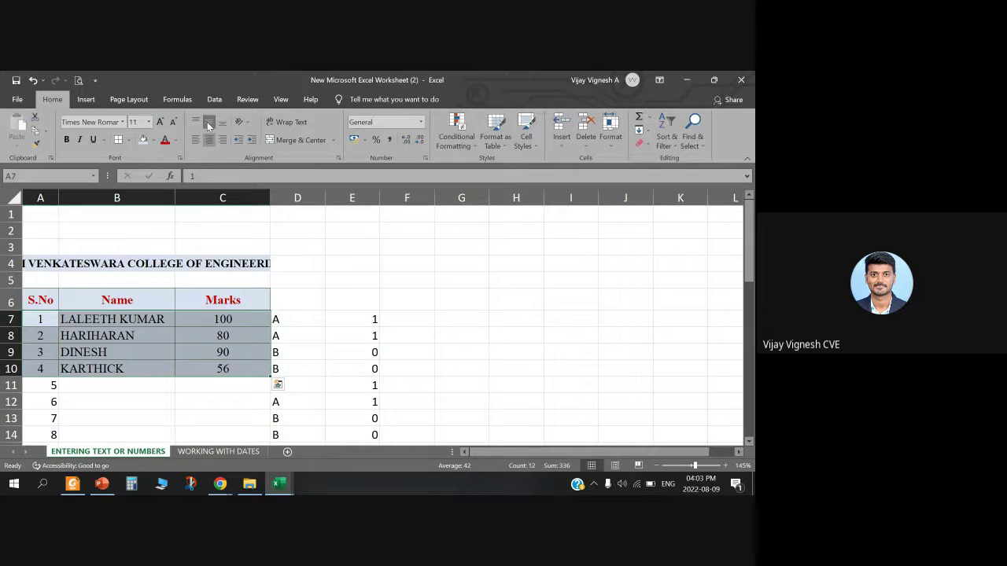
- Merge and center the college title across A4:E4
{"action": "left_click", "coordinate": [335, 319]}
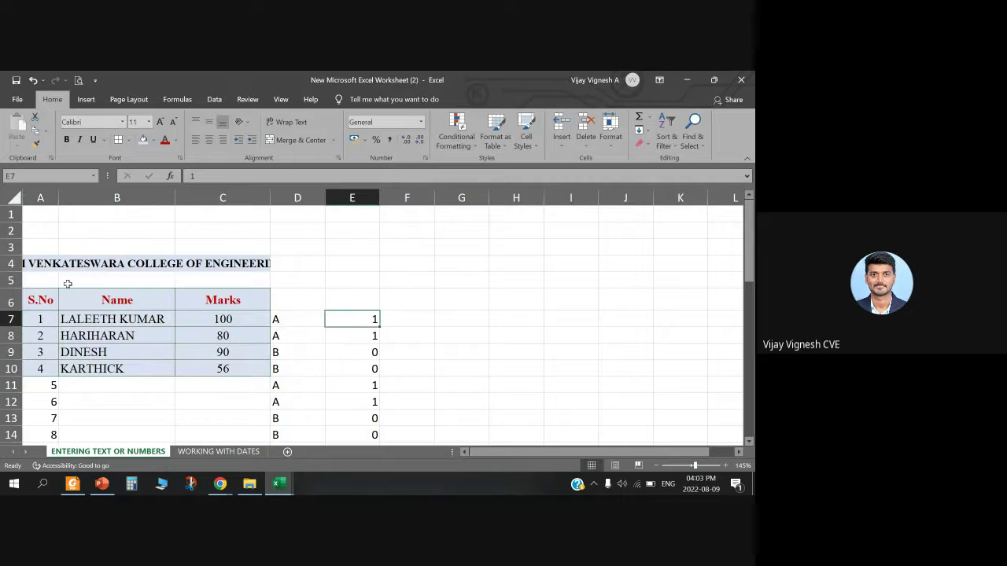
{"action": "left_click_drag", "start_coordinate": [44, 266], "coordinate": [367, 262]}
{"action": "left_click", "coordinate": [287, 141]}
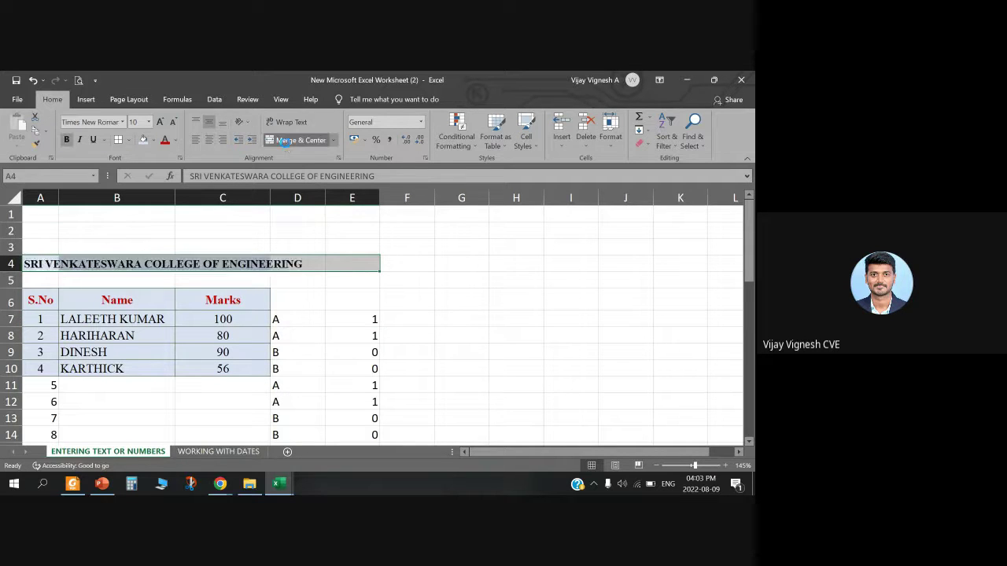
- Check the Marks header, the last mark 56, grade A and its pattern value
{"action": "left_click", "coordinate": [213, 298]}
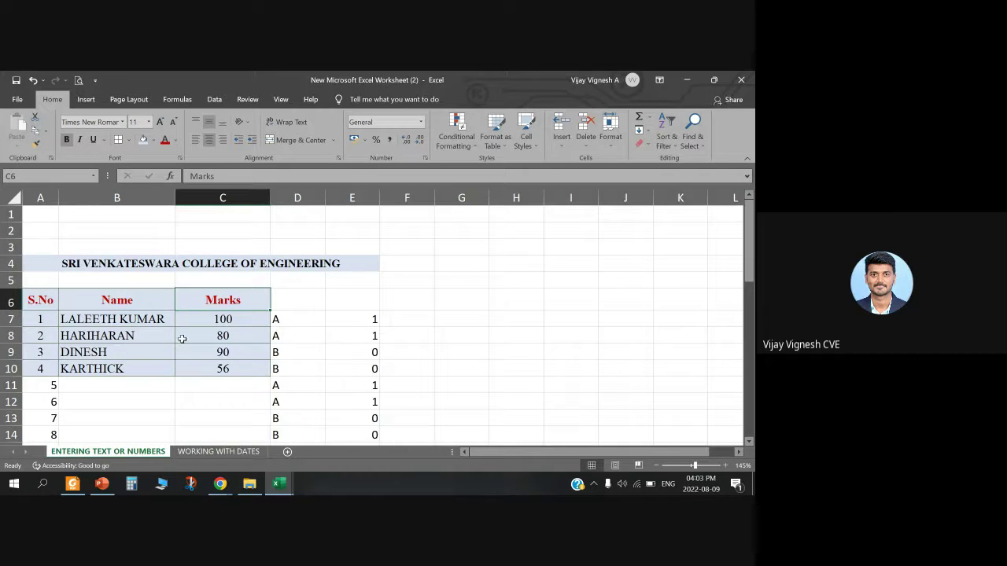
{"action": "left_click", "coordinate": [206, 367]}
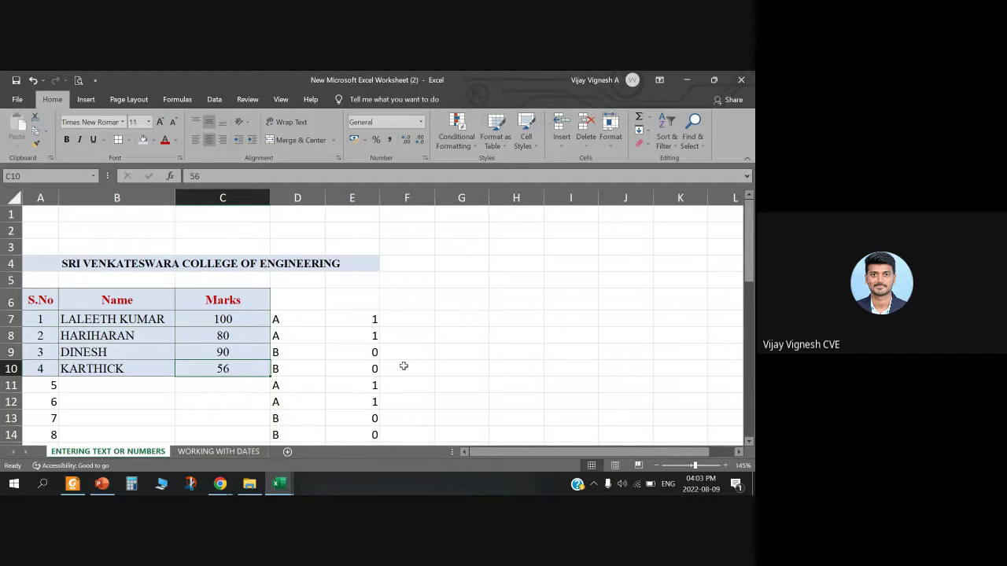
{"action": "left_click", "coordinate": [302, 313]}
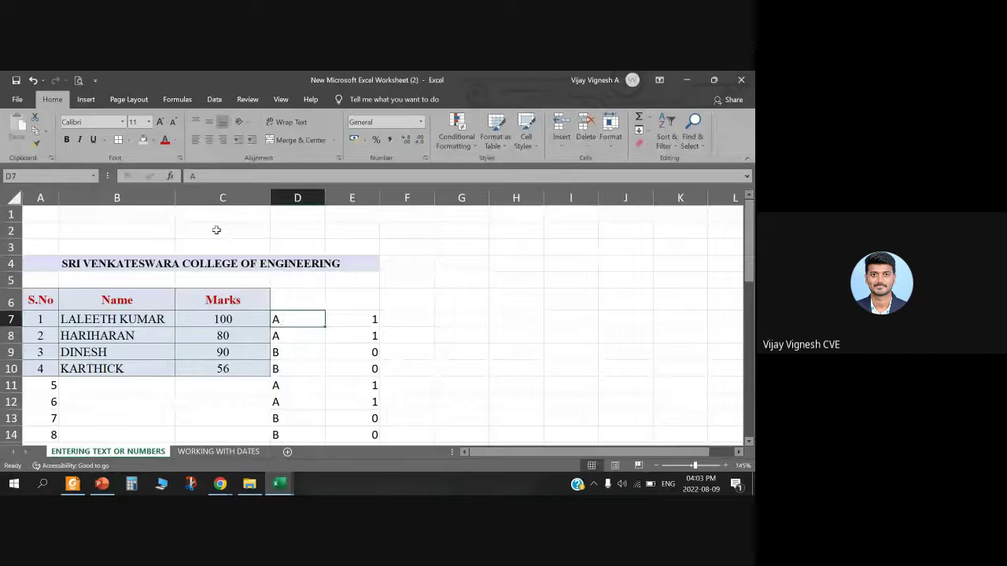
{"action": "key", "text": "Right"}
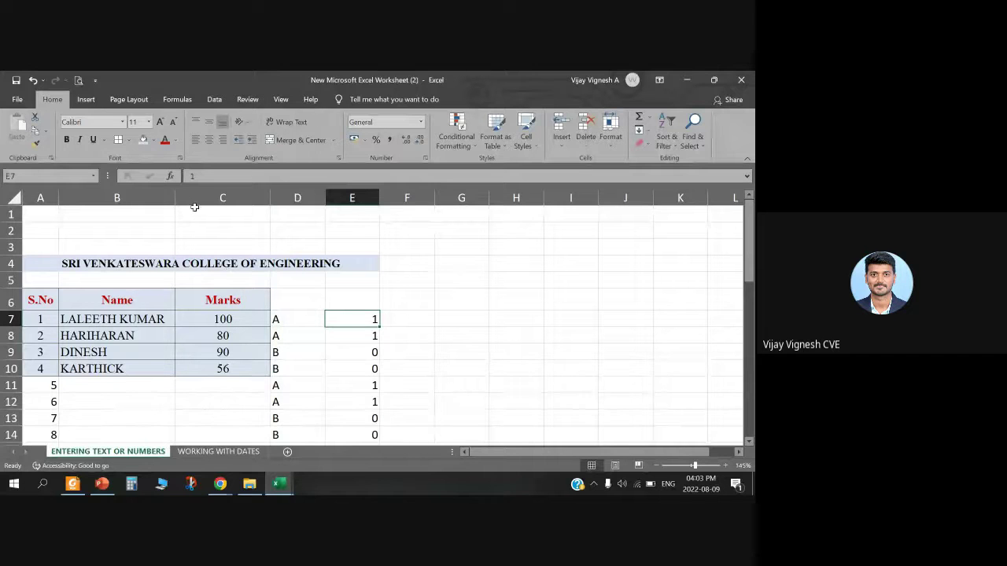
{"action": "left_click", "coordinate": [154, 412]}
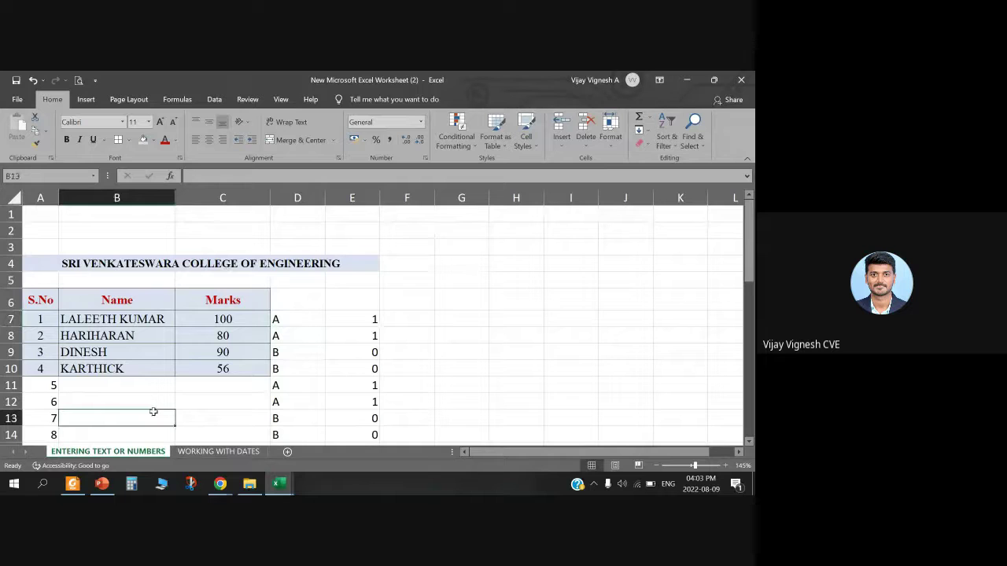
{"action": "type", "text": "="}
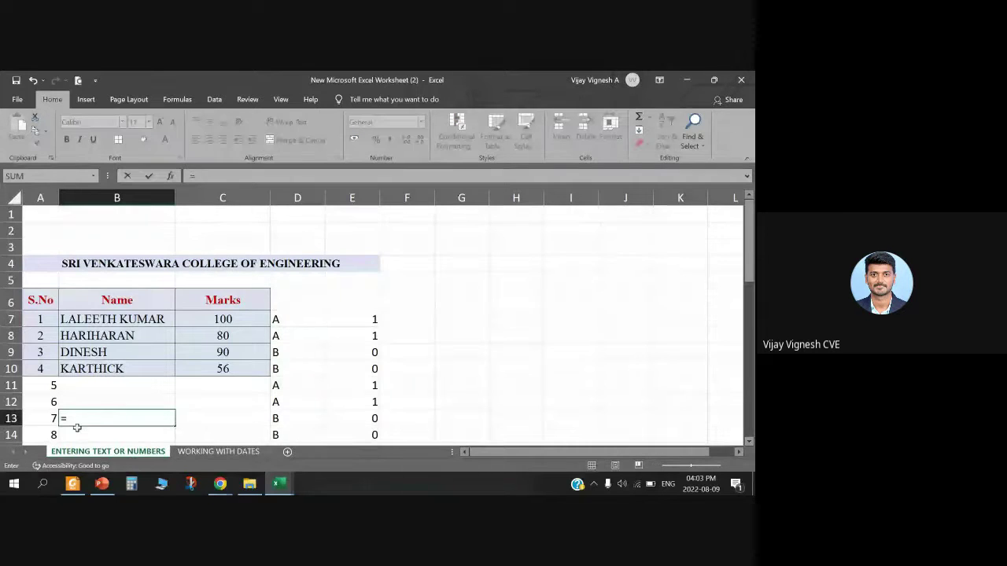
{"action": "scroll", "coordinate": [77, 427], "scroll_direction": "down", "scroll_amount": 1}
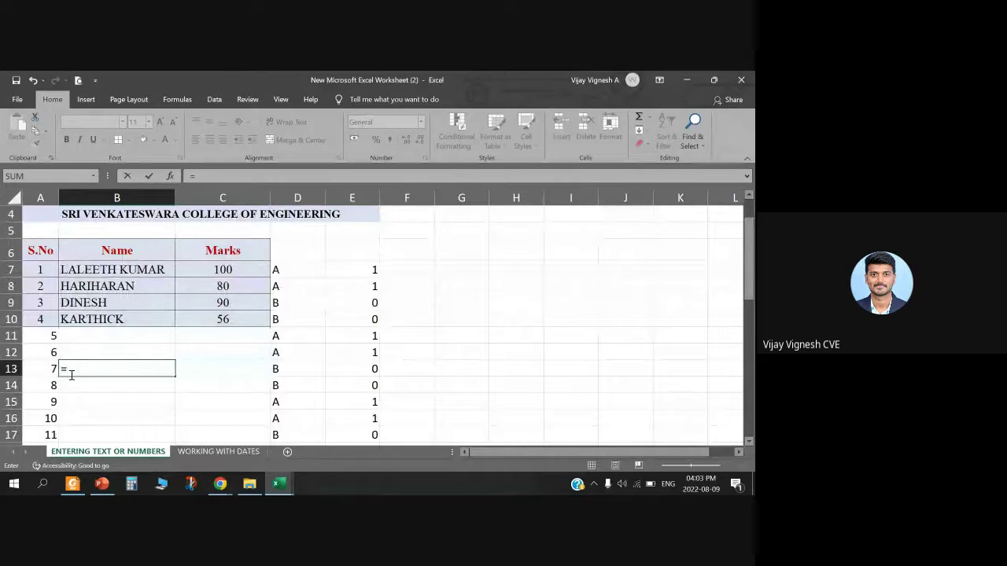
{"action": "type", "text": "SUM"}
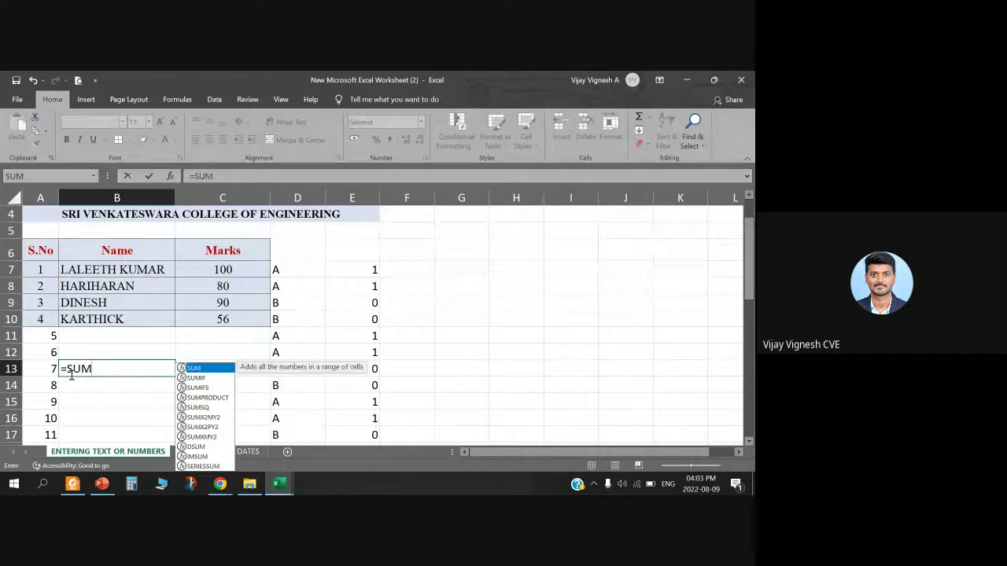
{"action": "key", "text": "BackSpace"}
{"action": "key", "text": "BackSpace"}
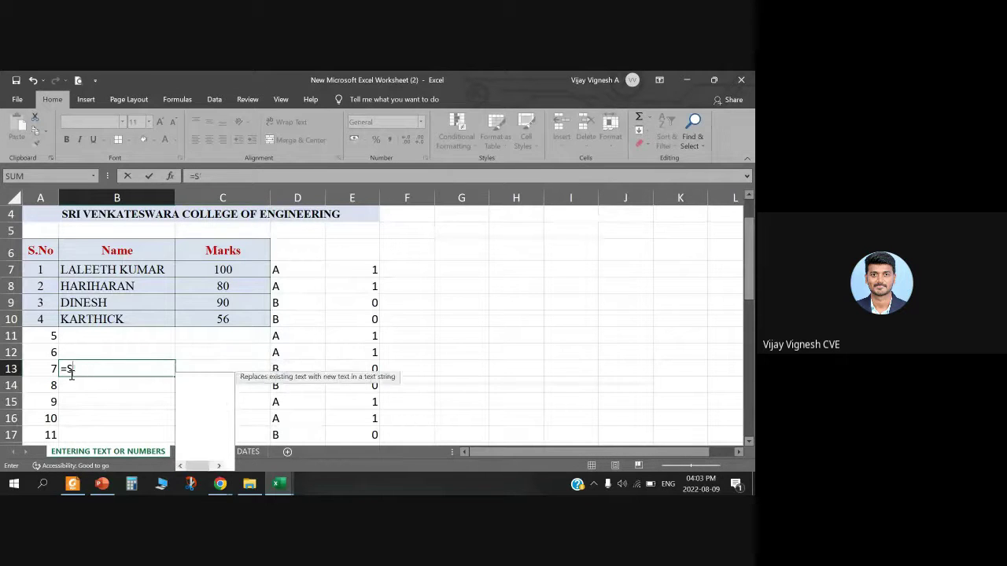
{"action": "key", "text": "BackSpace"}
{"action": "key", "text": "BackSpace"}
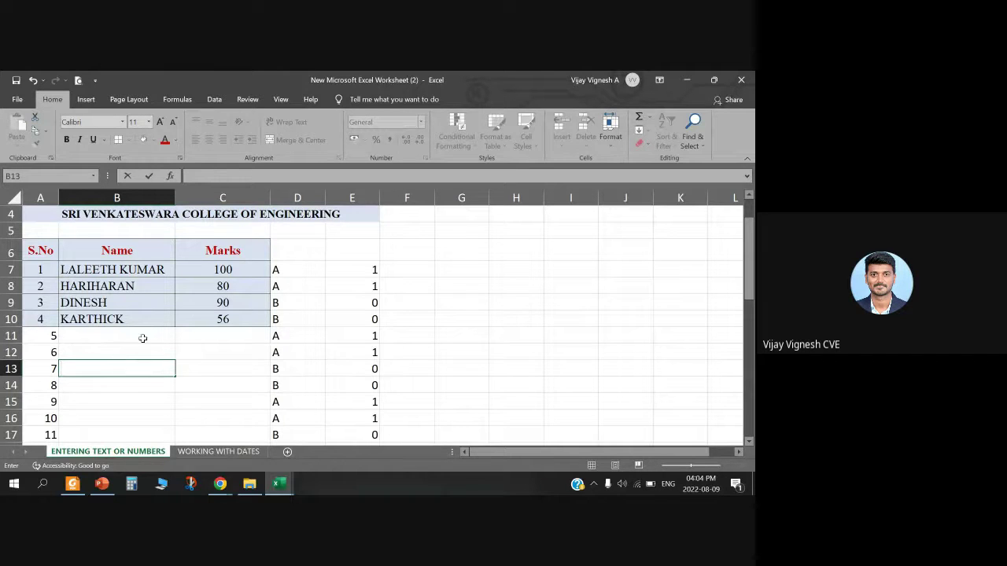
{"action": "key", "text": "Escape"}
{"action": "scroll", "coordinate": [150, 364], "scroll_direction": "up", "scroll_amount": 1}
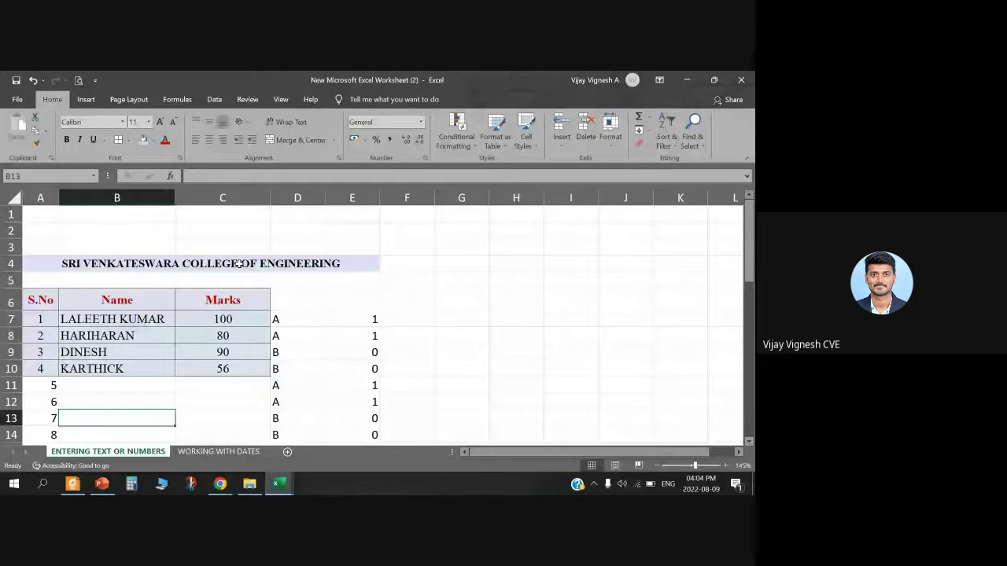
- Enter =SUM(C7+C8) in F5 to total the marks 100 and 80
{"action": "left_click", "coordinate": [406, 280]}
{"action": "type", "text": "="}
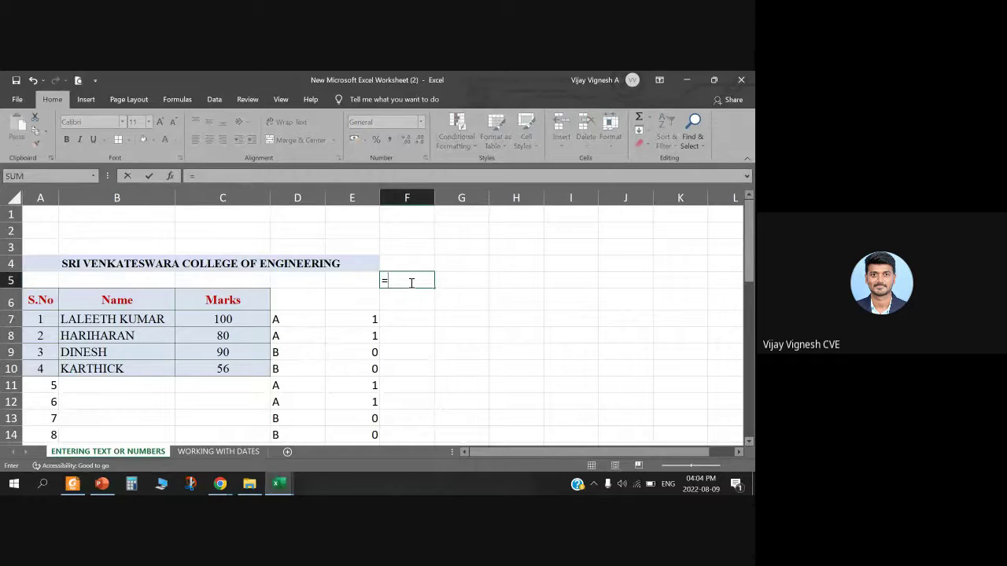
{"action": "type", "text": "SUM("}
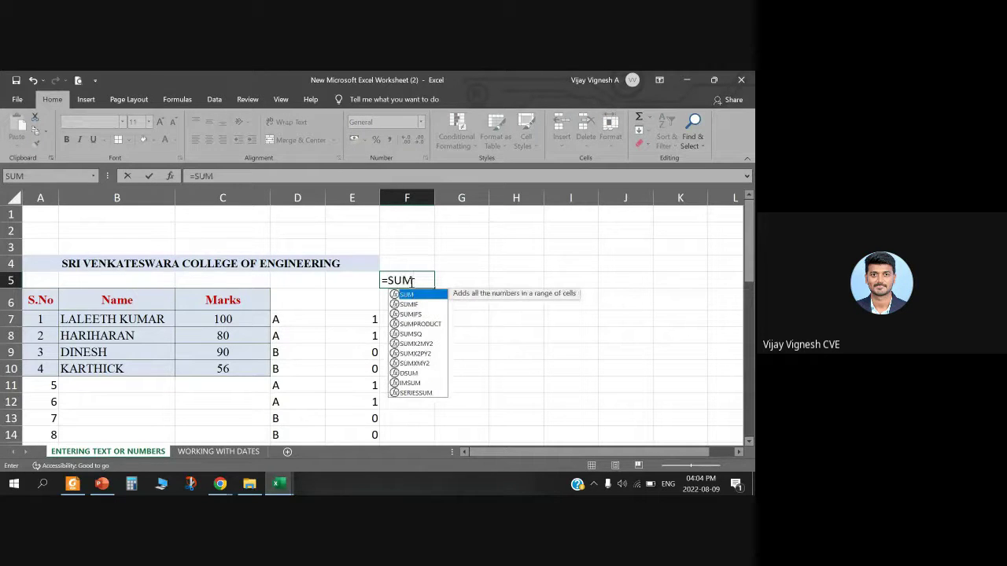
{"action": "left_click", "coordinate": [236, 322]}
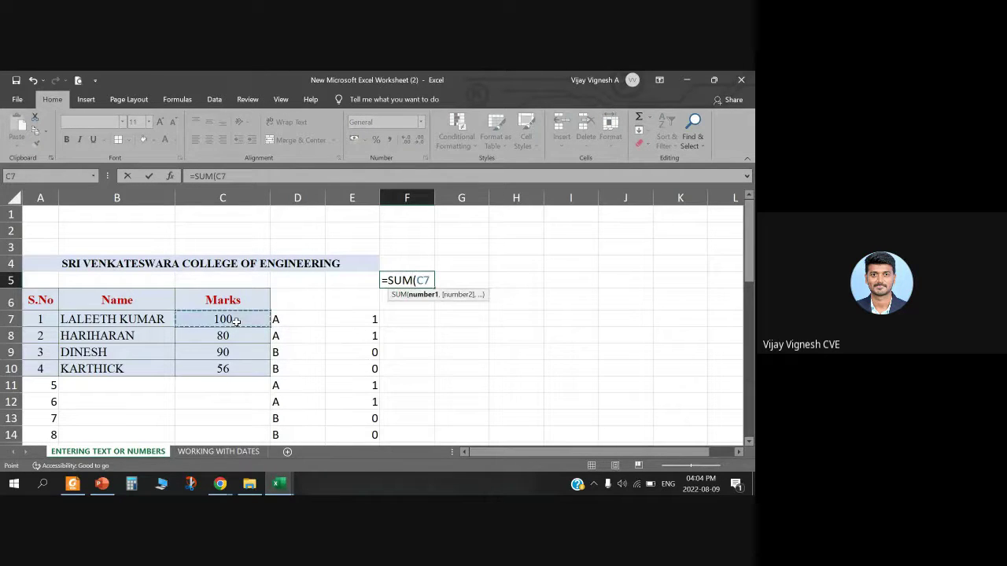
{"action": "type", "text": "+"}
{"action": "left_click", "coordinate": [222, 335]}
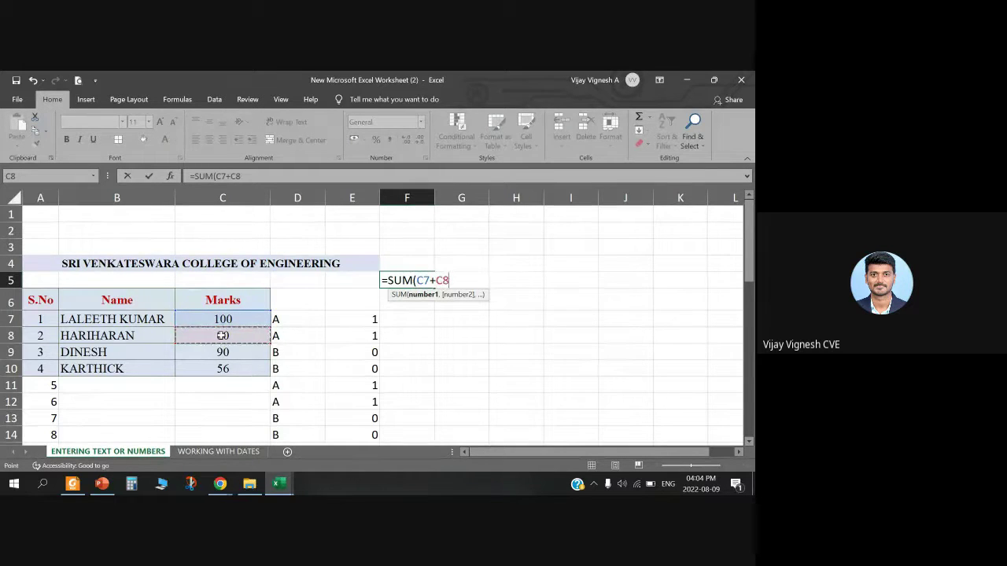
{"action": "type", "text": ")"}
{"action": "key", "text": "Return"}
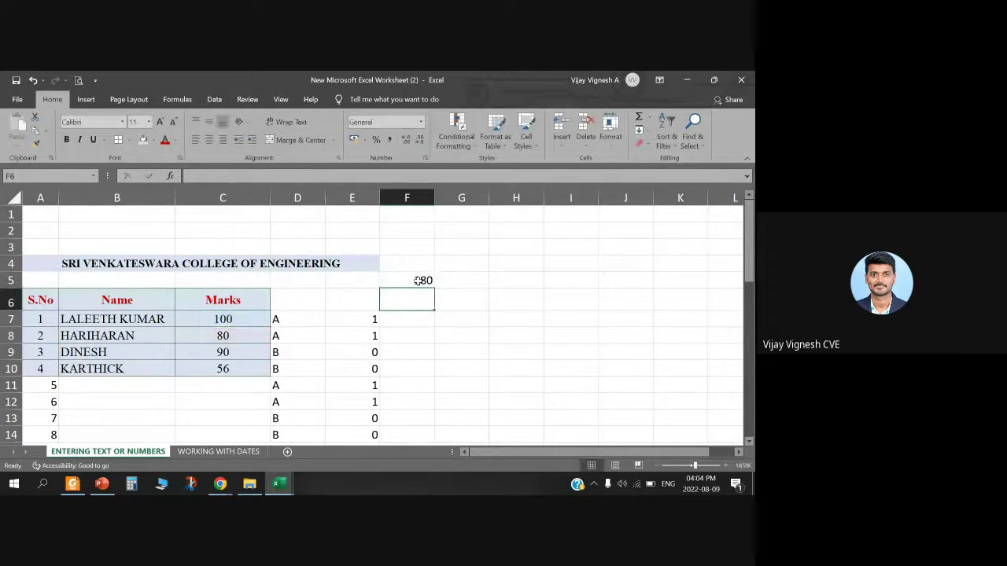
- Verify the 180 total against the status-bar sum of C7:C8 and inspect the F5 formula
{"action": "left_click", "coordinate": [420, 282]}
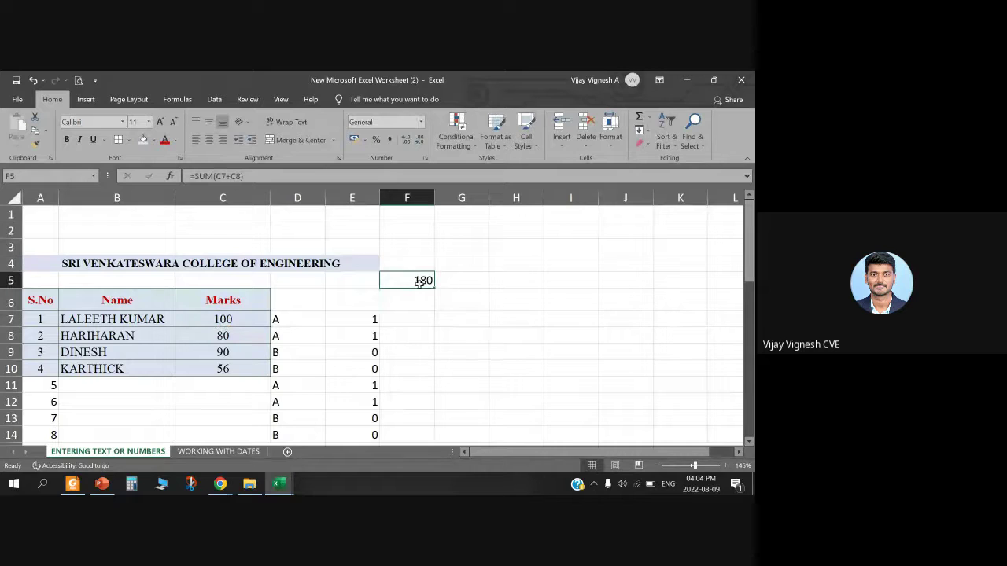
{"action": "left_click", "coordinate": [236, 318]}
{"action": "left_click_drag", "start_coordinate": [236, 329], "coordinate": [236, 335]}
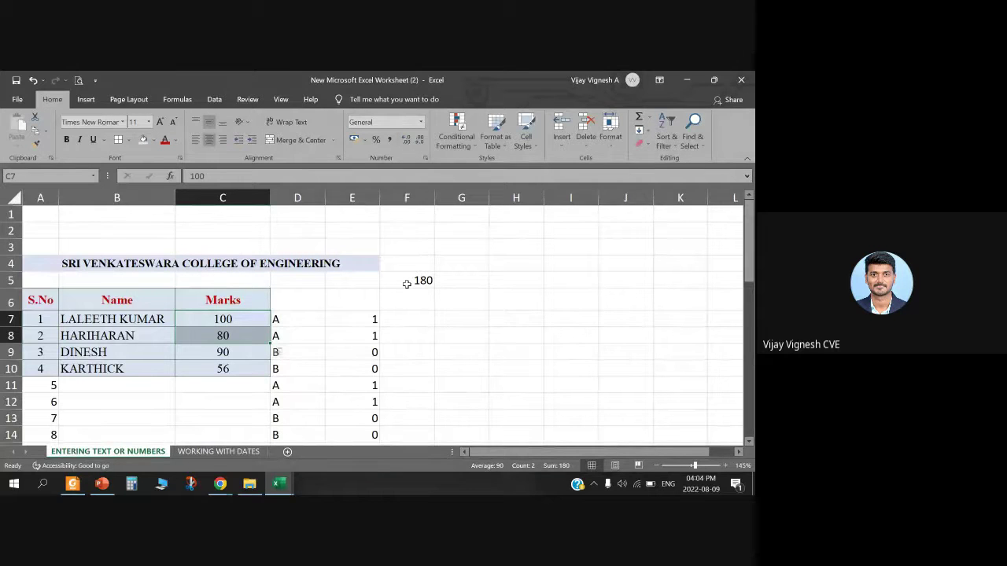
{"action": "left_click", "coordinate": [406, 283]}
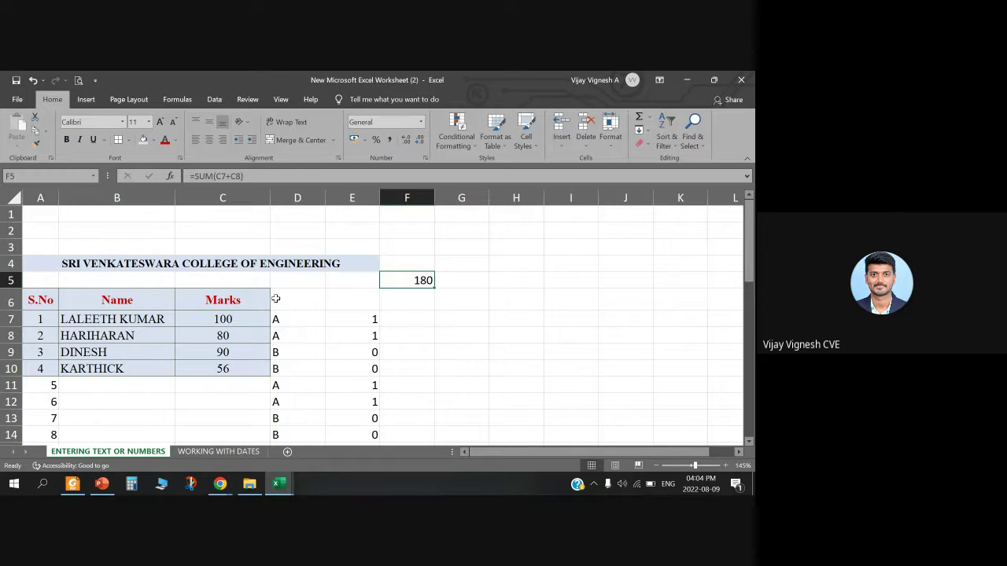
{"action": "key", "text": "F2"}
- Leave F5 unchanged and switch to the WORKING WITH DATES sheet
{"action": "left_click", "coordinate": [494, 338]}
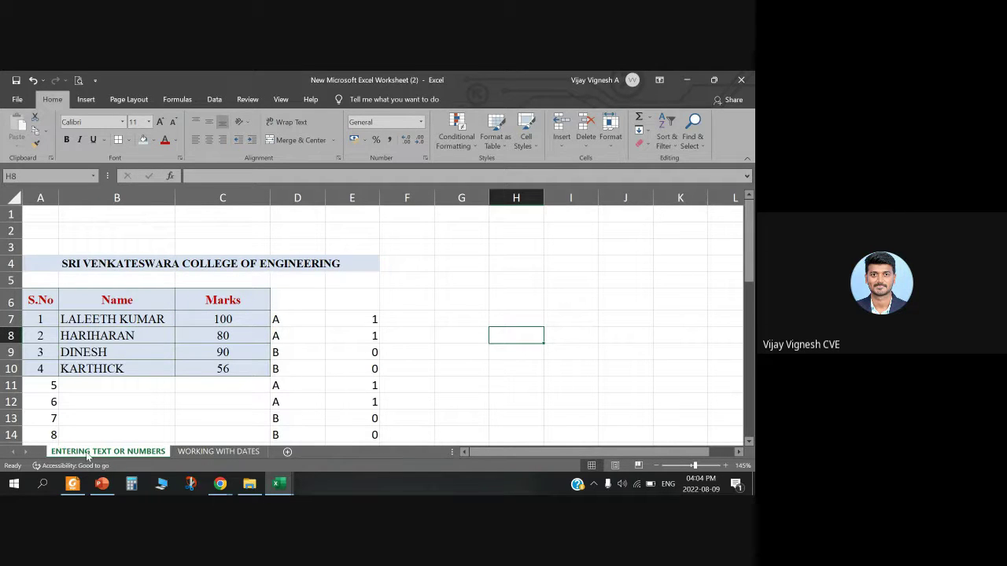
{"action": "scroll", "coordinate": [59, 369], "scroll_direction": "down", "scroll_amount": 1}
{"action": "scroll", "coordinate": [59, 368], "scroll_direction": "down", "scroll_amount": 1}
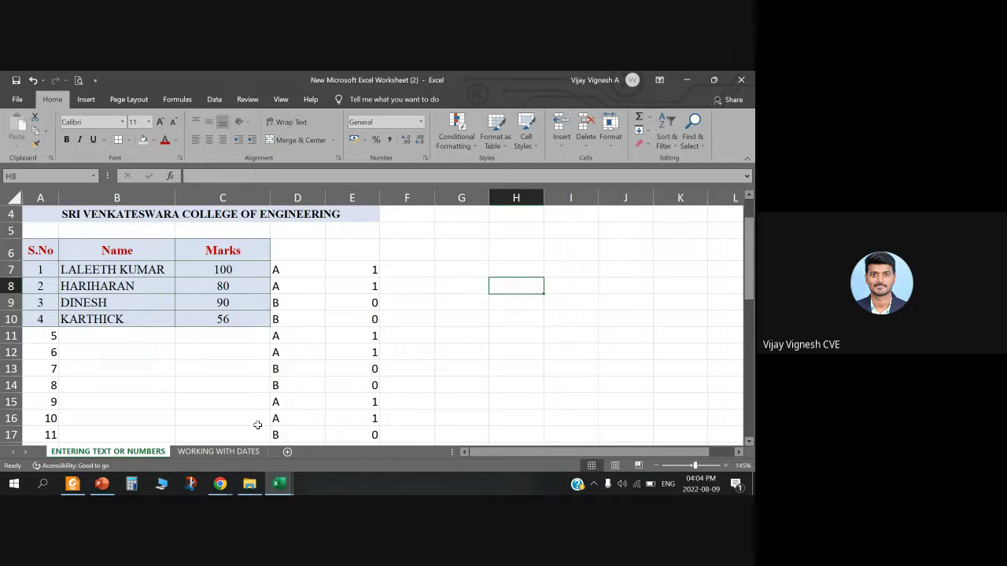
{"action": "scroll", "coordinate": [260, 299], "scroll_direction": "up", "scroll_amount": 3}
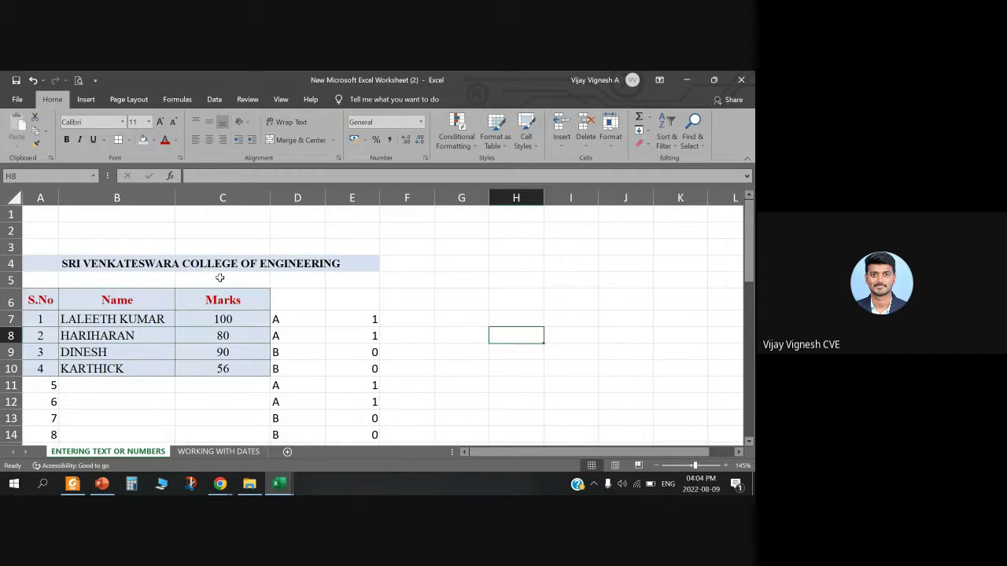
{"action": "left_click", "coordinate": [229, 247]}
{"action": "left_click", "coordinate": [560, 350]}
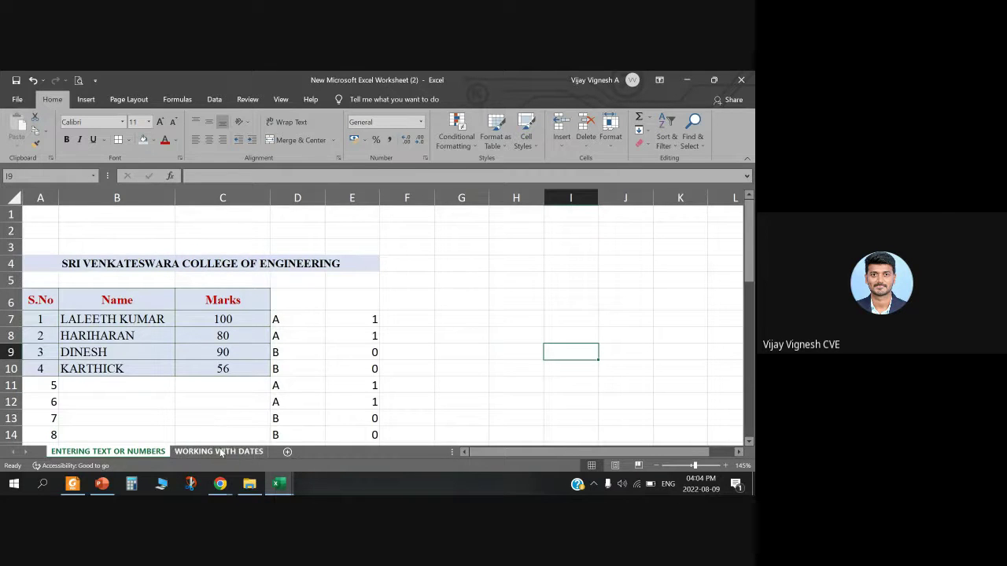
{"action": "left_click", "coordinate": [220, 452]}
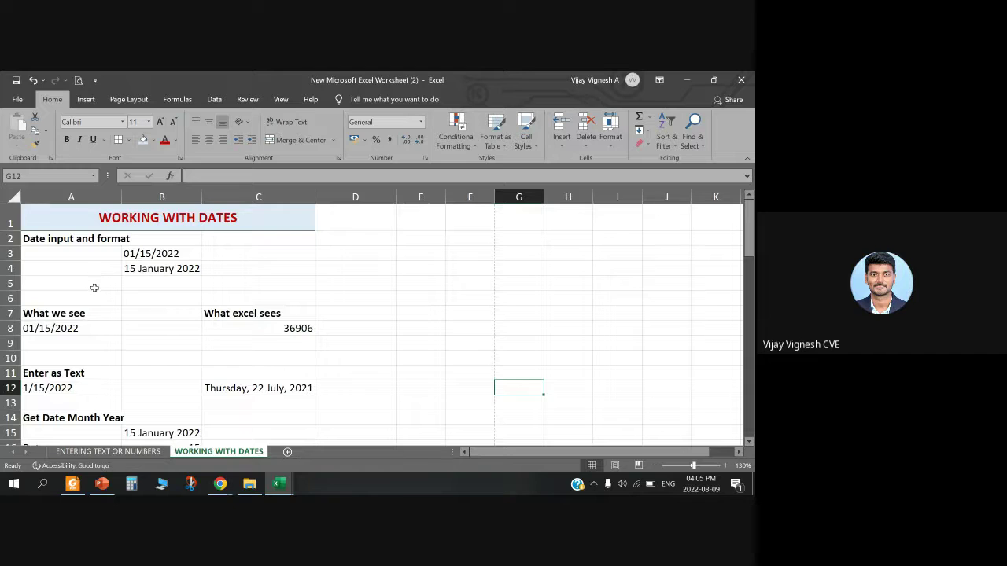
- Switch back to the WORKING WITH DATES workbook from the taskbar
{"action": "scroll", "coordinate": [92, 288], "scroll_direction": "up", "scroll_amount": 1, "text": "ctrl"}
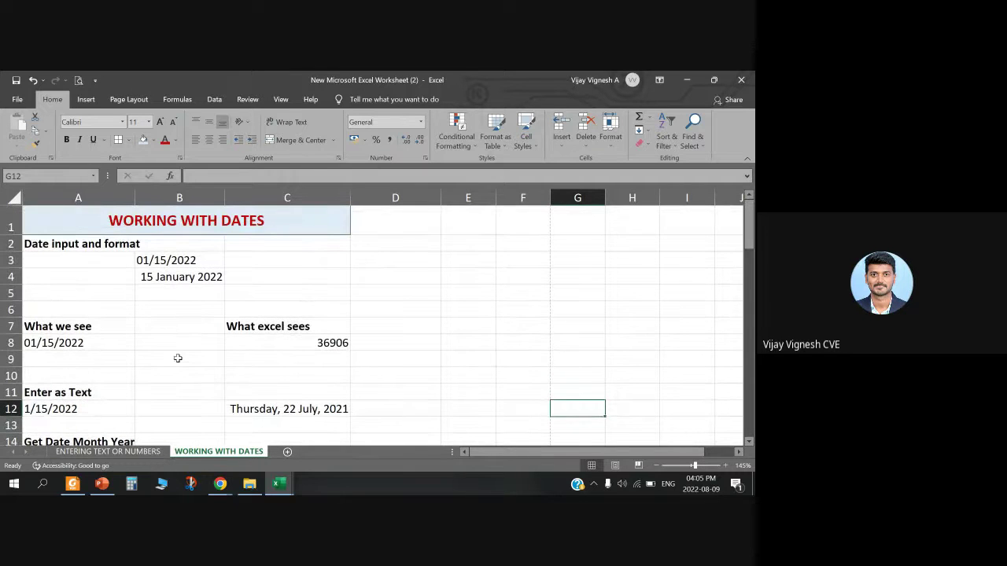
{"action": "left_click", "coordinate": [233, 488]}
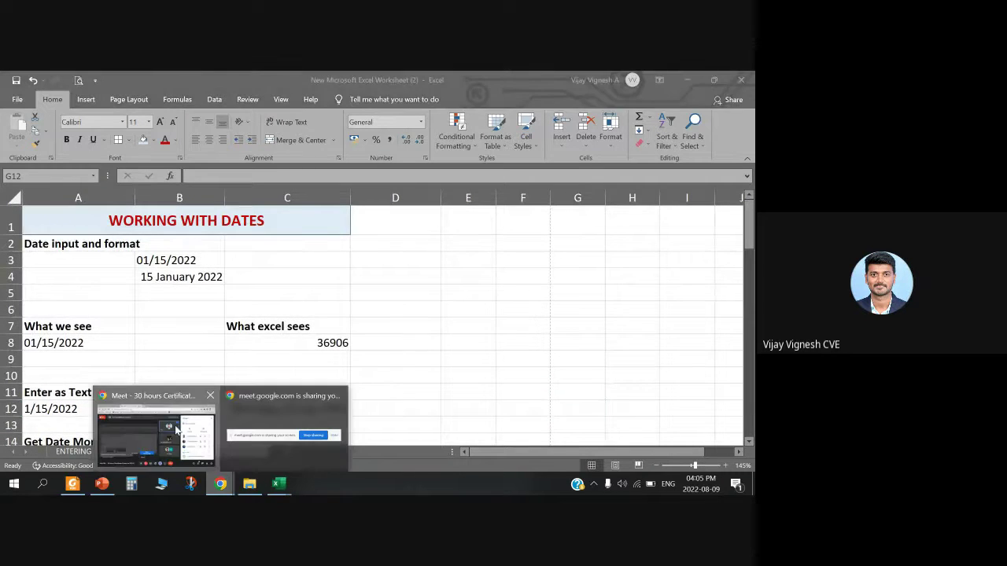
{"action": "left_click", "coordinate": [156, 429]}
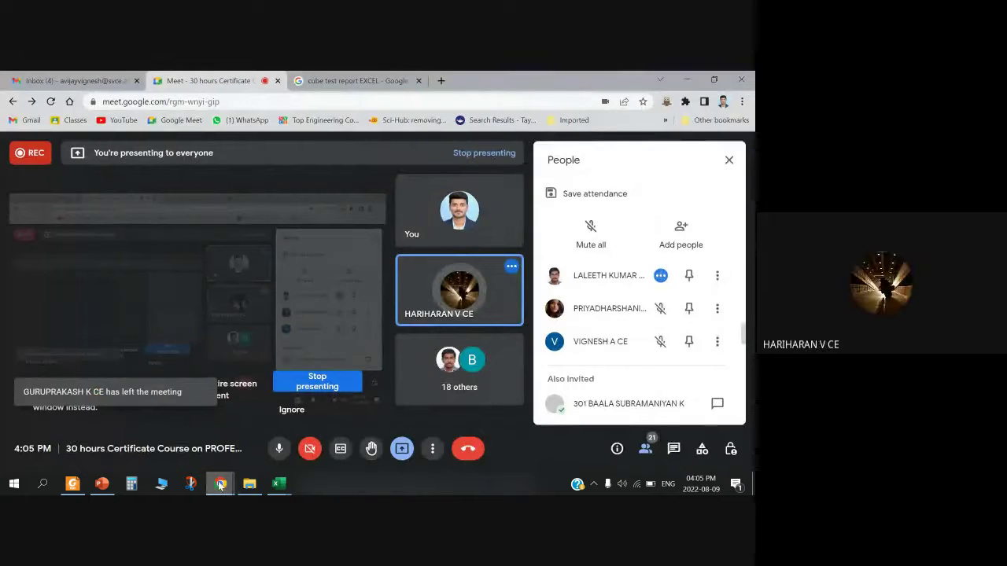
{"action": "left_click", "coordinate": [278, 483]}
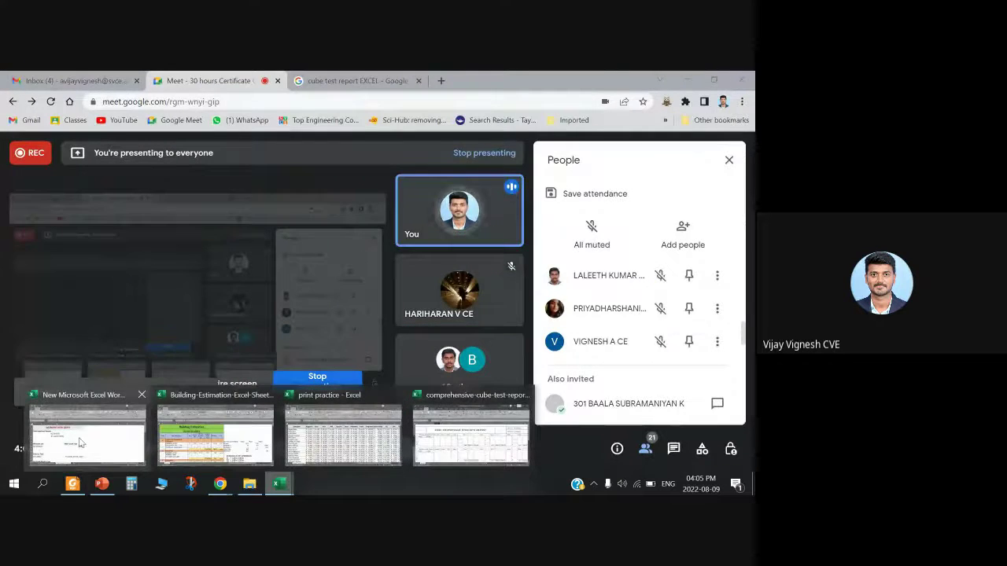
{"action": "left_click", "coordinate": [87, 433]}
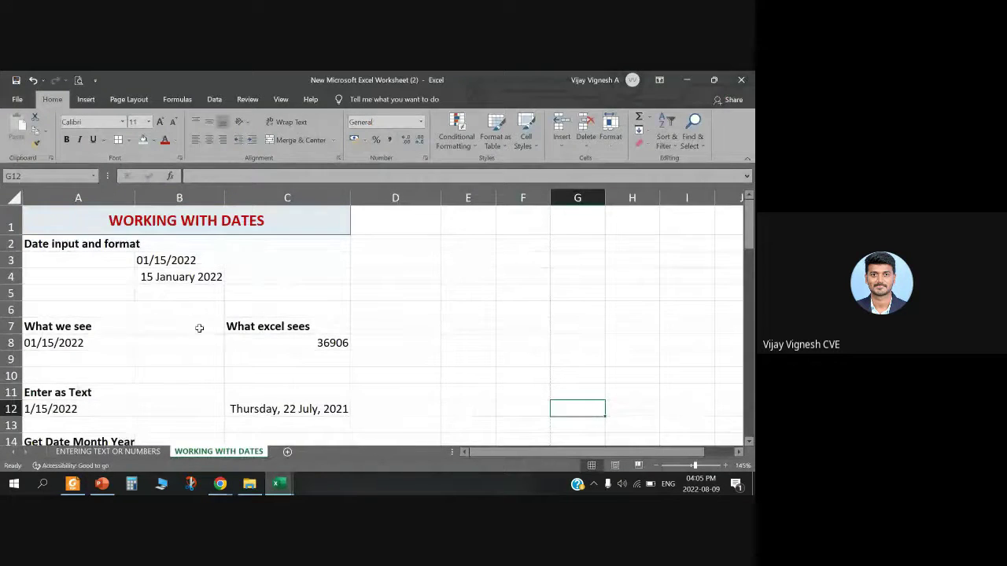
- Type 08/08/2022 into cell E5 and confirm the entry
{"action": "left_click", "coordinate": [169, 313]}
{"action": "left_click", "coordinate": [117, 309]}
{"action": "left_click", "coordinate": [140, 288]}
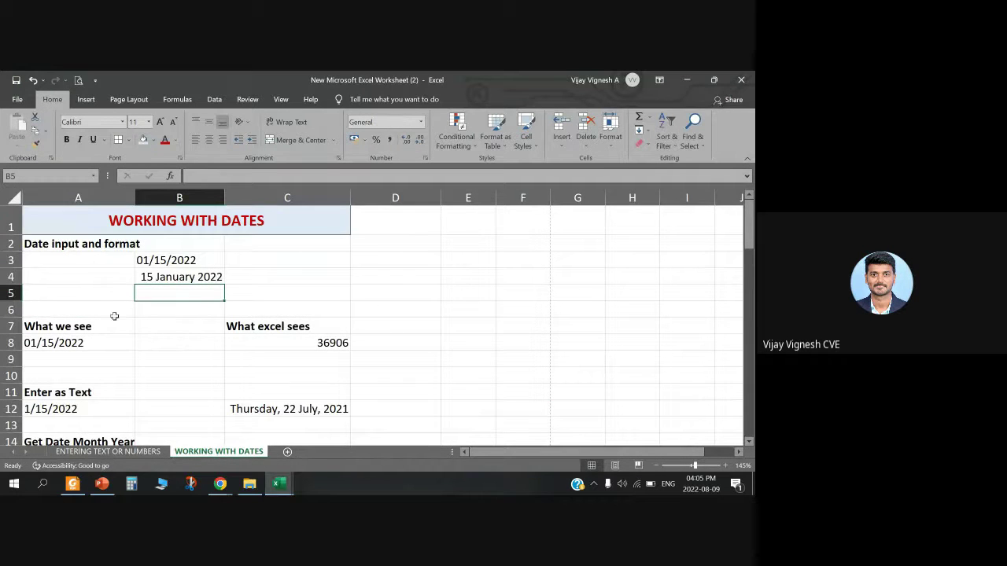
{"action": "left_click", "coordinate": [264, 300]}
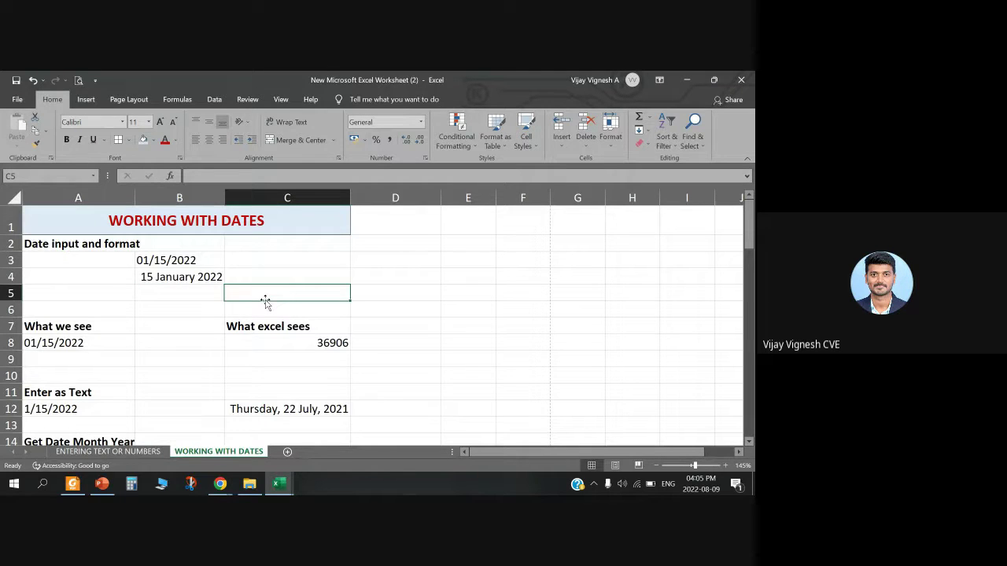
{"action": "key", "text": "Right"}
{"action": "key", "text": "Right"}
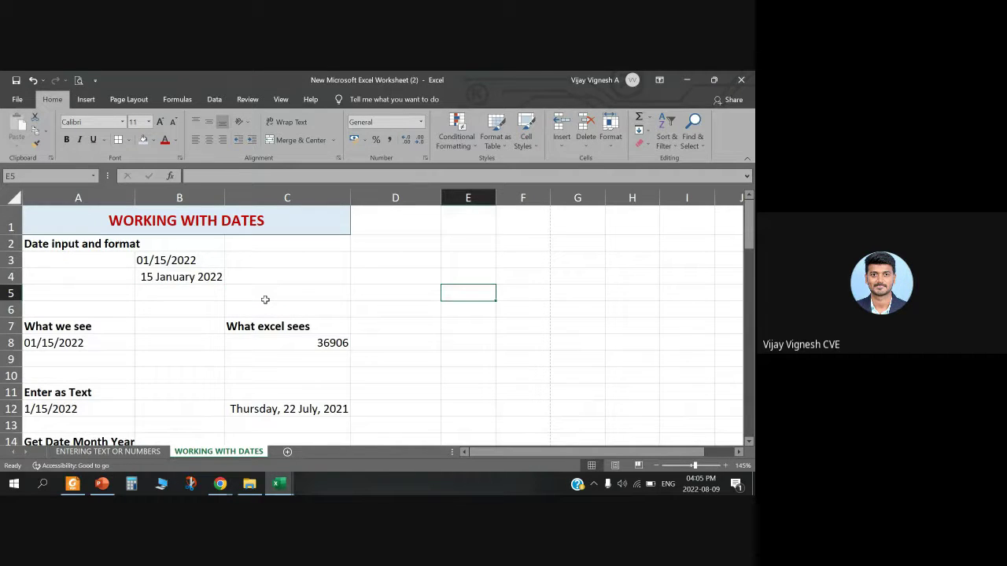
{"action": "type", "text": "08"}
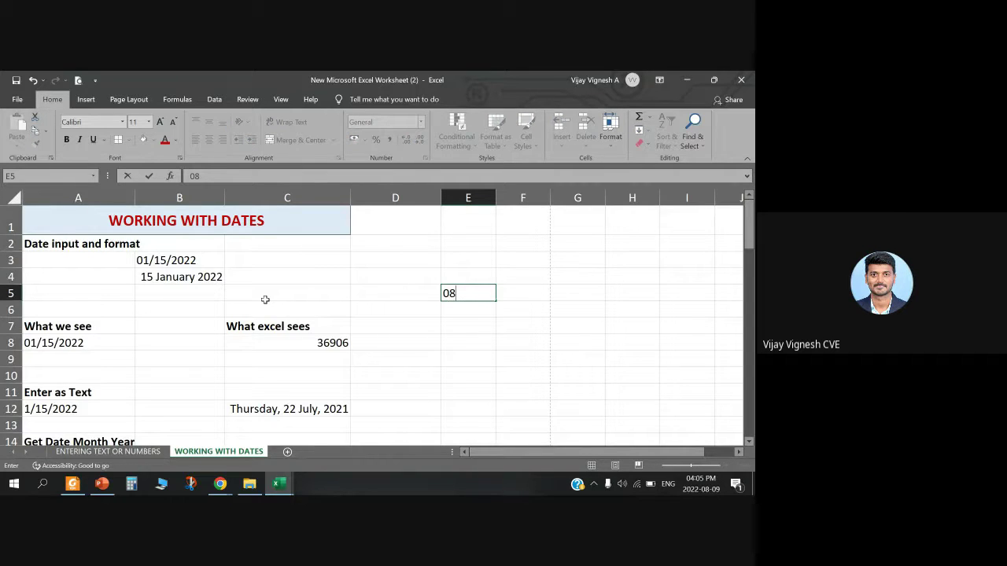
{"action": "type", "text": "/08/2022"}
{"action": "key", "text": "Return"}
{"action": "left_click", "coordinate": [494, 291]}
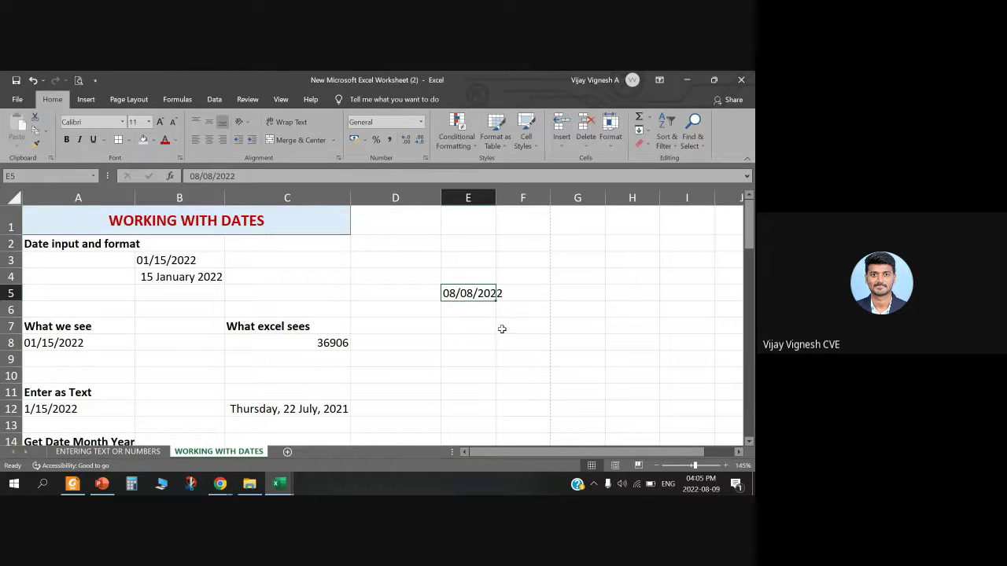
{"action": "left_click", "coordinate": [475, 313]}
- Type 5 JULY 2022 into D3 so Excel stores it as the date 05-Jul-22
{"action": "left_click", "coordinate": [455, 296]}
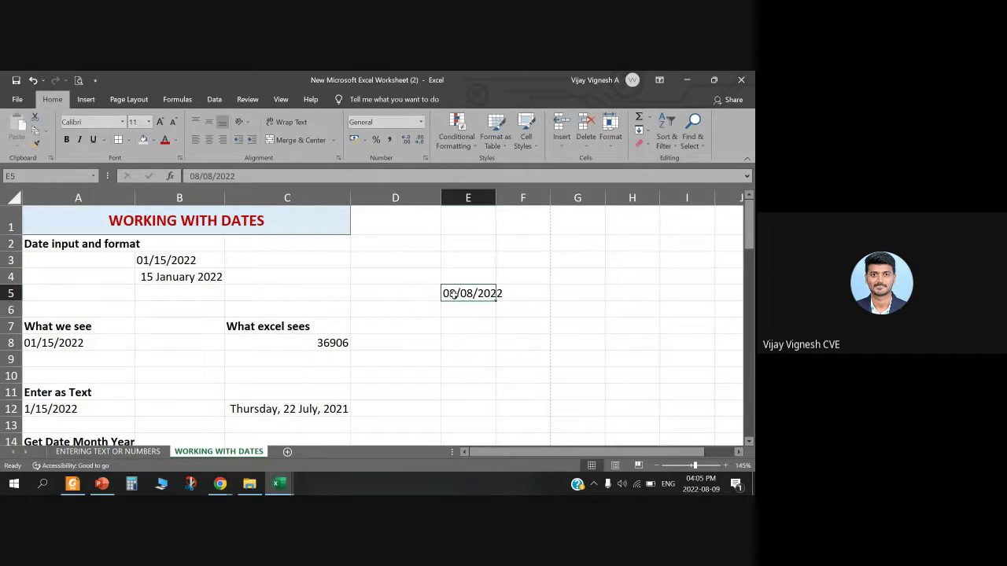
{"action": "left_click", "coordinate": [401, 262]}
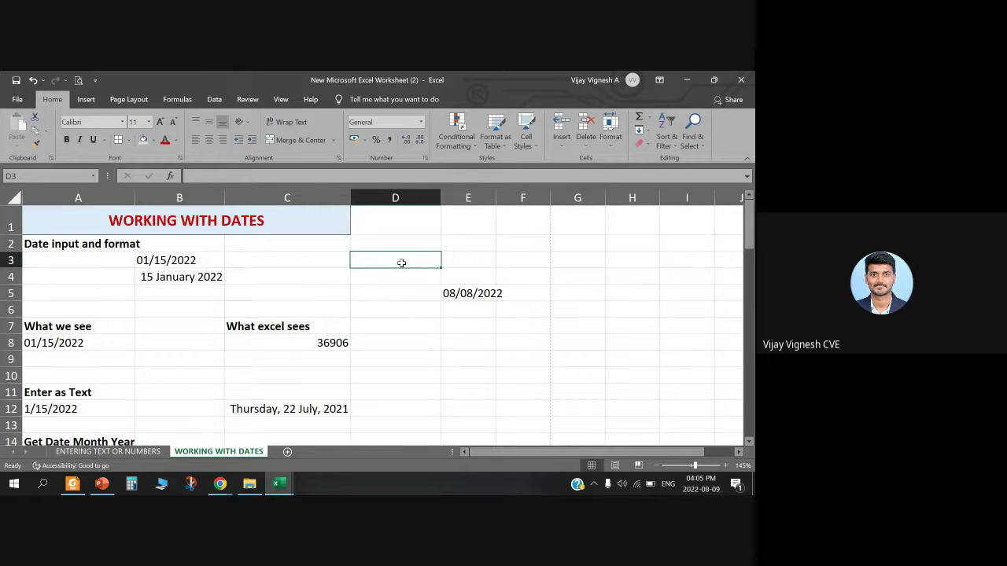
{"action": "type", "text": "5"}
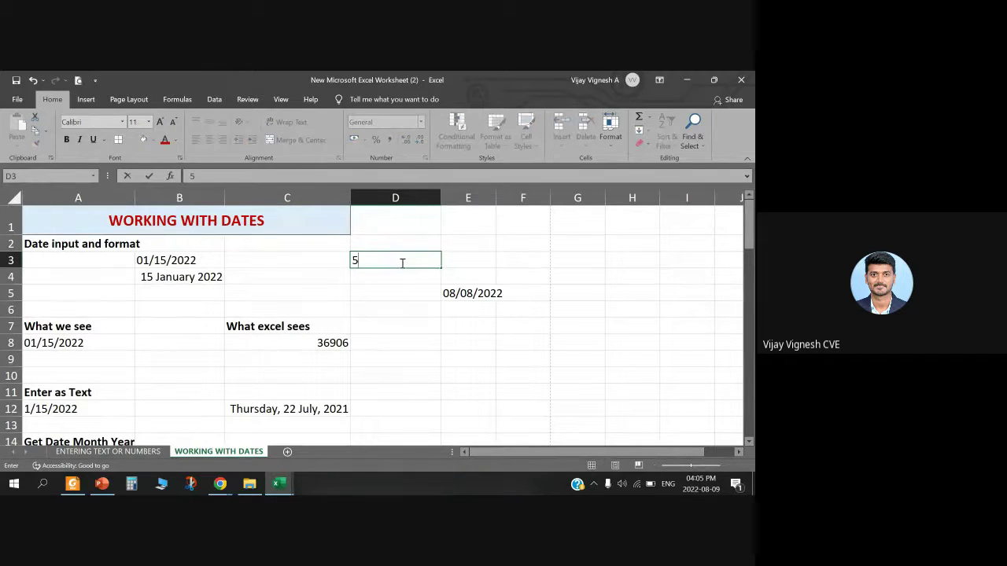
{"action": "type", "text": " JULY 2022"}
{"action": "key", "text": "Return"}
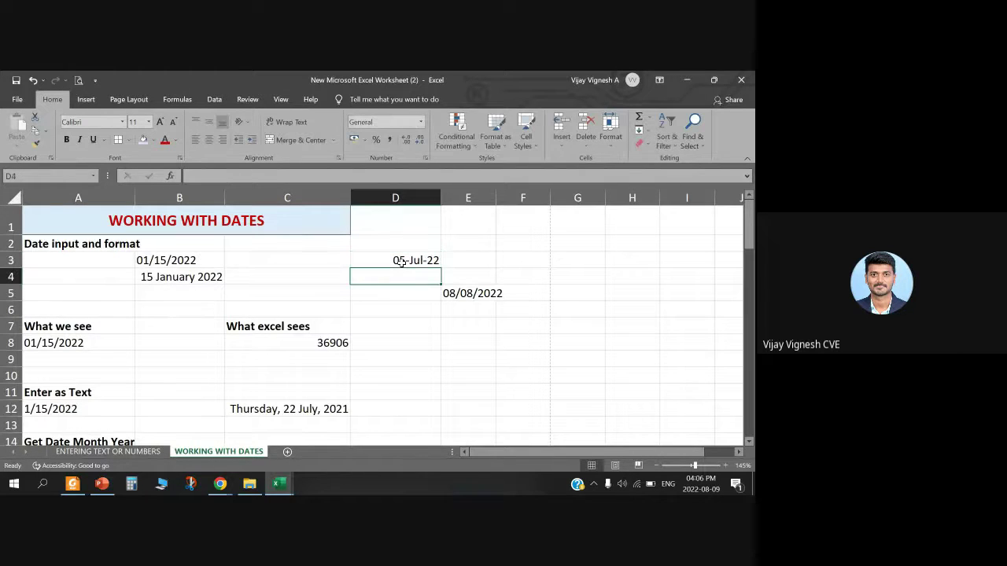
{"action": "left_click", "coordinate": [401, 262]}
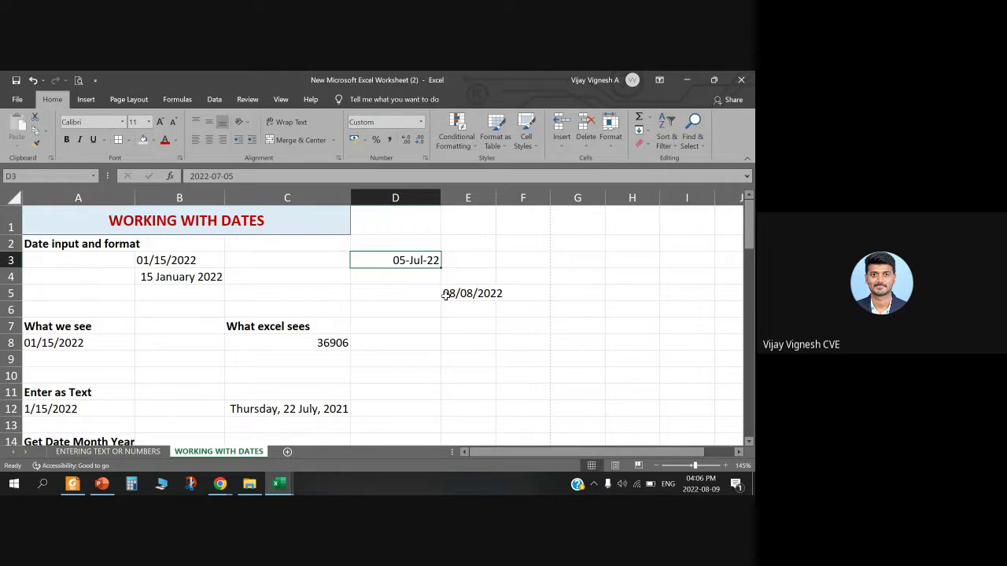
- Apply the 14-03-12 Date type to D3 so it reads 05-07-22
{"action": "right_click", "coordinate": [393, 262]}
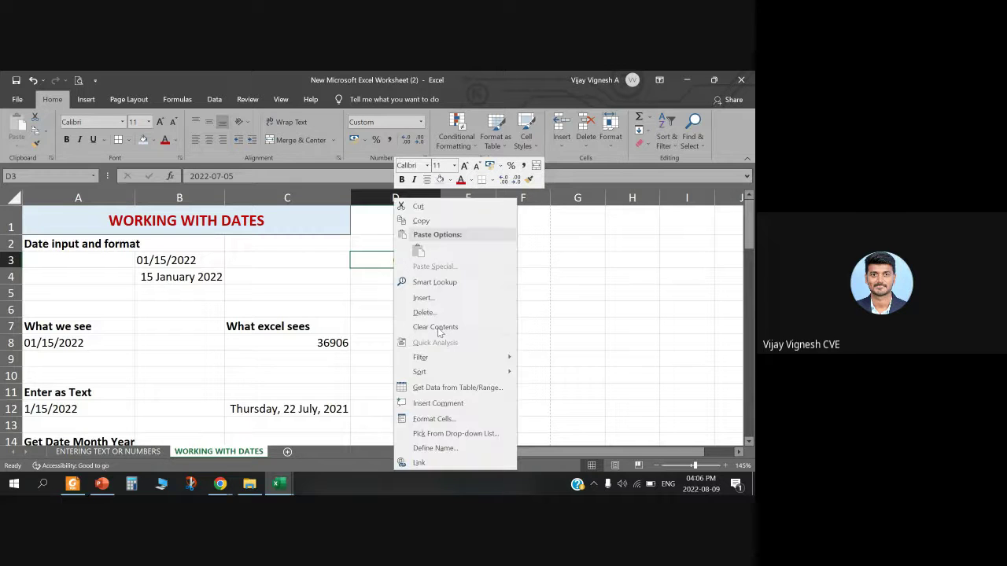
{"action": "left_click", "coordinate": [437, 419]}
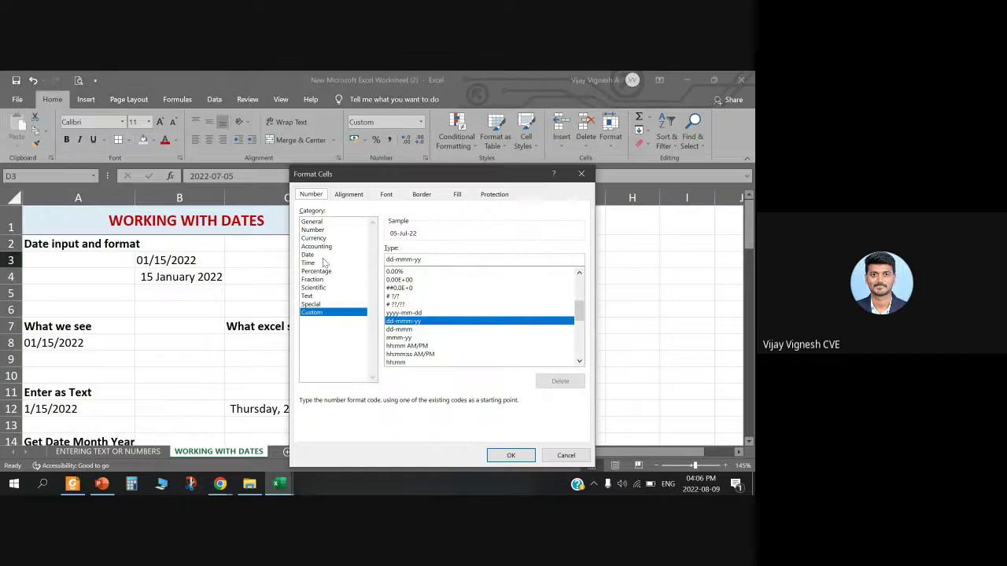
{"action": "left_click", "coordinate": [317, 264]}
{"action": "left_click", "coordinate": [314, 256]}
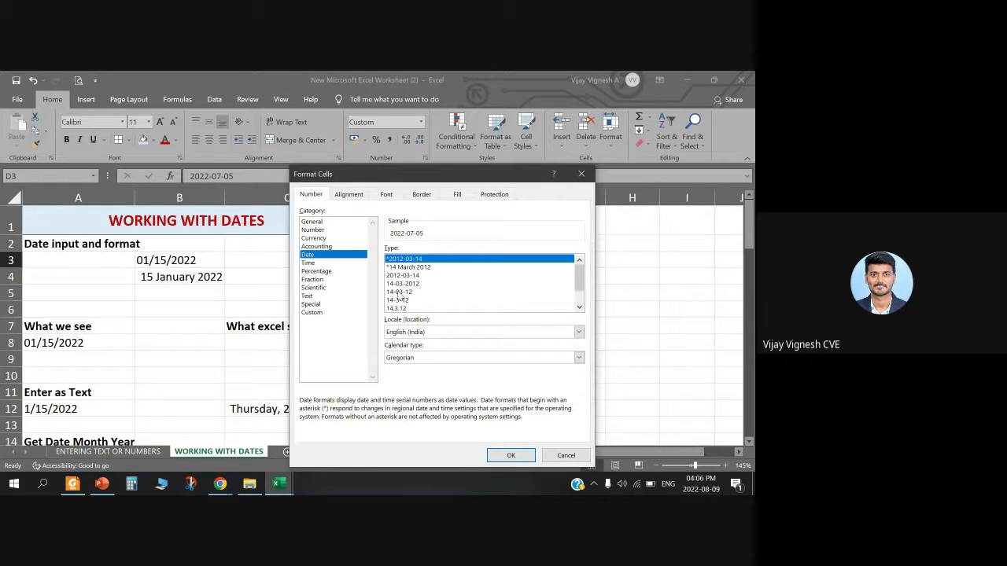
{"action": "left_click", "coordinate": [397, 291]}
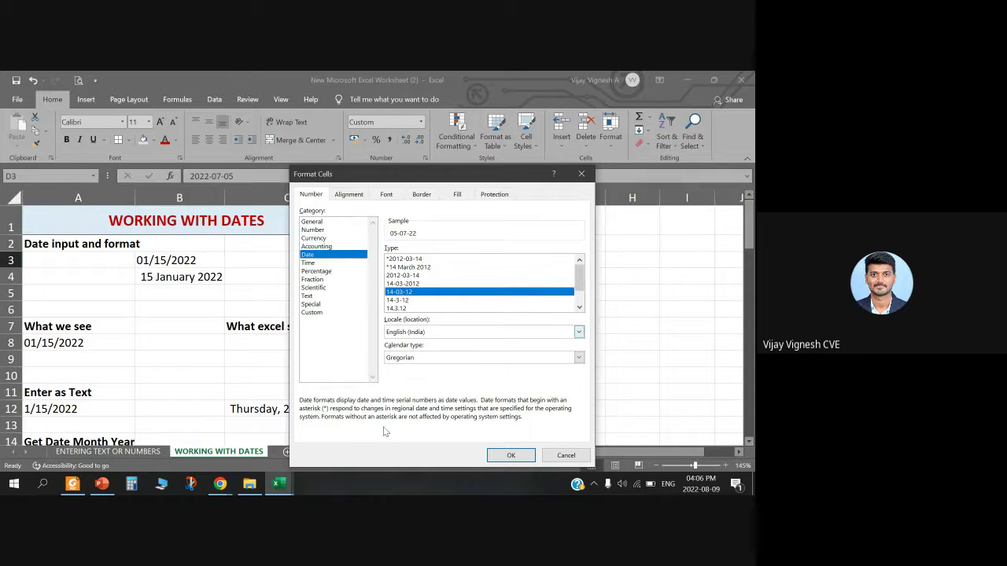
{"action": "left_click_drag", "start_coordinate": [417, 174], "coordinate": [399, 147]}
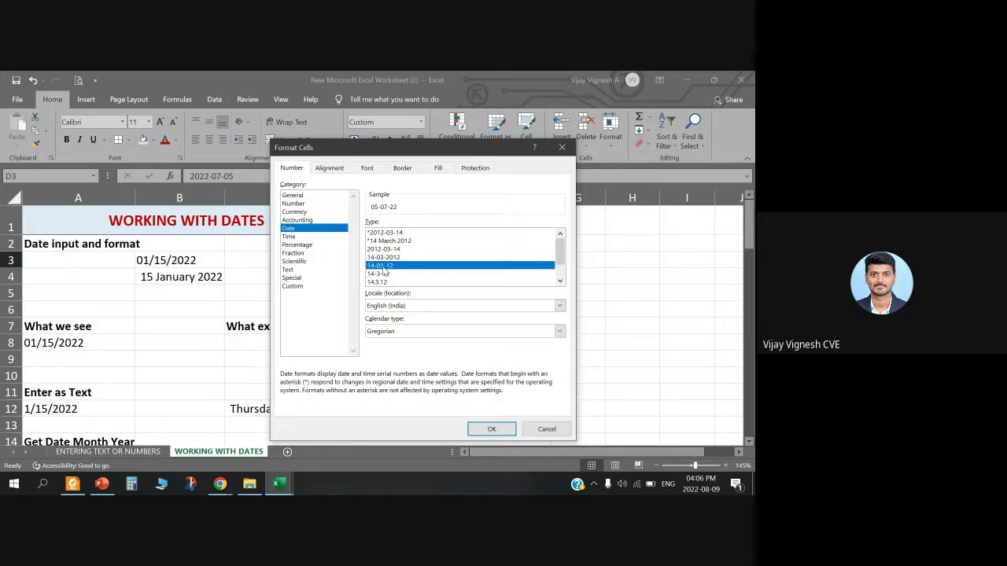
{"action": "left_click", "coordinate": [492, 429]}
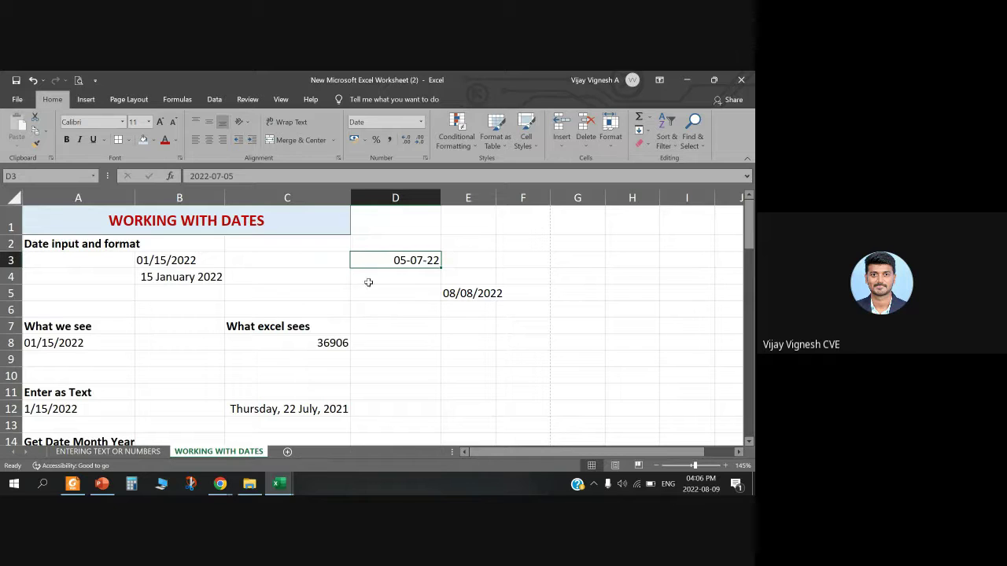
{"action": "left_click", "coordinate": [472, 293]}
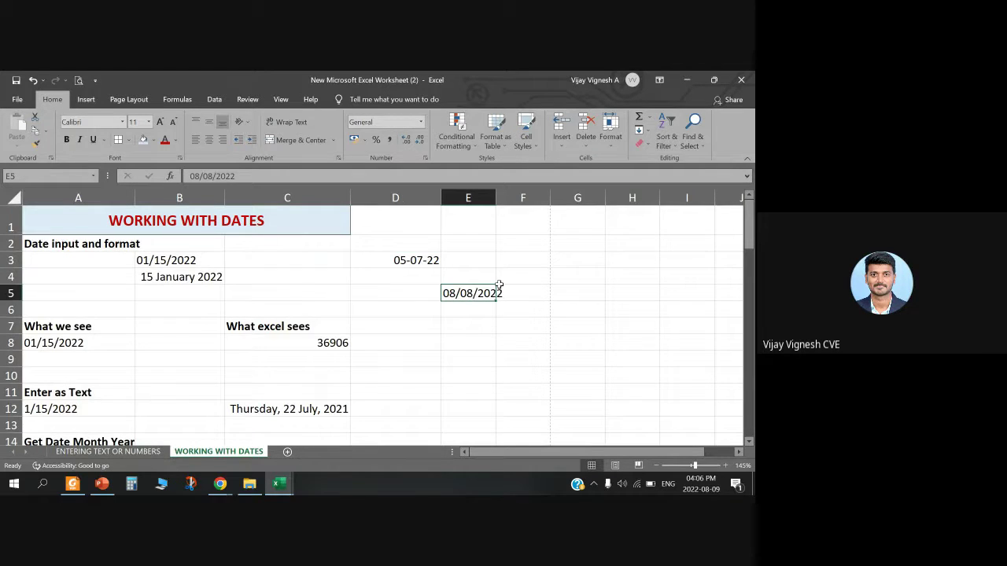
- Give E5 a Date number format while it still displays 08/08/2022
{"action": "right_click", "coordinate": [460, 295]}
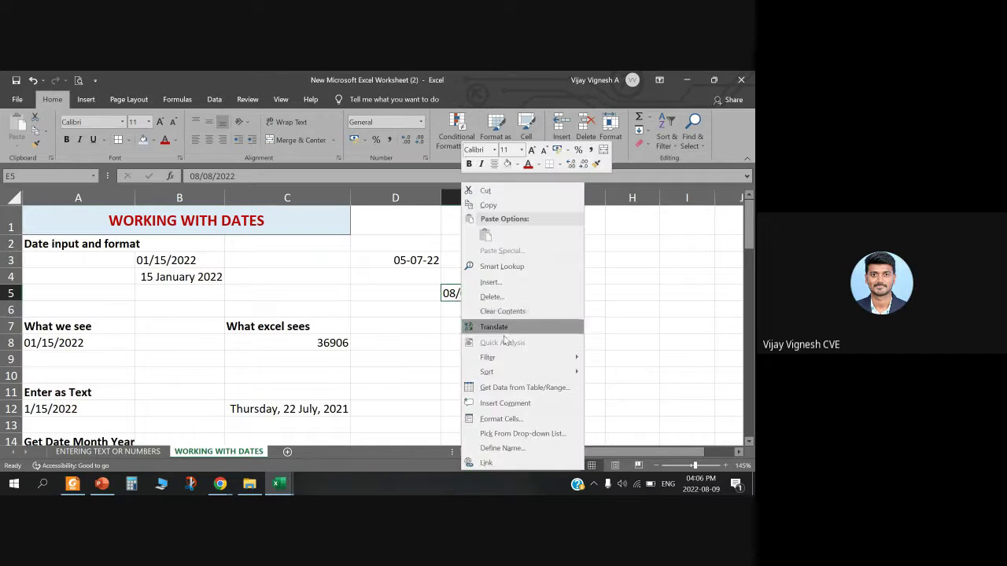
{"action": "left_click", "coordinate": [506, 419]}
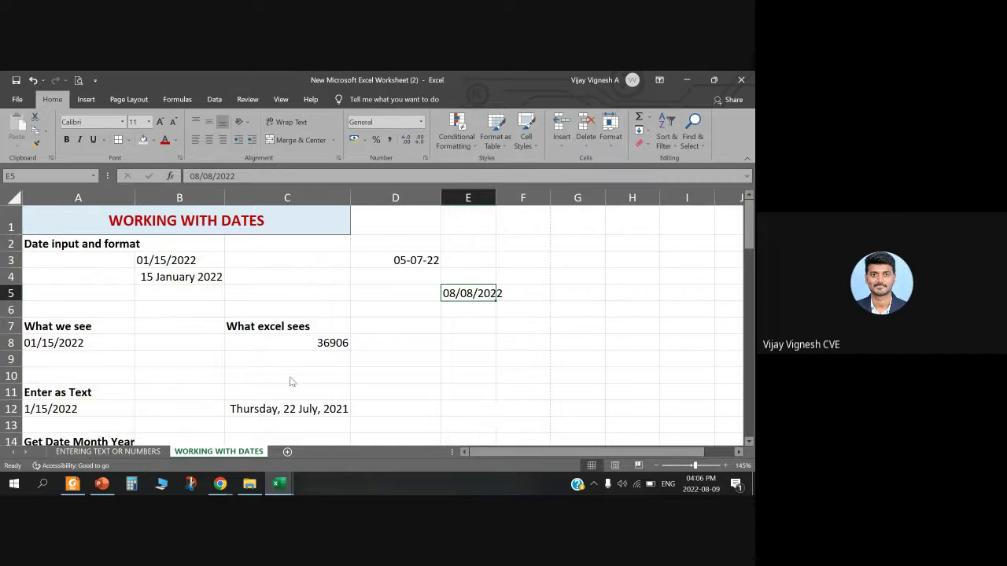
{"action": "left_click", "coordinate": [369, 255]}
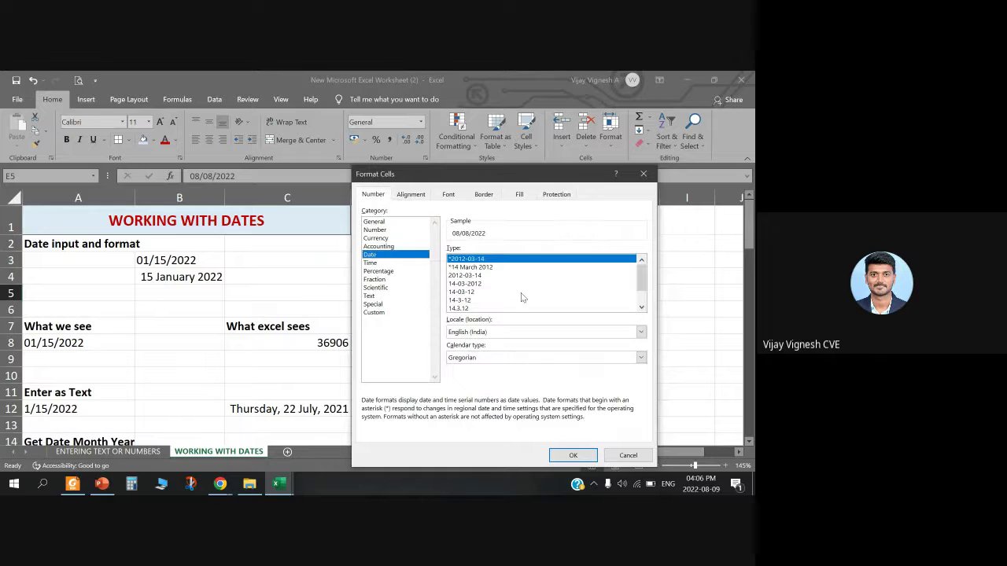
{"action": "left_click", "coordinate": [469, 292]}
{"action": "left_click", "coordinate": [574, 456]}
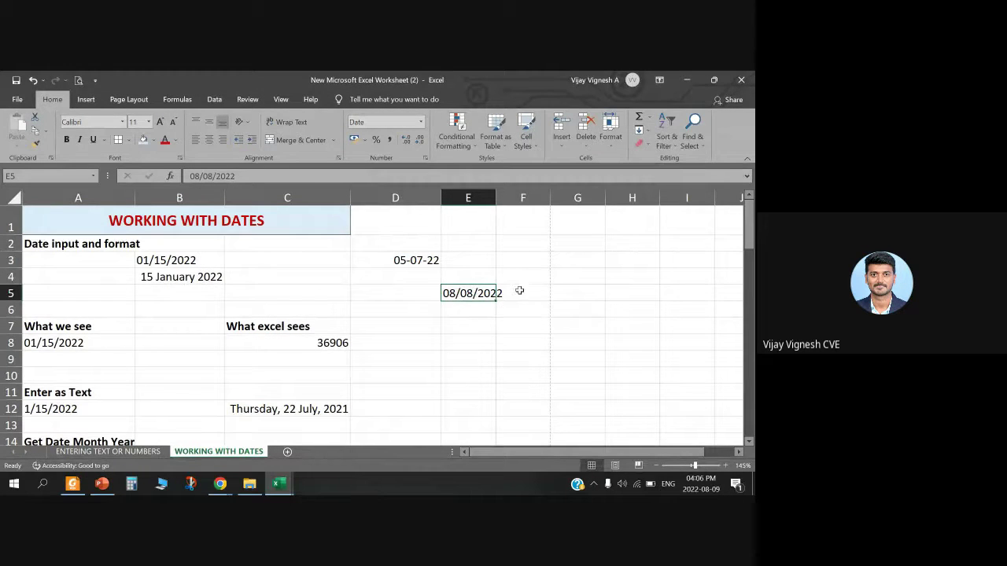
{"action": "left_click", "coordinate": [469, 324]}
{"action": "left_click", "coordinate": [474, 293]}
{"action": "key", "text": "Down"}
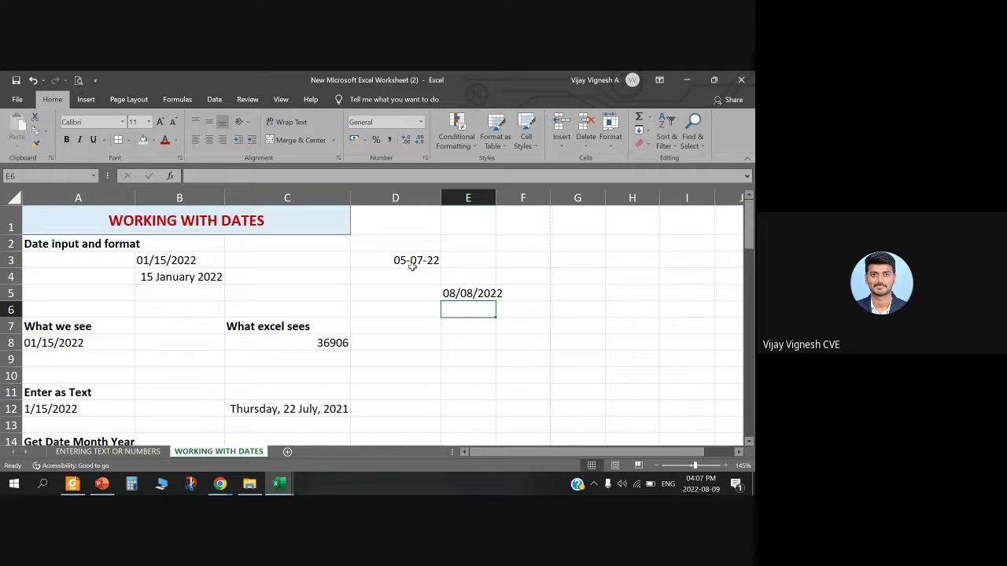
- Change D3 to the 14-03-2012 Date type so it shows 05-07-2022
{"action": "left_click", "coordinate": [412, 264]}
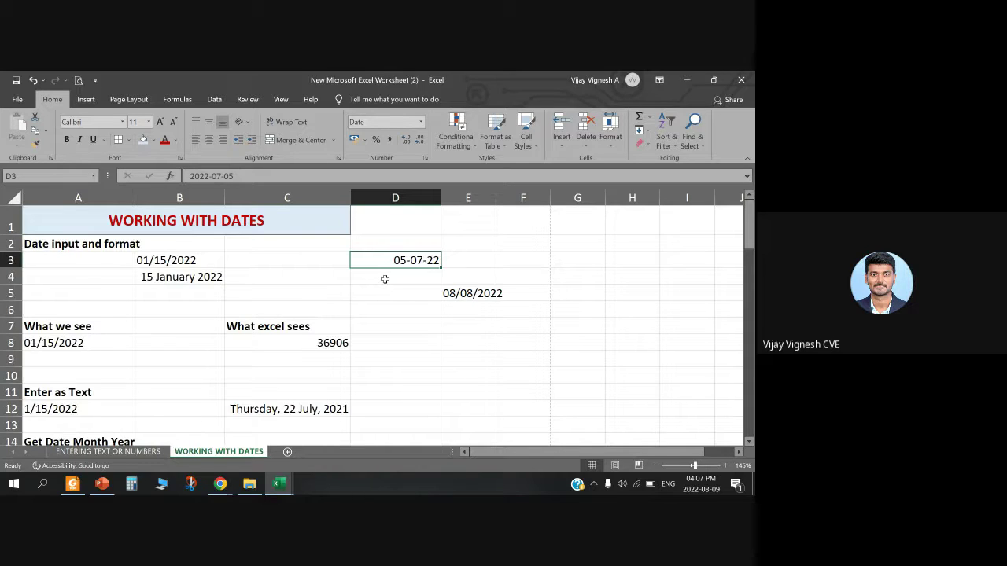
{"action": "right_click", "coordinate": [398, 257]}
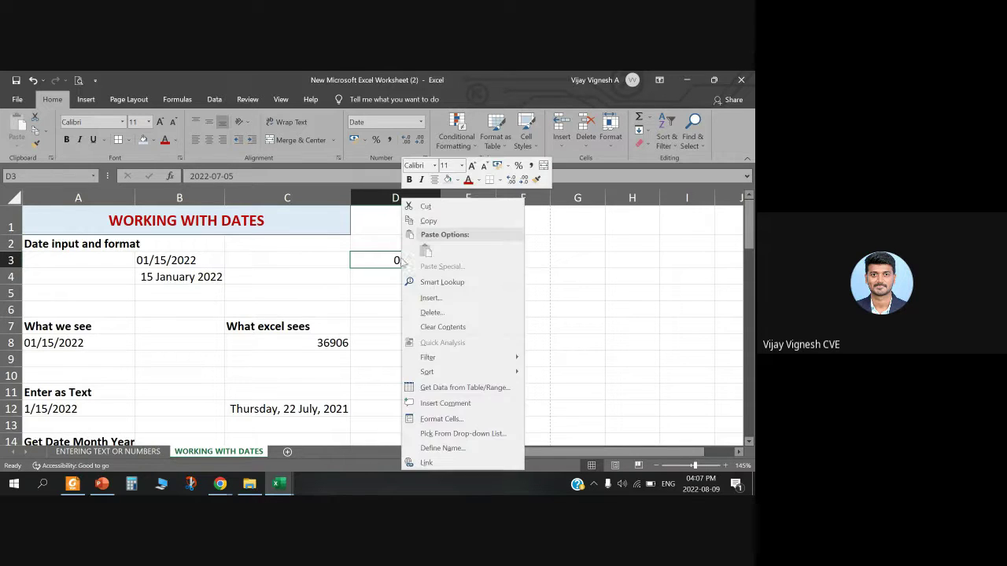
{"action": "left_click", "coordinate": [456, 419]}
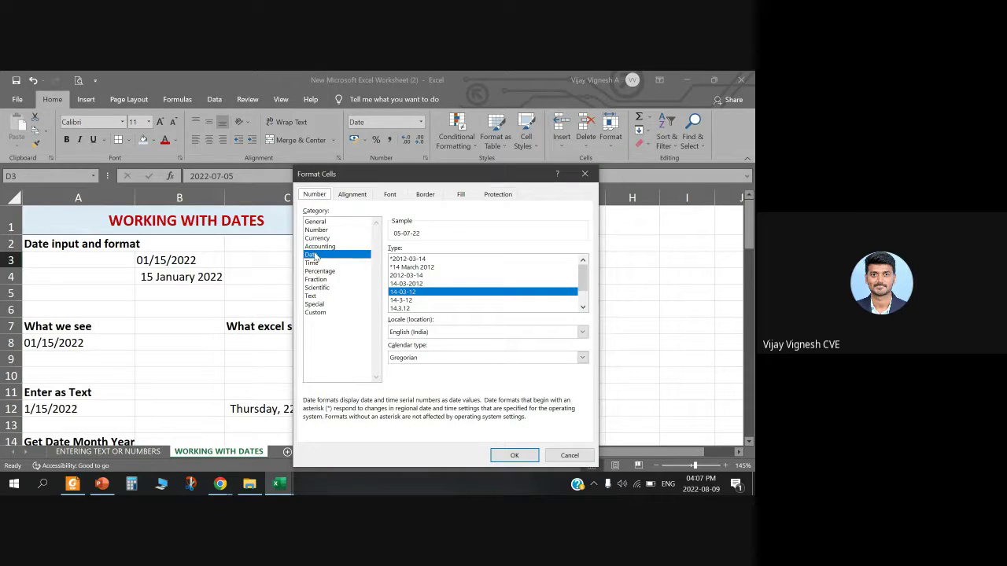
{"action": "left_click", "coordinate": [415, 284]}
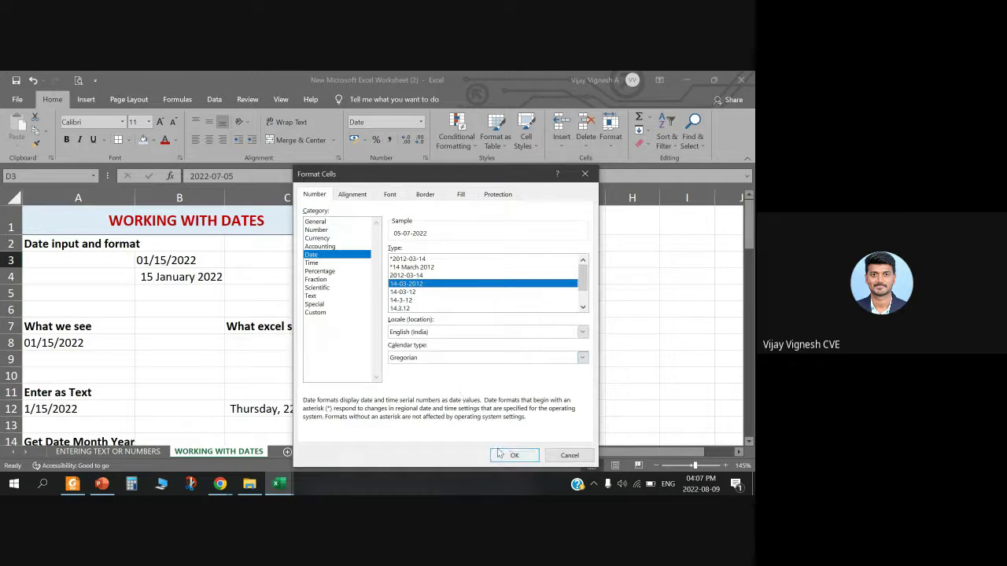
{"action": "left_click", "coordinate": [511, 454]}
{"action": "left_click", "coordinate": [69, 241]}
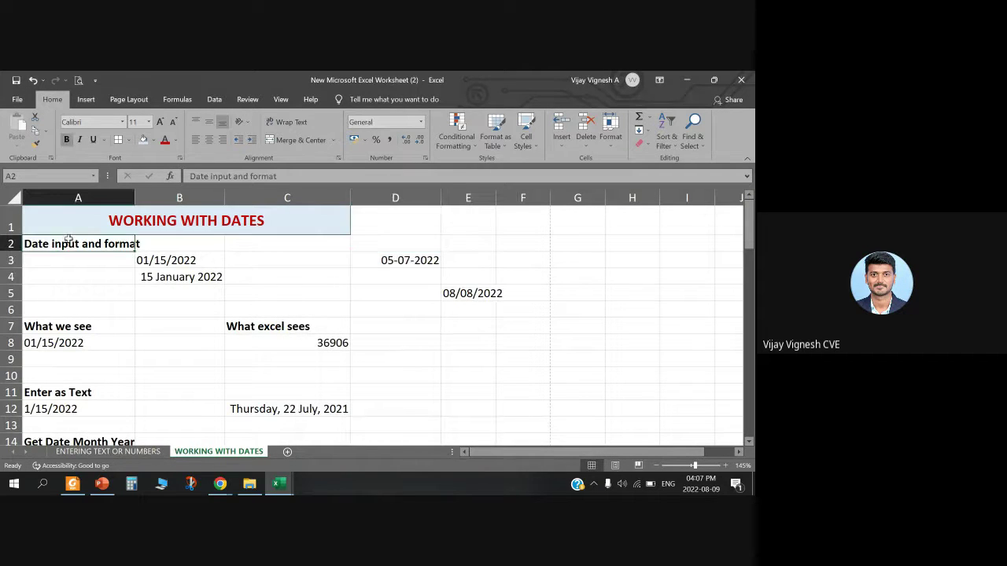
{"action": "left_click", "coordinate": [140, 276]}
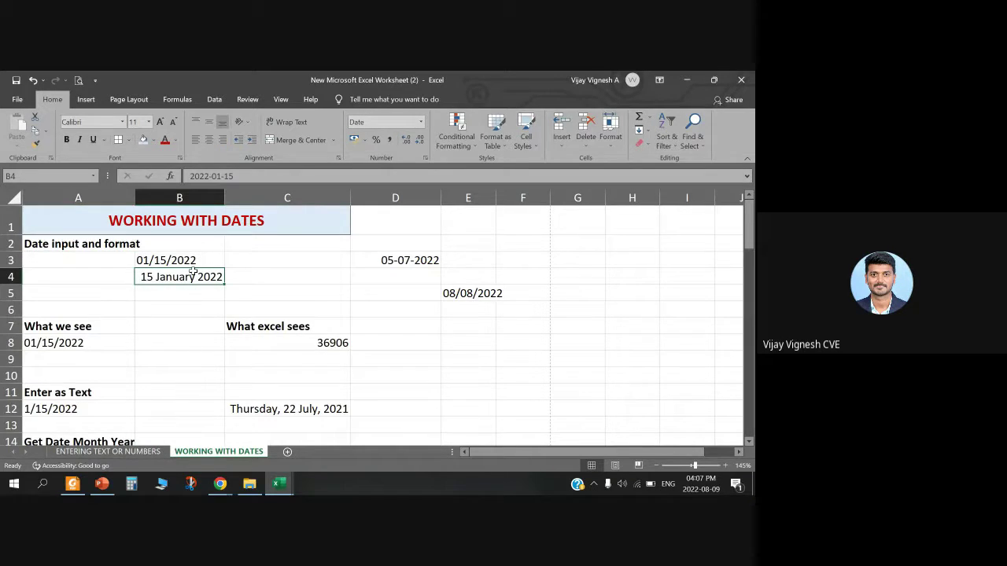
{"action": "left_click", "coordinate": [421, 124]}
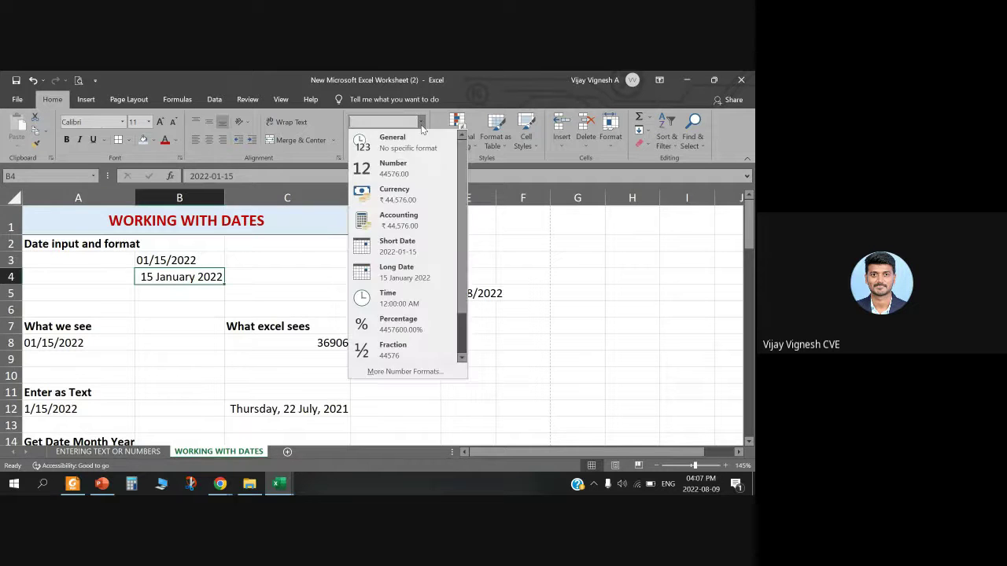
{"action": "left_click", "coordinate": [421, 124]}
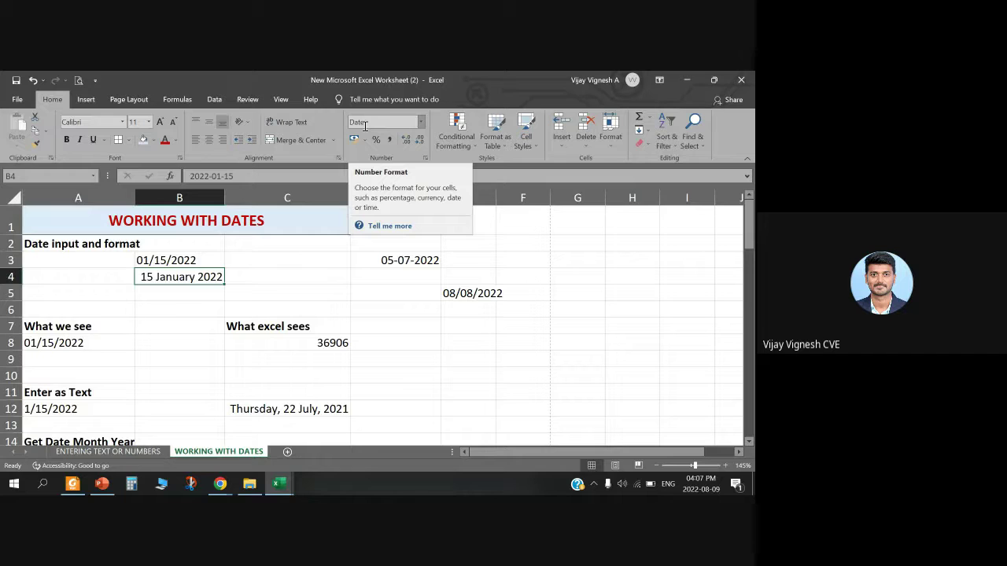
{"action": "left_click", "coordinate": [422, 121]}
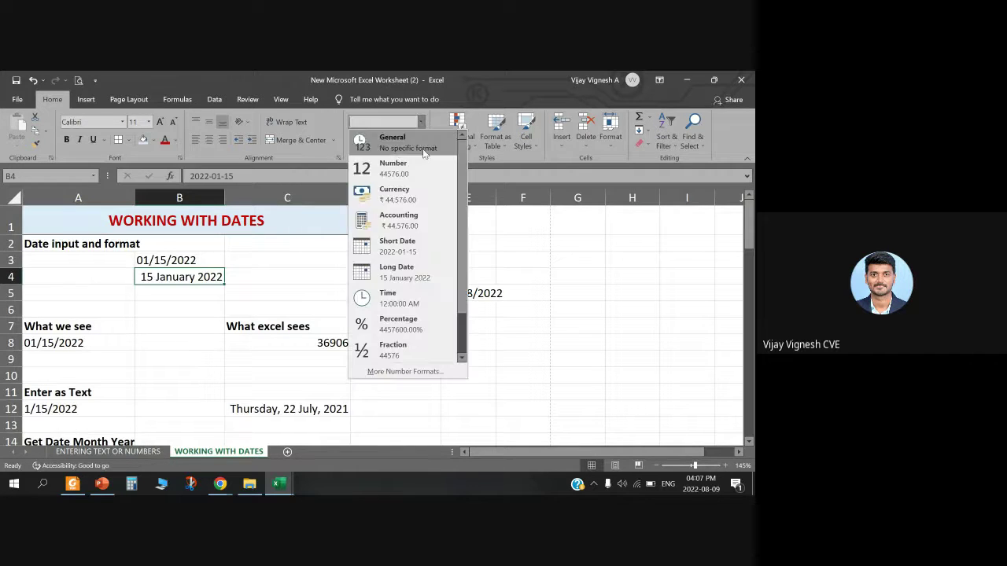
{"action": "left_click", "coordinate": [398, 248]}
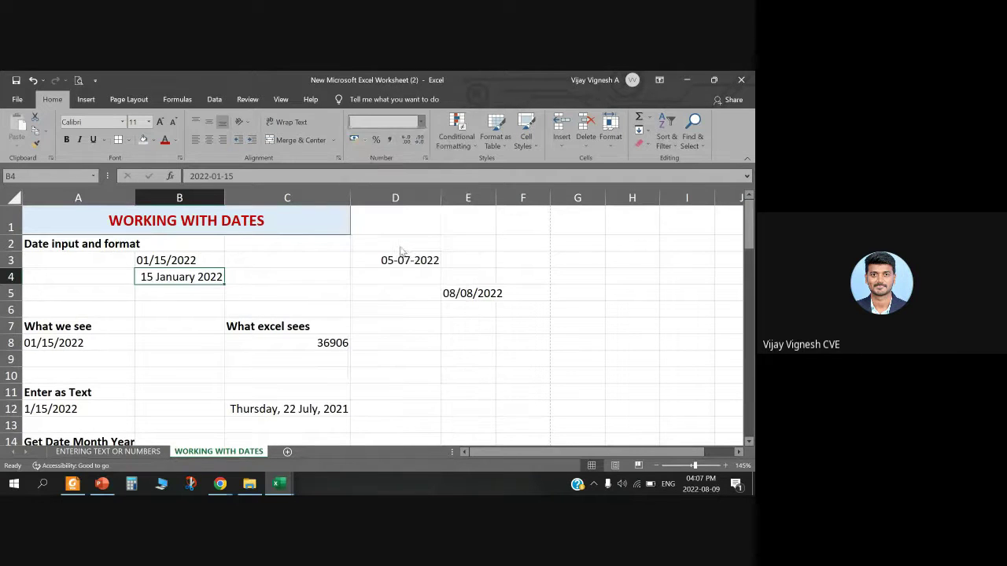
{"action": "left_click", "coordinate": [422, 122]}
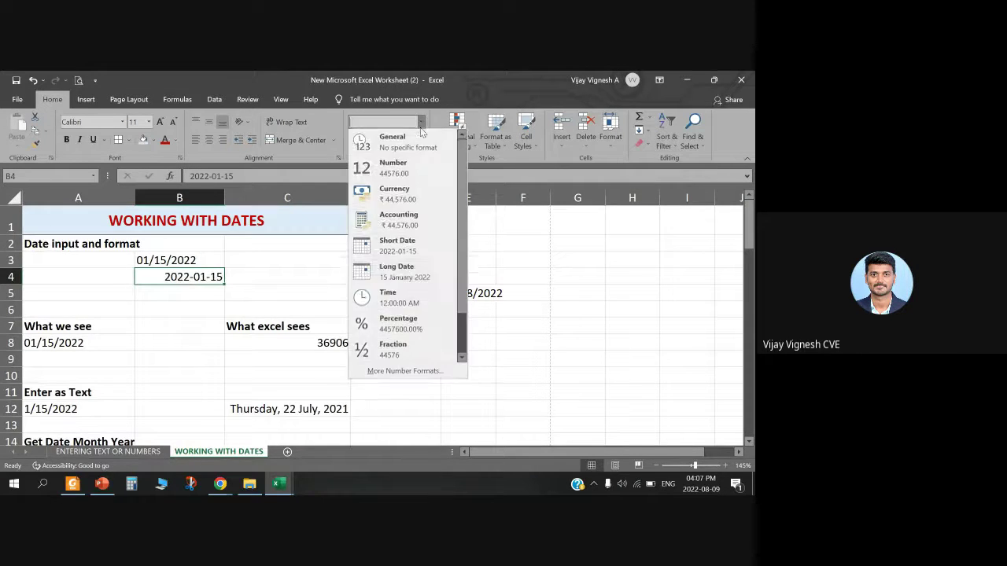
{"action": "left_click", "coordinate": [382, 268]}
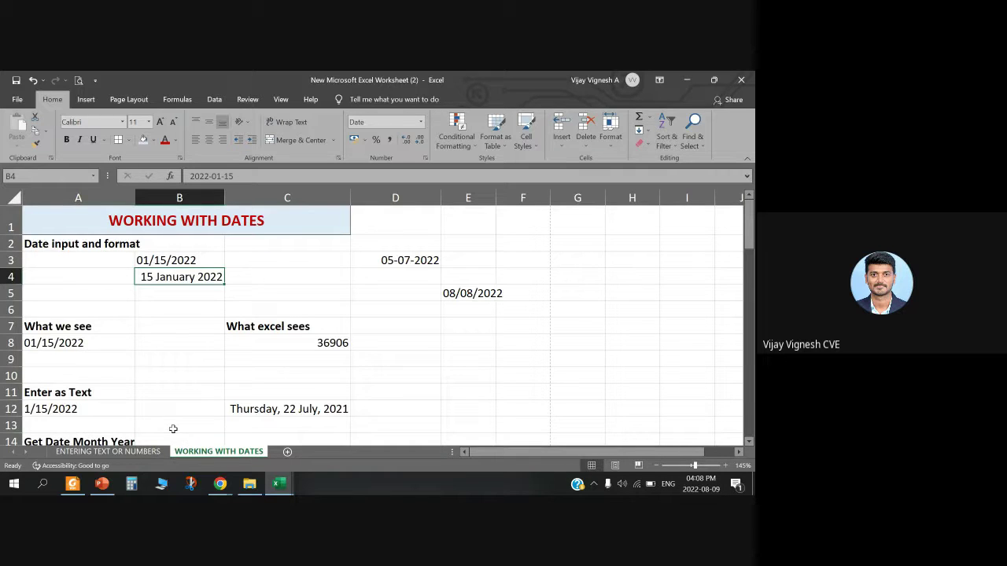
{"action": "left_click", "coordinate": [117, 327]}
{"action": "scroll", "coordinate": [185, 354], "scroll_direction": "down", "scroll_amount": 1}
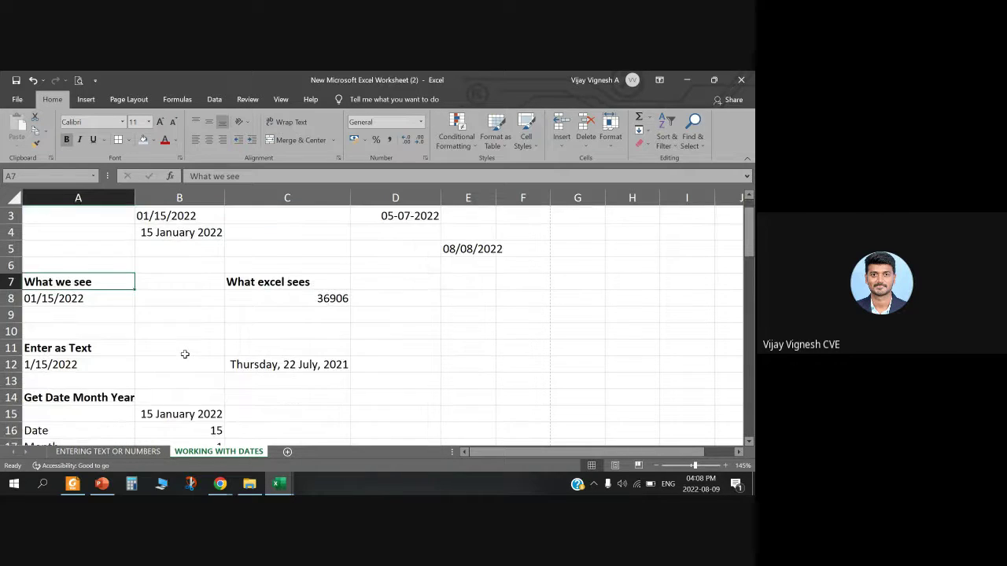
{"action": "scroll", "coordinate": [185, 354], "scroll_direction": "down", "scroll_amount": 1}
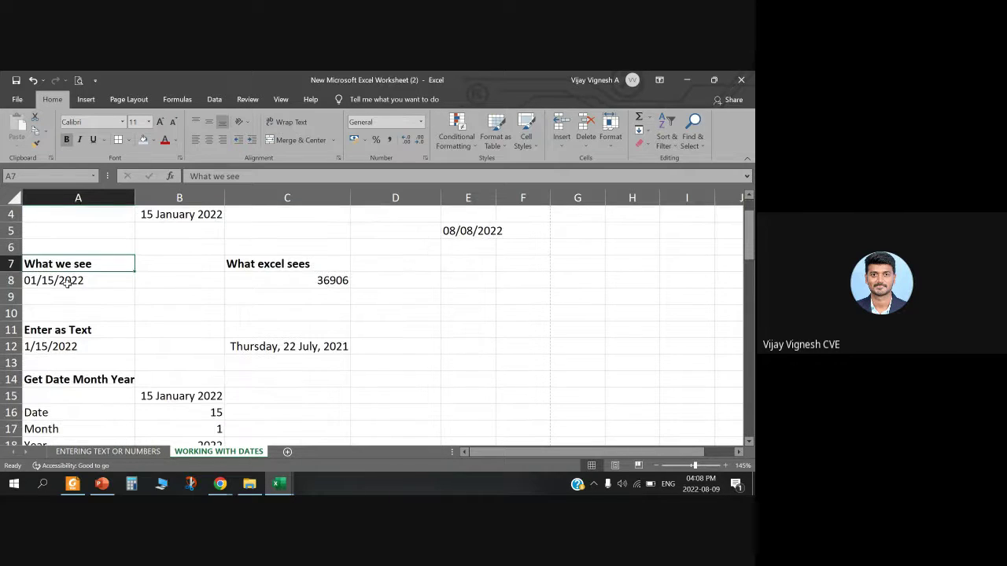
{"action": "left_click", "coordinate": [277, 279]}
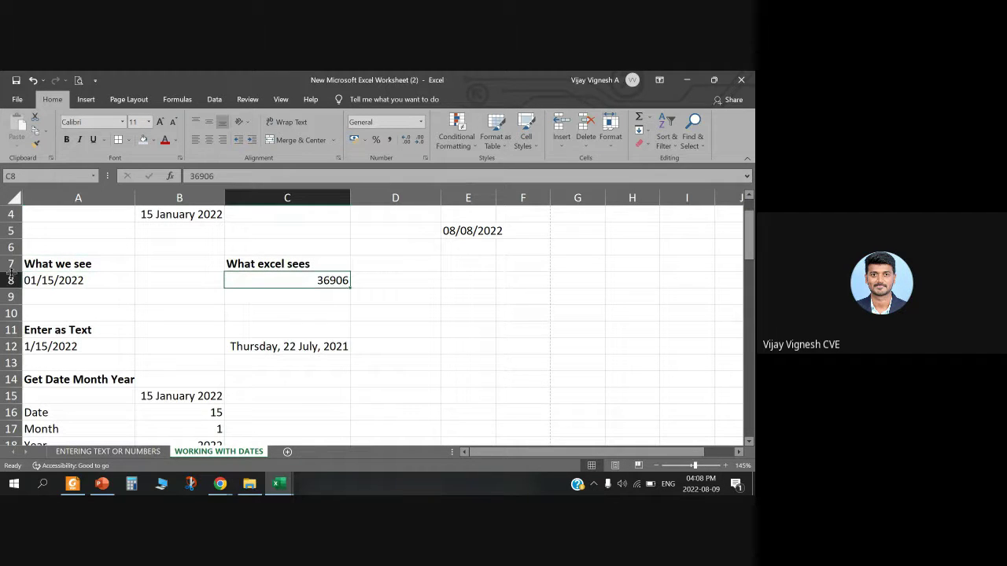
{"action": "left_click", "coordinate": [58, 278]}
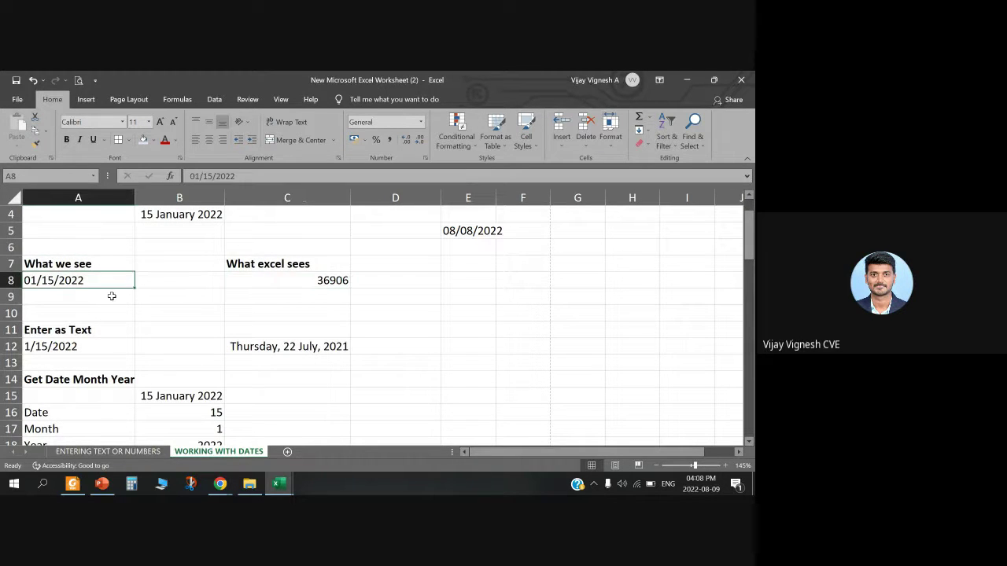
{"action": "scroll", "coordinate": [81, 314], "scroll_direction": "up", "scroll_amount": 1}
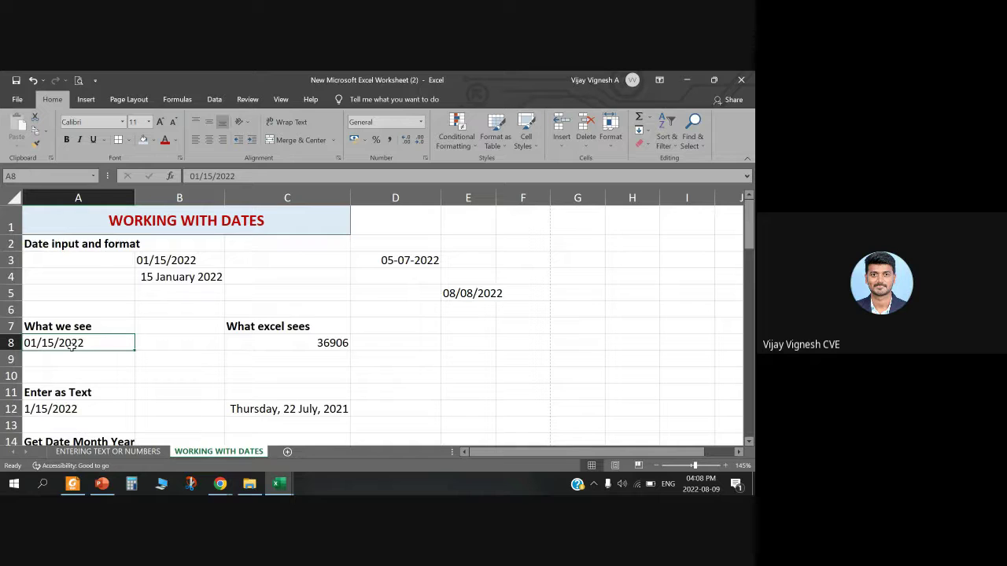
{"action": "left_click", "coordinate": [244, 348]}
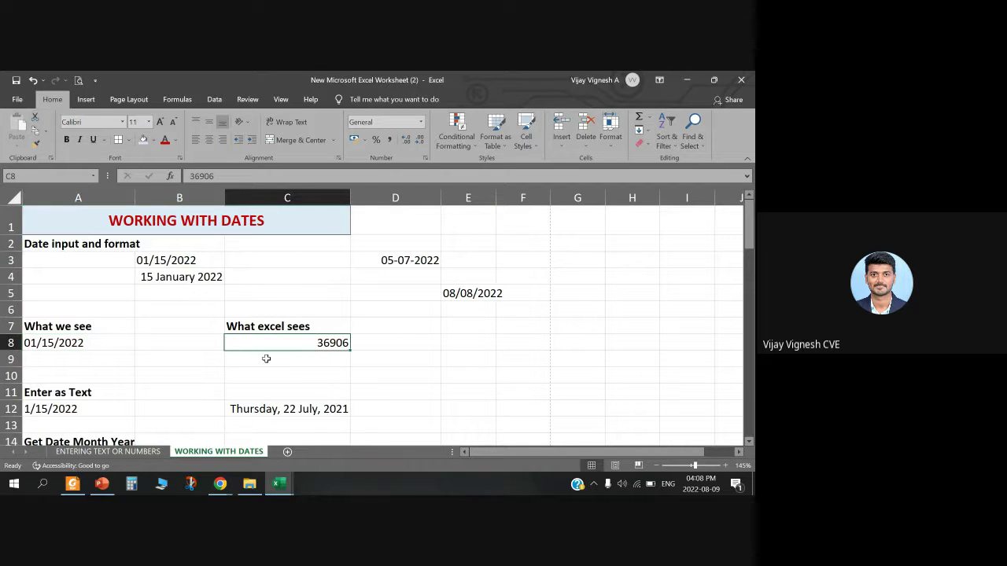
- Enter 15 January 2022 in C8 so it is stored as a date
{"action": "key", "text": "BackSpace"}
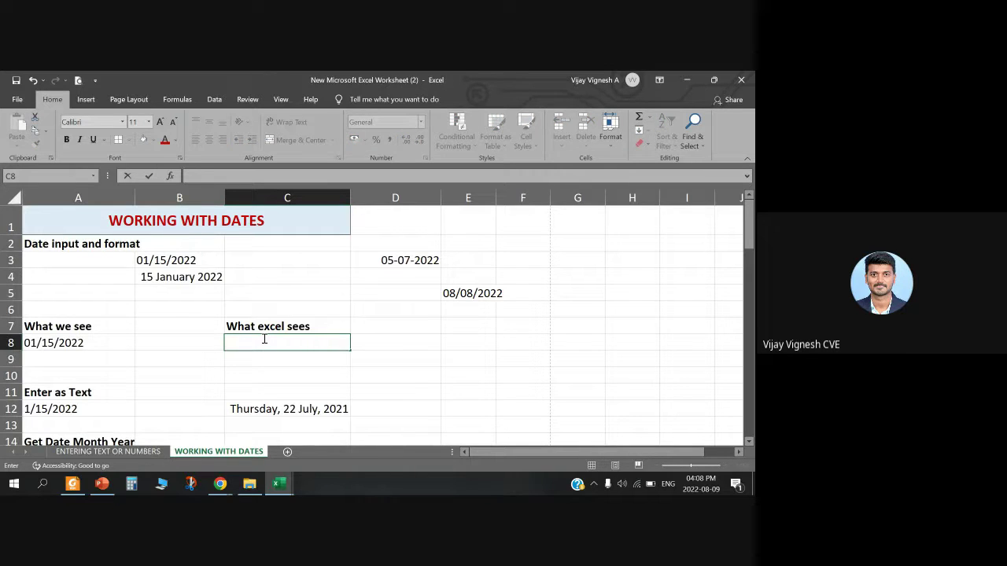
{"action": "type", "text": "JANUARY 1"}
{"action": "key", "text": "BackSpace"}
{"action": "key", "text": "BackSpace"}
{"action": "key", "text": "BackSpace"}
{"action": "key", "text": "Left"}
{"action": "left_click", "coordinate": [263, 340]}
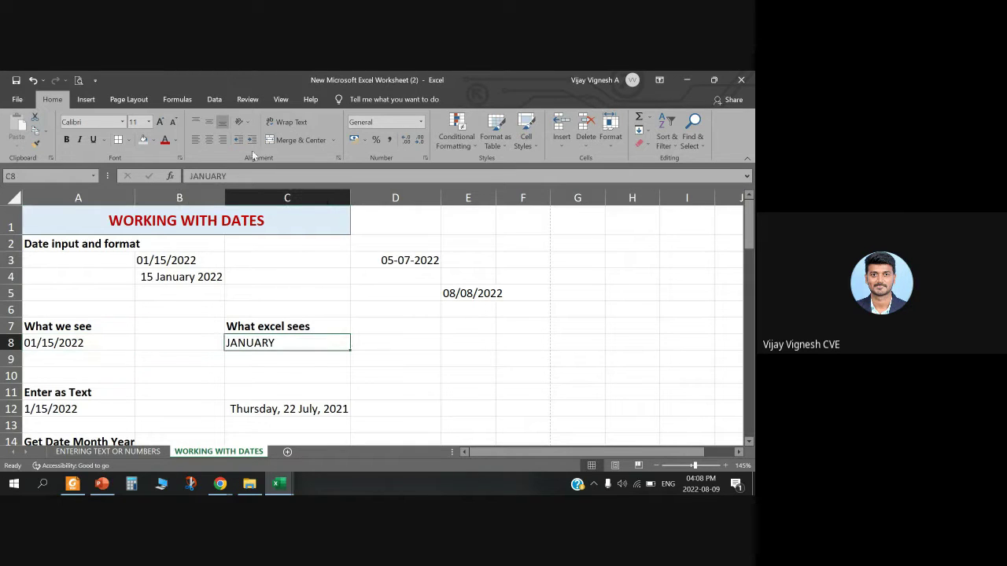
{"action": "left_click", "coordinate": [191, 177]}
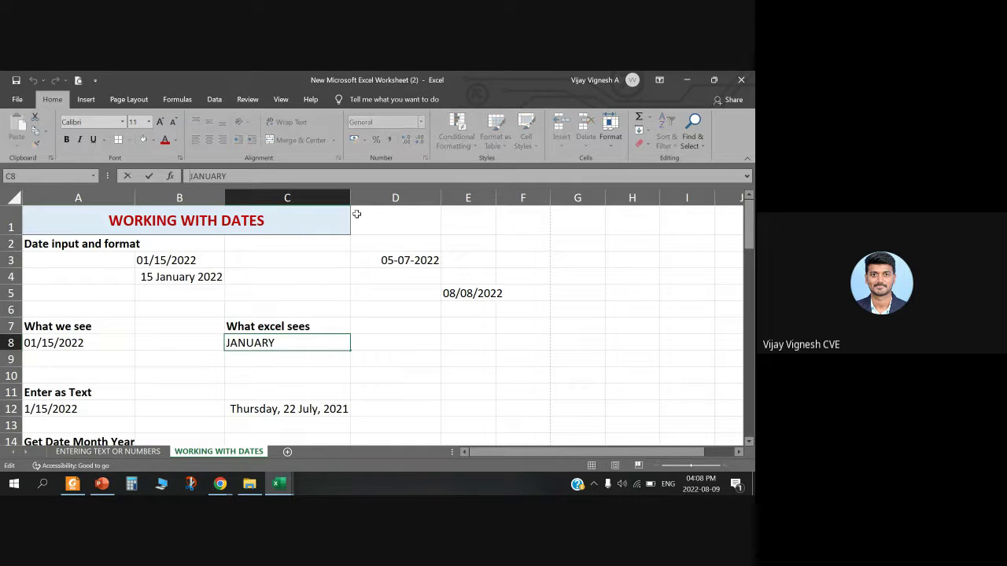
{"action": "type", "text": "15 January"}
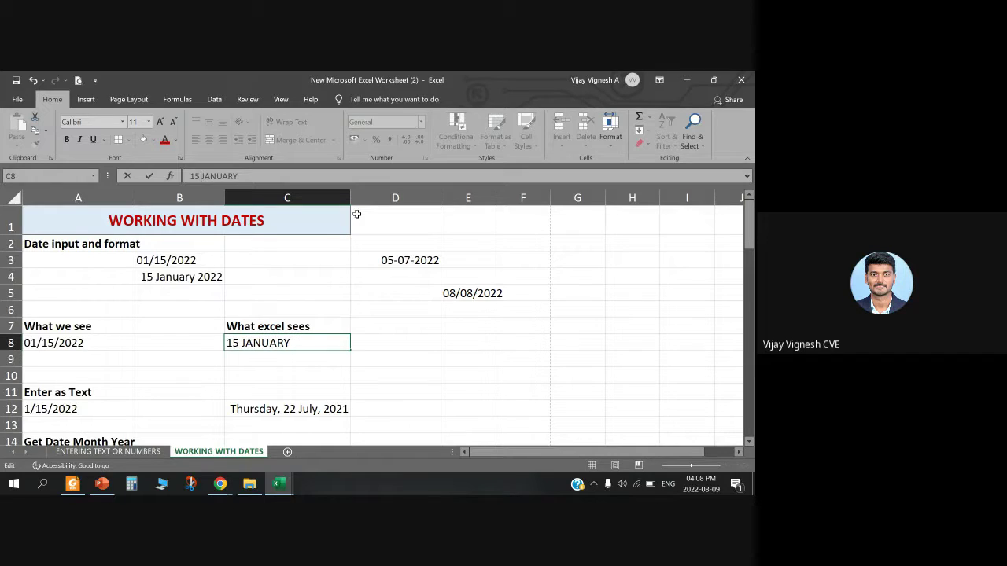
{"action": "type", "text": " 2022"}
{"action": "key", "text": "Return"}
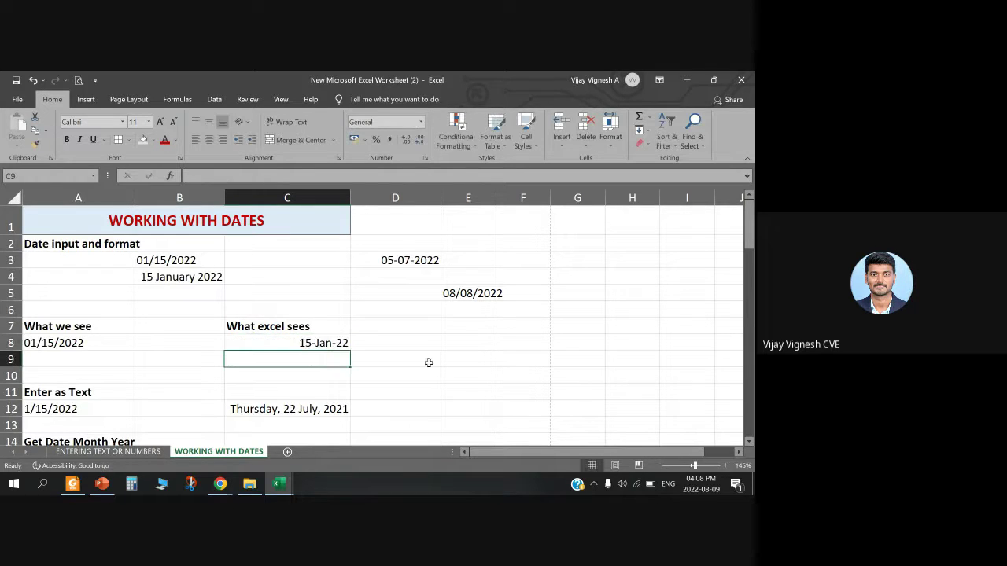
{"action": "left_click", "coordinate": [319, 343]}
- Switch C8's number format to General to reveal 44576, then to Short Date
{"action": "right_click", "coordinate": [324, 344]}
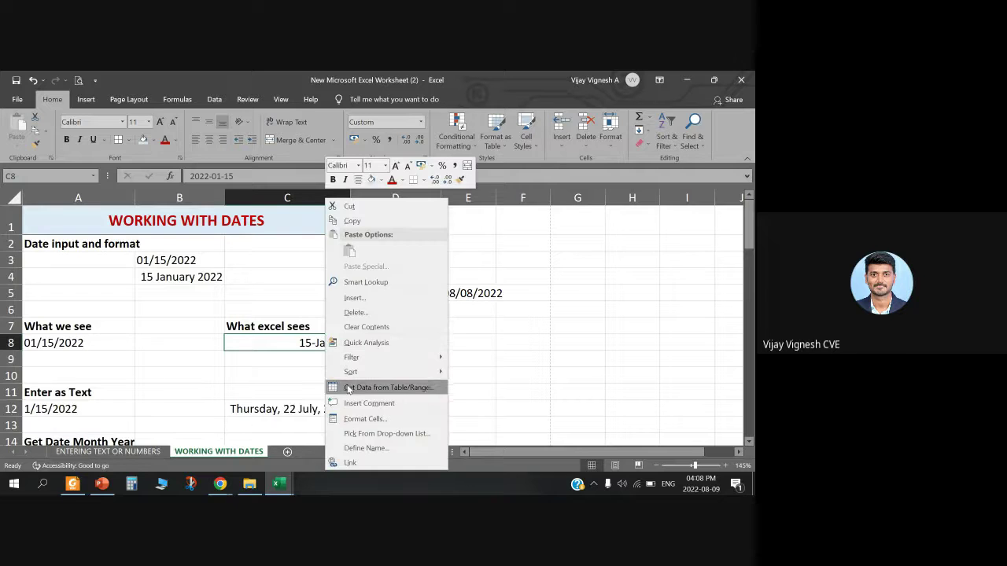
{"action": "left_click", "coordinate": [420, 121]}
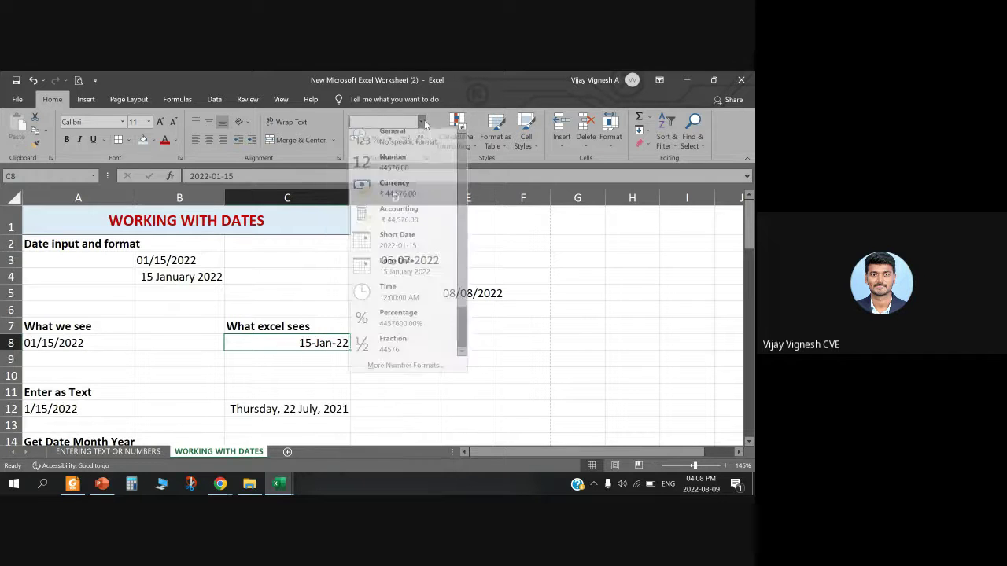
{"action": "left_click", "coordinate": [407, 142]}
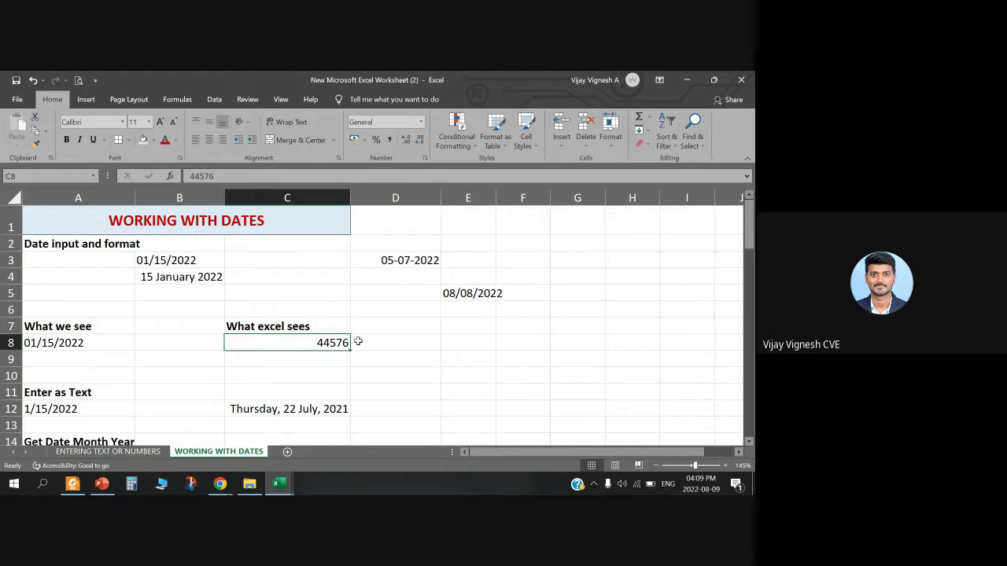
{"action": "left_click", "coordinate": [419, 125]}
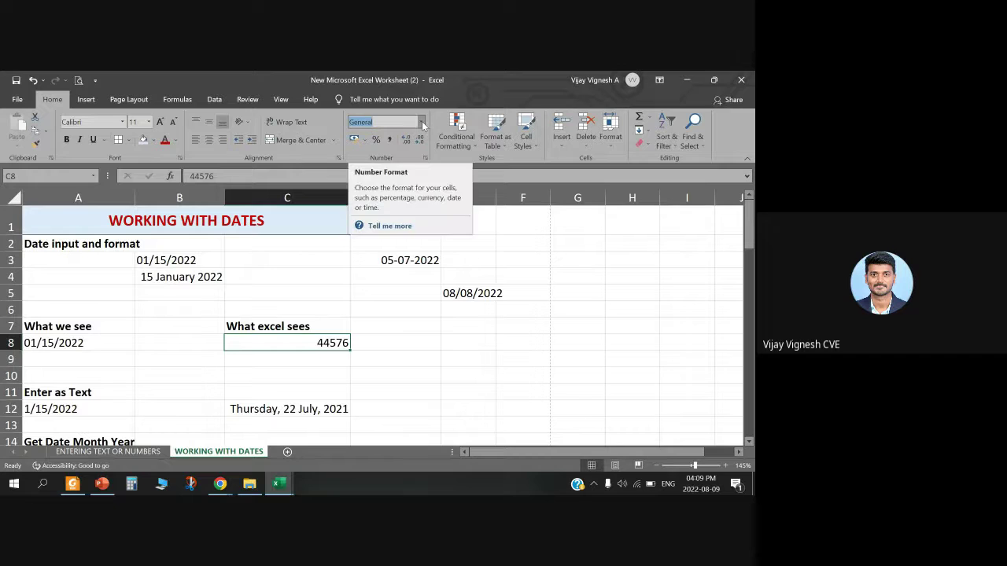
{"action": "left_click", "coordinate": [421, 121]}
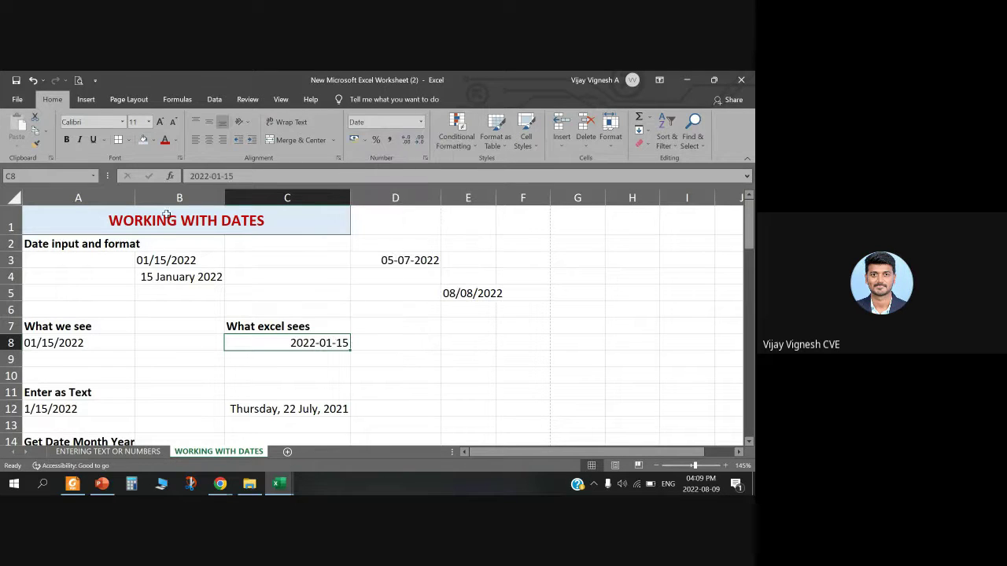
{"action": "left_click", "coordinate": [258, 360]}
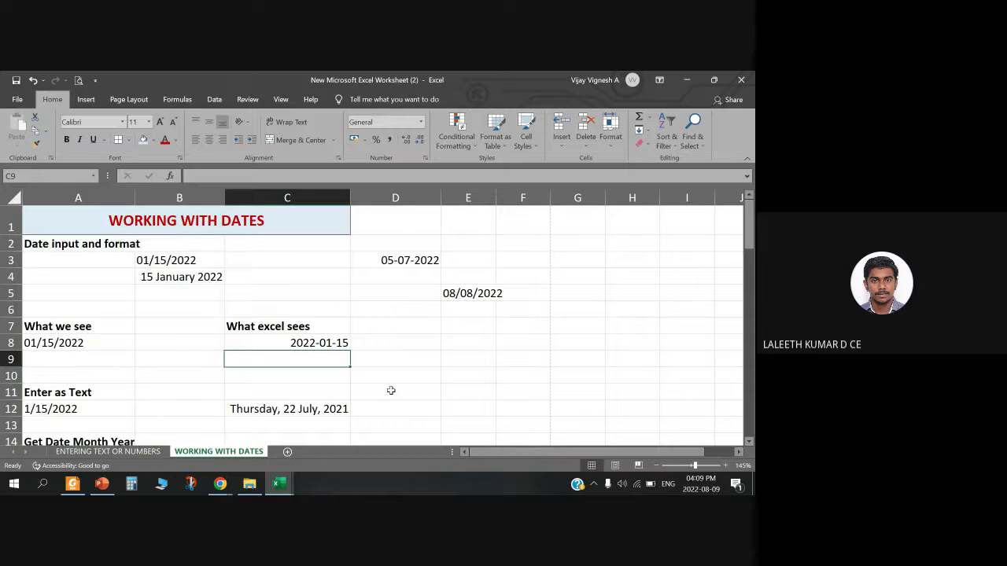
- Review the text date 1/15/2022 and C12, then open C8's Number Format list
{"action": "left_click", "coordinate": [251, 373]}
{"action": "scroll", "coordinate": [252, 371], "scroll_direction": "down", "scroll_amount": 1}
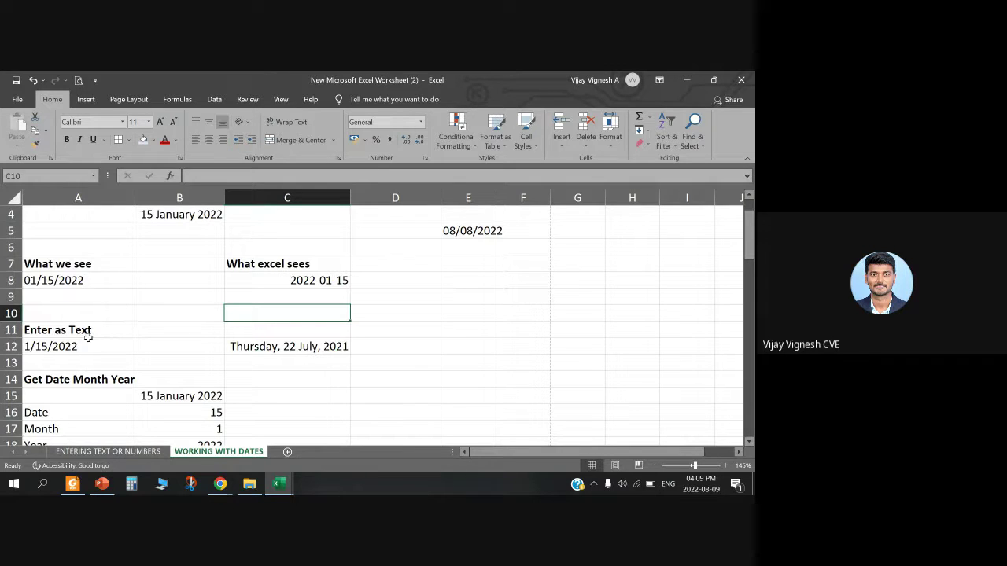
{"action": "left_click", "coordinate": [48, 334]}
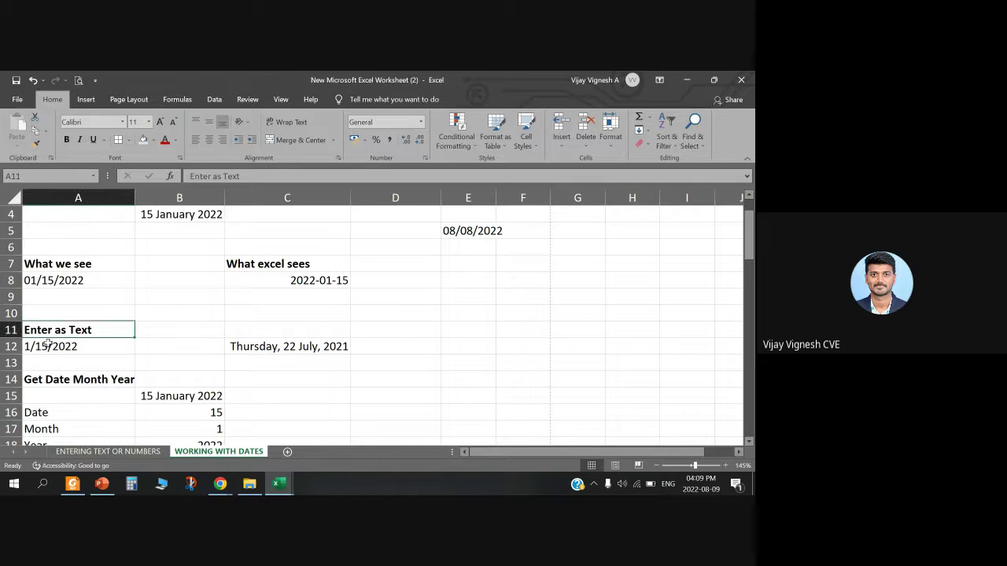
{"action": "left_click", "coordinate": [49, 346], "text": "shift"}
{"action": "left_click", "coordinate": [87, 333]}
{"action": "left_click", "coordinate": [77, 349]}
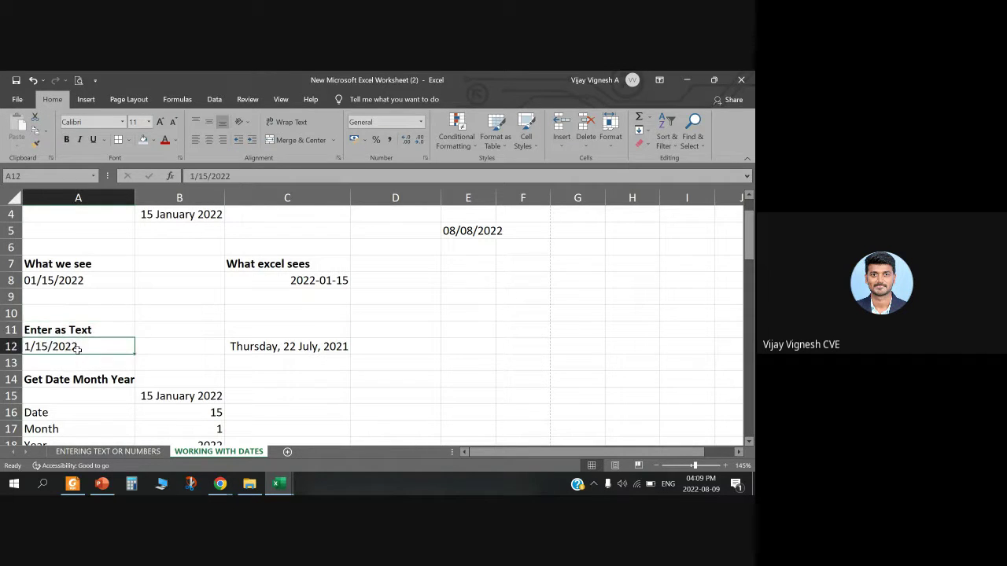
{"action": "left_click", "coordinate": [258, 354]}
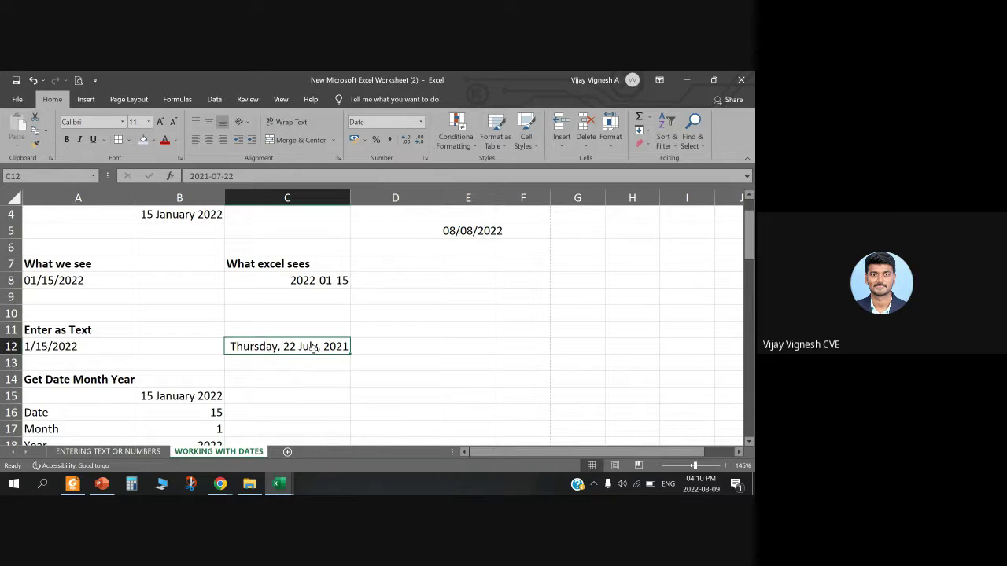
{"action": "left_click", "coordinate": [315, 282]}
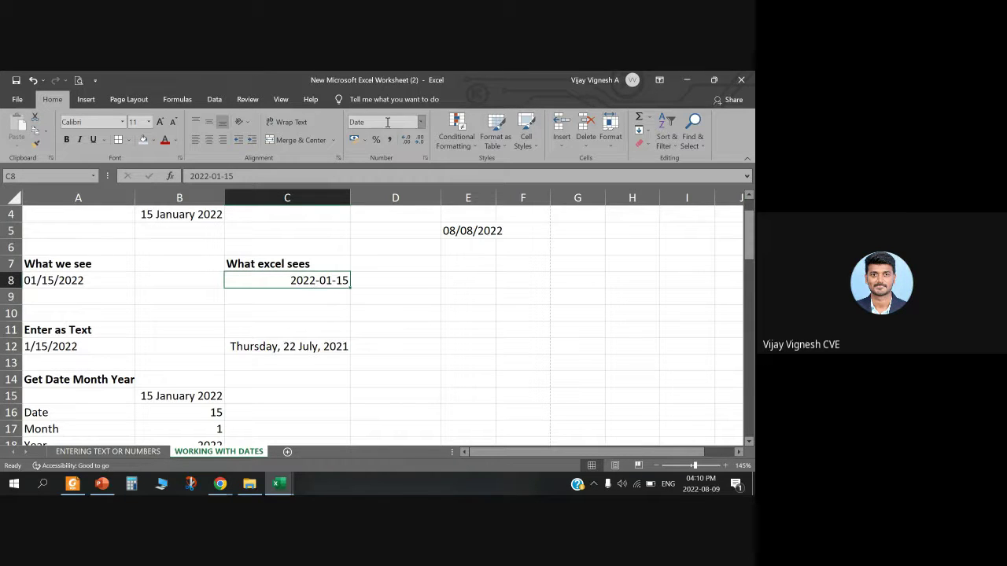
{"action": "left_click", "coordinate": [421, 123]}
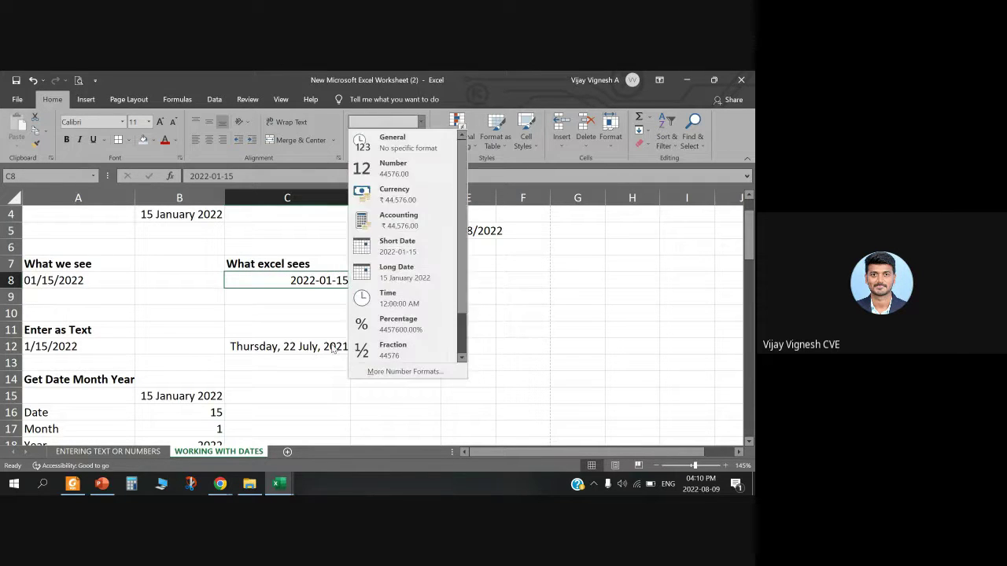
{"action": "left_click", "coordinate": [276, 285]}
- Format C8 with the long weekday date type, Saturday, 15 January, 2022
{"action": "right_click", "coordinate": [280, 287]}
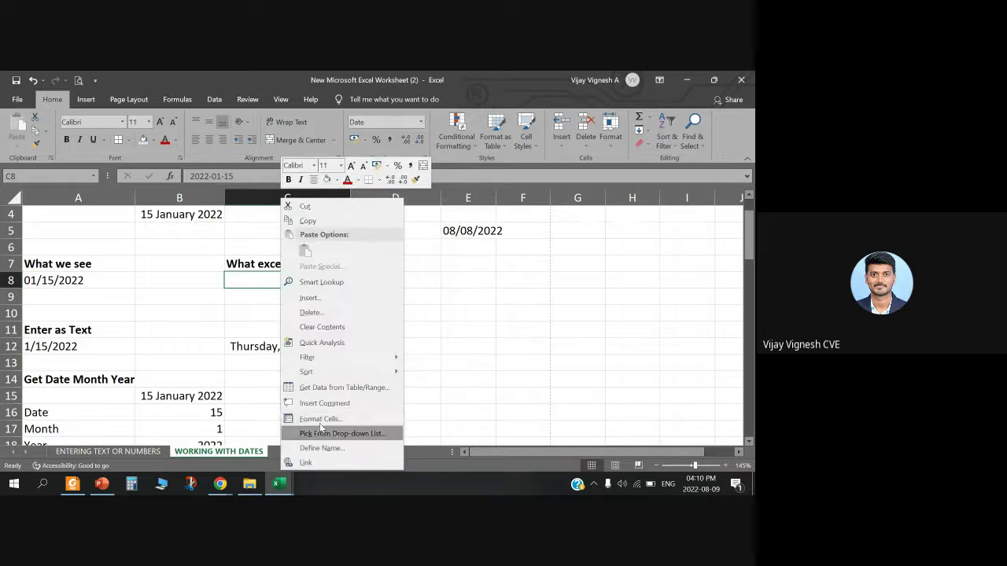
{"action": "left_click", "coordinate": [318, 418]}
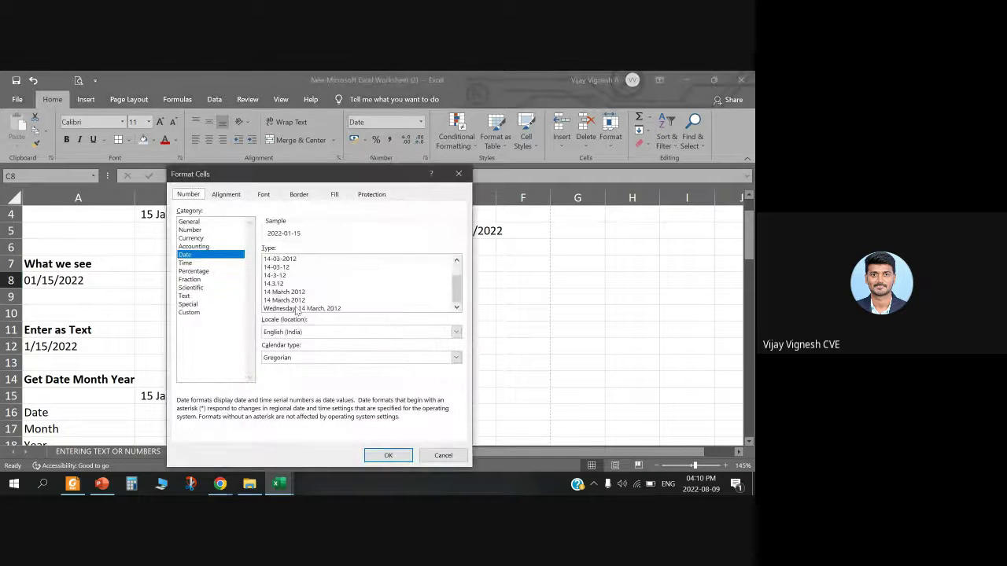
{"action": "scroll", "coordinate": [294, 299], "scroll_direction": "down", "scroll_amount": 1}
{"action": "left_click", "coordinate": [300, 308]}
{"action": "left_click", "coordinate": [384, 456]}
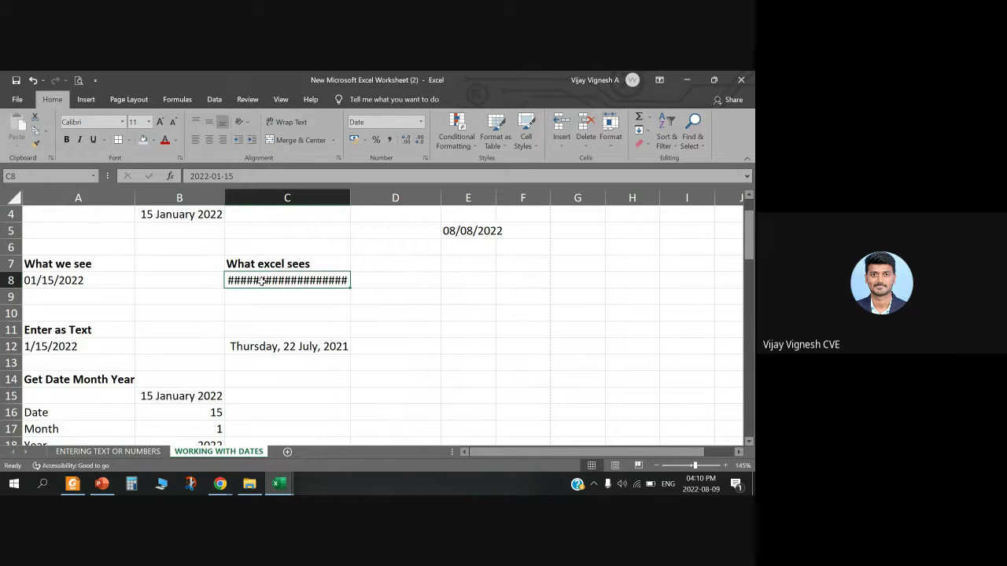
- Widen column C so the full long date in C8 fits
{"action": "mouse_move", "coordinate": [290, 291]}
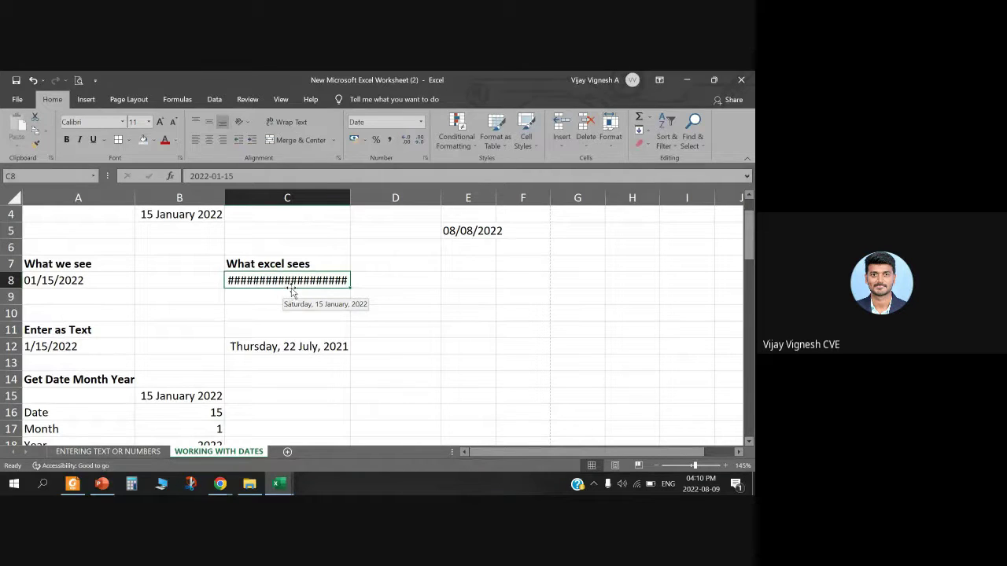
{"action": "mouse_move", "coordinate": [341, 280]}
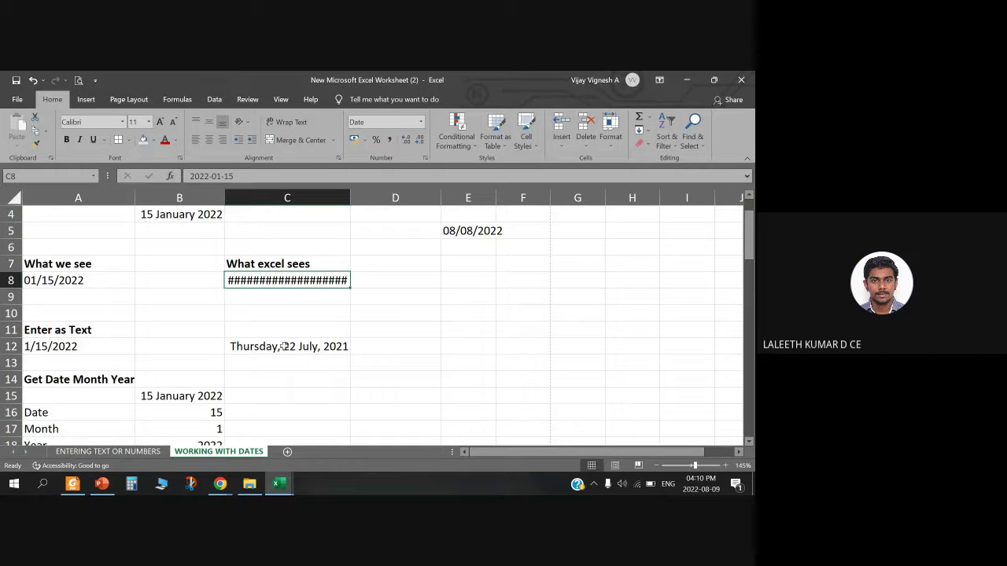
{"action": "left_click", "coordinate": [107, 309]}
{"action": "left_click", "coordinate": [295, 281]}
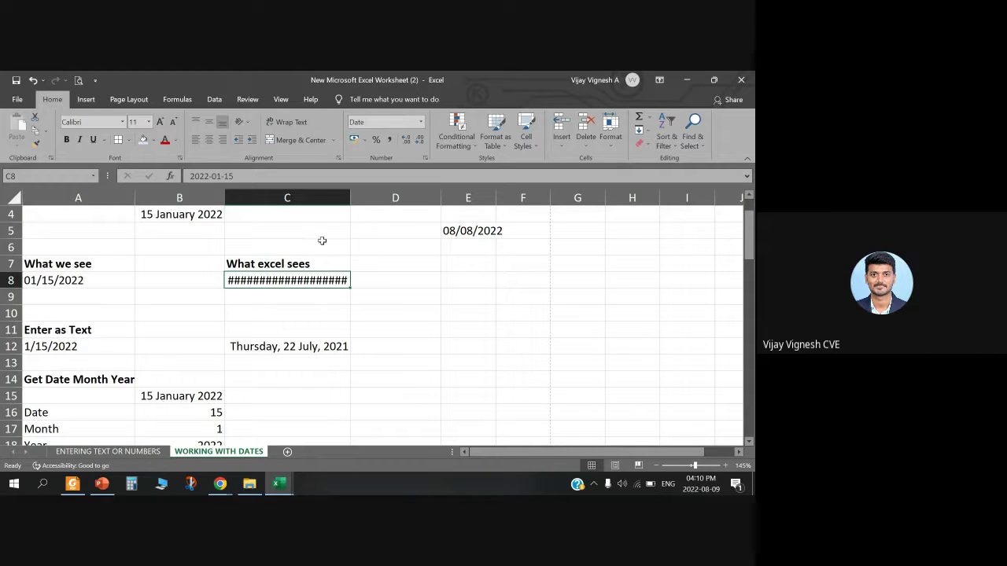
{"action": "left_click_drag", "start_coordinate": [351, 197], "coordinate": [372, 195]}
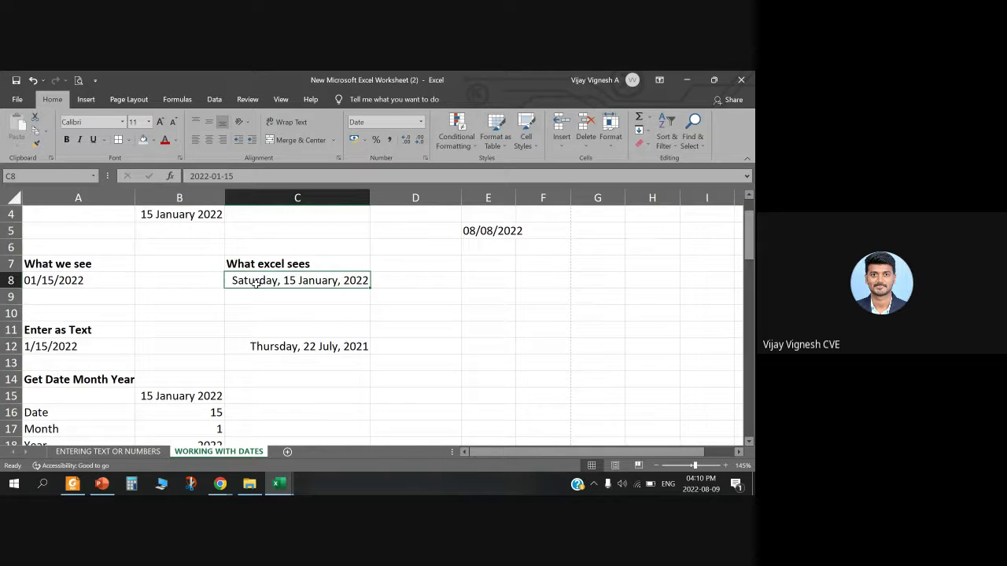
{"action": "scroll", "coordinate": [270, 341], "scroll_direction": "down", "scroll_amount": 1}
{"action": "scroll", "coordinate": [272, 344], "scroll_direction": "up", "scroll_amount": 1}
- Enter =DAY(B15) in C16 to return 15
{"action": "scroll", "coordinate": [314, 299], "scroll_direction": "down", "scroll_amount": 3}
{"action": "left_click", "coordinate": [180, 265]}
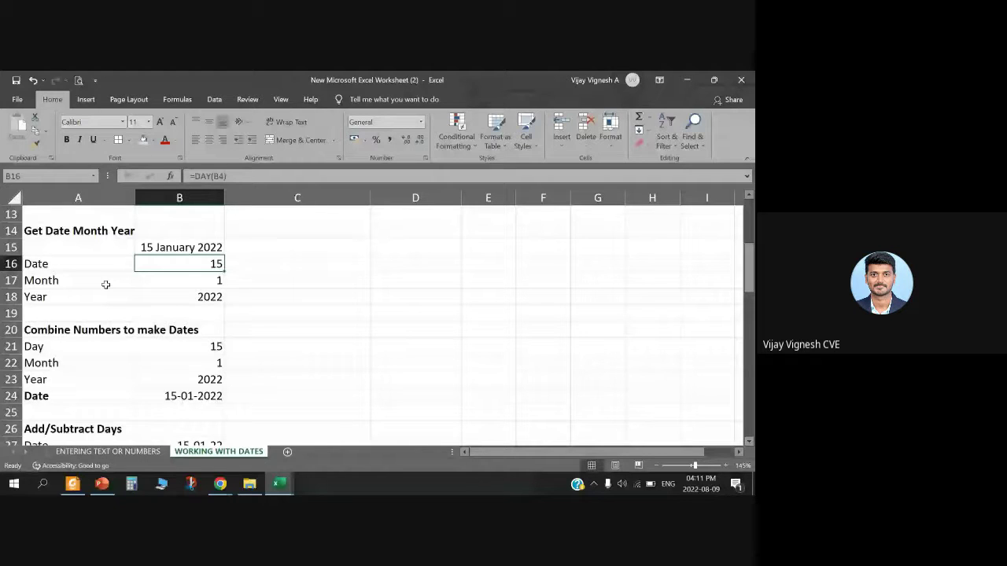
{"action": "left_click", "coordinate": [106, 283]}
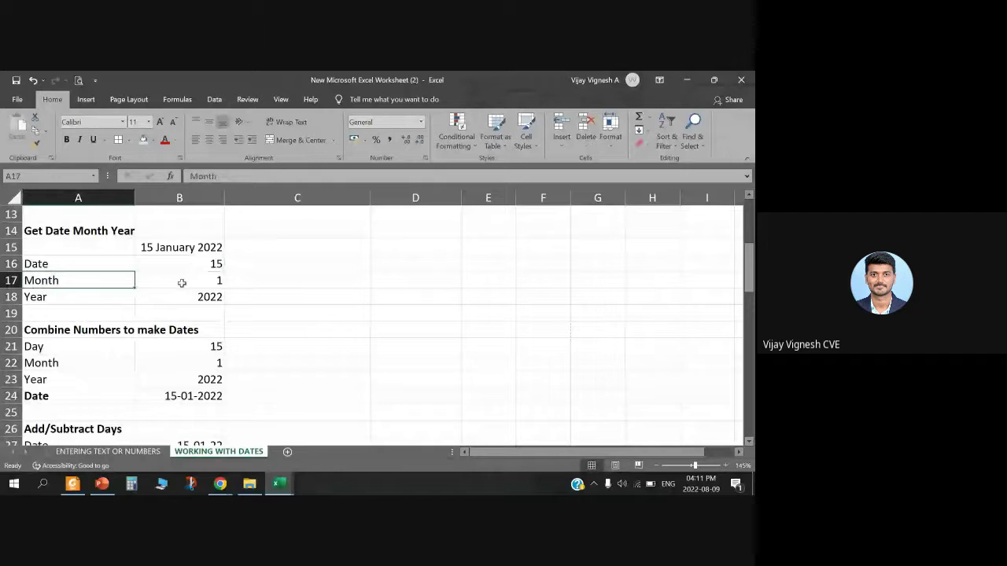
{"action": "left_click", "coordinate": [181, 296]}
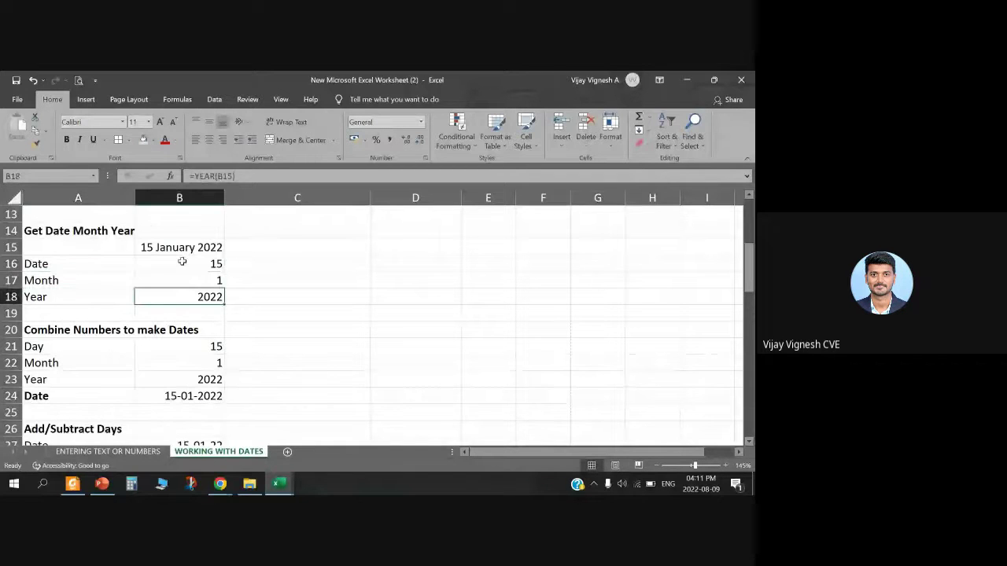
{"action": "left_click", "coordinate": [342, 268]}
{"action": "type", "text": "="}
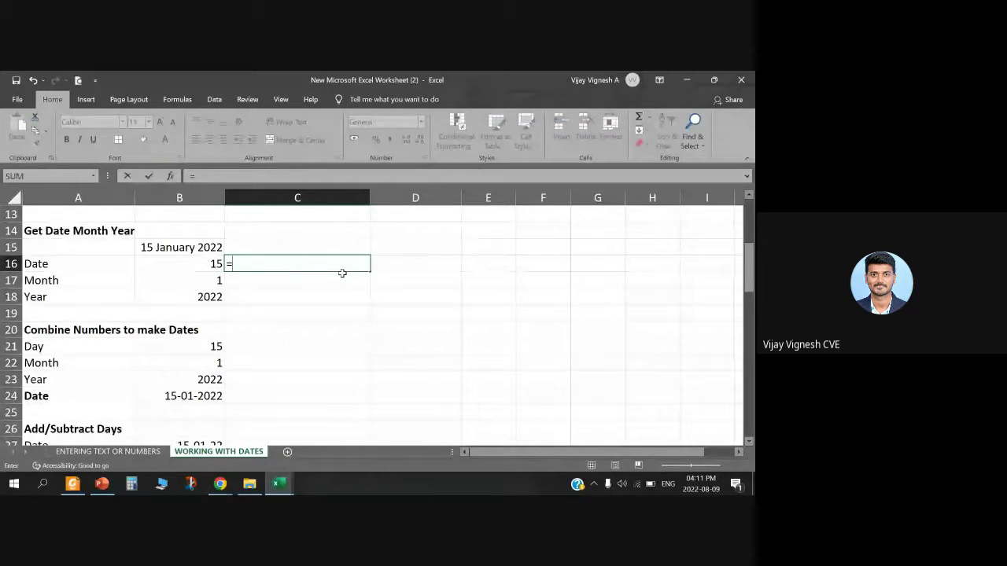
{"action": "type", "text": "DAY"}
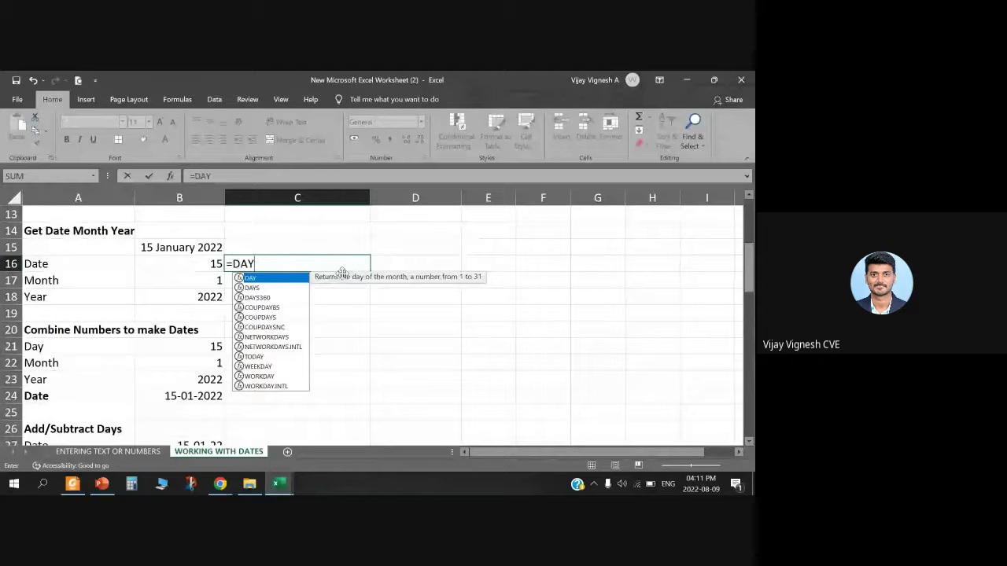
{"action": "double_click", "coordinate": [300, 278]}
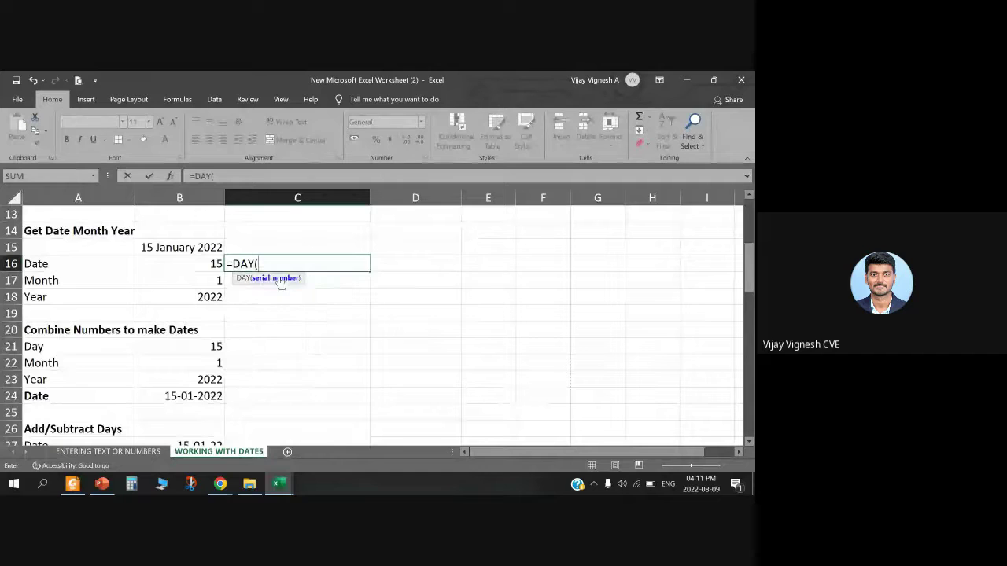
{"action": "left_click", "coordinate": [177, 247]}
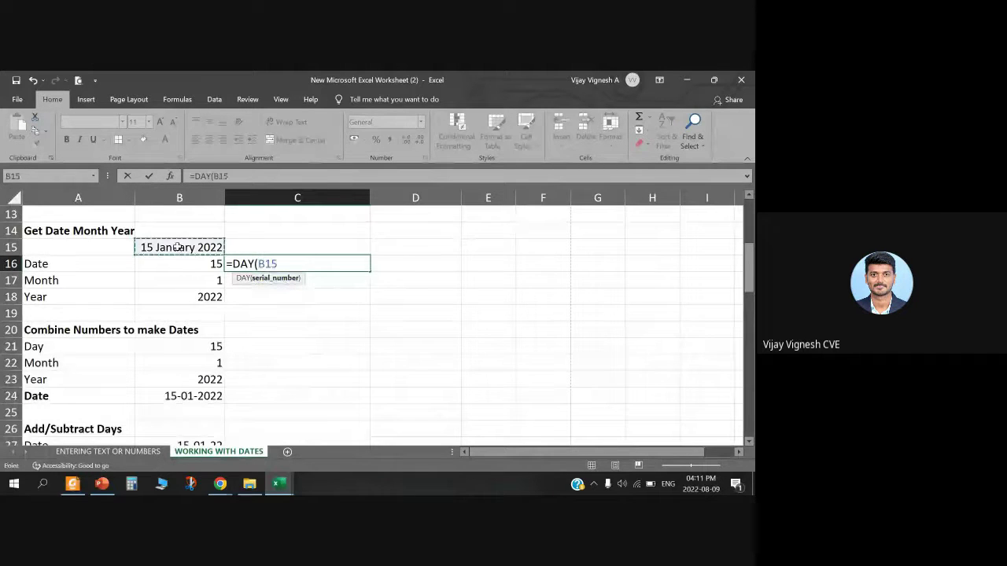
{"action": "left_click", "coordinate": [253, 176]}
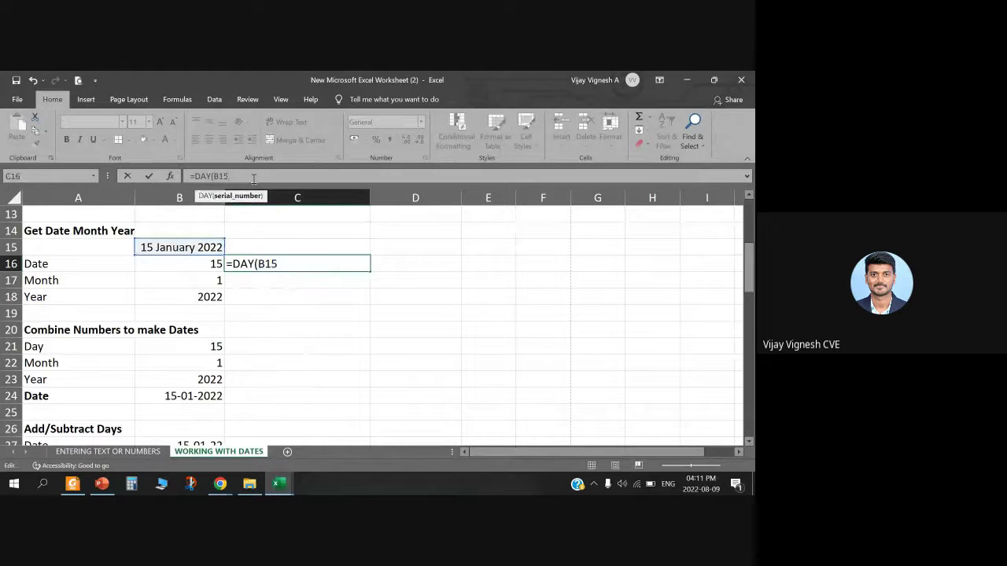
{"action": "type", "text": ")"}
{"action": "key", "text": "Return"}
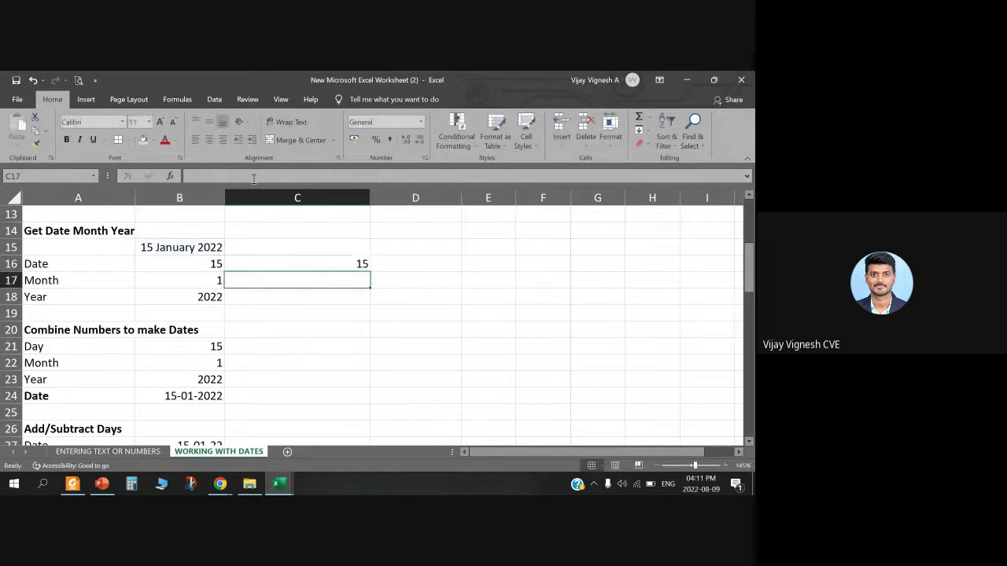
{"action": "left_click", "coordinate": [362, 267]}
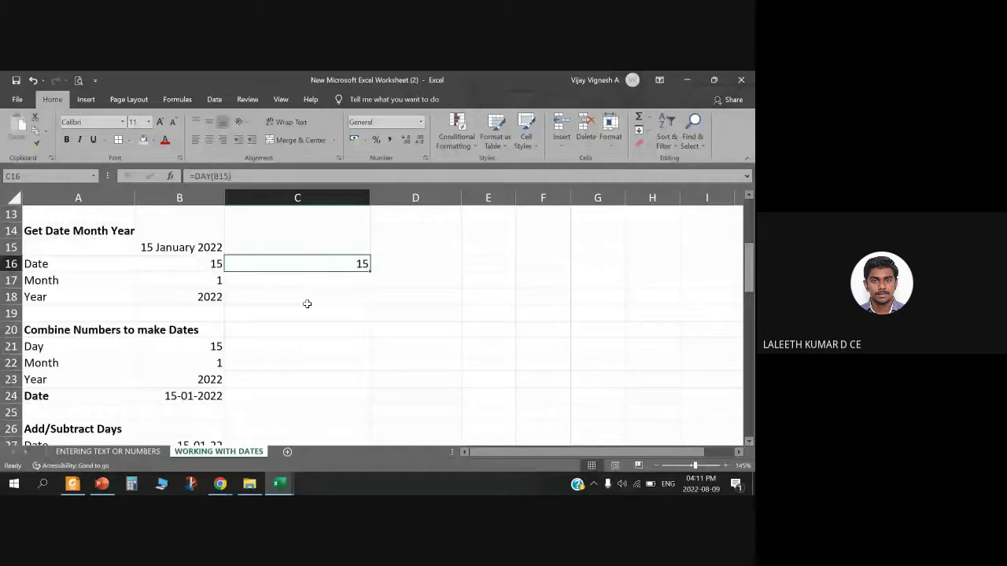
{"action": "left_click", "coordinate": [320, 265]}
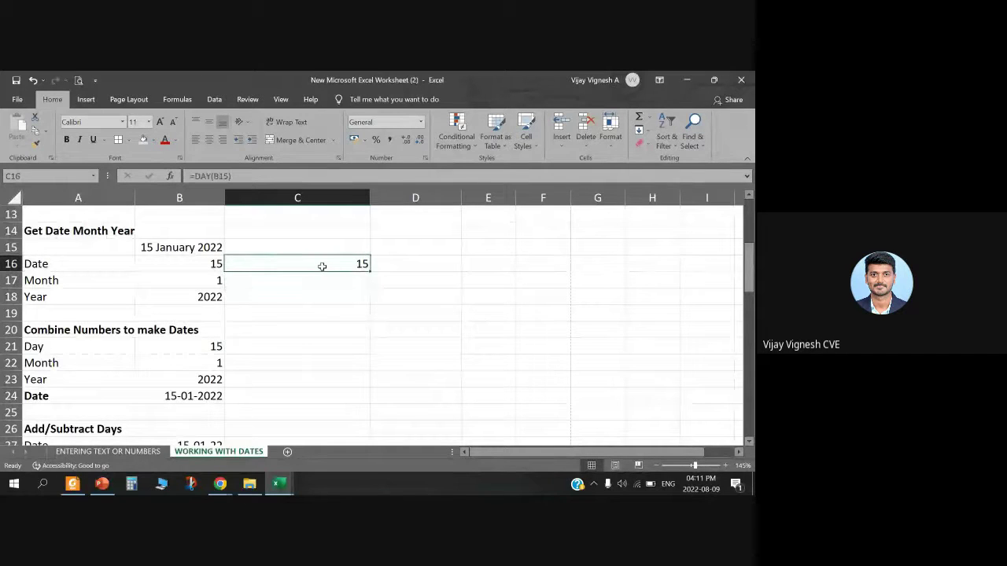
- Enter =MONTH(B15) in C17 and =YEAR(B15) in C18, giving 1 and 2022
{"action": "left_click", "coordinate": [182, 248]}
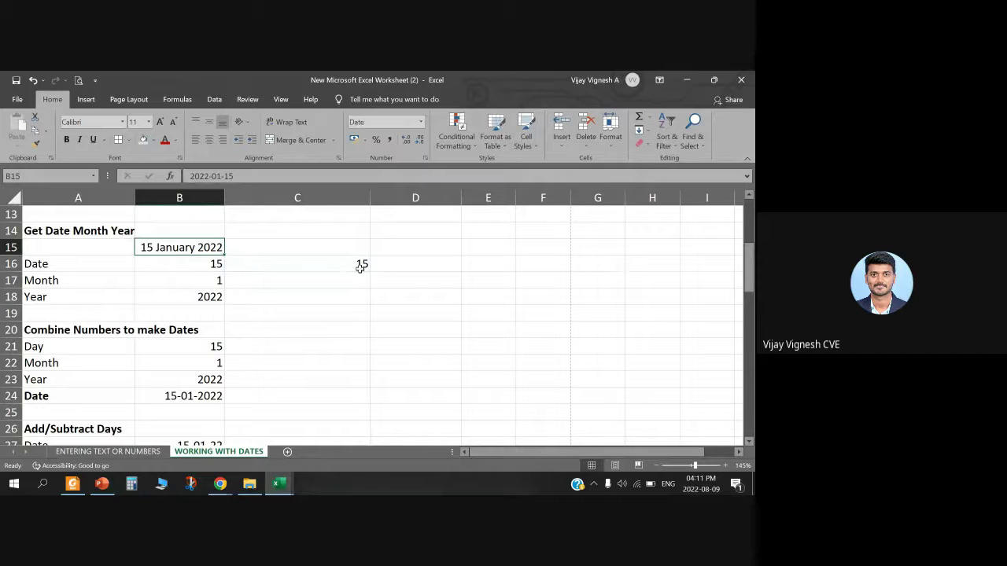
{"action": "left_click", "coordinate": [300, 282]}
{"action": "type", "text": "=month"}
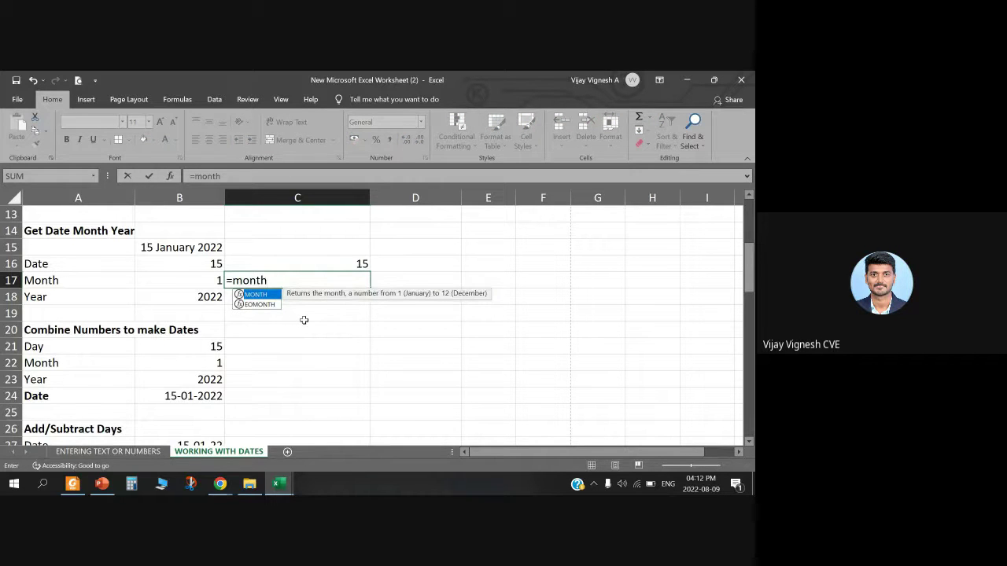
{"action": "type", "text": ")"}
{"action": "key", "text": "BackSpace"}
{"action": "type", "text": "("}
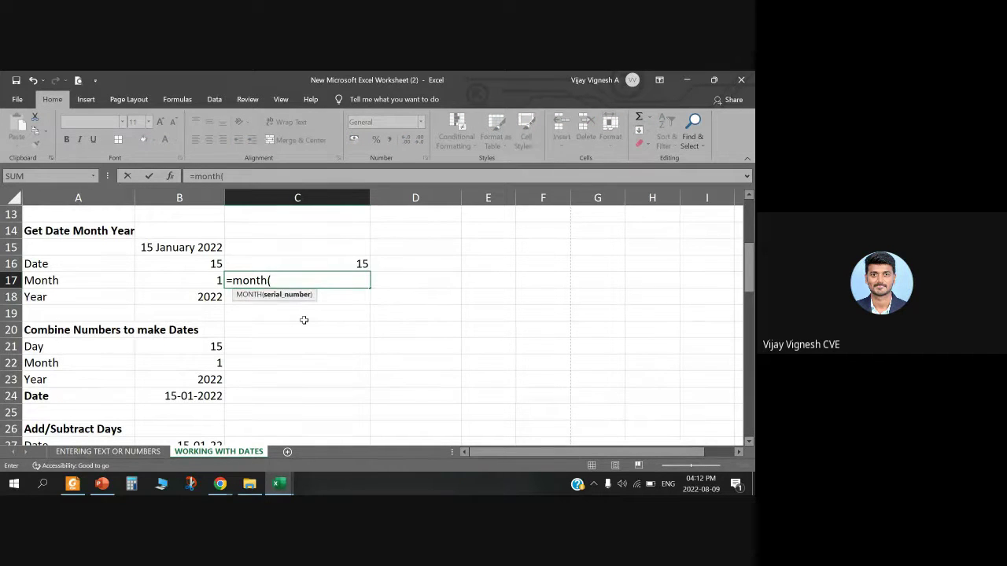
{"action": "left_click", "coordinate": [207, 246]}
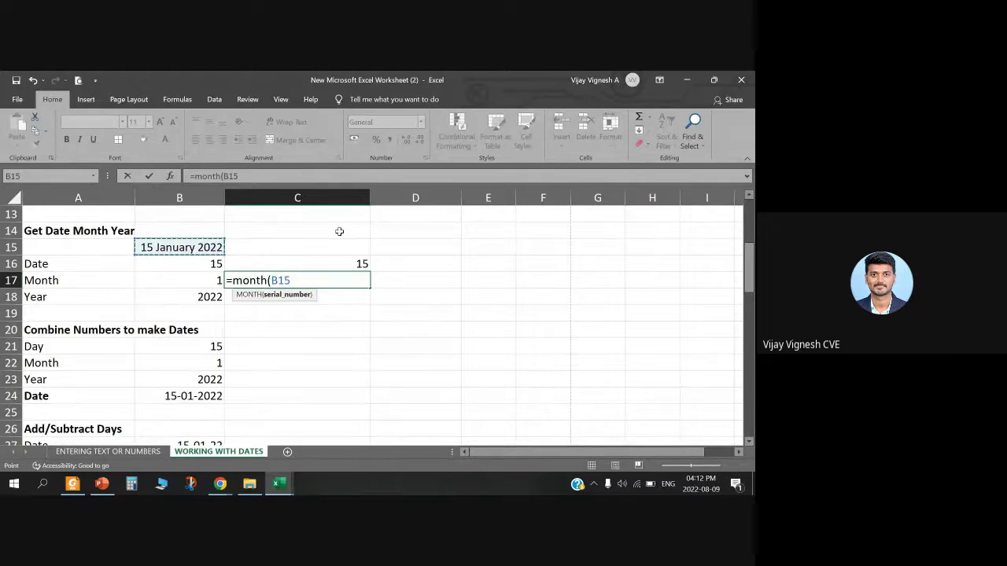
{"action": "key", "text": "Return"}
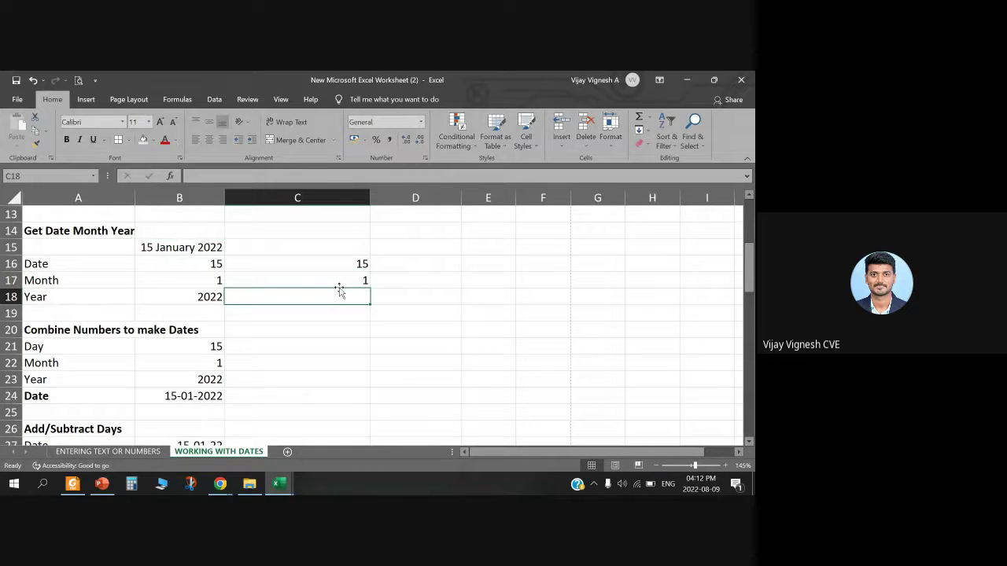
{"action": "type", "text": "=YEAR"}
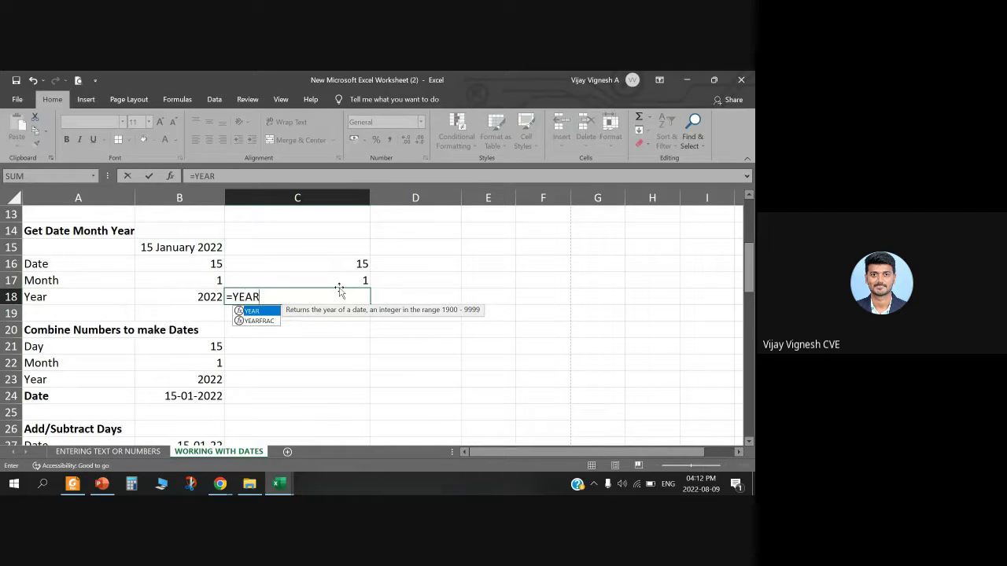
{"action": "type", "text": "("}
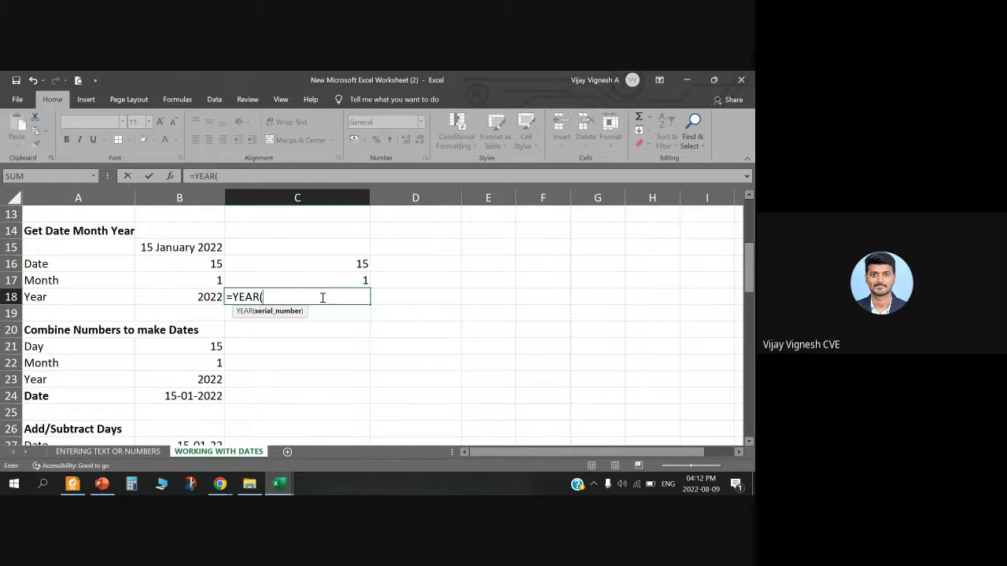
{"action": "left_click", "coordinate": [200, 247]}
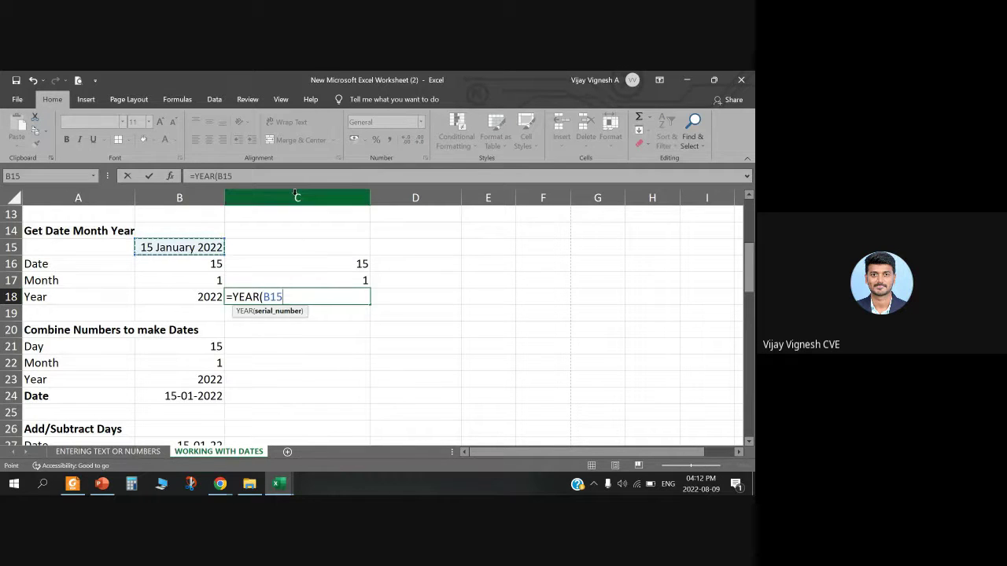
{"action": "type", "text": ")"}
{"action": "key", "text": "Return"}
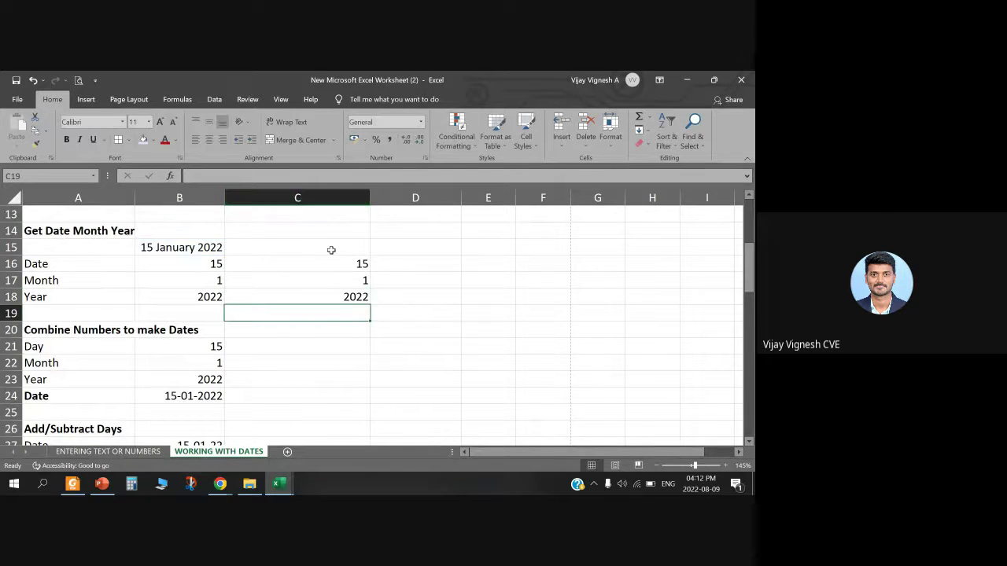
- Select C16:C18 and step through the 15, 1 and 2022 results
{"action": "left_click_drag", "start_coordinate": [351, 266], "coordinate": [314, 298]}
{"action": "left_click", "coordinate": [368, 328]}
{"action": "left_click", "coordinate": [292, 370], "text": "ctrl"}
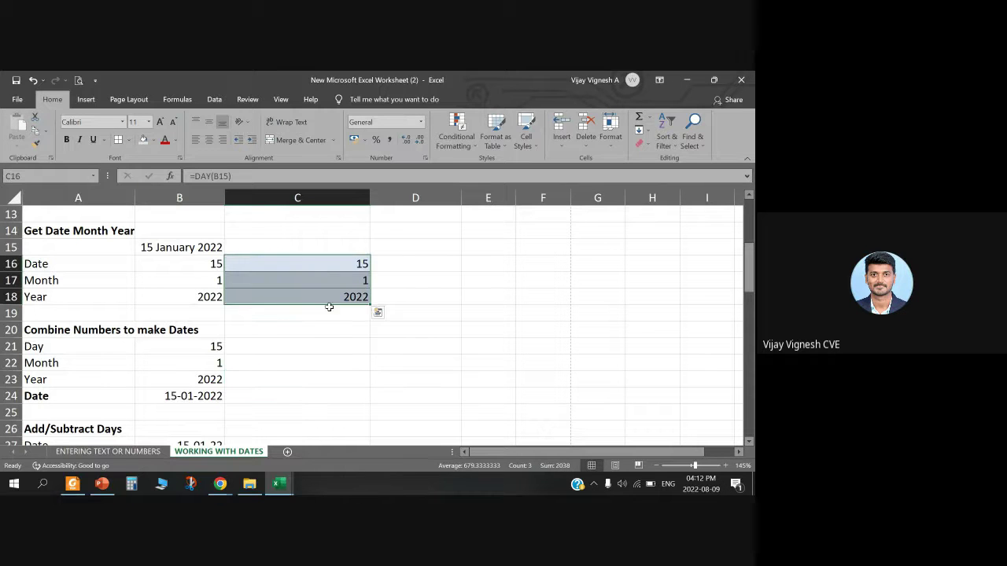
{"action": "key", "text": "Return"}
{"action": "key", "text": "Return"}
{"action": "key", "text": "Return"}
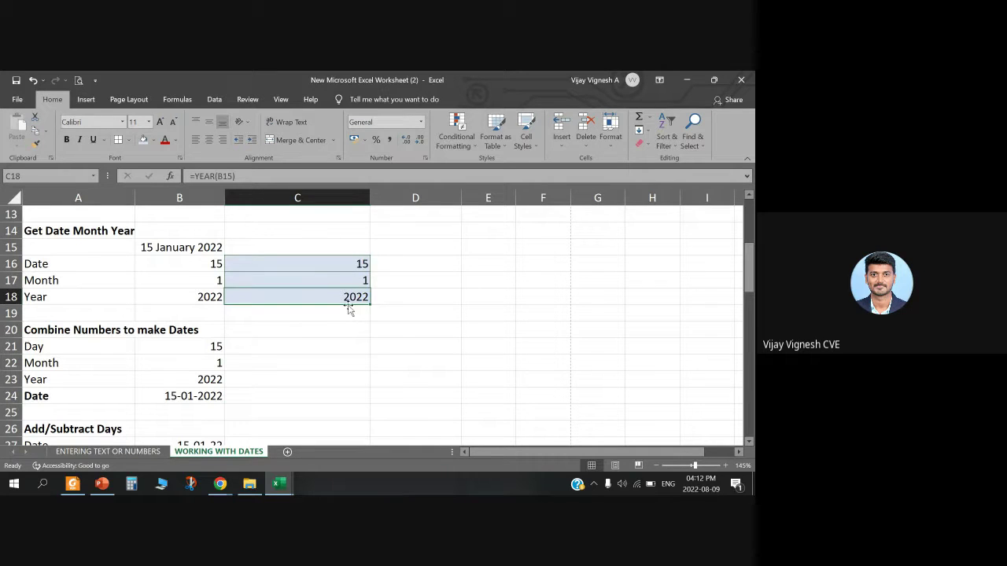
{"action": "key", "text": "Return"}
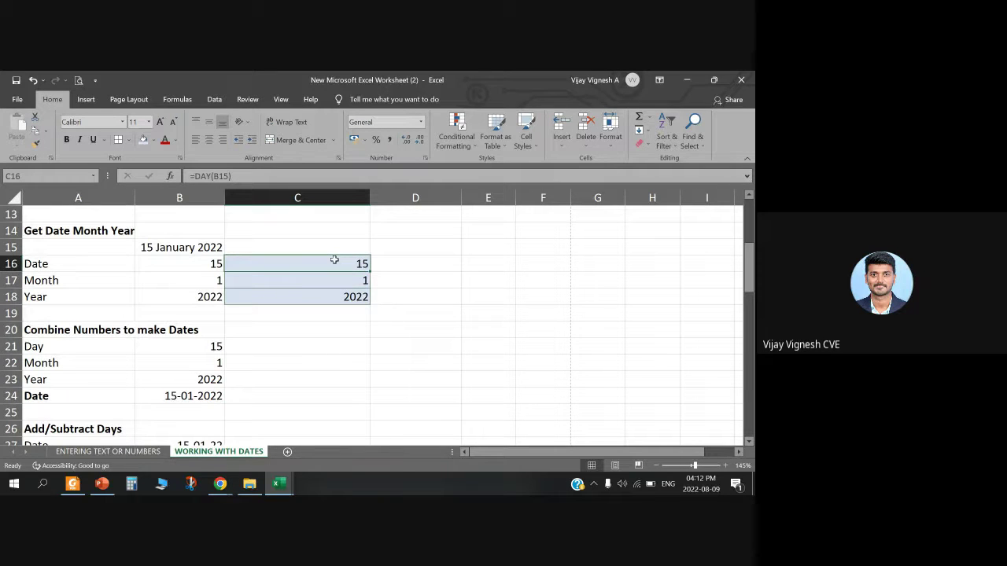
{"action": "left_click_drag", "start_coordinate": [334, 260], "coordinate": [340, 295]}
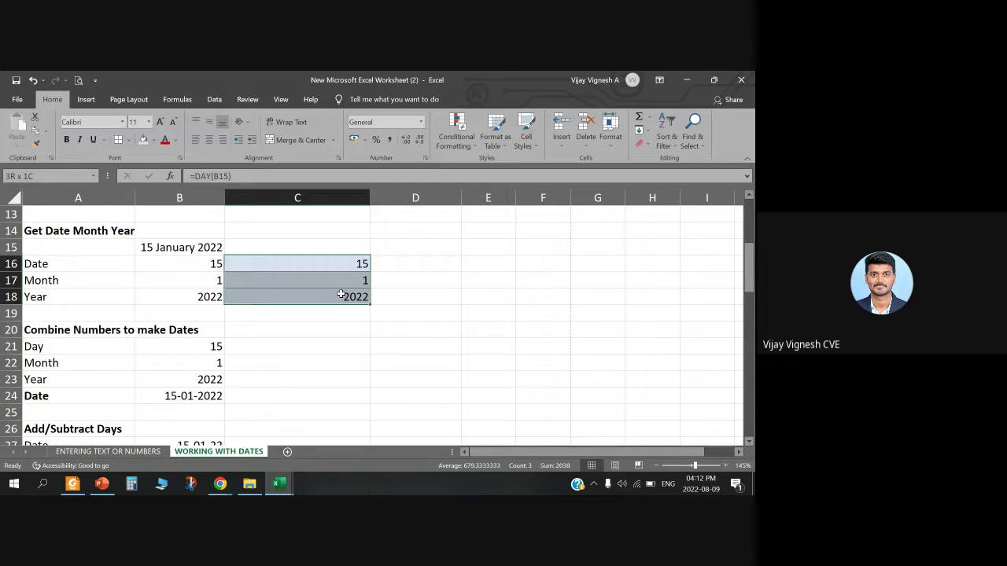
{"action": "left_click_drag", "start_coordinate": [340, 295], "coordinate": [341, 296]}
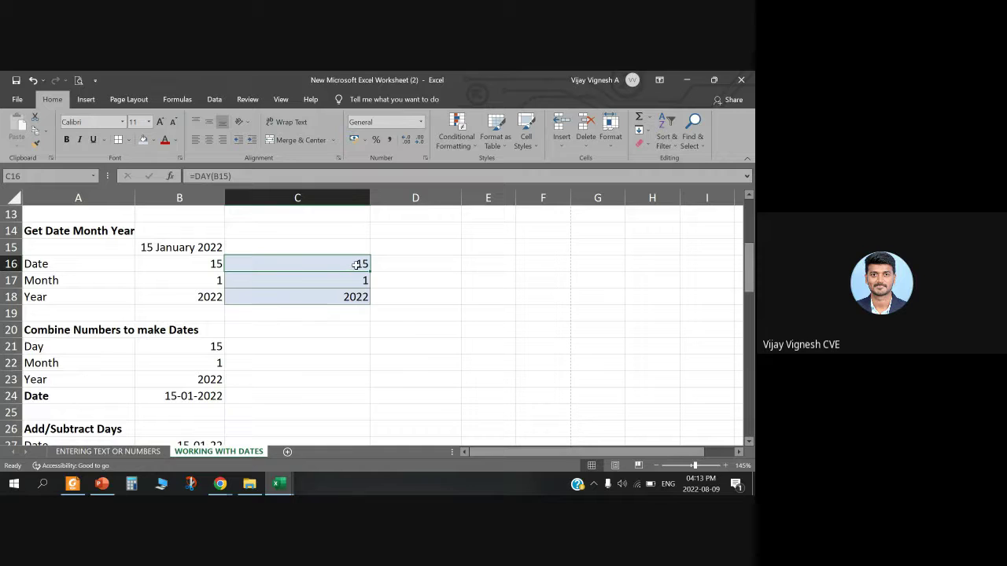
{"action": "key", "text": "Return"}
{"action": "key", "text": "Return"}
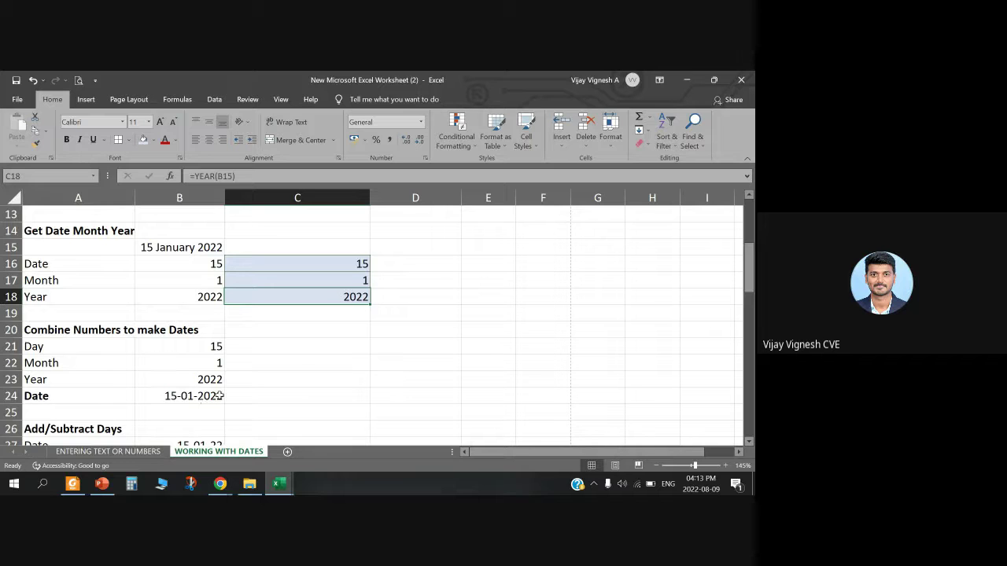
- Inspect the Day, Month and Year values in B21:B23 and B24's DATE formula
{"action": "scroll", "coordinate": [157, 362], "scroll_direction": "down", "scroll_amount": 2}
{"action": "scroll", "coordinate": [47, 299], "scroll_direction": "up", "scroll_amount": 2}
{"action": "scroll", "coordinate": [123, 341], "scroll_direction": "down", "scroll_amount": 1}
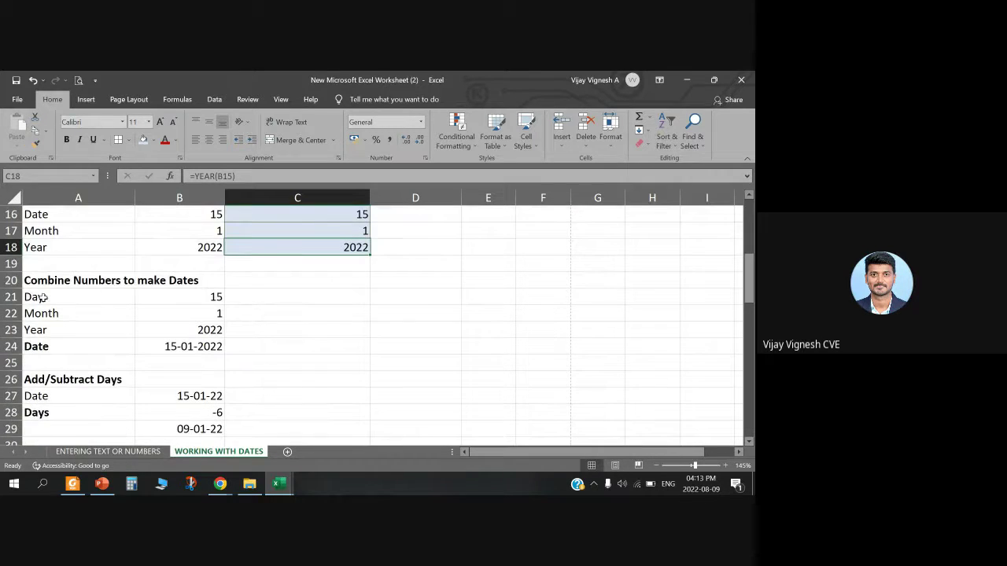
{"action": "left_click_drag", "start_coordinate": [43, 297], "coordinate": [167, 328]}
{"action": "left_click", "coordinate": [188, 348]}
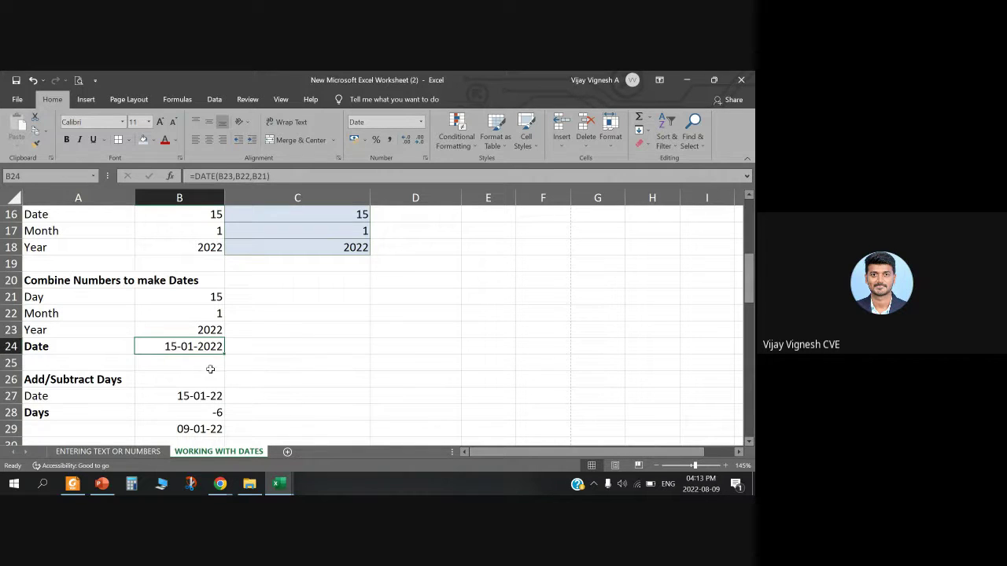
{"action": "left_click", "coordinate": [211, 295]}
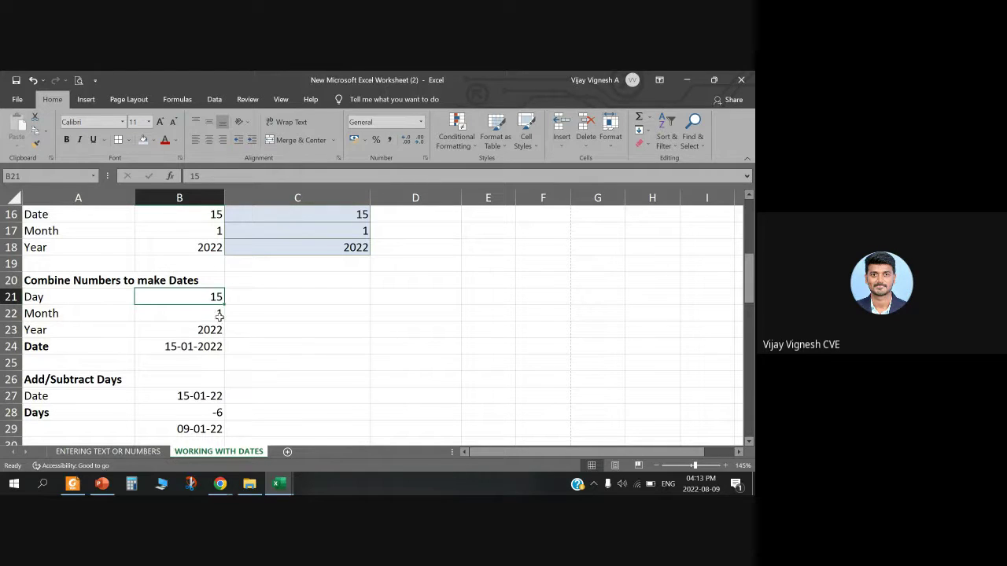
{"action": "left_click", "coordinate": [212, 313]}
{"action": "left_click", "coordinate": [207, 330]}
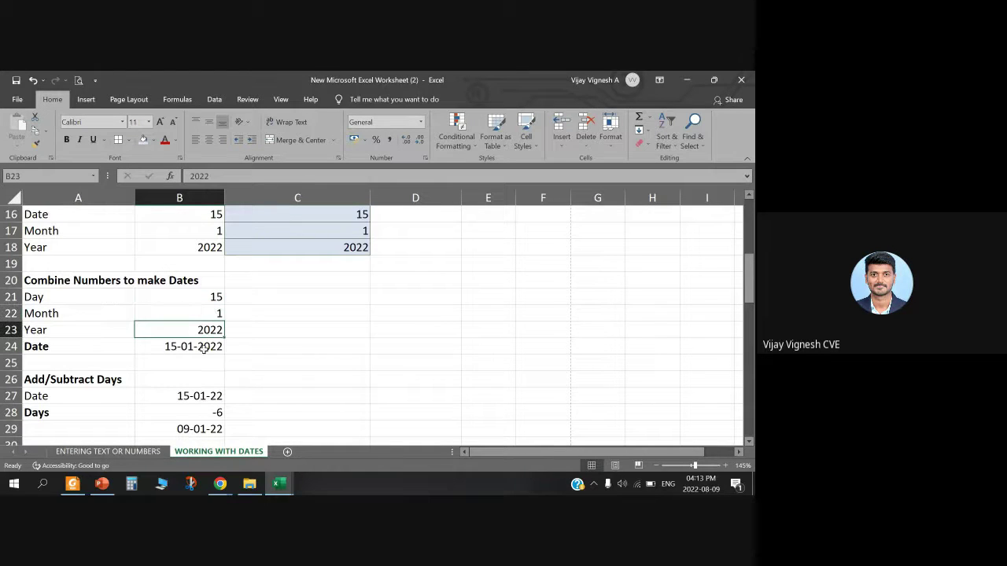
{"action": "left_click", "coordinate": [222, 350]}
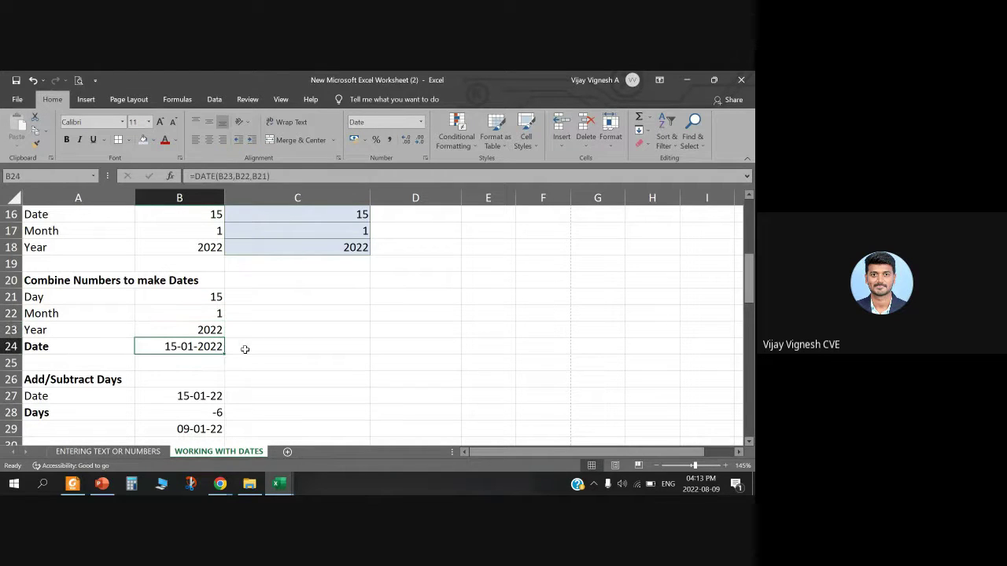
- Enter =DATE(B21,B22,B23) in C24, returning 1920-07-14, and compare it with B24
{"action": "left_click", "coordinate": [245, 349]}
{"action": "type", "text": "="}
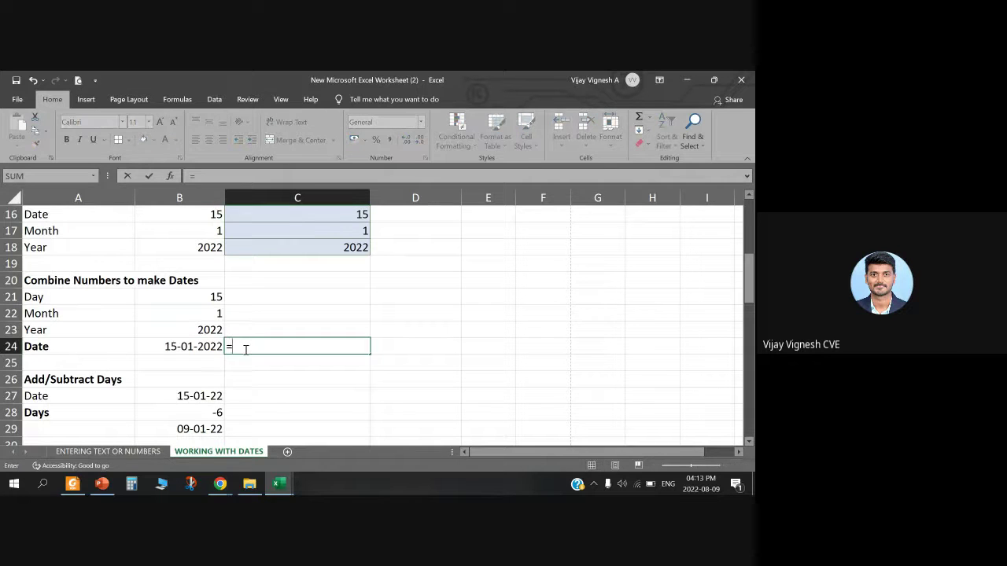
{"action": "type", "text": "DATE"}
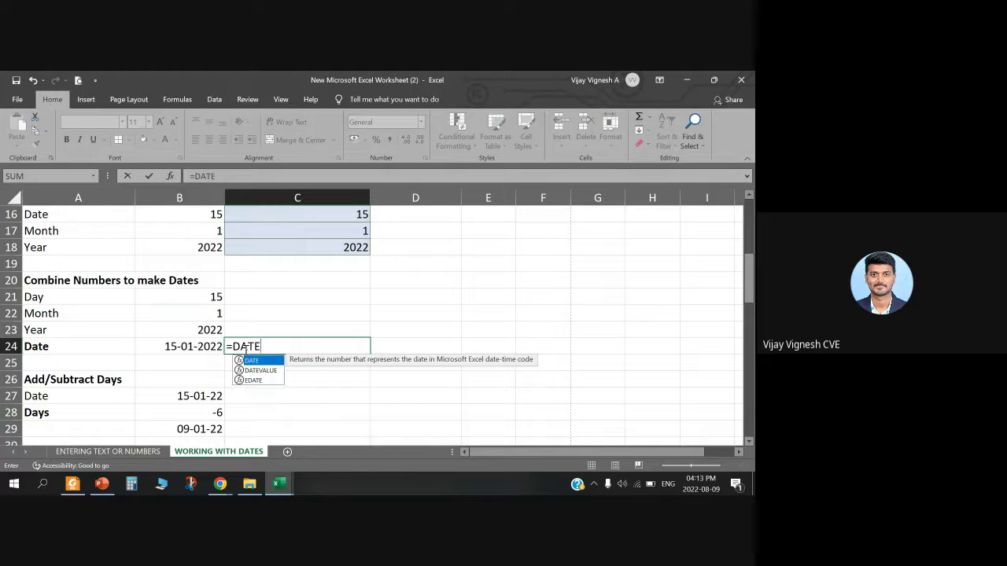
{"action": "type", "text": "("}
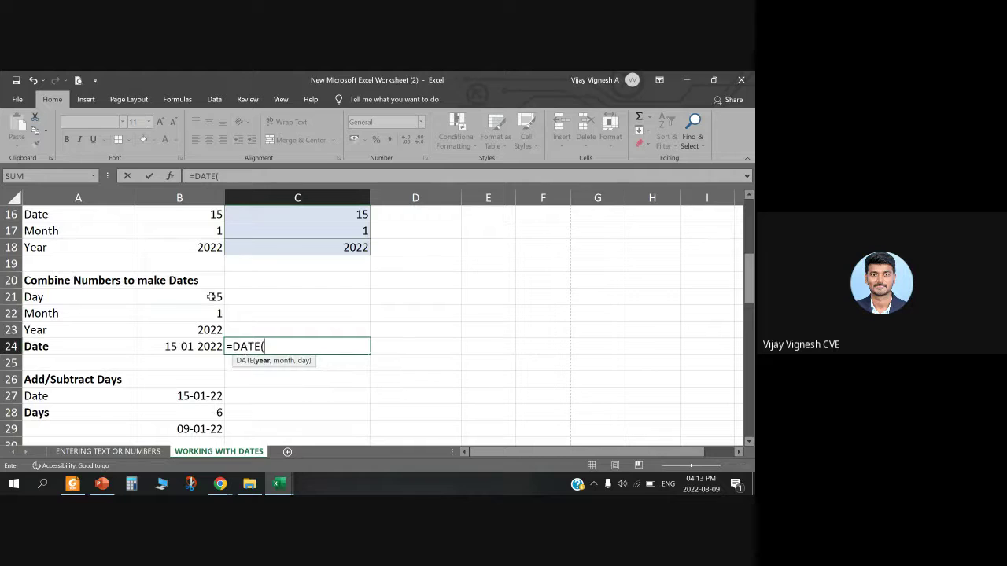
{"action": "left_click", "coordinate": [214, 298]}
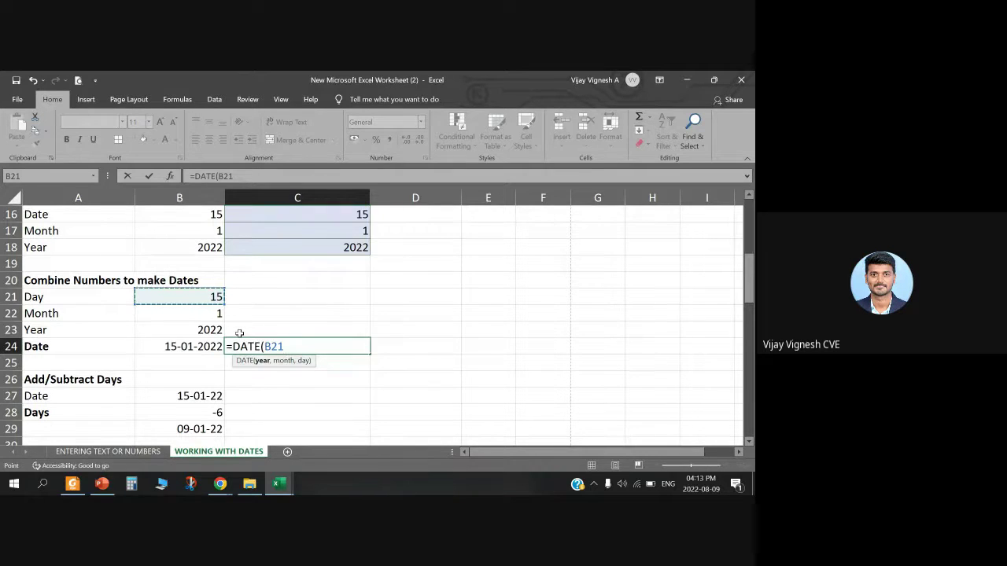
{"action": "type", "text": ","}
{"action": "left_click", "coordinate": [202, 315]}
{"action": "type", "text": ","}
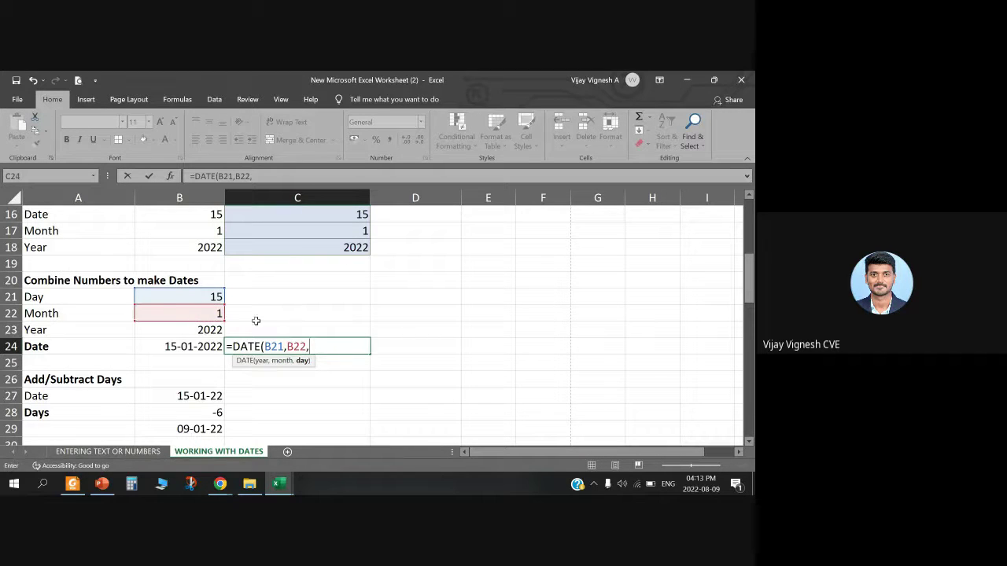
{"action": "left_click", "coordinate": [164, 327]}
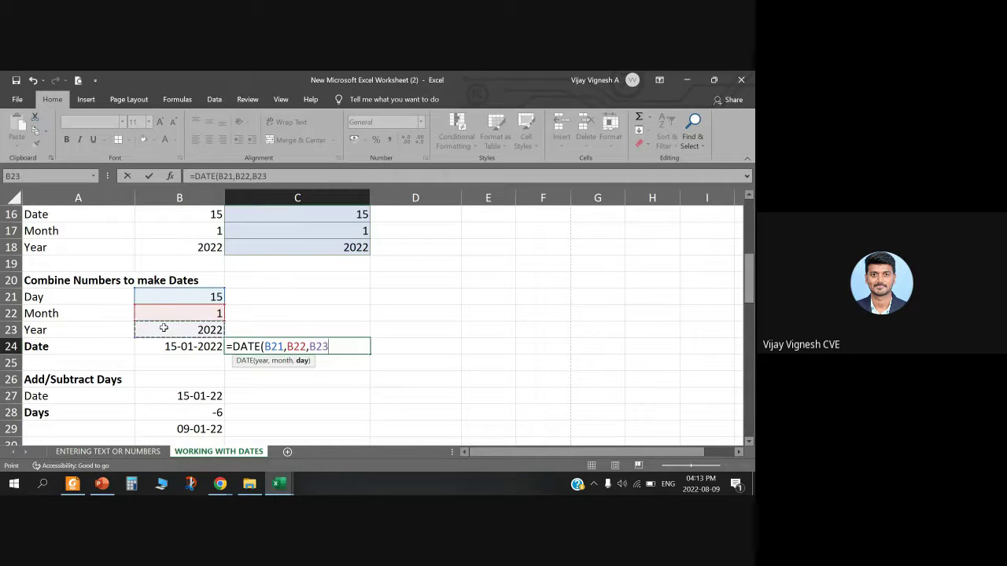
{"action": "type", "text": ")"}
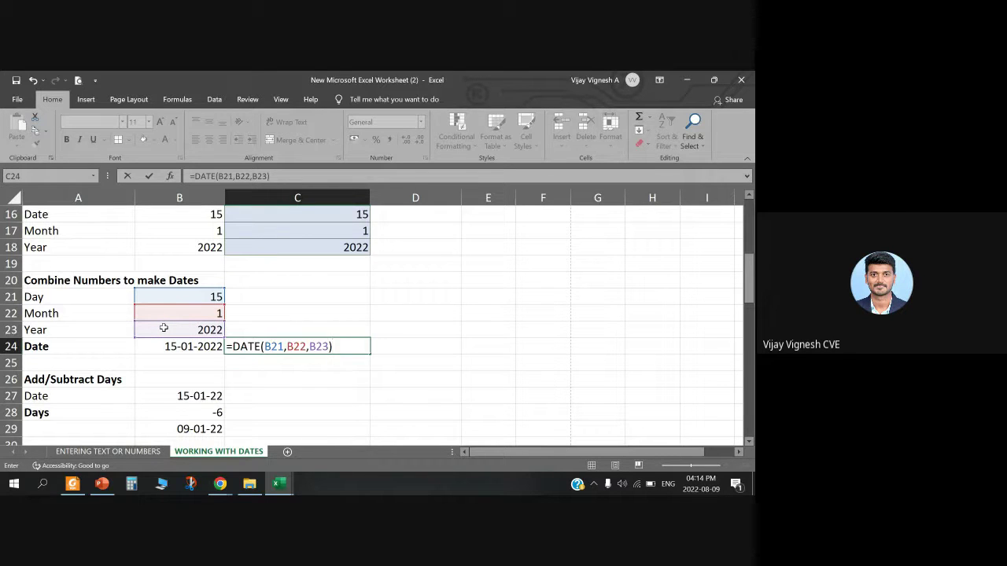
{"action": "key", "text": "Return"}
{"action": "left_click", "coordinate": [296, 346]}
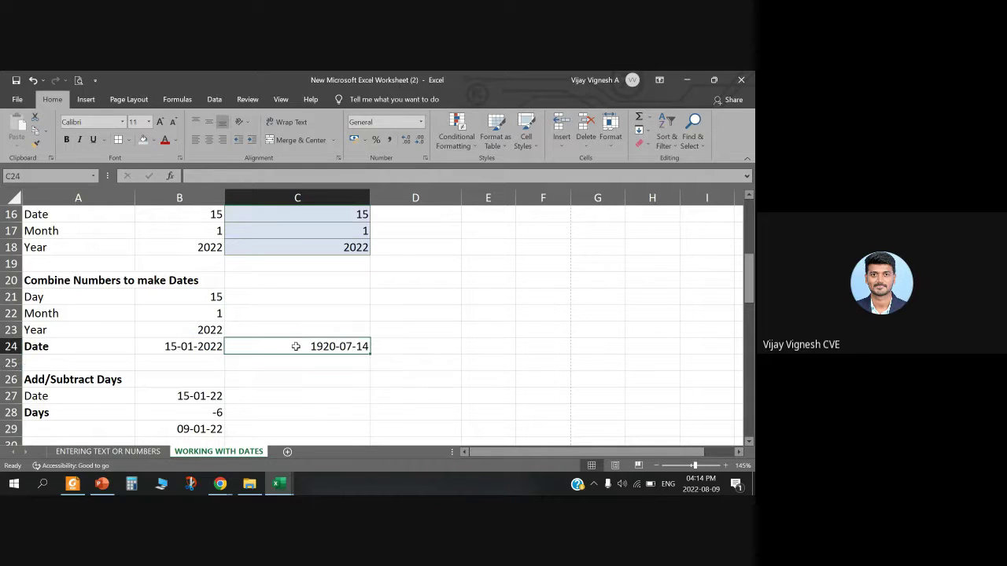
{"action": "left_click", "coordinate": [208, 346]}
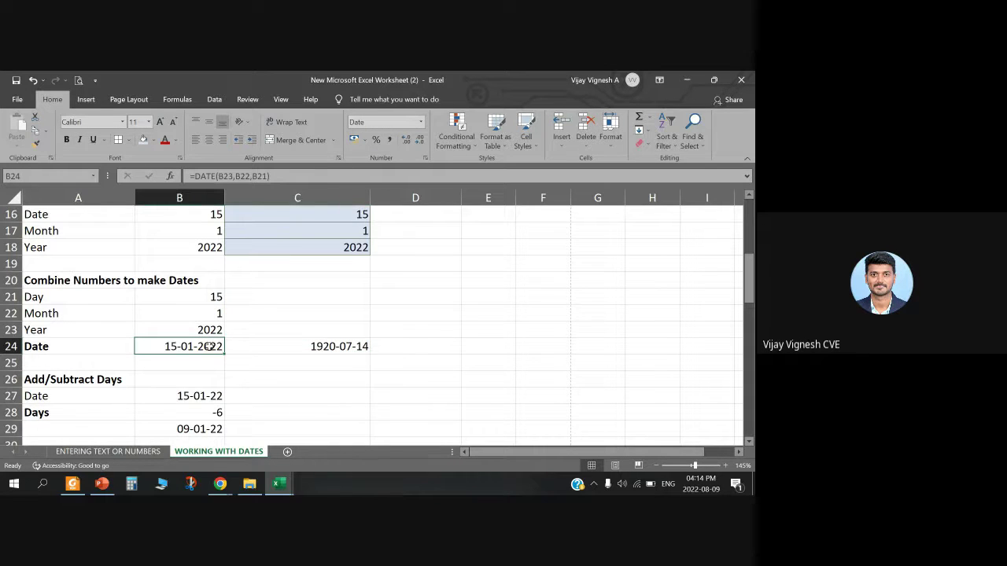
{"action": "left_click", "coordinate": [293, 343]}
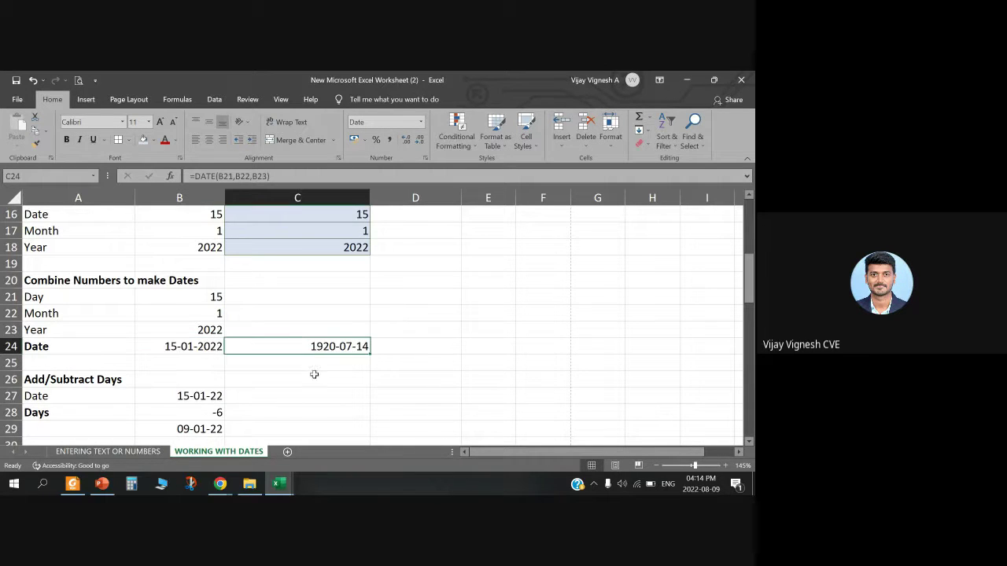
- Correct C24's formula to =DATE(B23,B22,B21) so it returns 2022-01-15
{"action": "left_click", "coordinate": [229, 176]}
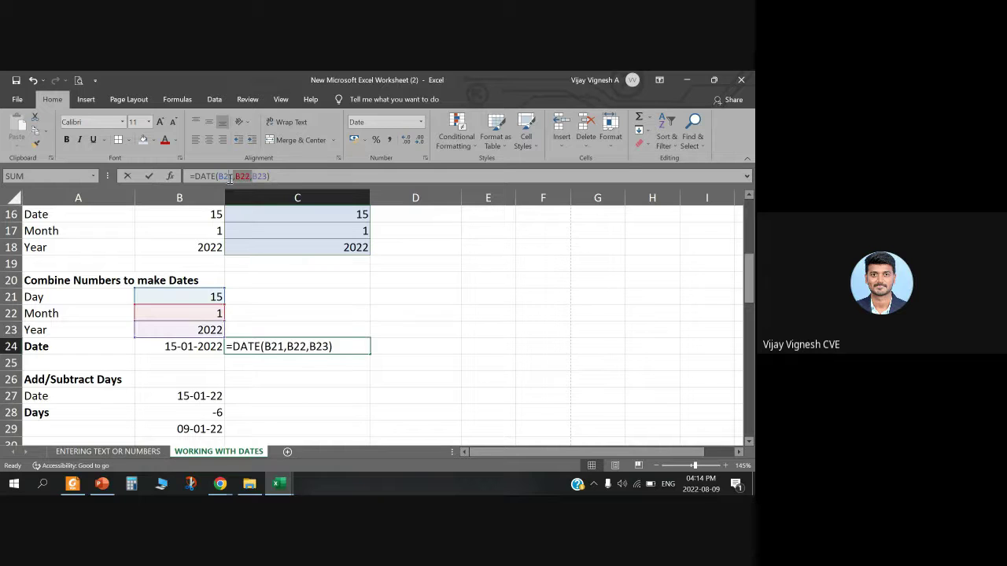
{"action": "left_click_drag", "start_coordinate": [218, 176], "coordinate": [252, 176]}
{"action": "key", "text": "Delete"}
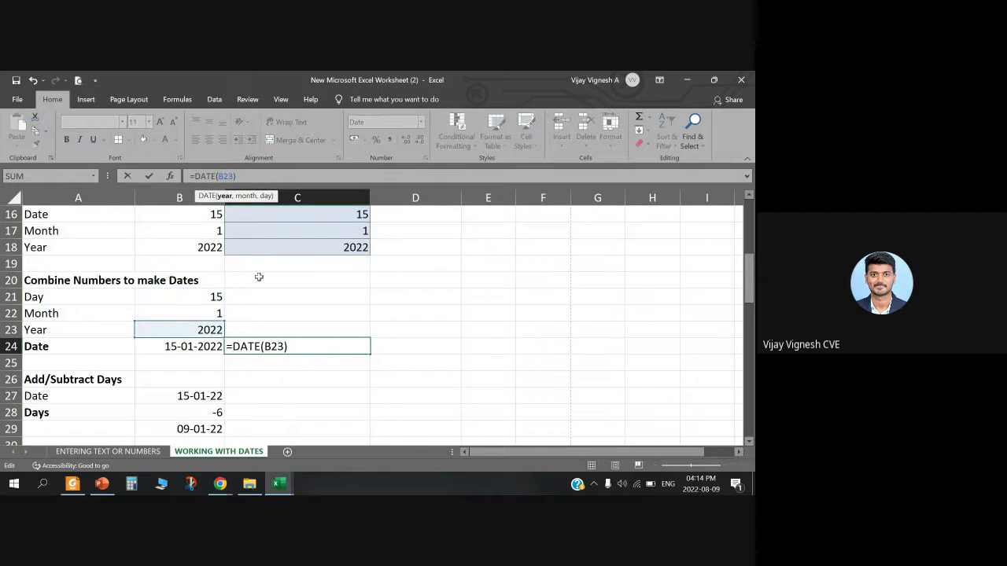
{"action": "left_click", "coordinate": [289, 346]}
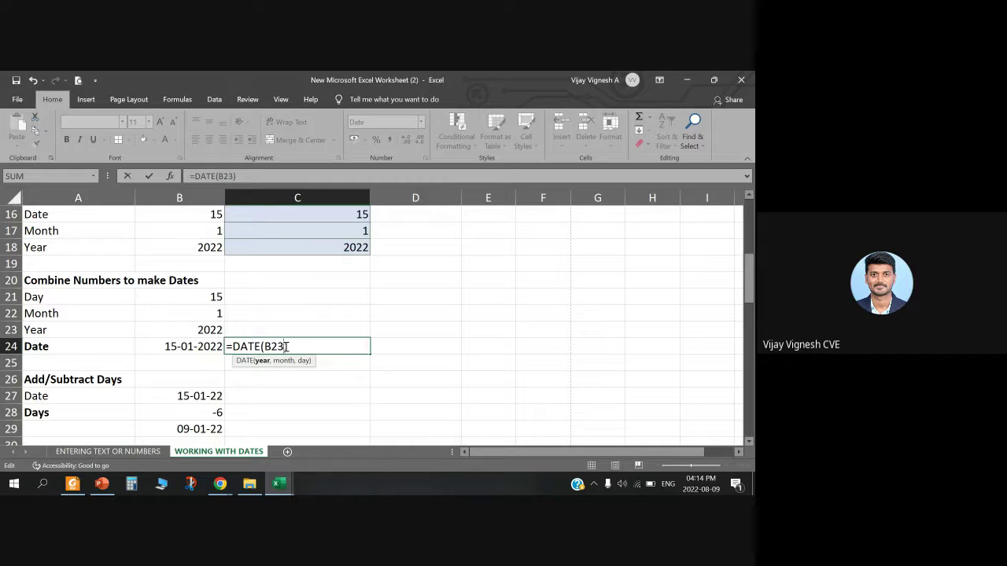
{"action": "type", "text": ","}
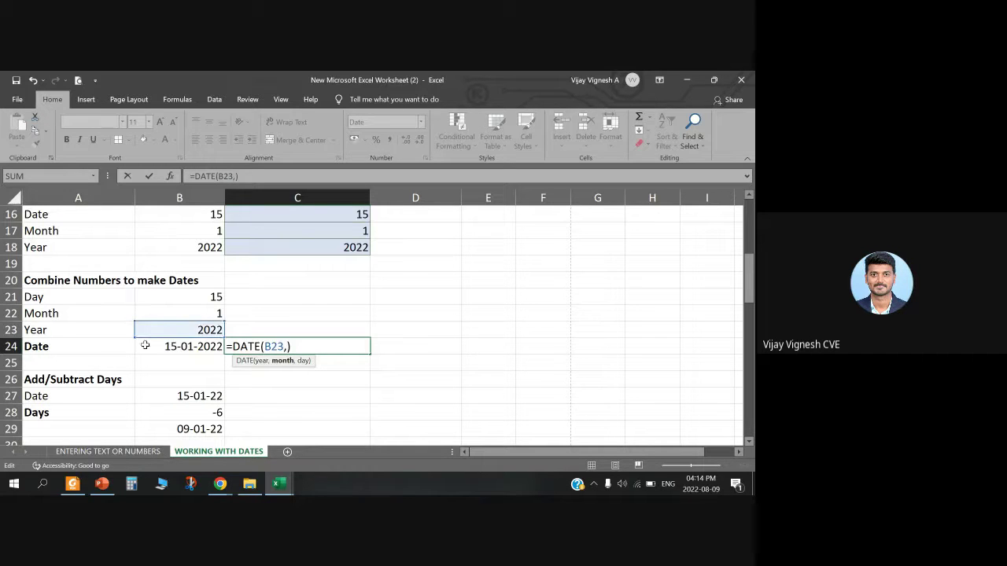
{"action": "left_click", "coordinate": [167, 317]}
{"action": "type", "text": ","}
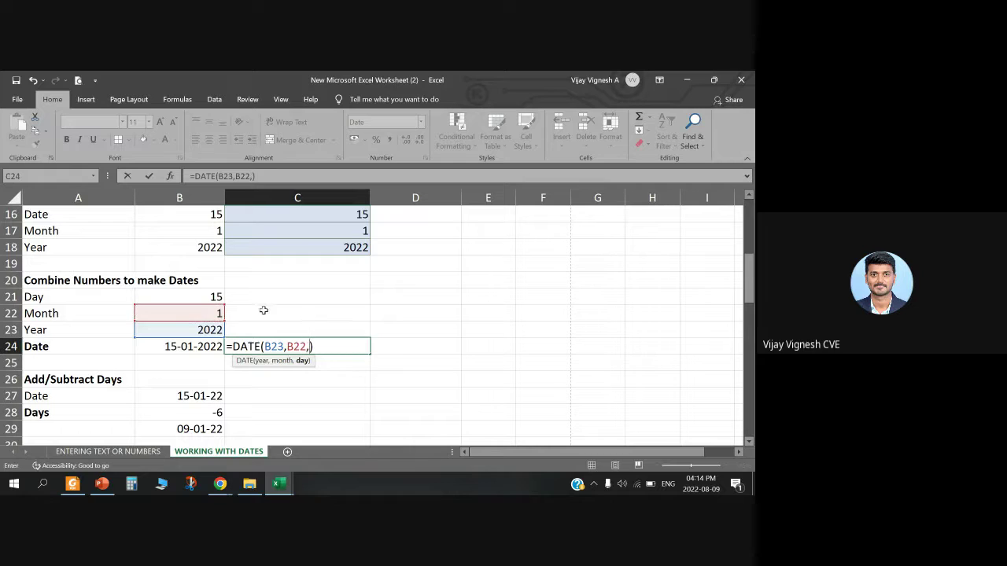
{"action": "left_click", "coordinate": [211, 296]}
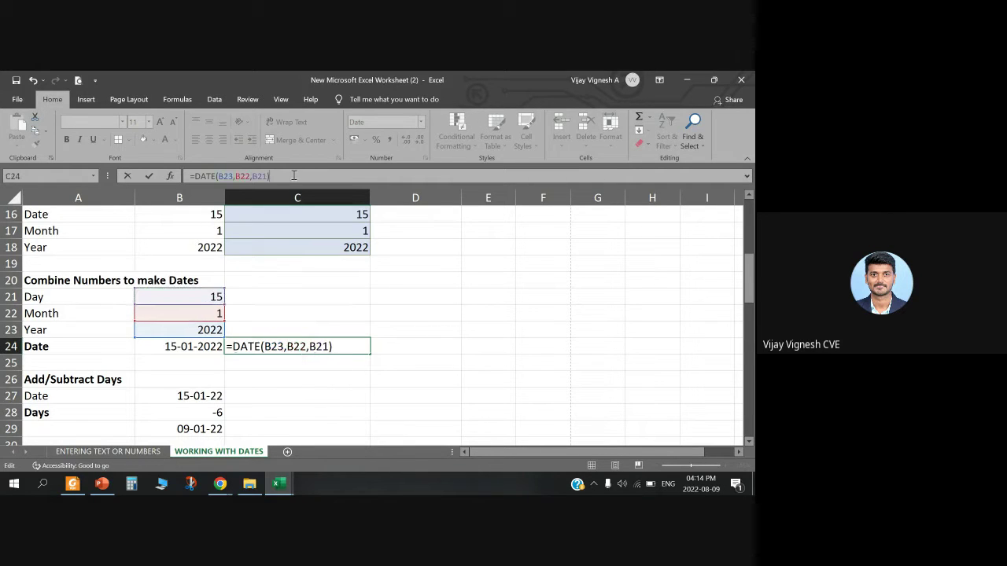
{"action": "key", "text": "Return"}
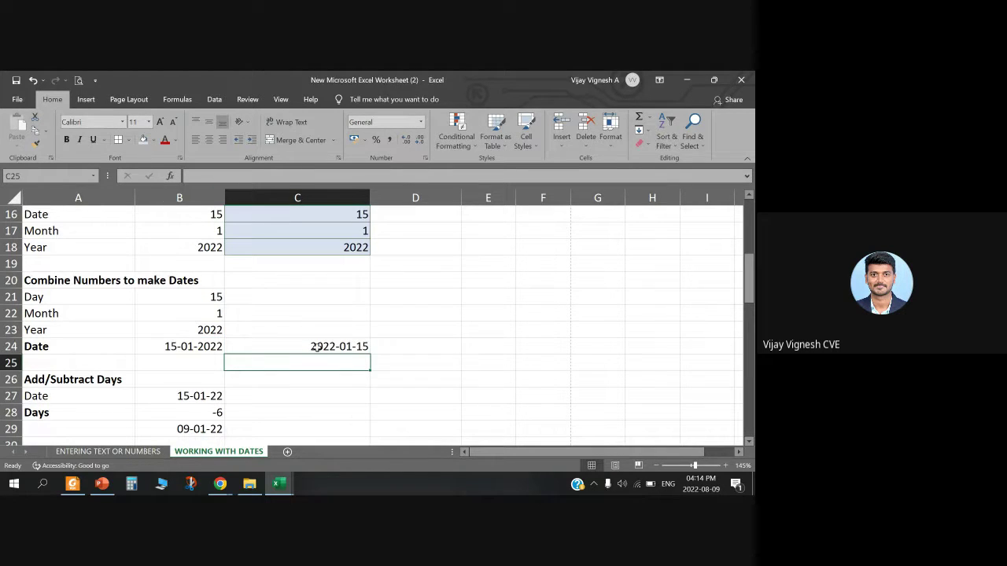
{"action": "left_click", "coordinate": [314, 349]}
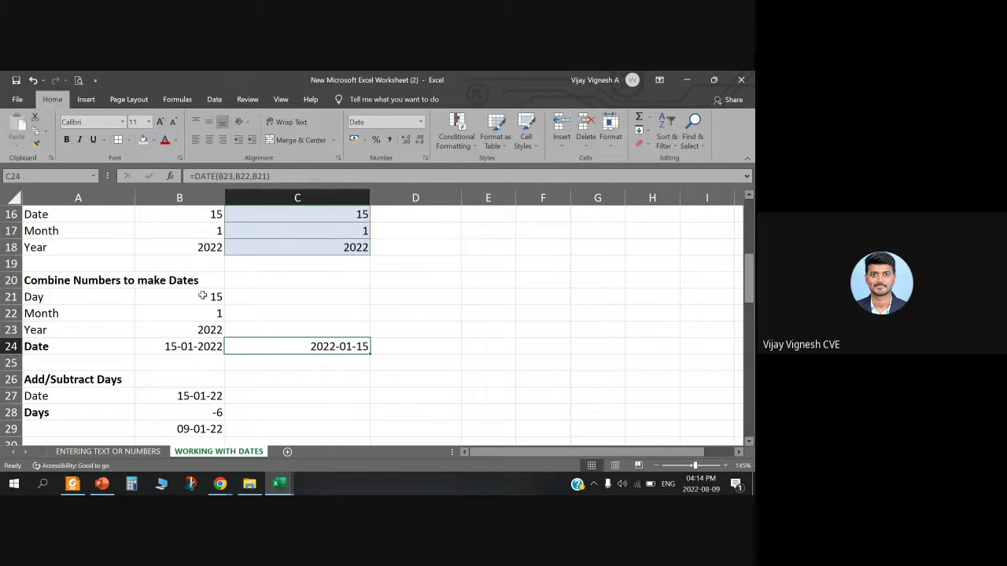
- Shade the Day, Month and Year inputs B21:B23 and the result C24 light blue
{"action": "left_click_drag", "start_coordinate": [200, 295], "coordinate": [203, 333]}
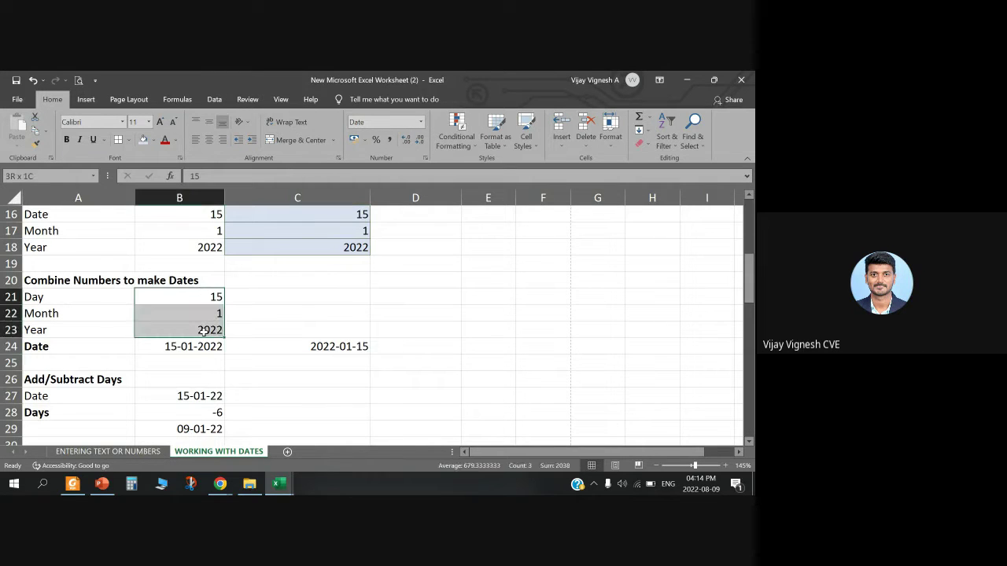
{"action": "left_click", "coordinate": [143, 139]}
{"action": "left_click", "coordinate": [331, 350]}
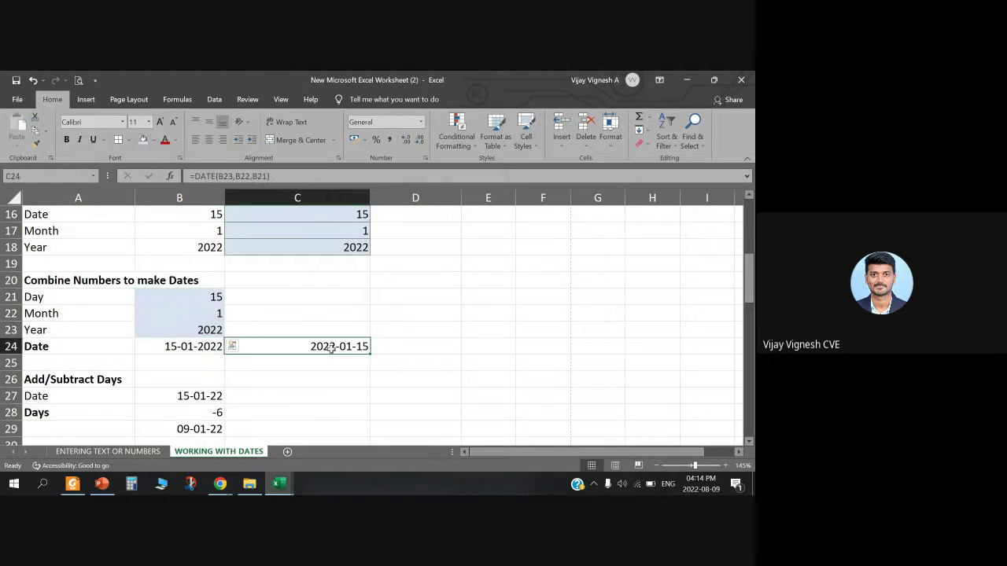
{"action": "left_click", "coordinate": [143, 140]}
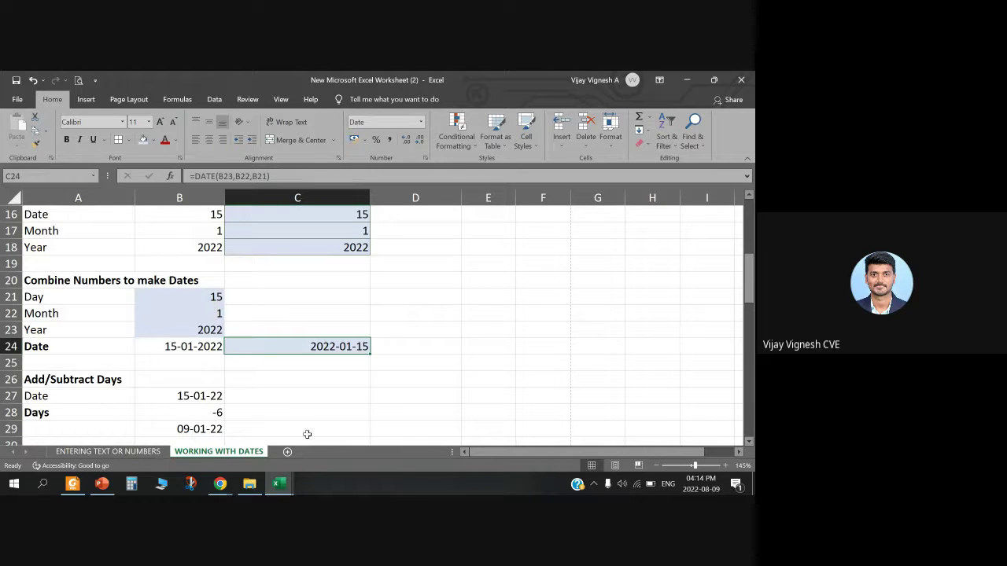
{"action": "left_click", "coordinate": [85, 282]}
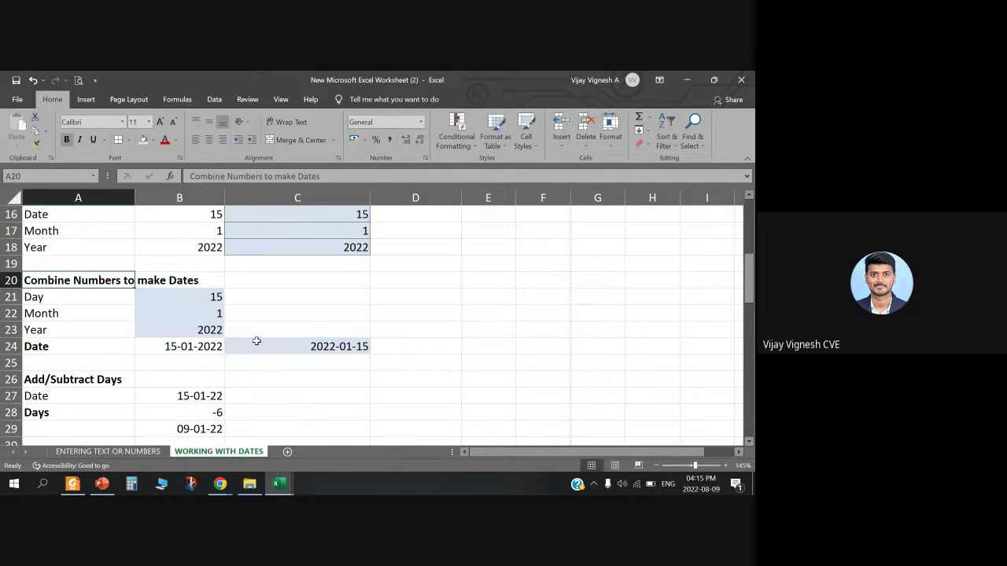
- In the Add/Subtract Days example, change the B28 day count from -6 to 8
{"action": "scroll", "coordinate": [219, 353], "scroll_direction": "down", "scroll_amount": 1}
{"action": "scroll", "coordinate": [219, 353], "scroll_direction": "down", "scroll_amount": 2}
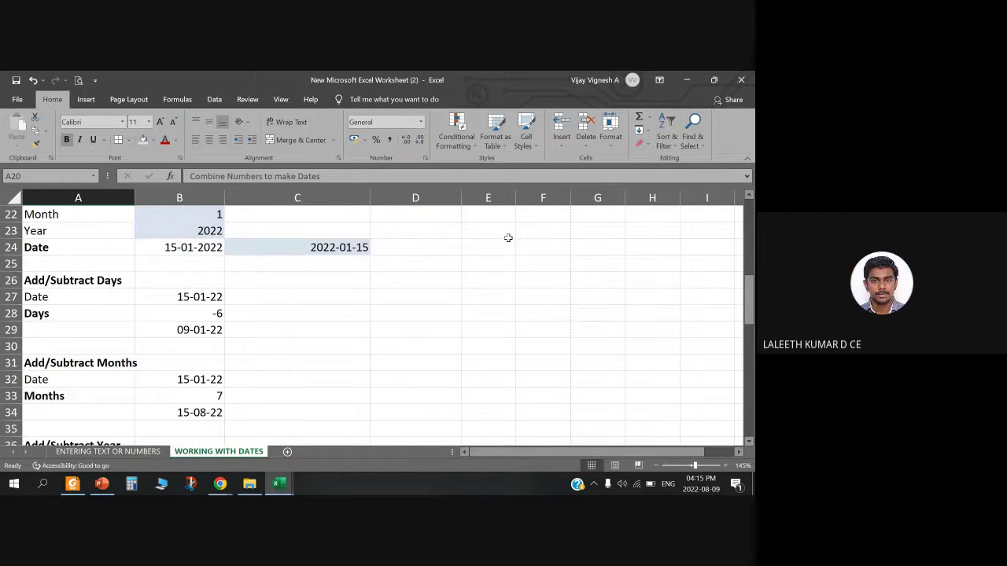
{"action": "left_click", "coordinate": [59, 280]}
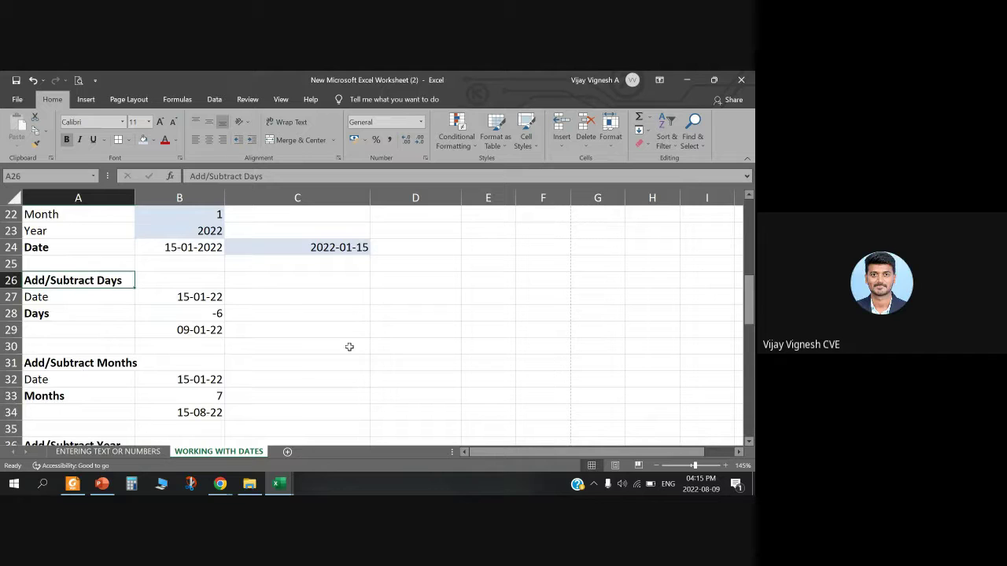
{"action": "scroll", "coordinate": [41, 290], "scroll_direction": "down", "scroll_amount": 1}
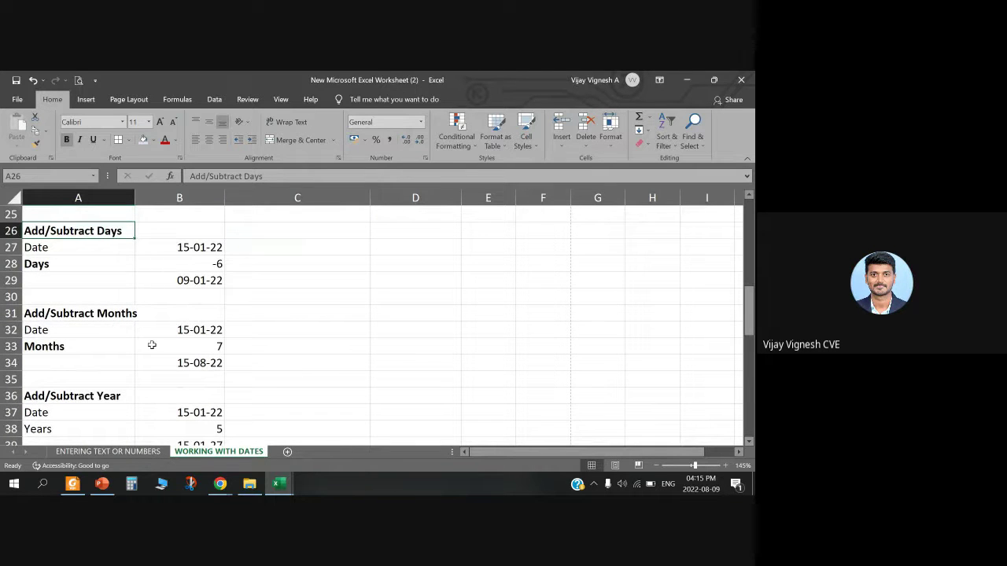
{"action": "left_click", "coordinate": [63, 260]}
{"action": "left_click", "coordinate": [66, 249]}
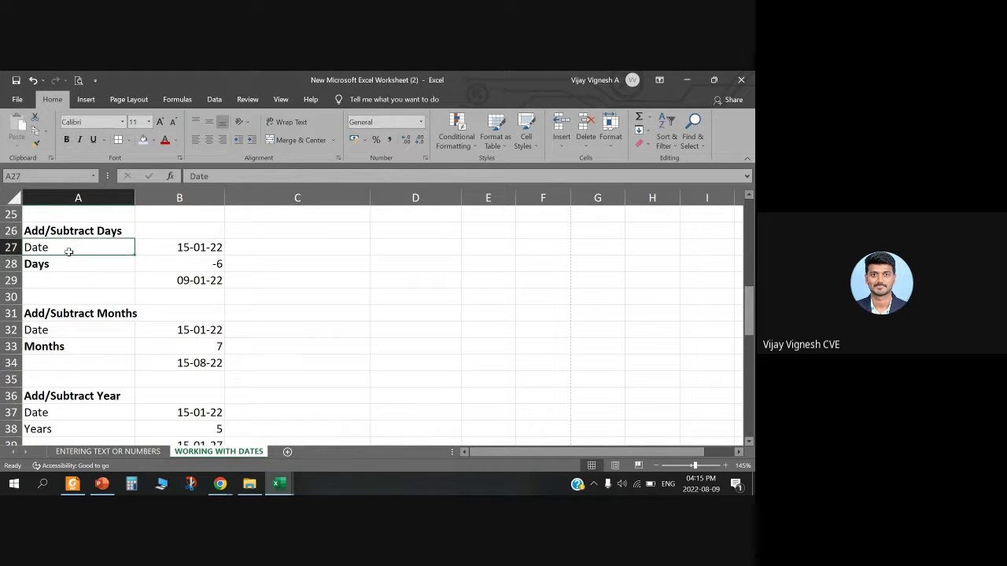
{"action": "left_click", "coordinate": [180, 244]}
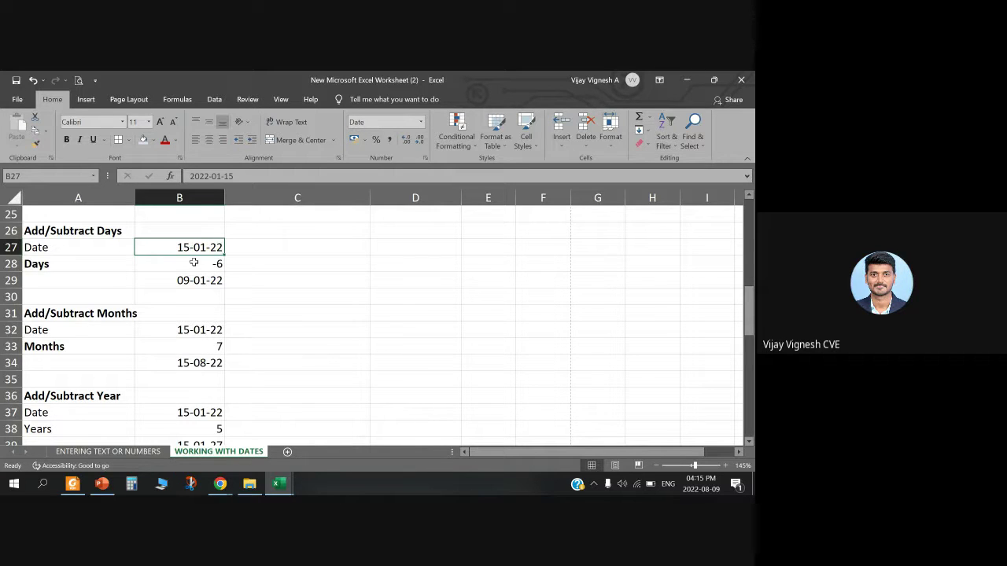
{"action": "left_click", "coordinate": [90, 264]}
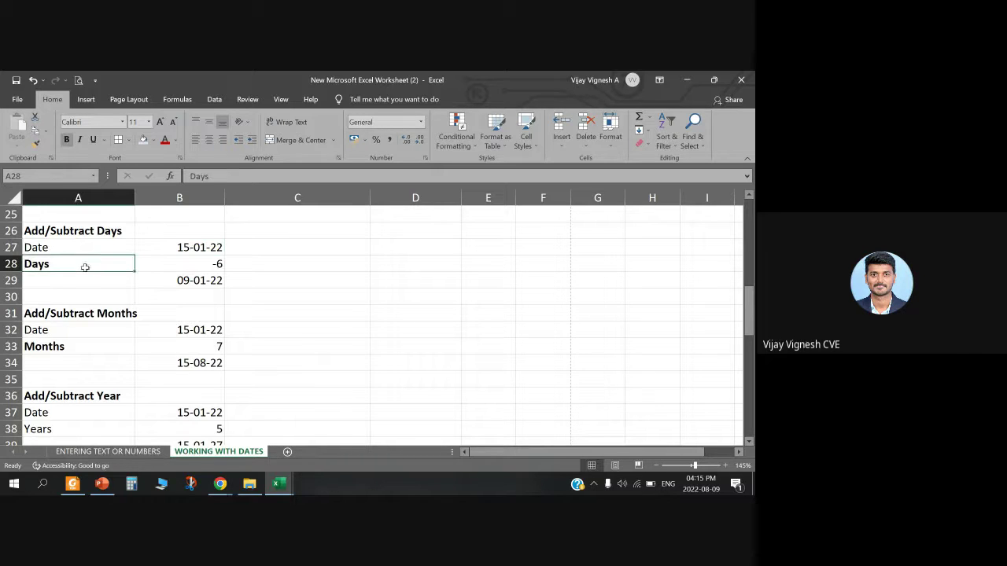
{"action": "left_click", "coordinate": [221, 265]}
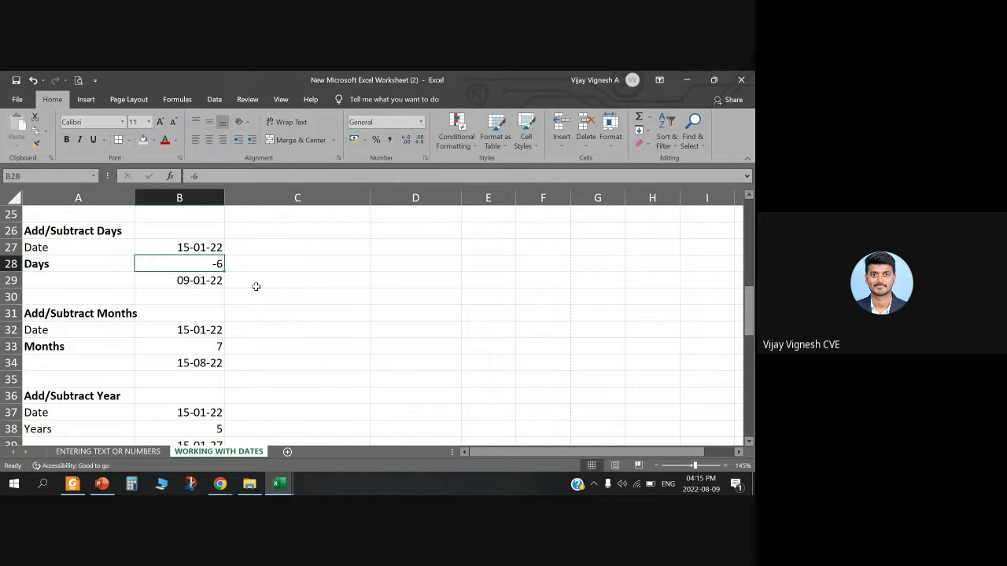
{"action": "type", "text": "8"}
{"action": "left_click", "coordinate": [248, 269]}
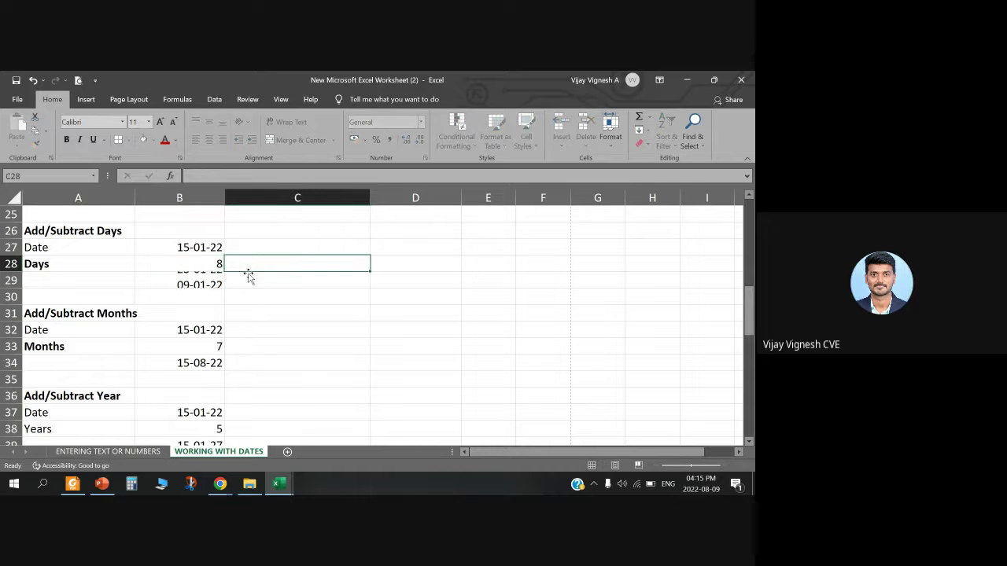
{"action": "left_click", "coordinate": [207, 266]}
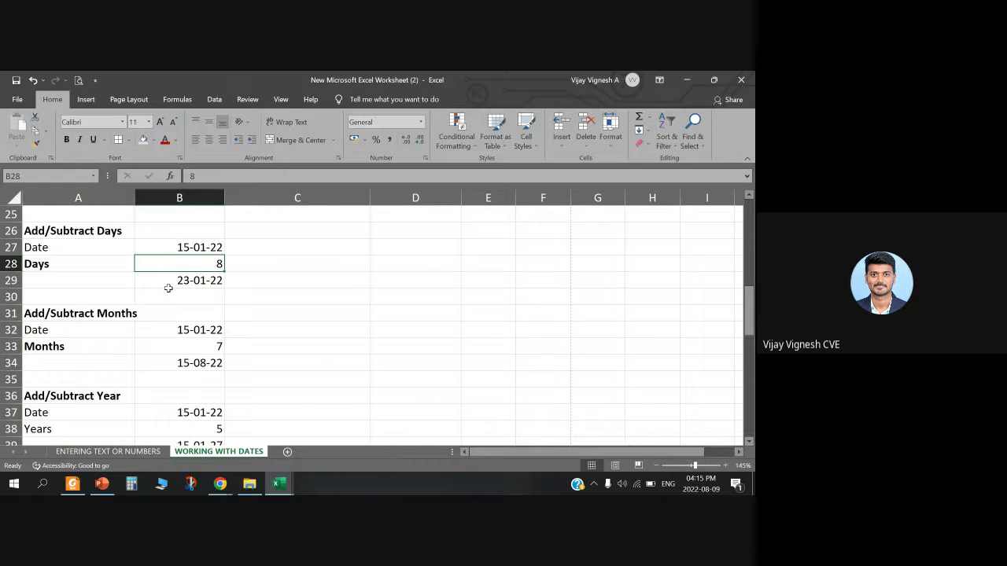
- Re-enter B29's result formula as =B27+B28
{"action": "left_click", "coordinate": [198, 281]}
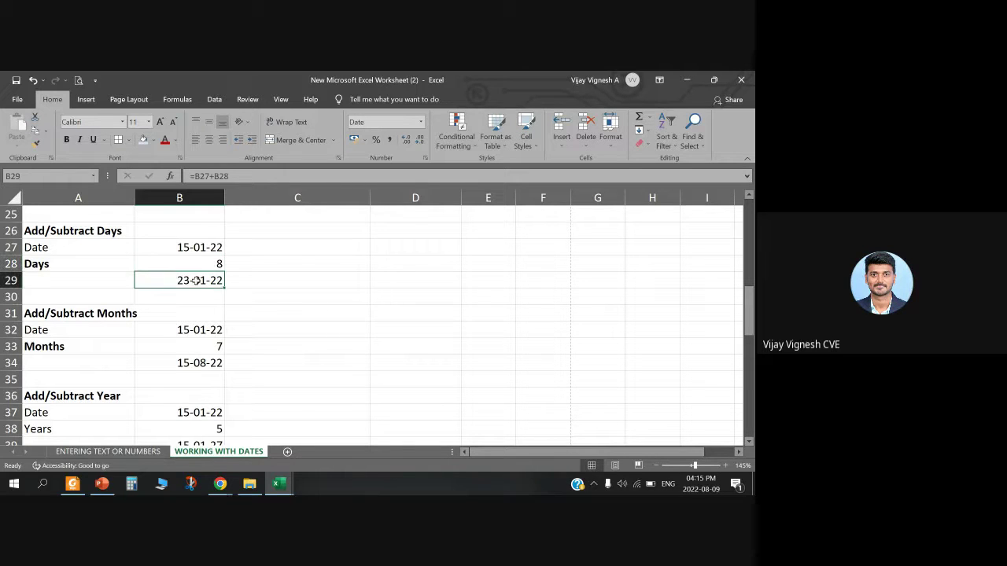
{"action": "left_click", "coordinate": [255, 280]}
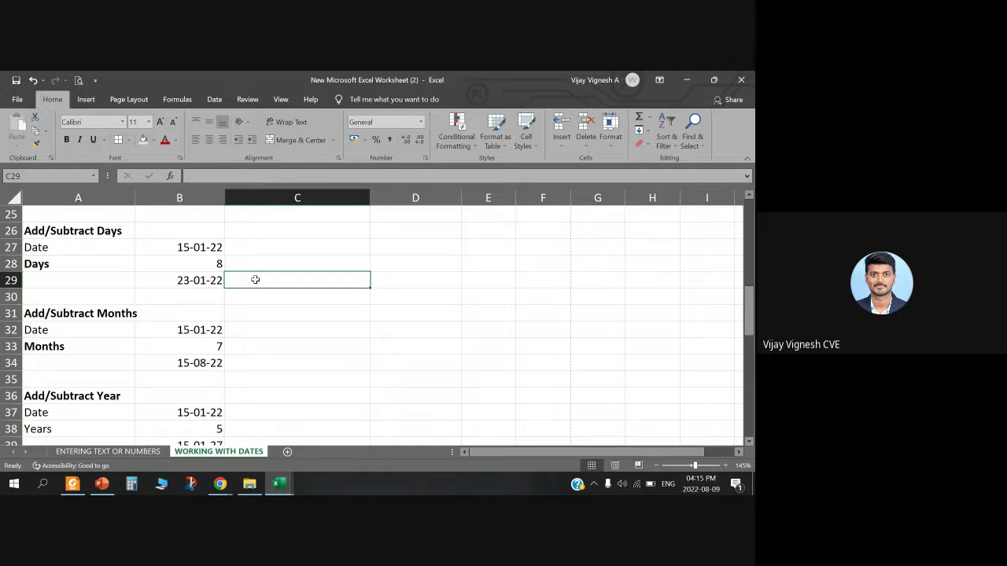
{"action": "key", "text": "Left"}
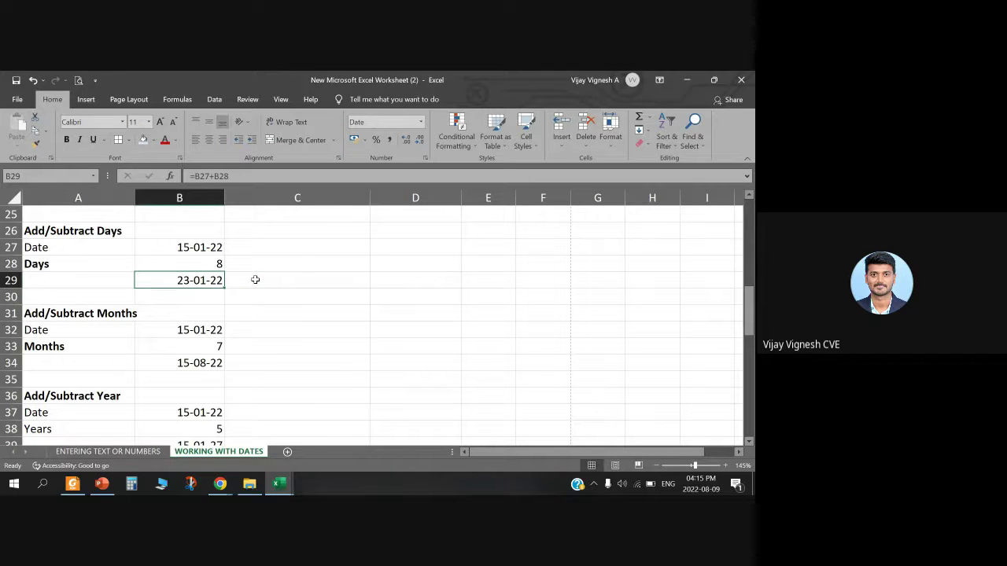
{"action": "key", "text": "F2"}
{"action": "key", "text": "Escape"}
{"action": "key", "text": "Delete"}
{"action": "type", "text": "="}
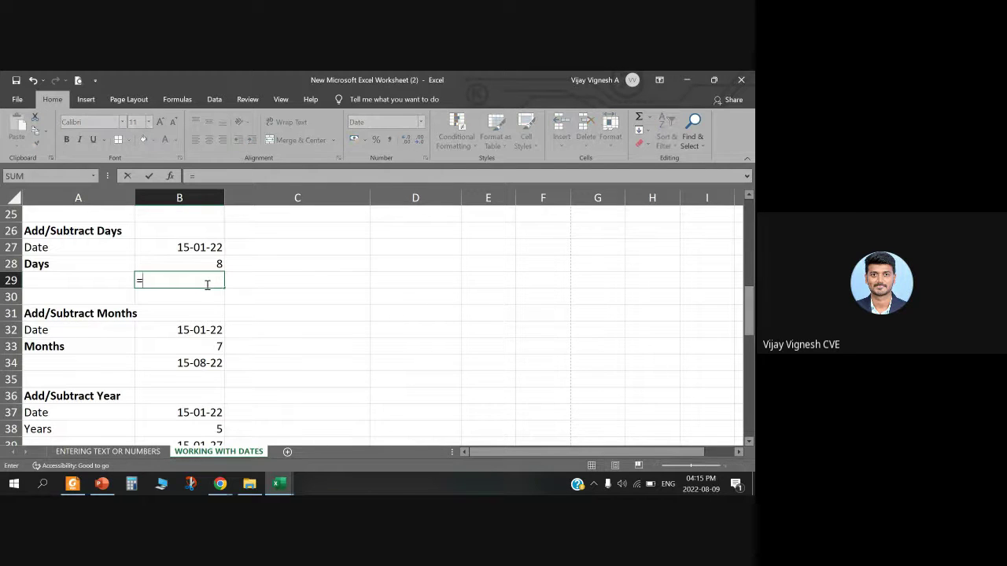
{"action": "left_click", "coordinate": [206, 250]}
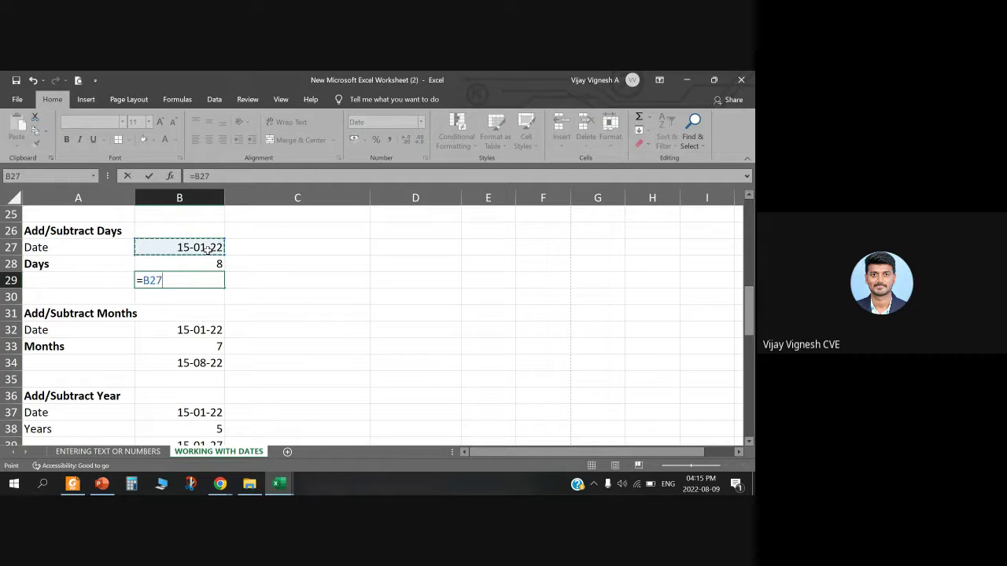
{"action": "type", "text": "+"}
{"action": "left_click", "coordinate": [183, 263]}
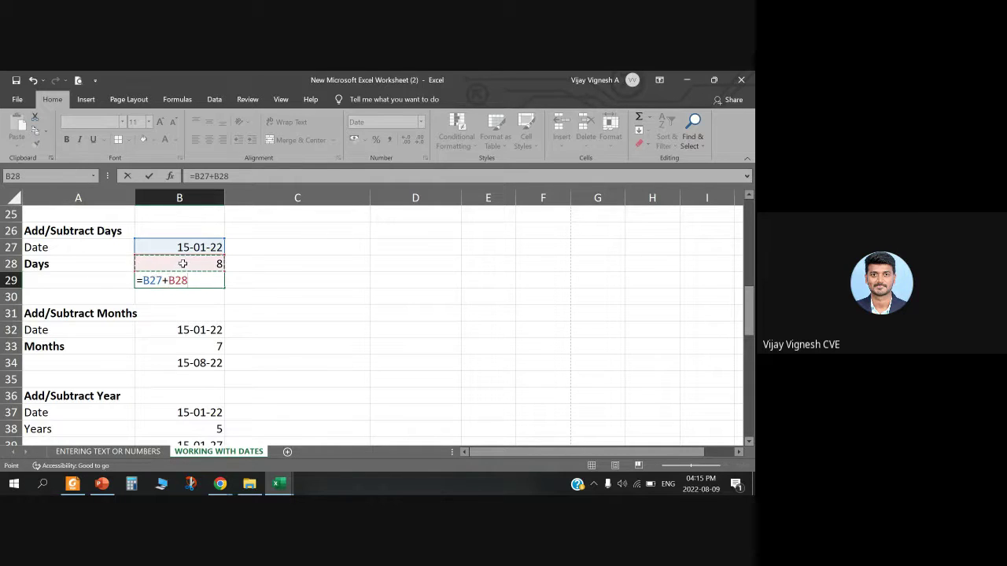
{"action": "key", "text": "Return"}
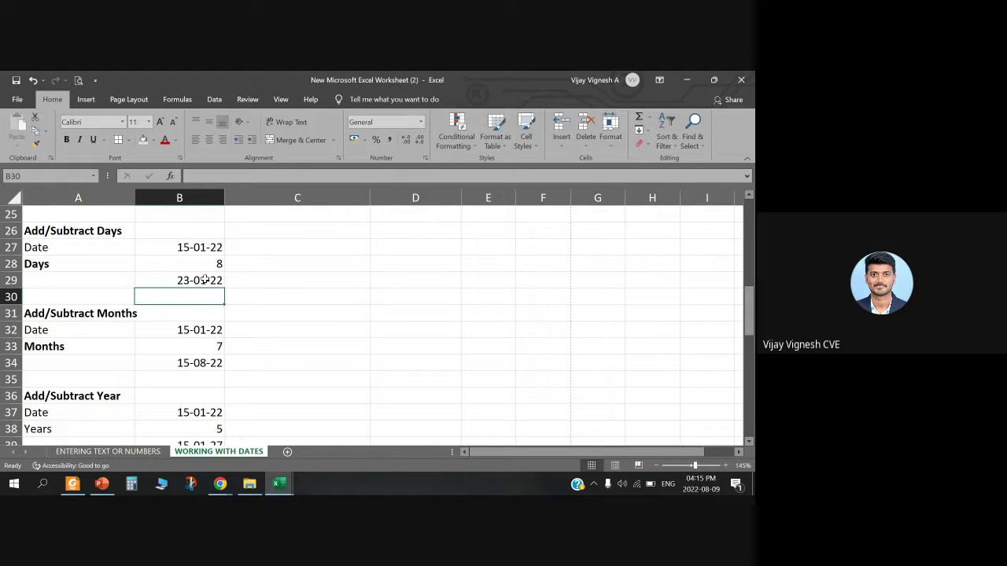
{"action": "left_click", "coordinate": [205, 280]}
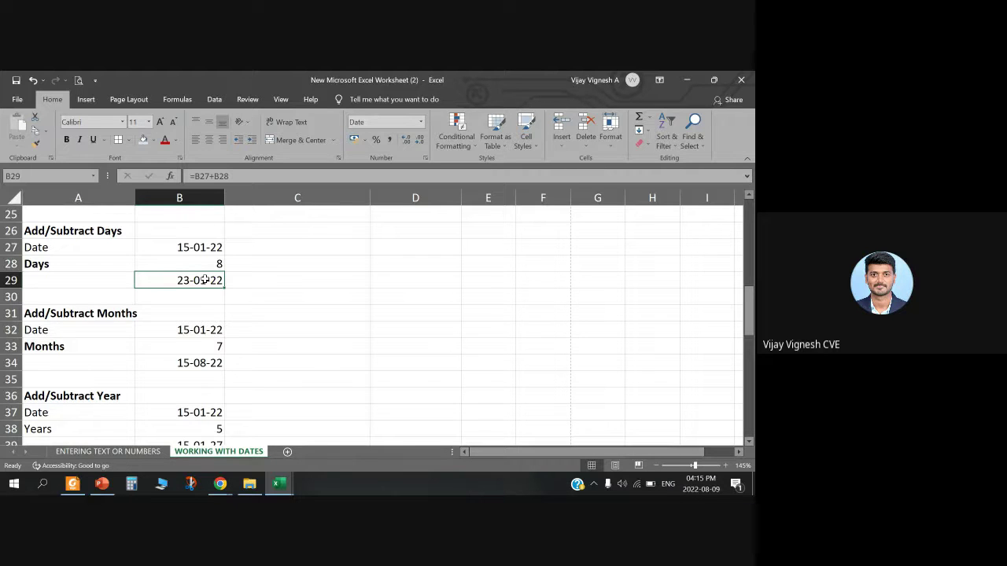
- Make B28's day count negative, -8
{"action": "left_click", "coordinate": [206, 263]}
{"action": "double_click", "coordinate": [216, 264]}
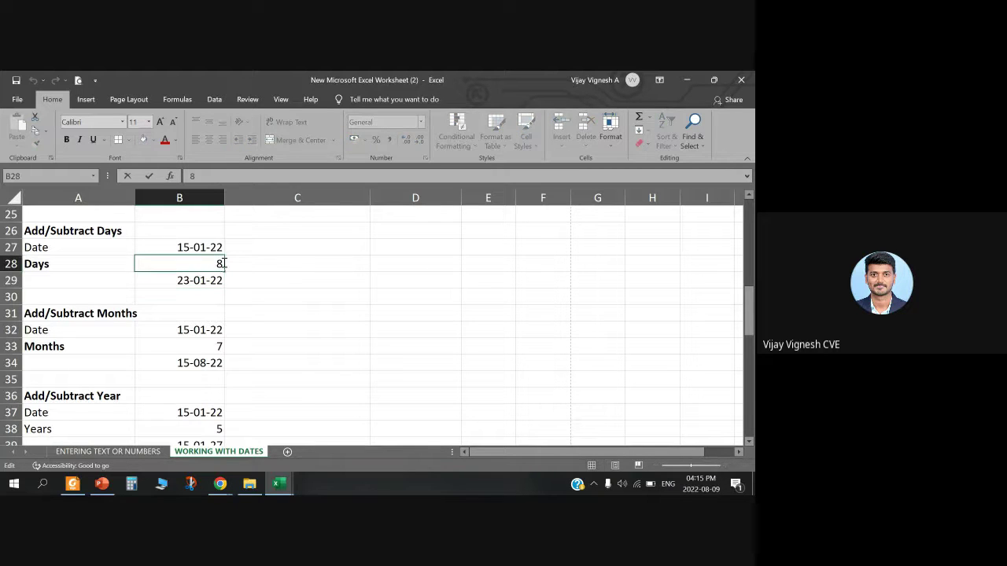
{"action": "type", "text": "-"}
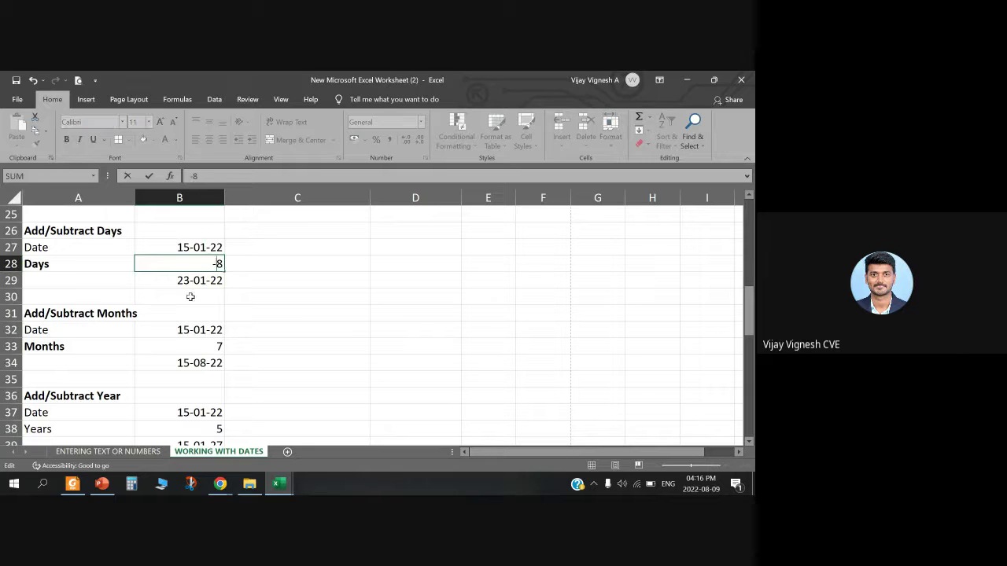
{"action": "left_click", "coordinate": [253, 281]}
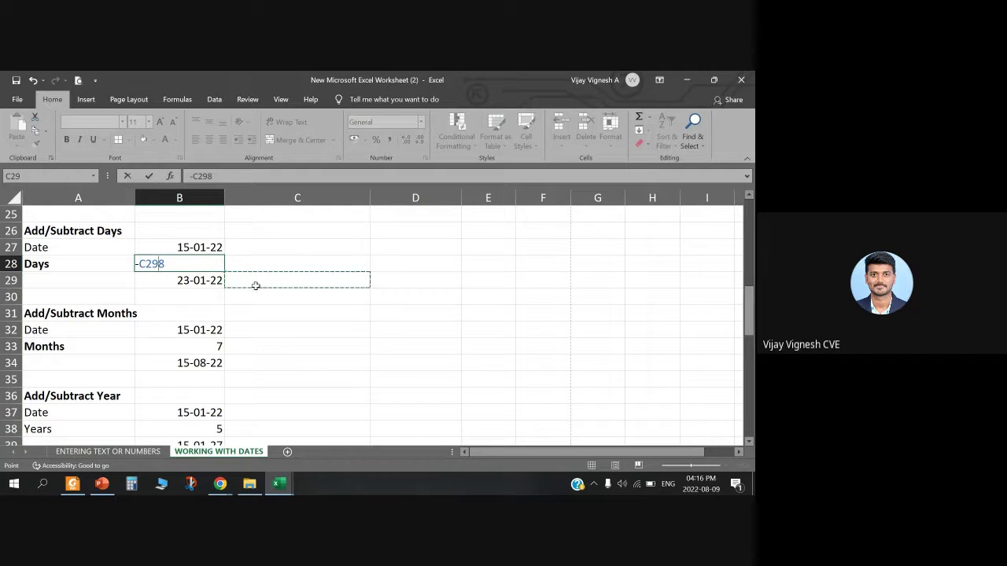
{"action": "left_click", "coordinate": [209, 263]}
{"action": "key", "text": "Escape"}
{"action": "double_click", "coordinate": [216, 264]}
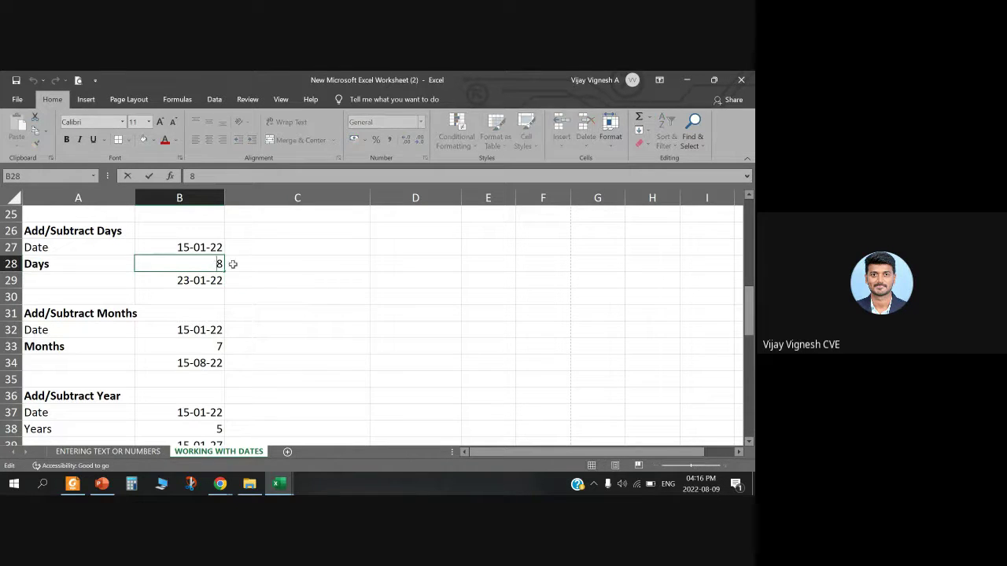
{"action": "type", "text": "-"}
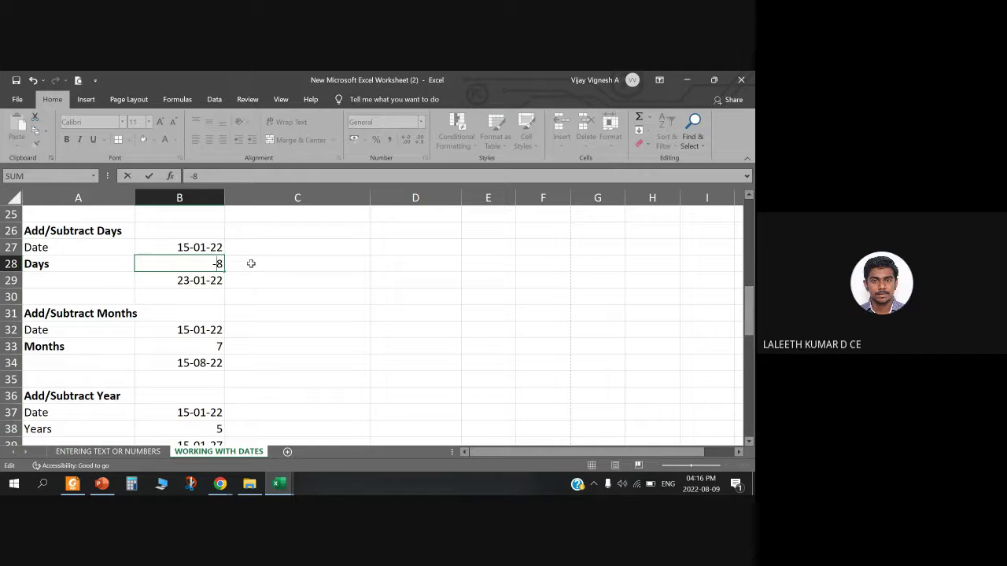
{"action": "key", "text": "Return"}
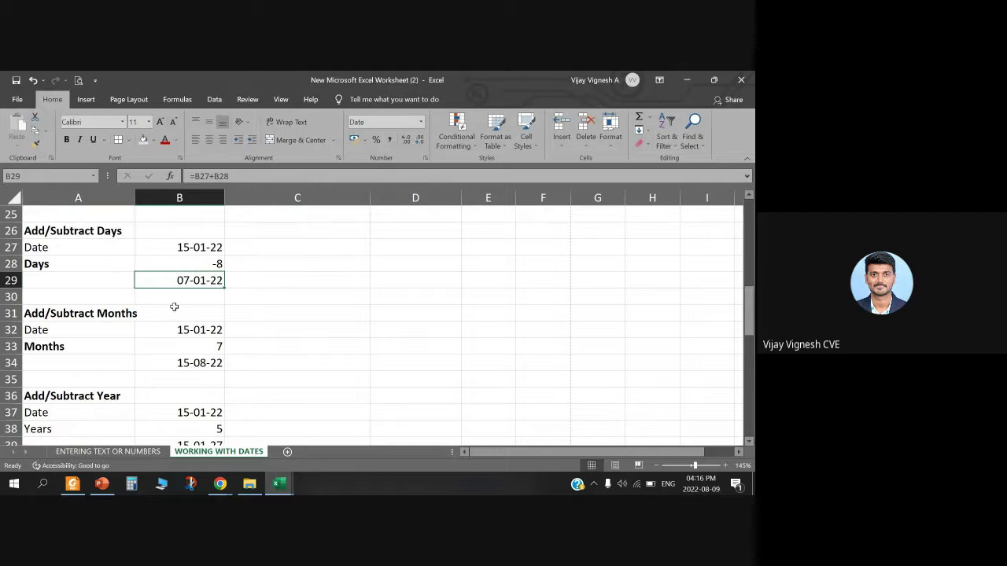
{"action": "scroll", "coordinate": [150, 318], "scroll_direction": "down", "scroll_amount": 2}
{"action": "scroll", "coordinate": [148, 338], "scroll_direction": "up", "scroll_amount": 2}
{"action": "scroll", "coordinate": [149, 366], "scroll_direction": "down", "scroll_amount": 1}
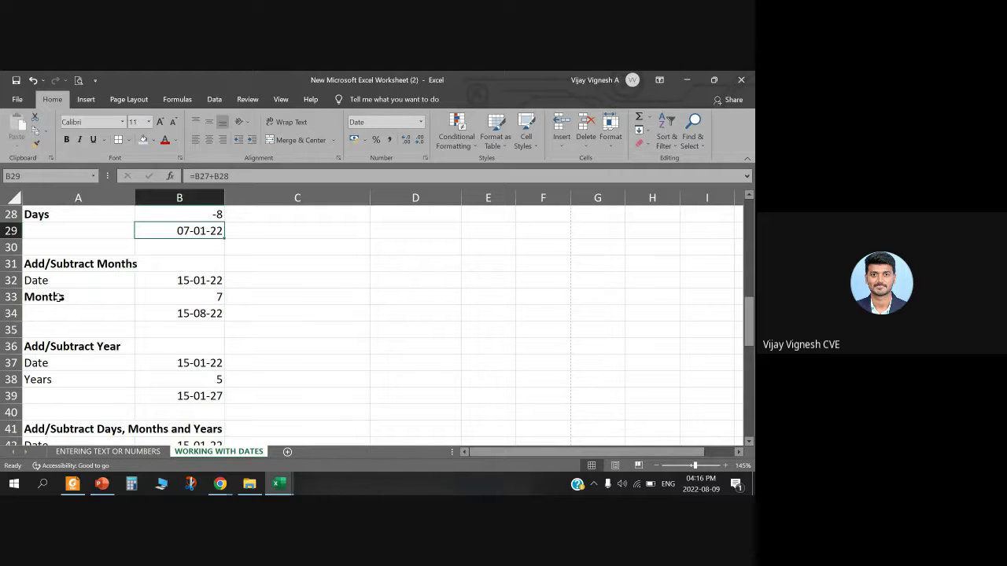
{"action": "left_click", "coordinate": [37, 283]}
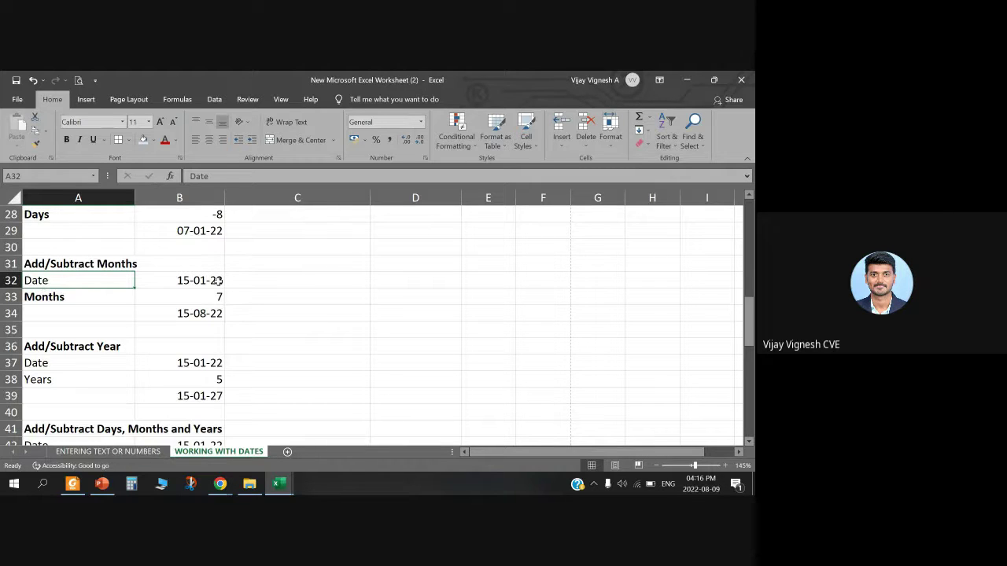
{"action": "left_click", "coordinate": [219, 282]}
{"action": "left_click", "coordinate": [74, 302]}
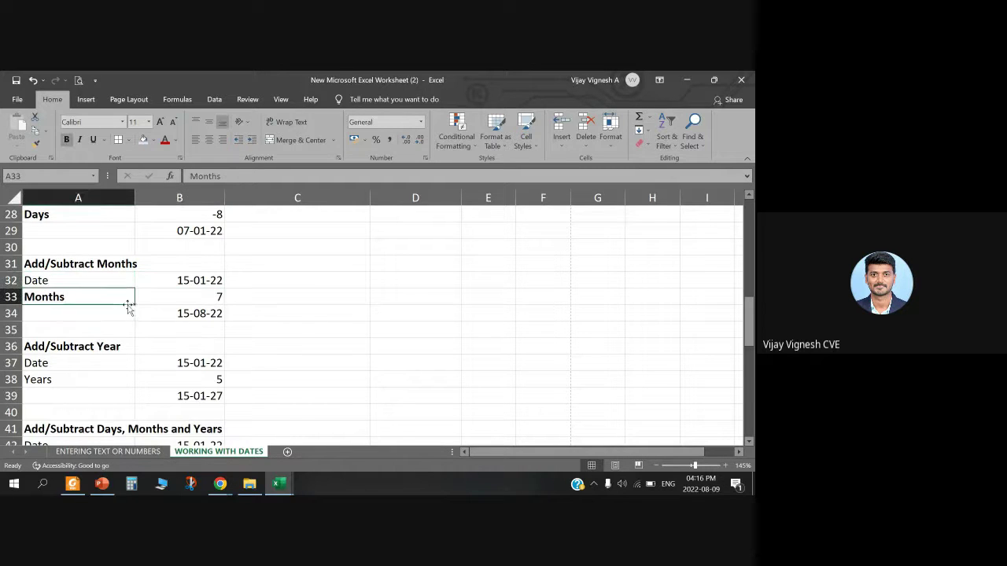
{"action": "double_click", "coordinate": [203, 298]}
{"action": "left_click_drag", "start_coordinate": [208, 297], "coordinate": [114, 298]}
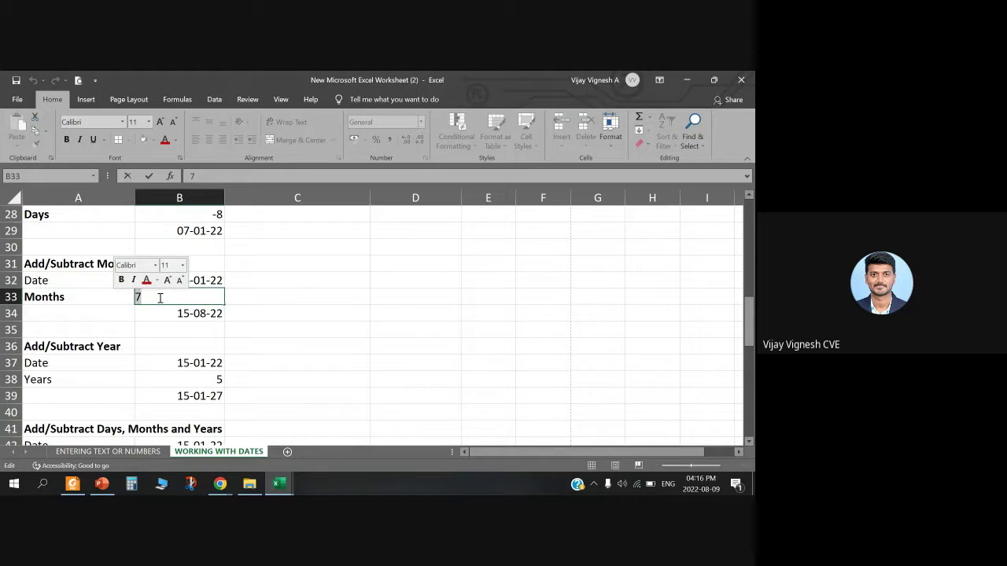
{"action": "type", "text": "5"}
{"action": "key", "text": "Return"}
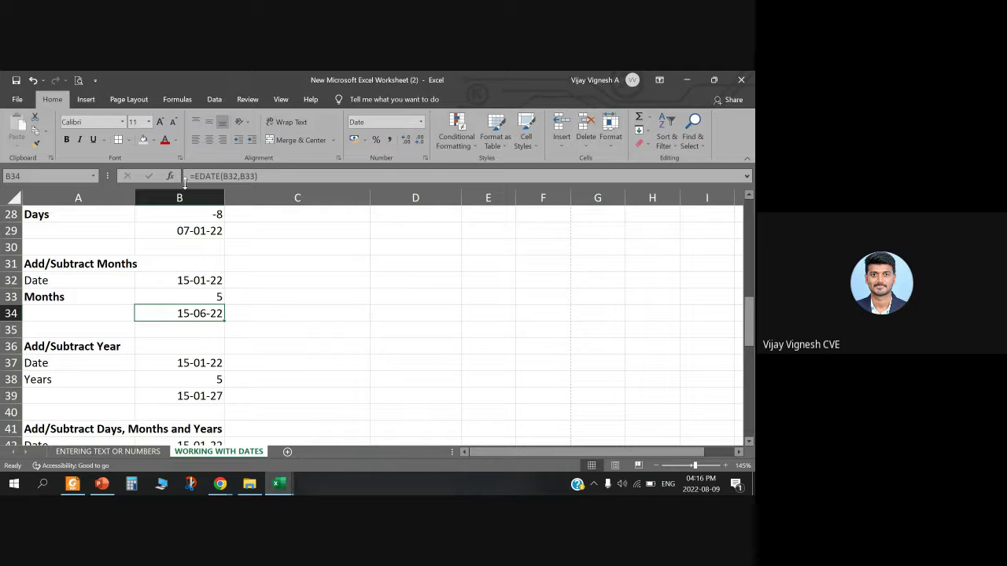
{"action": "left_click", "coordinate": [198, 231]}
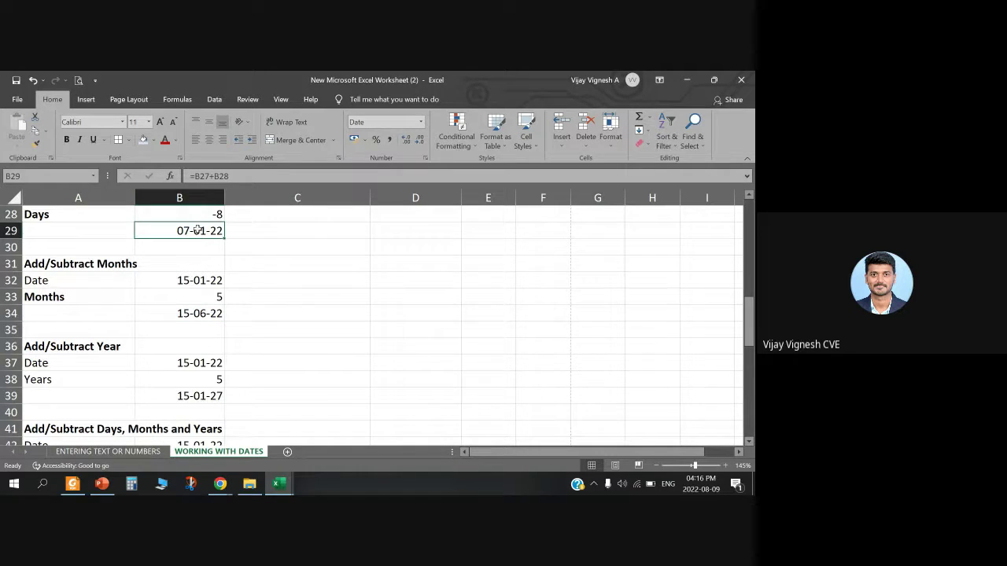
{"action": "scroll", "coordinate": [196, 236], "scroll_direction": "up", "scroll_amount": 1}
{"action": "scroll", "coordinate": [179, 314], "scroll_direction": "down", "scroll_amount": 2}
{"action": "scroll", "coordinate": [172, 273], "scroll_direction": "up", "scroll_amount": 1}
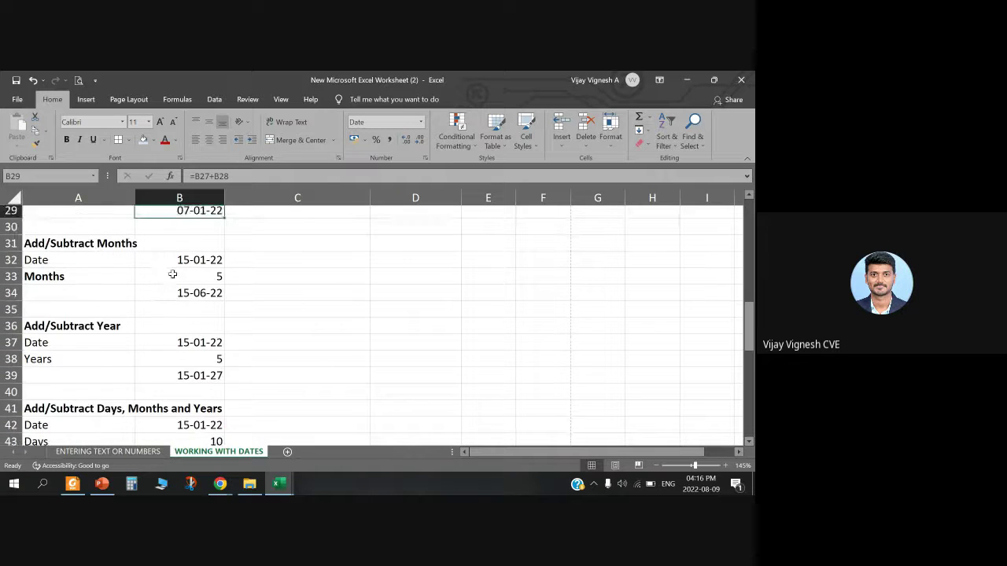
{"action": "scroll", "coordinate": [172, 274], "scroll_direction": "up", "scroll_amount": 1}
{"action": "left_click", "coordinate": [190, 312]}
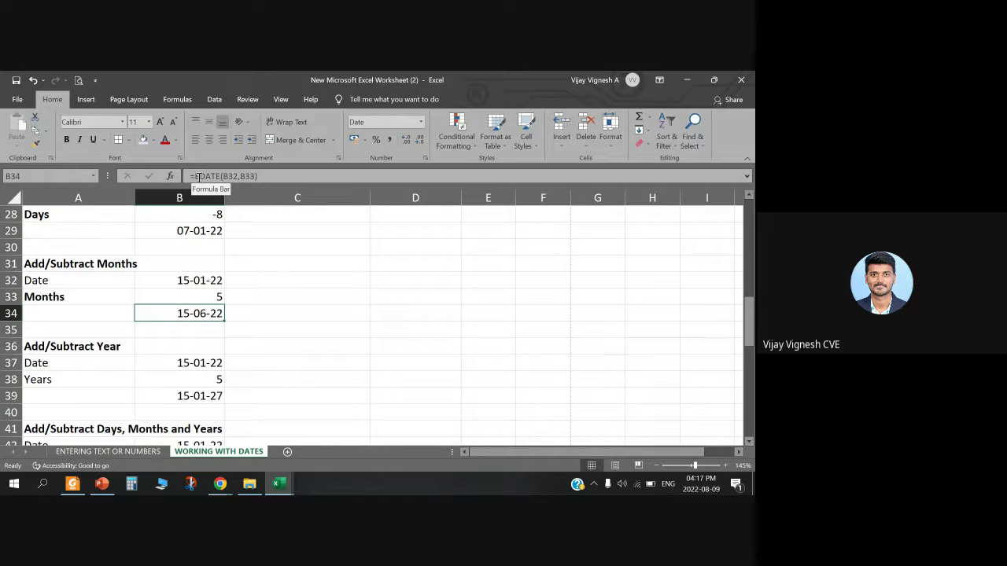
- Replace B34's formula with =EDATE(B32,B33)
{"action": "double_click", "coordinate": [198, 176]}
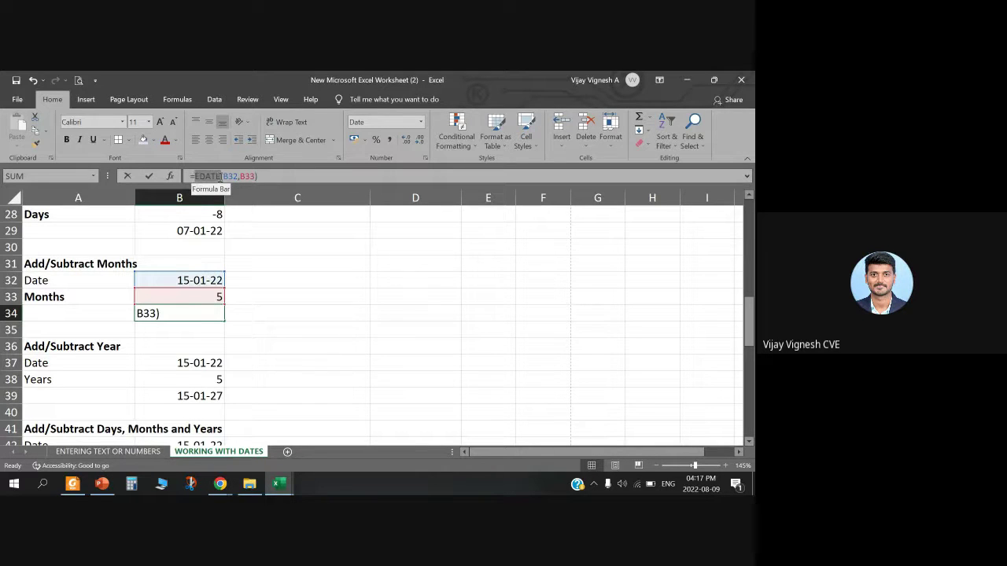
{"action": "key", "text": "Escape"}
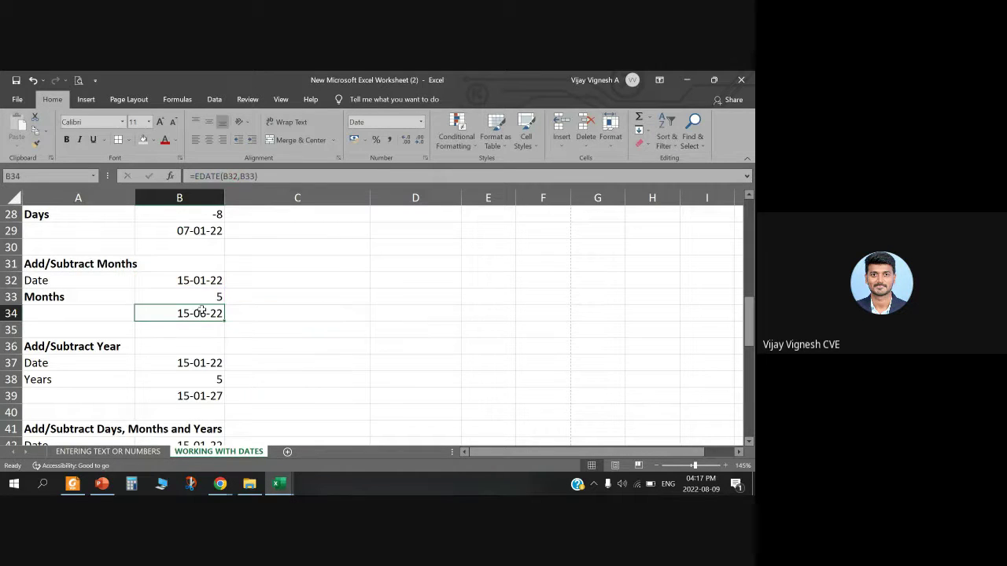
{"action": "key", "text": "Delete"}
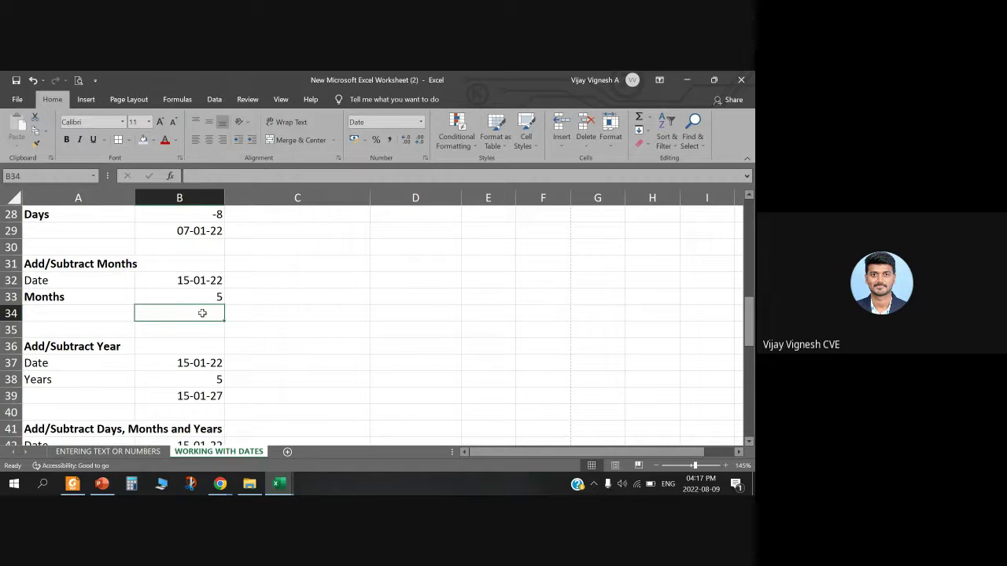
{"action": "type", "text": "=ED"}
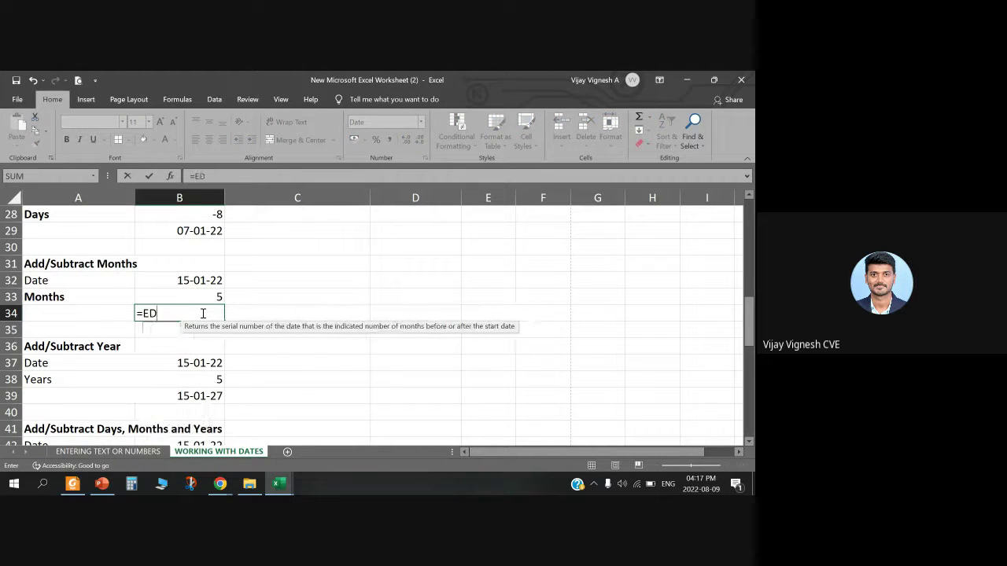
{"action": "type", "text": "ATE("}
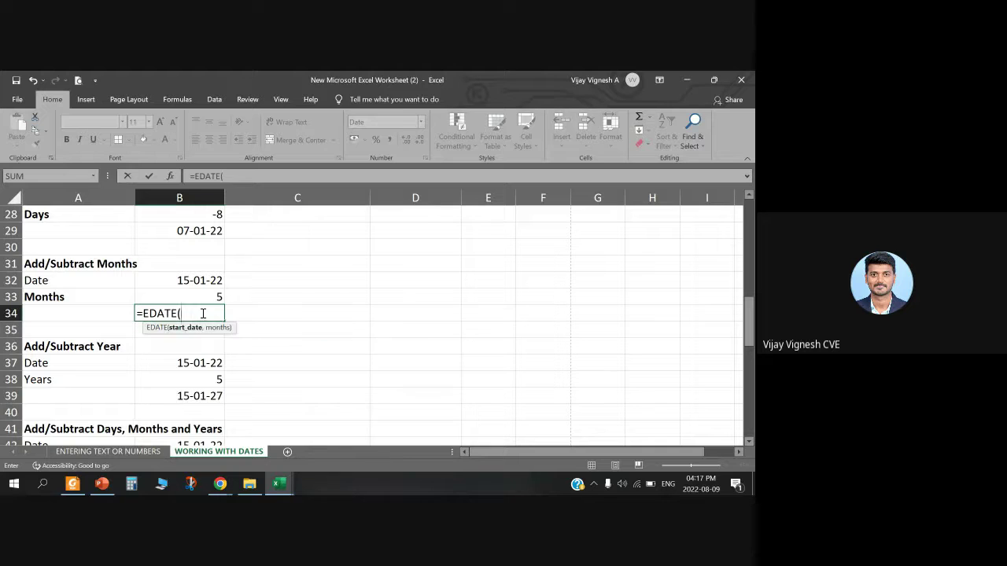
{"action": "left_click", "coordinate": [199, 280]}
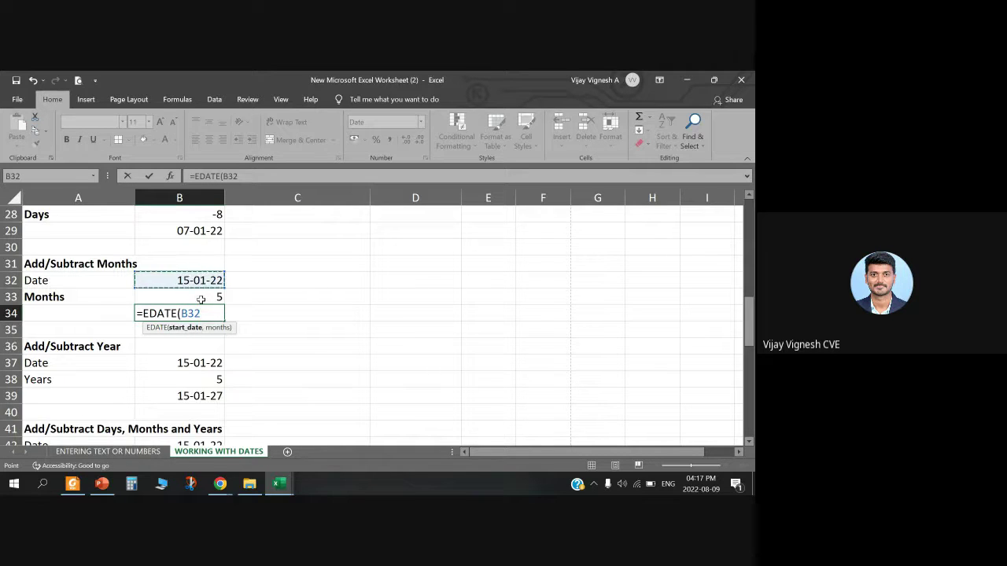
{"action": "type", "text": ","}
{"action": "left_click", "coordinate": [201, 299]}
{"action": "key", "text": "Return"}
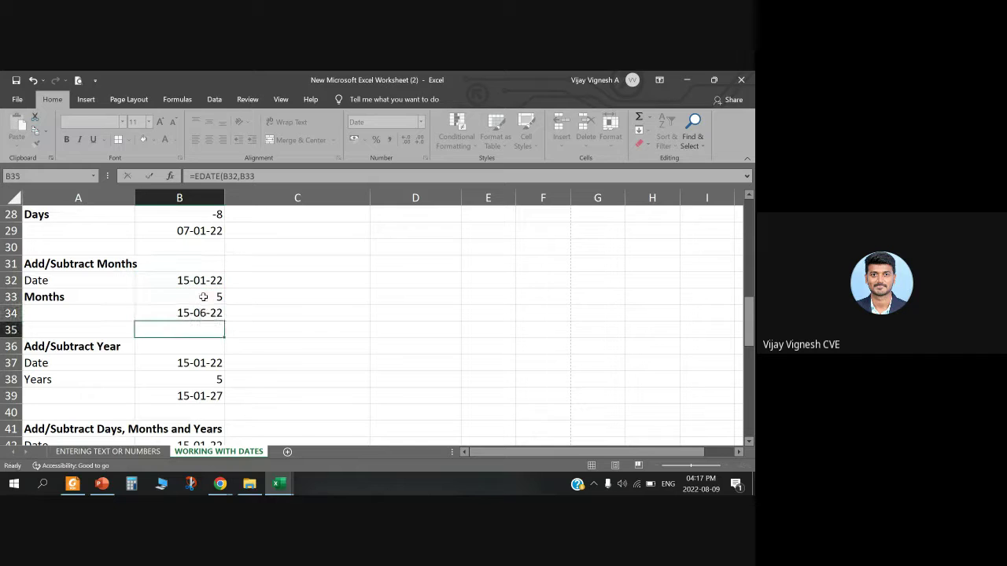
{"action": "left_click", "coordinate": [204, 313]}
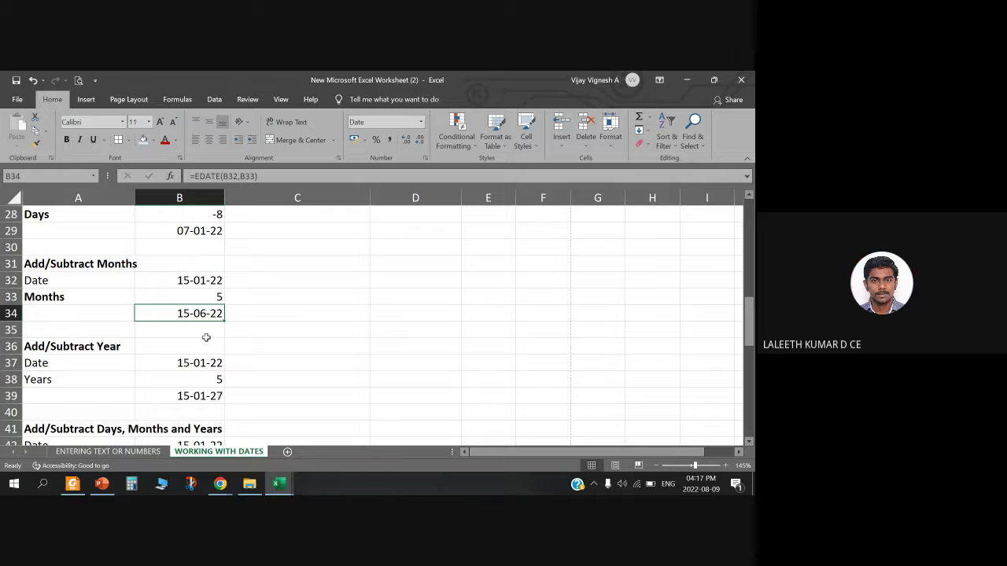
- Begin changing the months value in B33 to -5
{"action": "left_click", "coordinate": [191, 313]}
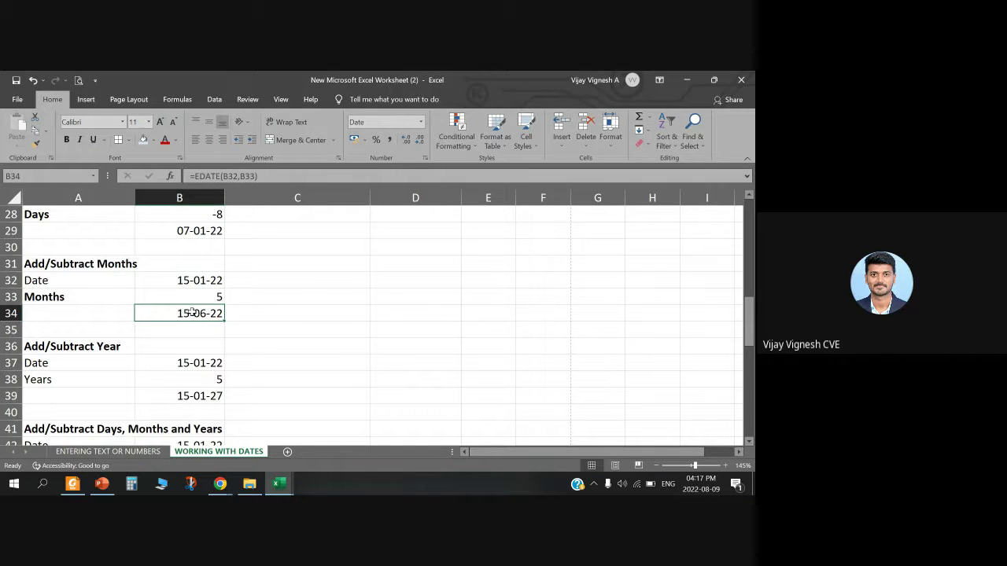
{"action": "double_click", "coordinate": [200, 296]}
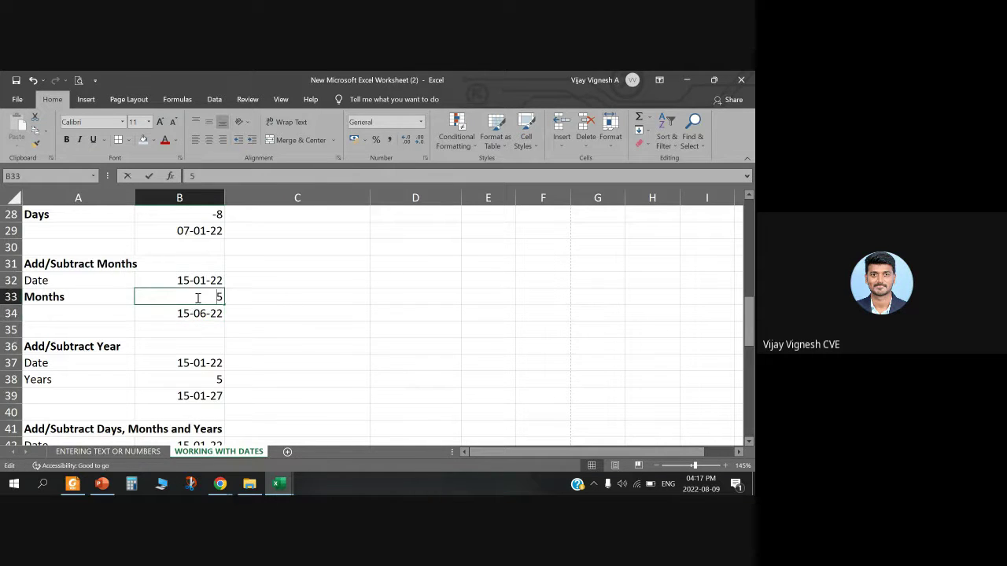
{"action": "type", "text": "-"}
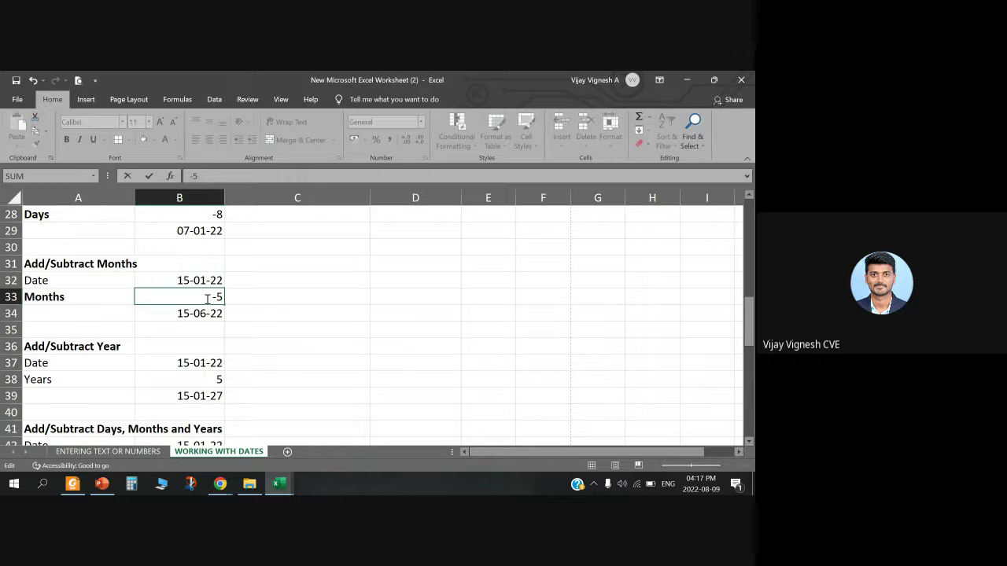
- Confirm -5 months in B33 so B34 shows 15-08-21
{"action": "scroll", "coordinate": [206, 299], "scroll_direction": "down", "scroll_amount": 2}
{"action": "left_click", "coordinate": [207, 299]}
{"action": "left_click", "coordinate": [90, 270]}
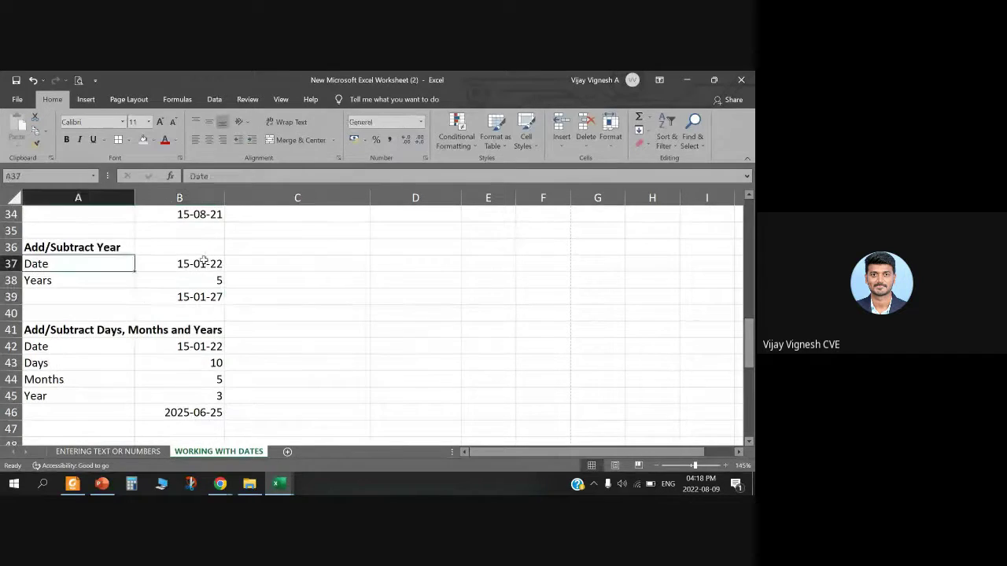
{"action": "key", "text": "Right"}
- Change the years in B38 from 5 to 4 so B39 becomes 15-01-26
{"action": "left_click", "coordinate": [54, 282]}
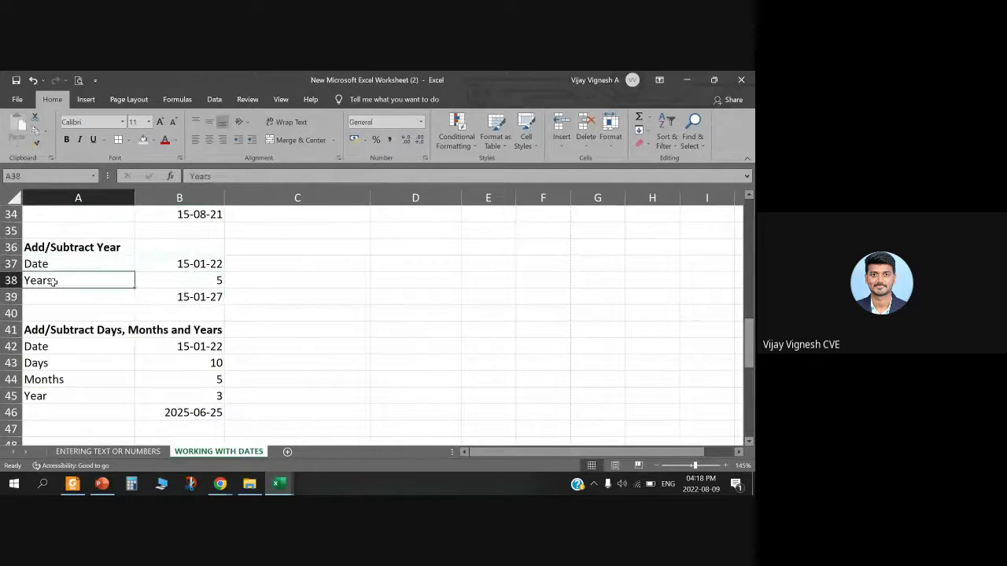
{"action": "double_click", "coordinate": [217, 281]}
{"action": "left_click_drag", "start_coordinate": [197, 280], "coordinate": [126, 280]}
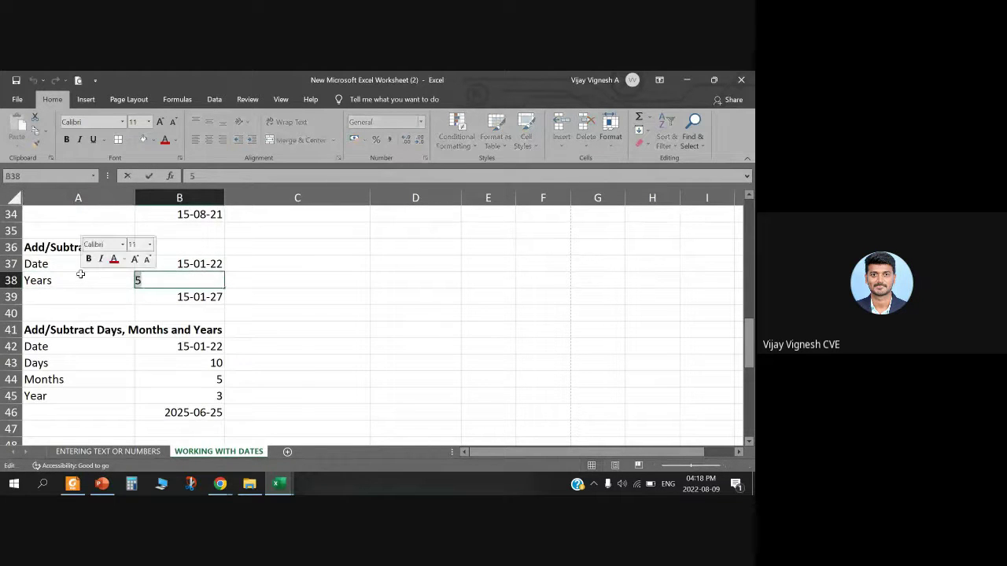
{"action": "type", "text": "4"}
{"action": "key", "text": "Return"}
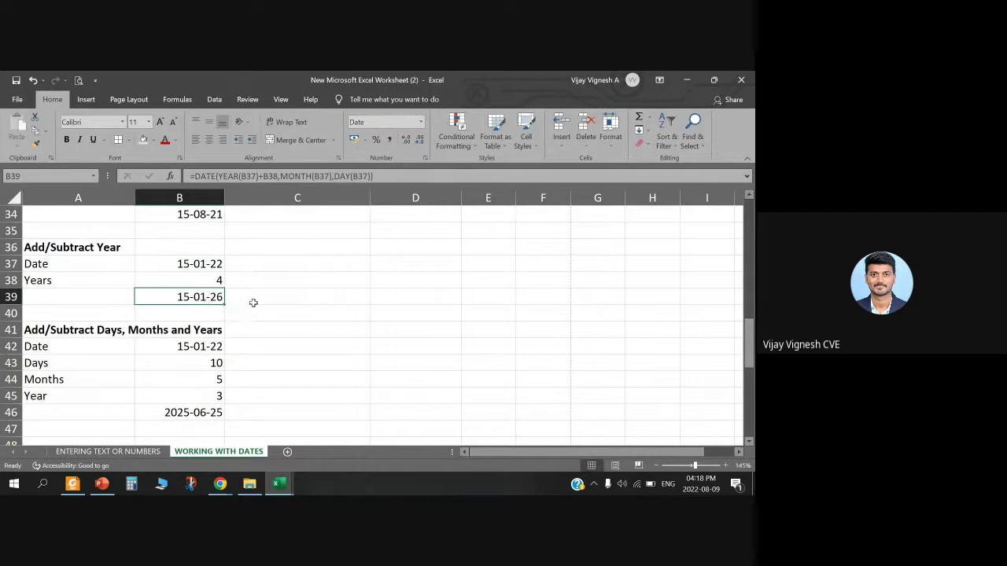
{"action": "left_click", "coordinate": [246, 301]}
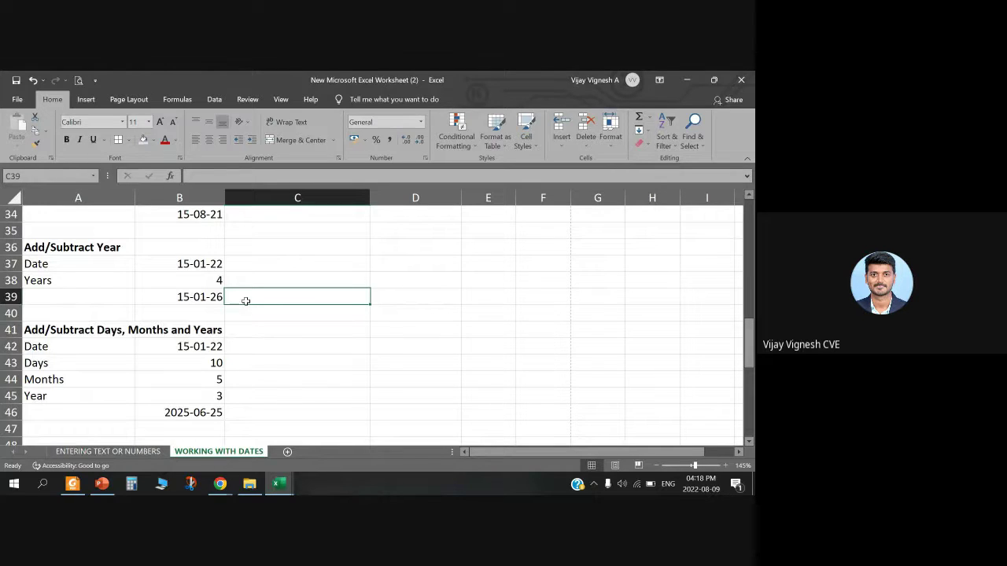
- Enter =DATE(YEAR(B37)+B38,MONTH(B37),DAY(B37)) in C39, returning 2026-01-15
{"action": "type", "text": "="}
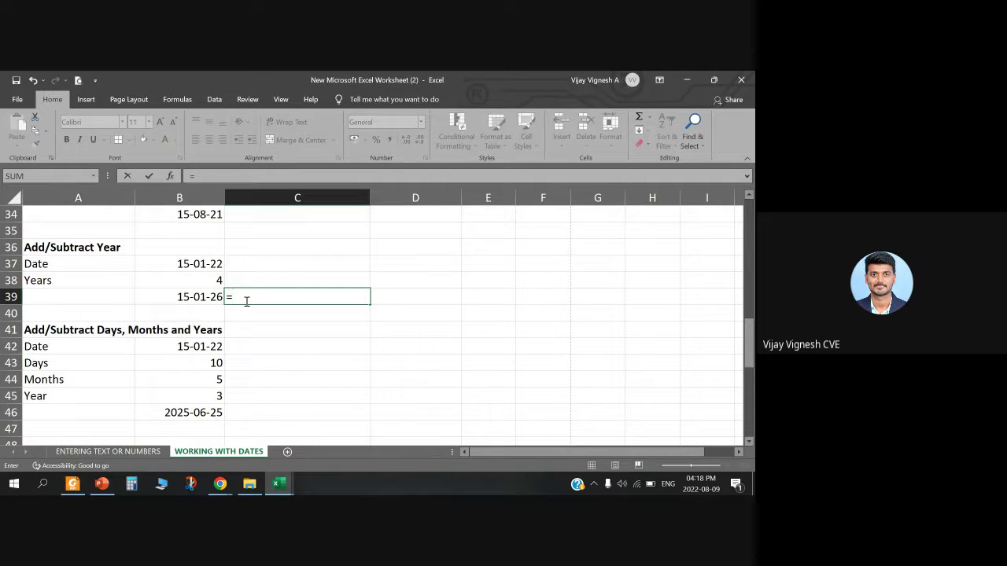
{"action": "type", "text": "DATE"}
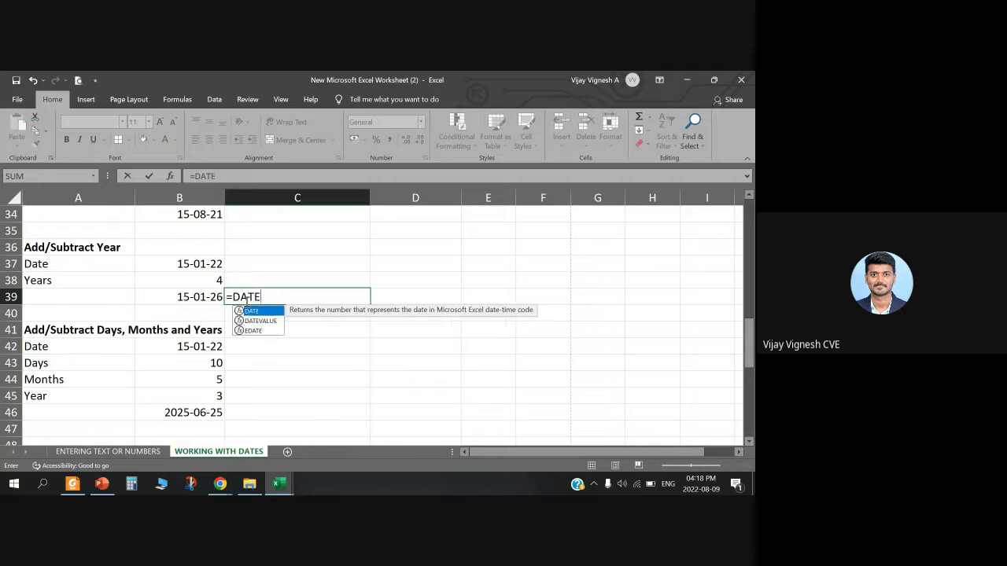
{"action": "type", "text": "("}
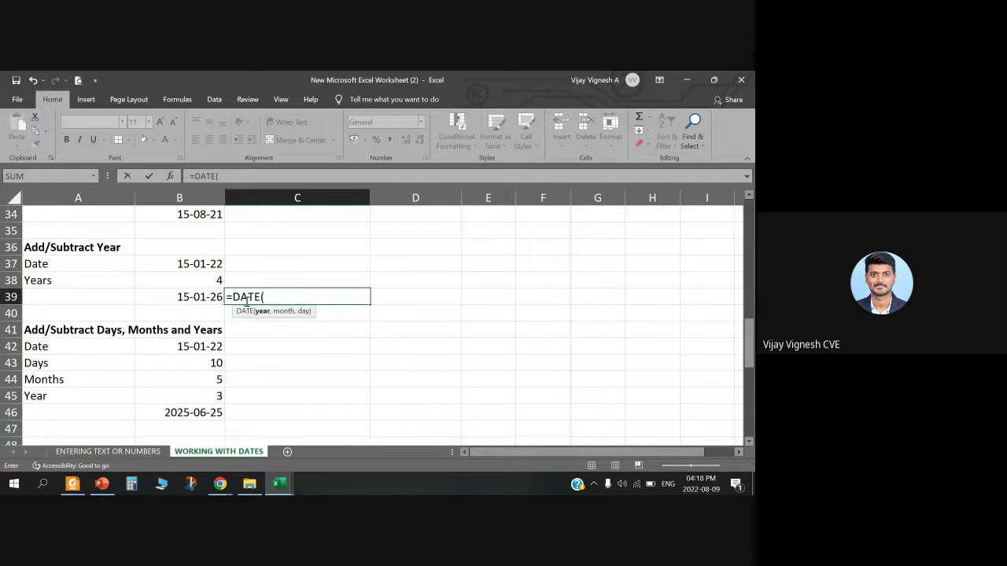
{"action": "type", "text": "YEA"}
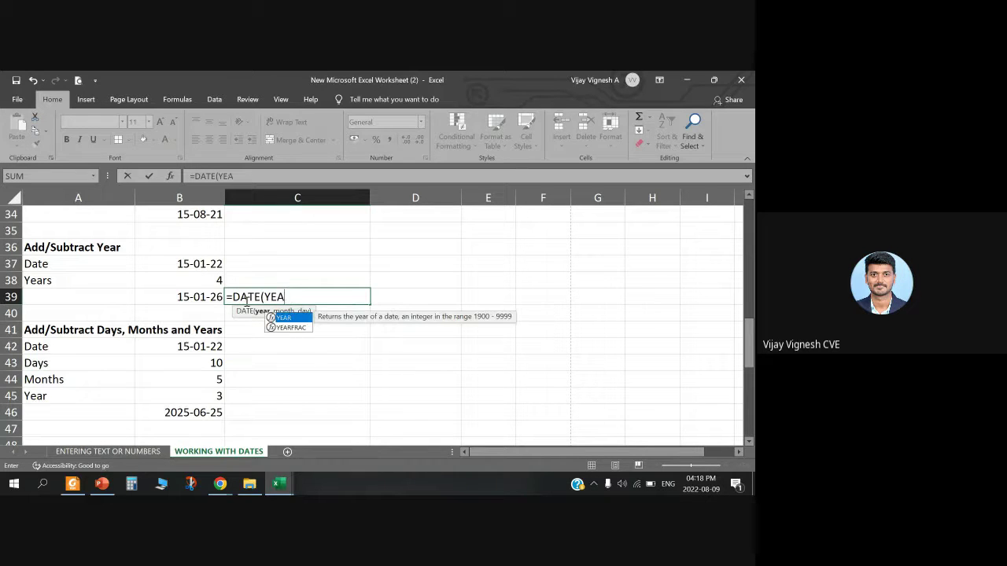
{"action": "type", "text": "R("}
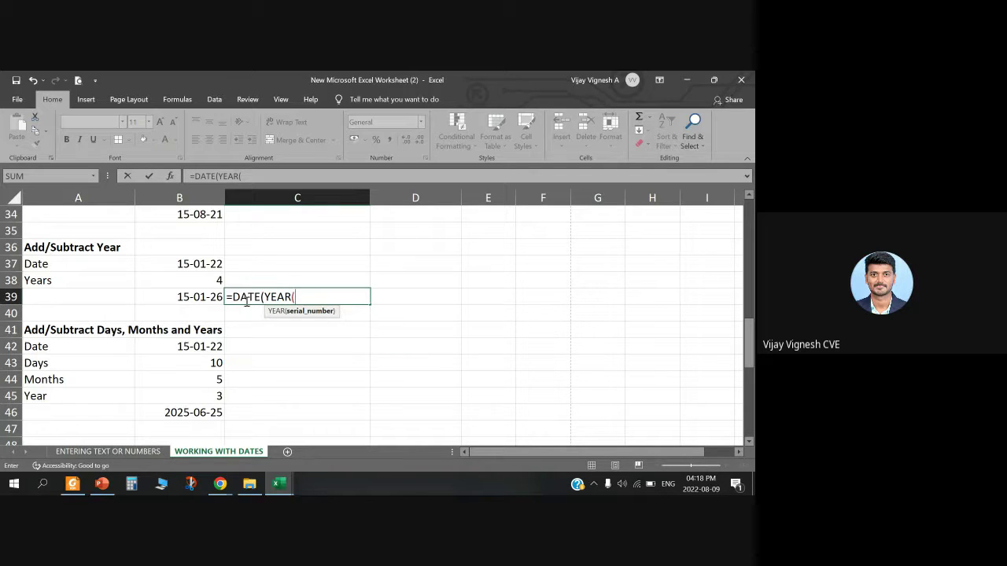
{"action": "left_click", "coordinate": [190, 264]}
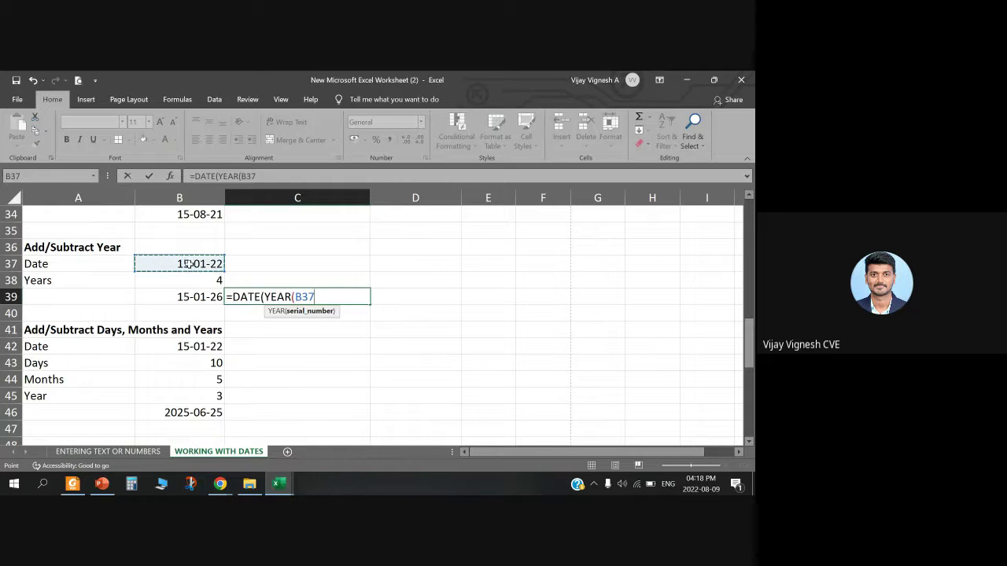
{"action": "type", "text": ")"}
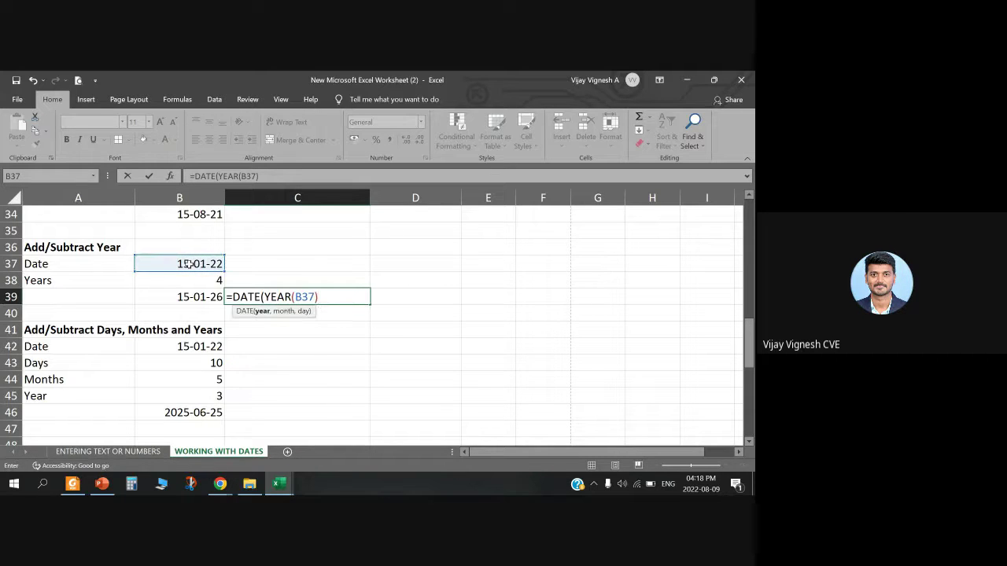
{"action": "type", "text": "+"}
{"action": "left_click", "coordinate": [212, 280]}
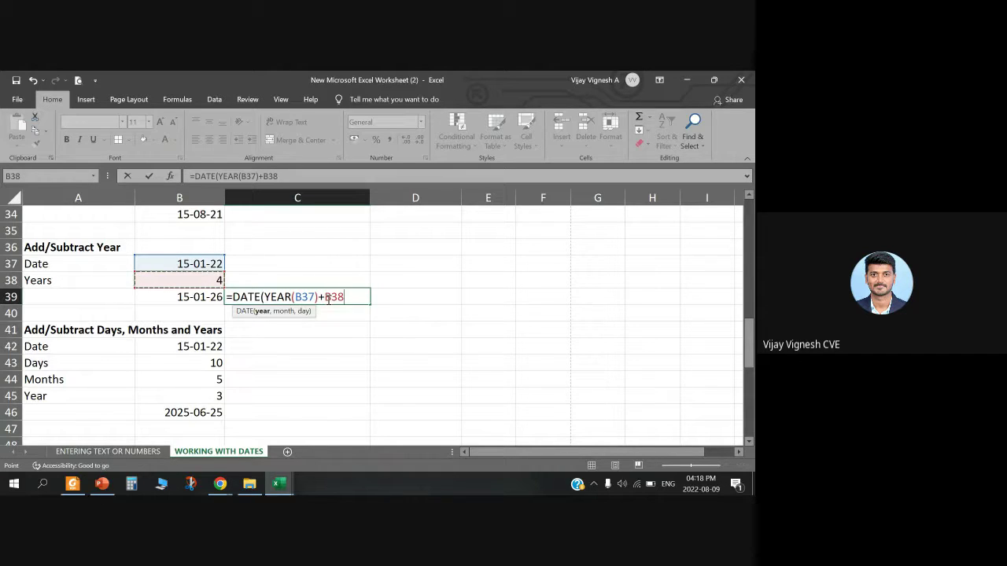
{"action": "type", "text": ",MONTH"}
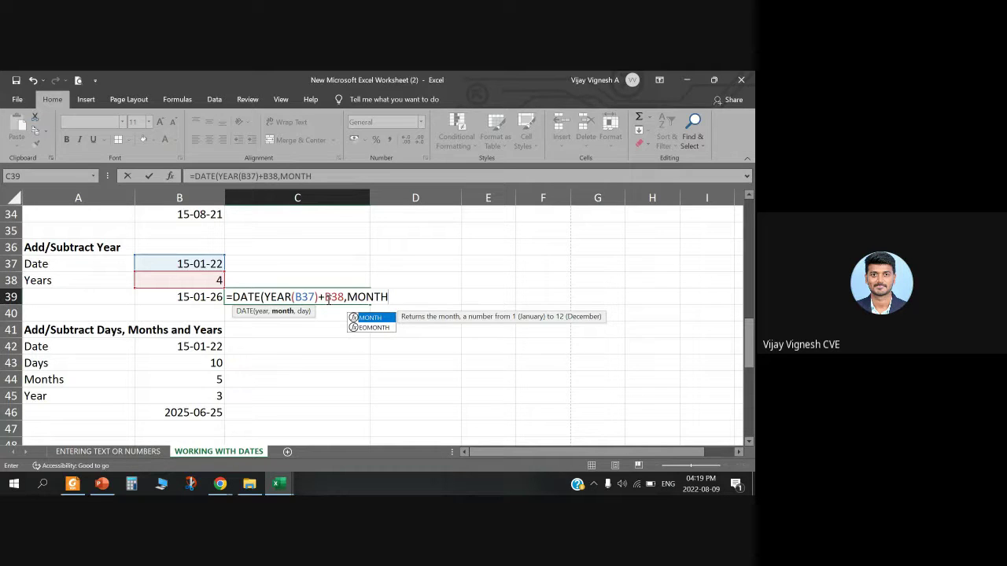
{"action": "type", "text": "("}
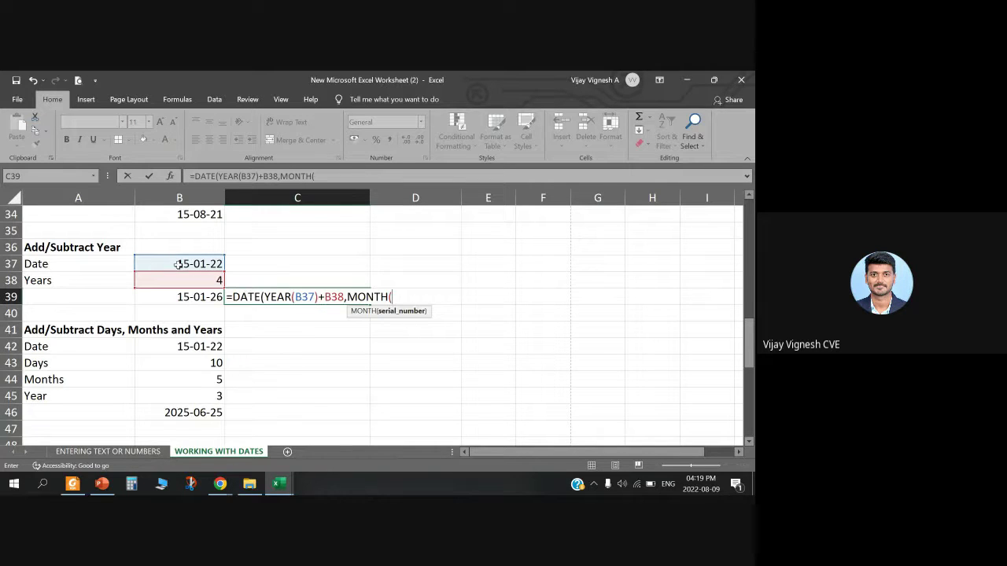
{"action": "left_click", "coordinate": [181, 264]}
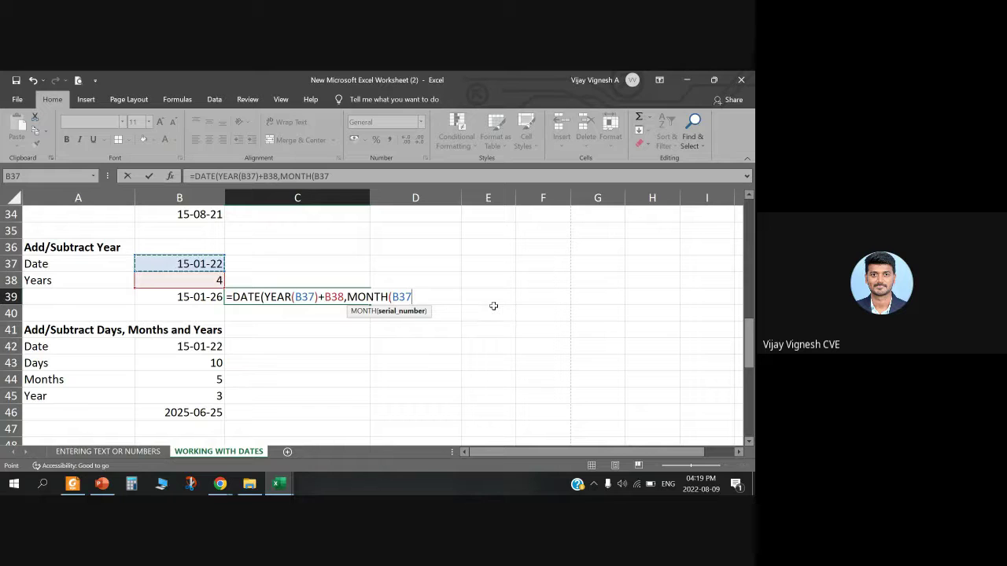
{"action": "type", "text": "),"}
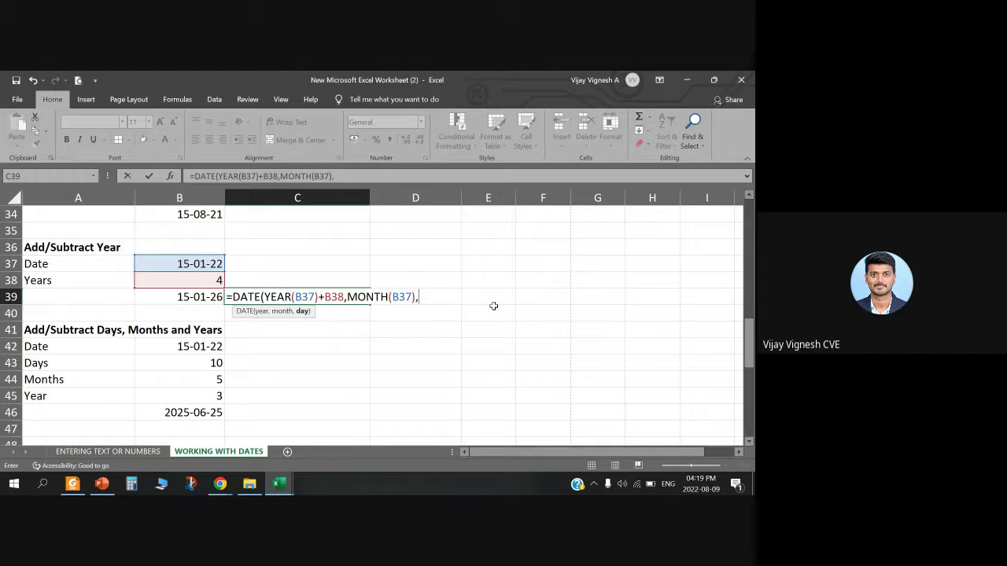
{"action": "type", "text": "DAY("}
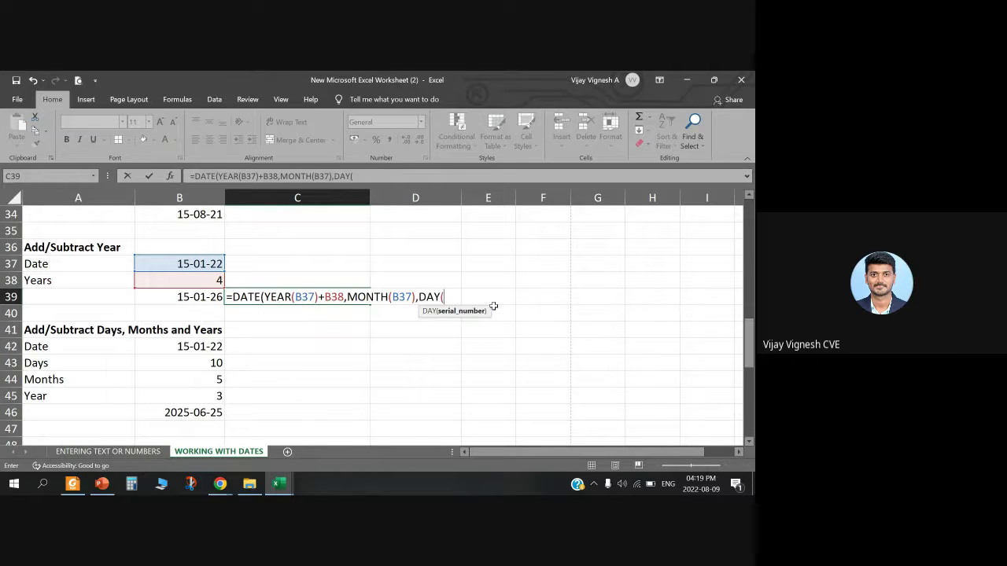
{"action": "left_click", "coordinate": [185, 265]}
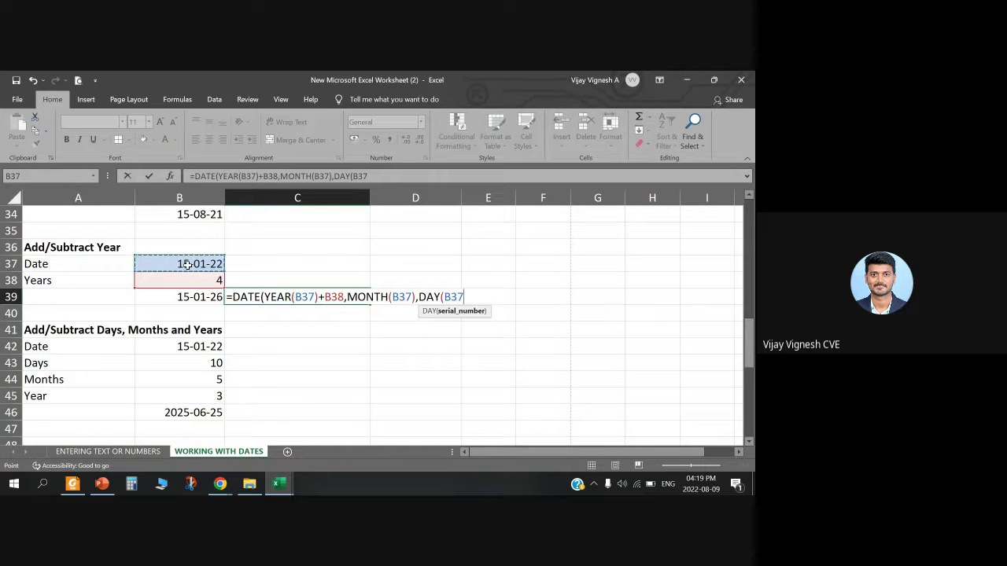
{"action": "type", "text": ")"}
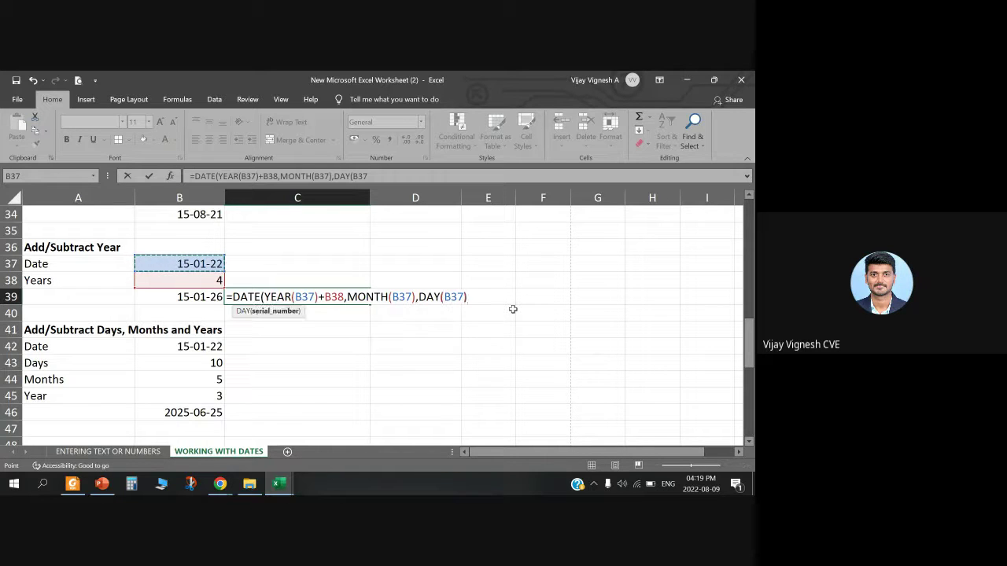
{"action": "type", "text": ")"}
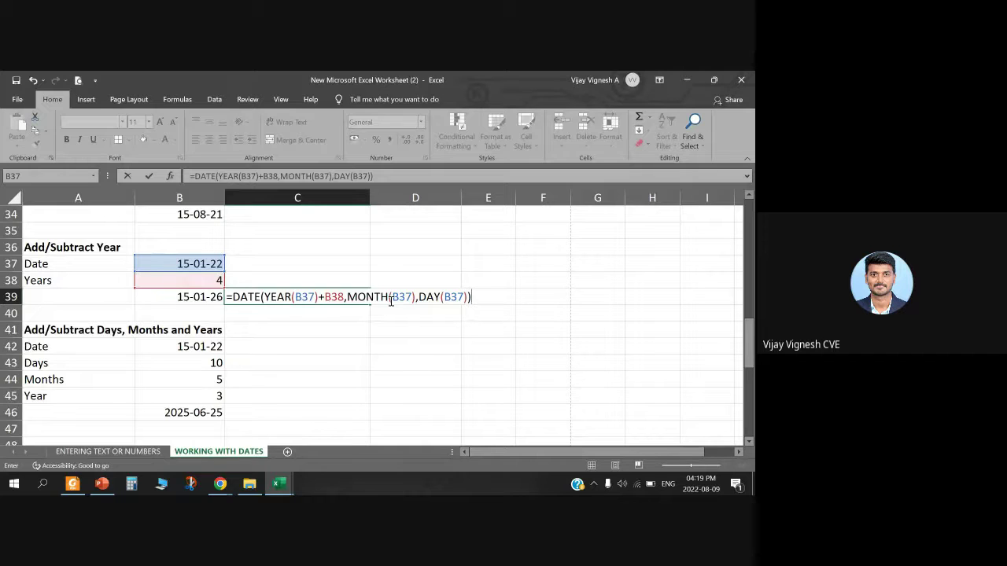
{"action": "key", "text": "Return"}
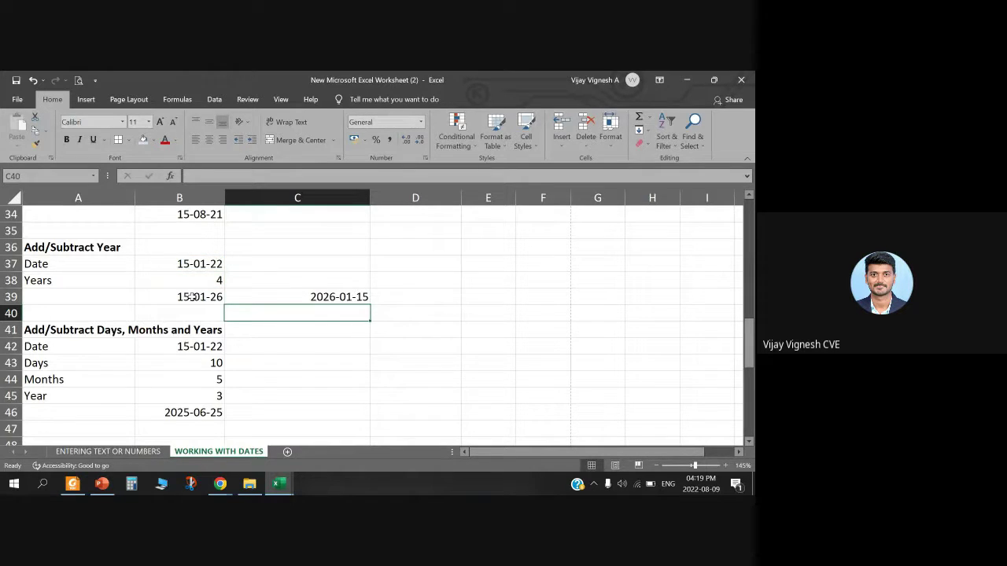
- Review C39's formula against the B37 date and B38 years inputs
{"action": "left_click", "coordinate": [293, 296]}
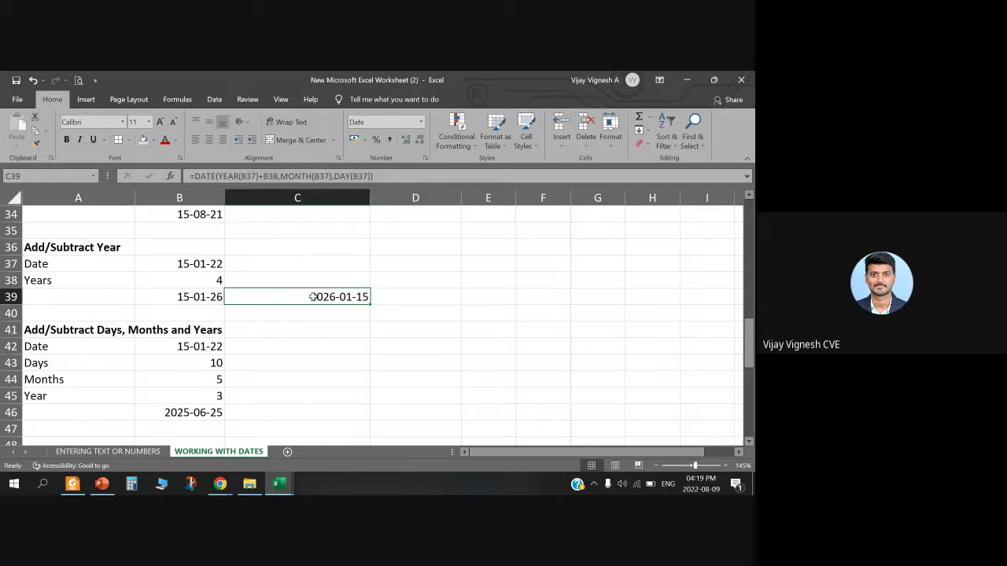
{"action": "left_click", "coordinate": [212, 261]}
{"action": "left_click", "coordinate": [215, 280]}
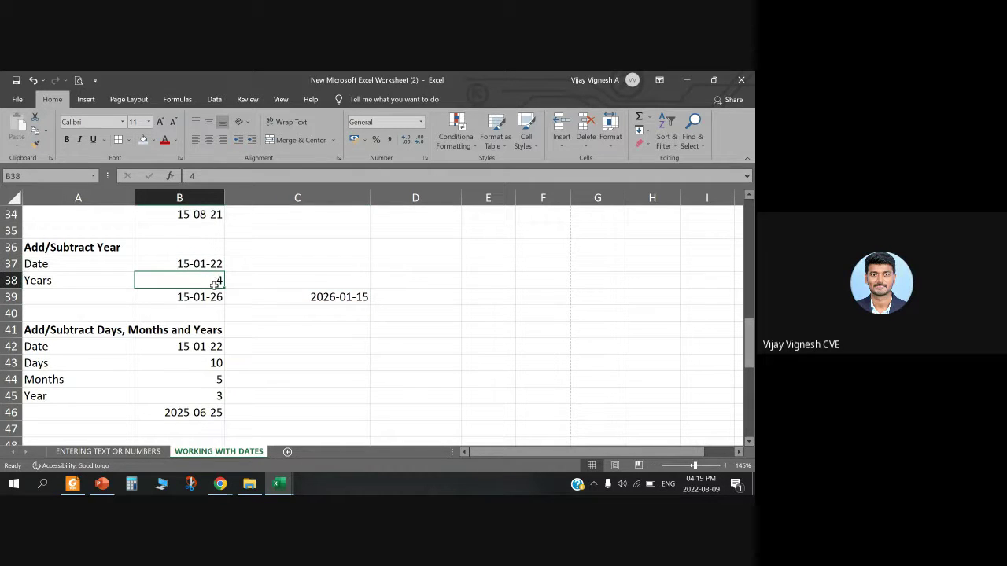
{"action": "left_click", "coordinate": [339, 297]}
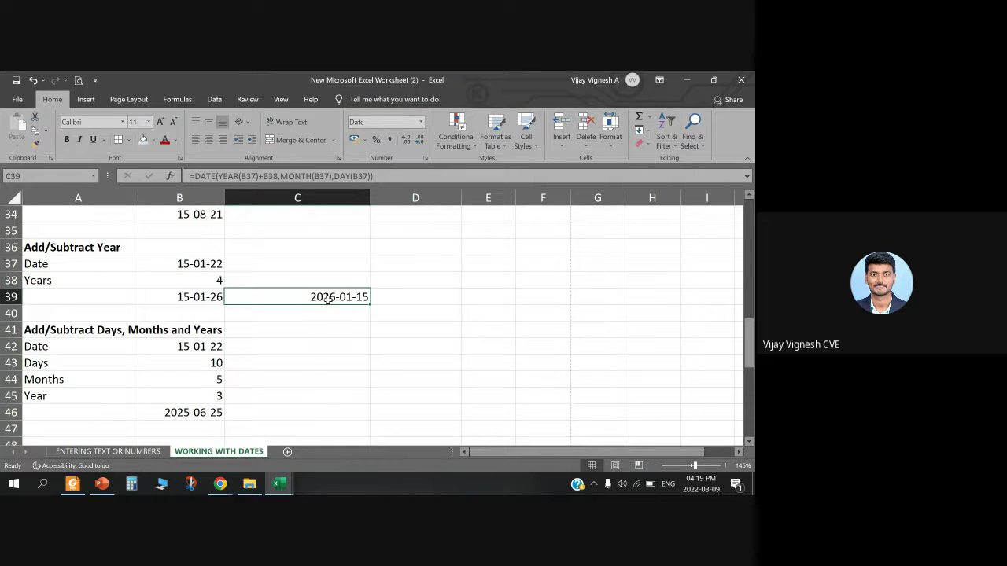
- Apply the Long Date format to C39, showing 15 January 2026
{"action": "left_click", "coordinate": [421, 122]}
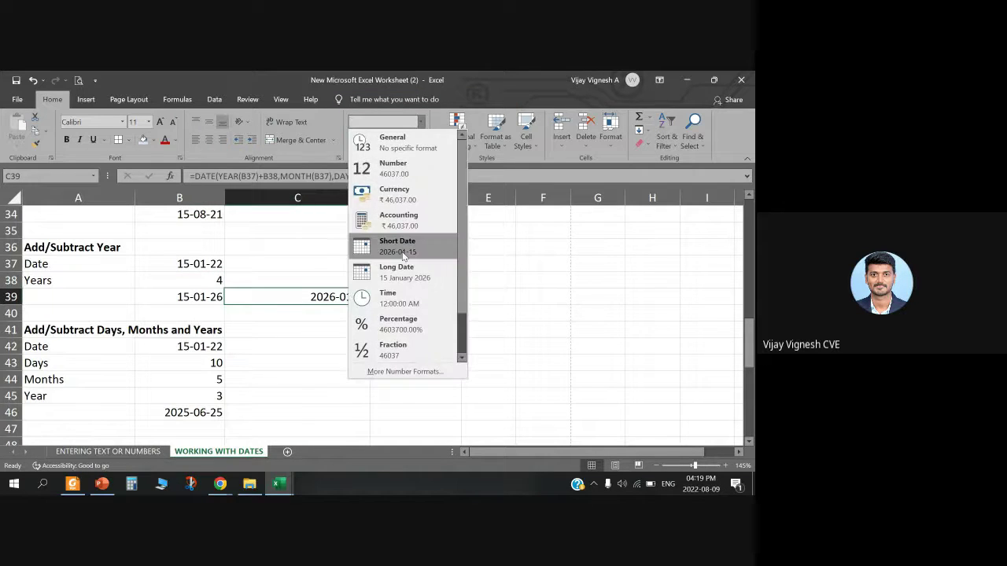
{"action": "left_click", "coordinate": [397, 246]}
{"action": "left_click", "coordinate": [423, 124]}
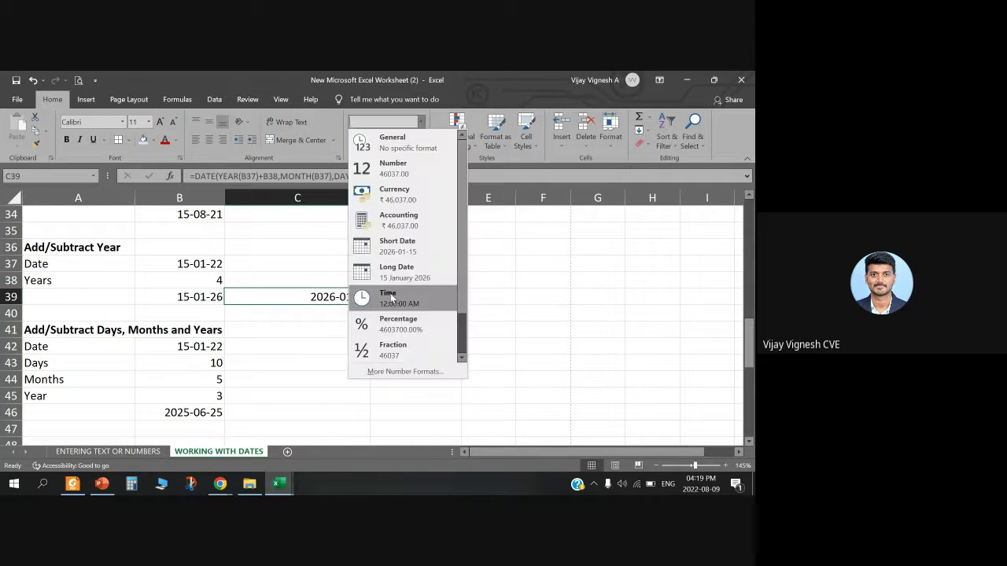
{"action": "left_click", "coordinate": [393, 272]}
{"action": "left_click", "coordinate": [291, 363]}
{"action": "left_click", "coordinate": [300, 312]}
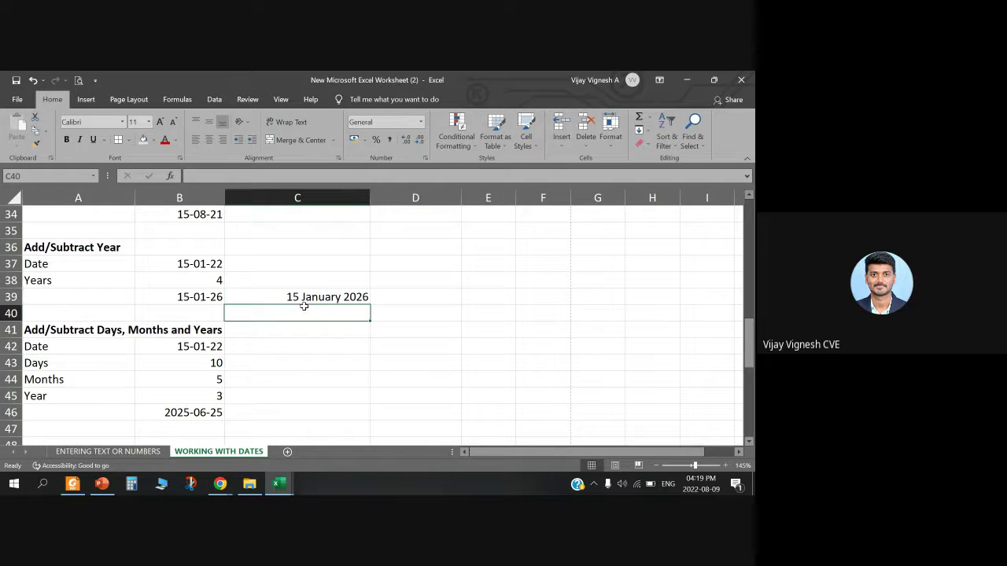
{"action": "scroll", "coordinate": [206, 334], "scroll_direction": "down", "scroll_amount": 2}
{"action": "scroll", "coordinate": [184, 367], "scroll_direction": "up", "scroll_amount": 1}
{"action": "scroll", "coordinate": [184, 367], "scroll_direction": "up", "scroll_amount": 1}
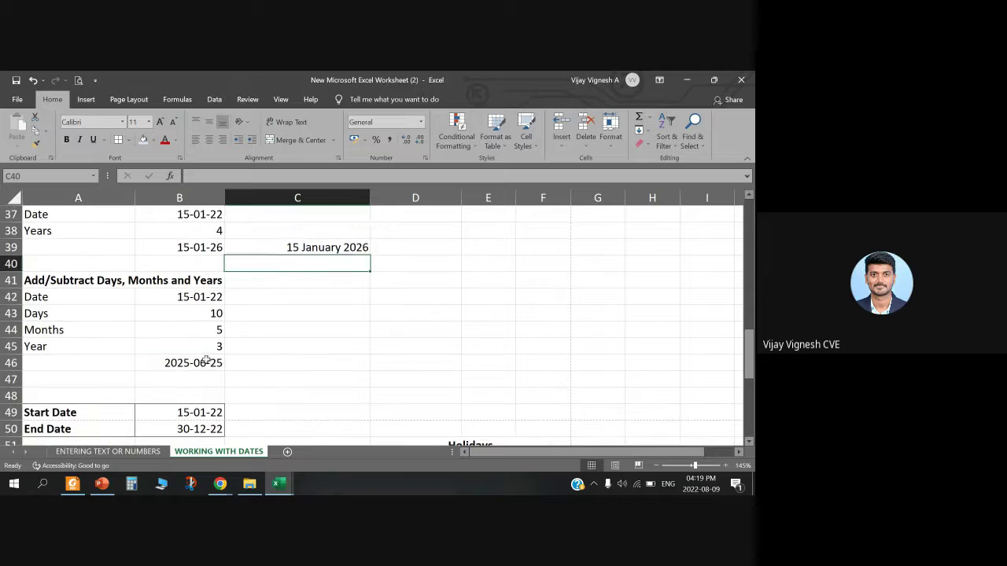
{"action": "left_click", "coordinate": [184, 365]}
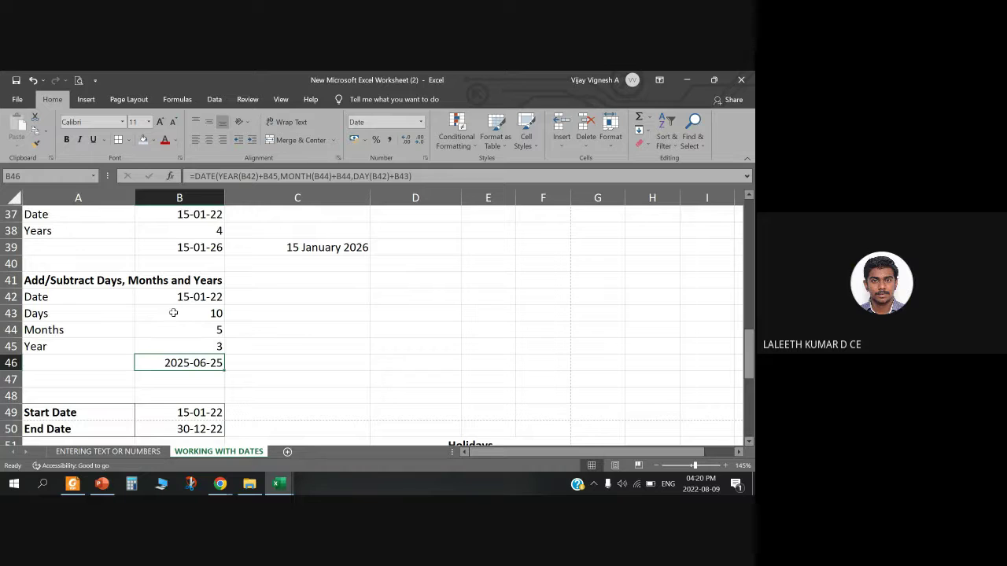
{"action": "left_click_drag", "start_coordinate": [225, 367], "coordinate": [189, 363]}
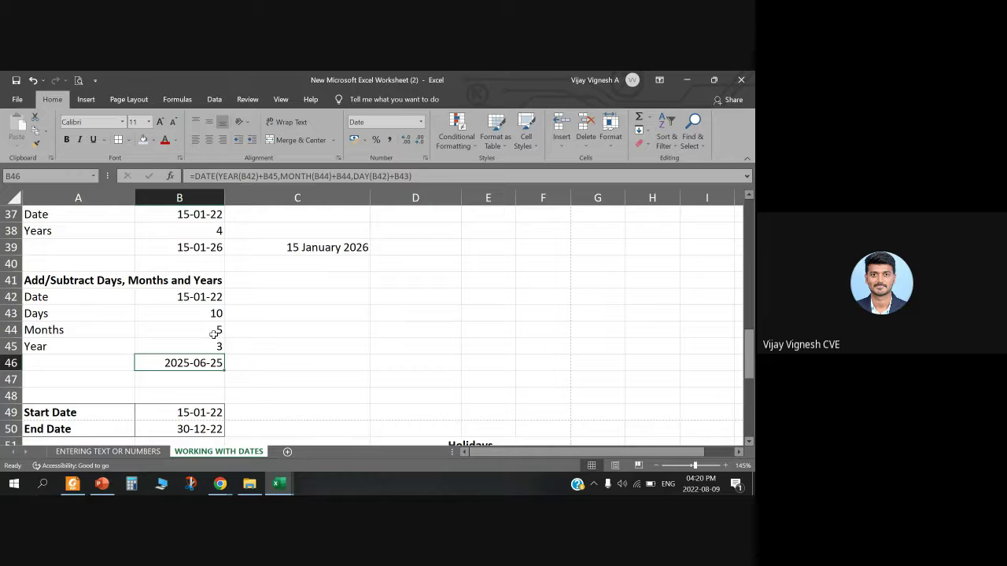
{"action": "left_click", "coordinate": [244, 363]}
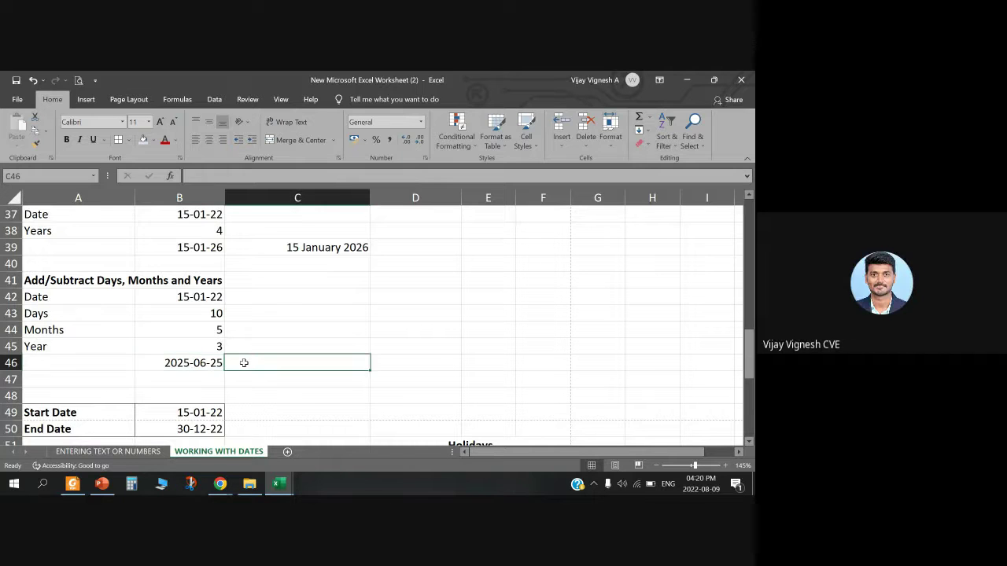
{"action": "type", "text": "="}
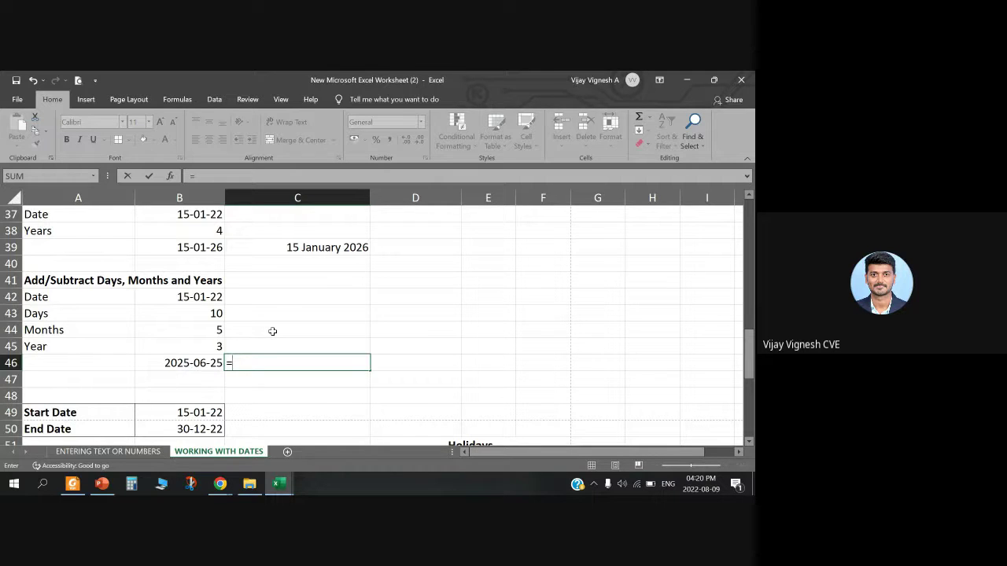
{"action": "left_click", "coordinate": [200, 361]}
{"action": "key", "text": "Escape"}
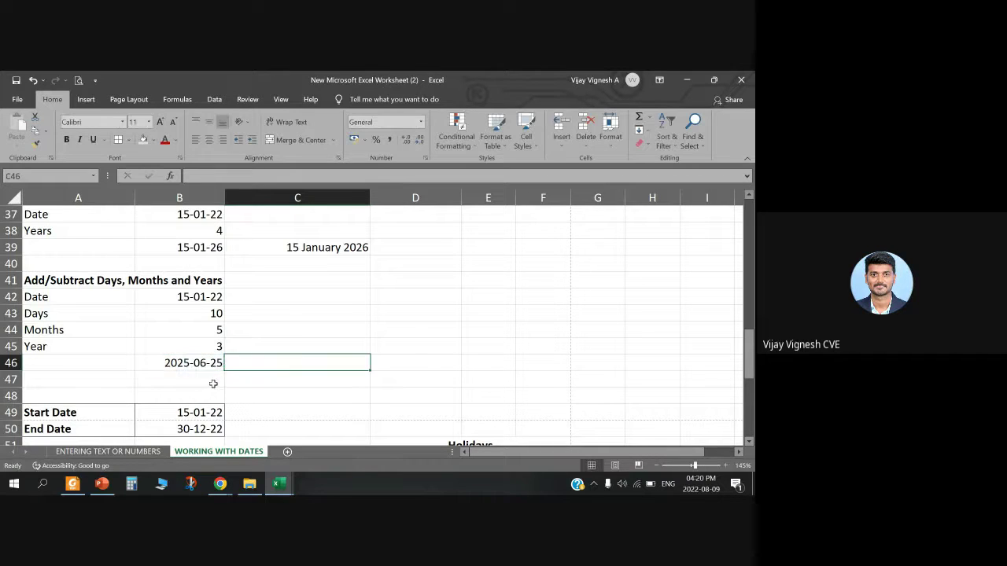
{"action": "left_click", "coordinate": [214, 367]}
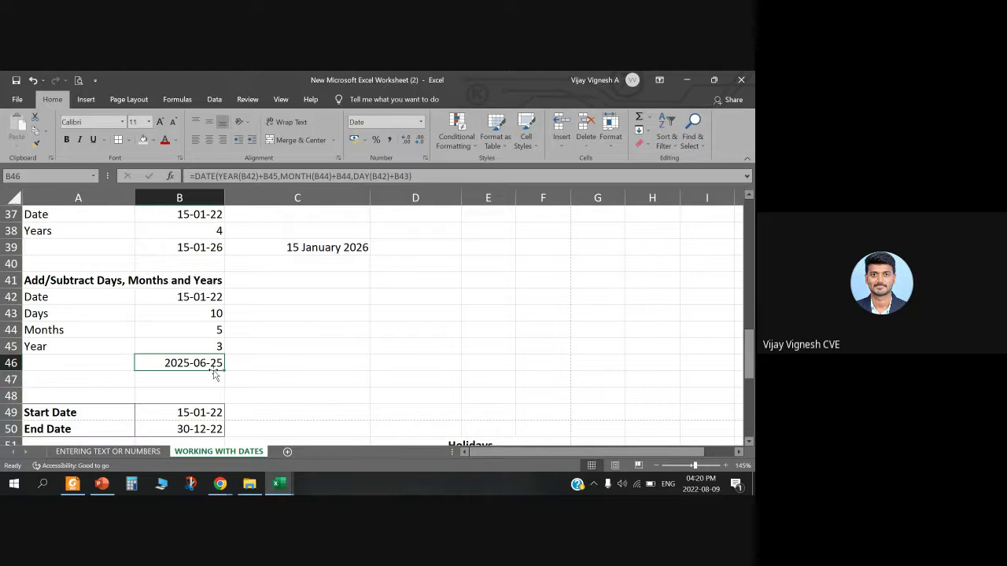
{"action": "left_click", "coordinate": [271, 371]}
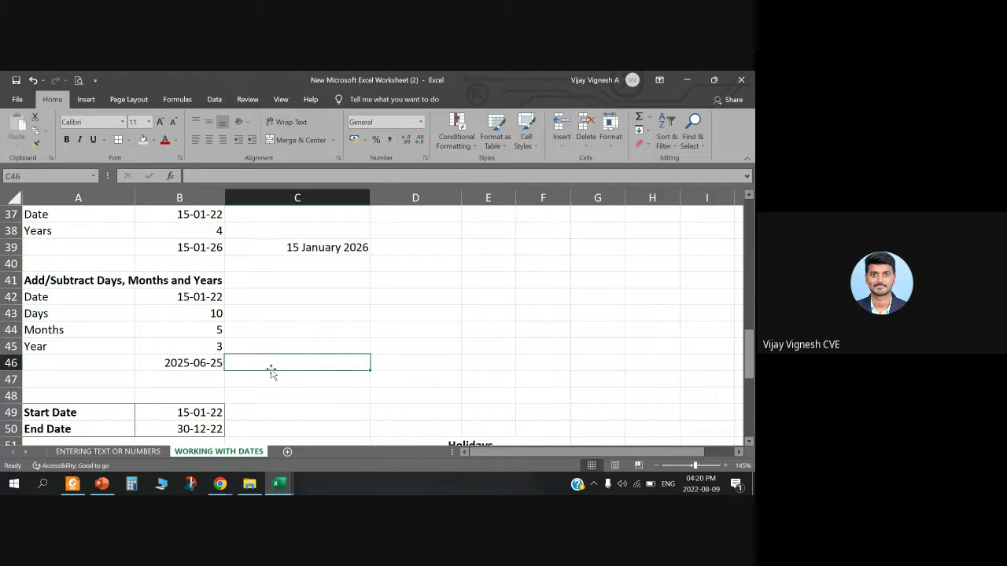
- Start C46's formula =DATE(YEAR(B42)+B45,MONTH(B42) and remove a stray underscore
{"action": "type", "text": "="}
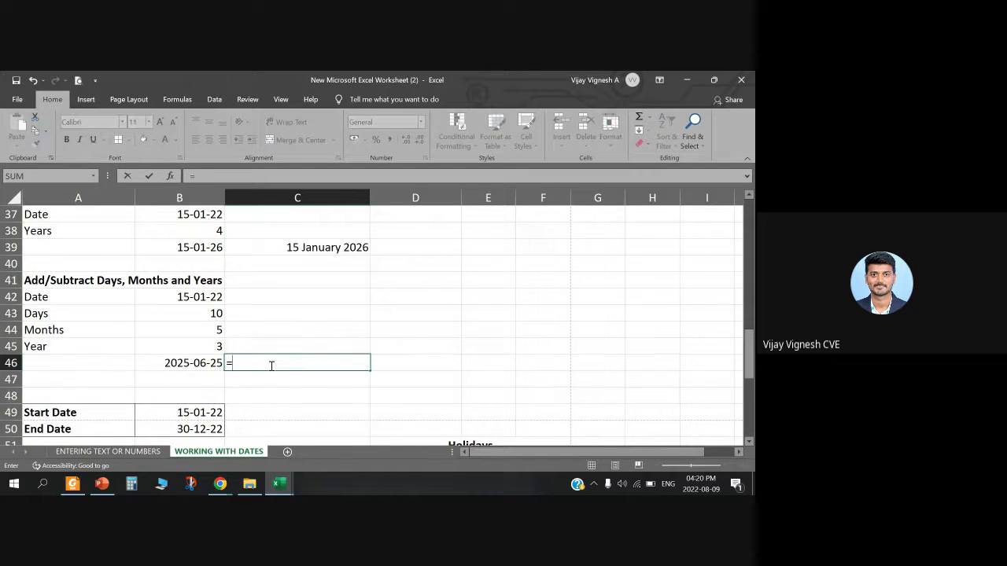
{"action": "type", "text": "D"}
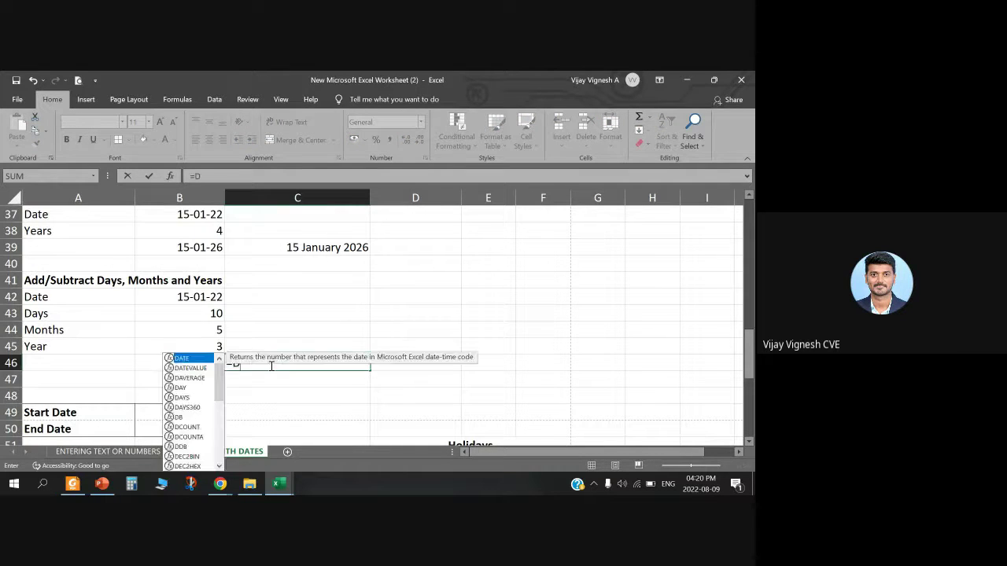
{"action": "type", "text": "ATE(YEAR"}
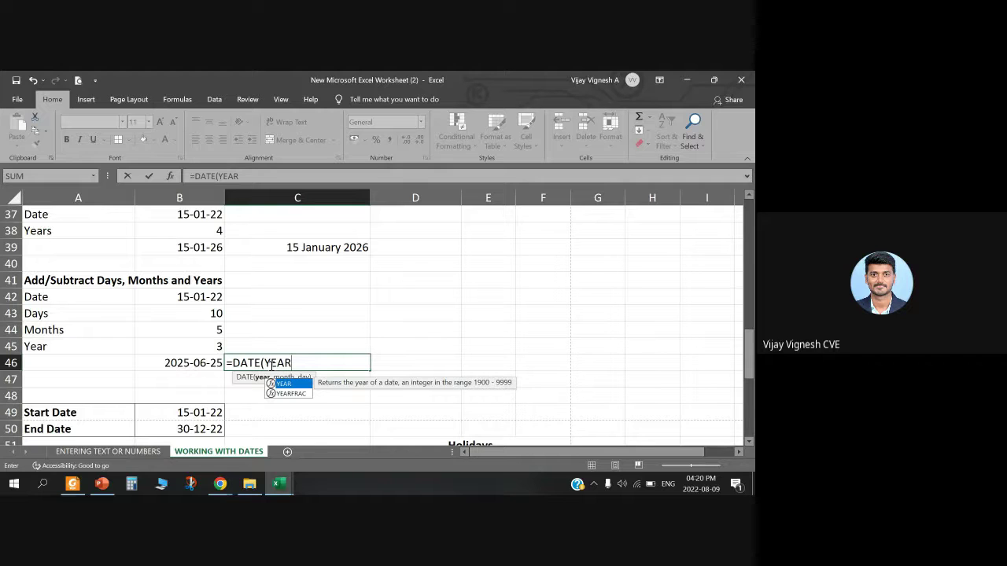
{"action": "type", "text": "("}
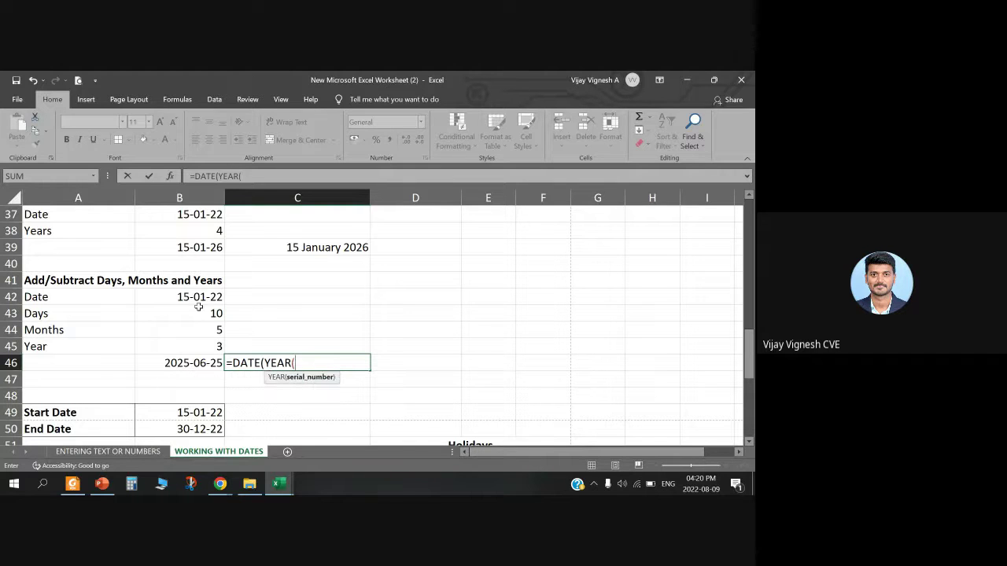
{"action": "left_click", "coordinate": [199, 298]}
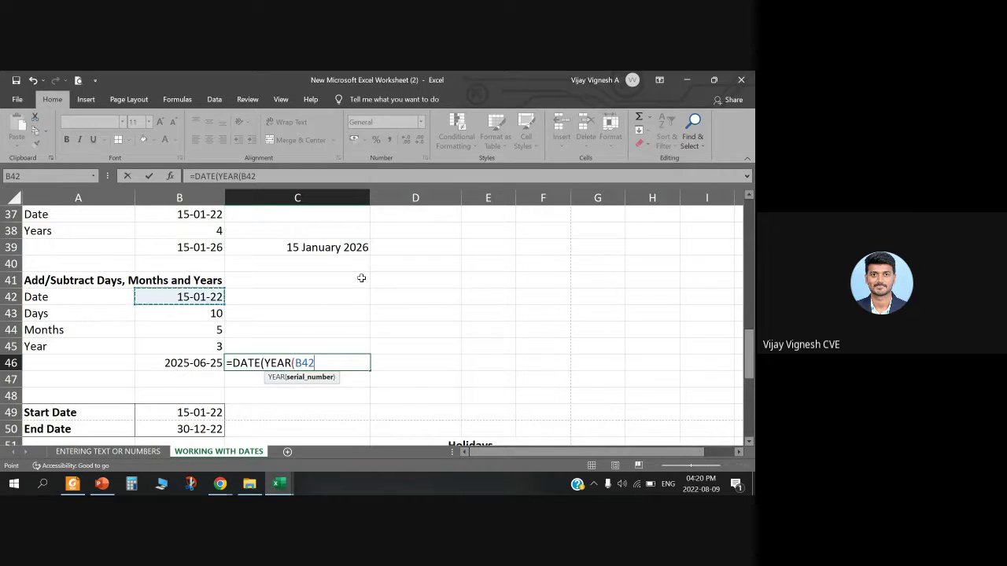
{"action": "type", "text": ")+"}
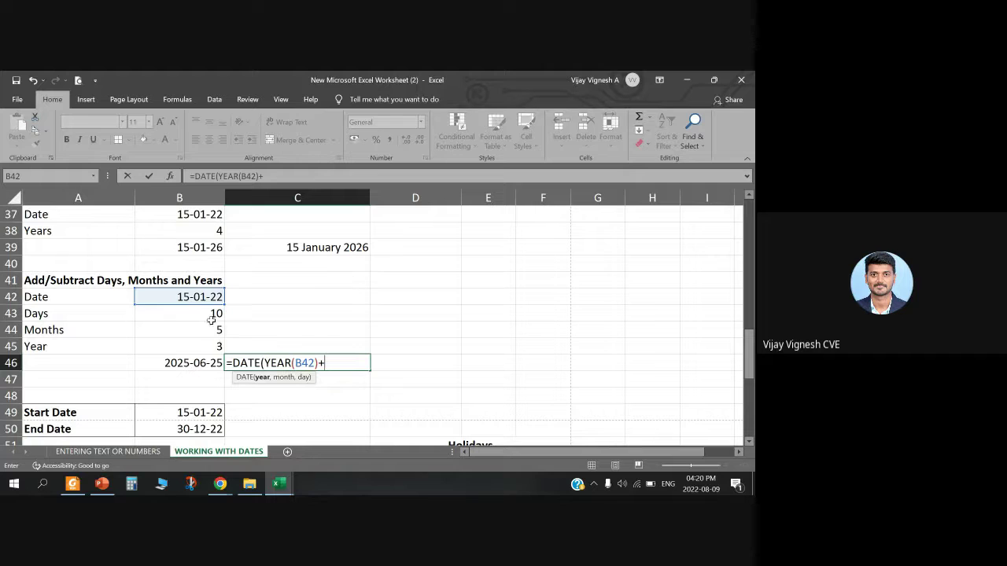
{"action": "left_click", "coordinate": [209, 348]}
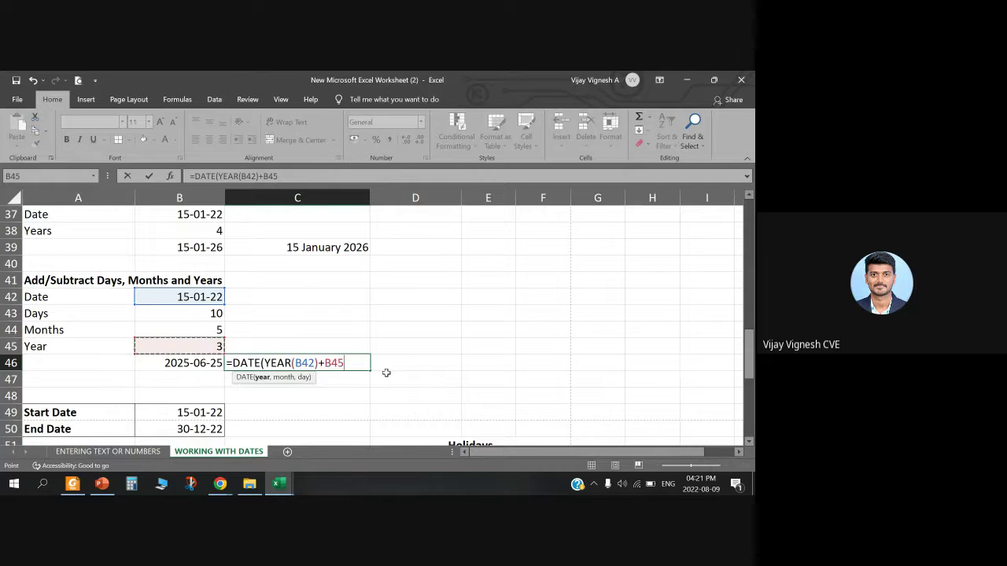
{"action": "type", "text": ",MONTH"}
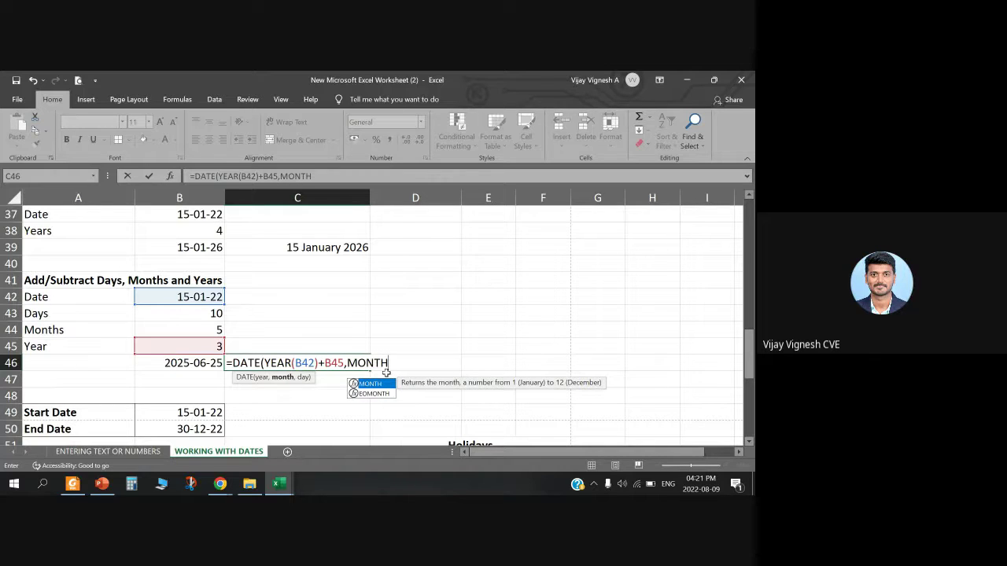
{"action": "type", "text": "("}
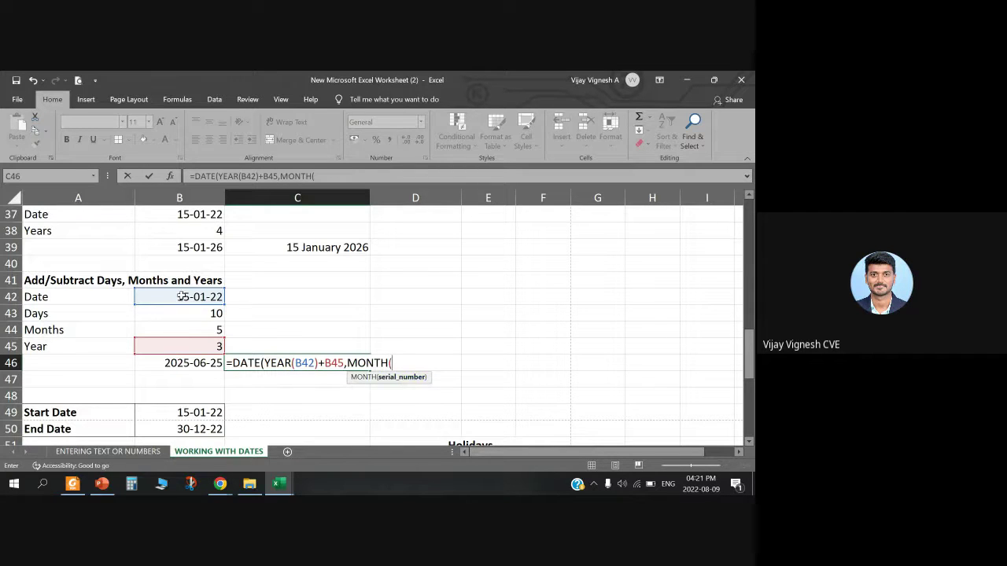
{"action": "left_click", "coordinate": [181, 297]}
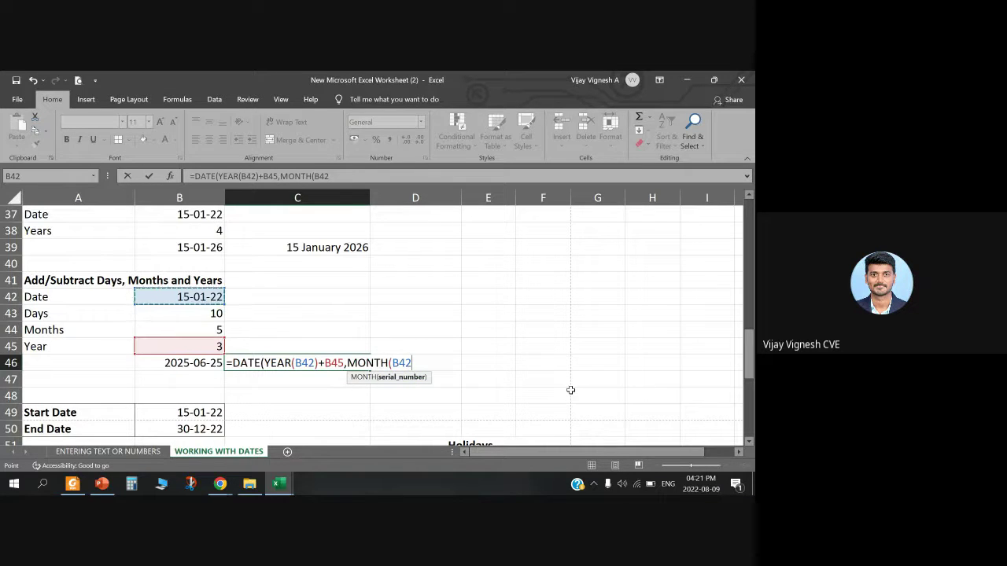
{"action": "type", "text": "_)"}
{"action": "key", "text": "Return"}
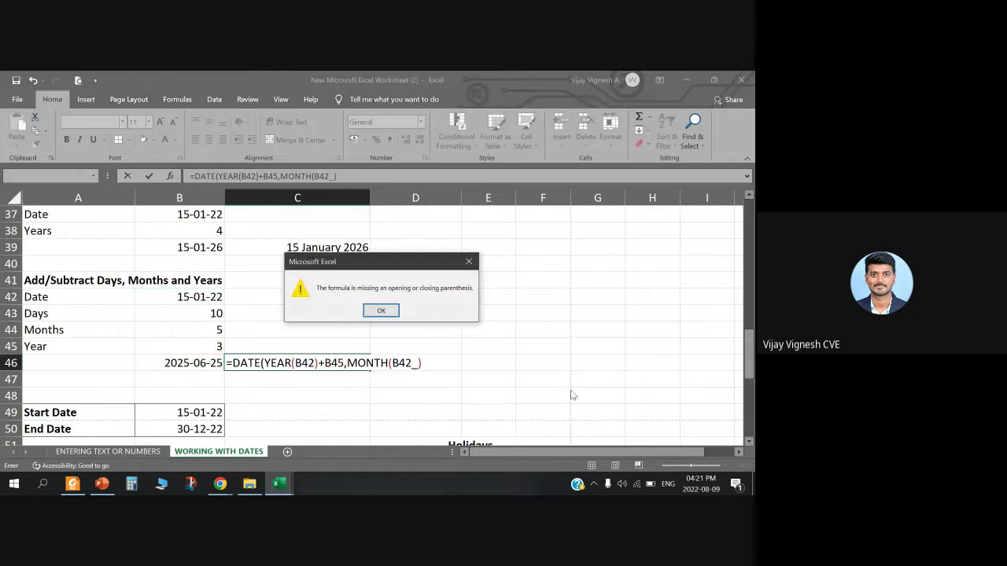
{"action": "left_click", "coordinate": [393, 313]}
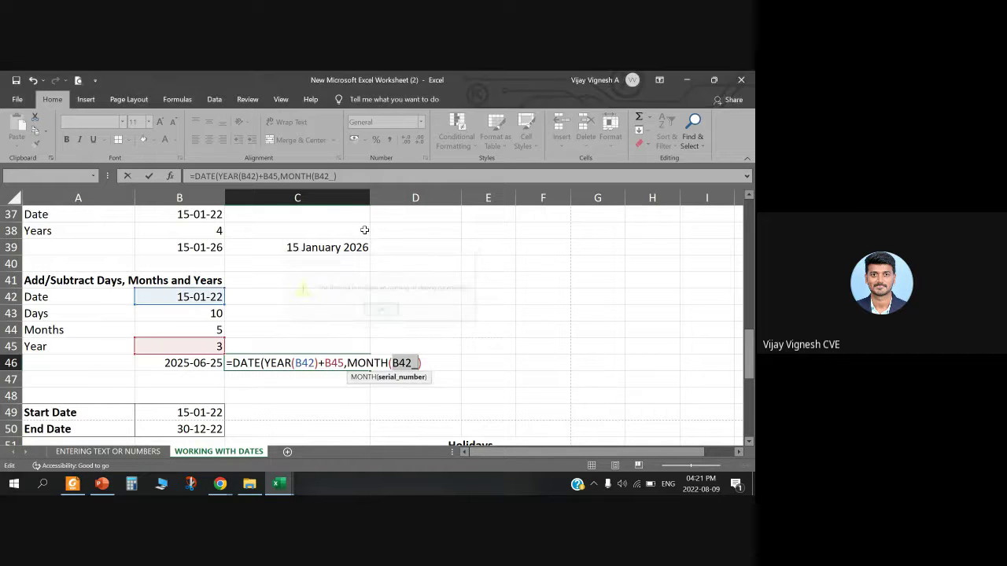
{"action": "left_click", "coordinate": [332, 176]}
{"action": "key", "text": "BackSpace"}
- Complete the formula with MONTH(B42)+B44 and DAY(B42)+B43, then commit it
{"action": "left_click", "coordinate": [361, 176]}
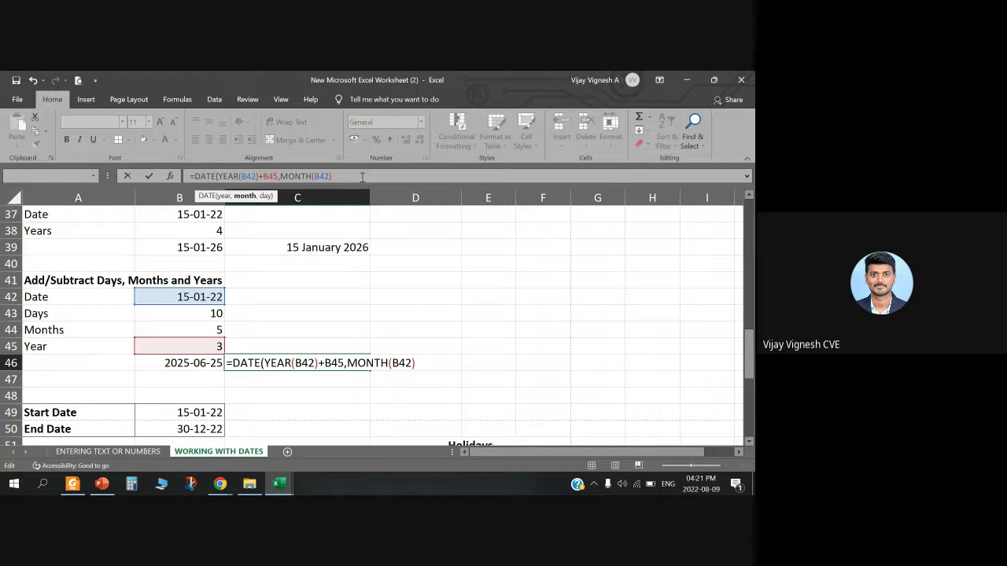
{"action": "type", "text": "+"}
{"action": "left_click", "coordinate": [204, 330]}
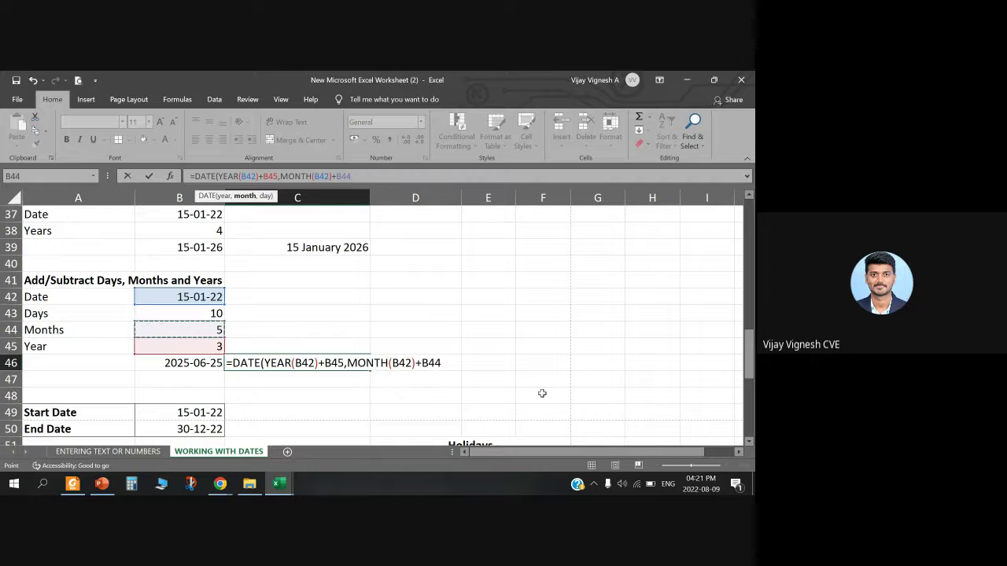
{"action": "type", "text": ","}
{"action": "type", "text": "DA"}
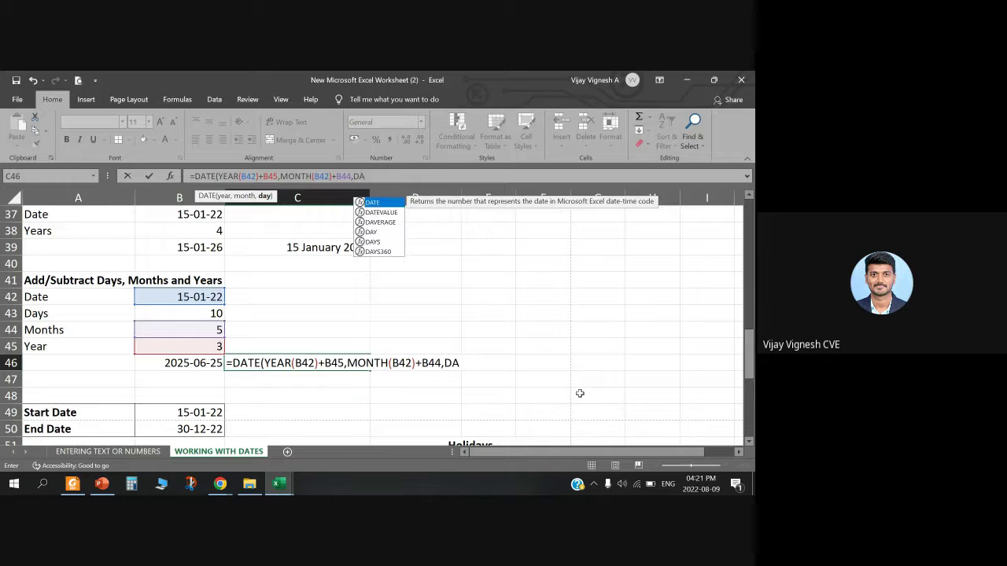
{"action": "type", "text": "Y("}
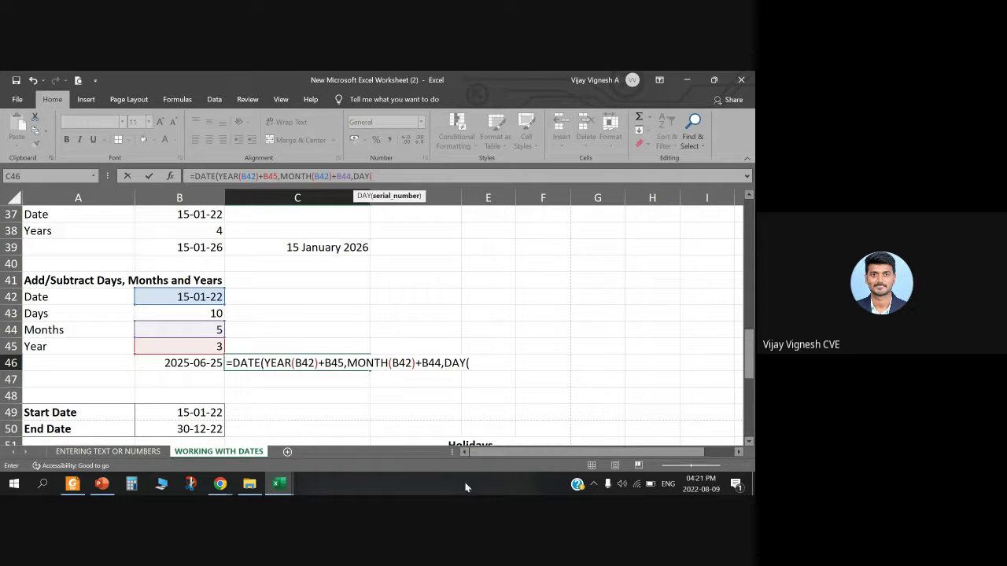
{"action": "left_click", "coordinate": [212, 300]}
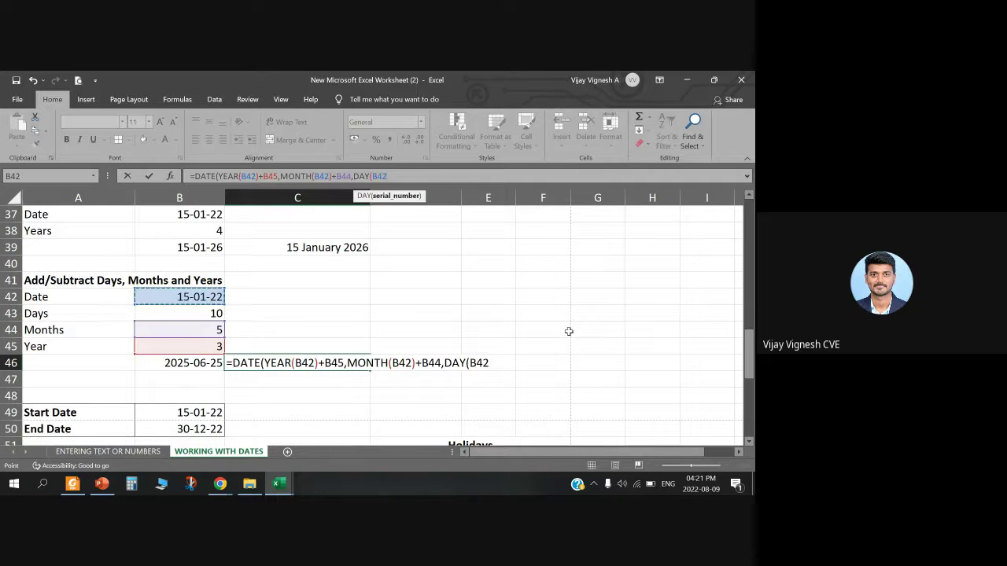
{"action": "type", "text": ")"}
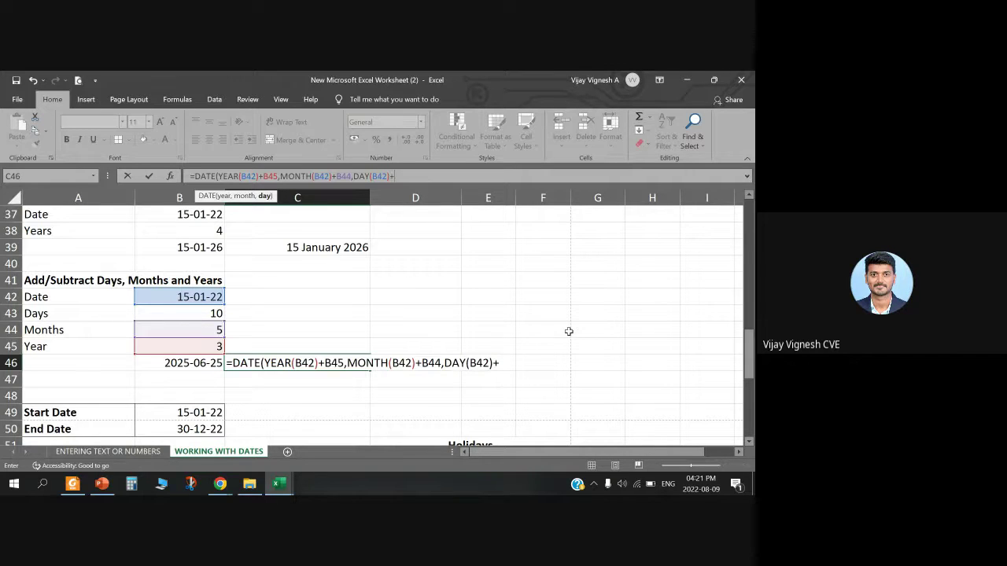
{"action": "type", "text": "+"}
{"action": "left_click", "coordinate": [219, 309]}
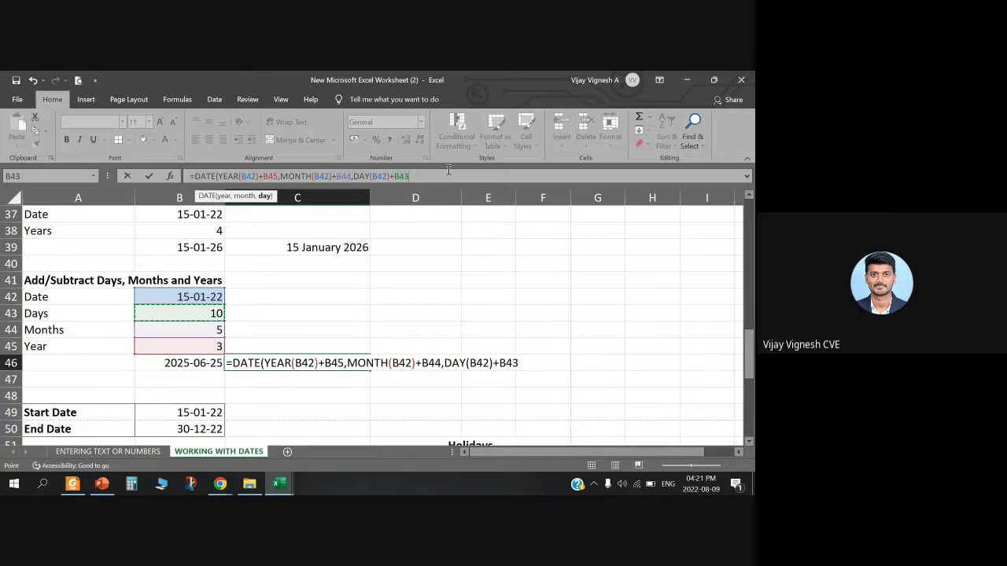
{"action": "type", "text": ")"}
{"action": "key", "text": "shift+F10"}
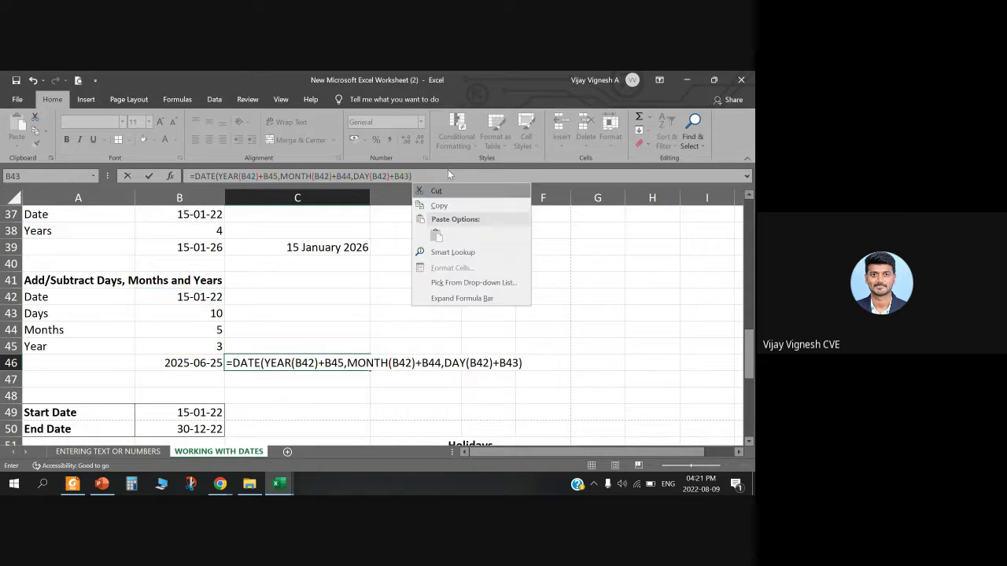
{"action": "key", "text": "Escape"}
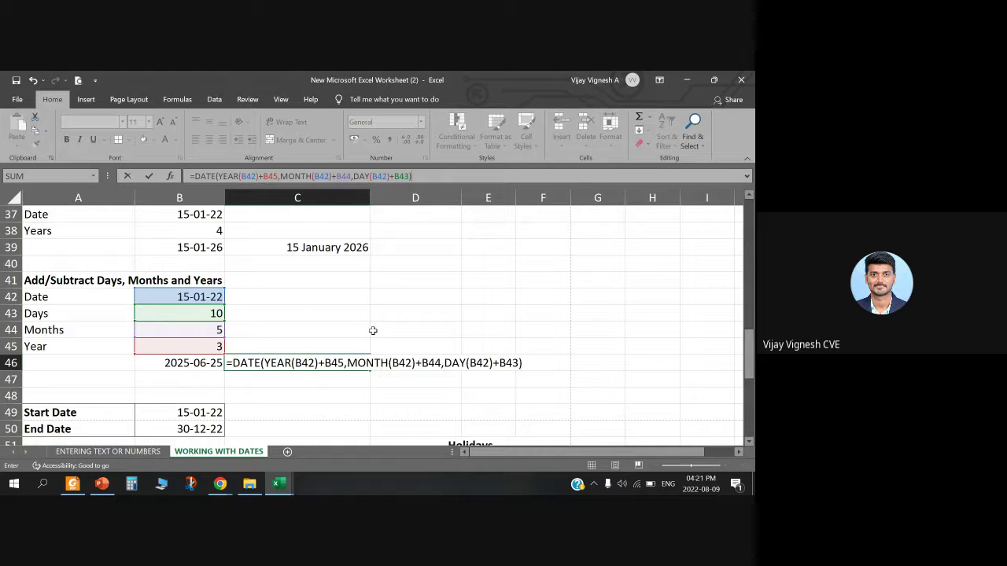
{"action": "key", "text": "Return"}
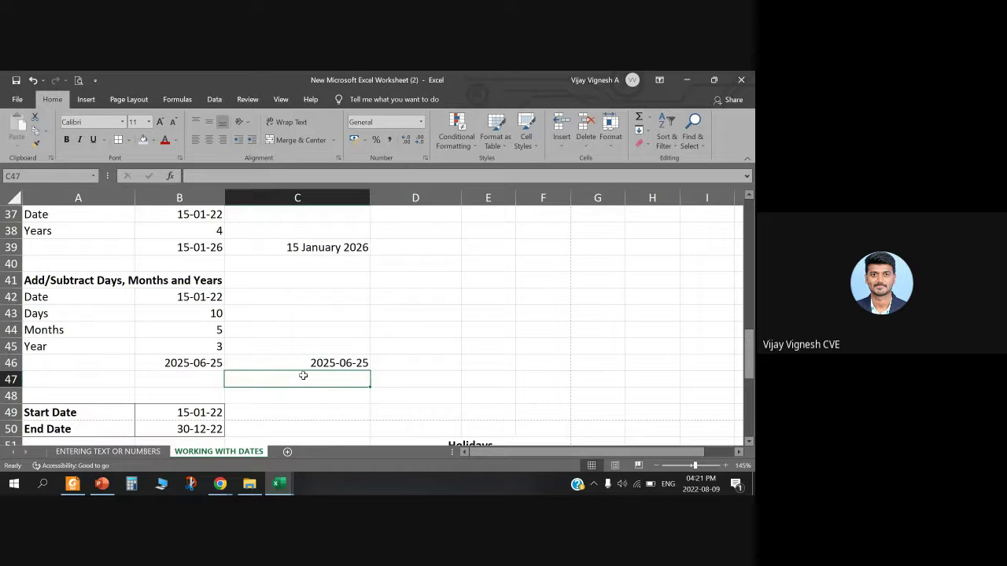
- Apply the Date number format to C46's 2025-06-25 result
{"action": "left_click", "coordinate": [354, 363]}
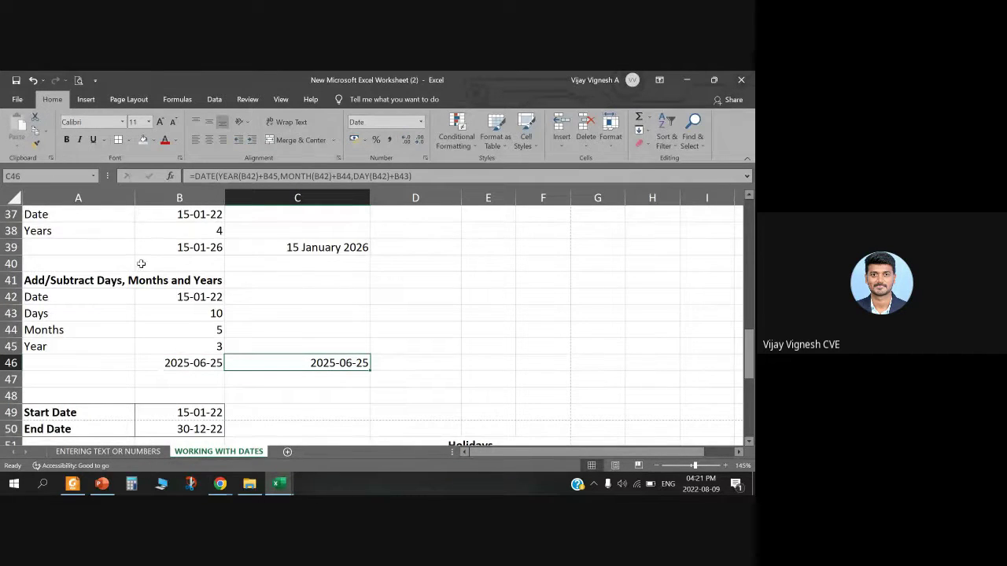
{"action": "left_click", "coordinate": [421, 122]}
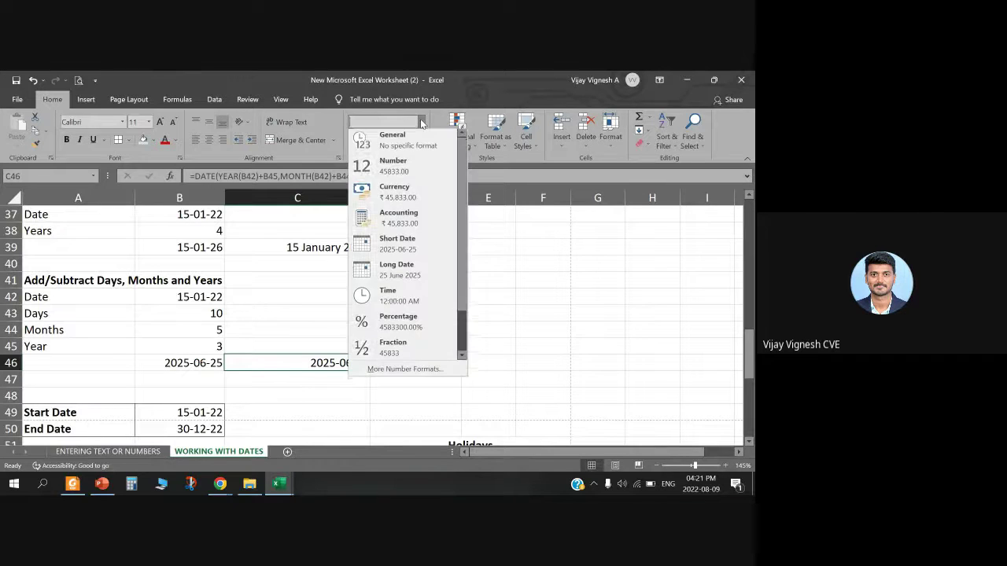
{"action": "left_click", "coordinate": [258, 341]}
{"action": "scroll", "coordinate": [276, 350], "scroll_direction": "down", "scroll_amount": 2}
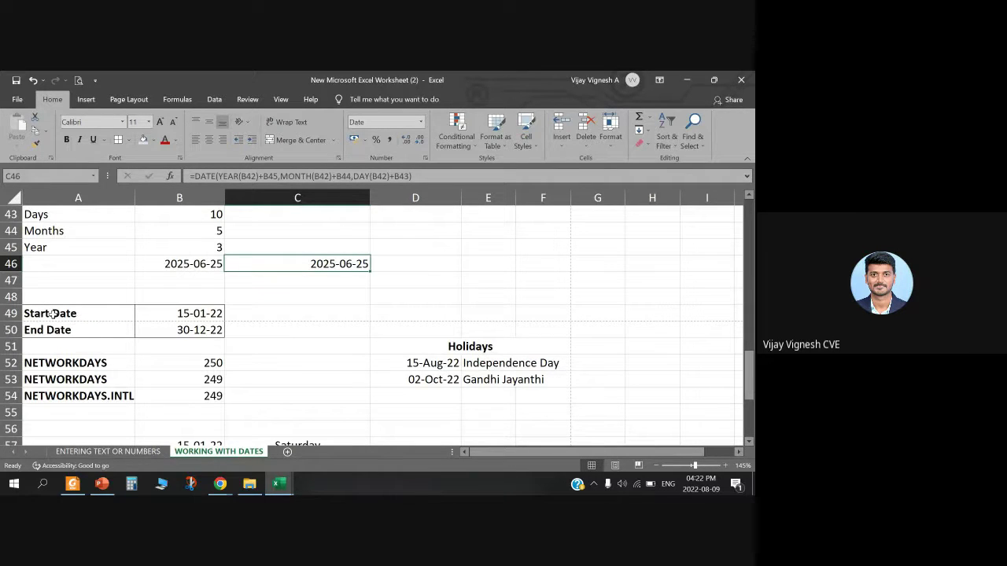
{"action": "left_click", "coordinate": [51, 313]}
{"action": "left_click", "coordinate": [74, 331]}
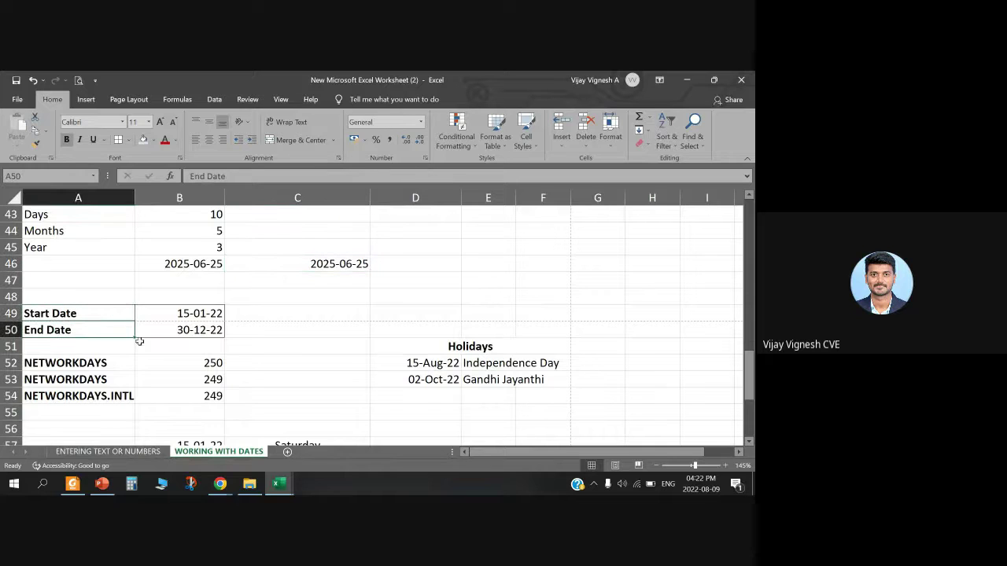
{"action": "left_click_drag", "start_coordinate": [166, 318], "coordinate": [204, 317]}
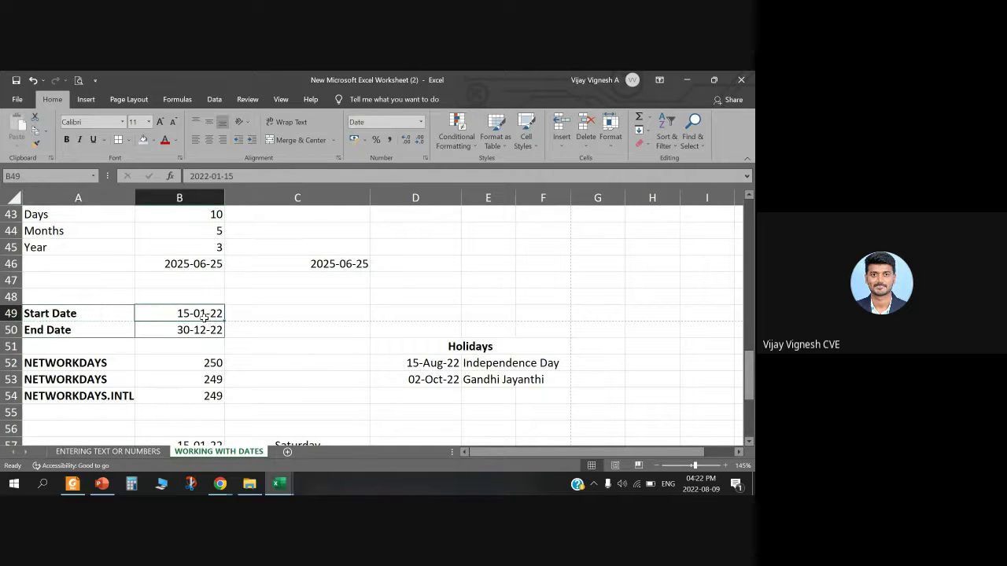
{"action": "left_click", "coordinate": [60, 334]}
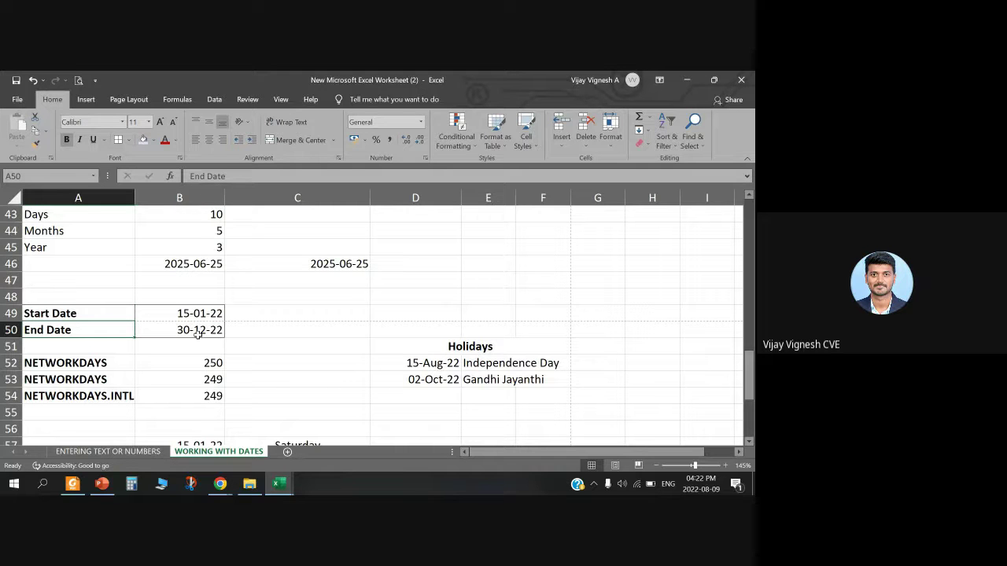
{"action": "left_click", "coordinate": [204, 360]}
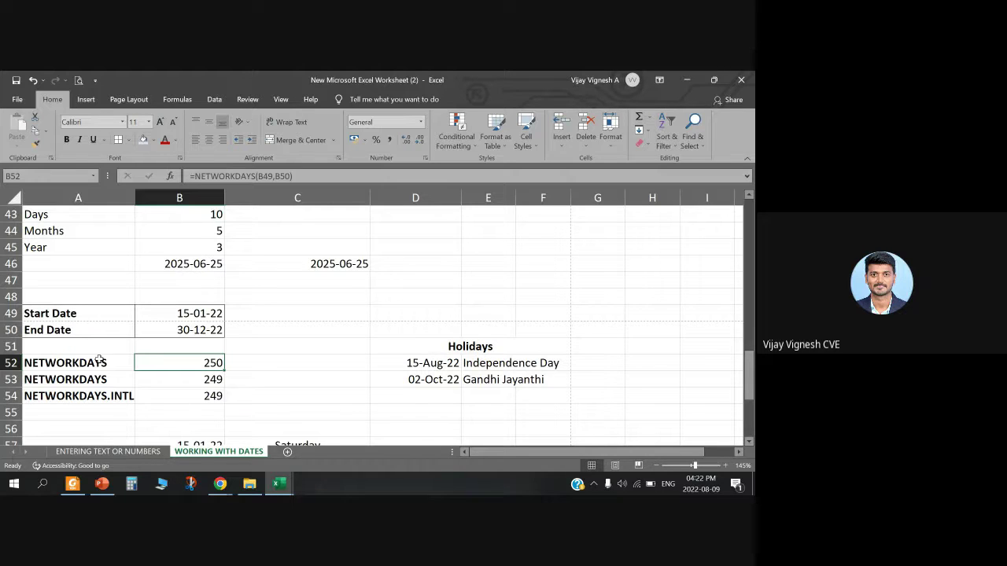
{"action": "left_click", "coordinate": [105, 366]}
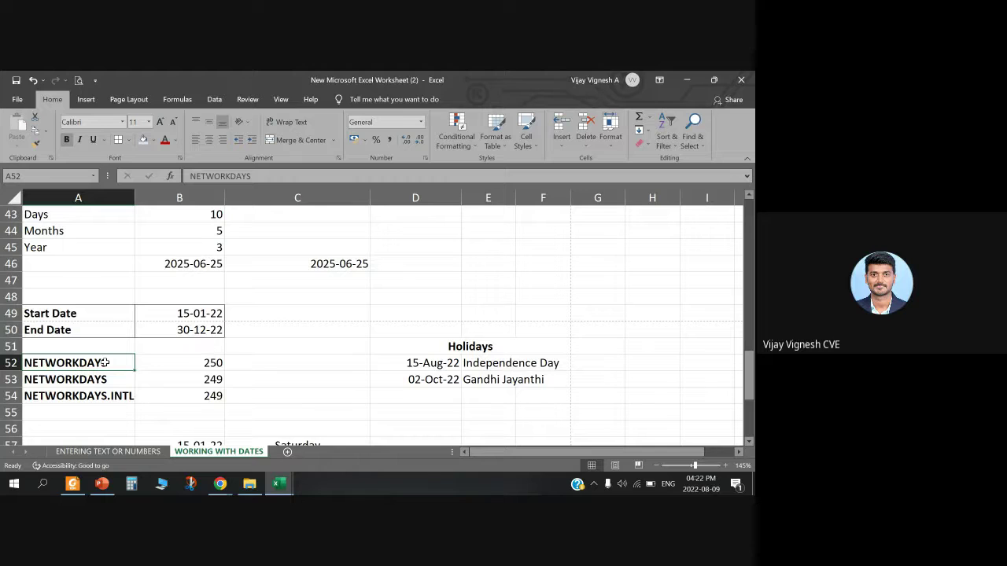
{"action": "left_click", "coordinate": [171, 361]}
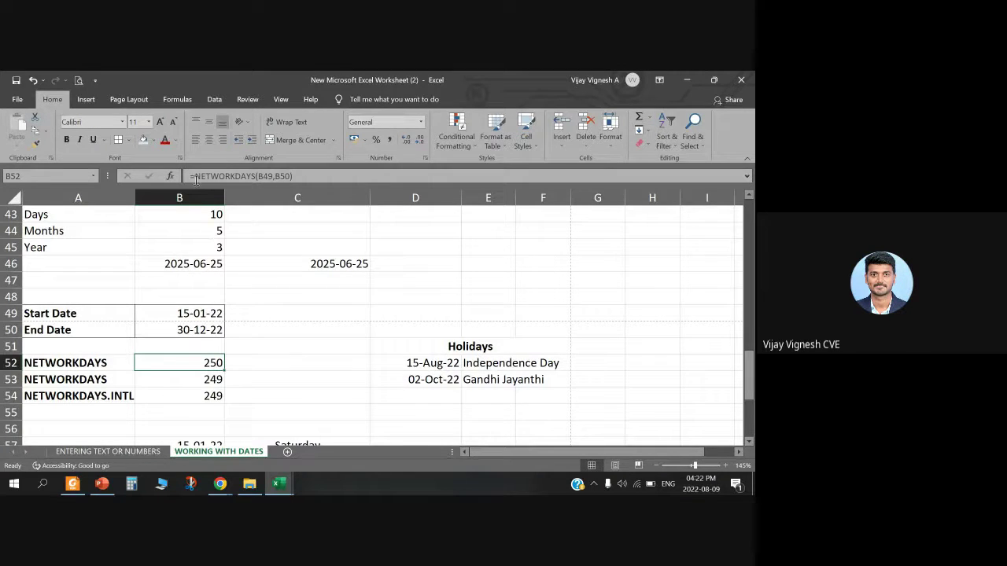
- Try =NETWORK(B49,B50) in C52, get a #NAME? error, and clear the cell
{"action": "left_click", "coordinate": [262, 364]}
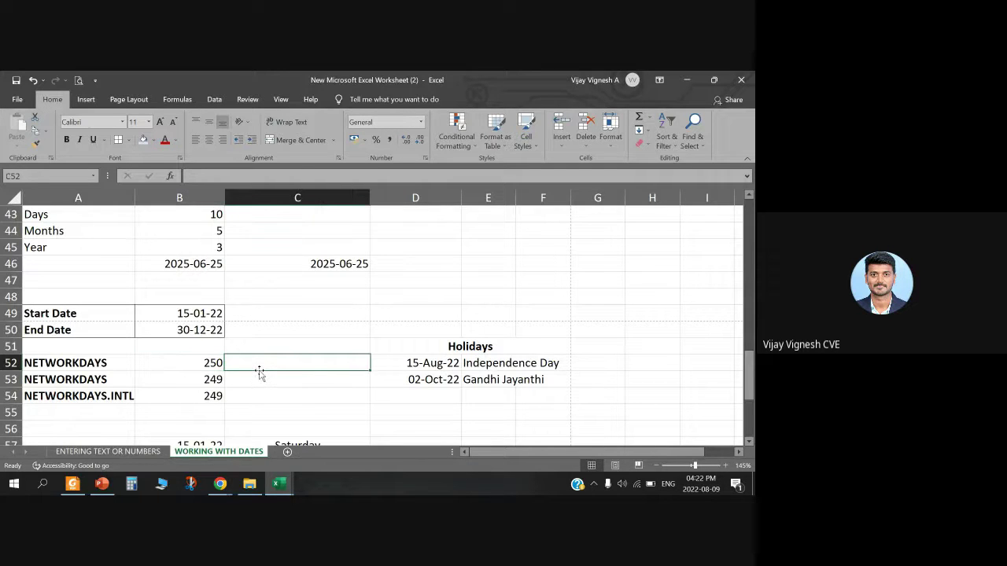
{"action": "type", "text": "=NETWO"}
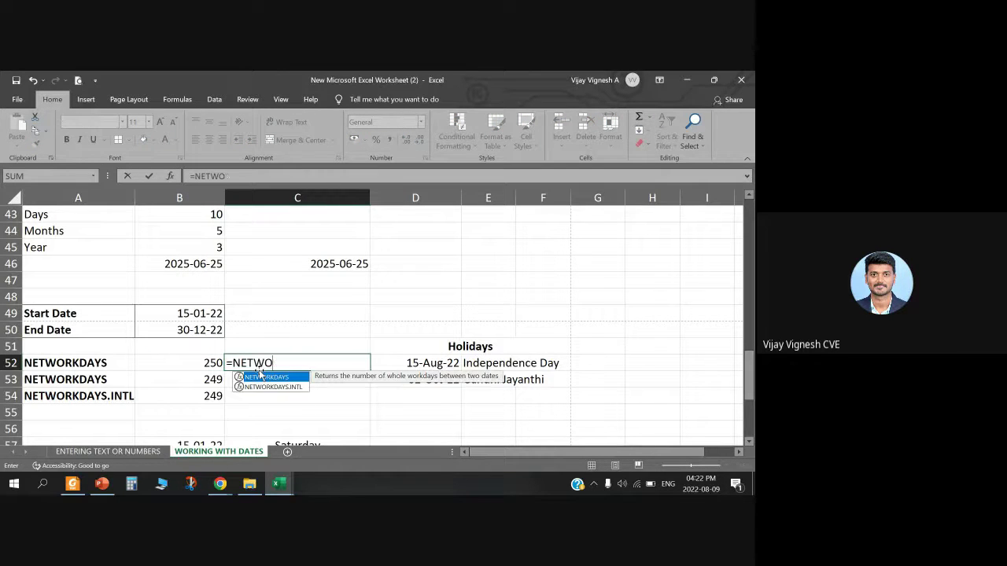
{"action": "type", "text": "RK("}
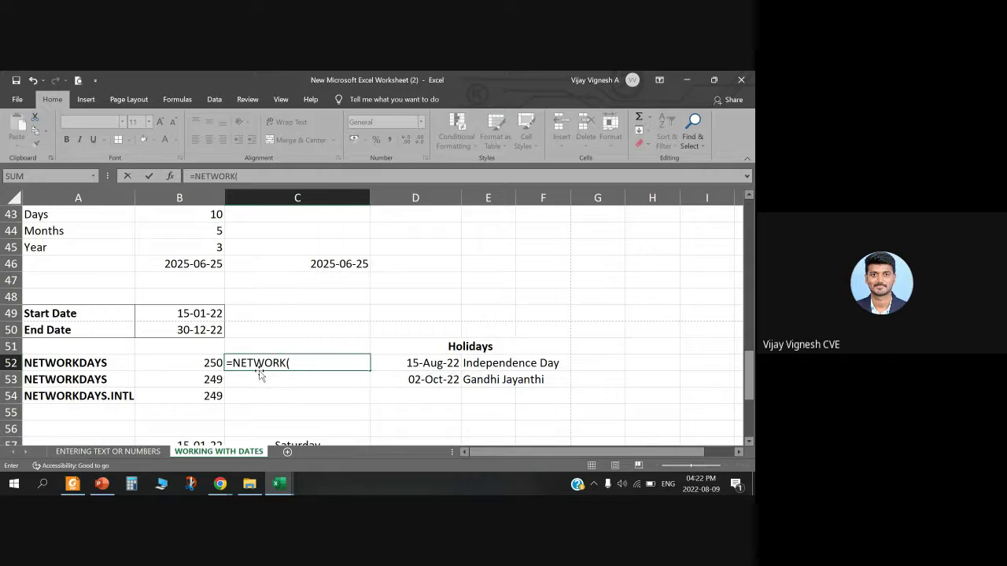
{"action": "left_click", "coordinate": [169, 317]}
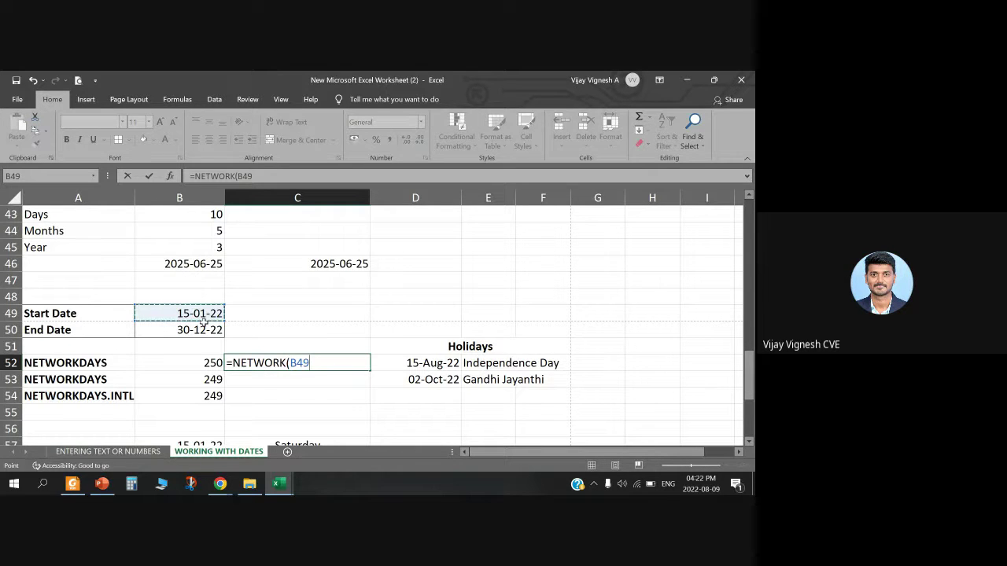
{"action": "type", "text": ","}
{"action": "left_click", "coordinate": [203, 330]}
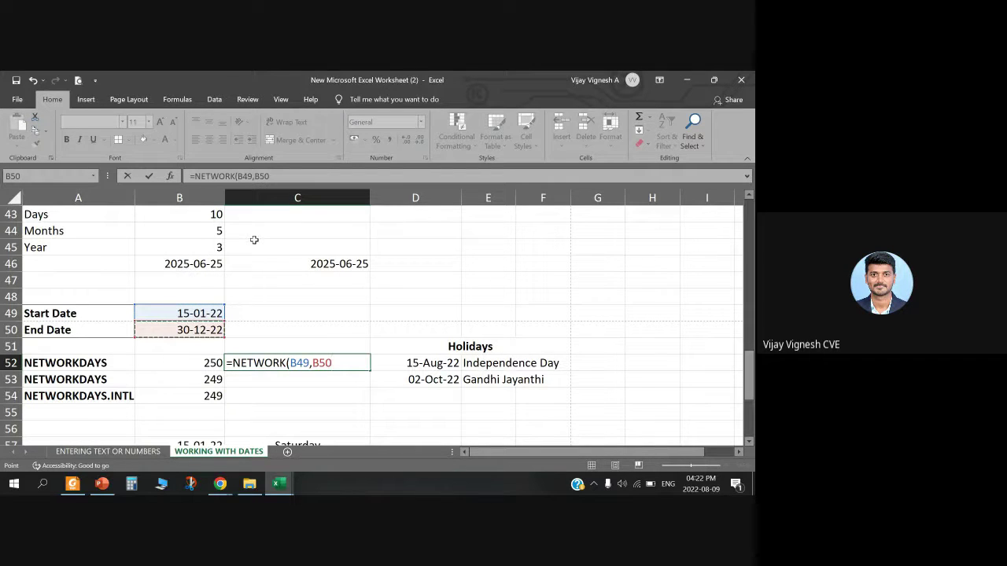
{"action": "key", "text": "Return"}
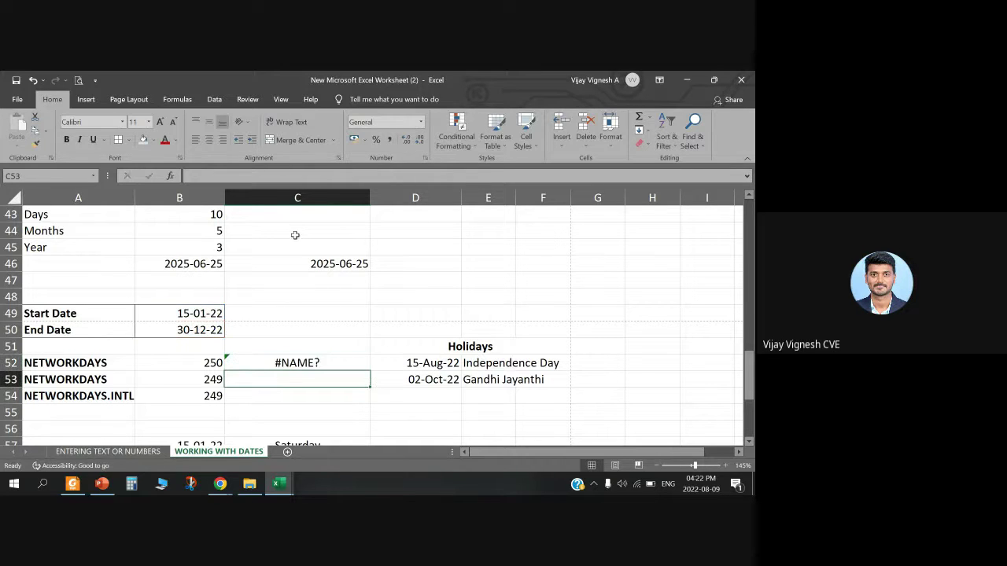
{"action": "left_click", "coordinate": [308, 364]}
{"action": "key", "text": "Delete"}
- Re-enter C52 as =NETWORKDAYS(B49,B50) from the function suggestions, returning 250 working days
{"action": "left_click", "coordinate": [201, 365]}
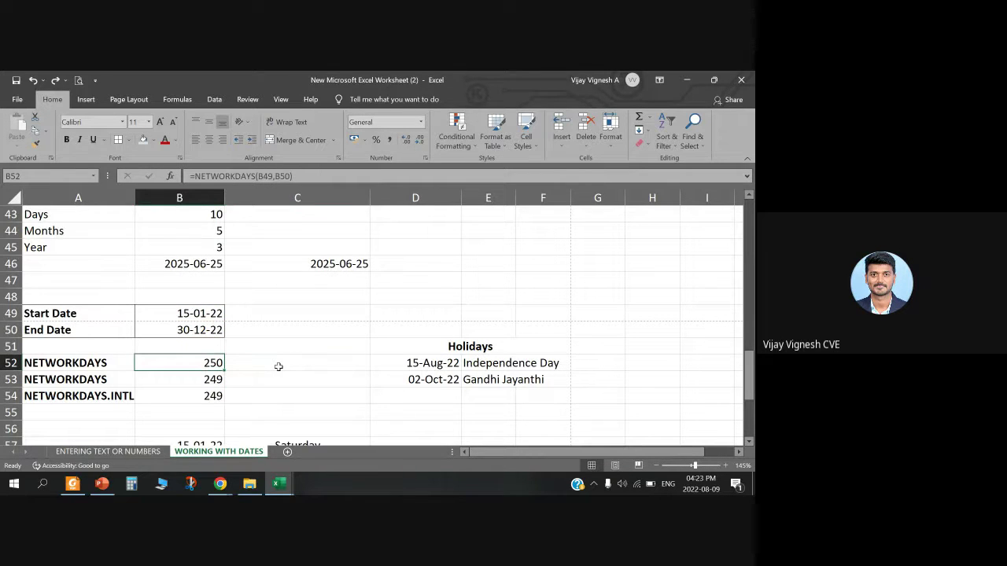
{"action": "left_click", "coordinate": [278, 367]}
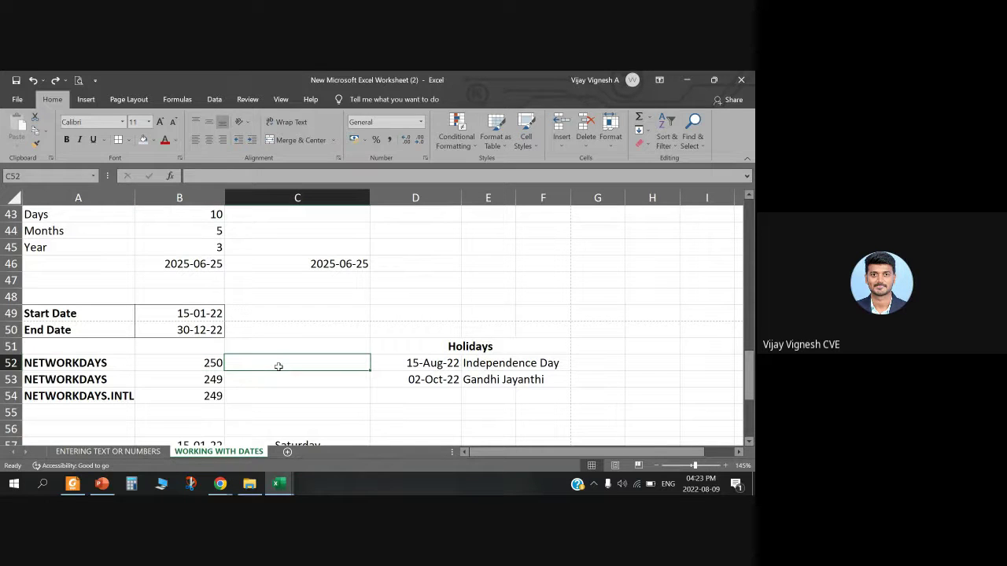
{"action": "type", "text": "=NETWORK"}
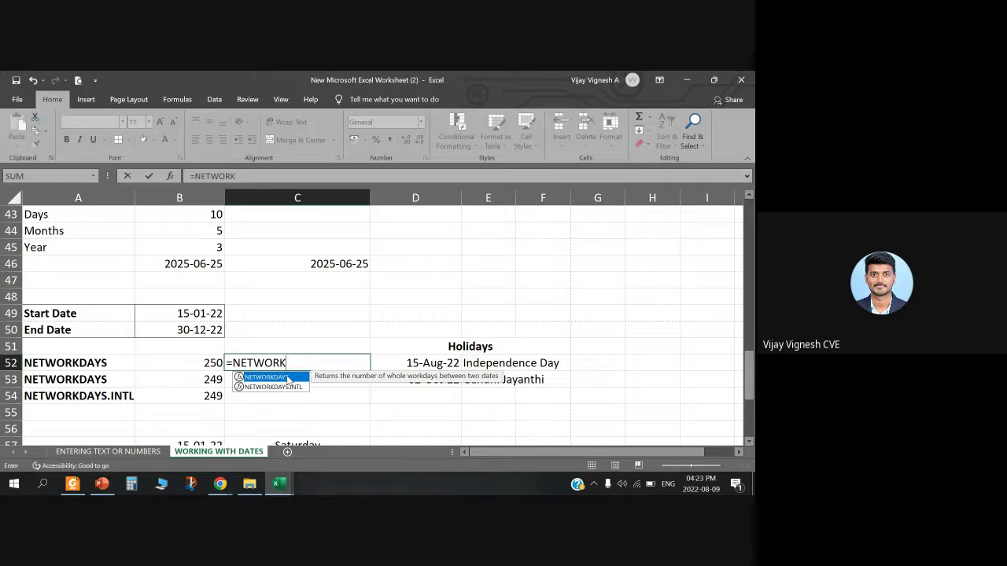
{"action": "double_click", "coordinate": [287, 377]}
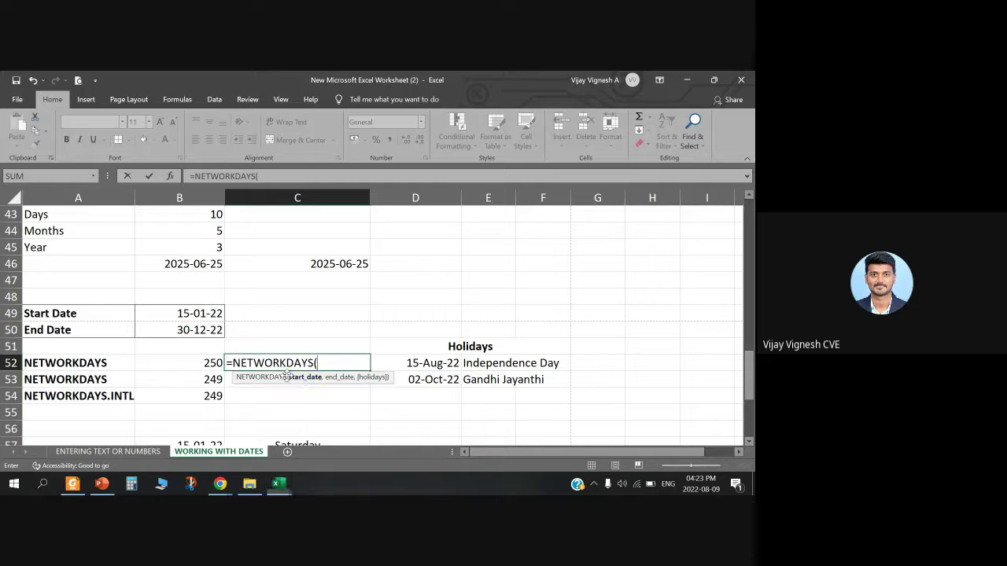
{"action": "left_click", "coordinate": [202, 312]}
{"action": "type", "text": ","}
{"action": "left_click", "coordinate": [209, 329]}
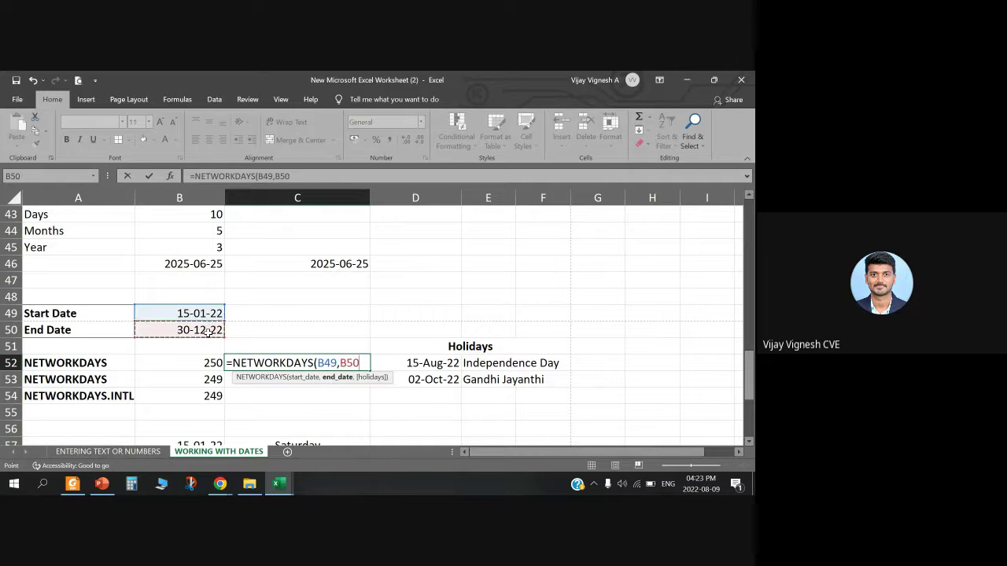
{"action": "type", "text": "/"}
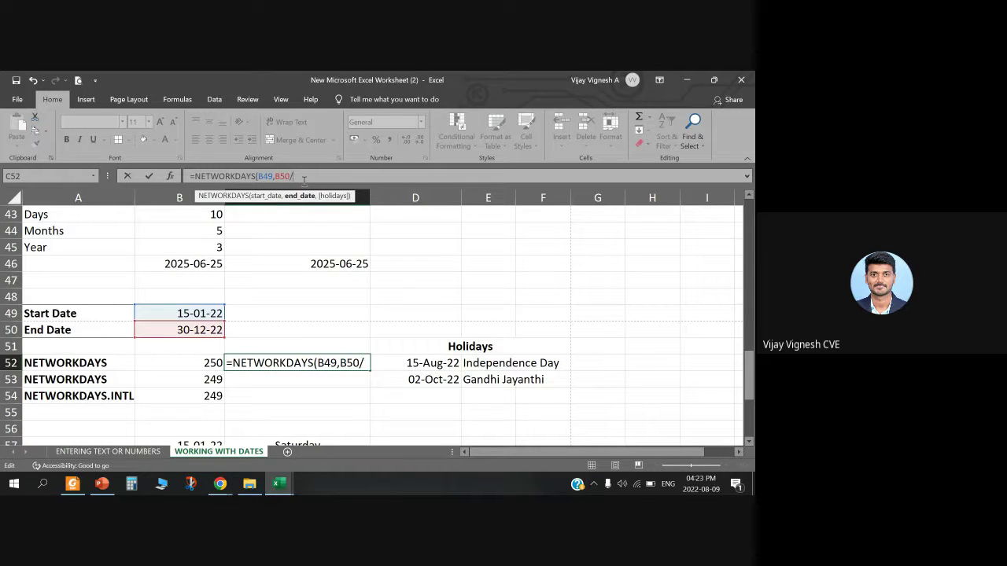
{"action": "key", "text": "BackSpace"}
{"action": "type", "text": ")"}
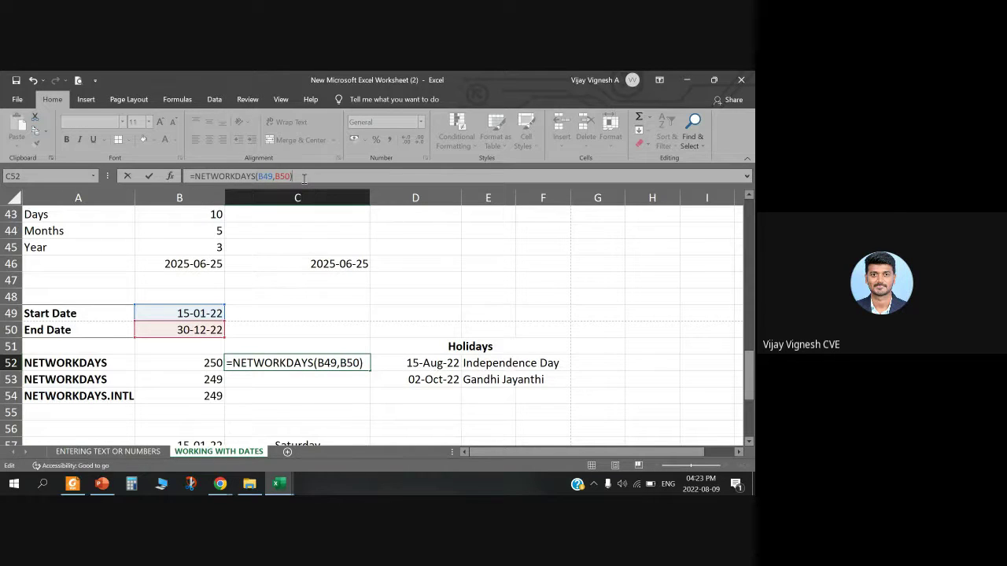
{"action": "key", "text": "Return"}
- Compare the C52 formula with the NETWORKDAYS formulas in B52 and B53
{"action": "left_click", "coordinate": [351, 362]}
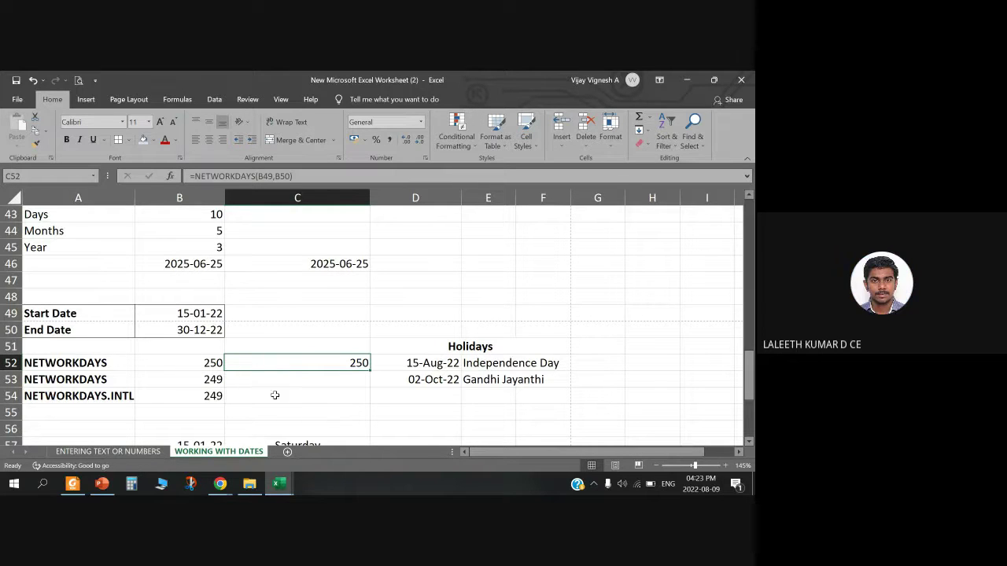
{"action": "left_click", "coordinate": [192, 382]}
{"action": "left_click", "coordinate": [290, 370]}
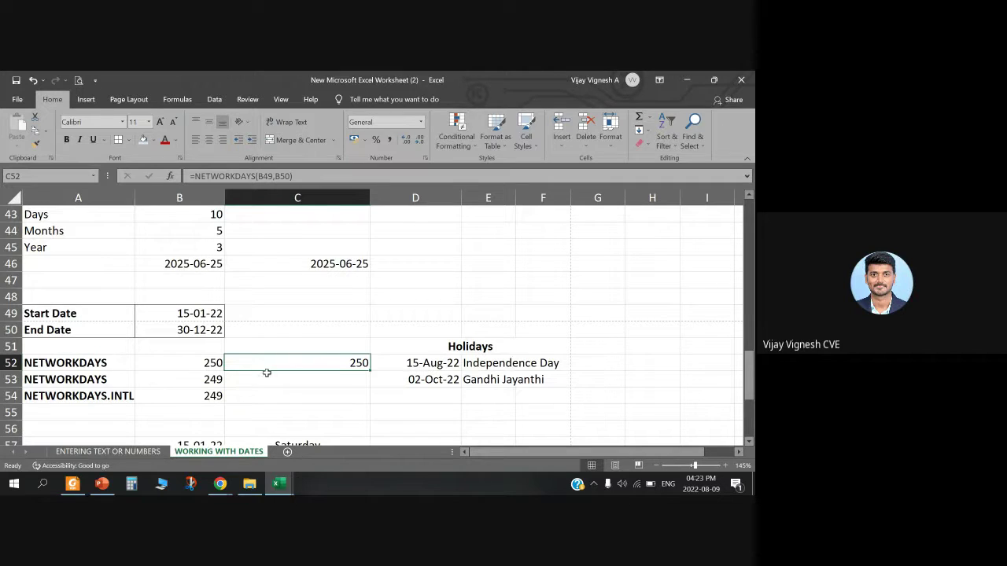
{"action": "left_click", "coordinate": [201, 370]}
{"action": "left_click", "coordinate": [284, 364]}
{"action": "left_click", "coordinate": [201, 176]}
{"action": "triple_click", "coordinate": [200, 176]}
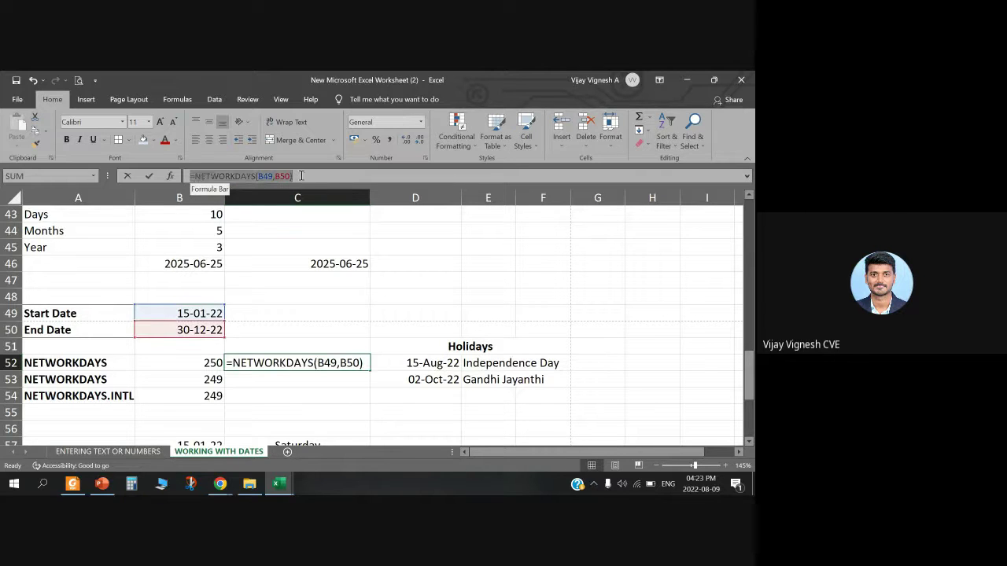
{"action": "left_click", "coordinate": [269, 407]}
{"action": "key", "text": "Escape"}
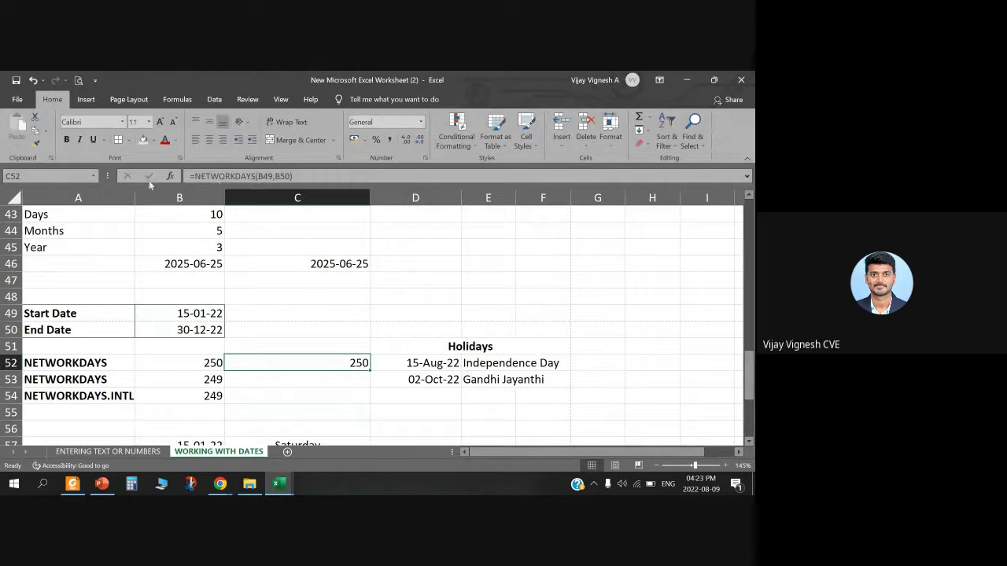
{"action": "left_click", "coordinate": [306, 415]}
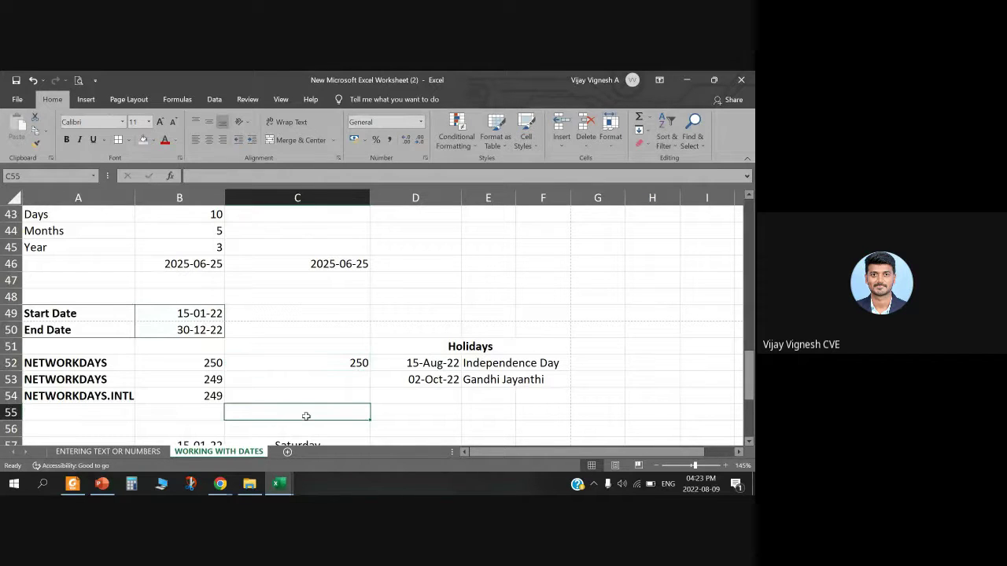
{"action": "type", "text": "=NETWRO"}
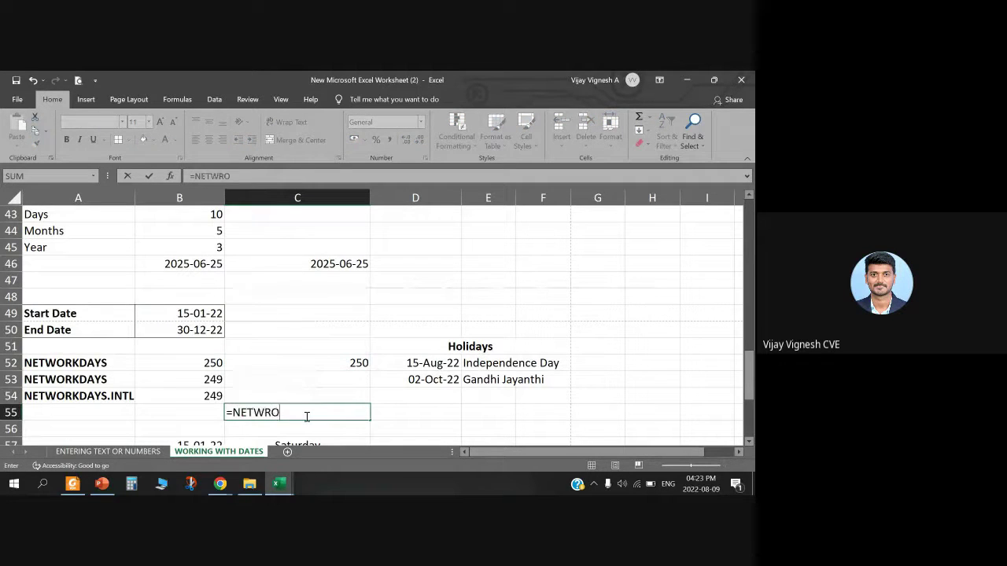
{"action": "key", "text": "BackSpace"}
{"action": "key", "text": "BackSpace"}
{"action": "key", "text": "BackSpace"}
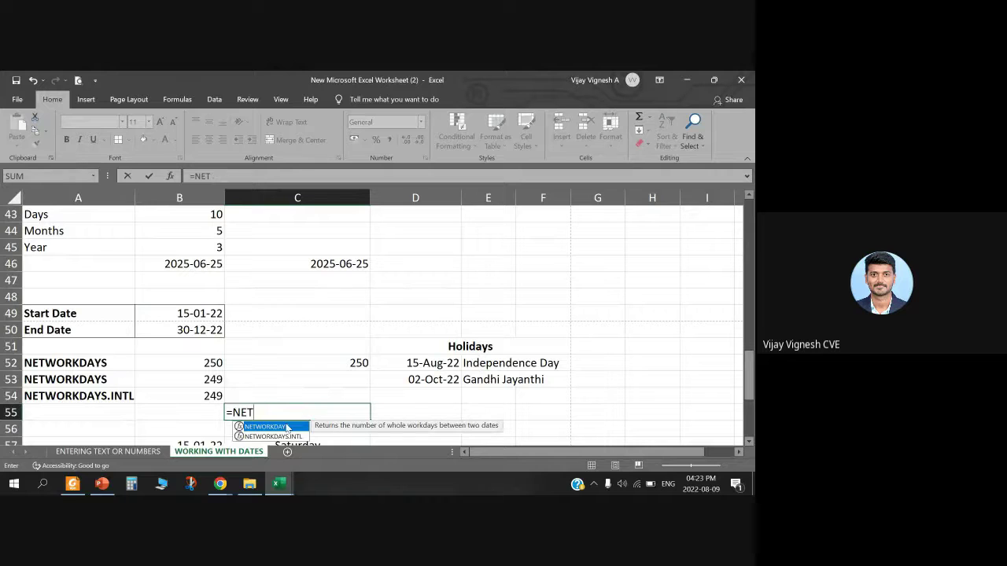
{"action": "double_click", "coordinate": [280, 428]}
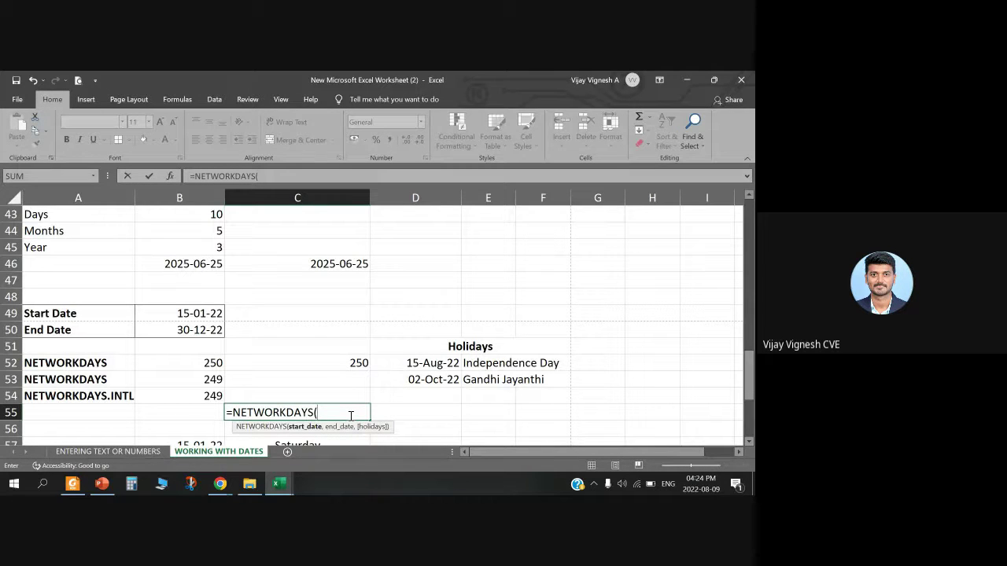
{"action": "key", "text": "Escape"}
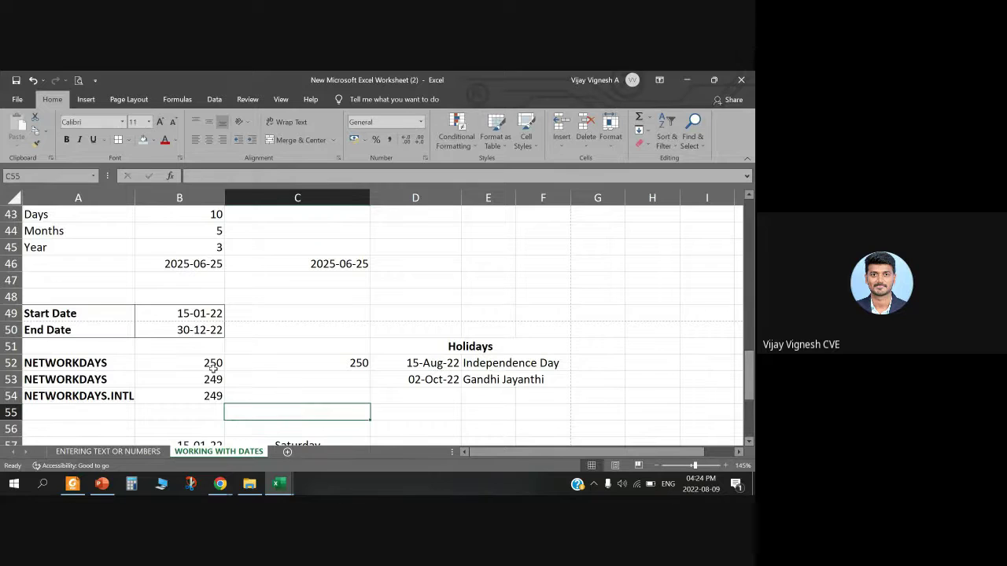
{"action": "left_click", "coordinate": [321, 356]}
{"action": "left_click", "coordinate": [67, 379]}
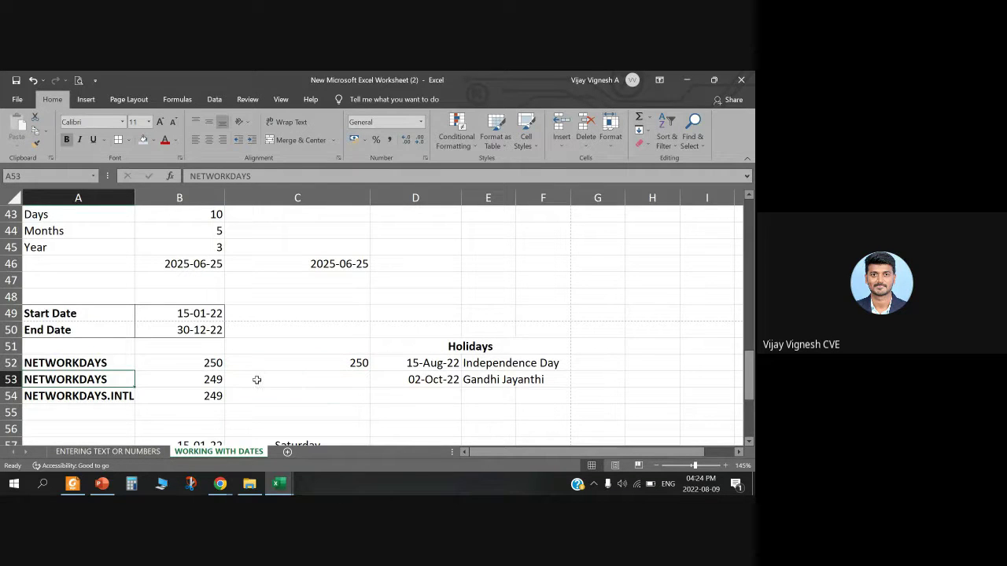
{"action": "left_click", "coordinate": [216, 378]}
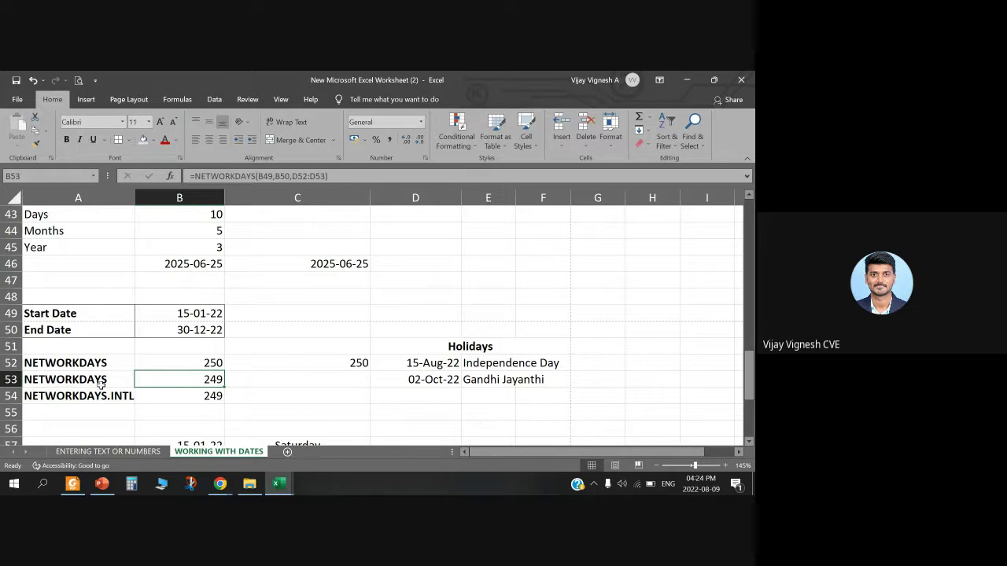
- Enter =NETWORKDAYS(B49,B50,D52:D53) in C53, excluding the two holidays to return 249
{"action": "left_click", "coordinate": [269, 382]}
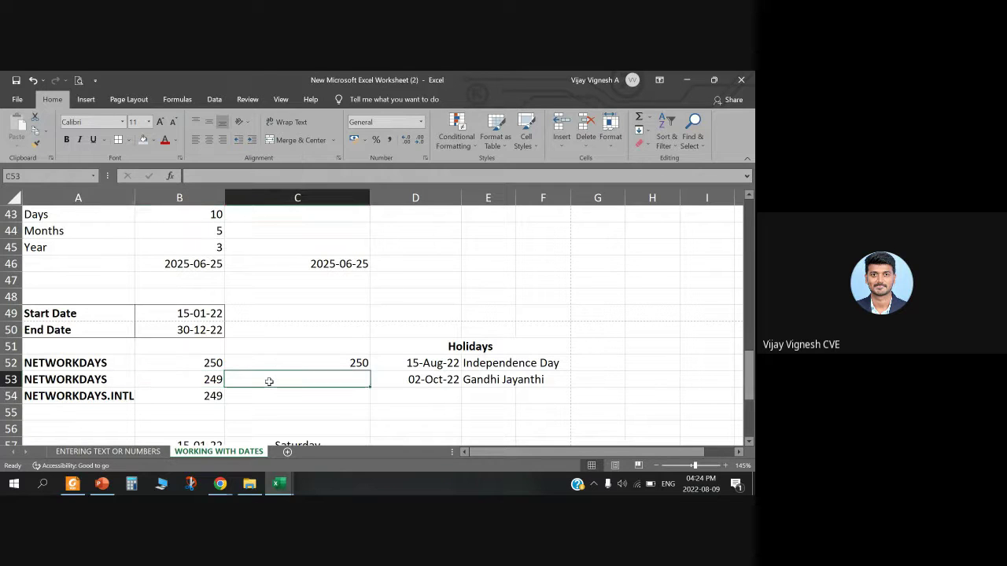
{"action": "type", "text": "="}
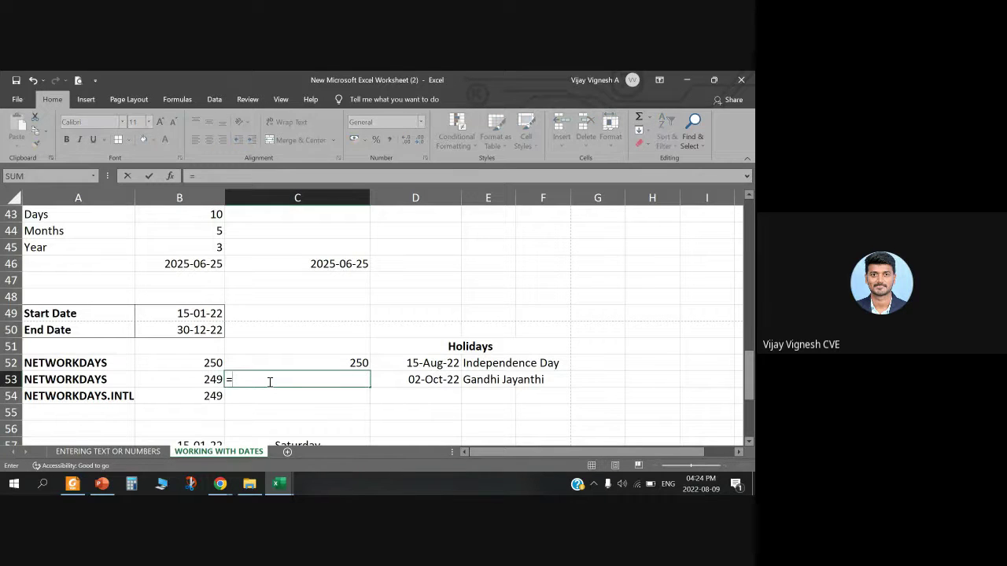
{"action": "type", "text": "NETWORK"}
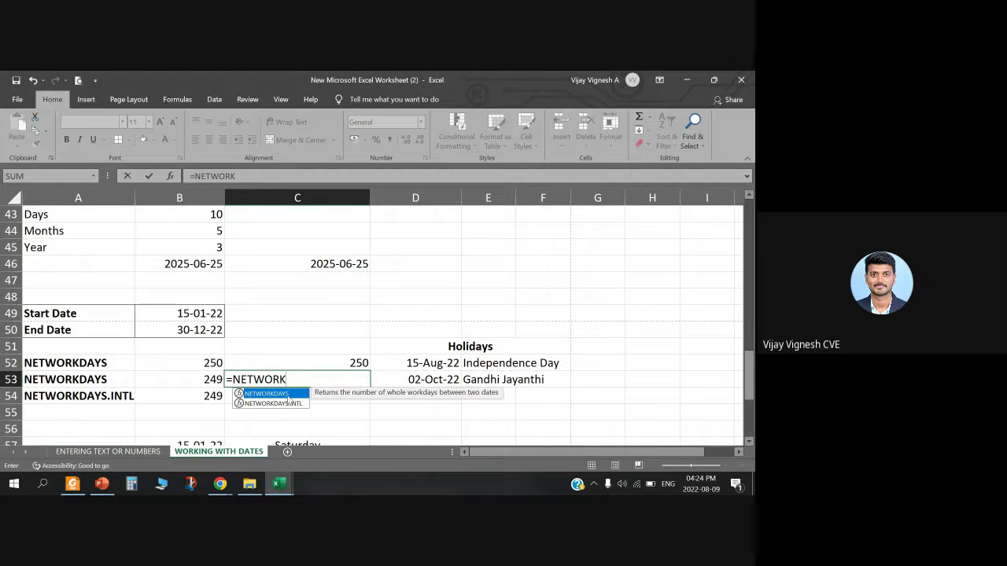
{"action": "double_click", "coordinate": [288, 394]}
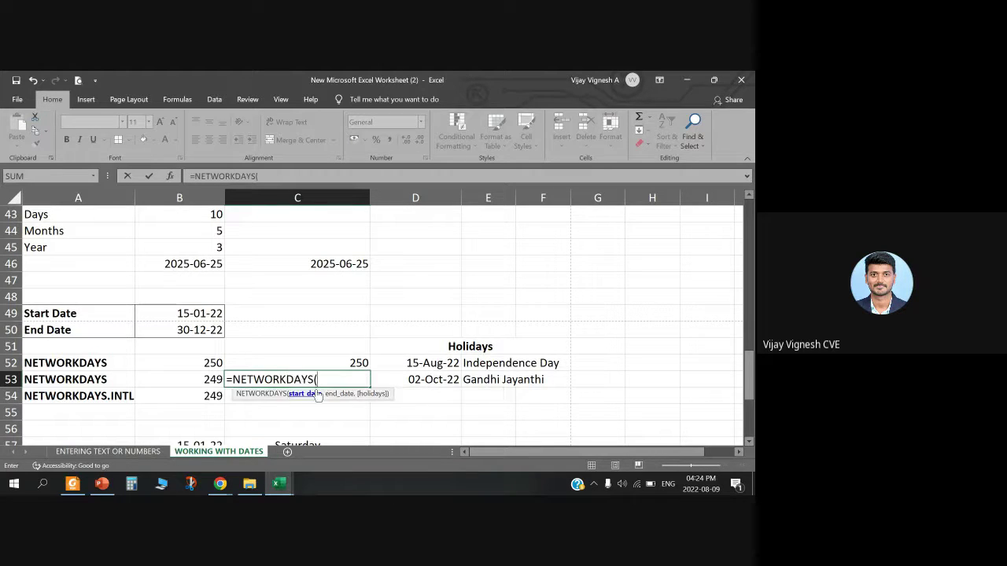
{"action": "left_click", "coordinate": [212, 313]}
{"action": "type", "text": ","}
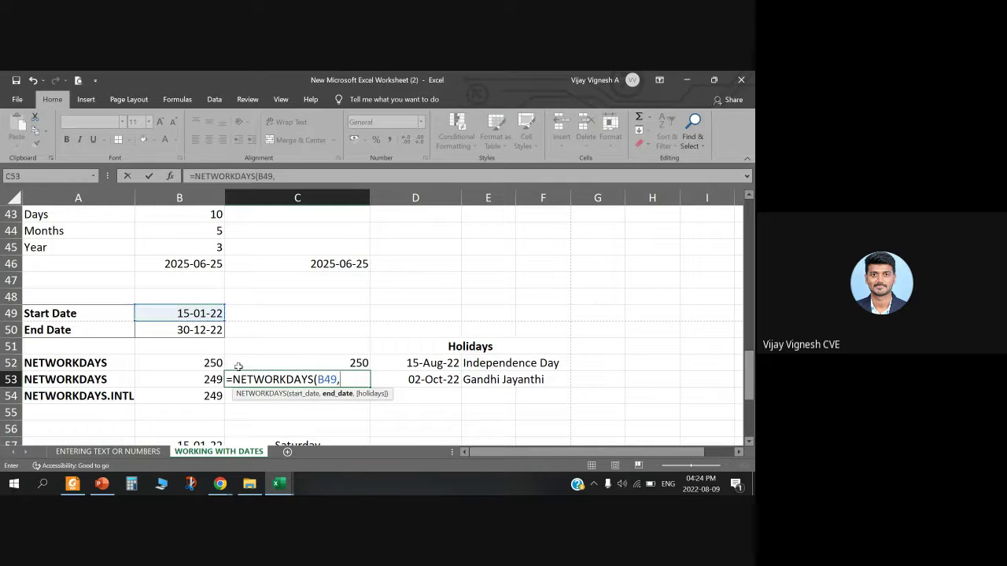
{"action": "left_click", "coordinate": [192, 331]}
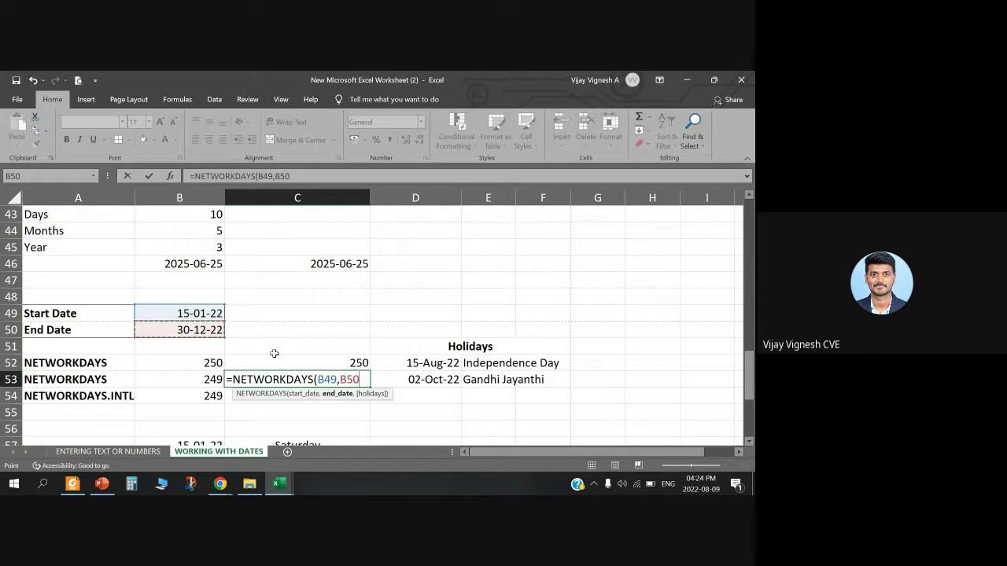
{"action": "type", "text": ","}
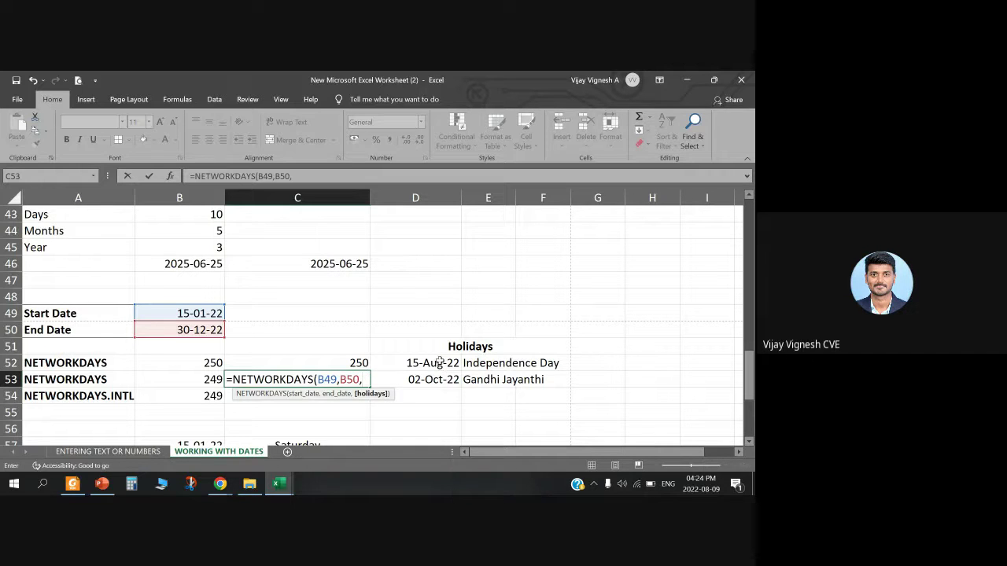
{"action": "left_click_drag", "start_coordinate": [440, 362], "coordinate": [443, 384]}
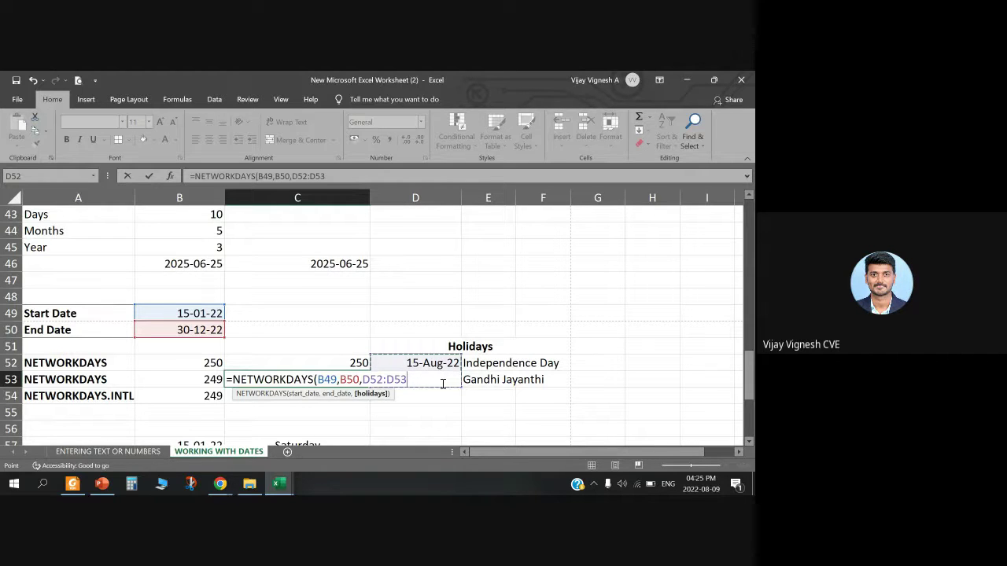
{"action": "type", "text": ")"}
{"action": "key", "text": "Return"}
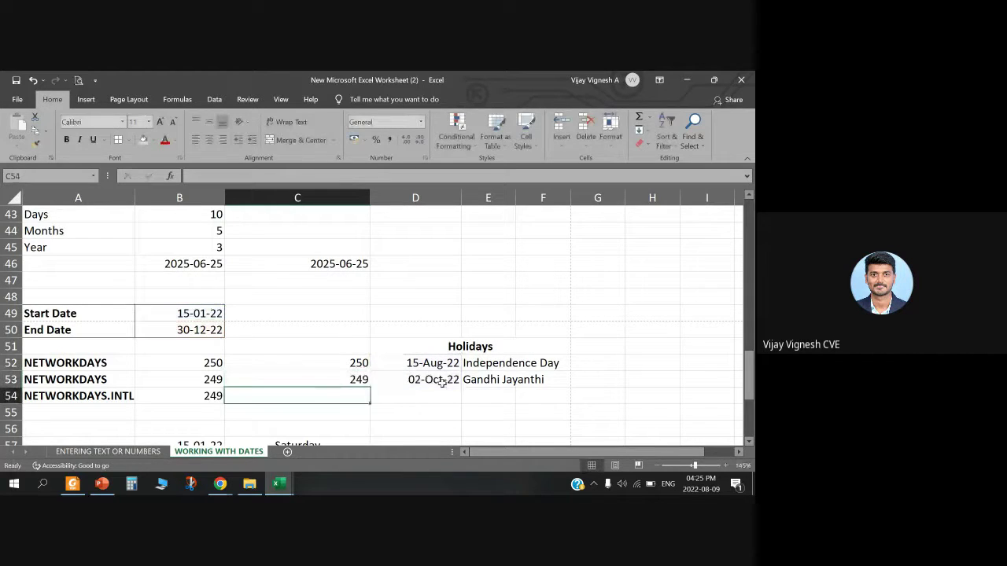
{"action": "left_click", "coordinate": [355, 381]}
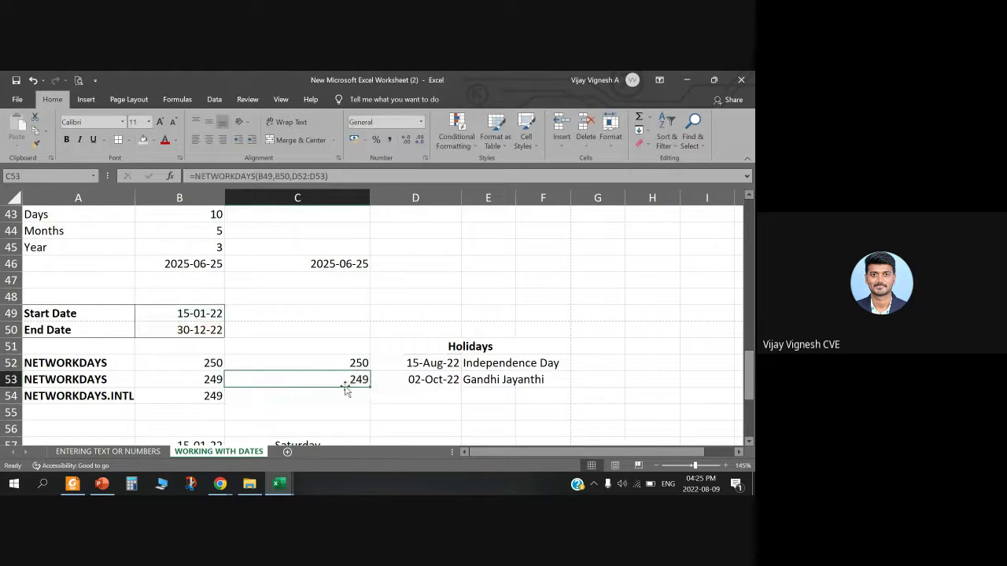
{"action": "left_click", "coordinate": [337, 394]}
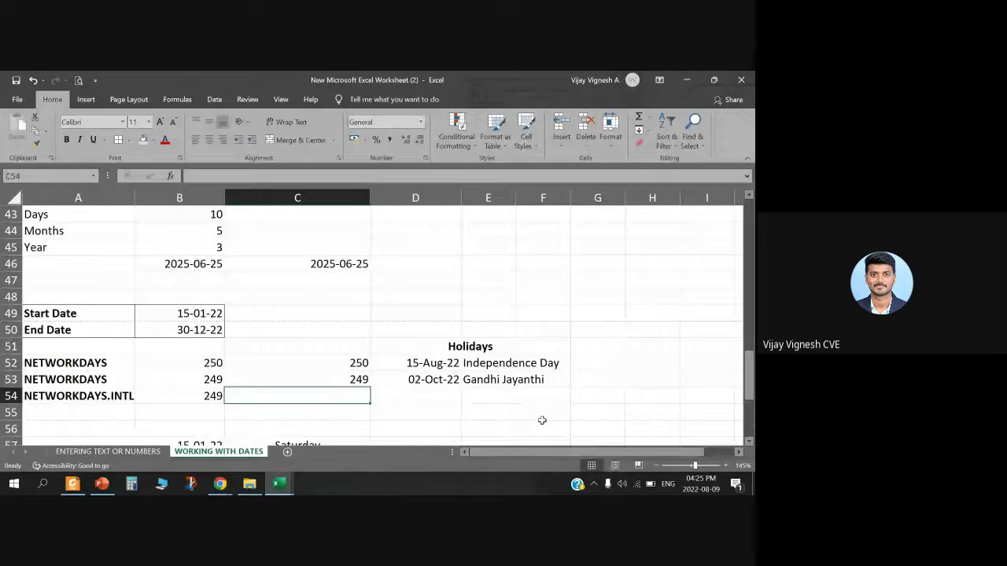
{"action": "key", "text": "Up"}
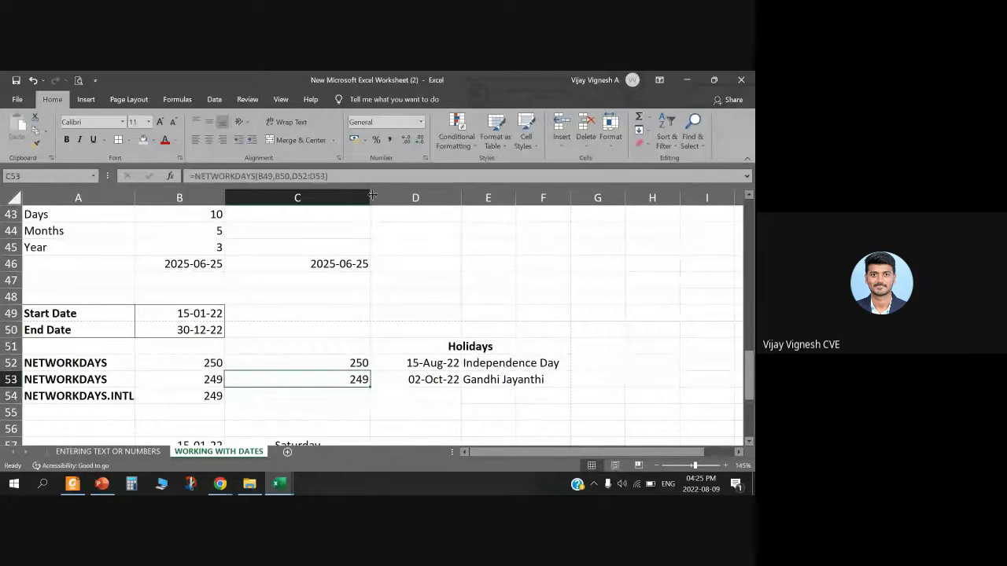
{"action": "left_click", "coordinate": [316, 394]}
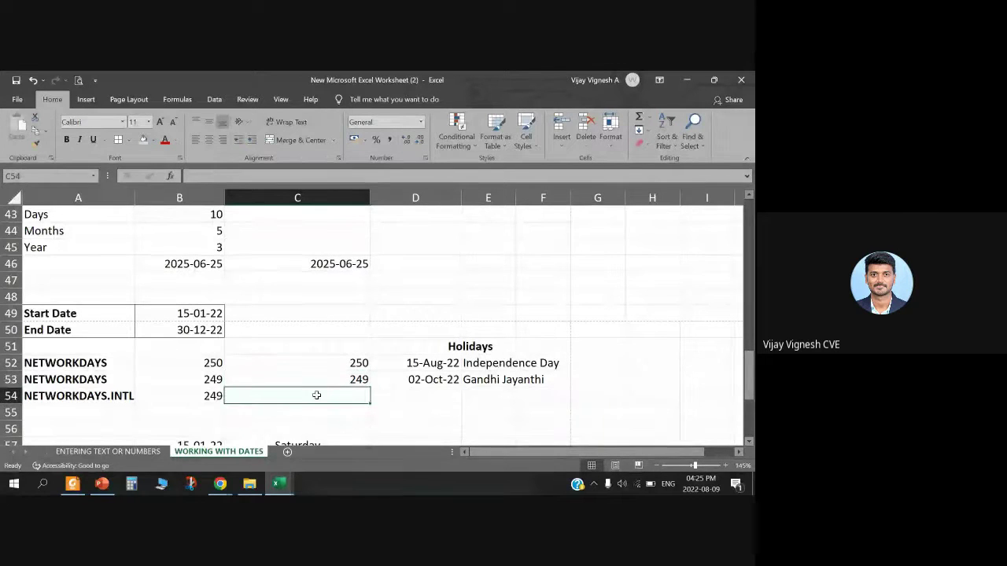
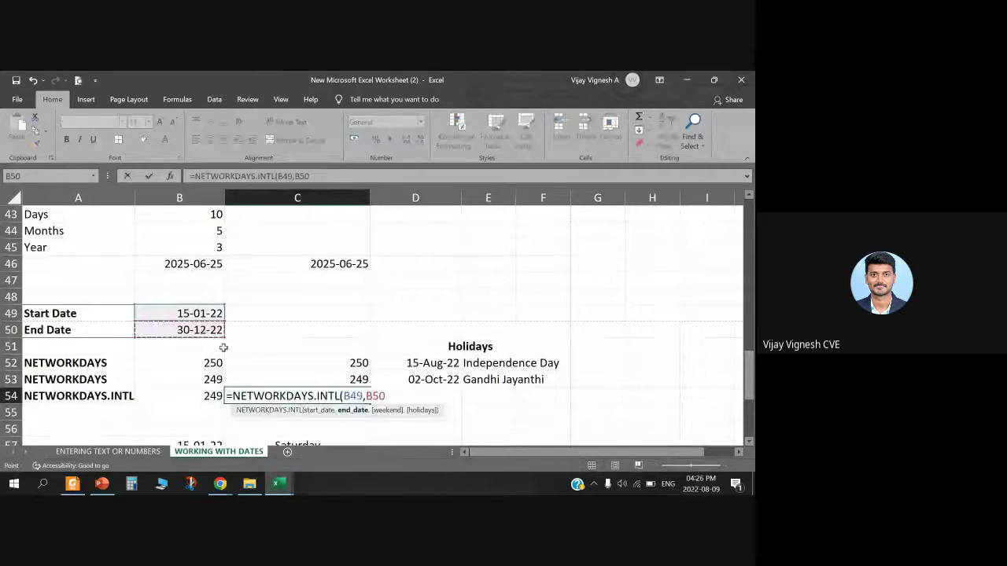
- Complete =NETWORKDAYS.INTL(B49,B50,7,D52:D53) in C54 with Friday–Saturday weekend, returning 248 working days
{"action": "type", "text": ","}
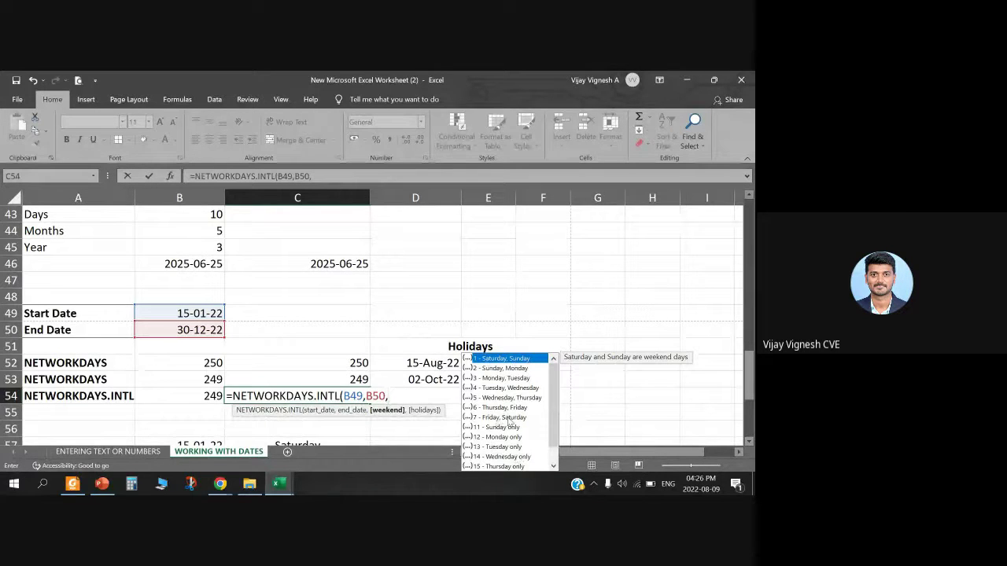
{"action": "scroll", "coordinate": [509, 423], "scroll_direction": "down", "scroll_amount": 1}
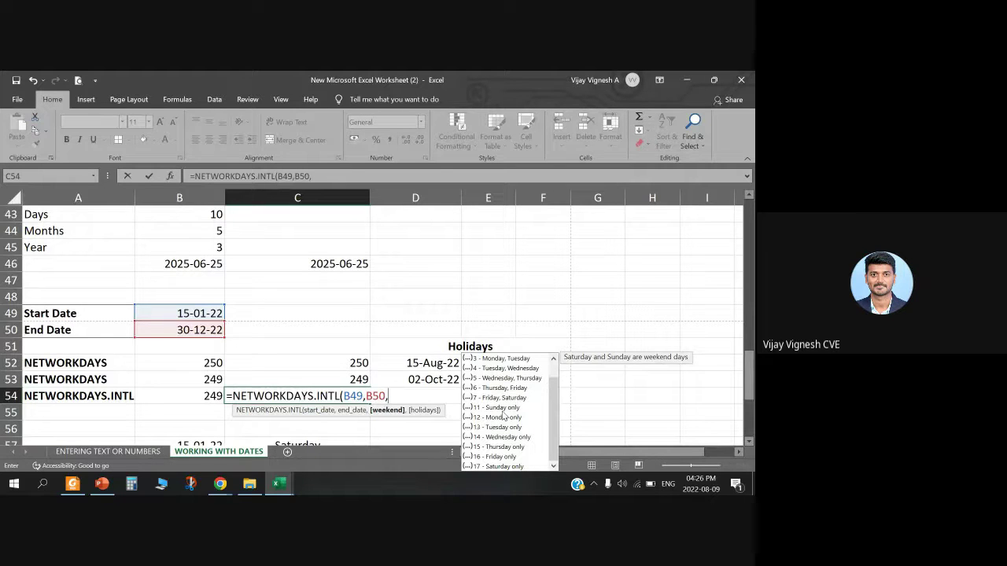
{"action": "left_click", "coordinate": [497, 399]}
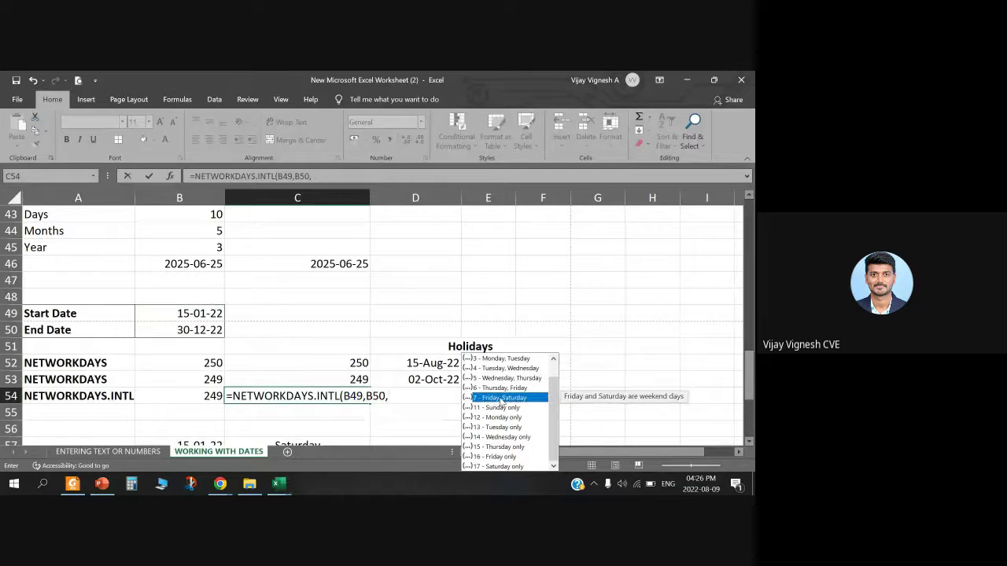
{"action": "double_click", "coordinate": [500, 398]}
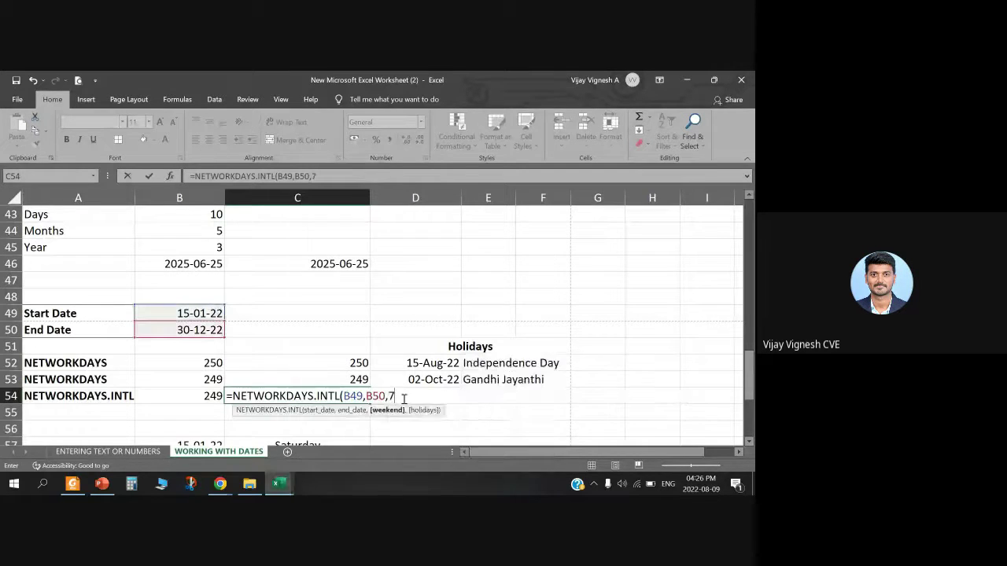
{"action": "type", "text": ","}
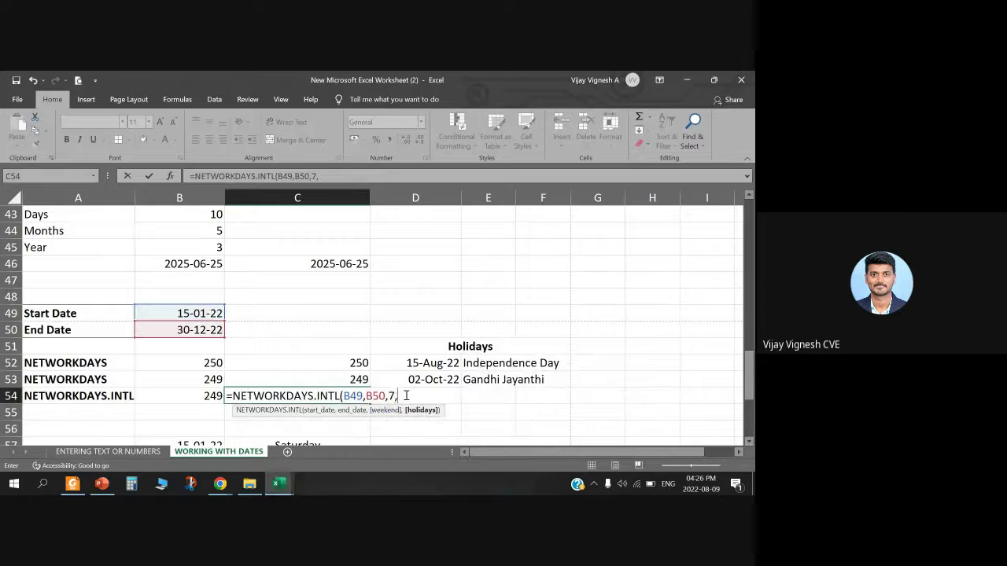
{"action": "left_click_drag", "start_coordinate": [422, 364], "coordinate": [423, 380]}
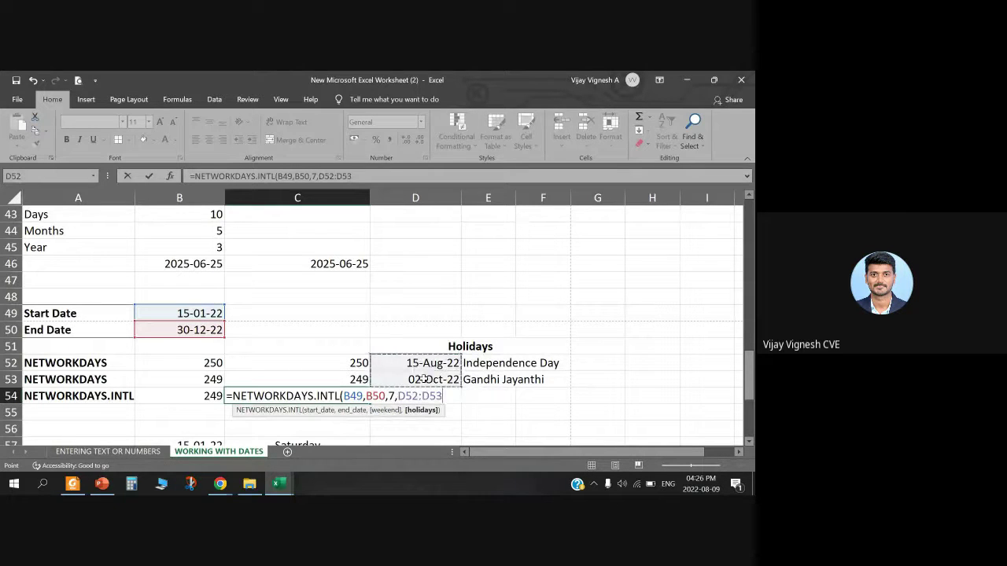
{"action": "type", "text": ")"}
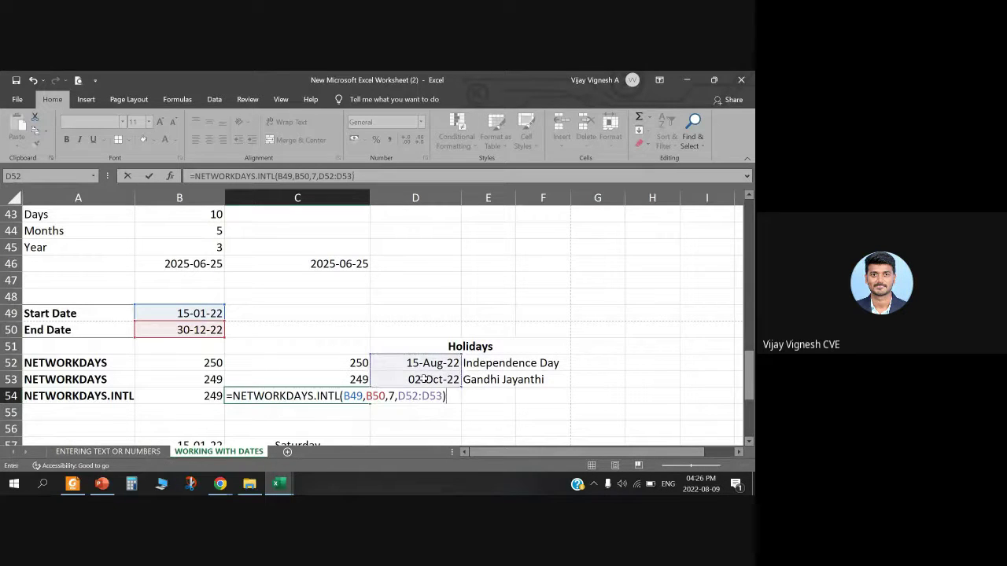
{"action": "key", "text": "Return"}
{"action": "left_click", "coordinate": [358, 397]}
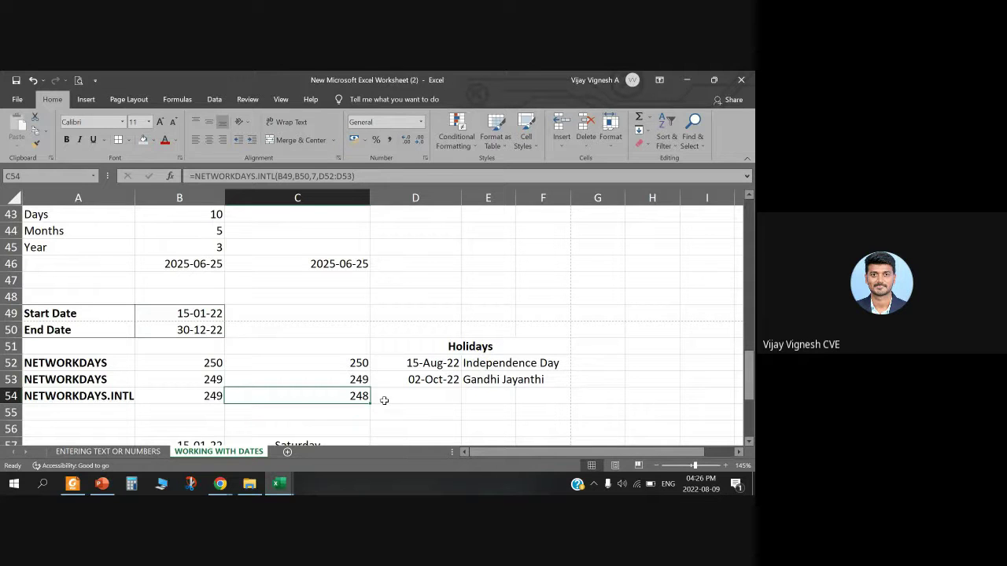
{"action": "left_click", "coordinate": [223, 428]}
- Clear the day-name formulas from C57:C66
{"action": "left_click", "coordinate": [80, 401]}
{"action": "left_click", "coordinate": [381, 422]}
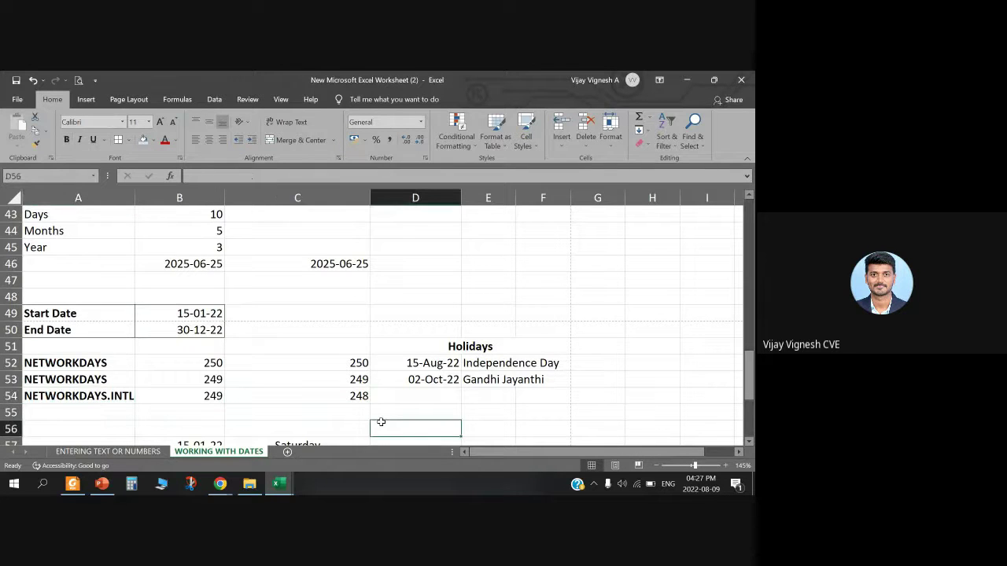
{"action": "scroll", "coordinate": [118, 360], "scroll_direction": "down", "scroll_amount": 2}
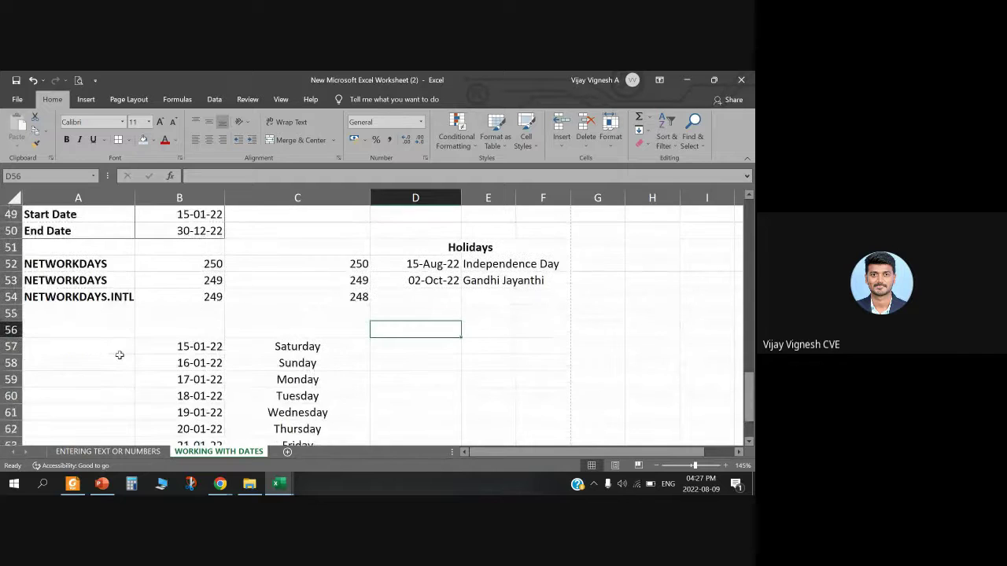
{"action": "key", "text": "Up"}
{"action": "scroll", "coordinate": [287, 318], "scroll_direction": "down", "scroll_amount": 2}
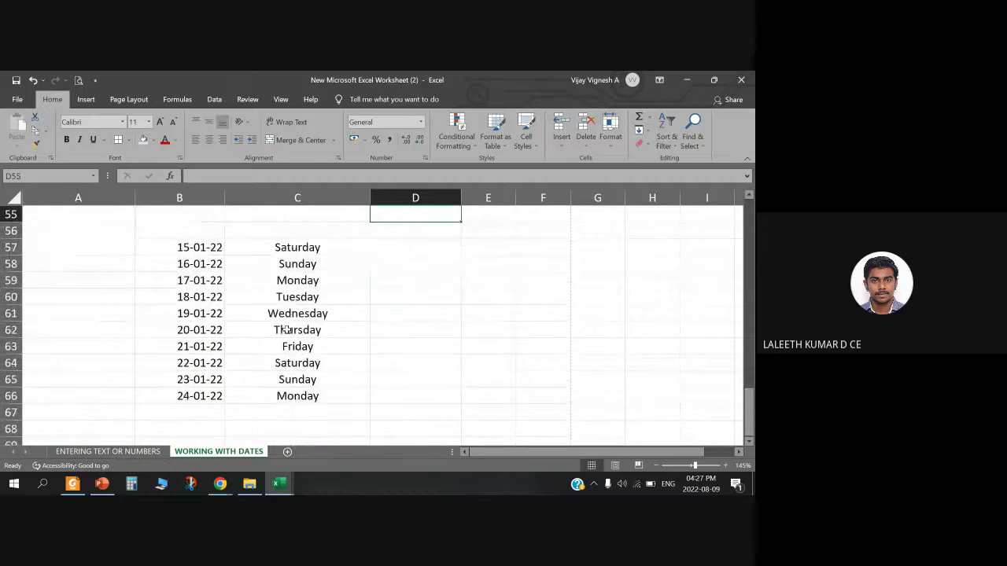
{"action": "left_click", "coordinate": [412, 279]}
{"action": "left_click", "coordinate": [187, 249]}
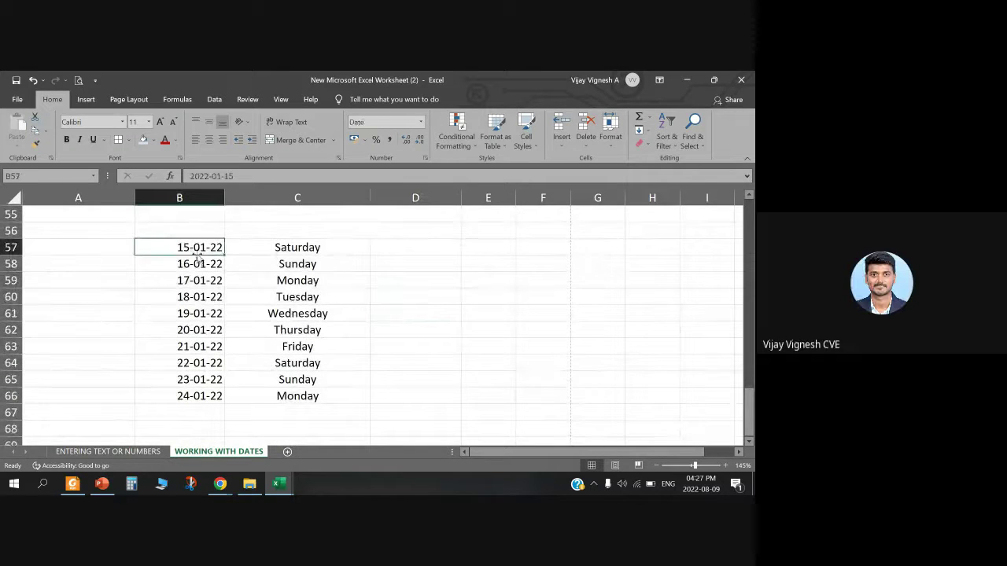
{"action": "left_click", "coordinate": [300, 251]}
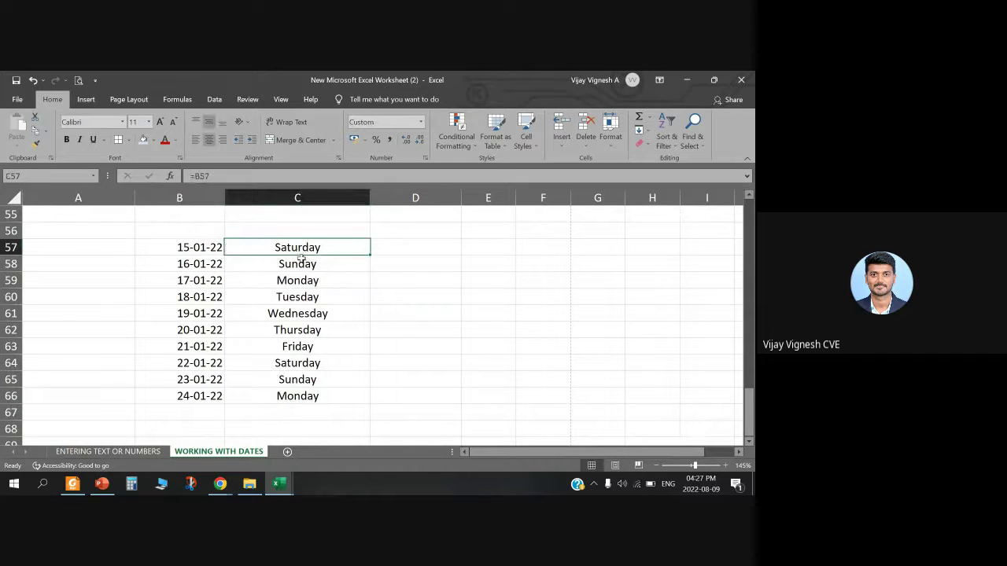
{"action": "left_click_drag", "start_coordinate": [294, 252], "coordinate": [311, 399]}
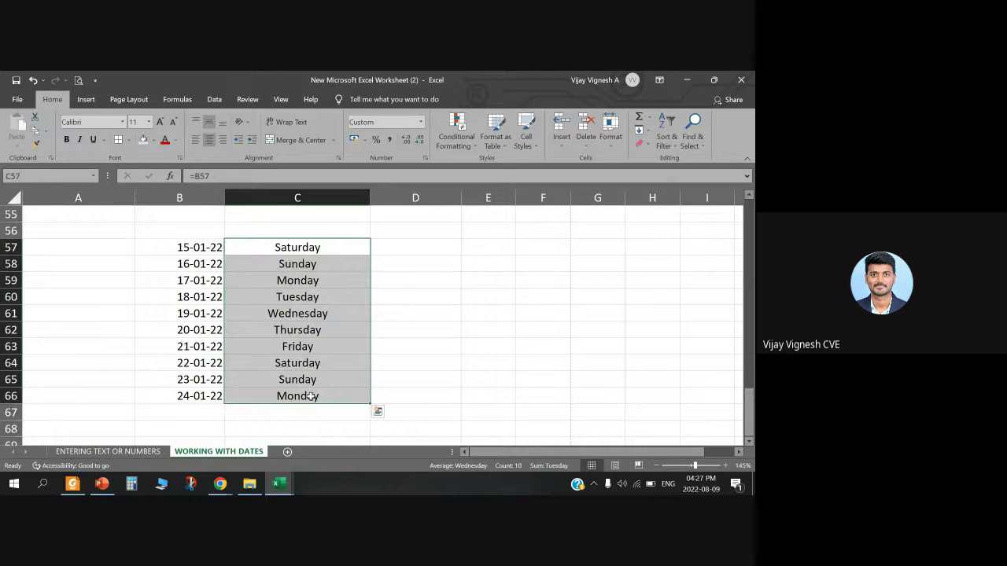
{"action": "key", "text": "Delete"}
- Enter 15 JANUARY 2022 in C57 as a date
{"action": "left_click", "coordinate": [194, 246]}
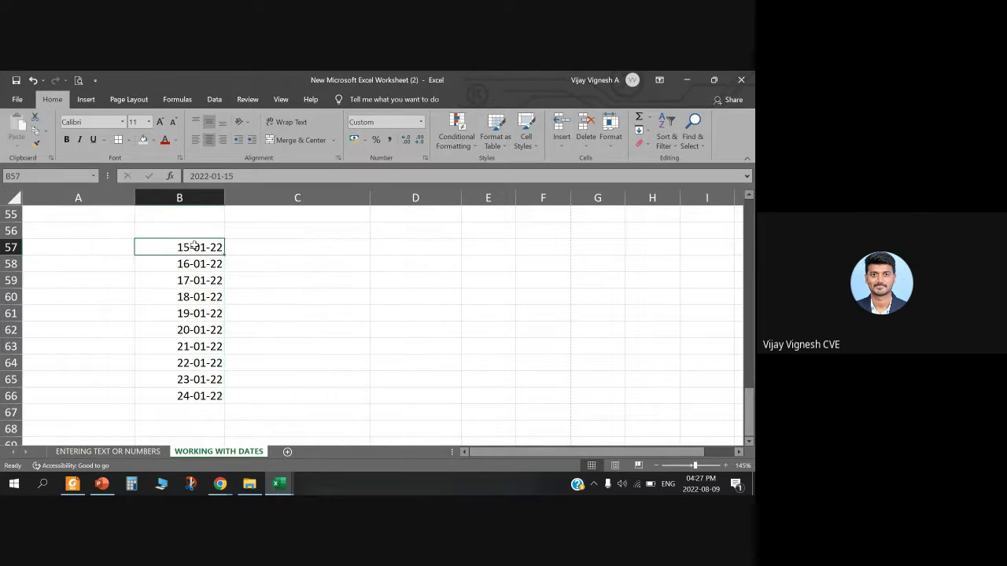
{"action": "left_click_drag", "start_coordinate": [195, 246], "coordinate": [200, 397]}
{"action": "left_click", "coordinate": [193, 249]}
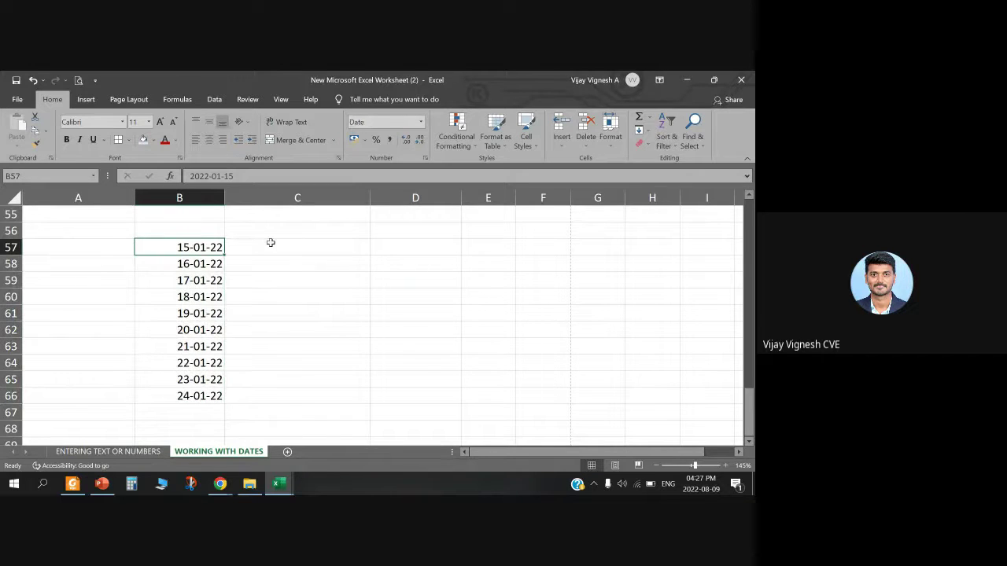
{"action": "left_click", "coordinate": [271, 243]}
{"action": "type", "text": "15 "}
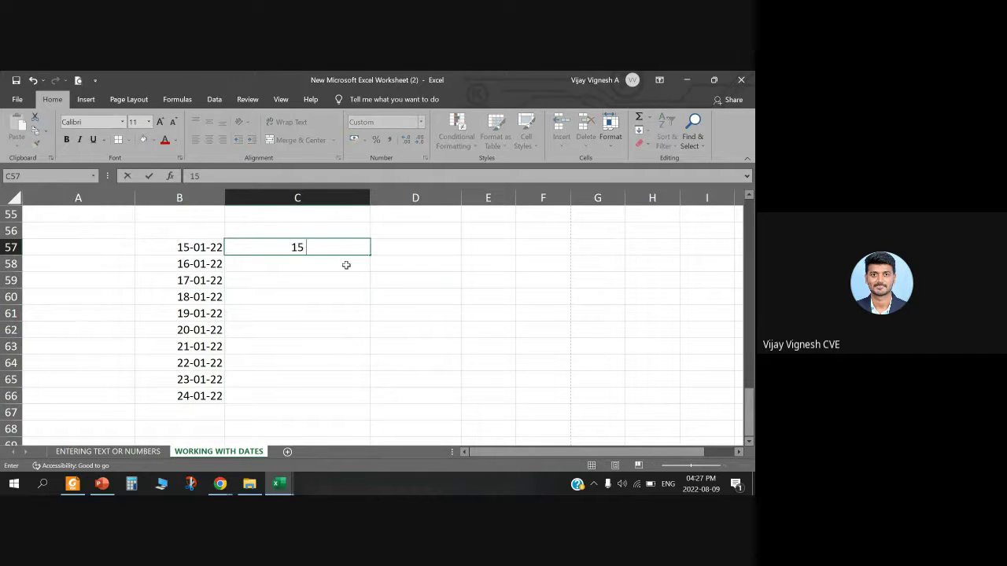
{"action": "type", "text": "JANUARY"}
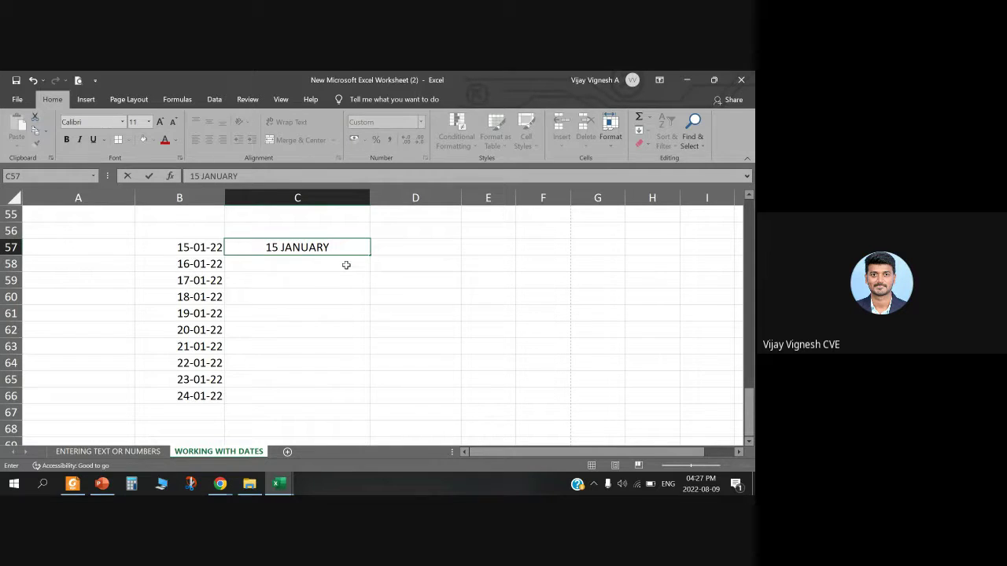
{"action": "type", "text": " 200"}
{"action": "key", "text": "BackSpace"}
{"action": "type", "text": "22"}
{"action": "key", "text": "Return"}
{"action": "key", "text": "Return"}
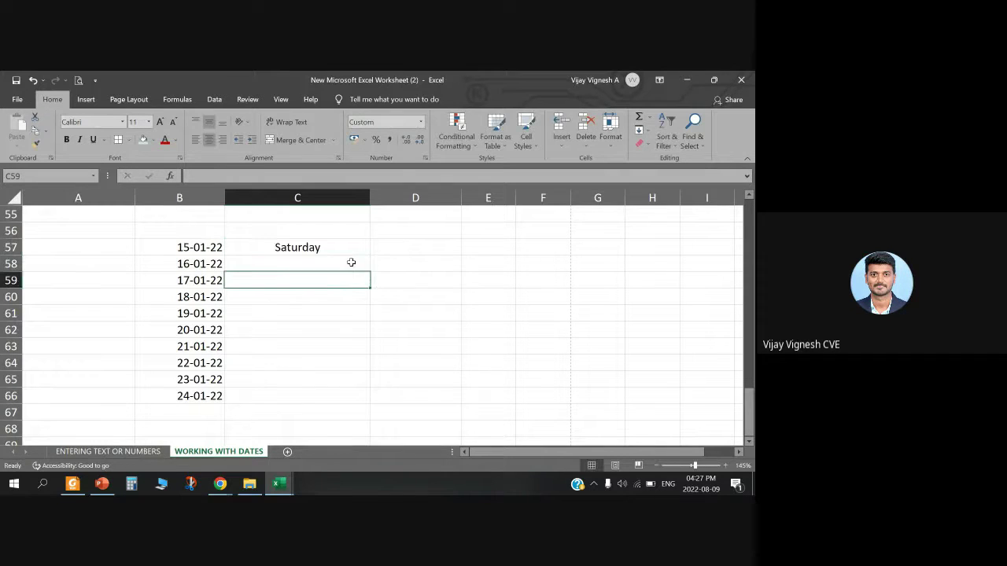
{"action": "key", "text": "Up"}
{"action": "key", "text": "Up"}
- Format C57 as Short Date and fill dates 2022-01-15 through 2022-01-24 down to C66
{"action": "right_click", "coordinate": [306, 250]}
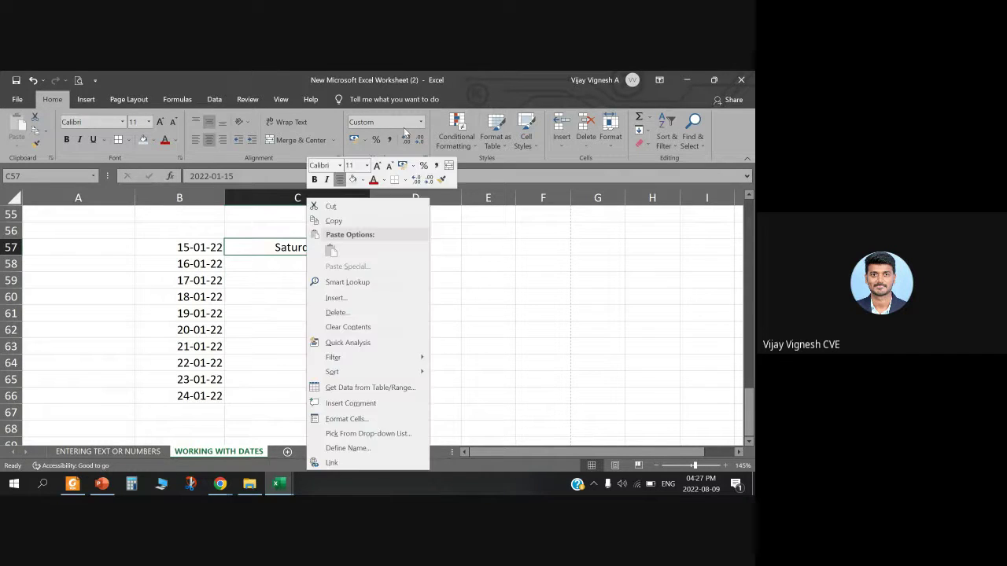
{"action": "left_click", "coordinate": [404, 126]}
{"action": "left_click", "coordinate": [385, 240]}
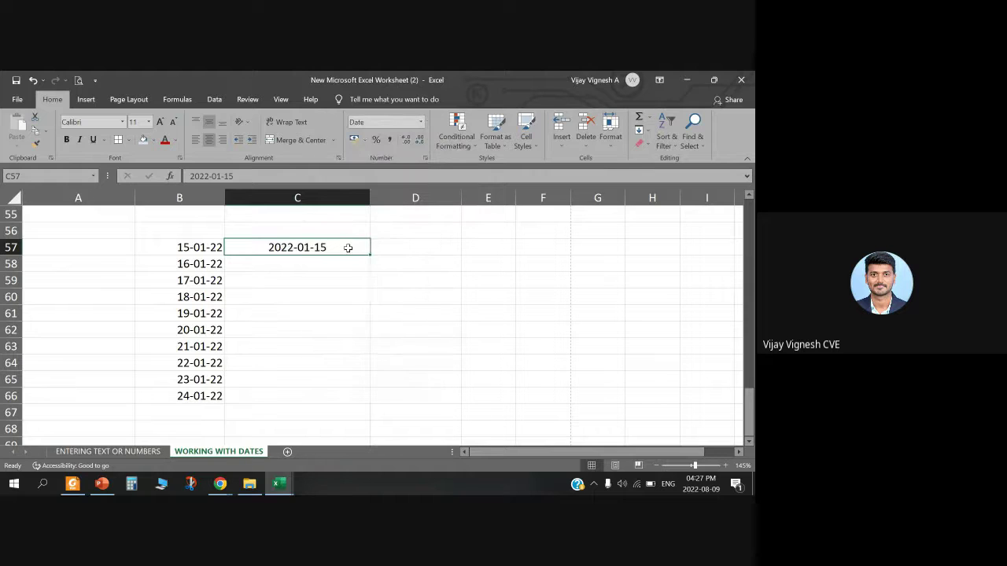
{"action": "left_click_drag", "start_coordinate": [368, 255], "coordinate": [357, 403]}
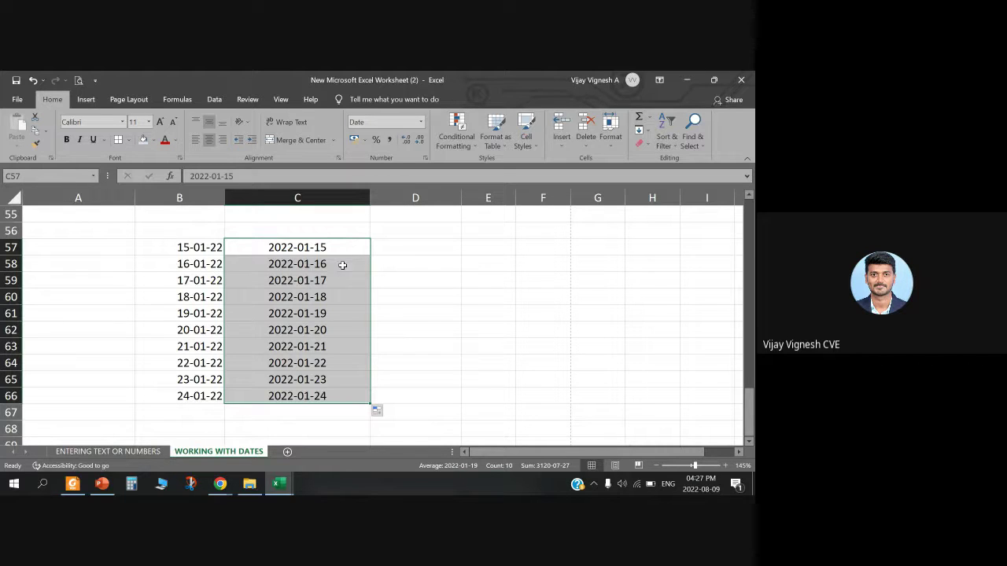
- Link D57 to C57 with =C57, returning 2022-01-15
{"action": "left_click", "coordinate": [381, 250]}
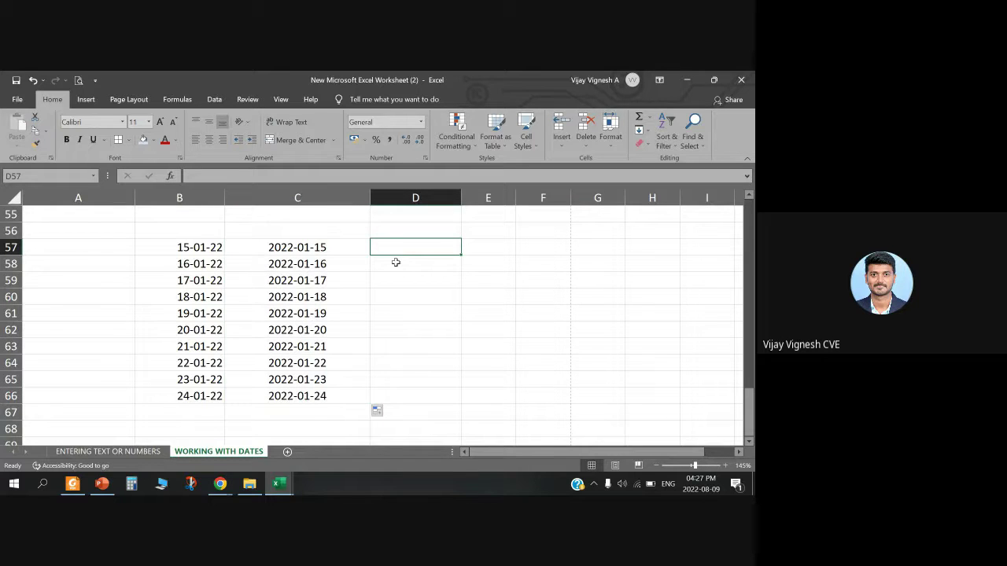
{"action": "type", "text": "="}
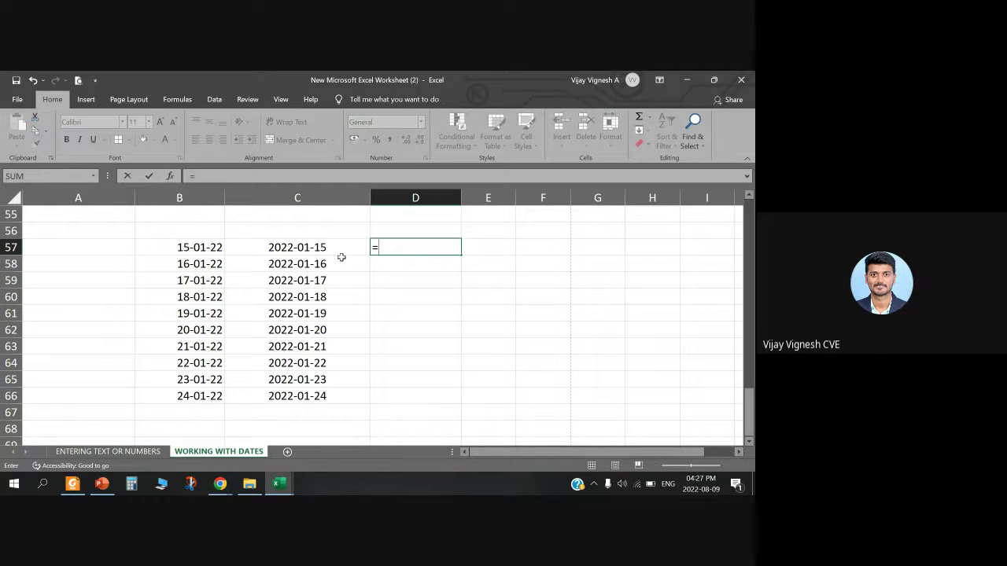
{"action": "left_click", "coordinate": [329, 250]}
{"action": "key", "text": "Return"}
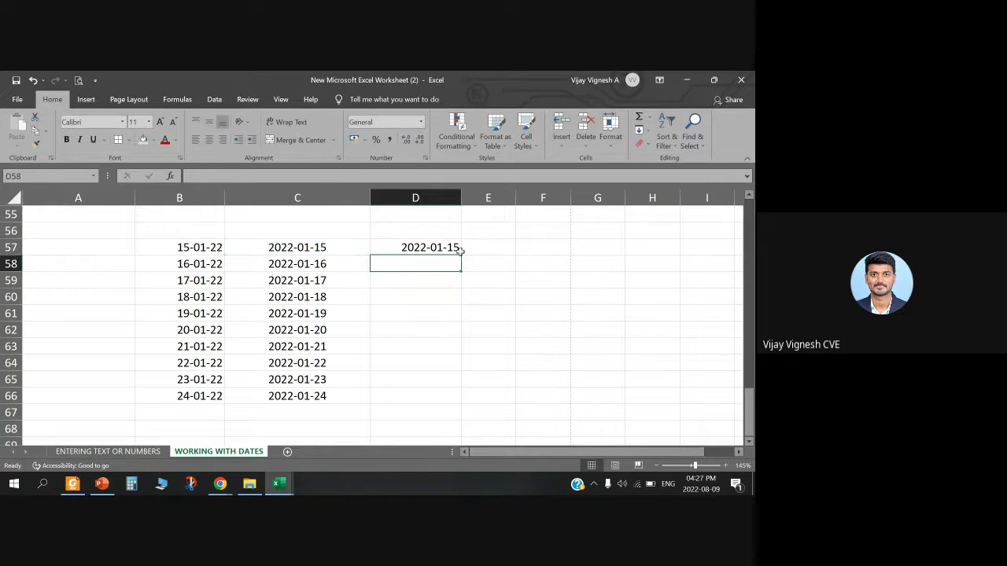
{"action": "left_click", "coordinate": [421, 247]}
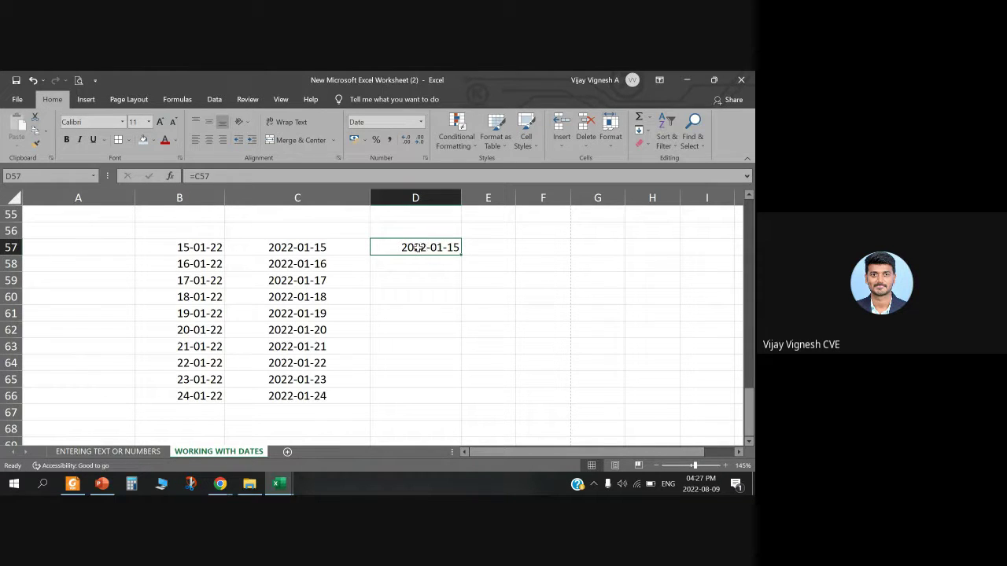
- Give D57 the custom format DDDD,MMMM,YYYY showing Saturday,January,2022, and widen column D
{"action": "right_click", "coordinate": [415, 248]}
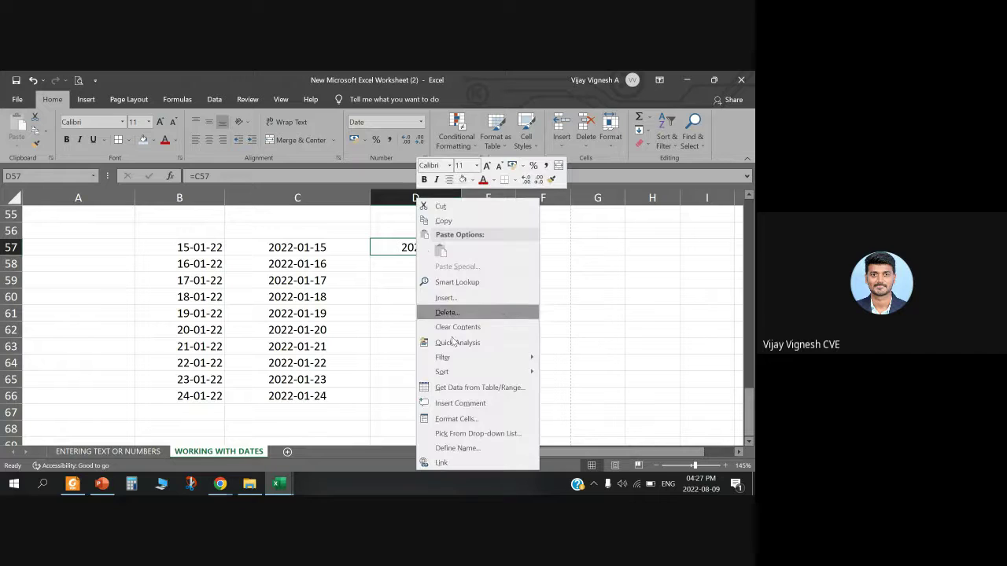
{"action": "left_click", "coordinate": [425, 420]}
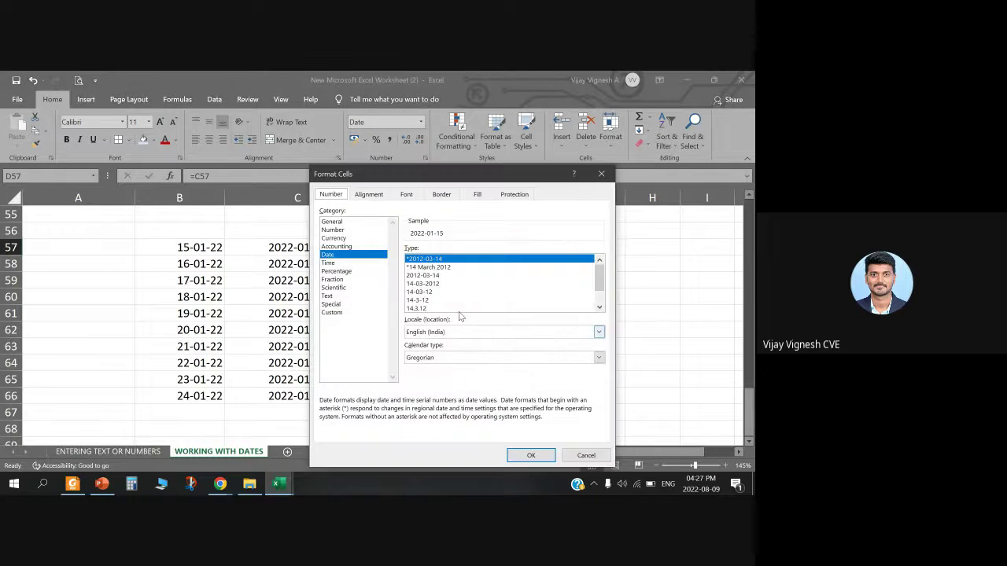
{"action": "left_click_drag", "start_coordinate": [527, 175], "coordinate": [493, 130]}
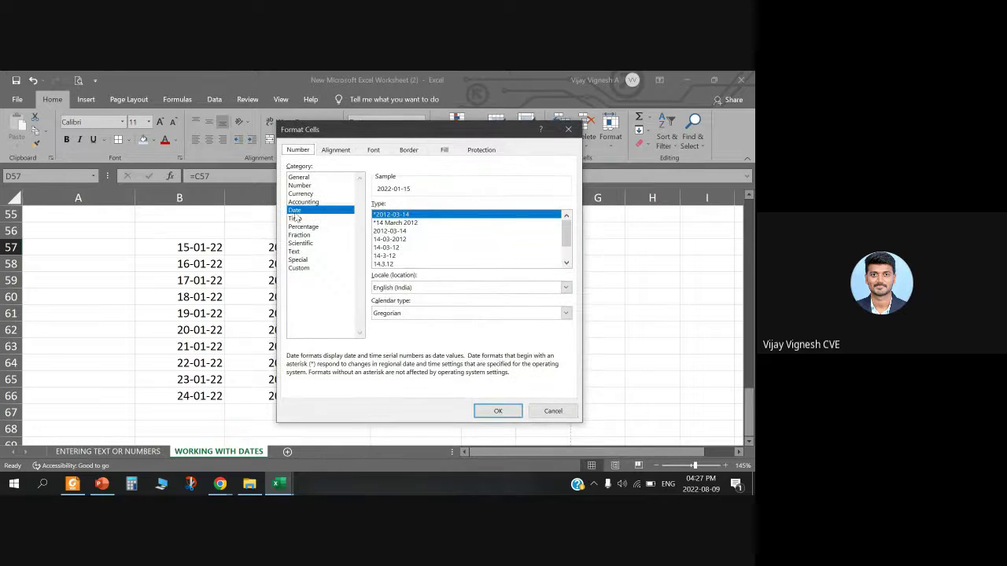
{"action": "left_click", "coordinate": [301, 269]}
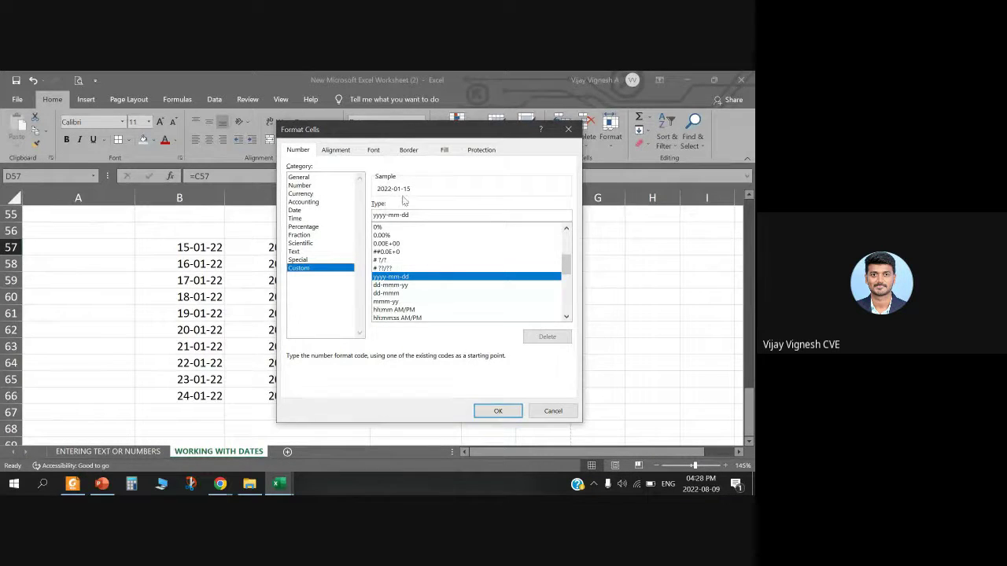
{"action": "left_click_drag", "start_coordinate": [416, 215], "coordinate": [367, 214]}
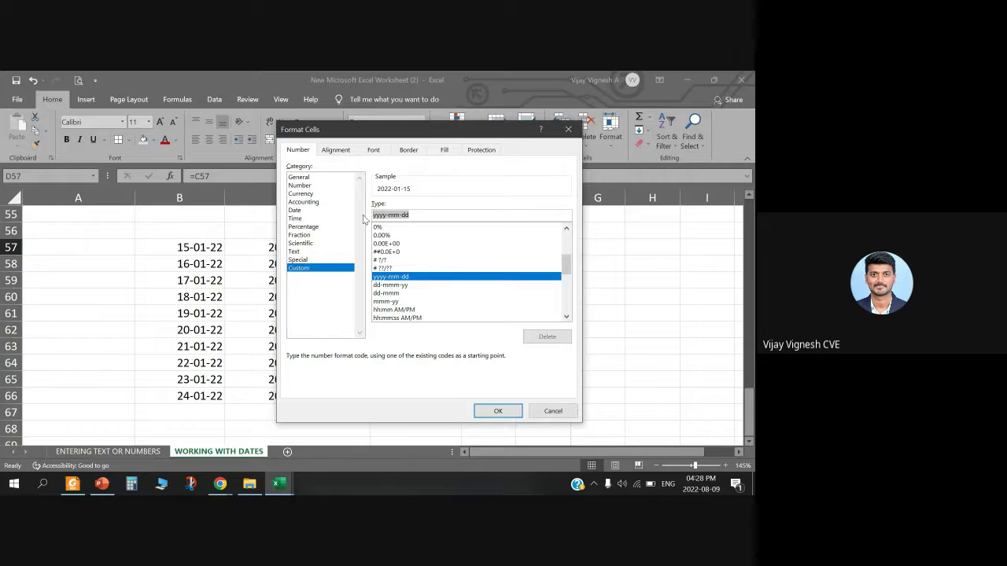
{"action": "key", "text": "BackSpace"}
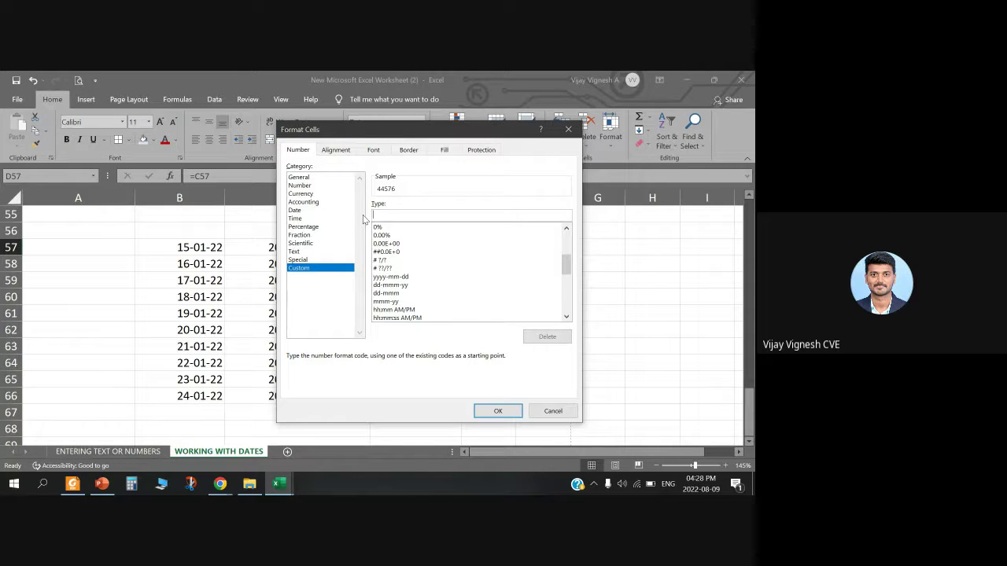
{"action": "type", "text": "DDDD,MMMM"}
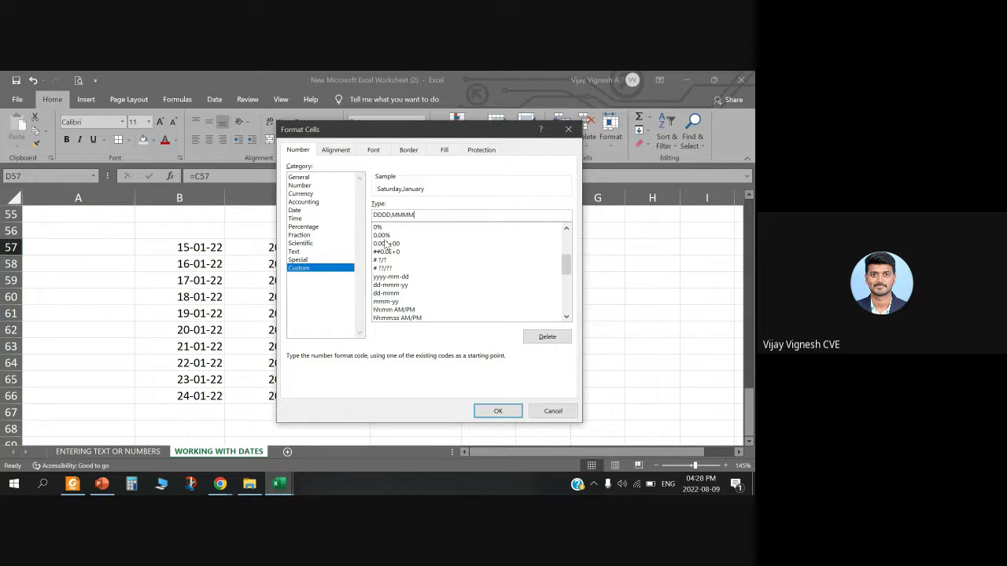
{"action": "type", "text": ",YYYY"}
{"action": "left_click", "coordinate": [498, 411]}
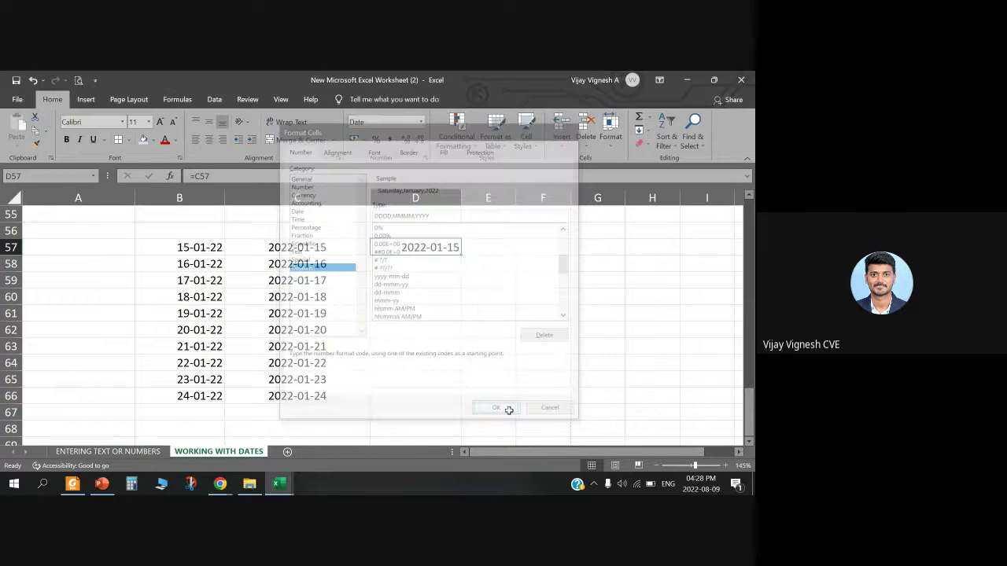
{"action": "left_click_drag", "start_coordinate": [461, 197], "coordinate": [491, 198]}
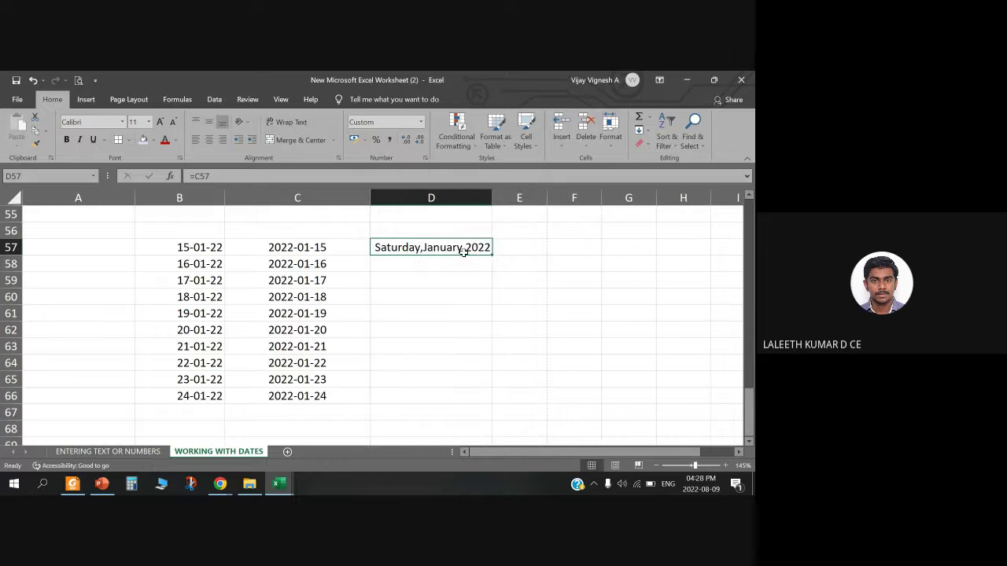
- Trim D57's custom format code to dddd so it shows only the weekday, and autofit column D
{"action": "right_click", "coordinate": [460, 251]}
{"action": "left_click", "coordinate": [492, 418]}
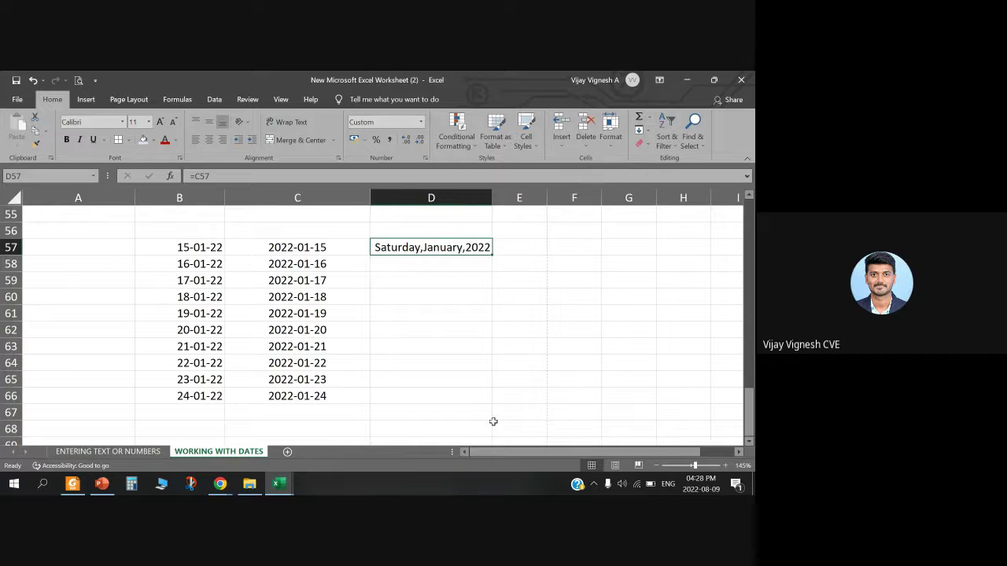
{"action": "left_click_drag", "start_coordinate": [513, 262], "coordinate": [487, 264]}
{"action": "key", "text": "BackSpace"}
{"action": "key", "text": "BackSpace"}
{"action": "key", "text": "BackSpace"}
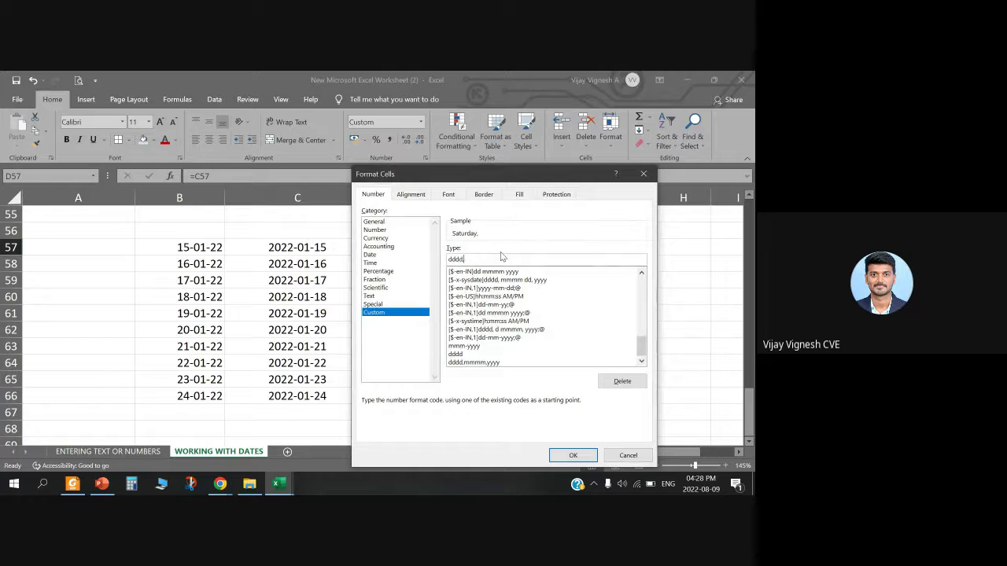
{"action": "key", "text": "BackSpace"}
{"action": "left_click", "coordinate": [573, 455]}
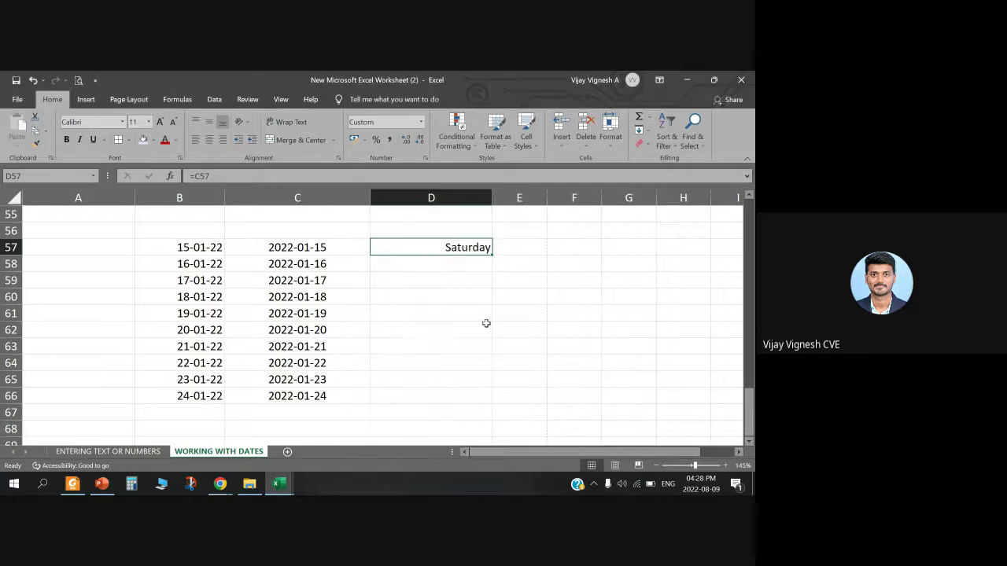
{"action": "double_click", "coordinate": [492, 198]}
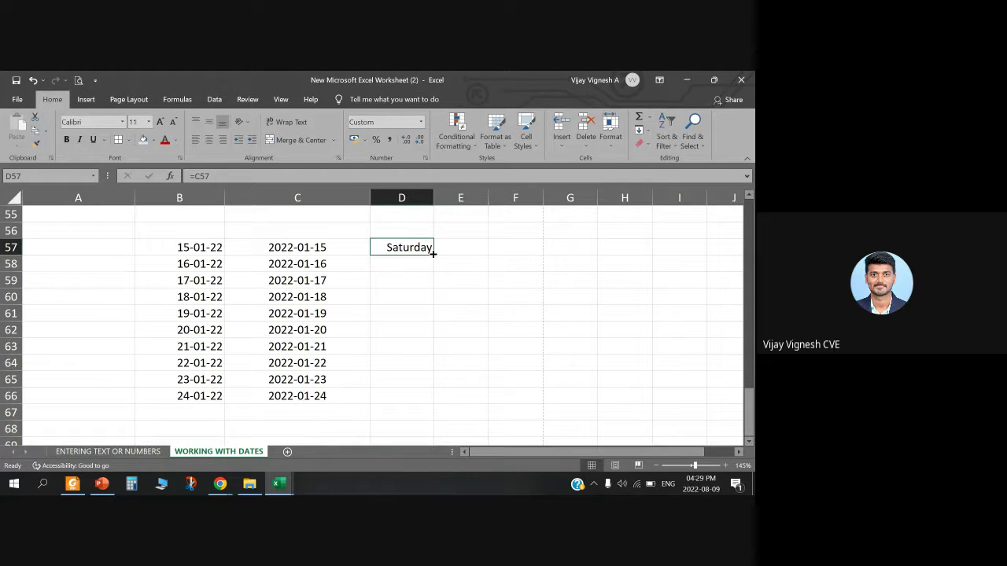
- Fill the weekday formula down to D66, autofit column D for Wednesday, and check the results
{"action": "left_click_drag", "start_coordinate": [432, 253], "coordinate": [430, 408]}
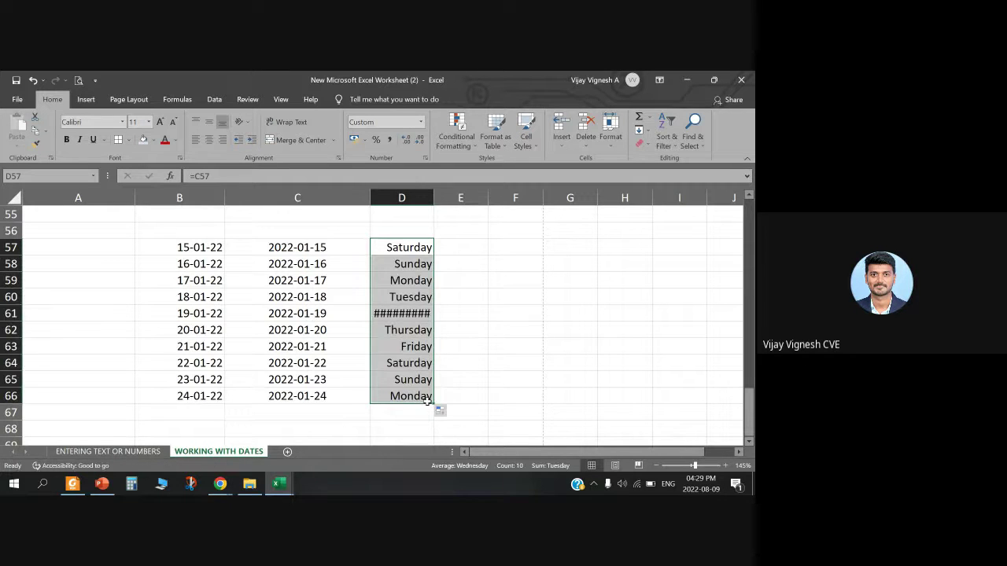
{"action": "double_click", "coordinate": [434, 198]}
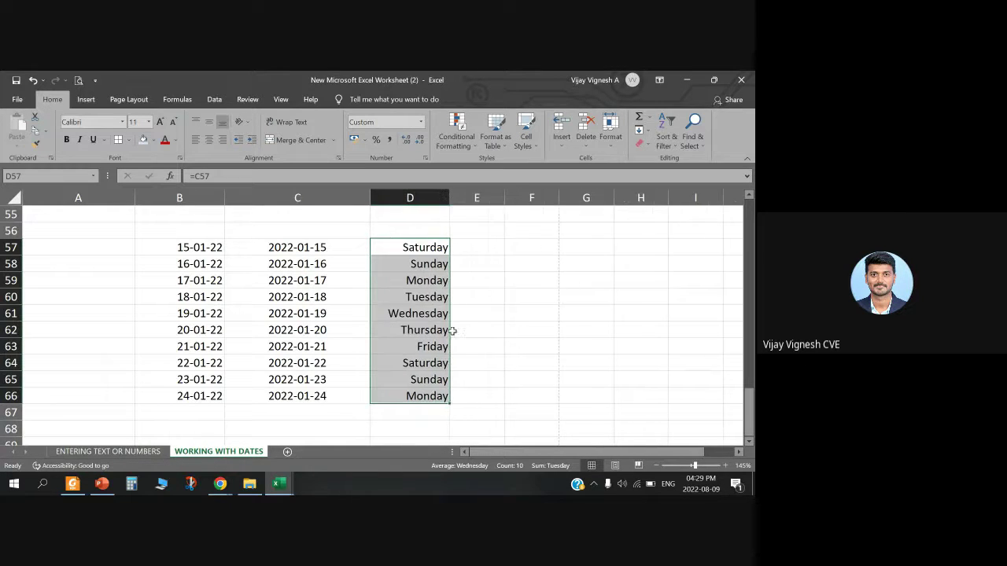
{"action": "left_click", "coordinate": [315, 264]}
{"action": "left_click", "coordinate": [428, 282]}
{"action": "left_click", "coordinate": [356, 283]}
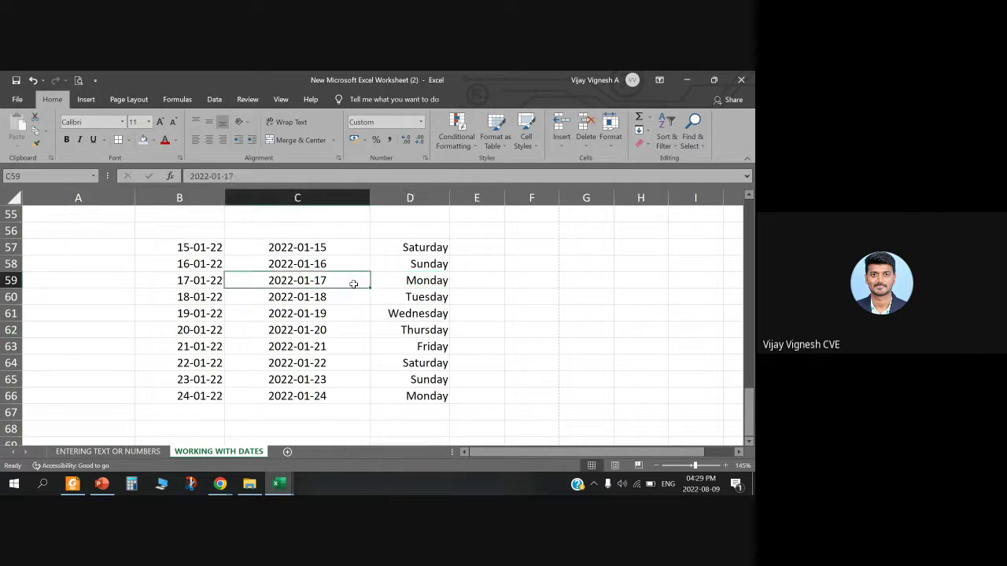
{"action": "left_click", "coordinate": [409, 287]}
{"action": "left_click", "coordinate": [346, 309]}
{"action": "left_click", "coordinate": [402, 316]}
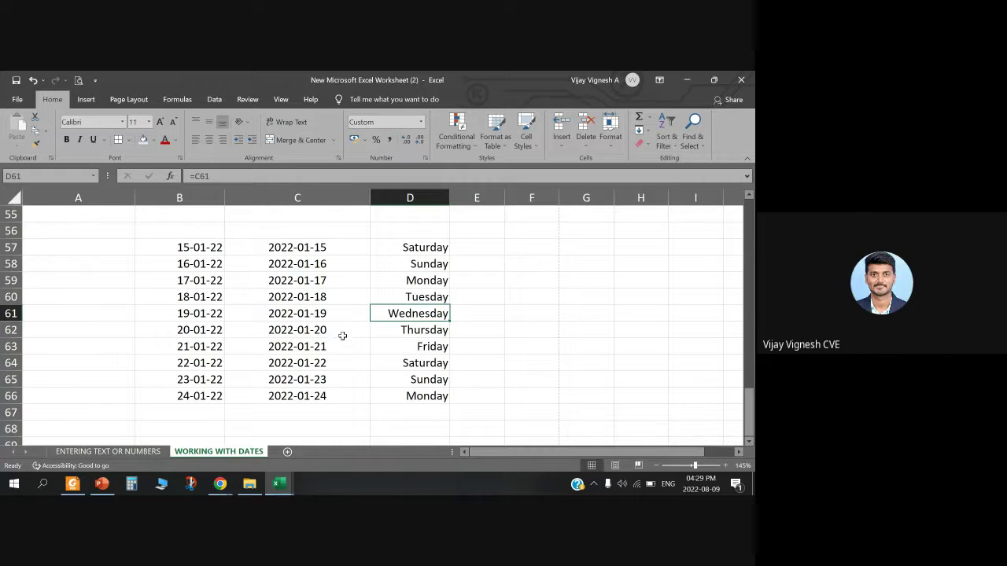
- Scroll back up the sheet and select empty cell E9
{"action": "scroll", "coordinate": [342, 334], "scroll_direction": "up", "scroll_amount": 18}
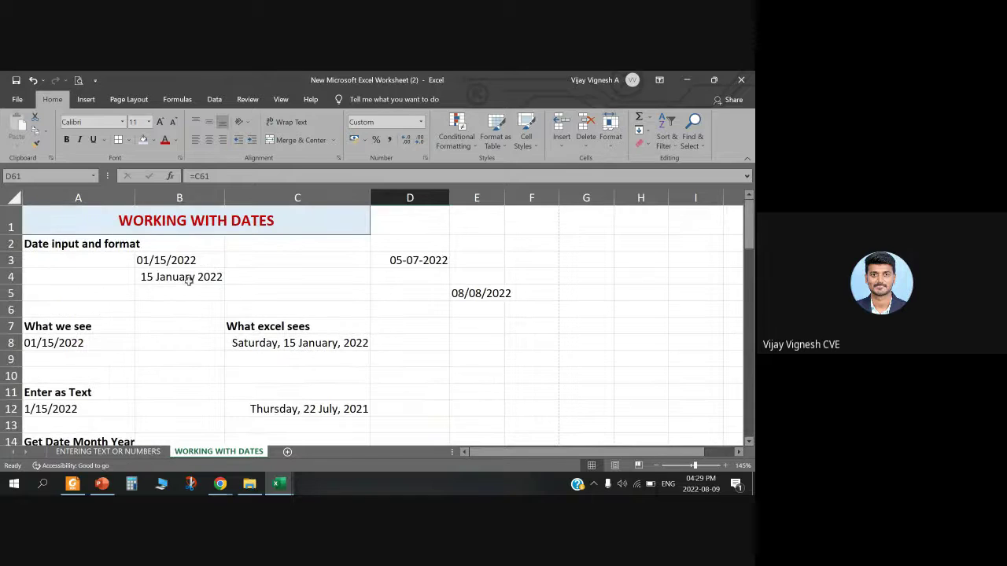
{"action": "left_click_drag", "start_coordinate": [189, 281], "coordinate": [276, 281]}
{"action": "left_click", "coordinate": [259, 296]}
{"action": "left_click", "coordinate": [107, 294]}
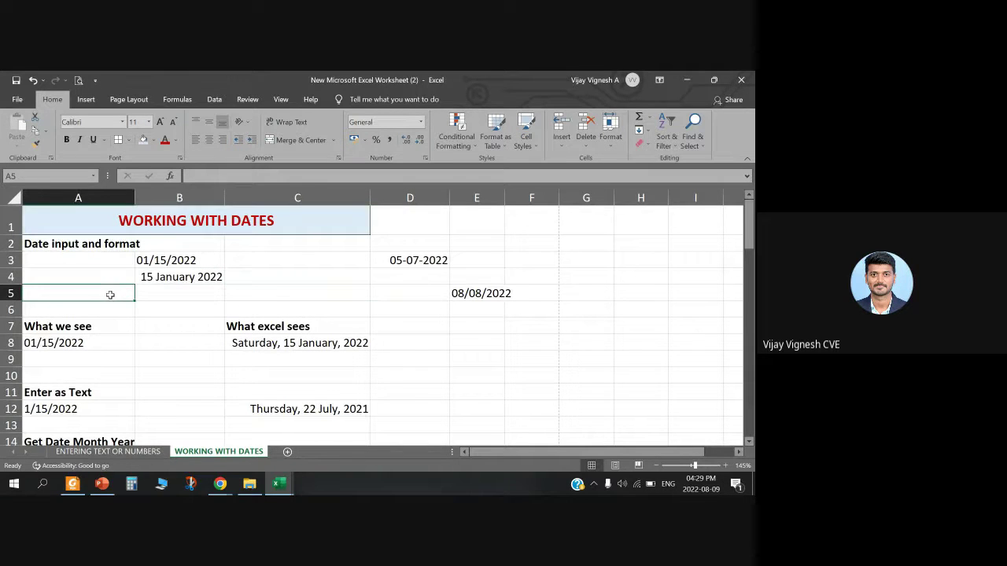
{"action": "left_click", "coordinate": [222, 315]}
{"action": "left_click", "coordinate": [268, 303]}
{"action": "left_click", "coordinate": [492, 358]}
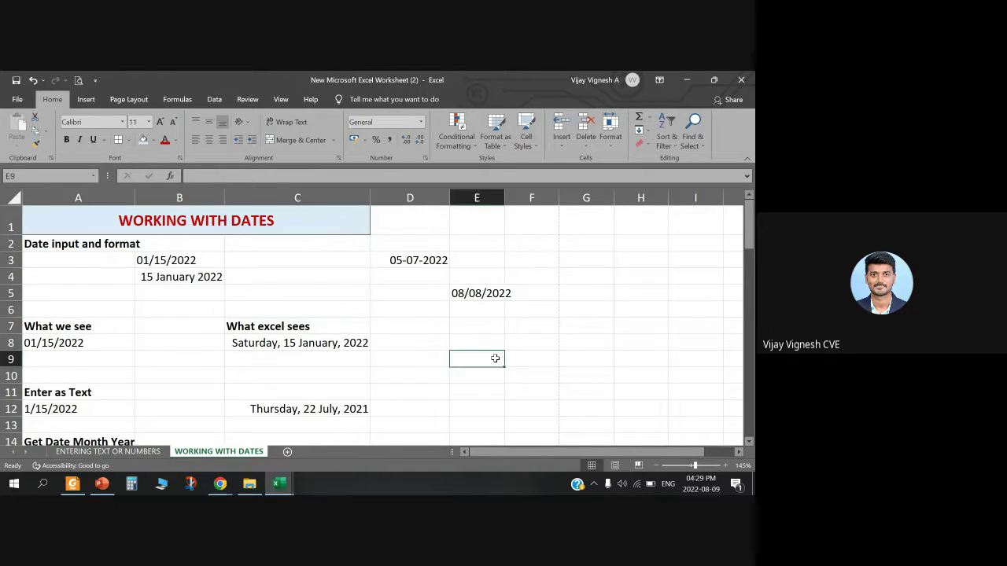
- Try entering =TIME() in E9, then cancel the incomplete formula
{"action": "type", "text": "=TIME"}
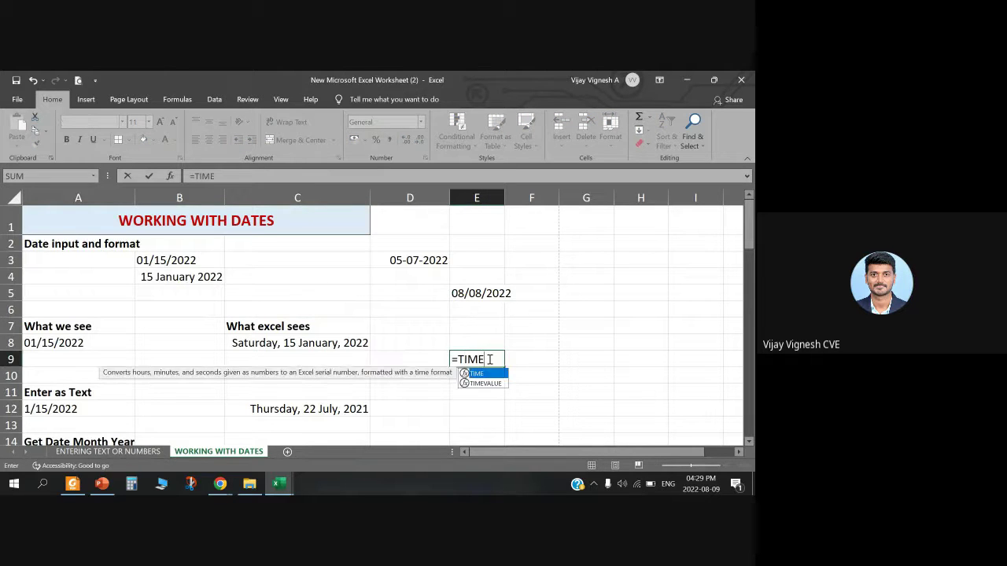
{"action": "type", "text": "()"}
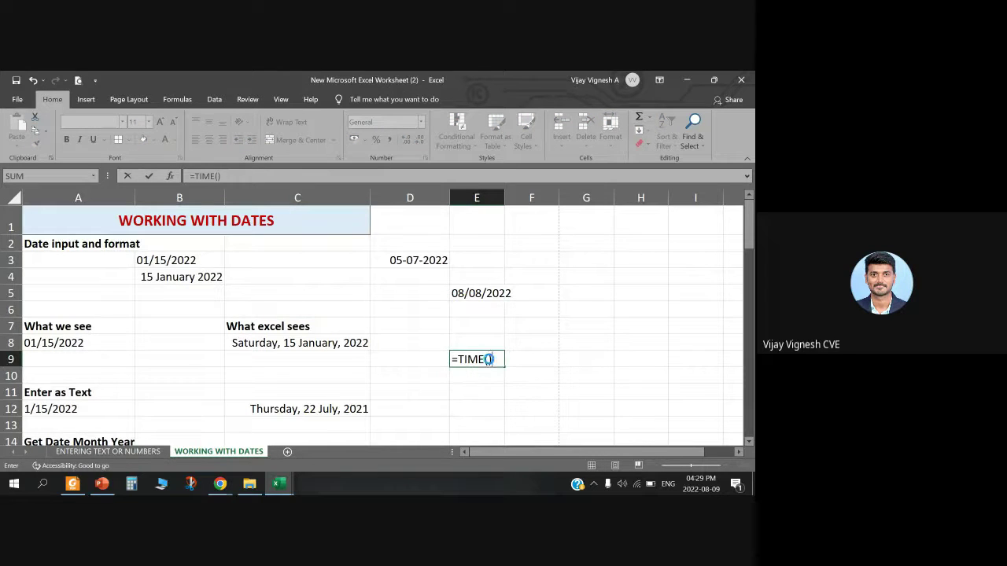
{"action": "key", "text": "Return"}
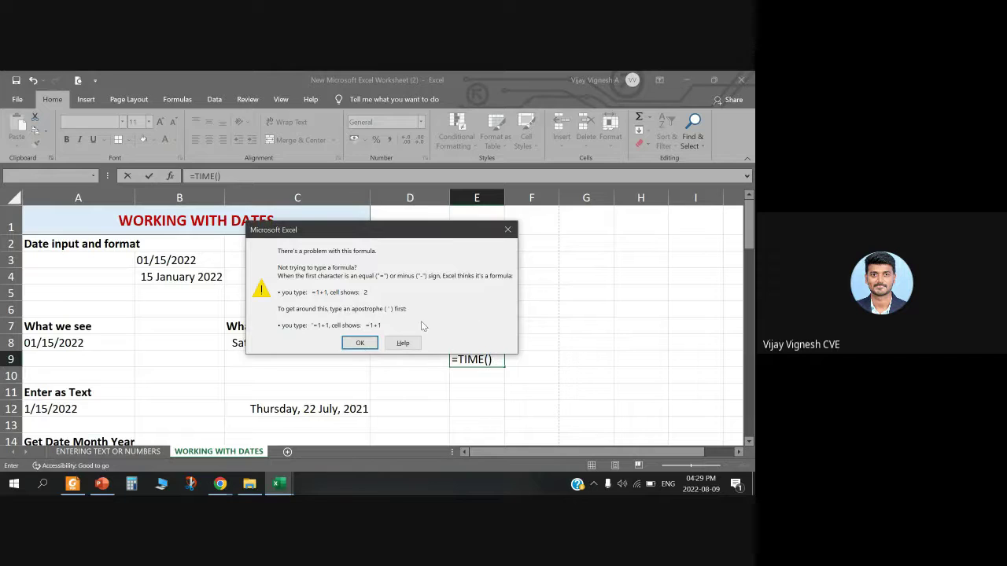
{"action": "left_click", "coordinate": [369, 344]}
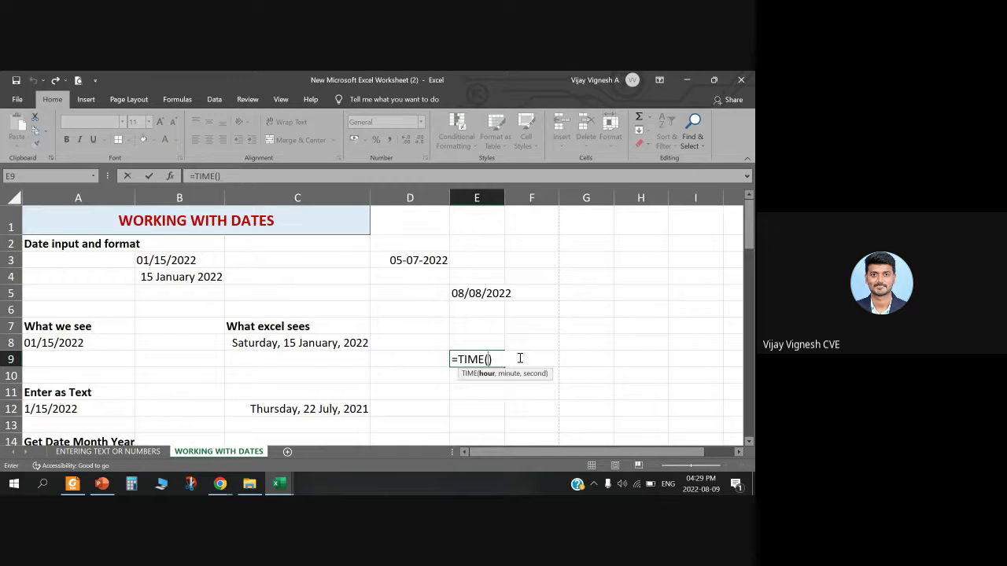
{"action": "key", "text": "Escape"}
- Scroll down to the dates and weekday names in rows 52–66 and select E58
{"action": "scroll", "coordinate": [382, 301], "scroll_direction": "down", "scroll_amount": 6}
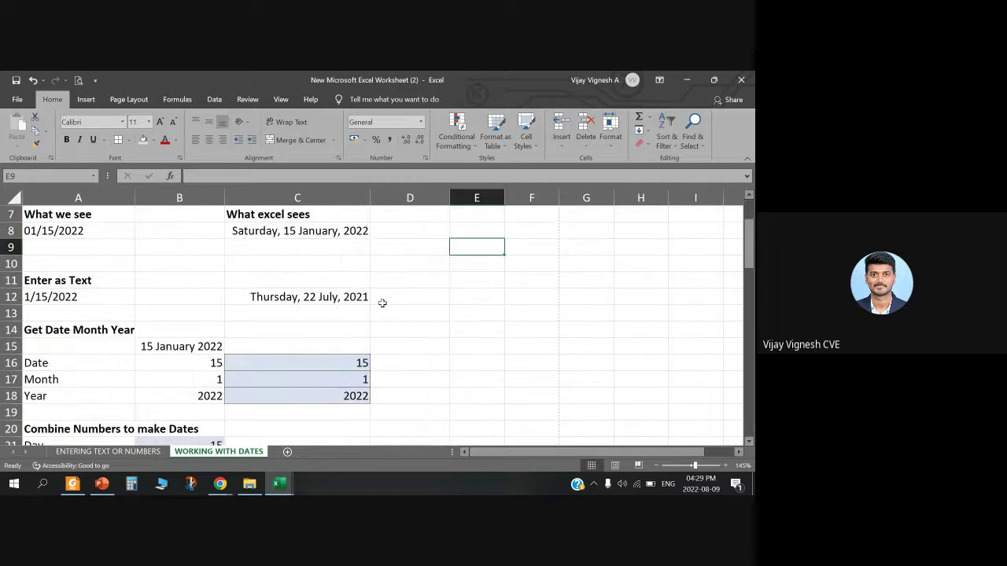
{"action": "scroll", "coordinate": [286, 352], "scroll_direction": "down", "scroll_amount": 2}
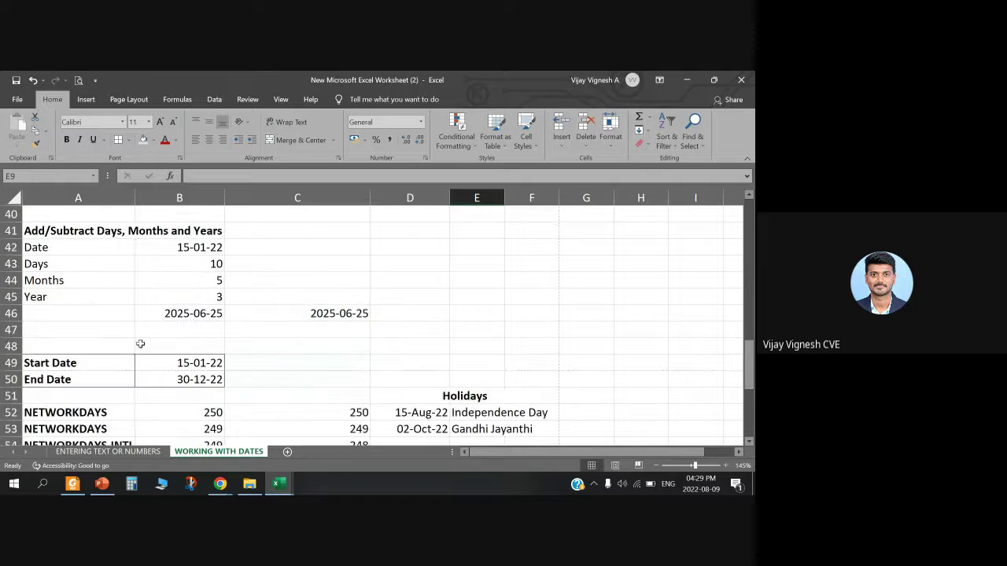
{"action": "scroll", "coordinate": [225, 401], "scroll_direction": "up", "scroll_amount": 5}
{"action": "scroll", "coordinate": [220, 405], "scroll_direction": "up", "scroll_amount": 7}
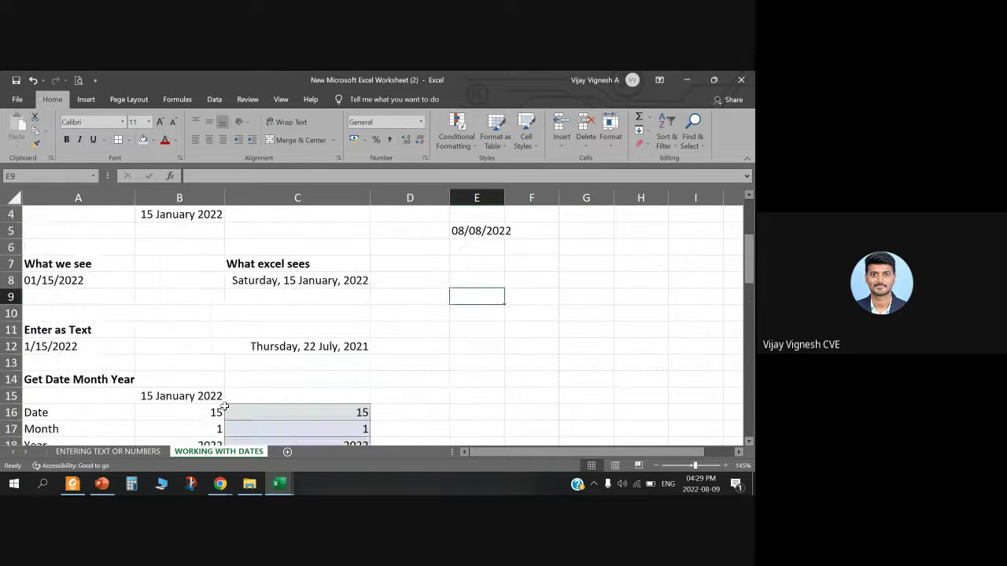
{"action": "scroll", "coordinate": [217, 407], "scroll_direction": "up", "scroll_amount": 1}
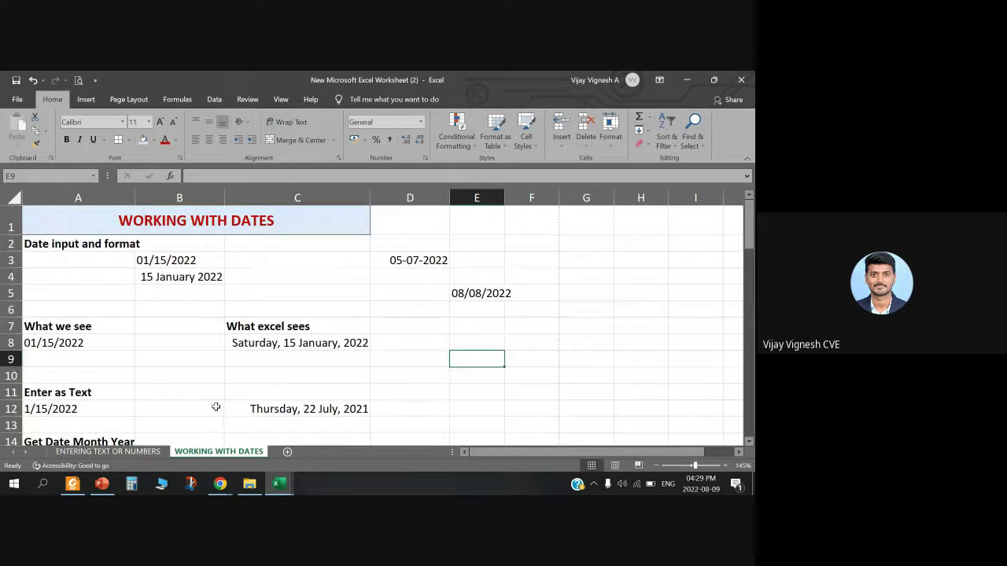
{"action": "scroll", "coordinate": [210, 351], "scroll_direction": "down", "scroll_amount": 2}
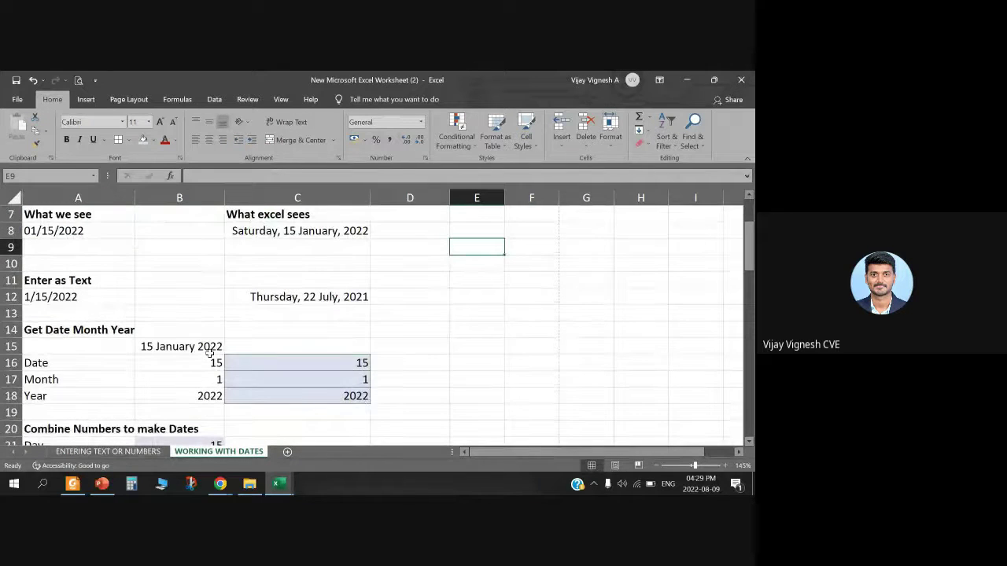
{"action": "scroll", "coordinate": [210, 353], "scroll_direction": "down", "scroll_amount": 4}
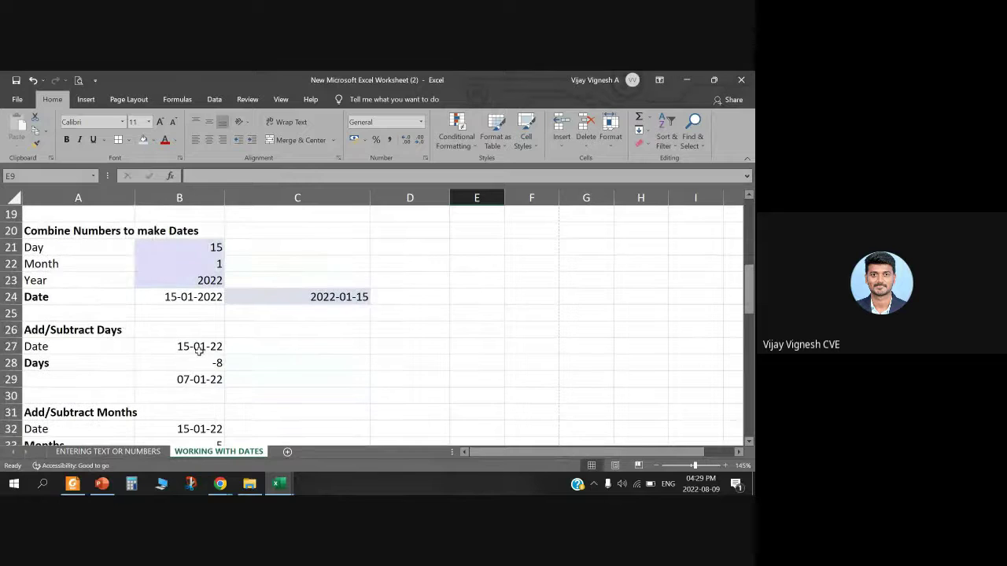
{"action": "scroll", "coordinate": [199, 351], "scroll_direction": "down", "scroll_amount": 5}
{"action": "scroll", "coordinate": [195, 344], "scroll_direction": "down", "scroll_amount": 2}
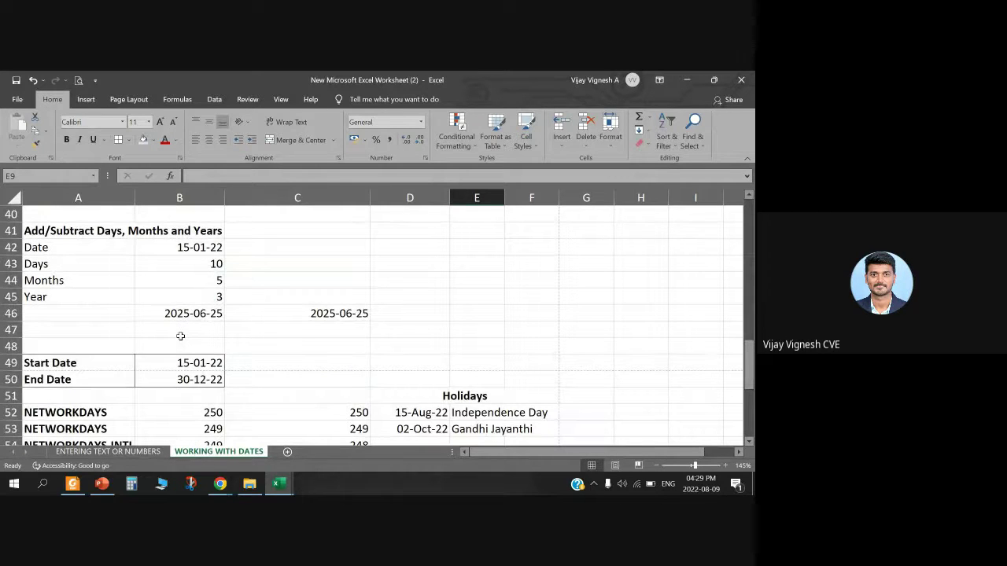
{"action": "scroll", "coordinate": [180, 335], "scroll_direction": "down", "scroll_amount": 4}
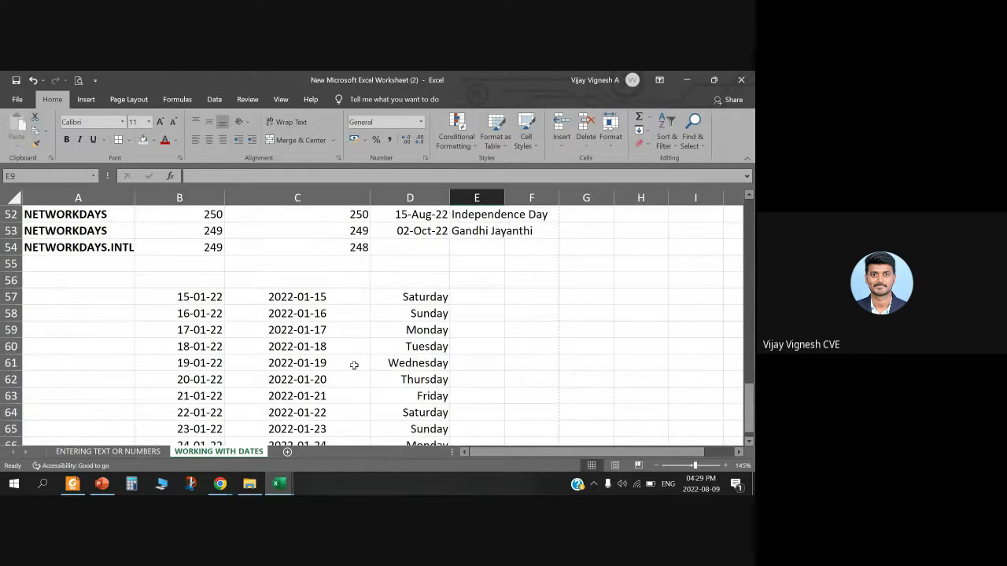
{"action": "left_click", "coordinate": [475, 314]}
- Switch to the print practice workbook and preview its Product Sales Report with Ctrl+P, showing 8 landscape pages
{"action": "left_click", "coordinate": [279, 484]}
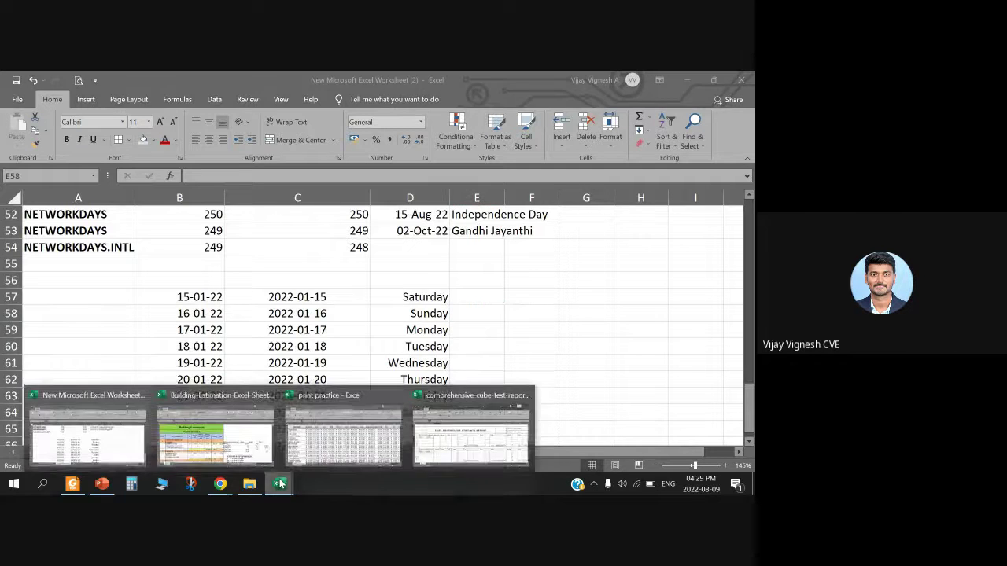
{"action": "mouse_move", "coordinate": [206, 441]}
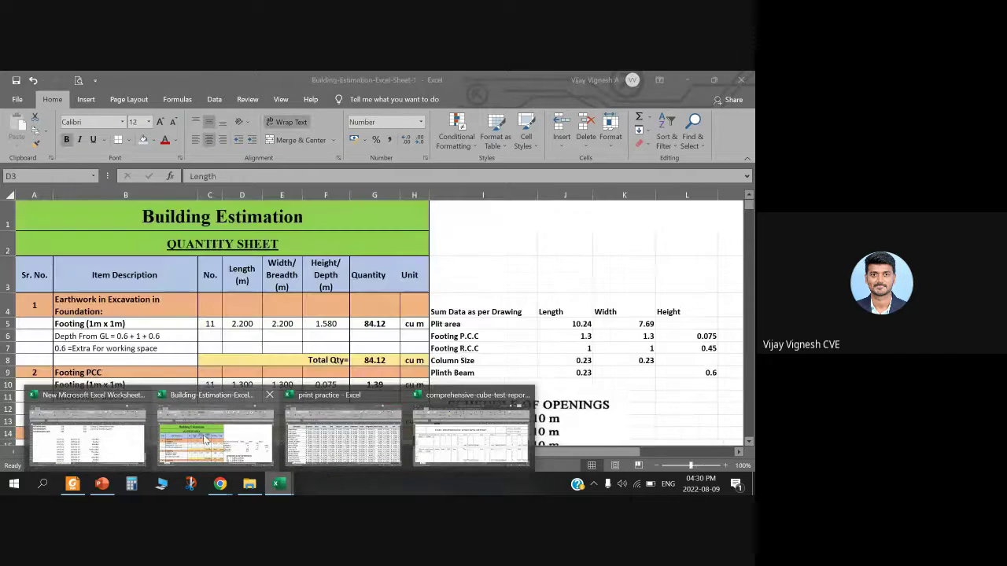
{"action": "left_click", "coordinate": [343, 434]}
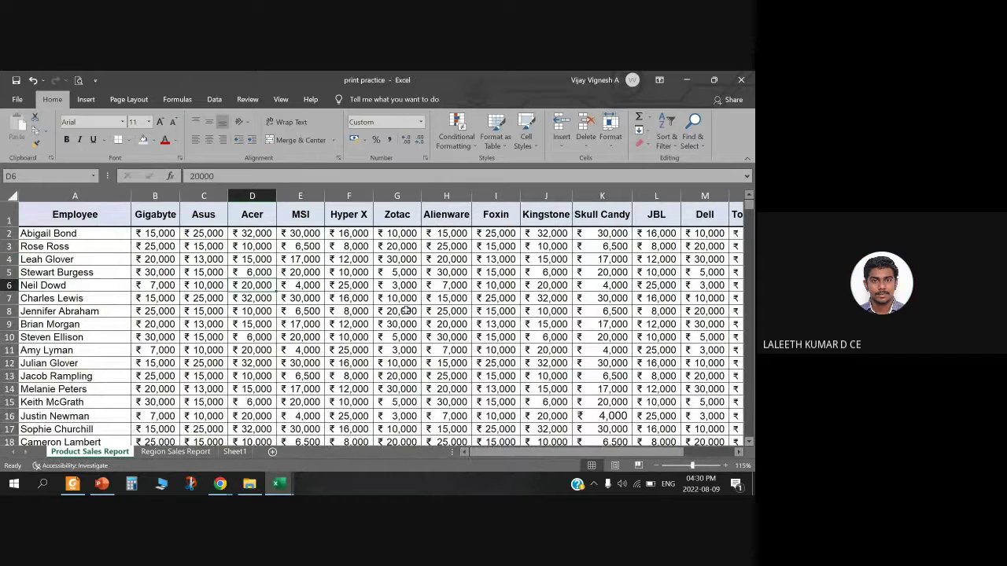
{"action": "scroll", "coordinate": [406, 313], "scroll_direction": "down", "scroll_amount": 1}
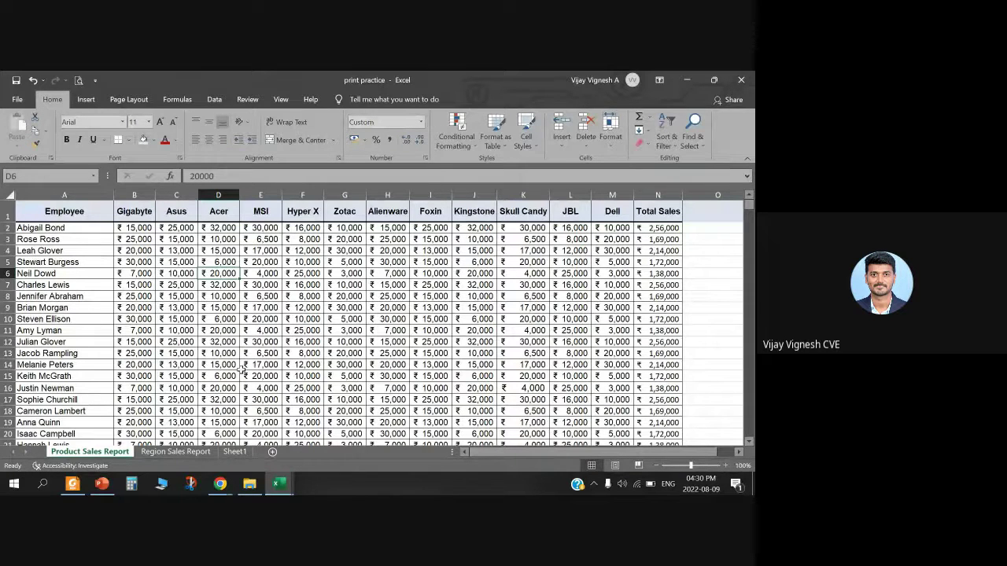
{"action": "key", "text": "ctrl+p"}
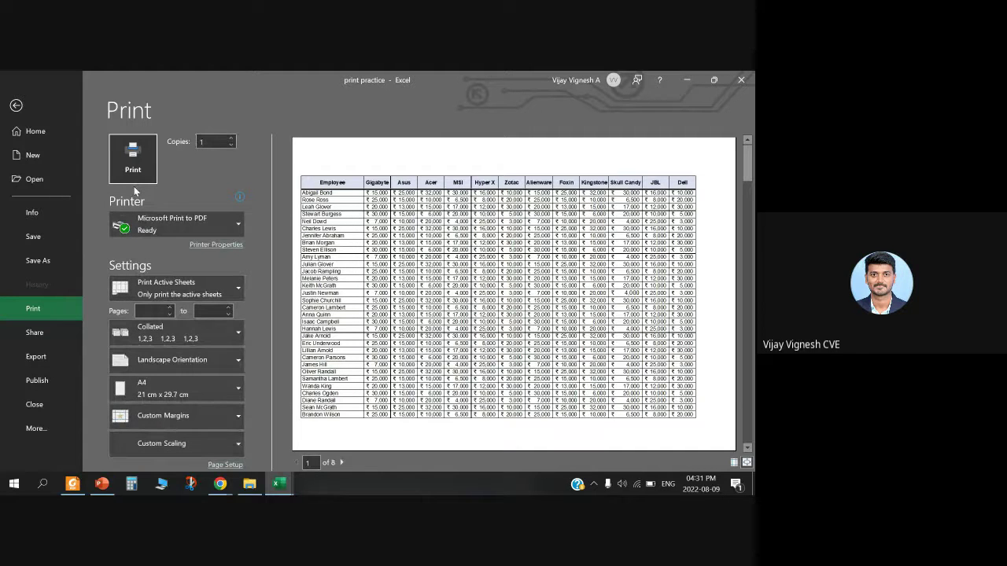
- Page through the landscape print preview to page 5 and back to page 1
{"action": "left_click", "coordinate": [15, 106]}
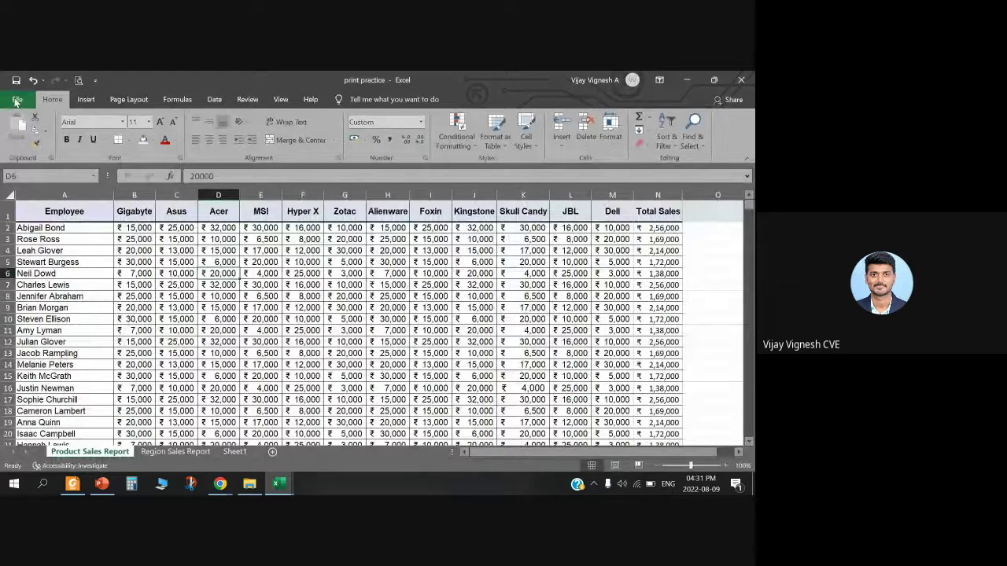
{"action": "left_click", "coordinate": [14, 99]}
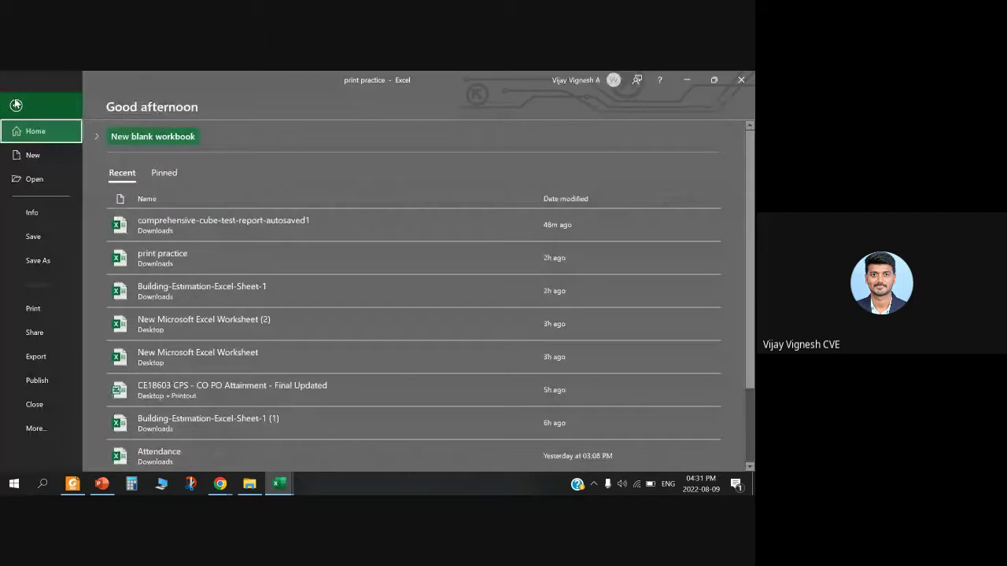
{"action": "left_click", "coordinate": [32, 311]}
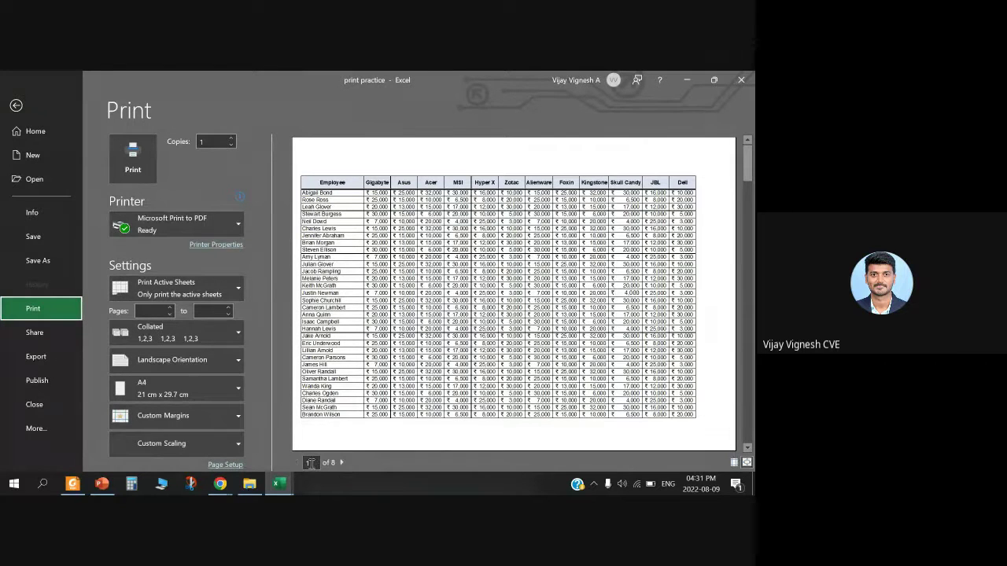
{"action": "left_click", "coordinate": [341, 463]}
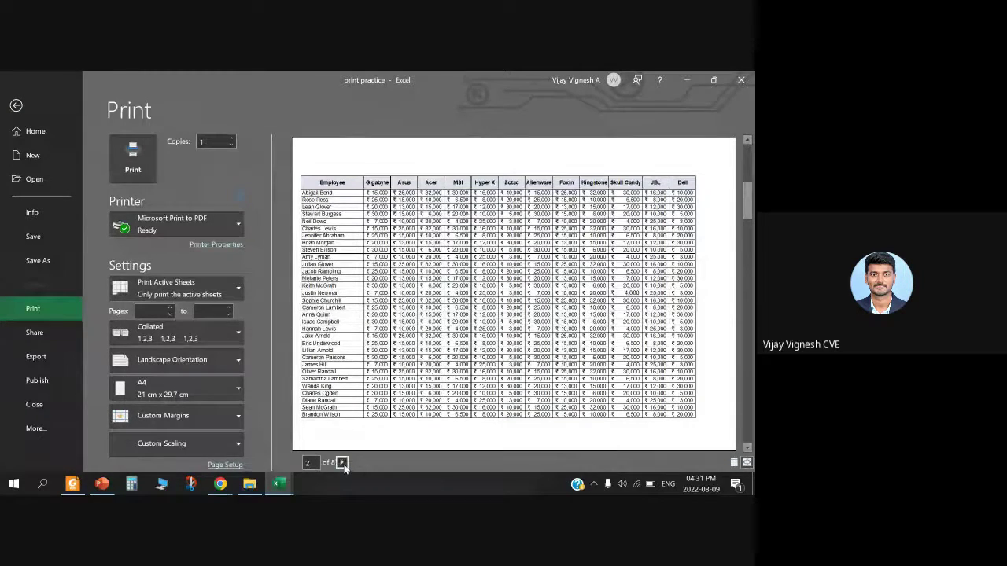
{"action": "left_click", "coordinate": [341, 463]}
{"action": "left_click", "coordinate": [341, 463]}
{"action": "left_click", "coordinate": [341, 462]}
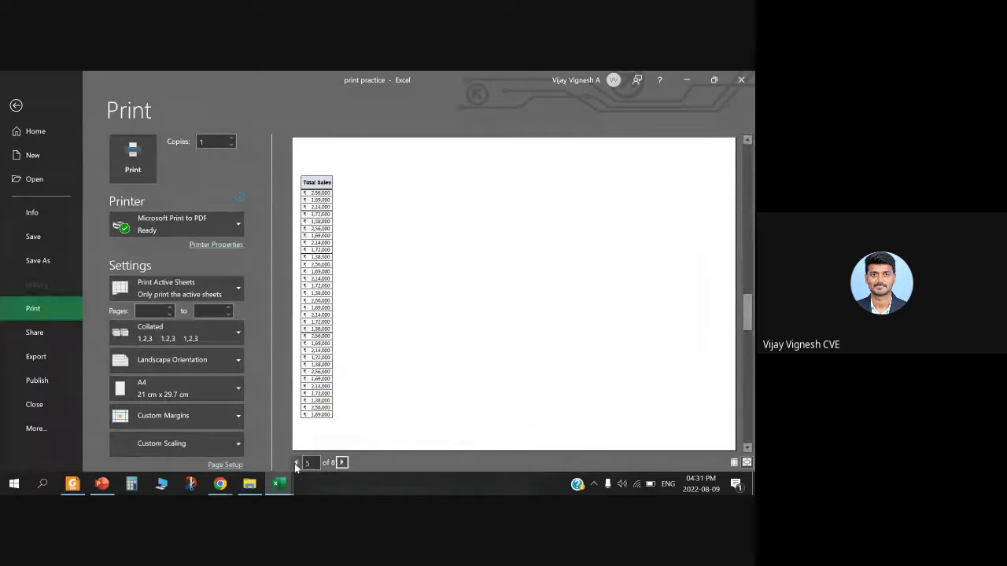
{"action": "left_click", "coordinate": [296, 463]}
{"action": "left_click", "coordinate": [296, 463]}
{"action": "left_click", "coordinate": [296, 463]}
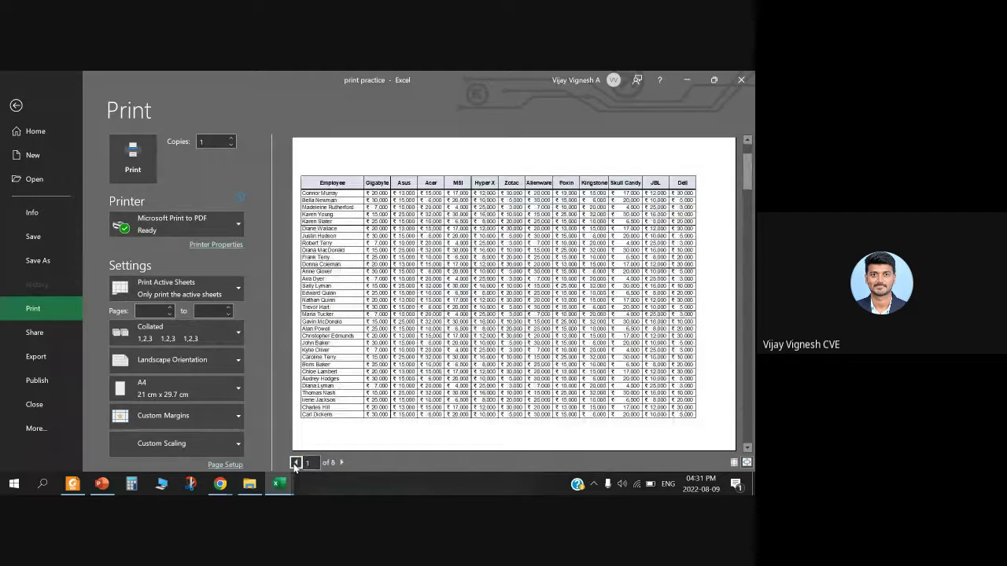
{"action": "left_click", "coordinate": [295, 462]}
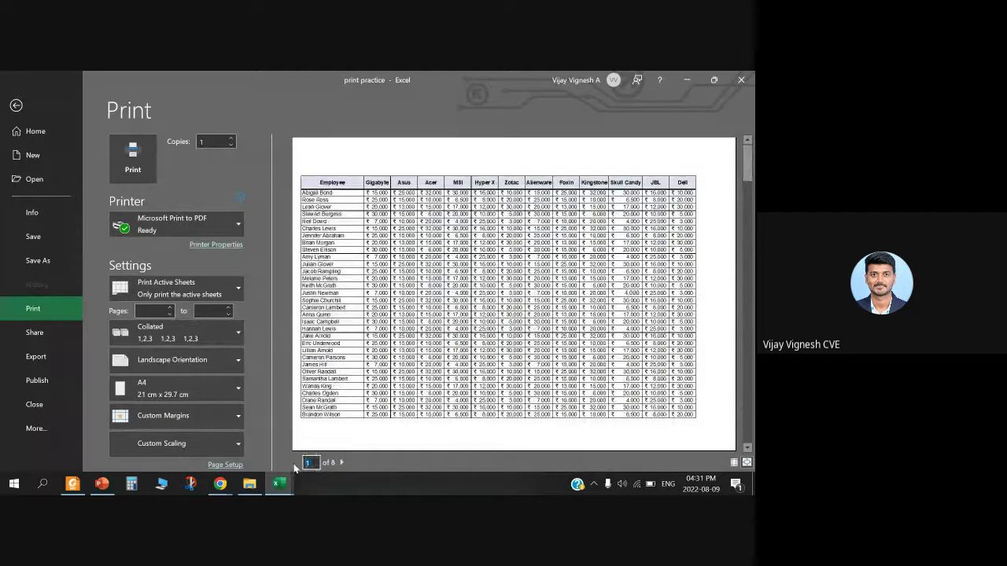
- Review the sales table range from A1 down to row 37 on the sheet
{"action": "left_click", "coordinate": [17, 107]}
{"action": "left_click_drag", "start_coordinate": [65, 211], "coordinate": [700, 440]}
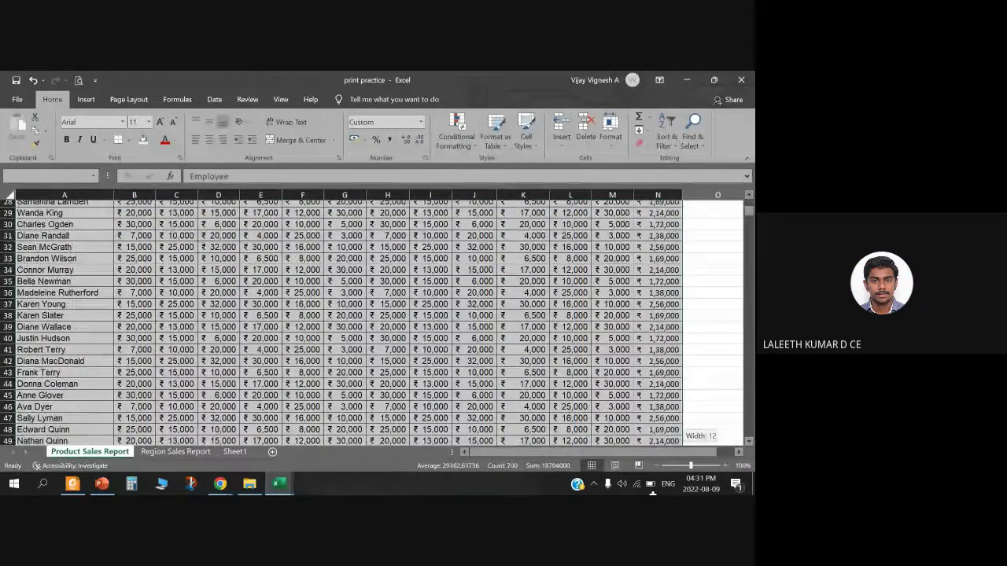
{"action": "scroll", "coordinate": [378, 315], "scroll_direction": "down", "scroll_amount": 5}
{"action": "left_click", "coordinate": [474, 342]}
- Change the print orientation to Portrait, cutting the printout to 4 pages, and return to the sheet
{"action": "left_click", "coordinate": [3, 99]}
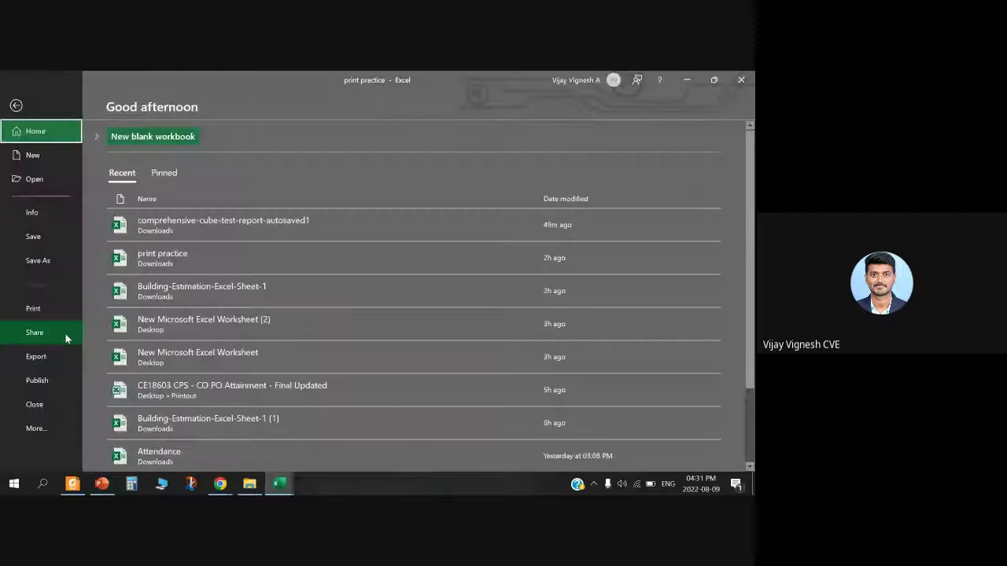
{"action": "left_click", "coordinate": [23, 309]}
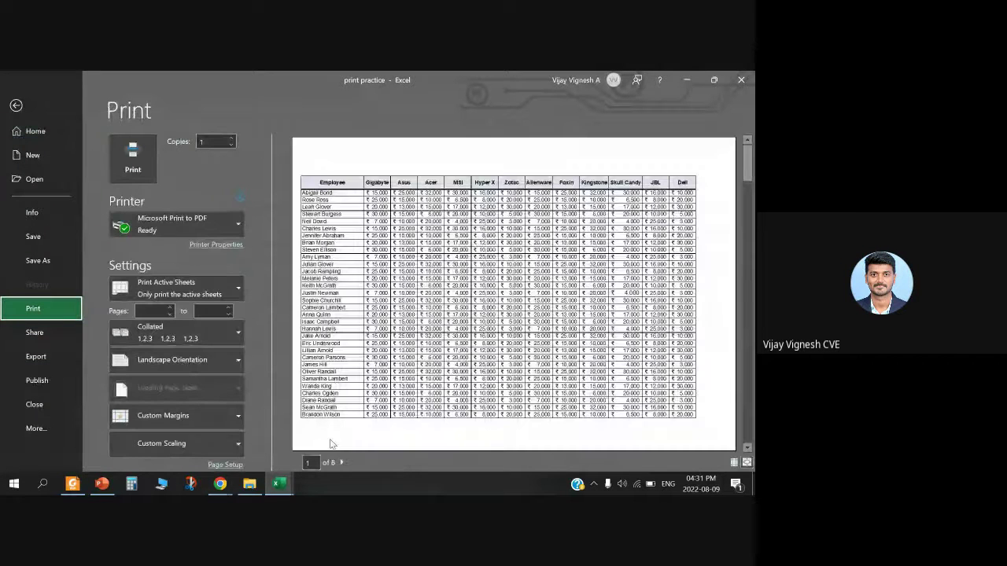
{"action": "left_click", "coordinate": [154, 369]}
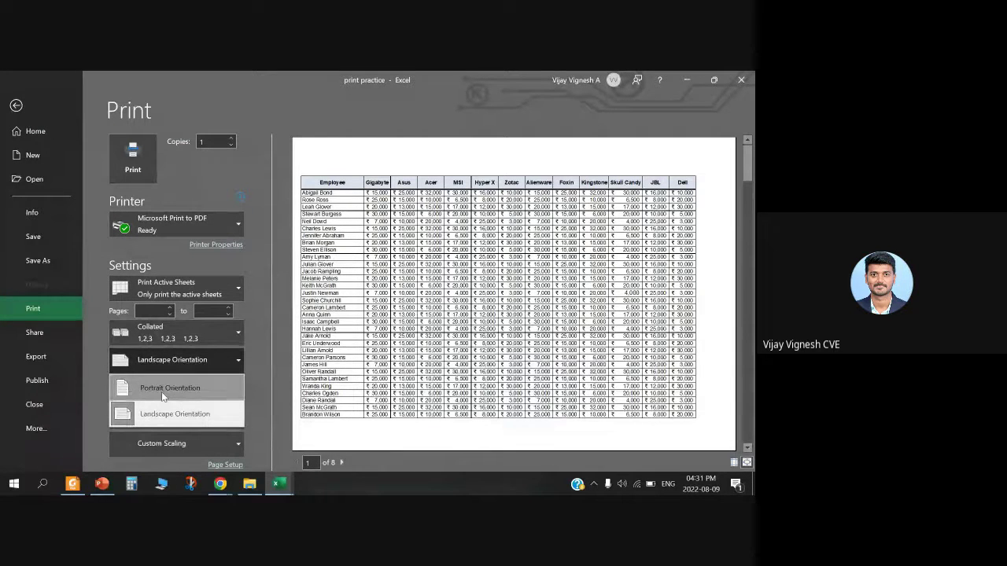
{"action": "left_click", "coordinate": [162, 392]}
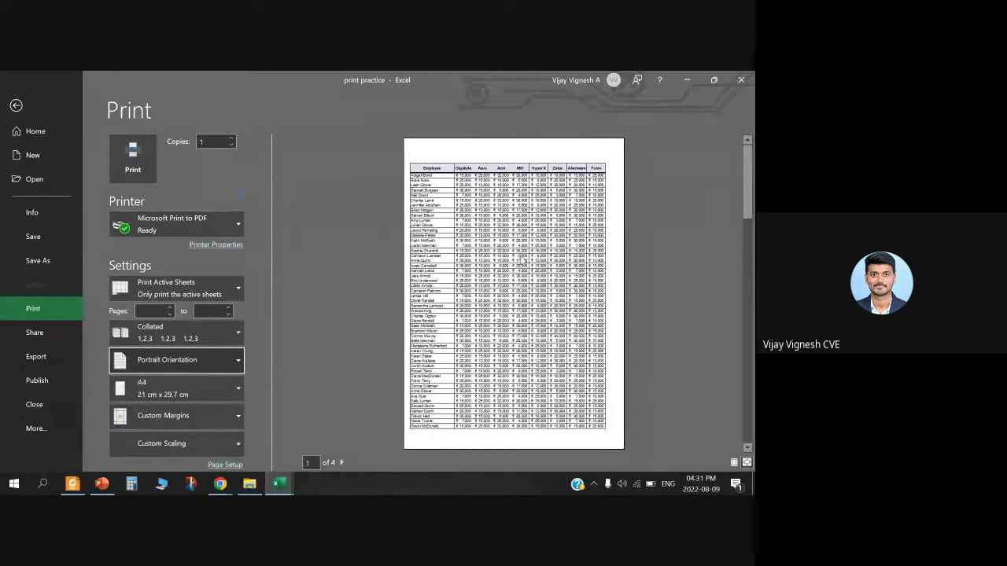
{"action": "left_click", "coordinate": [16, 105]}
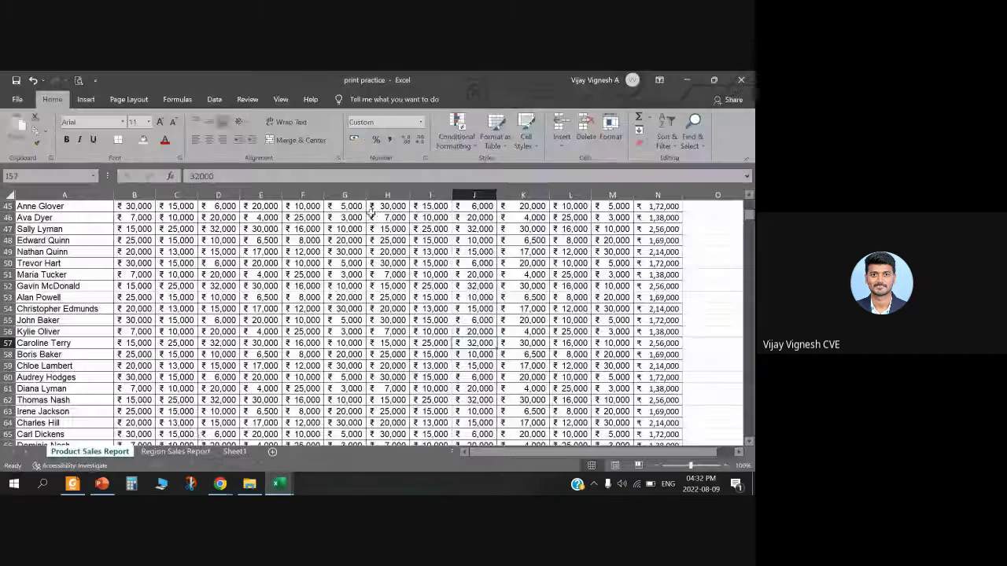
- Switch to the Building-Estimation workbook and review the quantity table's header row
{"action": "key", "text": "alt+Tab"}
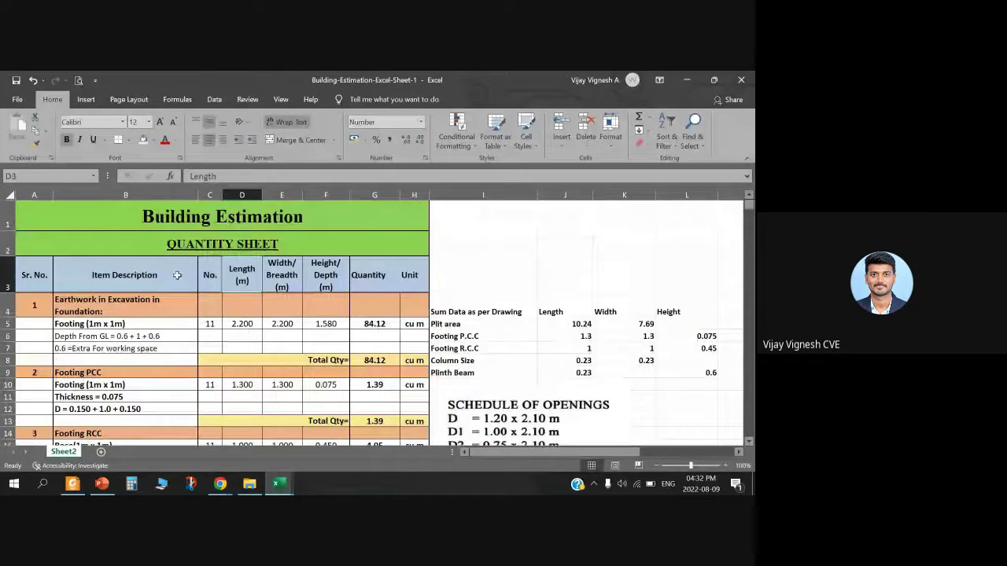
{"action": "scroll", "coordinate": [179, 277], "scroll_direction": "down", "scroll_amount": 1, "text": "ctrl"}
{"action": "scroll", "coordinate": [179, 277], "scroll_direction": "right", "scroll_amount": 2}
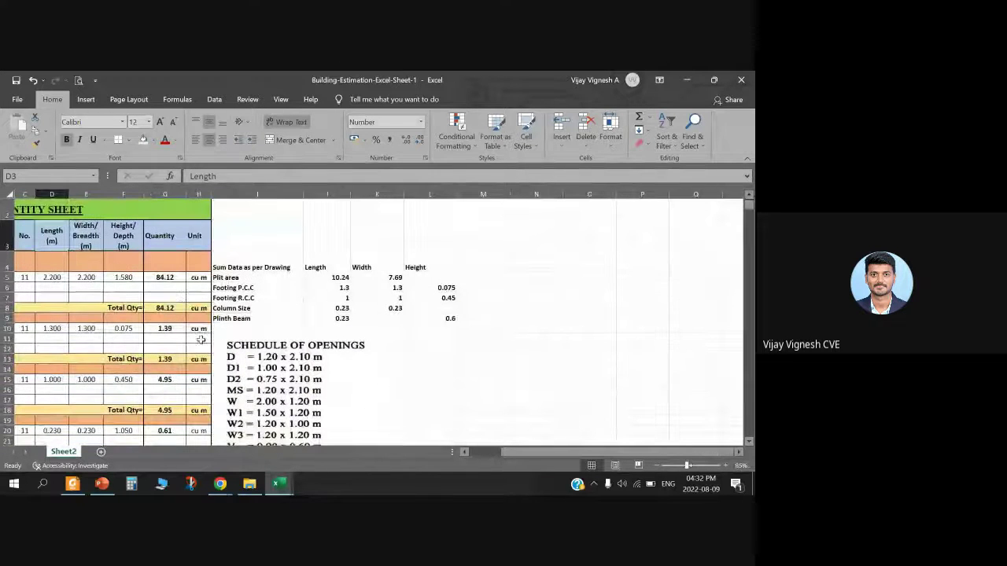
{"action": "left_click_drag", "start_coordinate": [618, 453], "coordinate": [584, 453]}
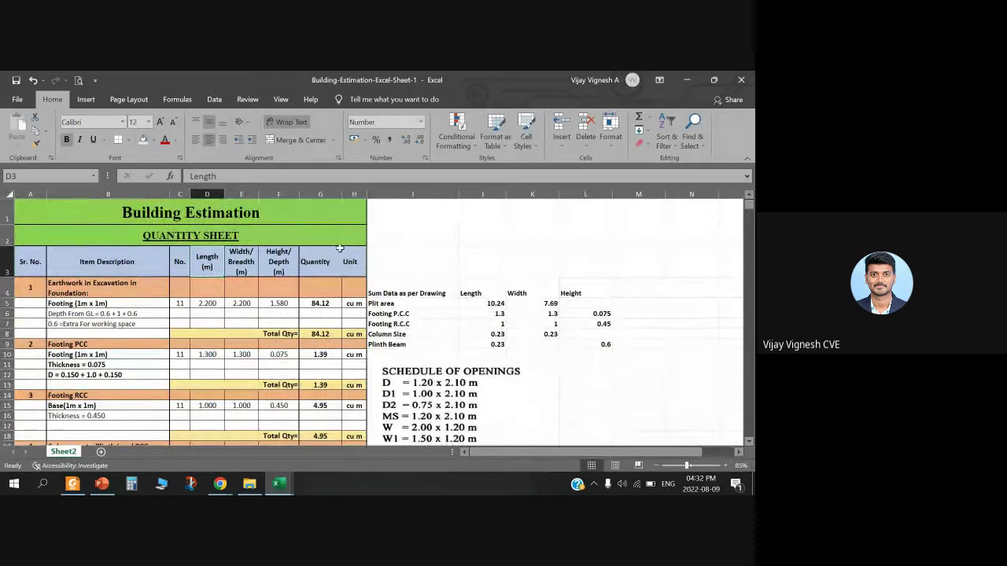
{"action": "left_click_drag", "start_coordinate": [346, 271], "coordinate": [8, 270]}
{"action": "left_click", "coordinate": [207, 263]}
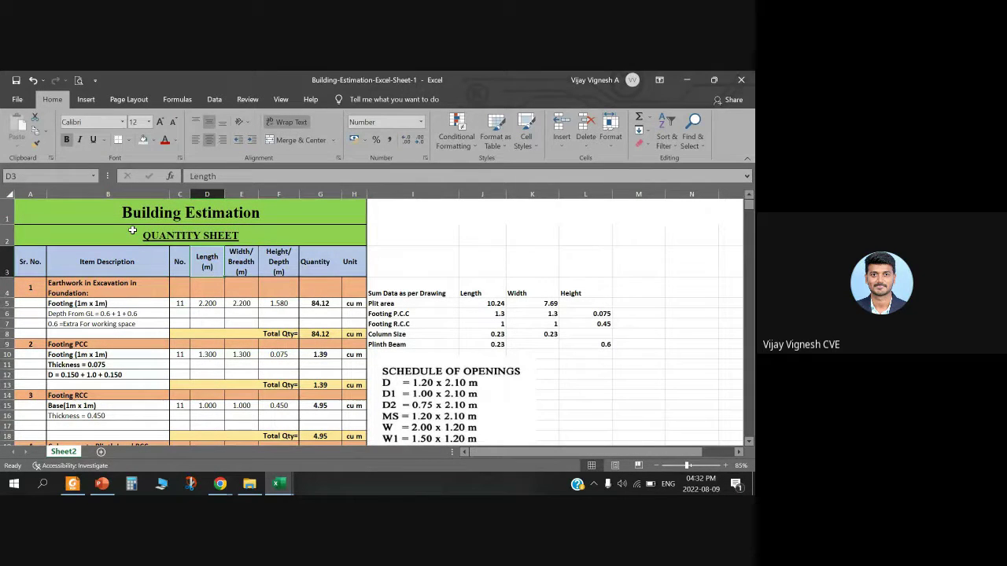
- Scroll through the quantity sheet back to the top and open the File view
{"action": "scroll", "coordinate": [187, 340], "scroll_direction": "down", "scroll_amount": 3}
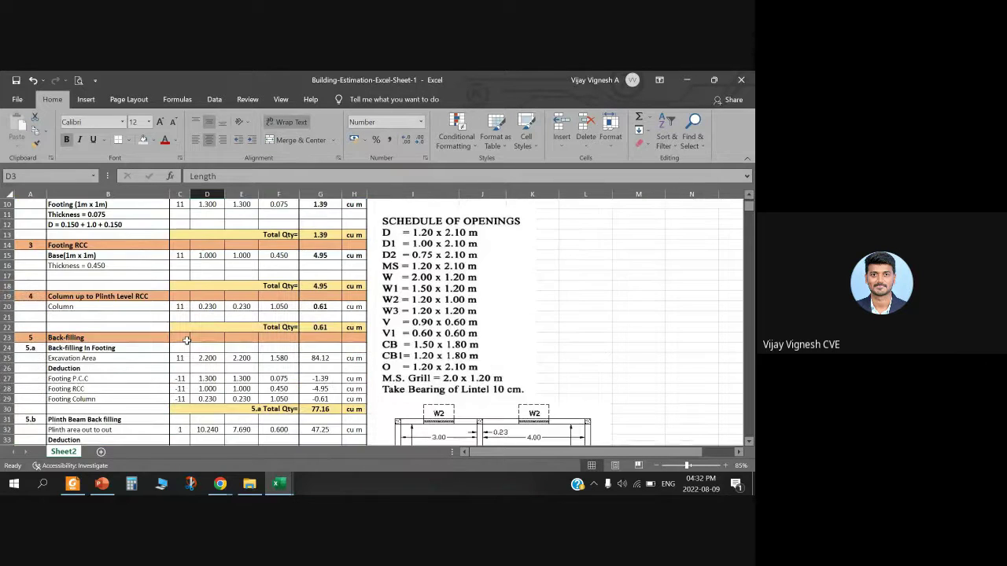
{"action": "scroll", "coordinate": [186, 340], "scroll_direction": "up", "scroll_amount": 3}
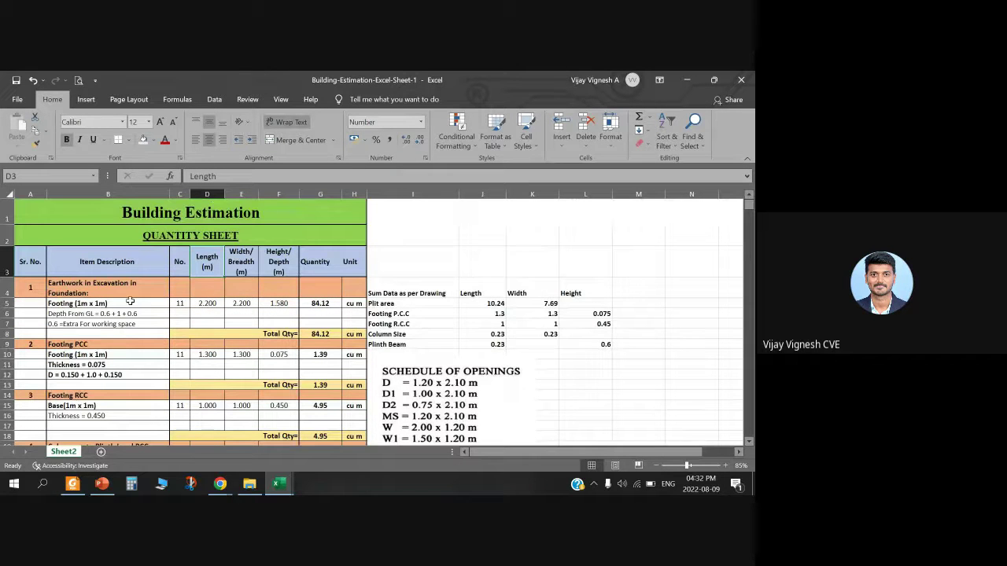
{"action": "scroll", "coordinate": [92, 361], "scroll_direction": "down", "scroll_amount": 10}
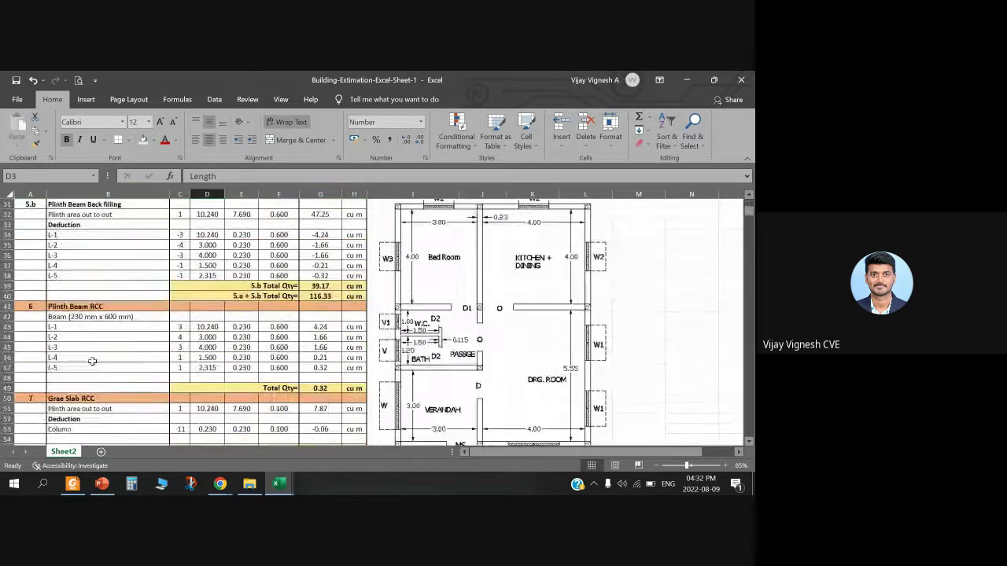
{"action": "scroll", "coordinate": [92, 361], "scroll_direction": "down", "scroll_amount": 20}
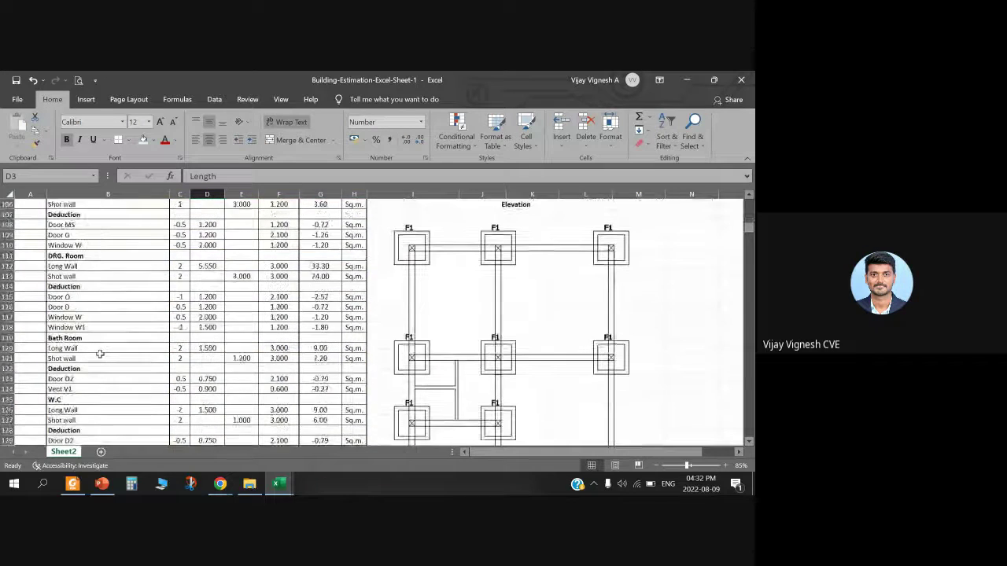
{"action": "scroll", "coordinate": [100, 354], "scroll_direction": "down", "scroll_amount": 20}
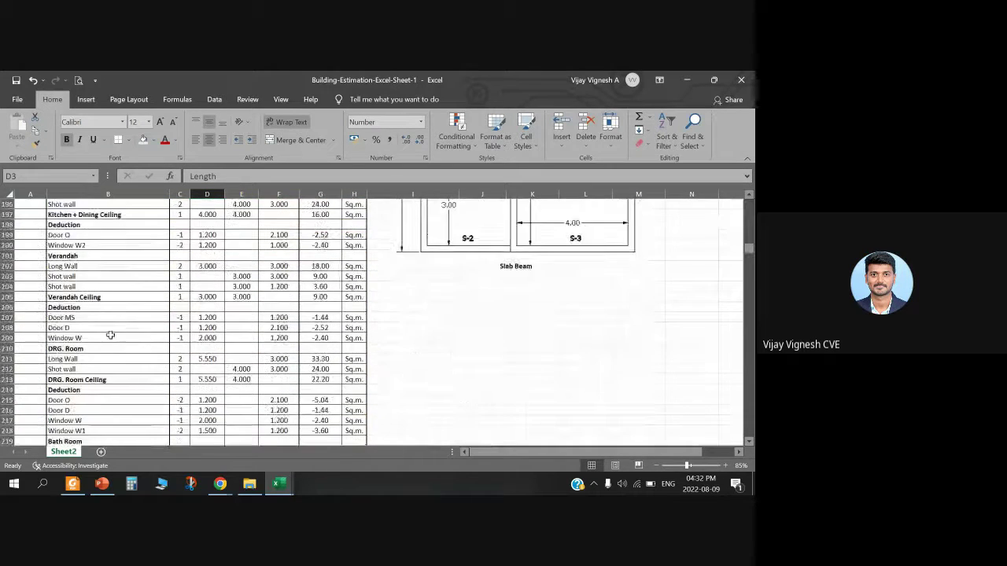
{"action": "scroll", "coordinate": [110, 335], "scroll_direction": "down", "scroll_amount": 20}
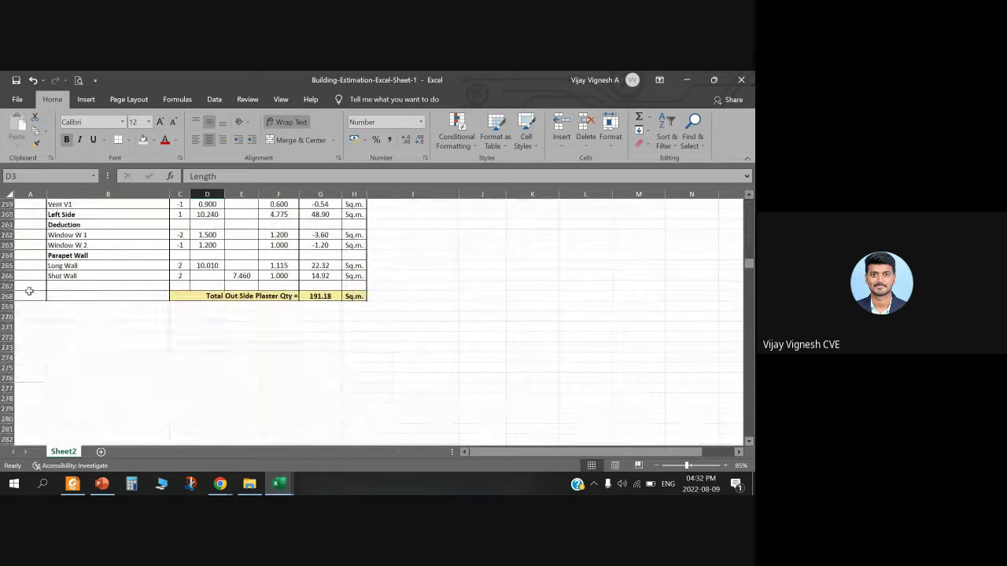
{"action": "scroll", "coordinate": [51, 298], "scroll_direction": "up", "scroll_amount": 20}
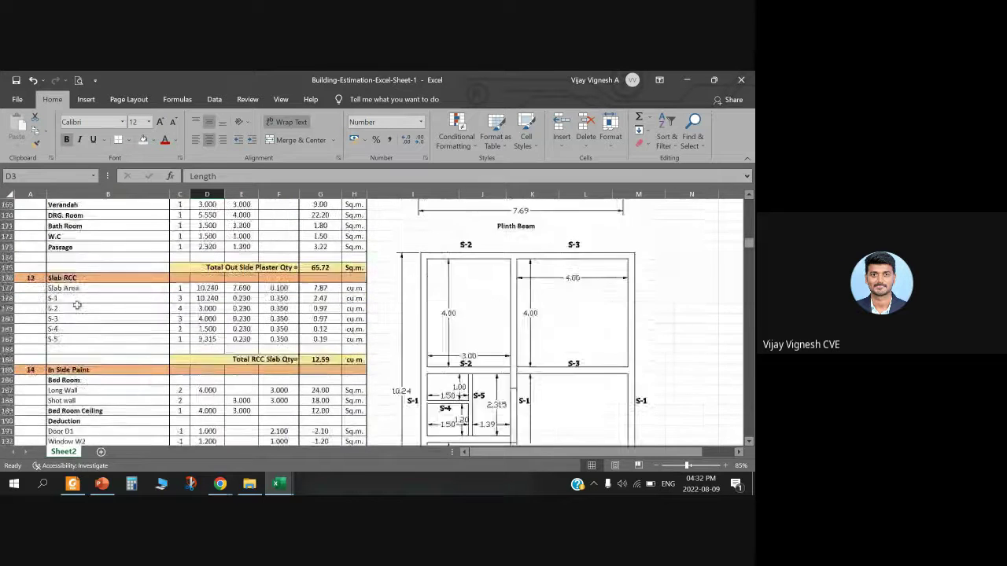
{"action": "scroll", "coordinate": [76, 306], "scroll_direction": "up", "scroll_amount": 16}
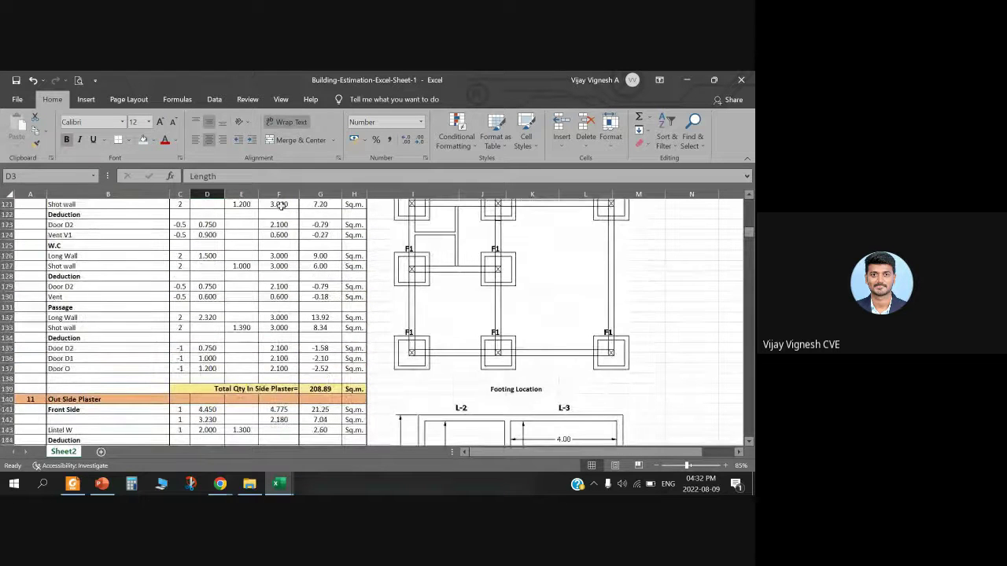
{"action": "scroll", "coordinate": [274, 233], "scroll_direction": "up", "scroll_amount": 19}
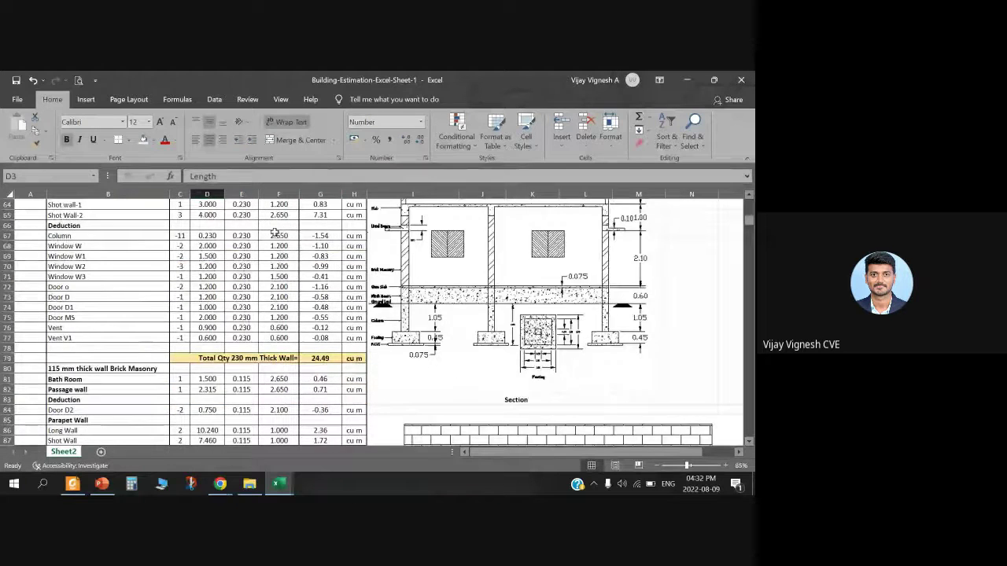
{"action": "scroll", "coordinate": [274, 234], "scroll_direction": "up", "scroll_amount": 20}
{"action": "left_click", "coordinate": [16, 99]}
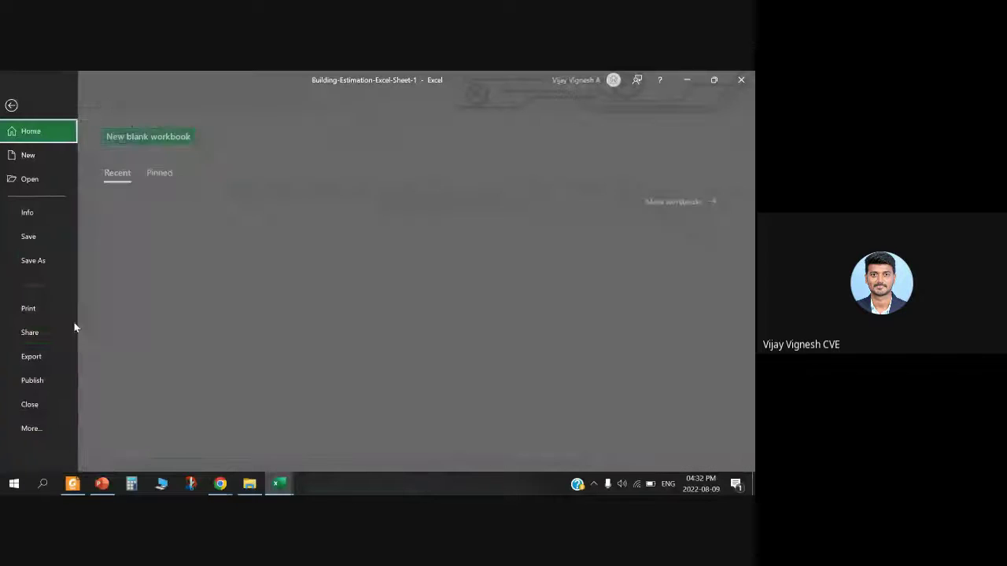
- Page through the 21-page print preview toward page 15 and back, then return to the sheet
{"action": "left_click", "coordinate": [39, 308]}
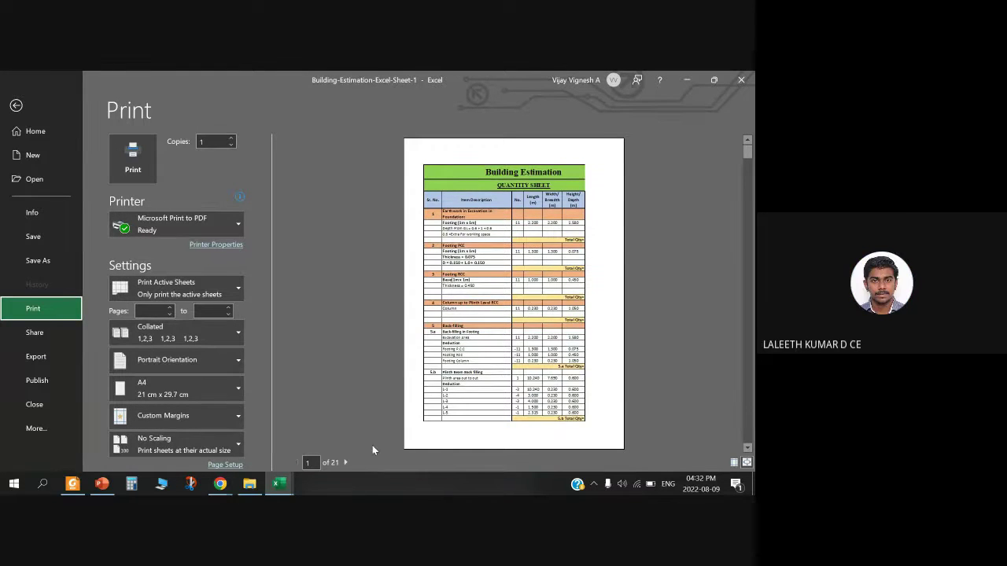
{"action": "left_click", "coordinate": [346, 462]}
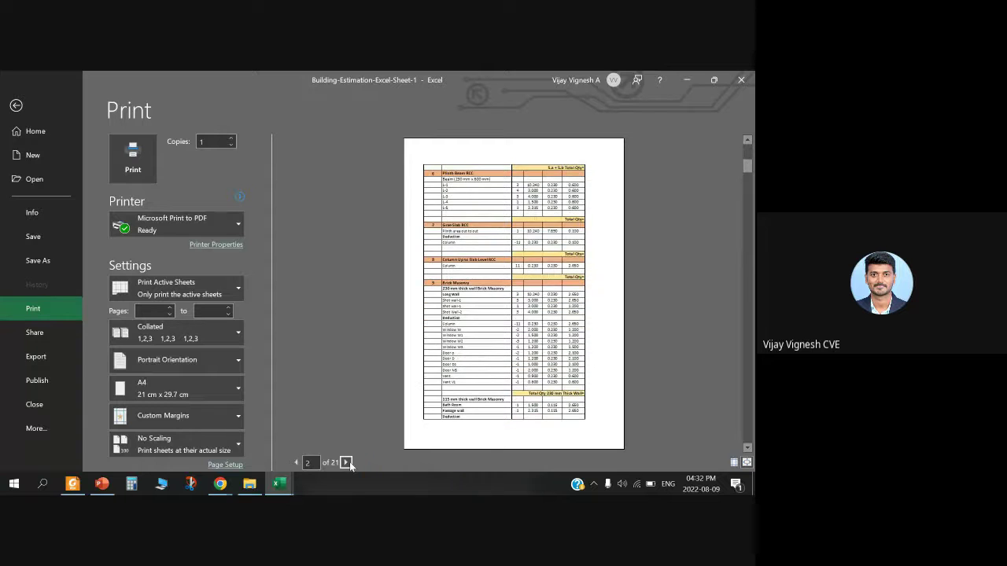
{"action": "left_click", "coordinate": [347, 462]}
{"action": "left_click", "coordinate": [346, 463]}
{"action": "left_click", "coordinate": [346, 462]}
{"action": "left_click", "coordinate": [346, 462]}
{"action": "left_click", "coordinate": [346, 463]}
{"action": "left_click", "coordinate": [346, 463]}
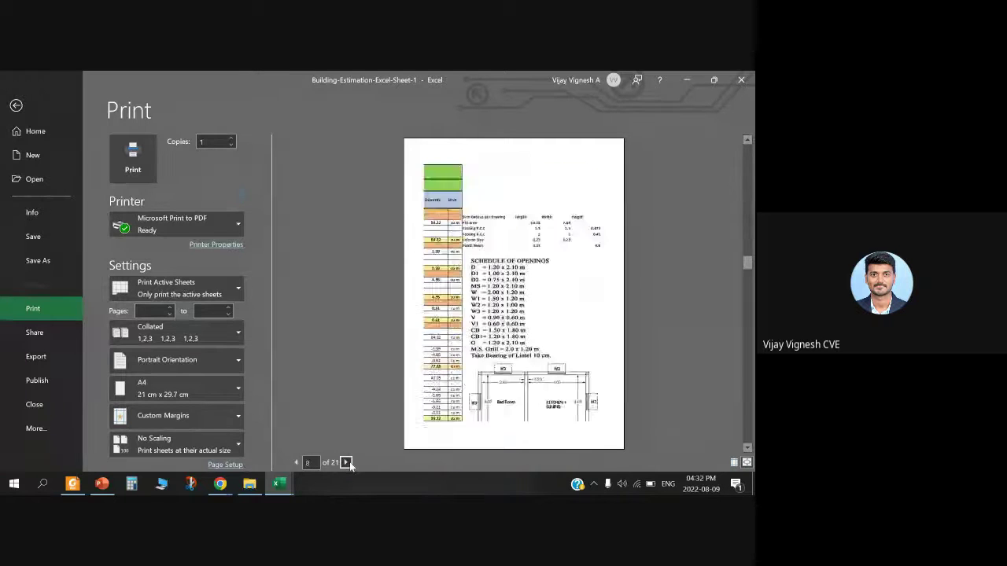
{"action": "left_click", "coordinate": [346, 463]}
{"action": "left_click", "coordinate": [346, 463]}
{"action": "left_click", "coordinate": [346, 462]}
{"action": "left_click", "coordinate": [346, 462]}
{"action": "left_click", "coordinate": [346, 463]}
{"action": "left_click", "coordinate": [346, 463]}
{"action": "left_click", "coordinate": [346, 462]}
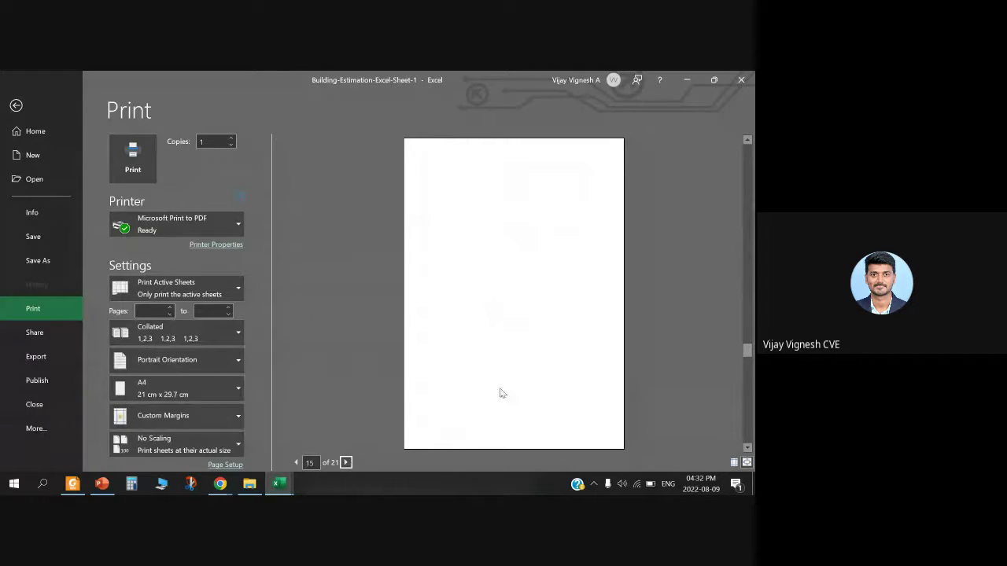
{"action": "left_click", "coordinate": [295, 463]}
{"action": "left_click", "coordinate": [296, 462]}
{"action": "left_click", "coordinate": [295, 462]}
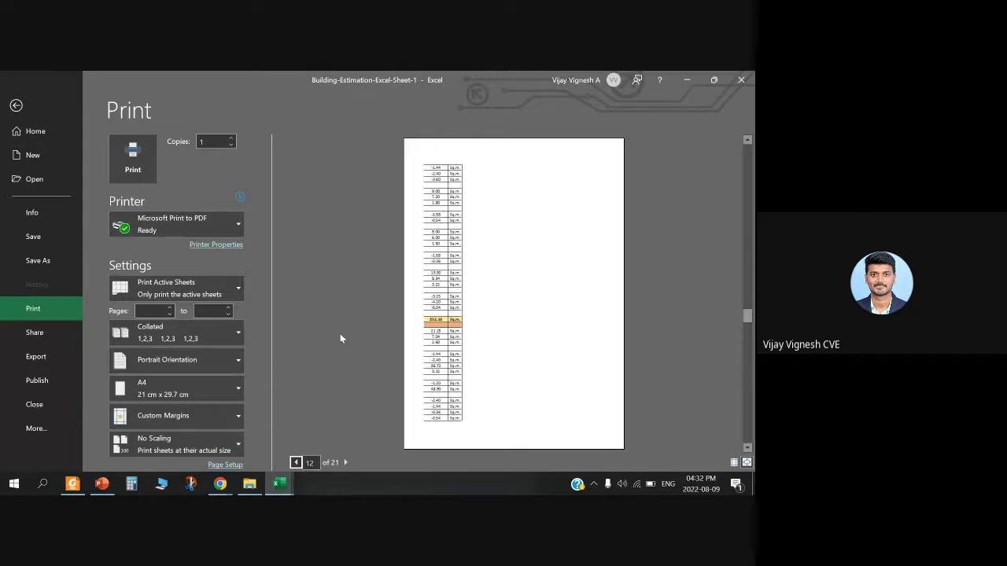
{"action": "left_click", "coordinate": [18, 105]}
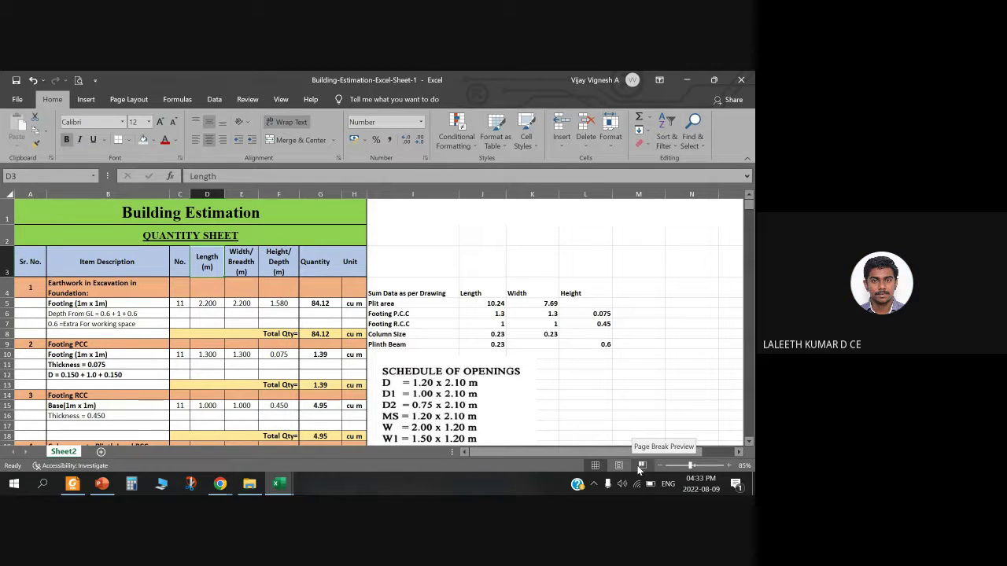
- Switch to Page Break Preview and scroll around to inspect the printed page boundaries
{"action": "left_click", "coordinate": [641, 466]}
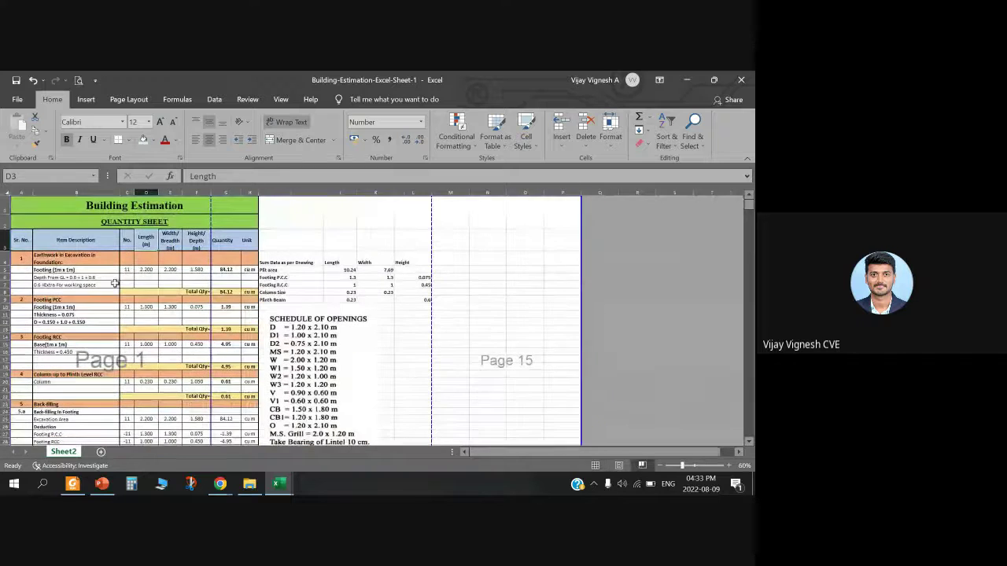
{"action": "scroll", "coordinate": [176, 355], "scroll_direction": "down", "scroll_amount": 3}
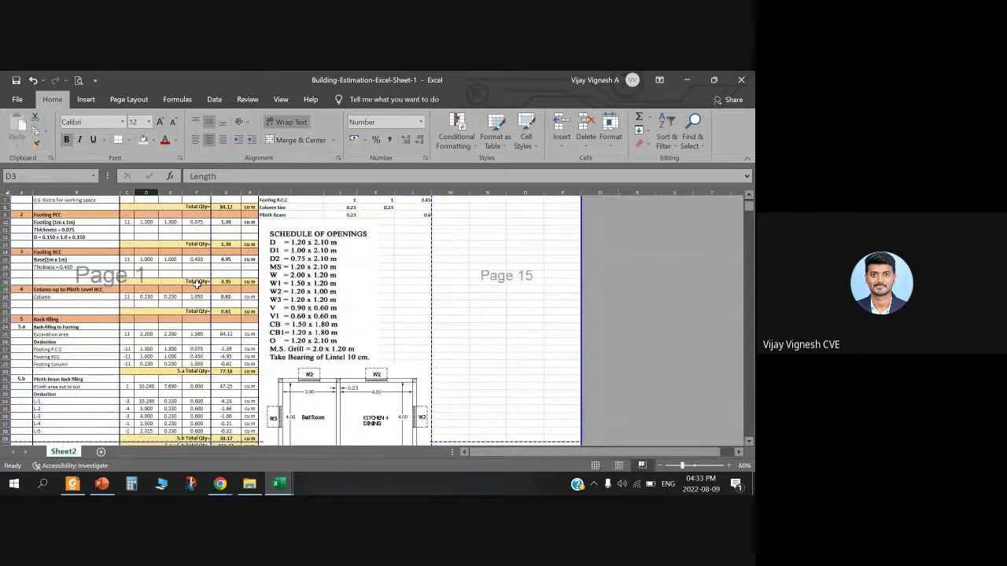
{"action": "scroll", "coordinate": [197, 315], "scroll_direction": "up", "scroll_amount": 3}
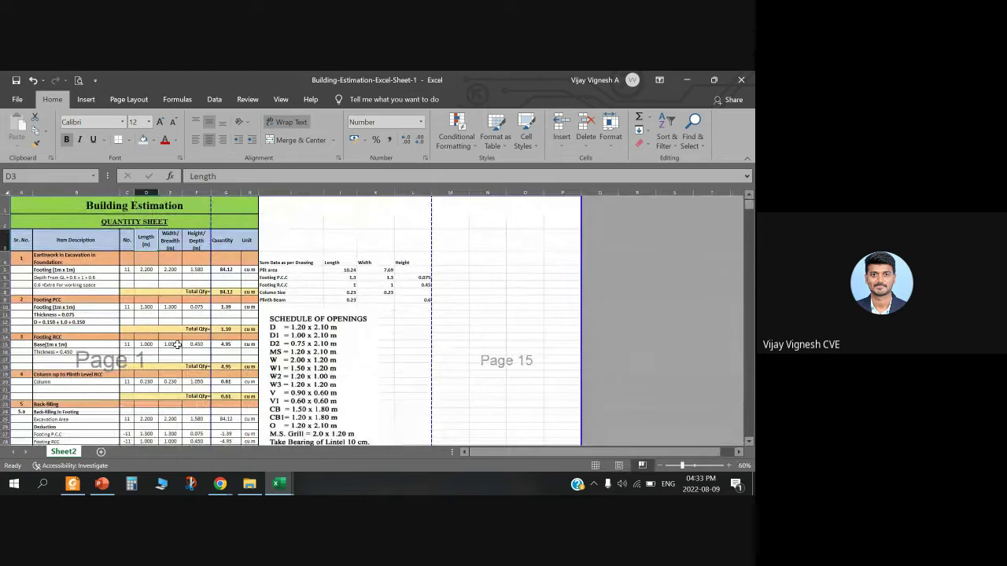
{"action": "scroll", "coordinate": [236, 325], "scroll_direction": "down", "scroll_amount": 2}
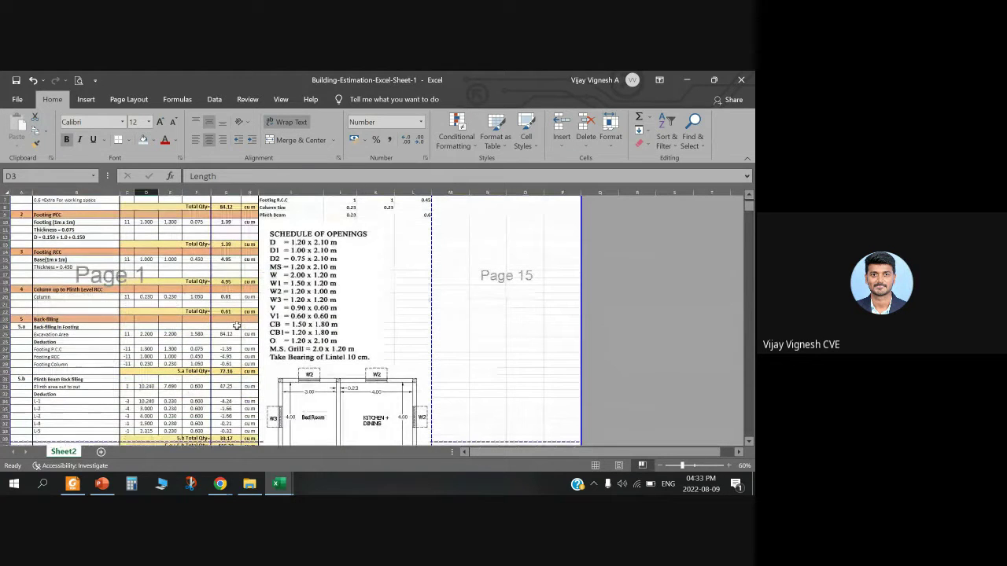
{"action": "scroll", "coordinate": [236, 325], "scroll_direction": "down", "scroll_amount": 5}
{"action": "scroll", "coordinate": [232, 338], "scroll_direction": "up", "scroll_amount": 7}
{"action": "scroll", "coordinate": [224, 370], "scroll_direction": "down", "scroll_amount": 4}
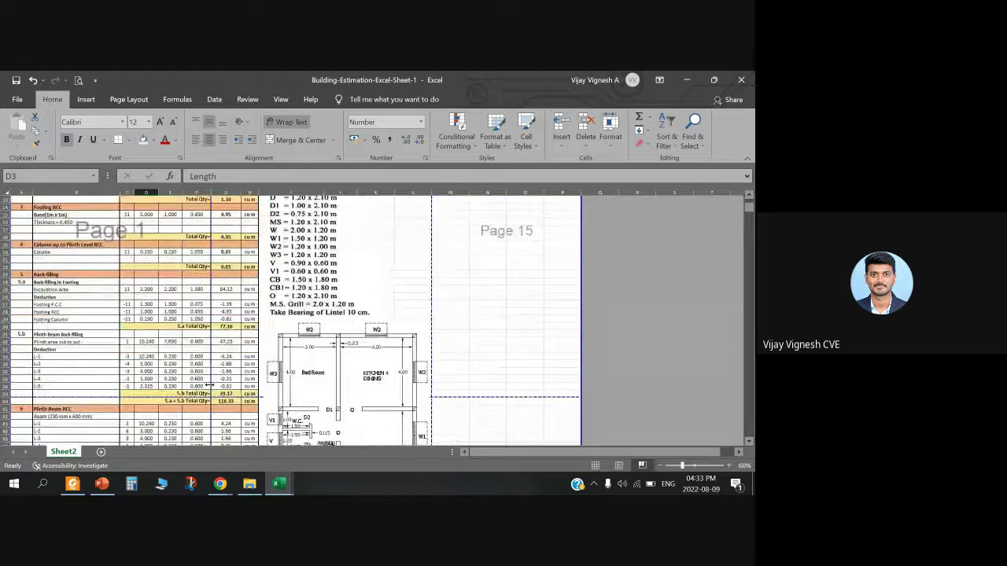
{"action": "scroll", "coordinate": [217, 394], "scroll_direction": "up", "scroll_amount": 7}
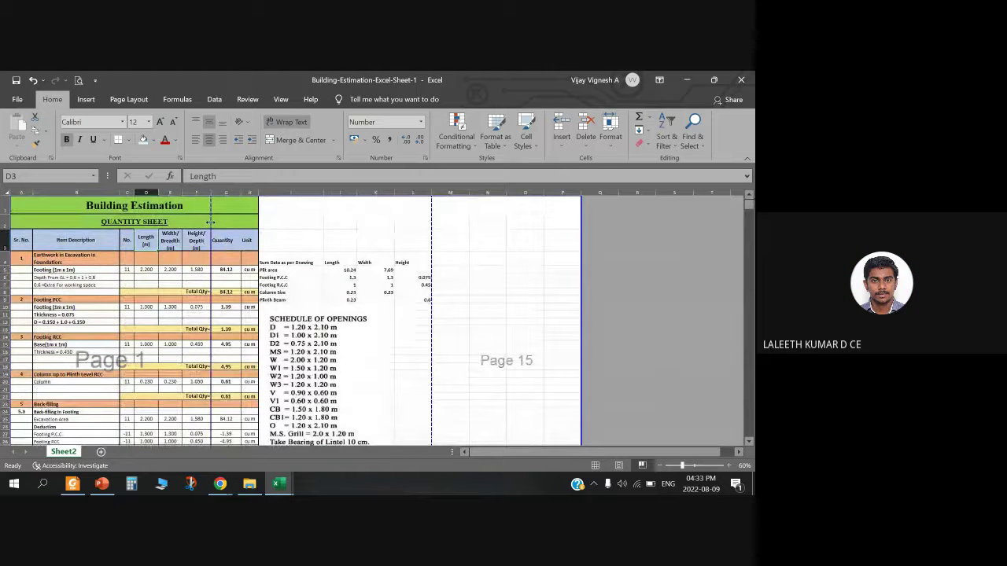
{"action": "scroll", "coordinate": [336, 356], "scroll_direction": "up", "scroll_amount": 6}
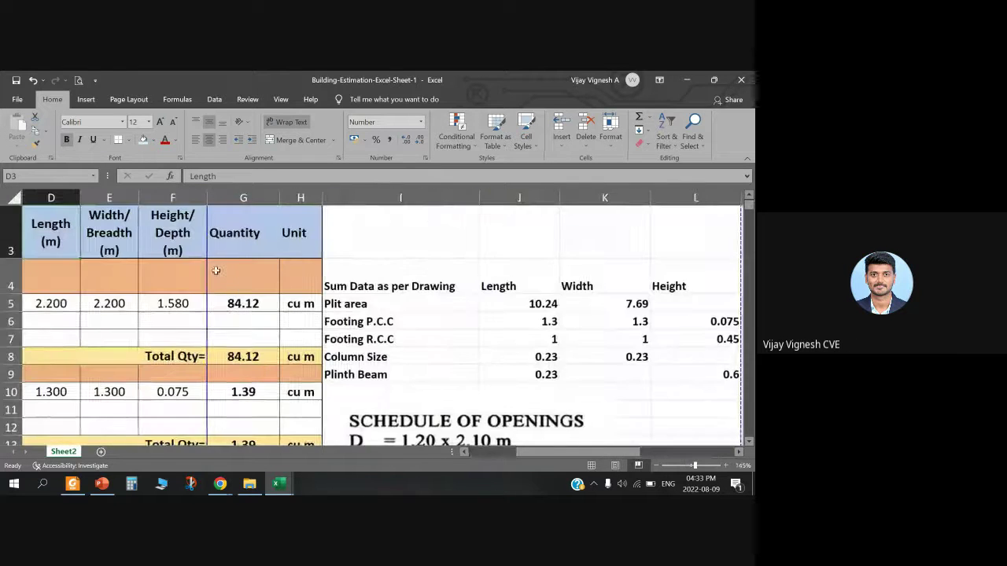
{"action": "scroll", "coordinate": [337, 355], "scroll_direction": "down", "scroll_amount": 3}
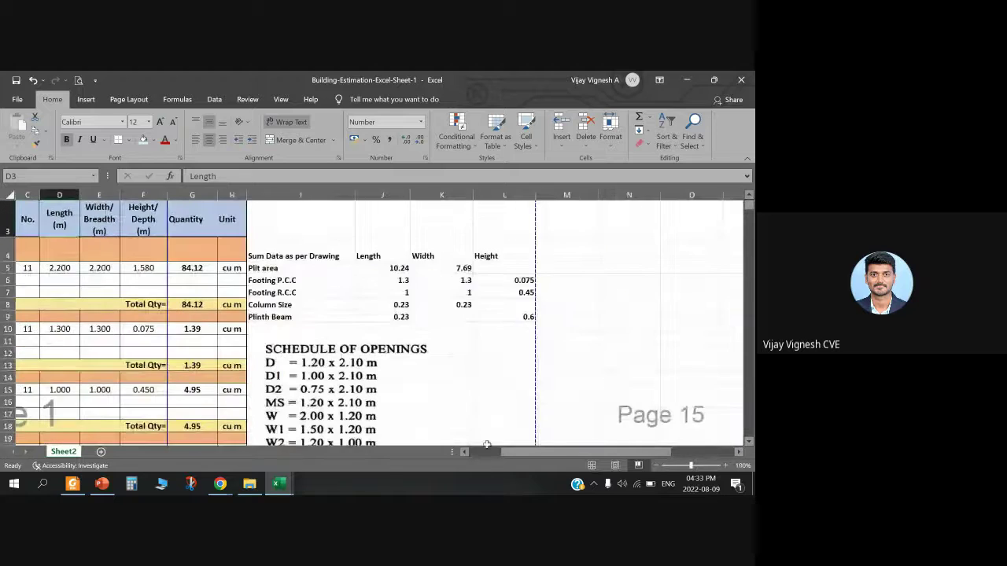
{"action": "left_click", "coordinate": [488, 445]}
{"action": "left_click", "coordinate": [488, 460]}
{"action": "scroll", "coordinate": [350, 237], "scroll_direction": "up", "scroll_amount": 1}
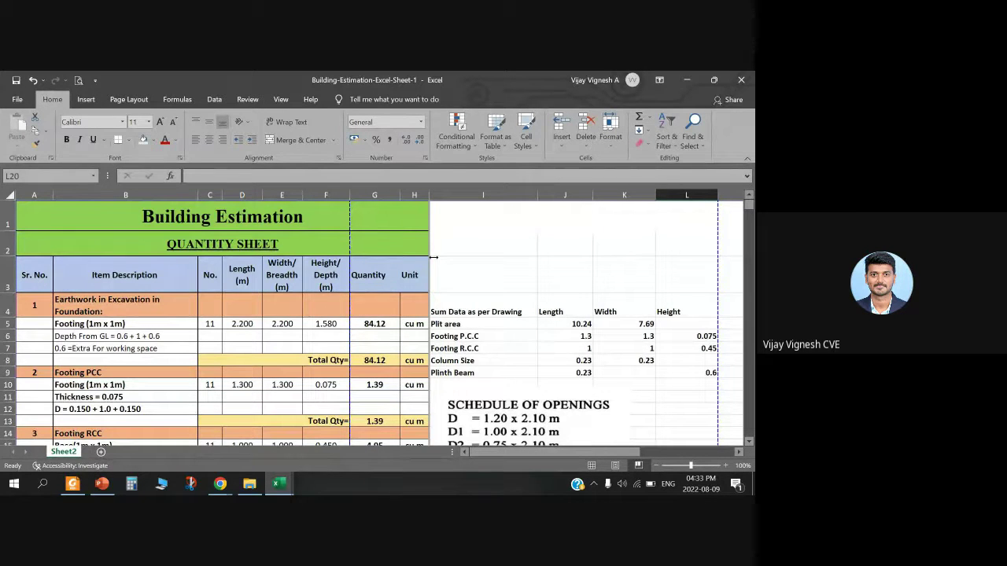
- Move the horizontal page break up to just below row 40
{"action": "scroll", "coordinate": [408, 297], "scroll_direction": "down", "scroll_amount": 1, "text": "ctrl"}
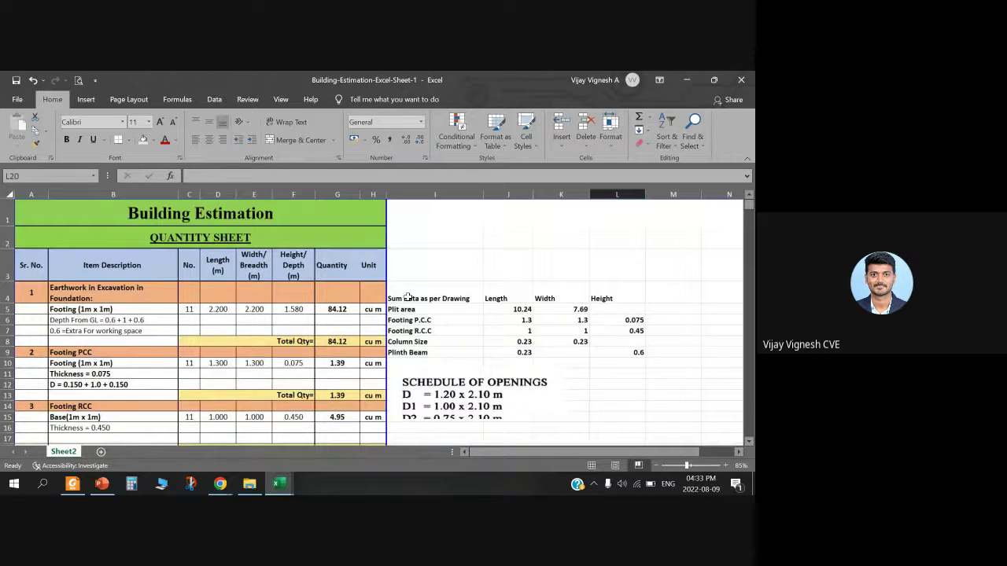
{"action": "scroll", "coordinate": [297, 251], "scroll_direction": "down", "scroll_amount": 14}
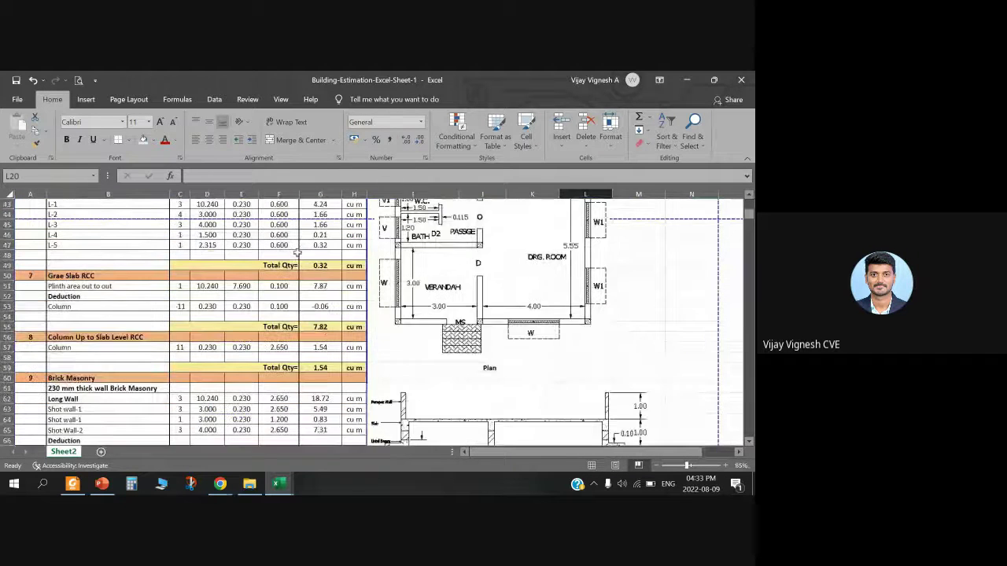
{"action": "scroll", "coordinate": [297, 252], "scroll_direction": "up", "scroll_amount": 4}
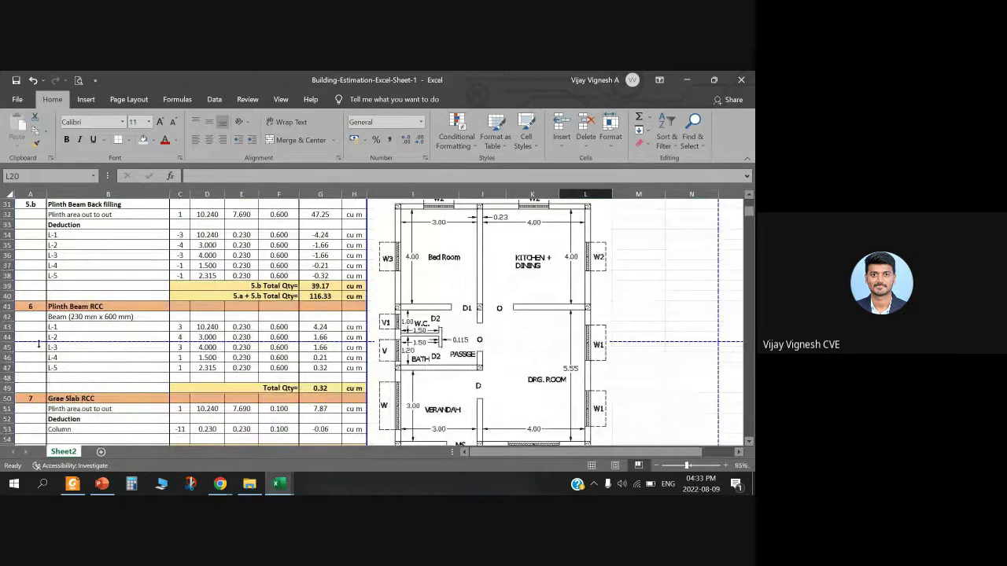
{"action": "left_click_drag", "start_coordinate": [38, 343], "coordinate": [42, 296]}
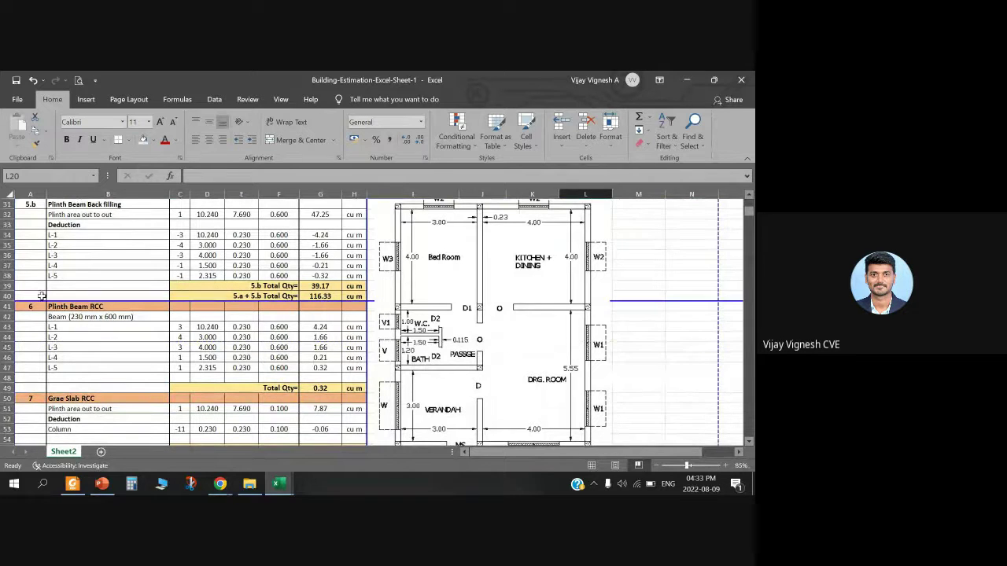
{"action": "scroll", "coordinate": [147, 338], "scroll_direction": "down", "scroll_amount": 3}
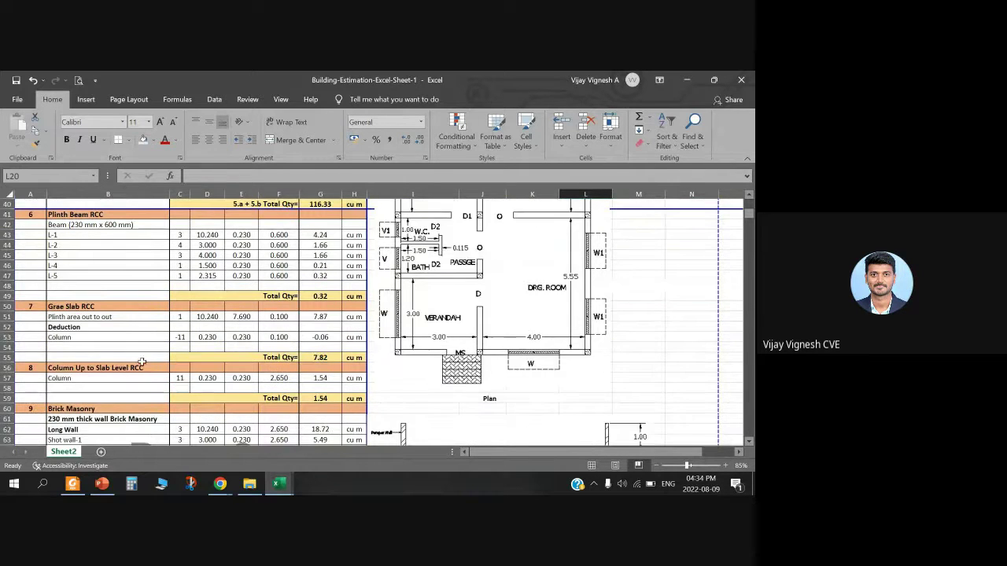
{"action": "scroll", "coordinate": [142, 363], "scroll_direction": "down", "scroll_amount": 5}
{"action": "scroll", "coordinate": [140, 366], "scroll_direction": "down", "scroll_amount": 9}
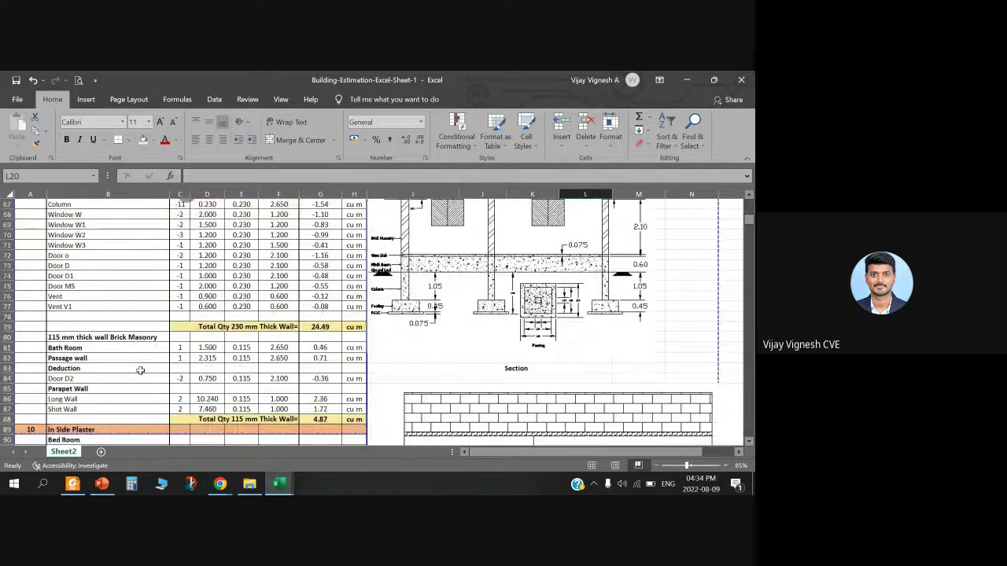
{"action": "scroll", "coordinate": [138, 371], "scroll_direction": "down", "scroll_amount": 5}
{"action": "scroll", "coordinate": [138, 371], "scroll_direction": "up", "scroll_amount": 5}
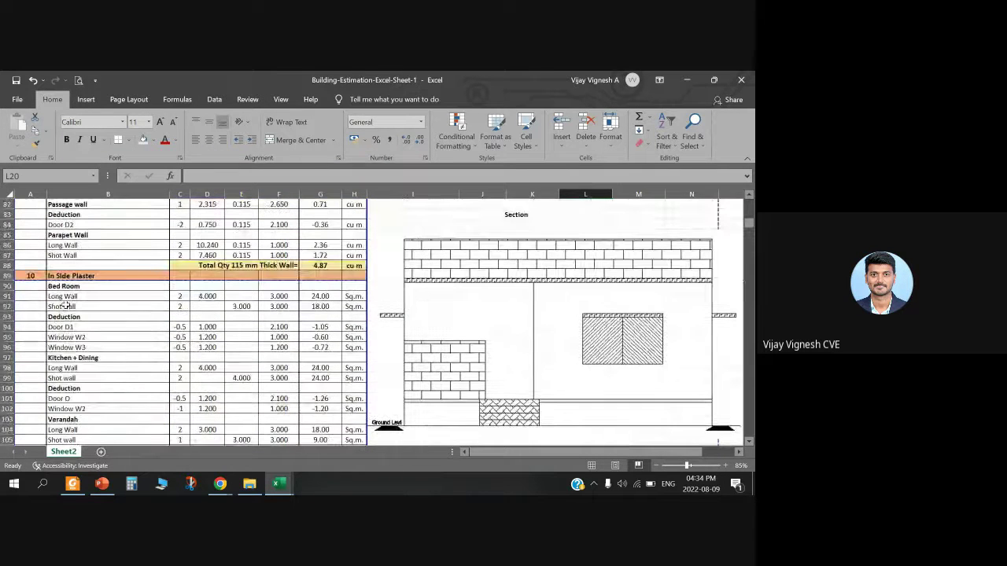
{"action": "left_click_drag", "start_coordinate": [32, 280], "coordinate": [31, 280]}
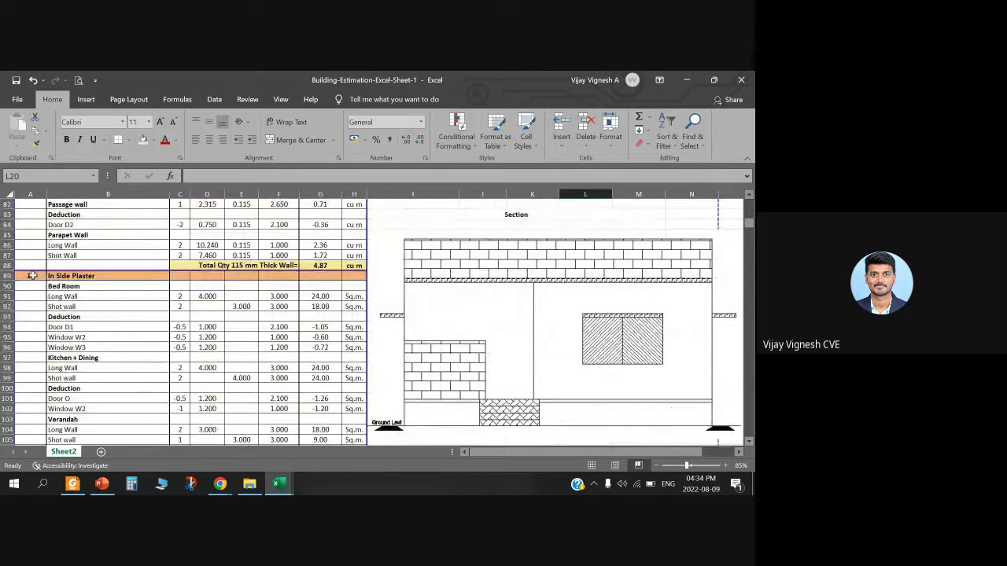
{"action": "scroll", "coordinate": [334, 317], "scroll_direction": "up", "scroll_amount": 2}
{"action": "scroll", "coordinate": [334, 317], "scroll_direction": "up", "scroll_amount": 20}
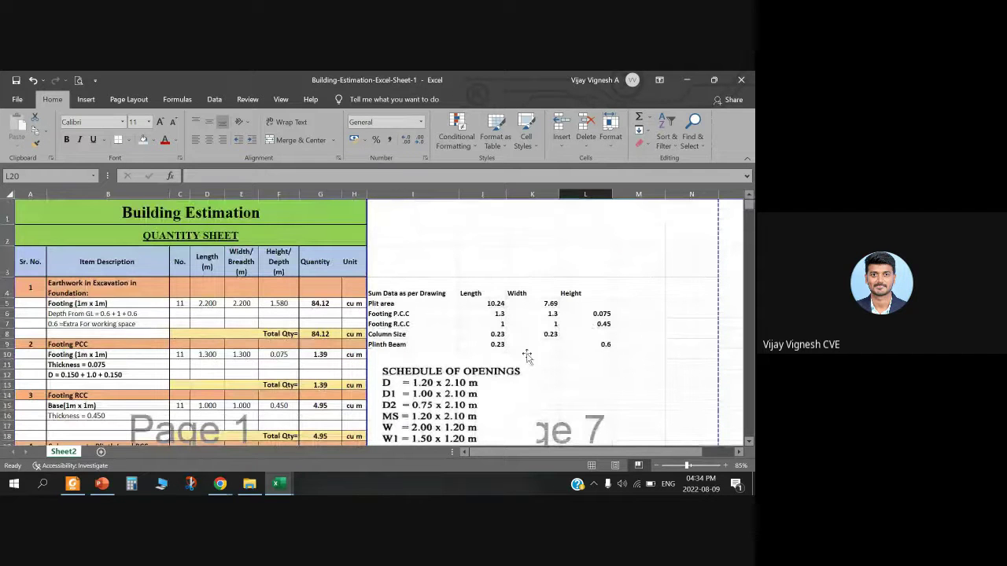
- Drag the vertical page break so the first page extends out to column N
{"action": "left_click_drag", "start_coordinate": [361, 241], "coordinate": [299, 287]}
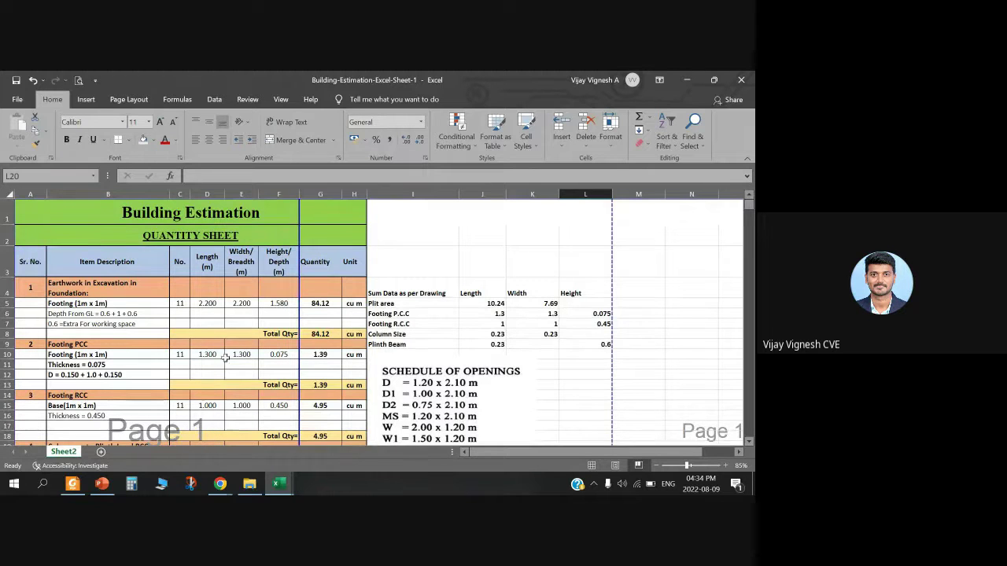
{"action": "left_click_drag", "start_coordinate": [293, 262], "coordinate": [367, 253]}
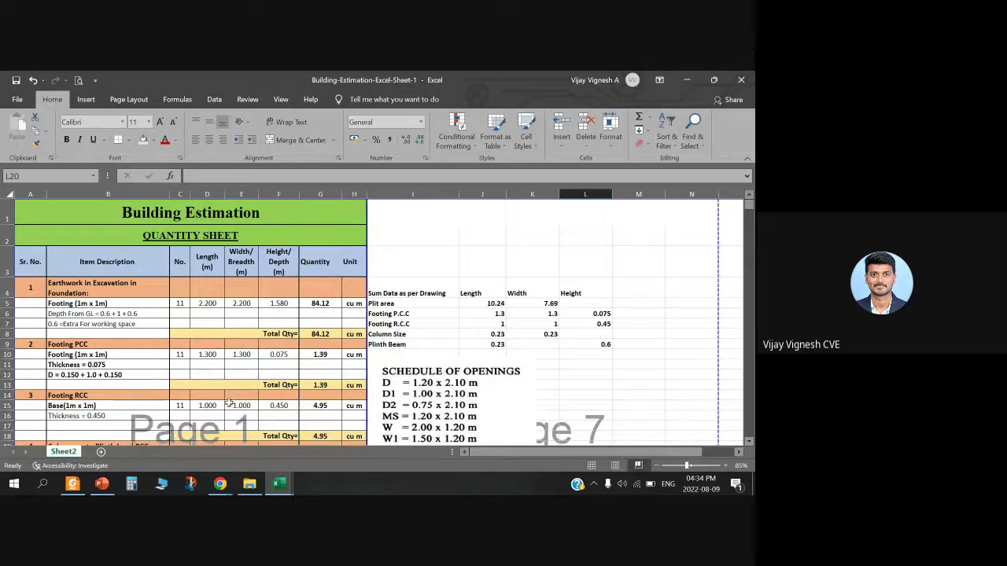
{"action": "scroll", "coordinate": [232, 427], "scroll_direction": "down", "scroll_amount": 1}
{"action": "scroll", "coordinate": [232, 427], "scroll_direction": "down", "scroll_amount": 1}
{"action": "scroll", "coordinate": [344, 259], "scroll_direction": "up", "scroll_amount": 2}
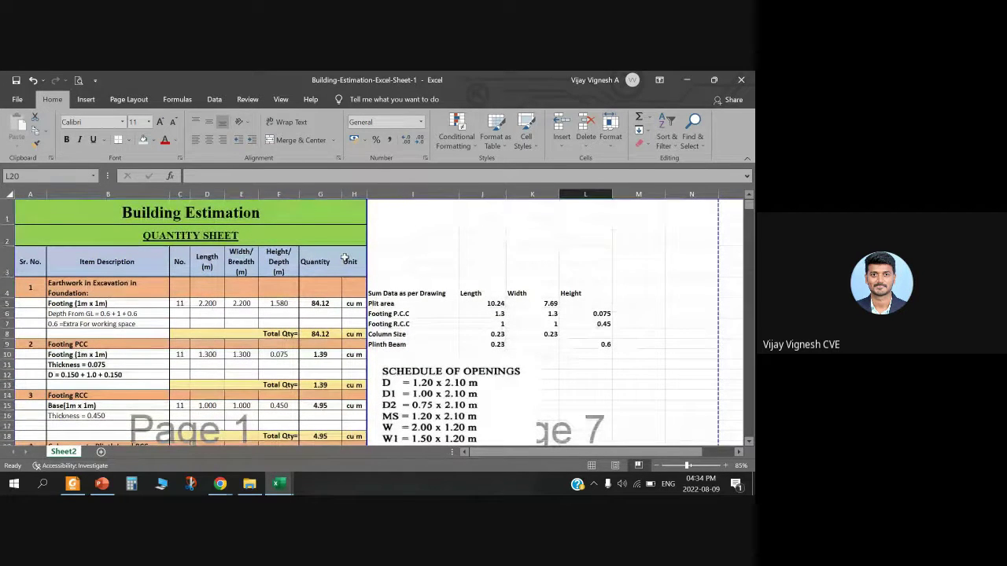
{"action": "scroll", "coordinate": [556, 327], "scroll_direction": "down", "scroll_amount": 3}
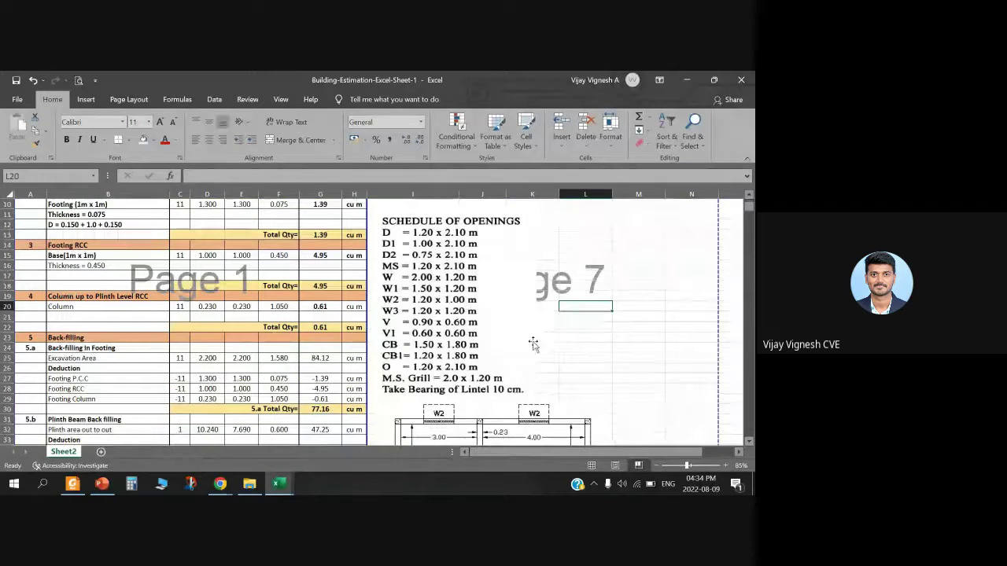
- Nudge the Schedule of Openings picture right and down, then deselect it
{"action": "left_click_drag", "start_coordinate": [532, 344], "coordinate": [568, 330]}
{"action": "scroll", "coordinate": [387, 389], "scroll_direction": "up", "scroll_amount": 3}
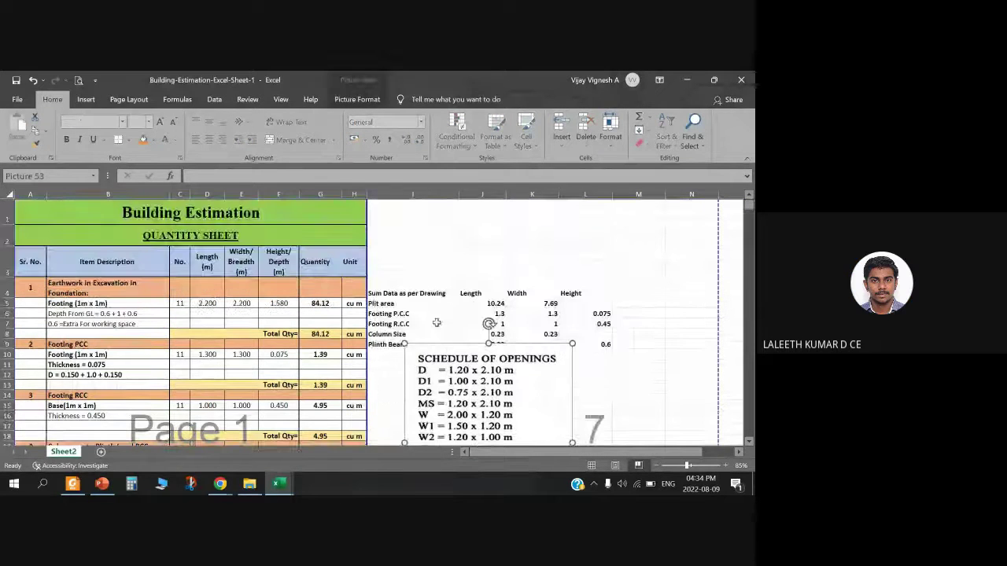
{"action": "left_click_drag", "start_coordinate": [406, 346], "coordinate": [413, 353]}
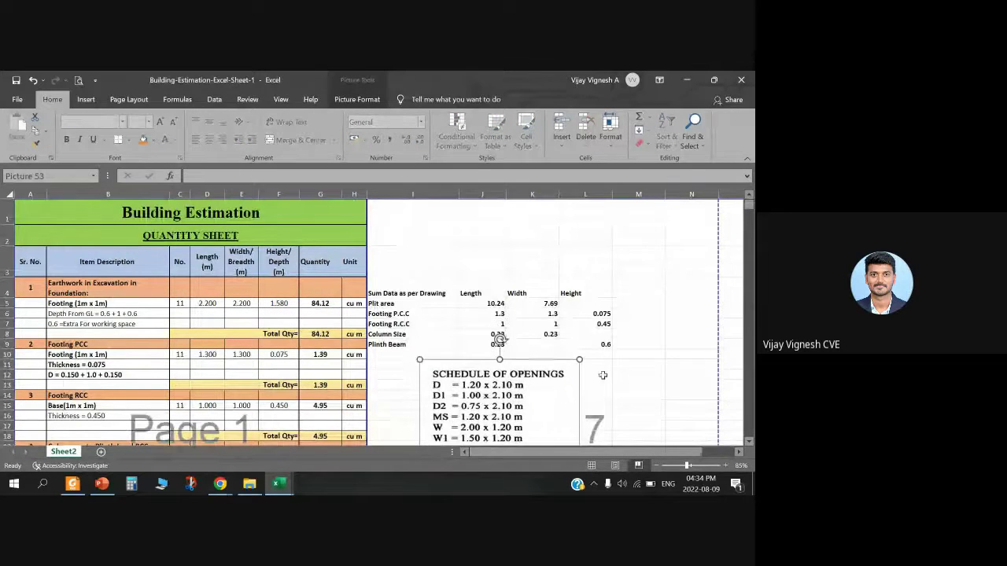
{"action": "left_click", "coordinate": [577, 304]}
{"action": "scroll", "coordinate": [370, 322], "scroll_direction": "down", "scroll_amount": 1}
{"action": "left_click", "coordinate": [18, 100]}
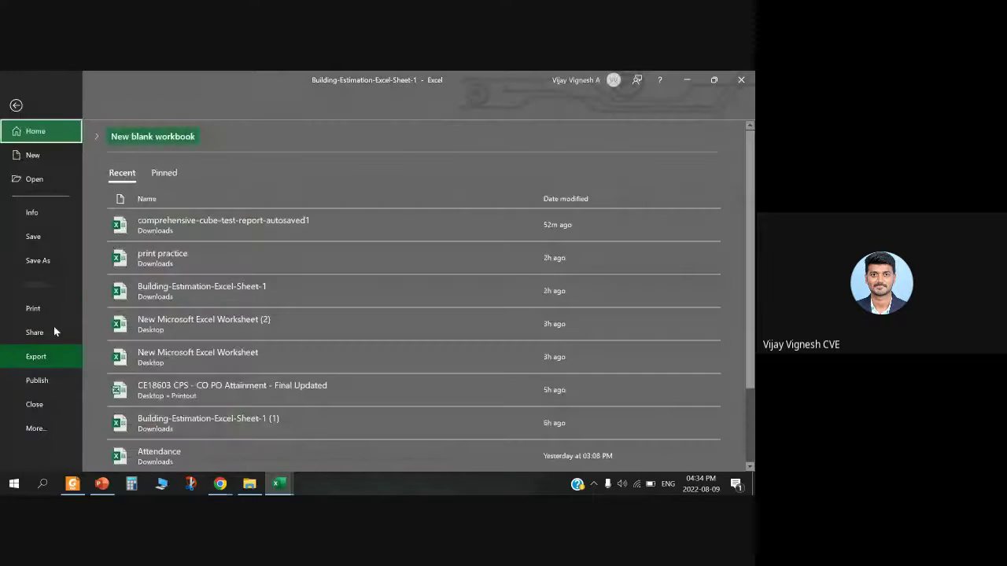
- Open the print preview and step through pages 1 to 3 and back
{"action": "left_click", "coordinate": [45, 309]}
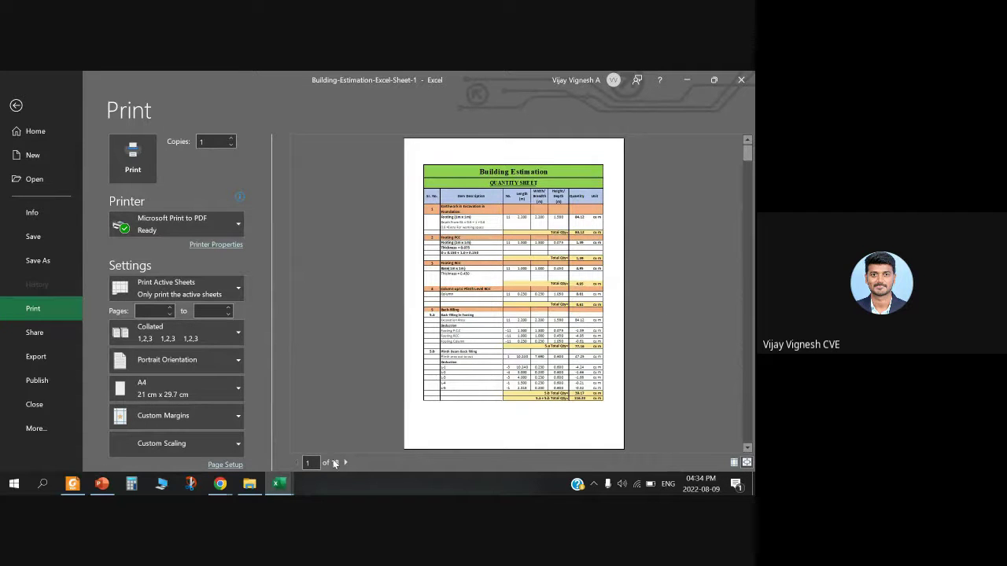
{"action": "left_click", "coordinate": [344, 463]}
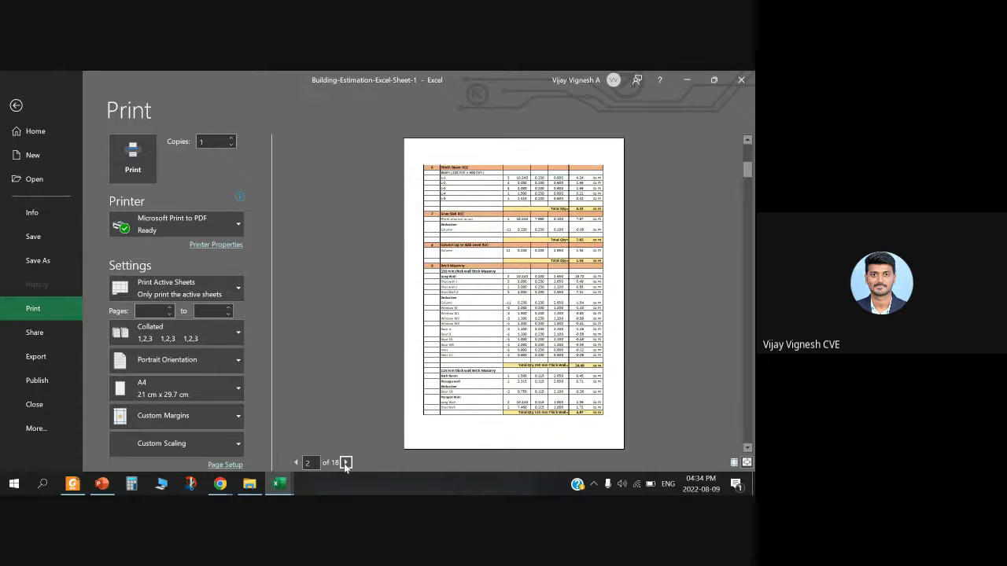
{"action": "left_click", "coordinate": [345, 462]}
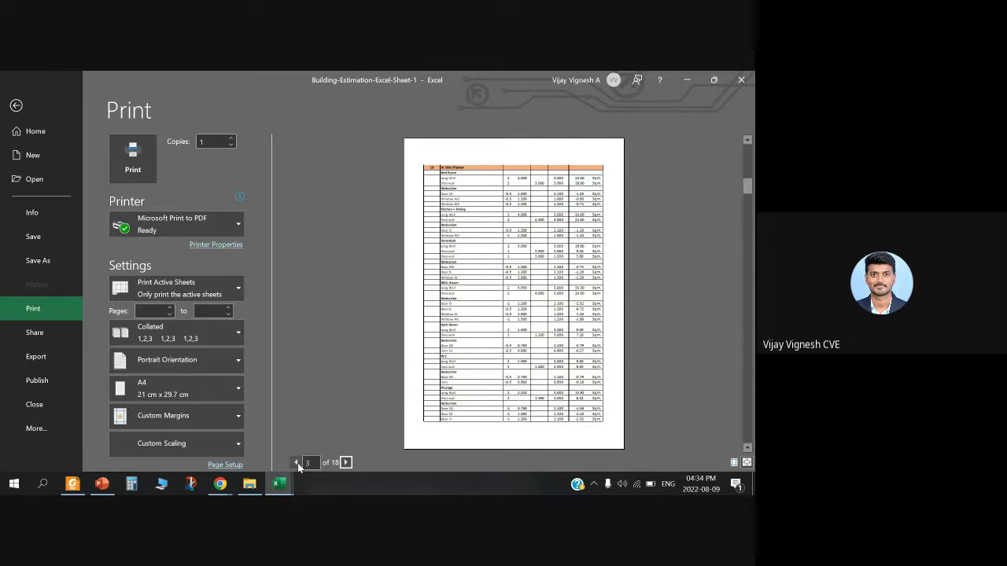
{"action": "left_click", "coordinate": [297, 462]}
{"action": "left_click", "coordinate": [297, 463]}
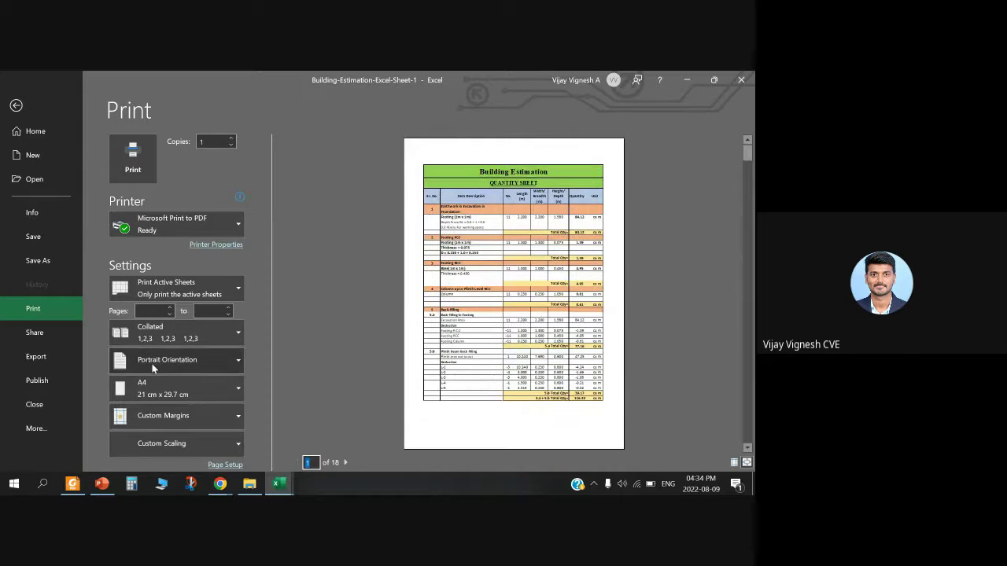
- Check the scaling choices, keep Custom Scaling at 90%, and open Page Setup
{"action": "left_click", "coordinate": [158, 442]}
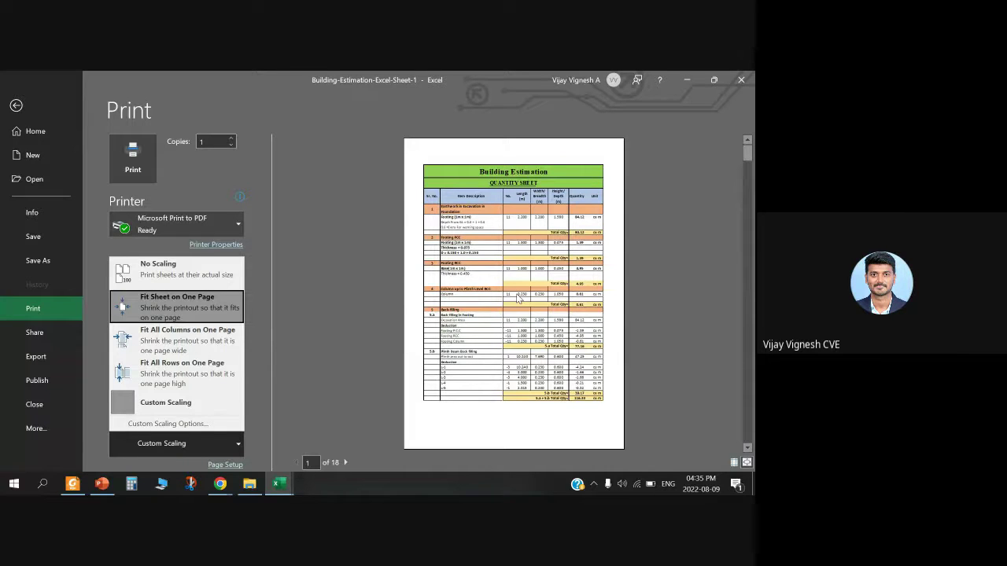
{"action": "left_click", "coordinate": [163, 406]}
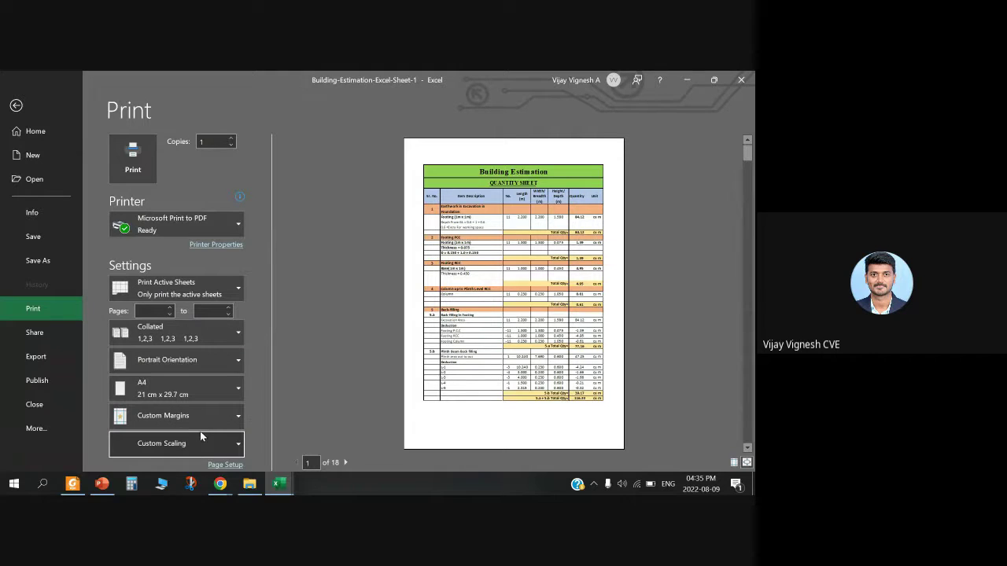
{"action": "left_click", "coordinate": [223, 465]}
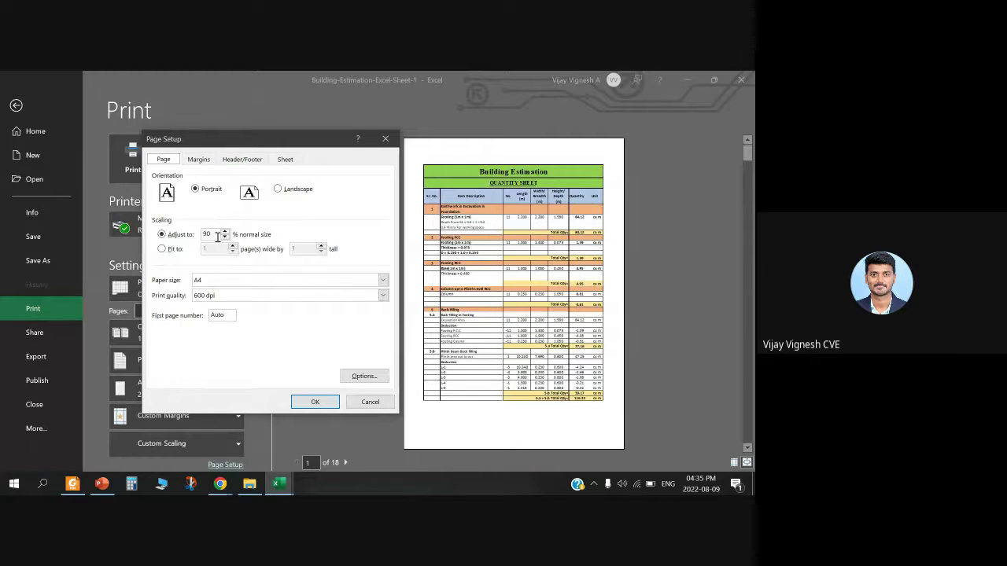
- Set the Page Setup scaling to 80% and apply it
{"action": "left_click", "coordinate": [226, 231]}
{"action": "left_click", "coordinate": [225, 231]}
{"action": "left_click", "coordinate": [227, 238]}
{"action": "left_click", "coordinate": [298, 402]}
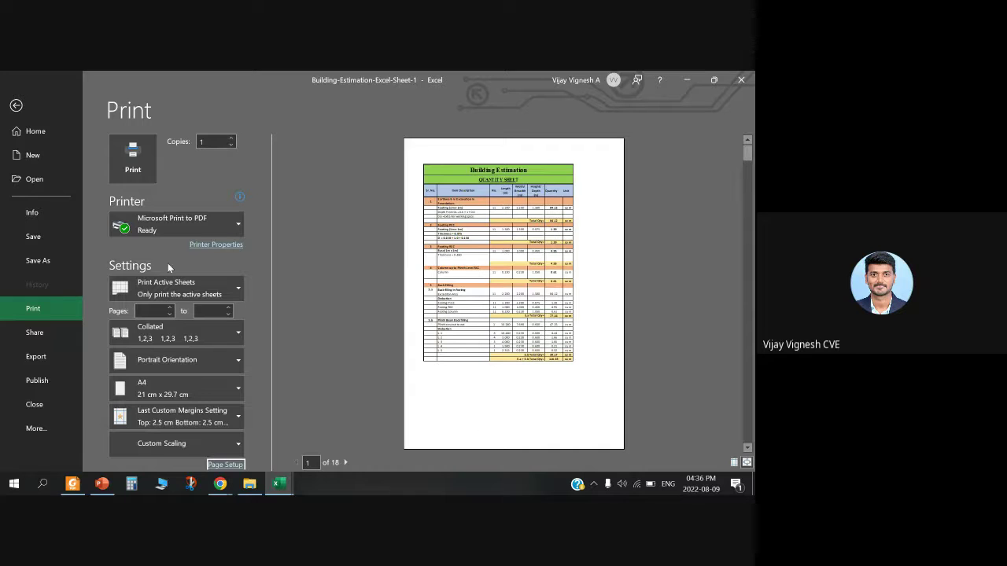
- Apply another scaling choice, then raise the Adjust to scaling from 65% to 70%
{"action": "left_click", "coordinate": [189, 443]}
{"action": "left_click", "coordinate": [169, 420]}
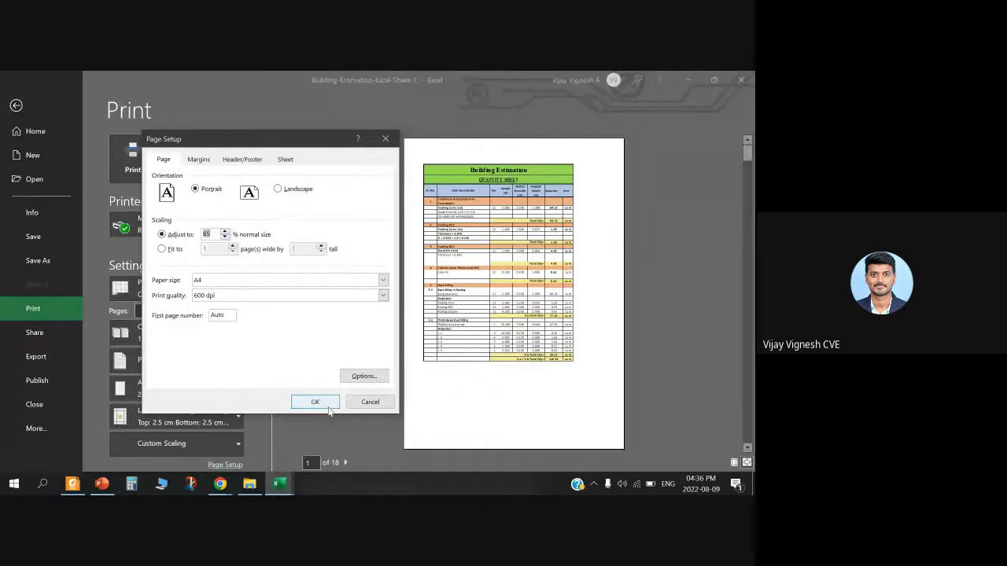
{"action": "left_click", "coordinate": [327, 408]}
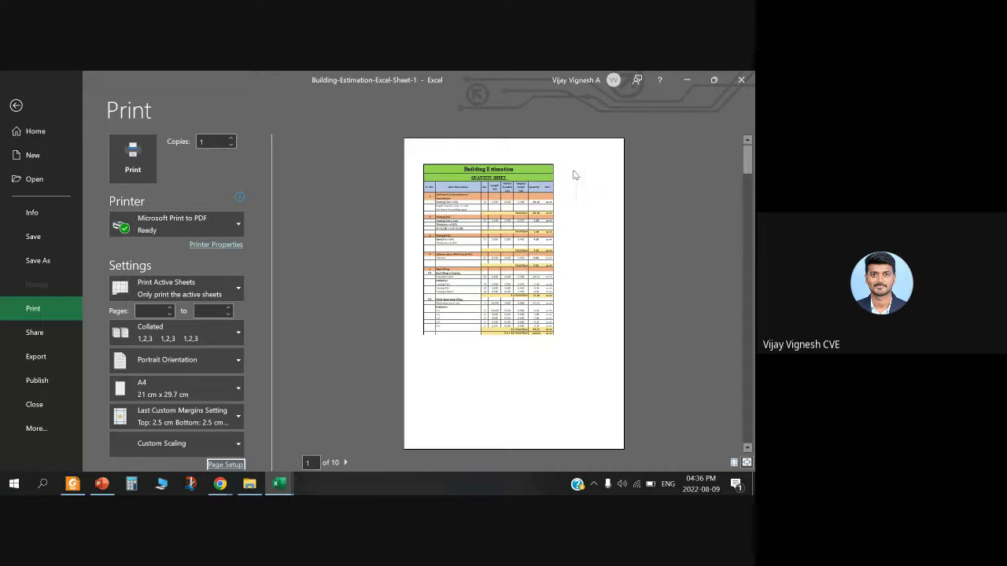
{"action": "left_click", "coordinate": [225, 464]}
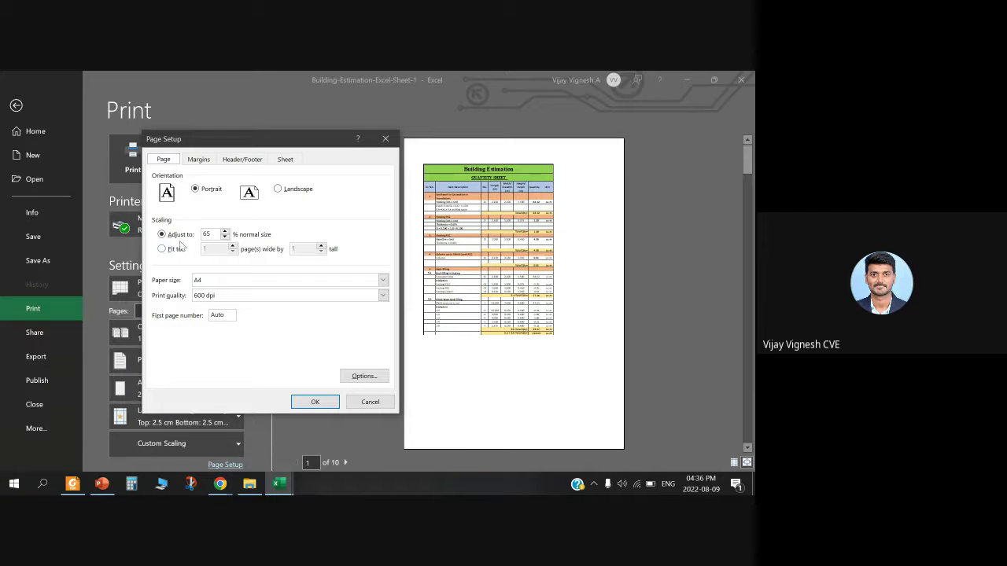
{"action": "left_click", "coordinate": [226, 233]}
{"action": "left_click", "coordinate": [315, 403]}
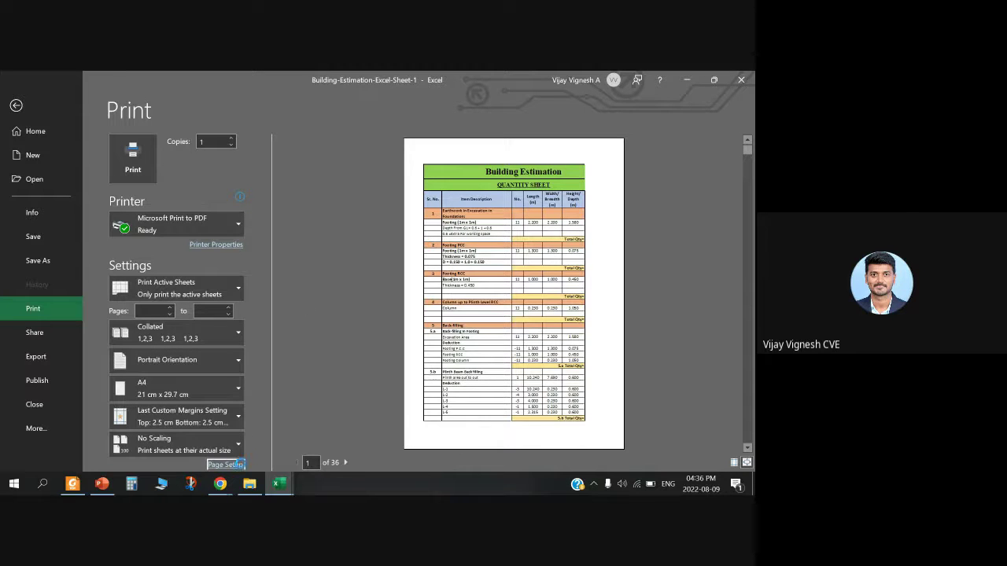
- Reduce the right margin from 1.9 to 0.4 in Page Setup's Margins settings
{"action": "left_click", "coordinate": [228, 466]}
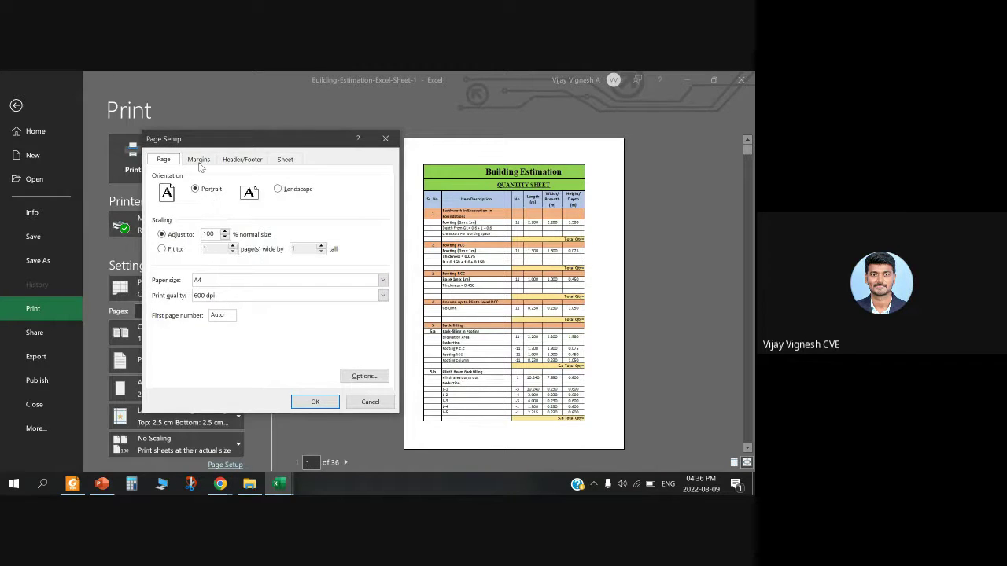
{"action": "left_click", "coordinate": [199, 160]}
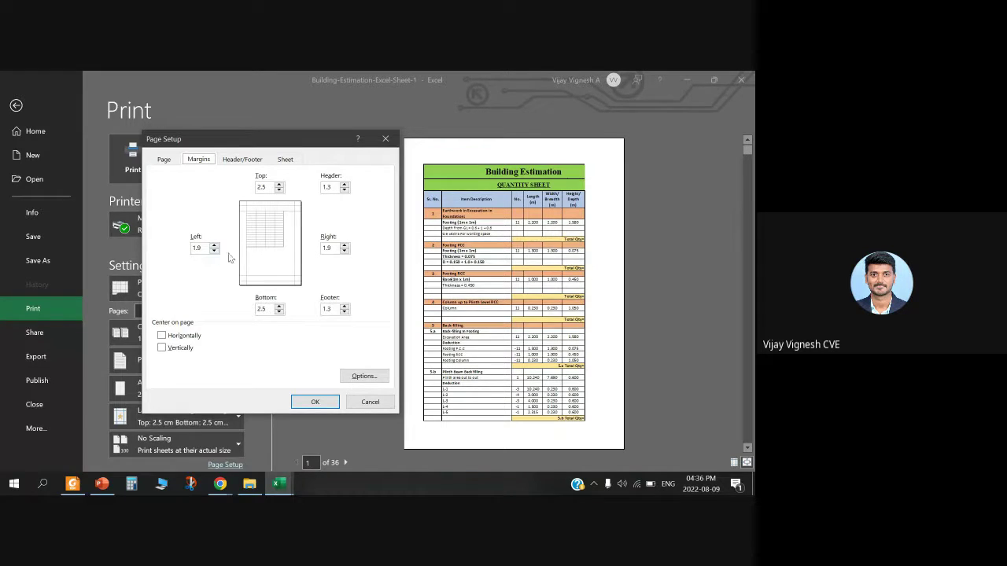
{"action": "left_click", "coordinate": [344, 252]}
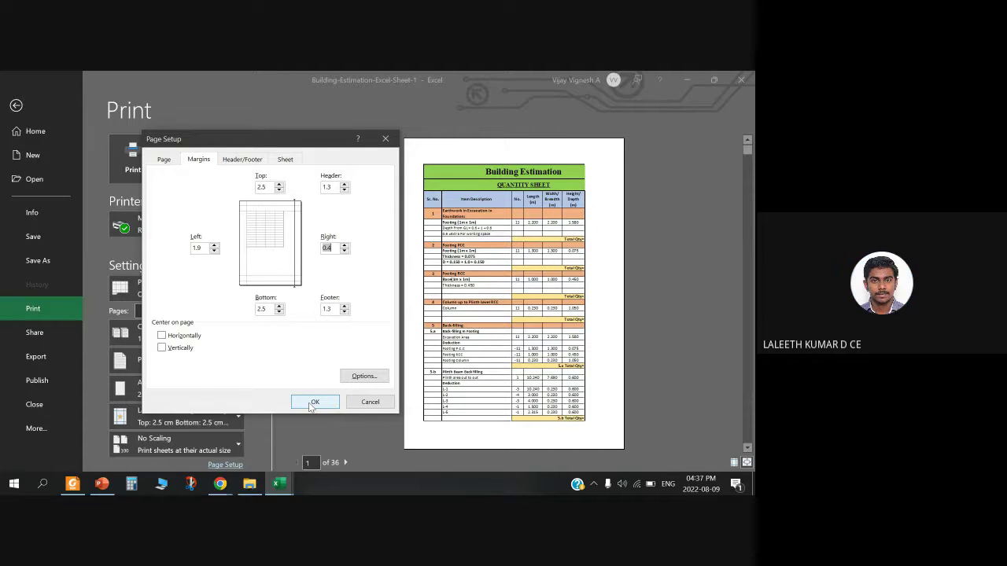
{"action": "left_click", "coordinate": [312, 402]}
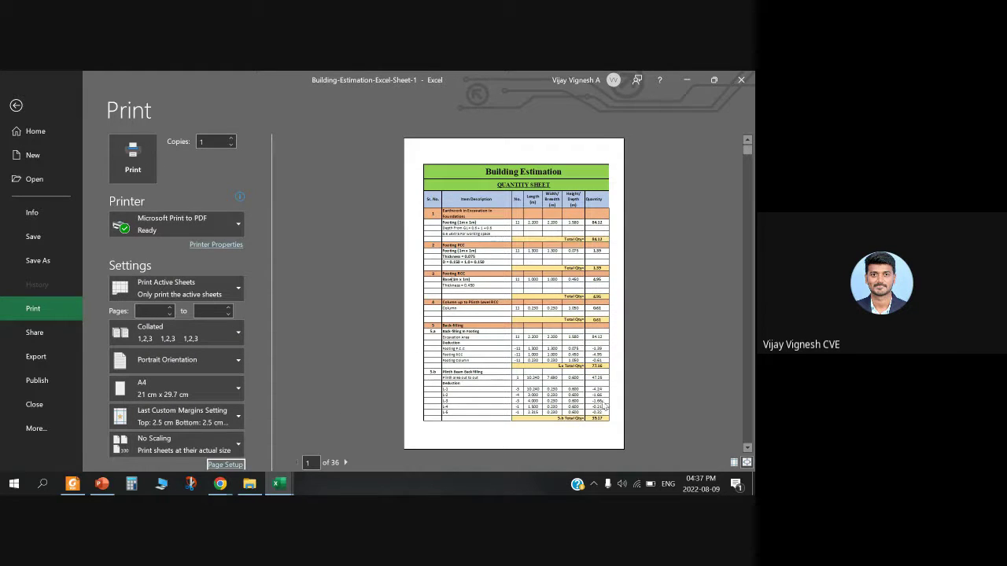
- Back on the sheet, widen columns E and F so their headings such as Height/Depth fit
{"action": "left_click", "coordinate": [16, 116]}
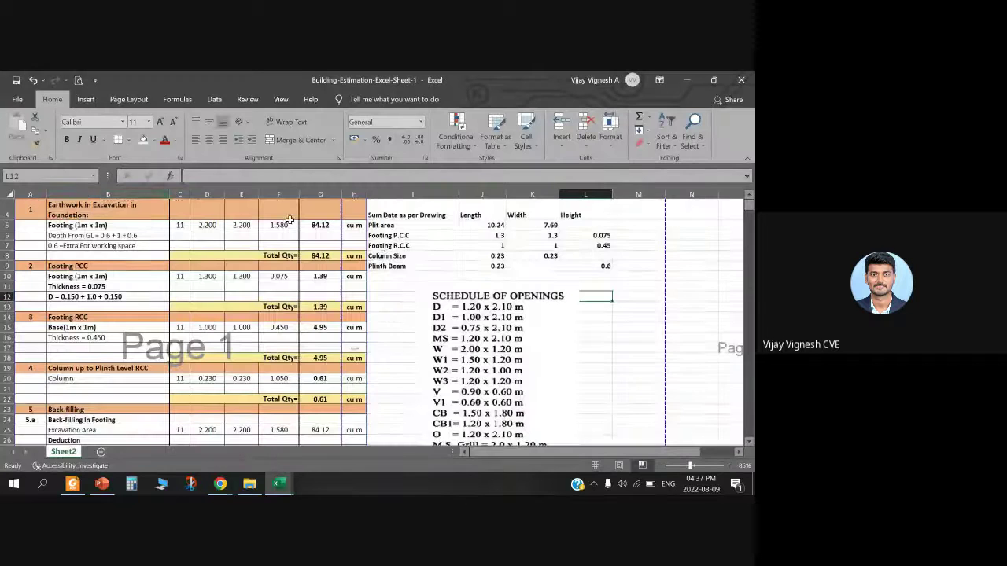
{"action": "scroll", "coordinate": [290, 220], "scroll_direction": "up", "scroll_amount": 1}
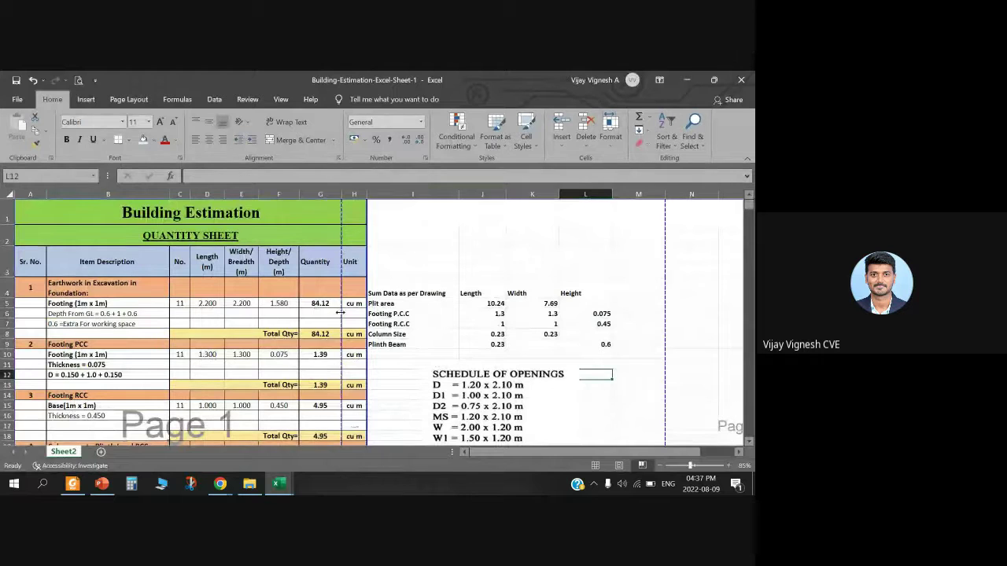
{"action": "left_click_drag", "start_coordinate": [278, 194], "coordinate": [219, 194]}
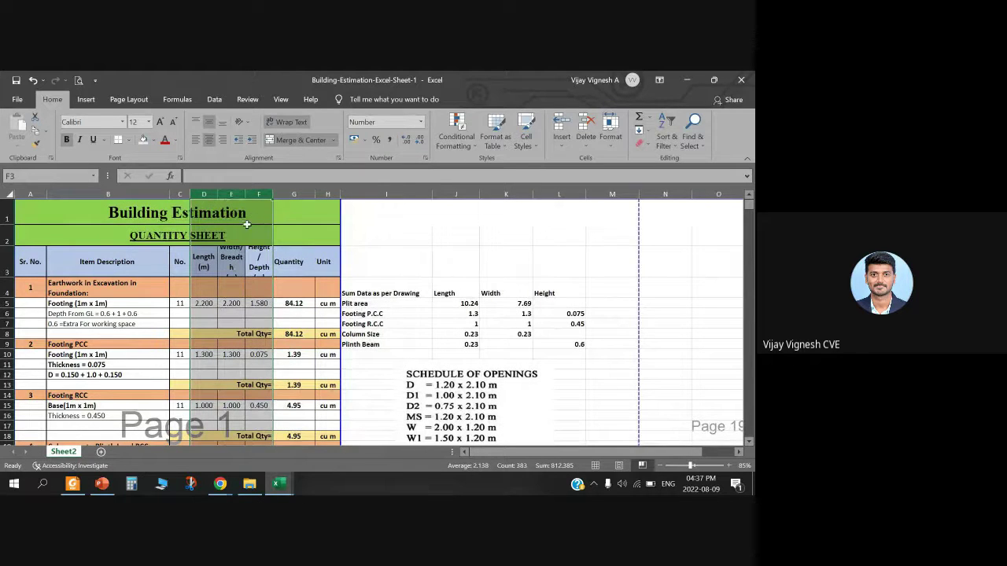
{"action": "left_click", "coordinate": [237, 241]}
{"action": "left_click_drag", "start_coordinate": [244, 194], "coordinate": [289, 194]}
{"action": "left_click", "coordinate": [275, 252]}
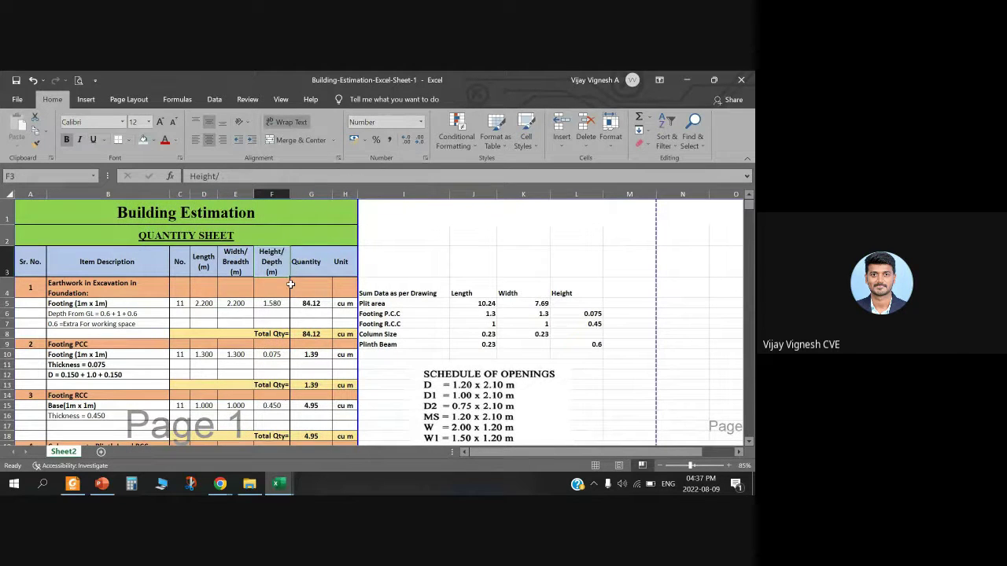
{"action": "left_click_drag", "start_coordinate": [204, 194], "coordinate": [271, 194]}
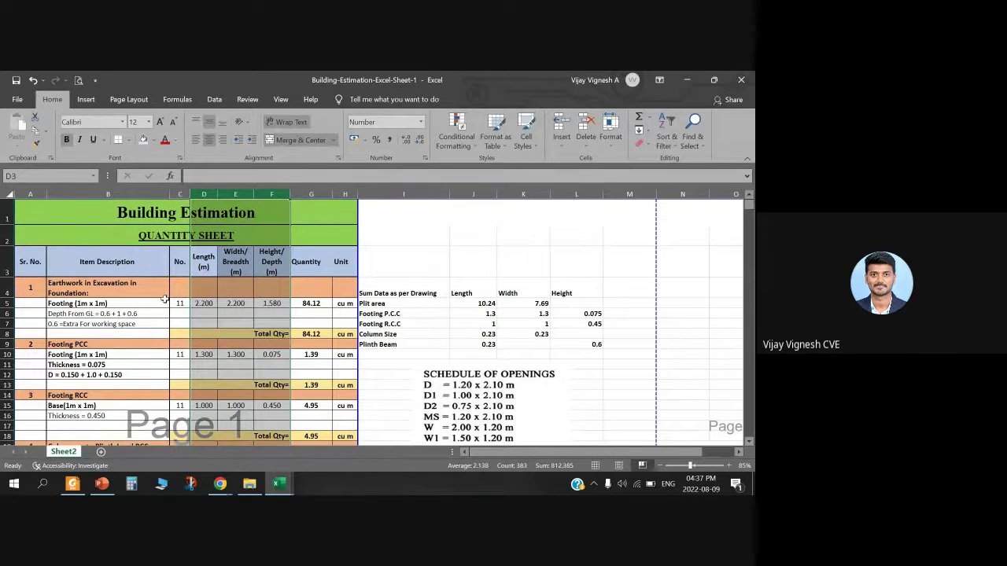
{"action": "left_click", "coordinate": [516, 325]}
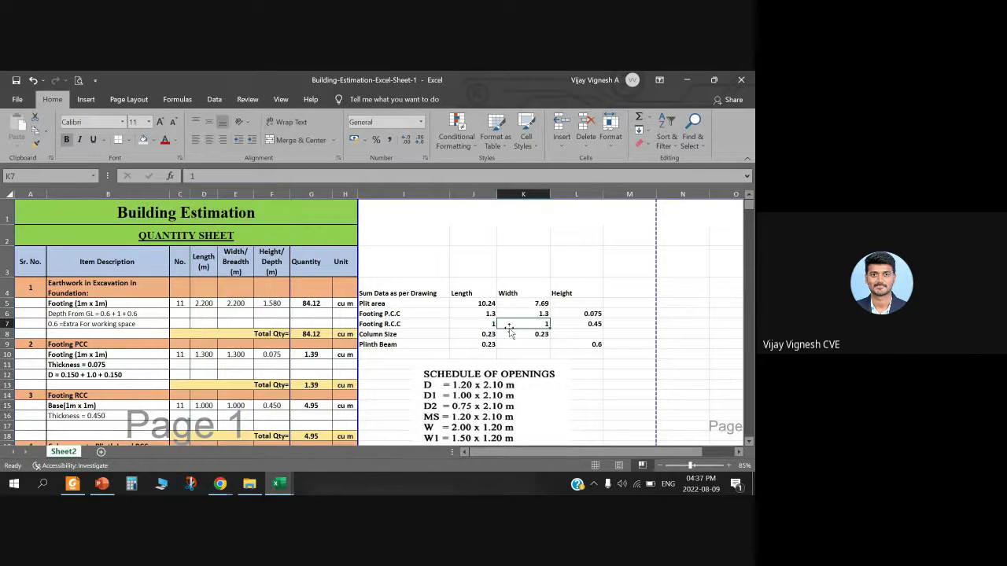
- Check the print preview, then narrow the Item Description column B
{"action": "left_click", "coordinate": [14, 100]}
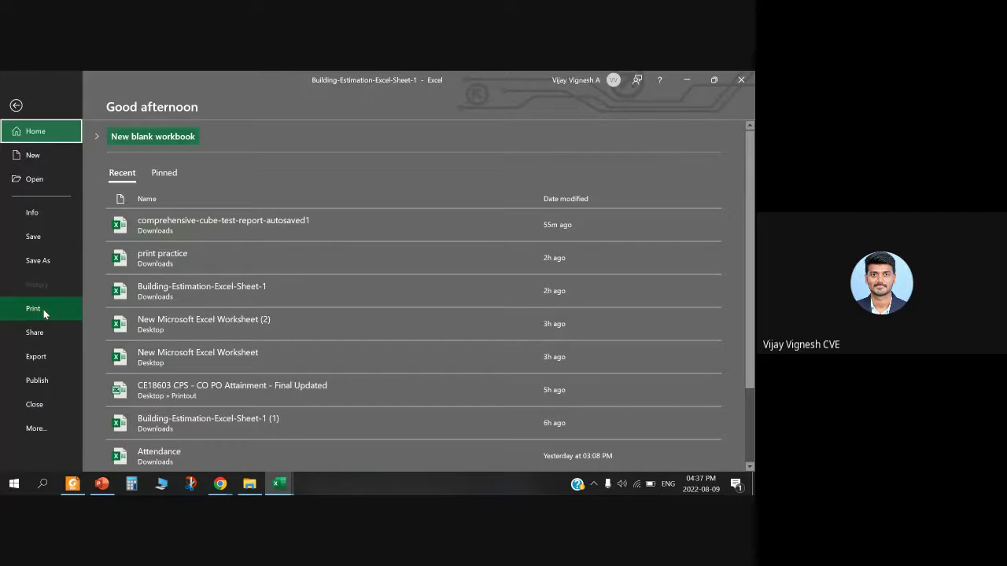
{"action": "left_click", "coordinate": [45, 307]}
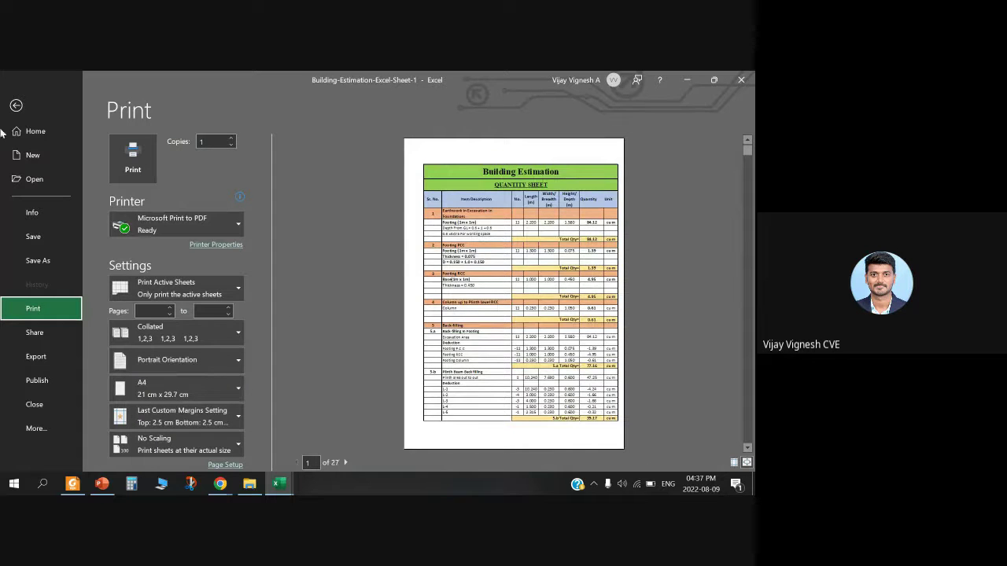
{"action": "left_click", "coordinate": [16, 105]}
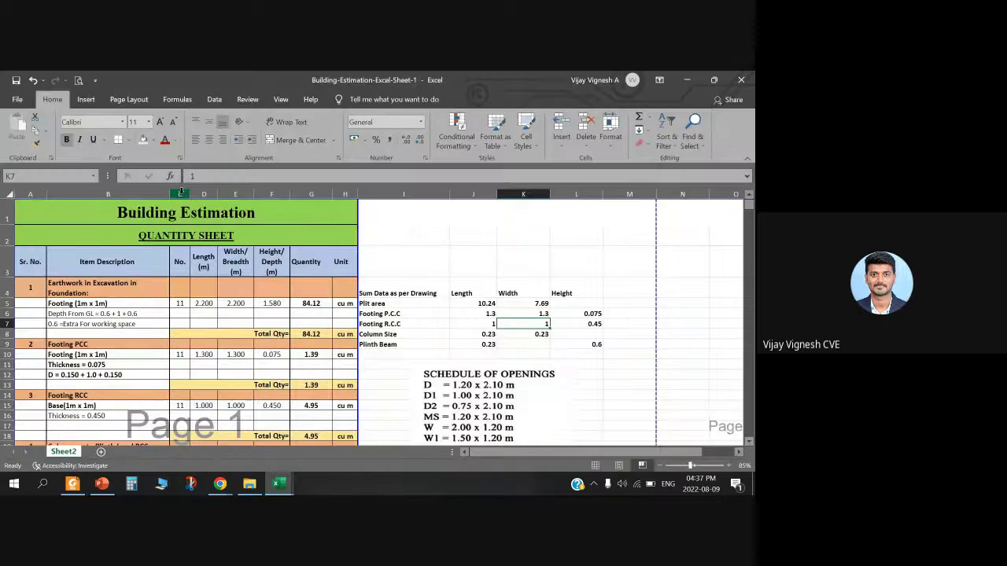
{"action": "left_click_drag", "start_coordinate": [180, 194], "coordinate": [51, 299]}
{"action": "left_click", "coordinate": [50, 298]}
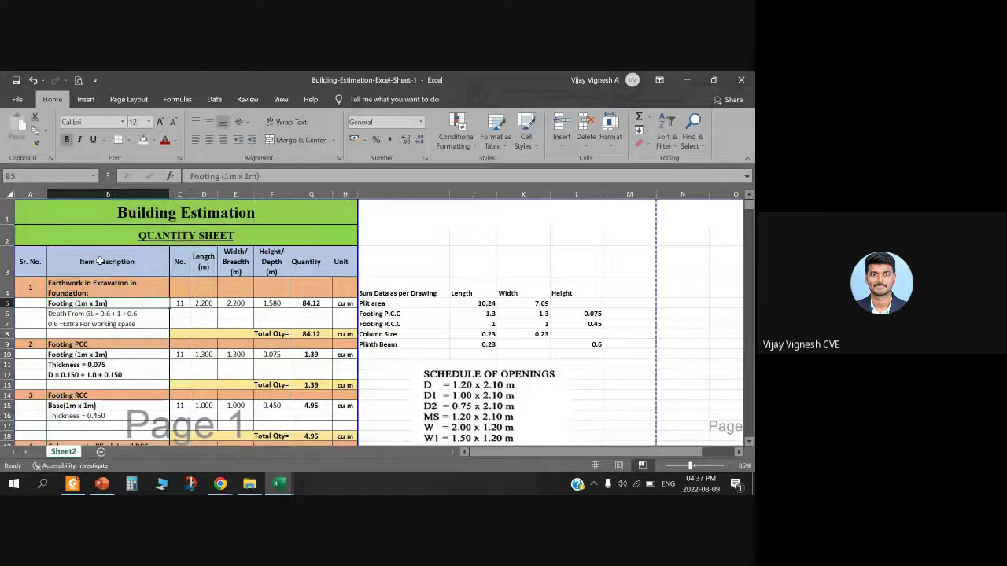
{"action": "left_click", "coordinate": [86, 264]}
{"action": "left_click_drag", "start_coordinate": [169, 194], "coordinate": [160, 194]}
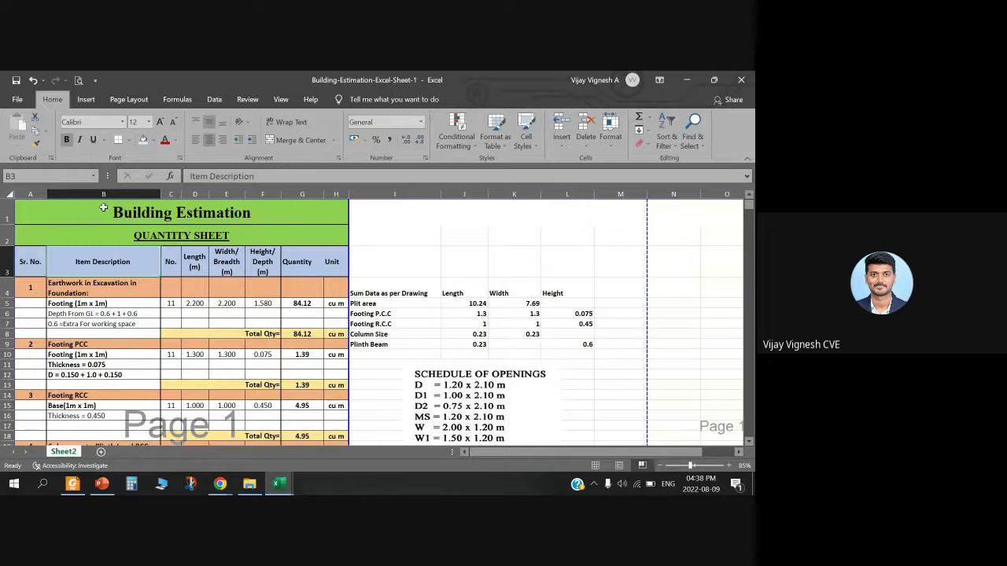
- Check the table reaches the Quantity (G3) and Unit (H3) headers, then reopen the print preview
{"action": "left_click_drag", "start_coordinate": [74, 220], "coordinate": [288, 410]}
{"action": "scroll", "coordinate": [288, 409], "scroll_direction": "up", "scroll_amount": 10}
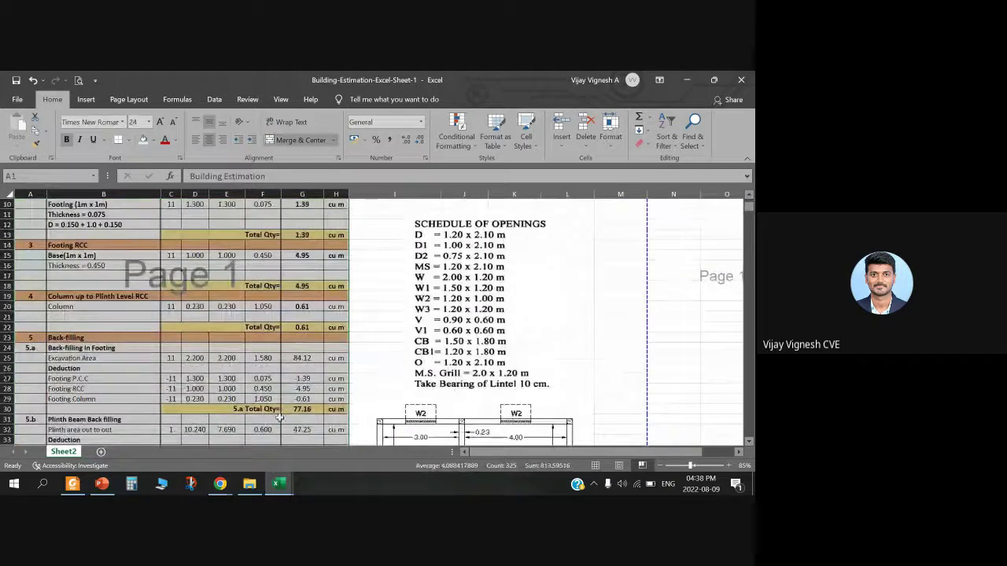
{"action": "left_click", "coordinate": [300, 268]}
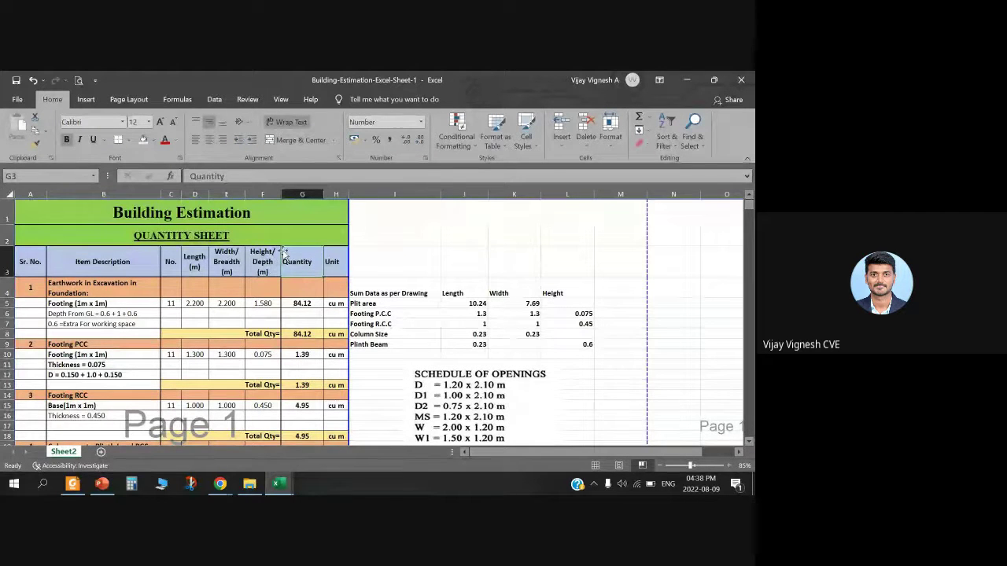
{"action": "left_click", "coordinate": [334, 263]}
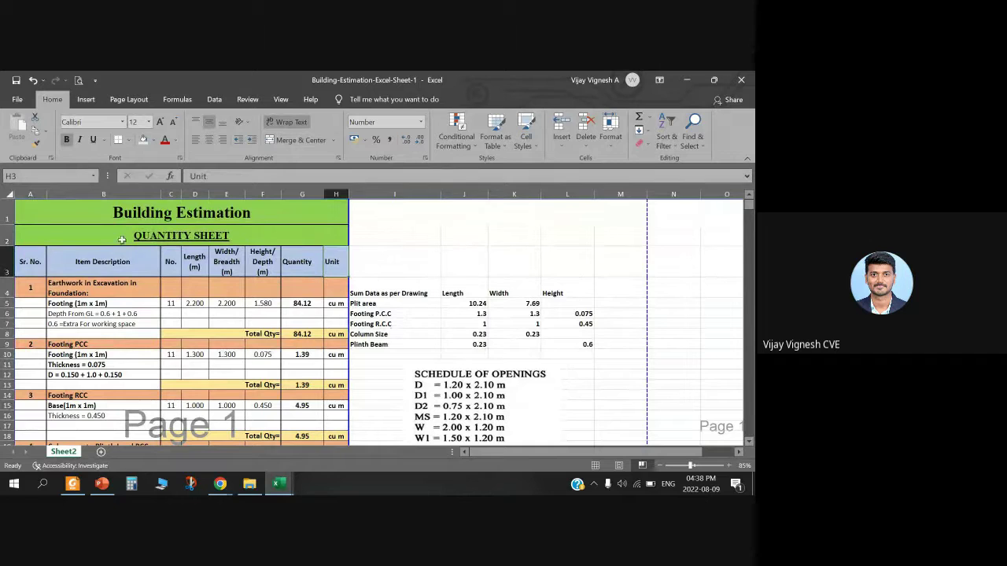
{"action": "left_click", "coordinate": [16, 100]}
{"action": "left_click", "coordinate": [44, 310]}
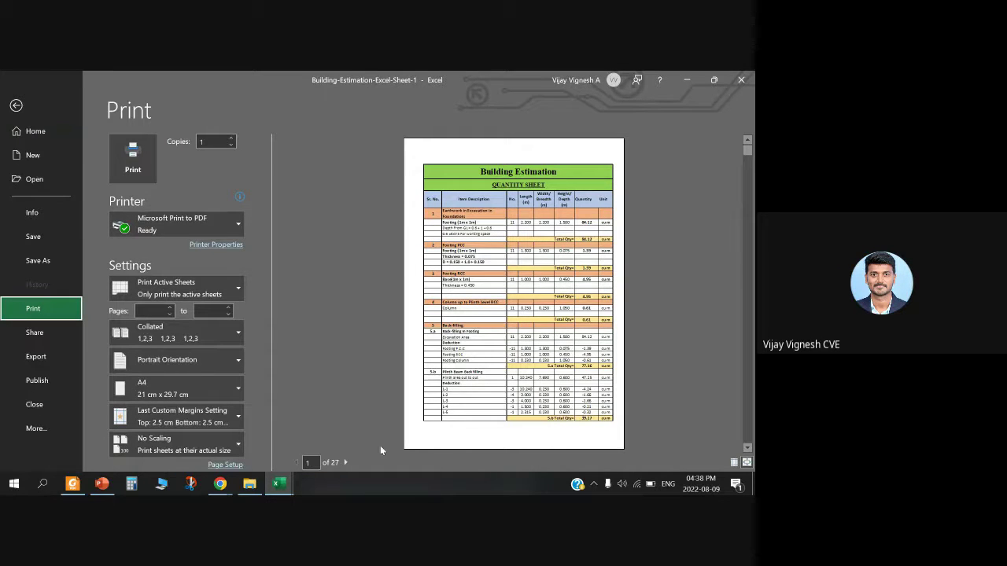
- Page through the print preview to page 8
{"action": "left_click", "coordinate": [346, 462]}
{"action": "left_click", "coordinate": [346, 464]}
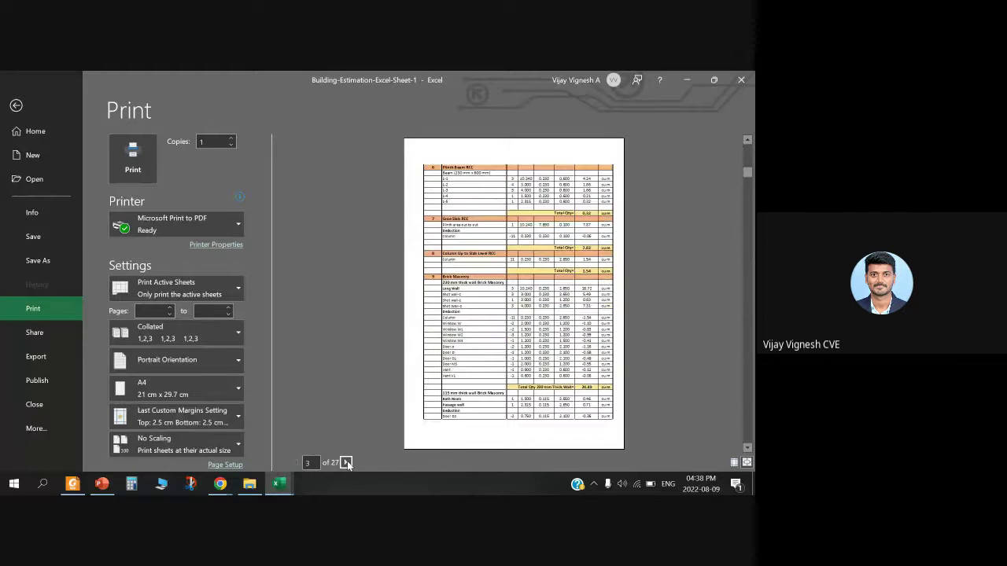
{"action": "left_click", "coordinate": [346, 463]}
{"action": "left_click", "coordinate": [346, 463]}
{"action": "left_click", "coordinate": [346, 463]}
{"action": "left_click", "coordinate": [346, 463]}
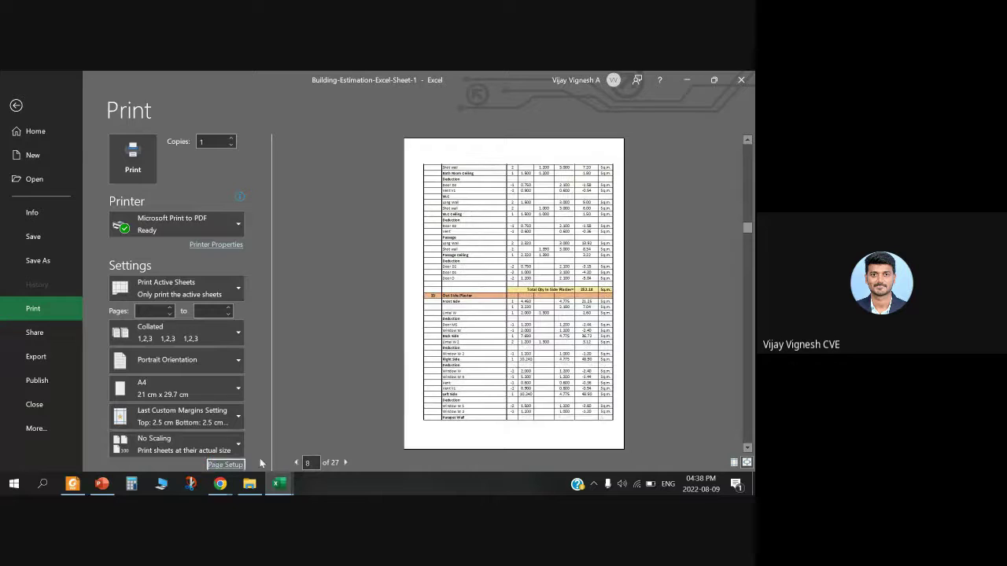
- Centre the table both horizontally and vertically on the page via Page Setup margins
{"action": "left_click", "coordinate": [226, 464]}
{"action": "left_click", "coordinate": [199, 160]}
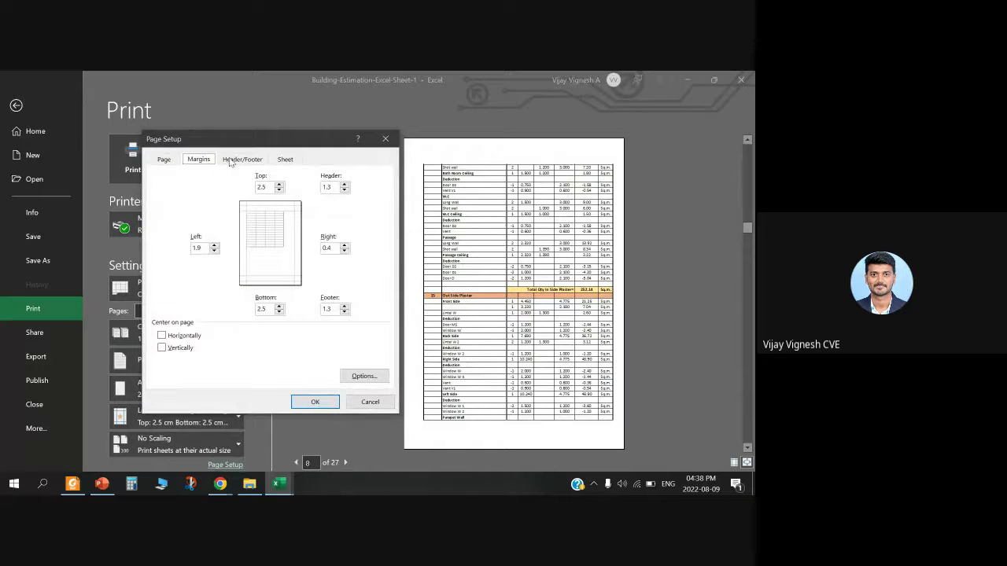
{"action": "left_click", "coordinate": [170, 336]}
{"action": "left_click", "coordinate": [170, 348]}
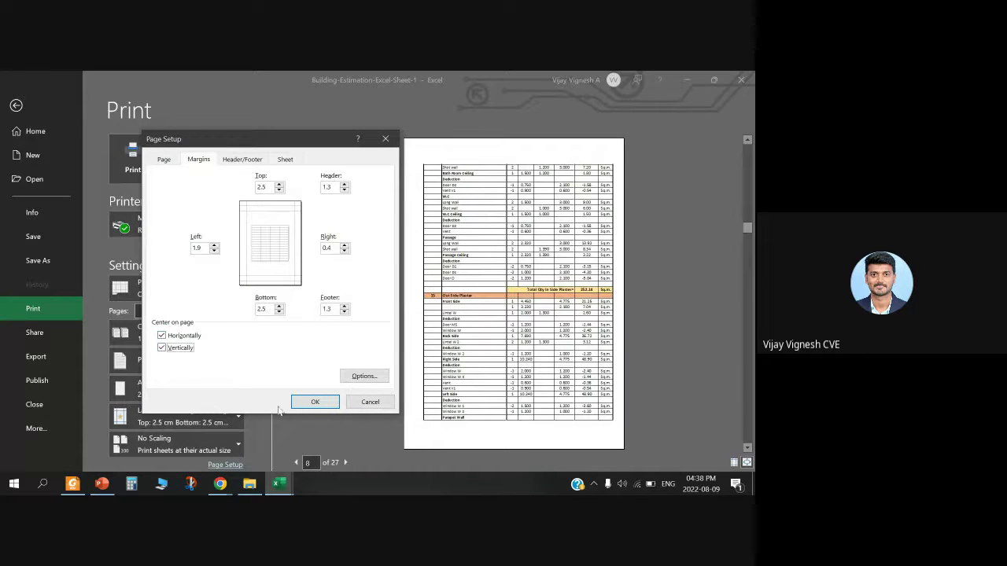
{"action": "left_click", "coordinate": [181, 337]}
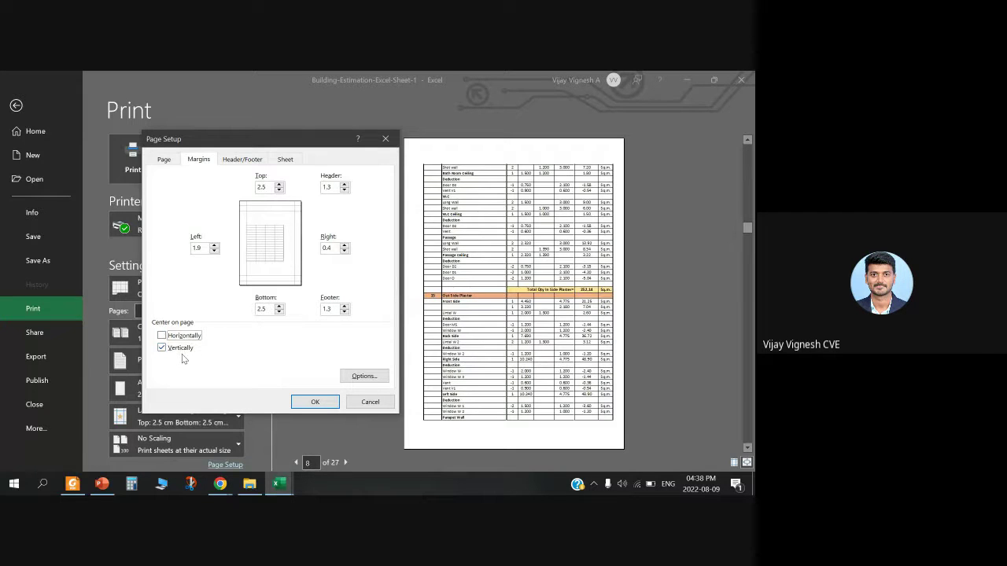
{"action": "left_click", "coordinate": [181, 348]}
{"action": "left_click", "coordinate": [186, 337]}
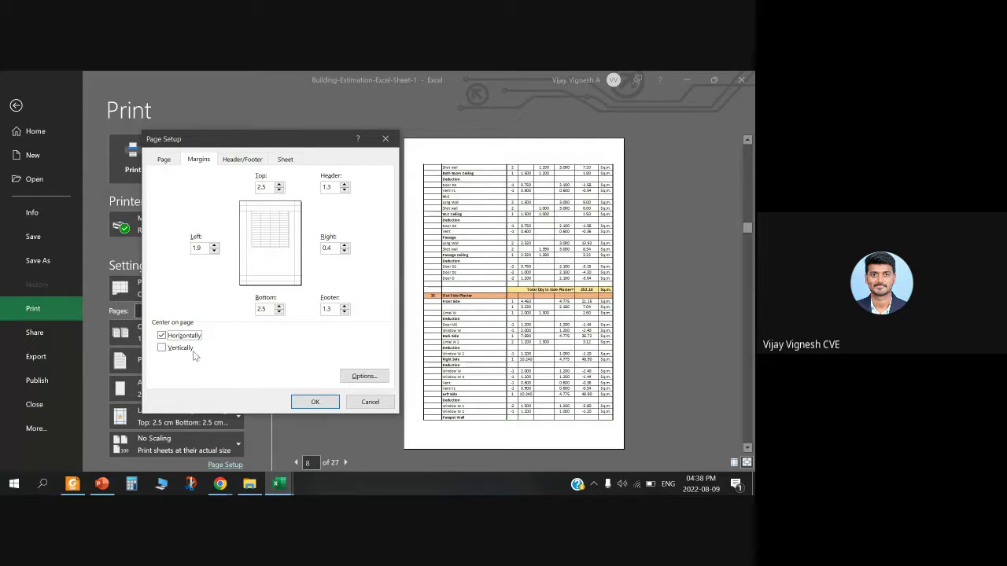
{"action": "left_click", "coordinate": [180, 349]}
{"action": "left_click", "coordinate": [314, 402]}
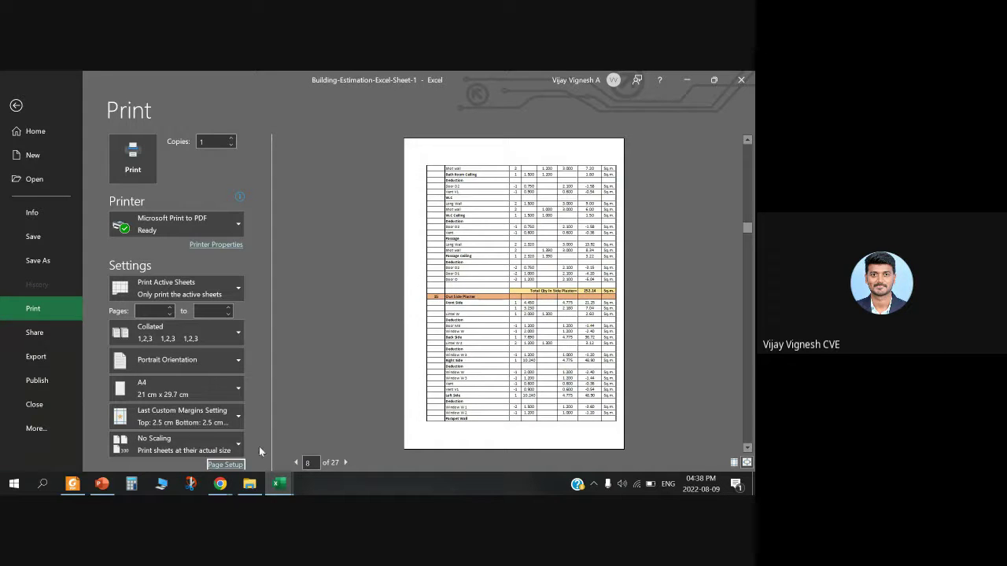
- Turn off vertical centring, keeping the table centred horizontally
{"action": "left_click", "coordinate": [225, 465]}
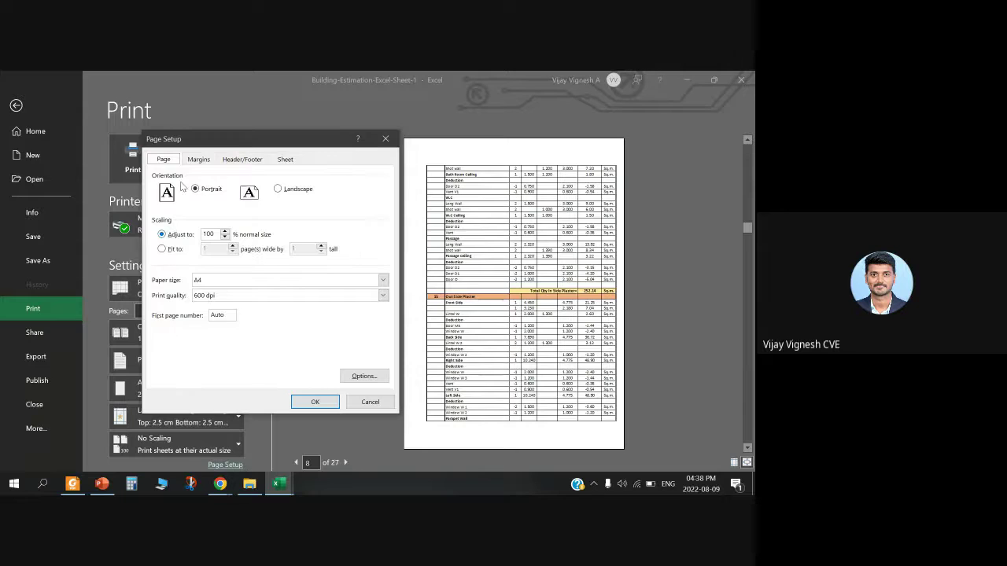
{"action": "left_click", "coordinate": [199, 160]}
{"action": "left_click", "coordinate": [175, 345]}
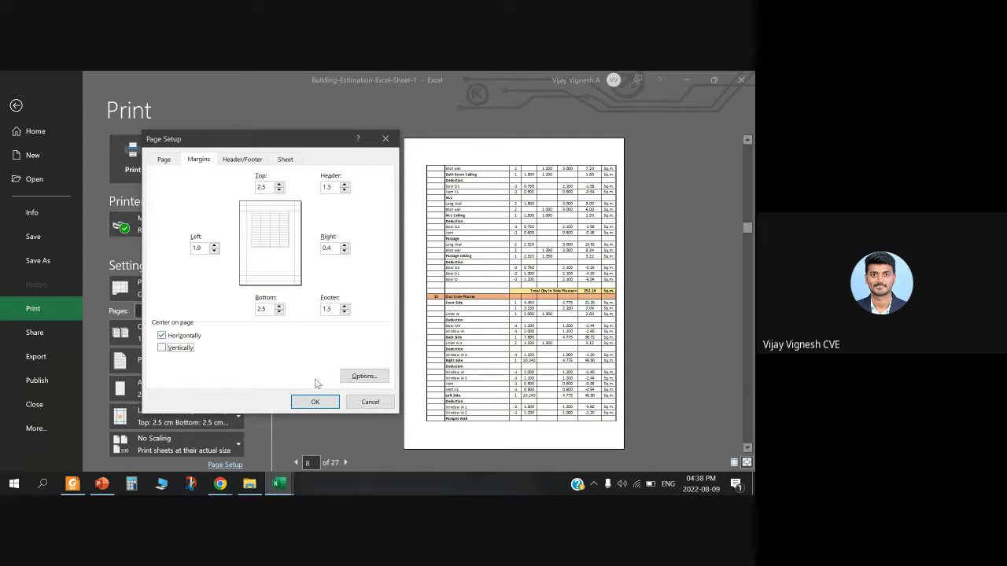
{"action": "left_click", "coordinate": [315, 399]}
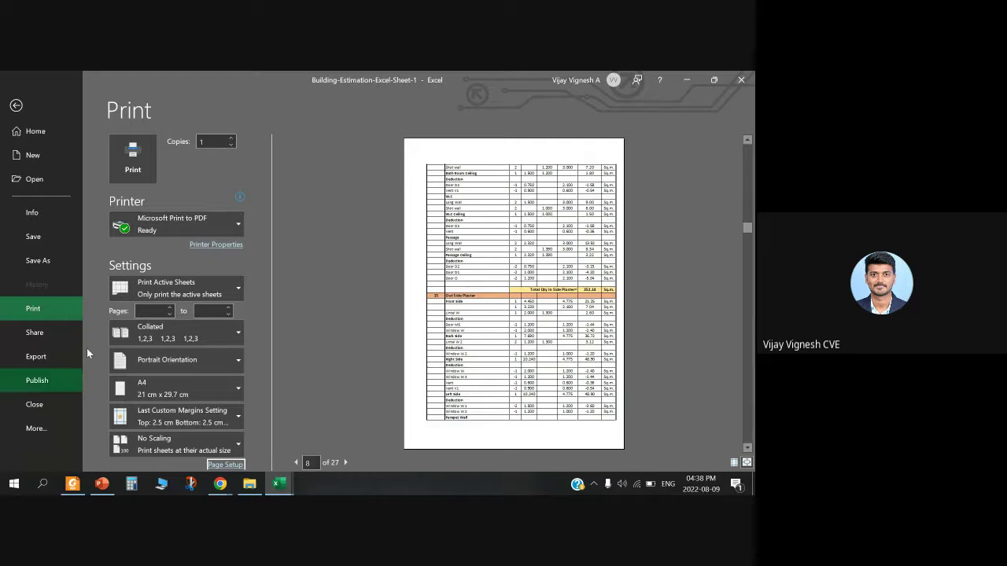
- Review the Header/Footer and Sheet settings, close Page Setup, and go back to the worksheet
{"action": "left_click", "coordinate": [235, 467]}
{"action": "left_click", "coordinate": [260, 161]}
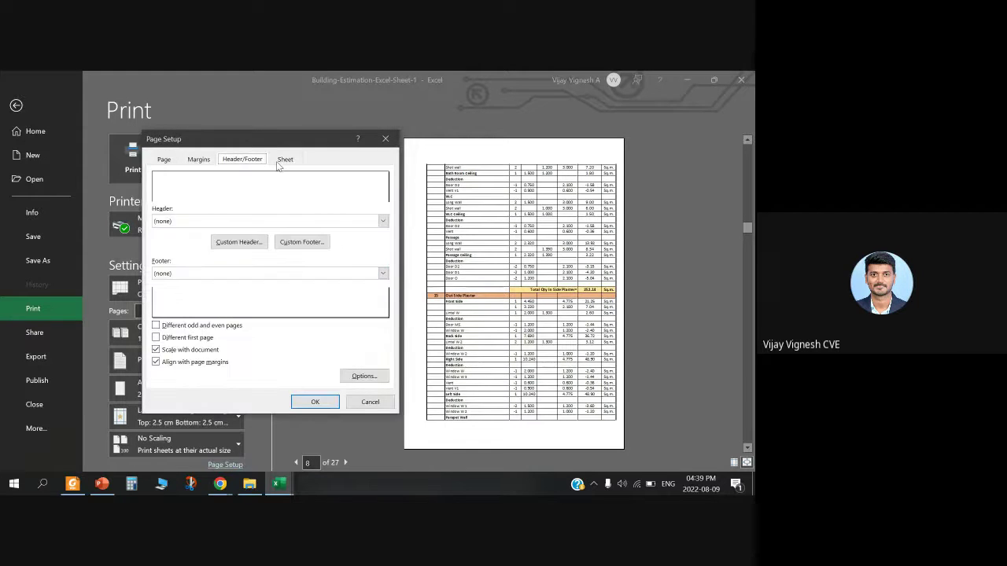
{"action": "left_click", "coordinate": [281, 160]}
{"action": "left_click", "coordinate": [239, 161]}
{"action": "left_click", "coordinate": [383, 142]}
{"action": "left_click", "coordinate": [17, 107]}
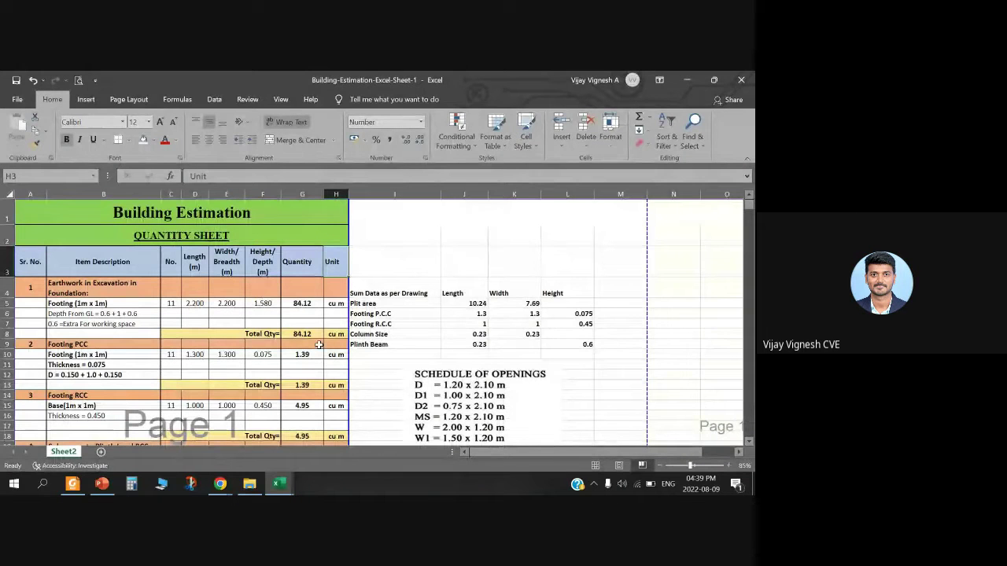
- Select the table from A1, switch to page break preview, then select the Length header in J4
{"action": "left_click_drag", "start_coordinate": [68, 212], "coordinate": [350, 442]}
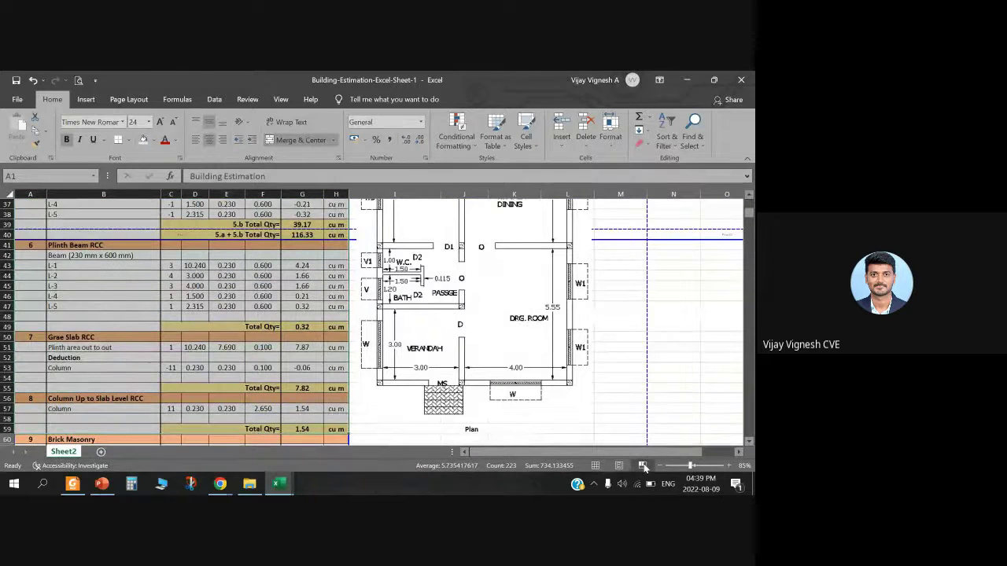
{"action": "left_click", "coordinate": [641, 465]}
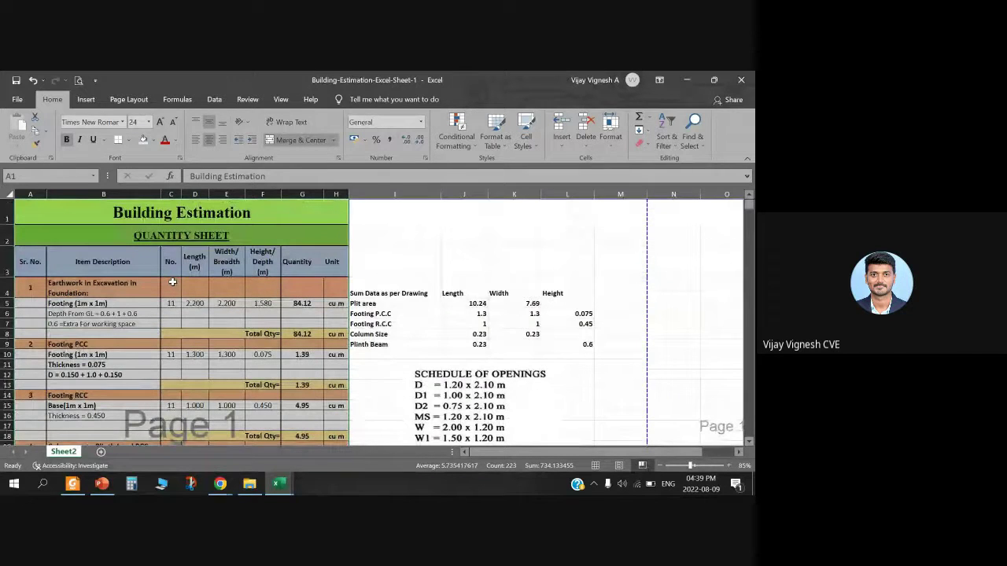
{"action": "left_click", "coordinate": [86, 99]}
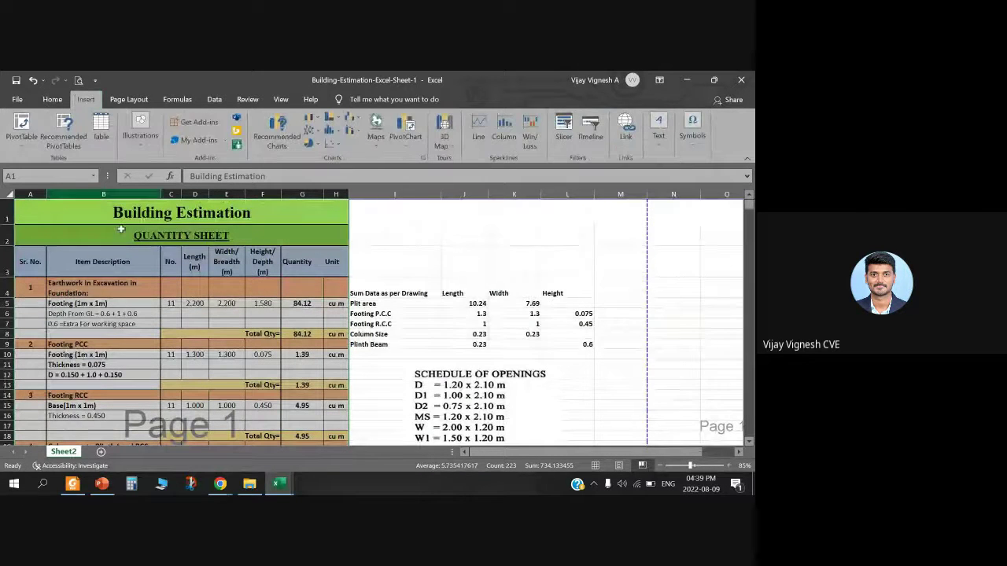
{"action": "left_click", "coordinate": [106, 343]}
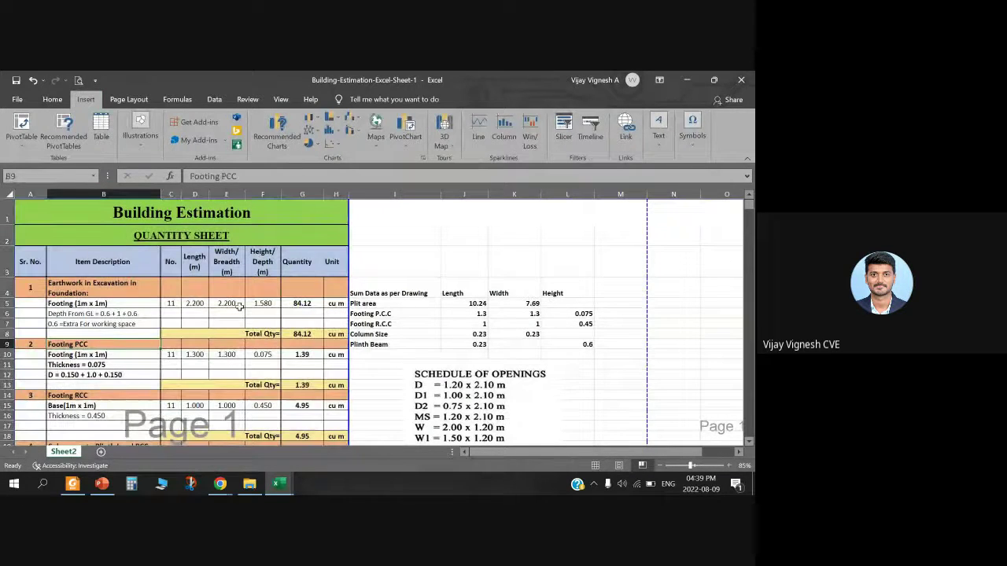
{"action": "left_click", "coordinate": [447, 291]}
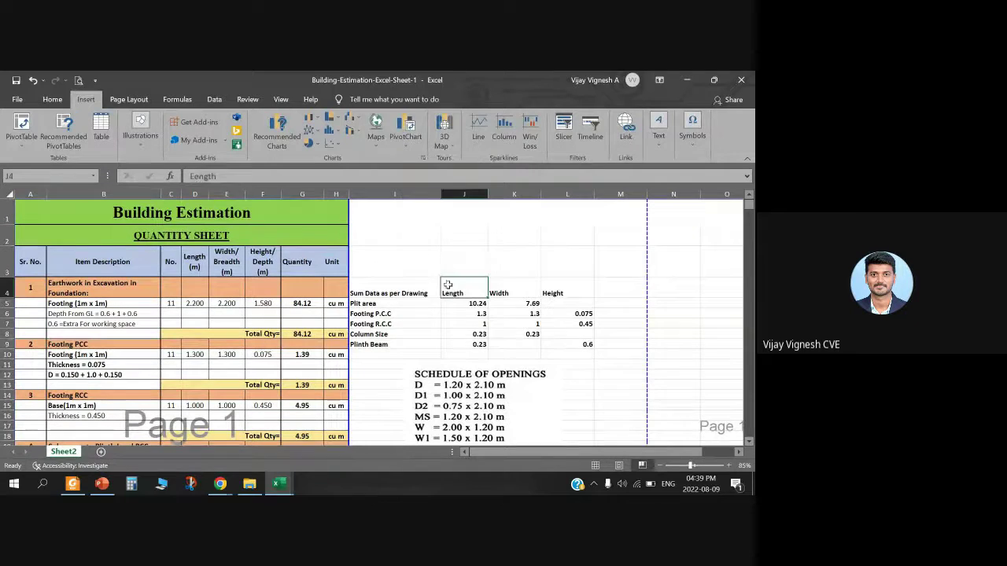
- Switch back to Normal view and select columns A to H from the A1 title downward
{"action": "left_click", "coordinate": [596, 466]}
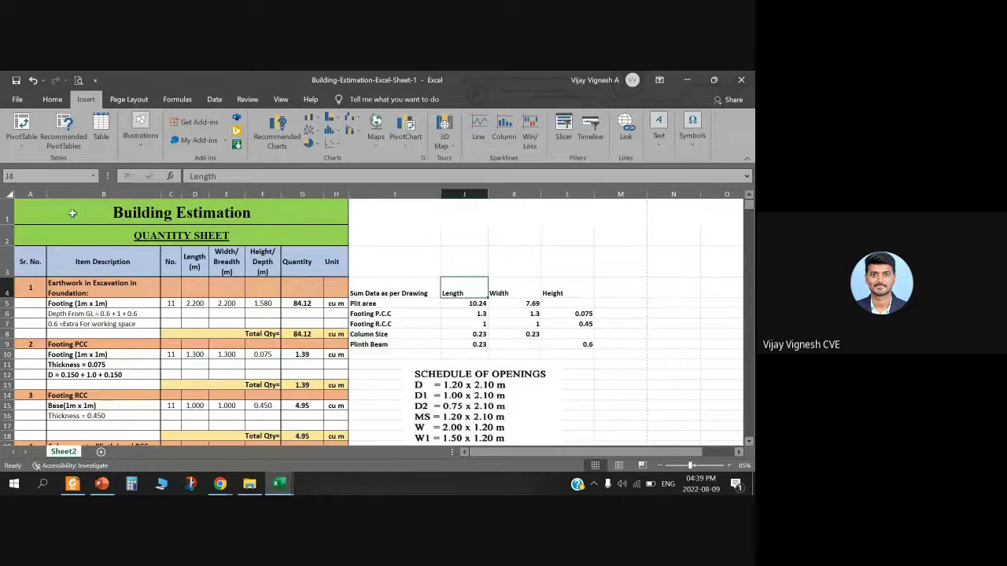
{"action": "left_click", "coordinate": [33, 213]}
{"action": "left_click_drag", "start_coordinate": [33, 213], "coordinate": [101, 418]}
- Use Page Layout > Print Area > Set Print Area on the A–H table, then scroll to check its extent
{"action": "scroll", "coordinate": [101, 418], "scroll_direction": "up", "scroll_amount": 5}
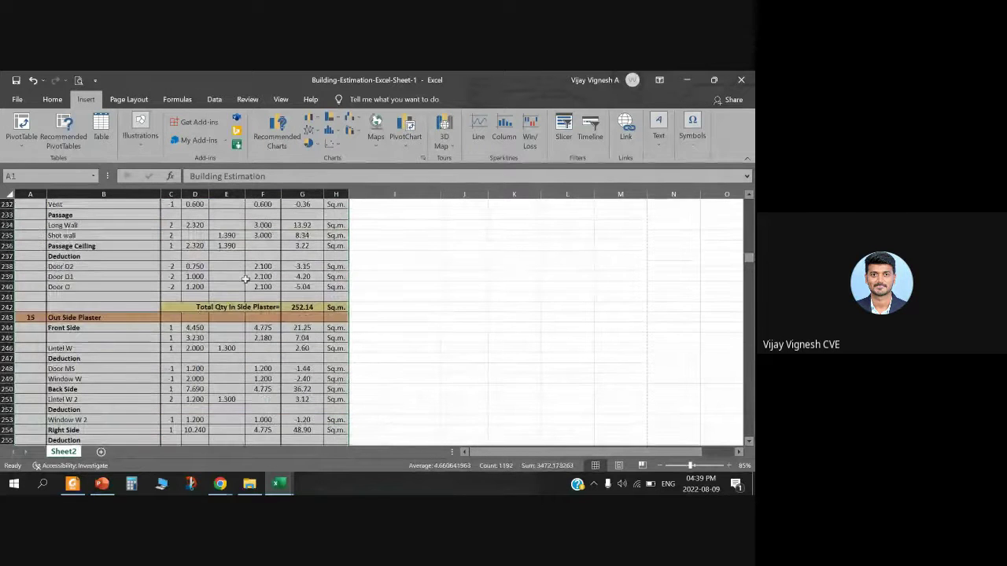
{"action": "left_click", "coordinate": [128, 99]}
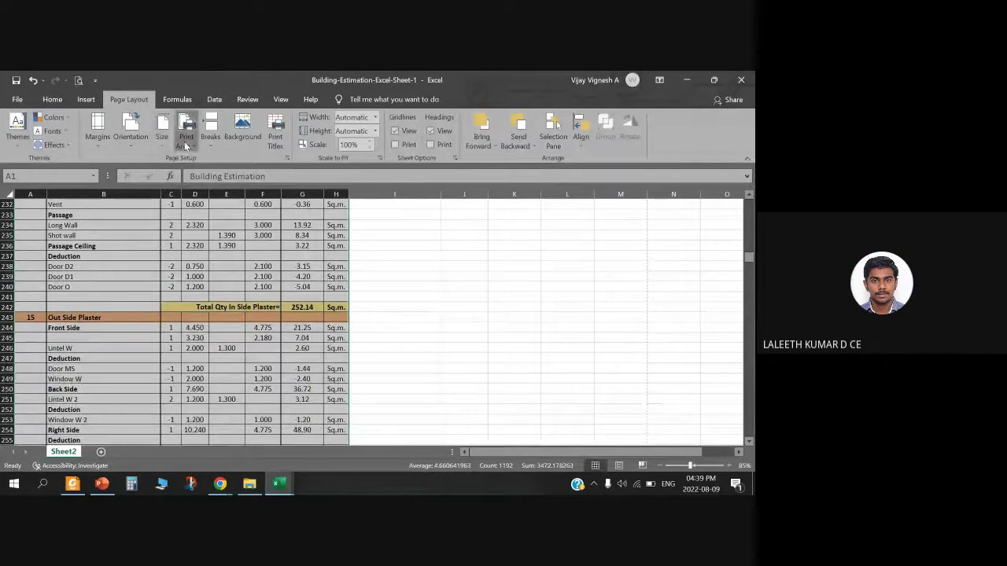
{"action": "left_click", "coordinate": [186, 146]}
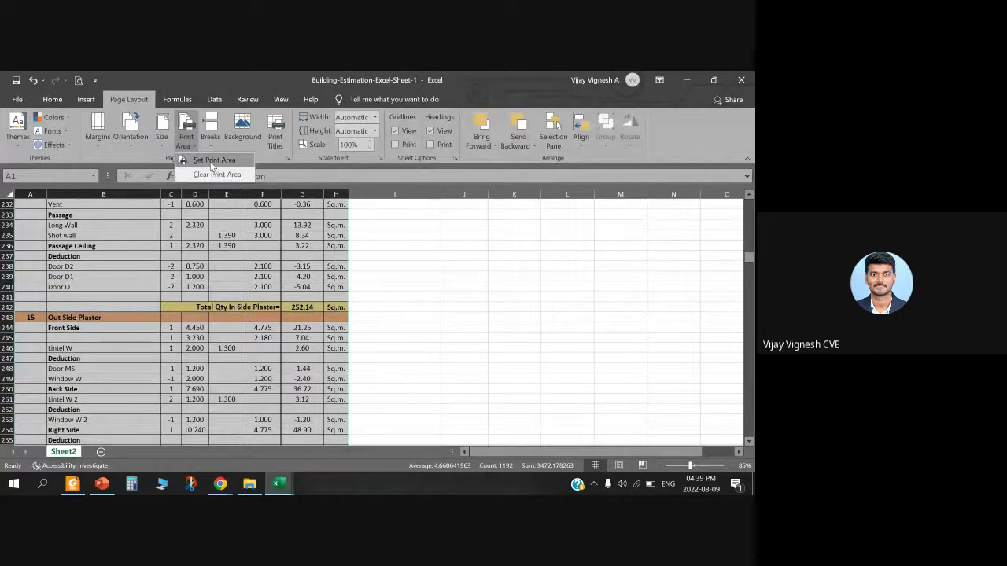
{"action": "left_click", "coordinate": [212, 161]}
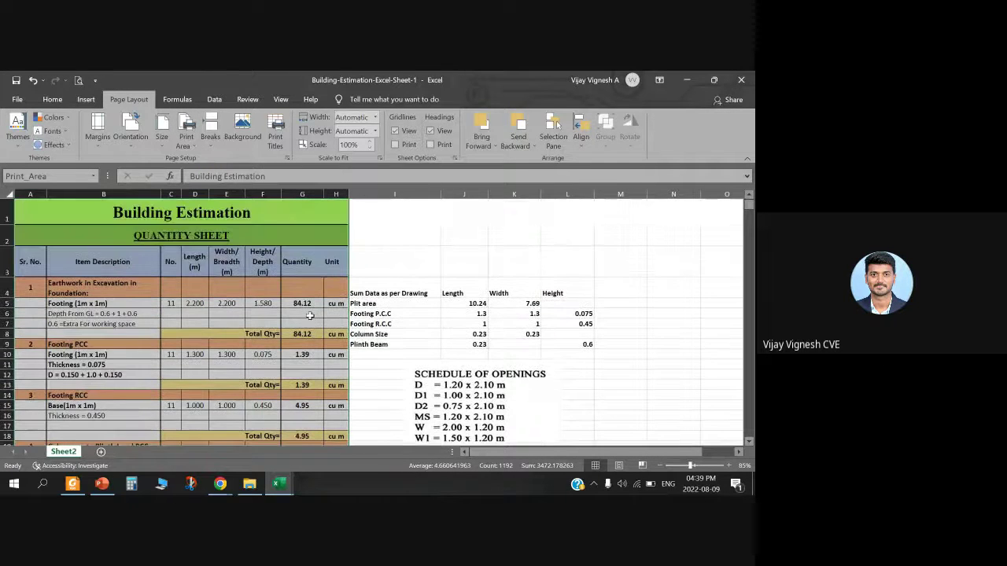
{"action": "scroll", "coordinate": [310, 316], "scroll_direction": "down", "scroll_amount": 20}
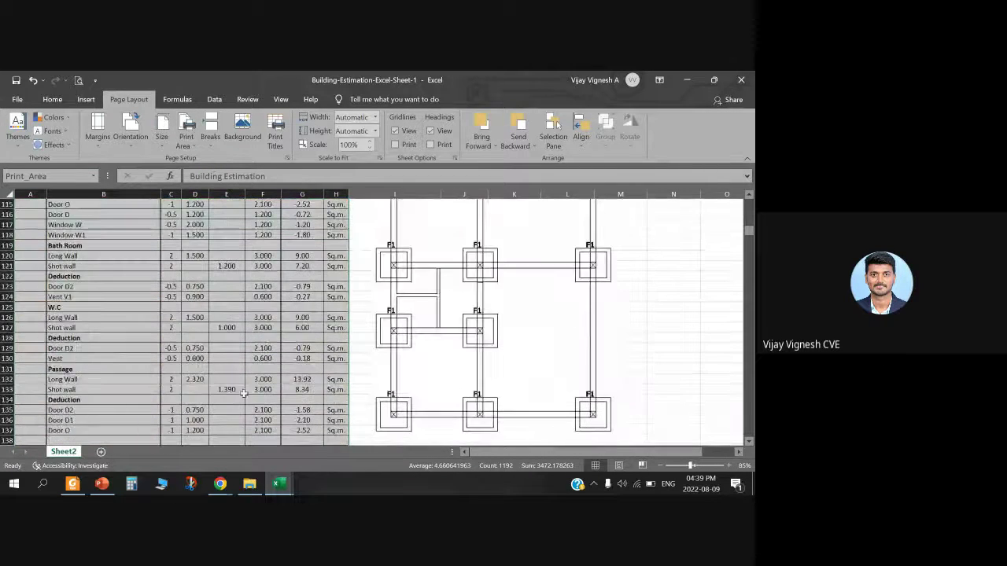
{"action": "scroll", "coordinate": [243, 393], "scroll_direction": "down", "scroll_amount": 20}
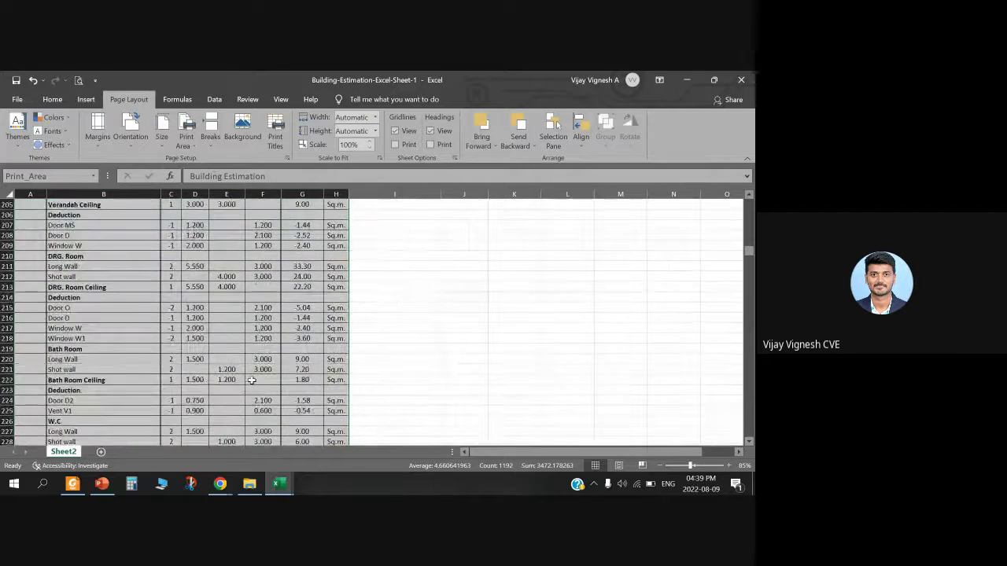
{"action": "scroll", "coordinate": [252, 380], "scroll_direction": "down", "scroll_amount": 20}
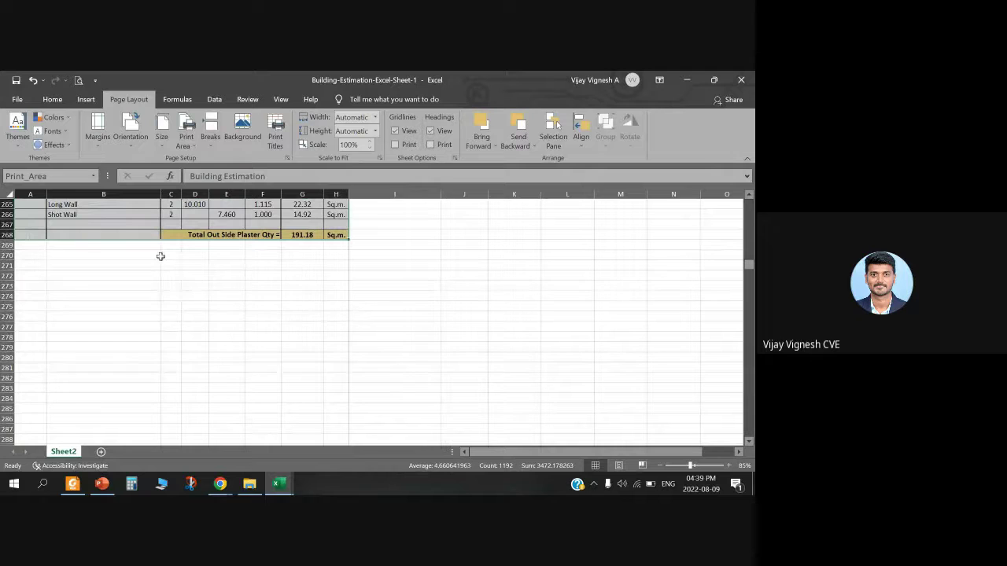
{"action": "left_click", "coordinate": [16, 100]}
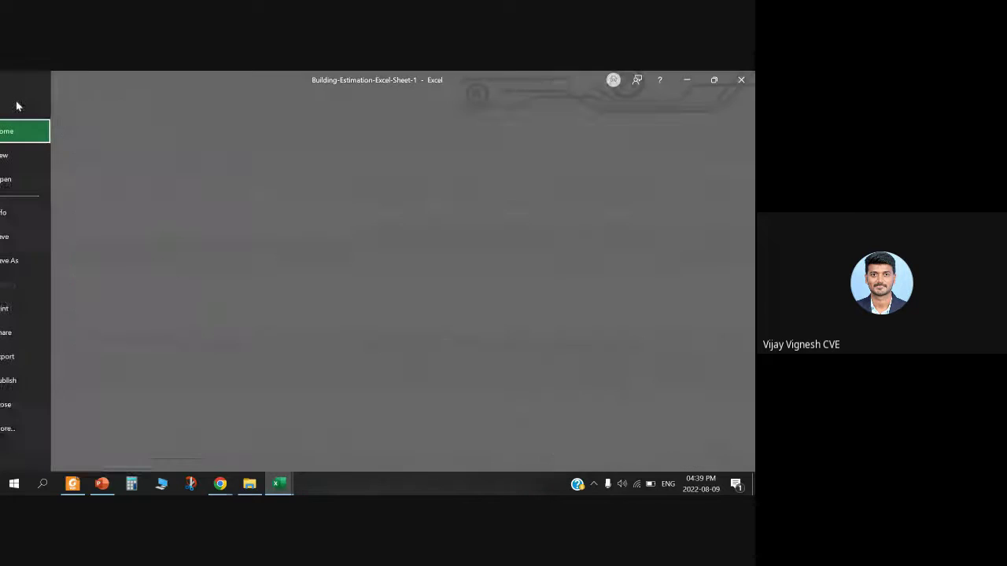
{"action": "left_click", "coordinate": [33, 309]}
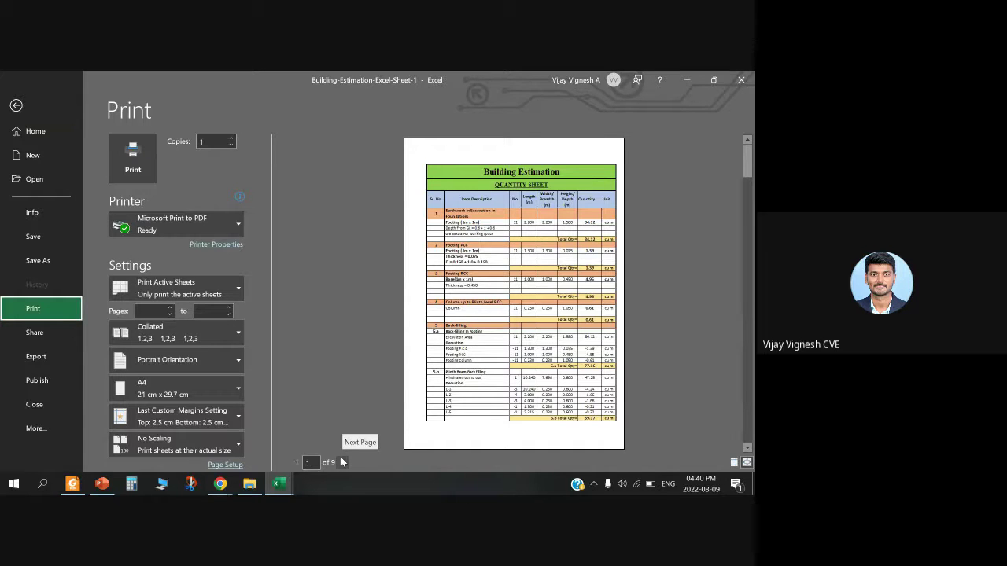
{"action": "left_click", "coordinate": [342, 462]}
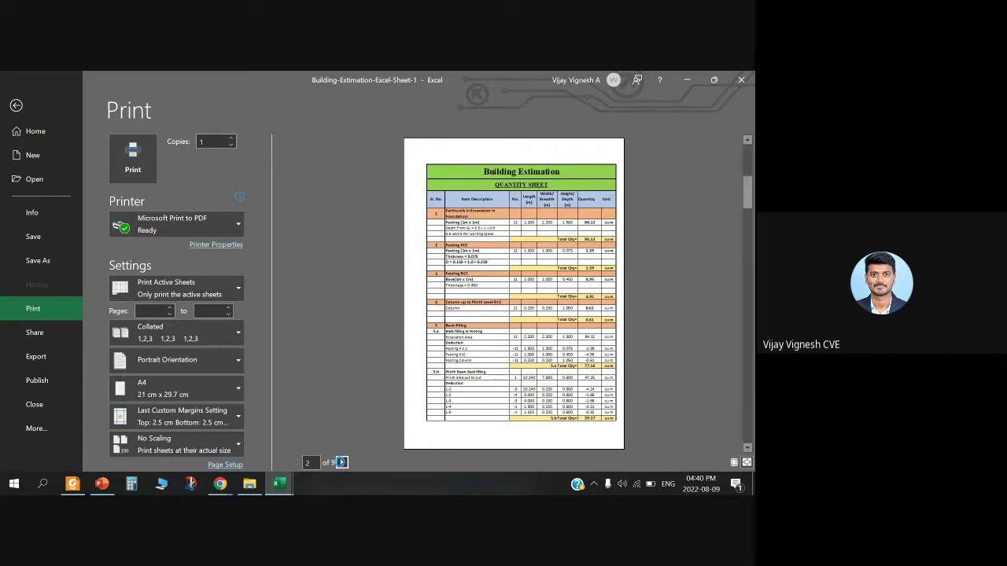
{"action": "left_click", "coordinate": [341, 462]}
{"action": "left_click", "coordinate": [342, 462]}
{"action": "left_click", "coordinate": [341, 462]}
{"action": "left_click", "coordinate": [341, 463]}
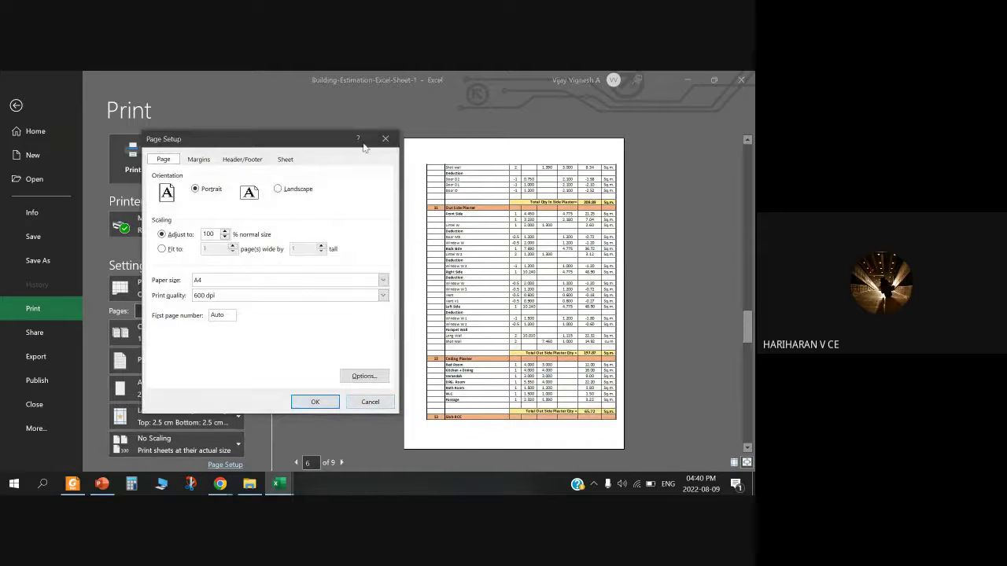
{"action": "left_click", "coordinate": [385, 139]}
{"action": "left_click", "coordinate": [21, 110]}
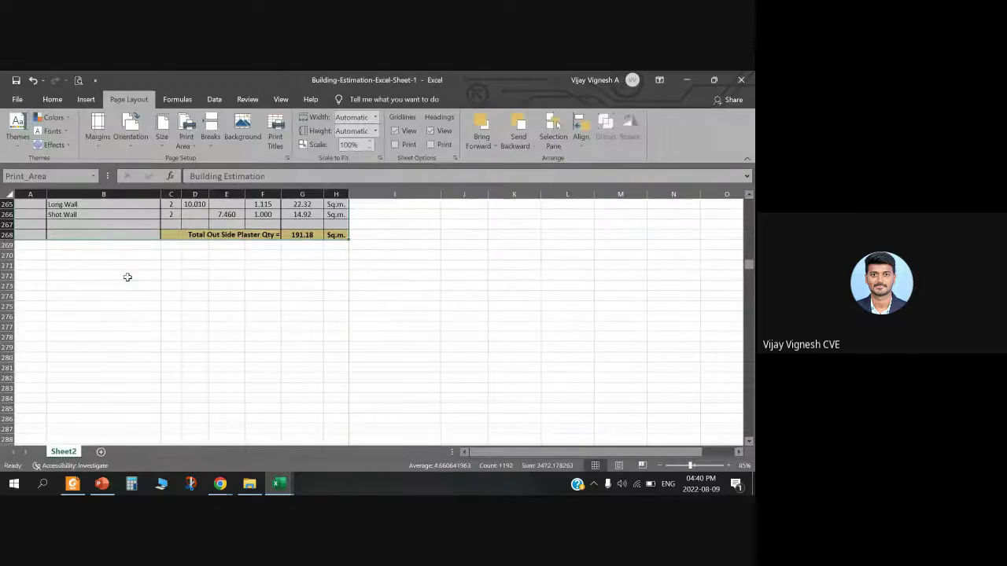
- Select the In Side and Out Side Plaster rows, A89:H165
{"action": "scroll", "coordinate": [483, 407], "scroll_direction": "up", "scroll_amount": 12}
{"action": "scroll", "coordinate": [228, 329], "scroll_direction": "up", "scroll_amount": 7}
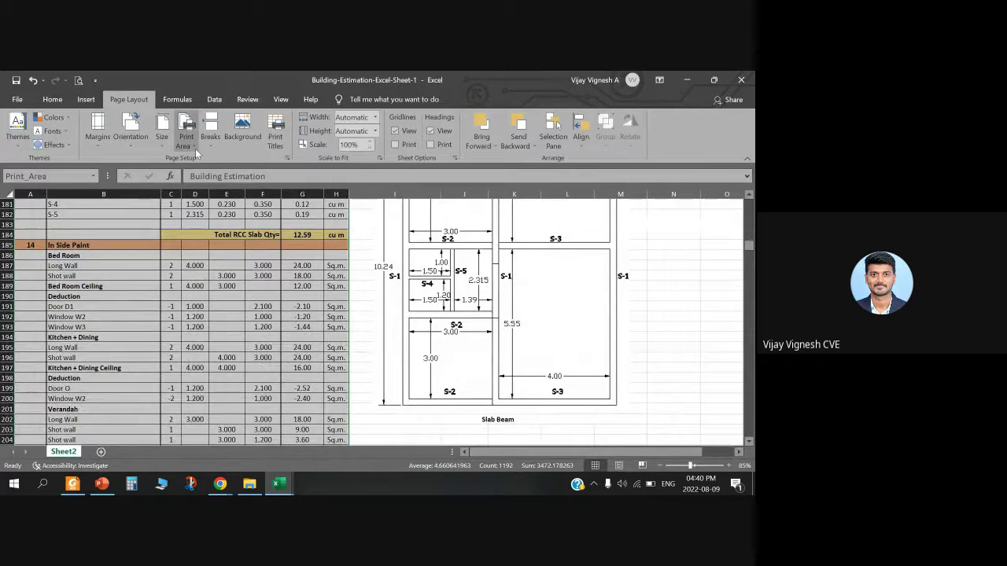
{"action": "scroll", "coordinate": [388, 369], "scroll_direction": "up", "scroll_amount": 1}
{"action": "scroll", "coordinate": [389, 369], "scroll_direction": "up", "scroll_amount": 20}
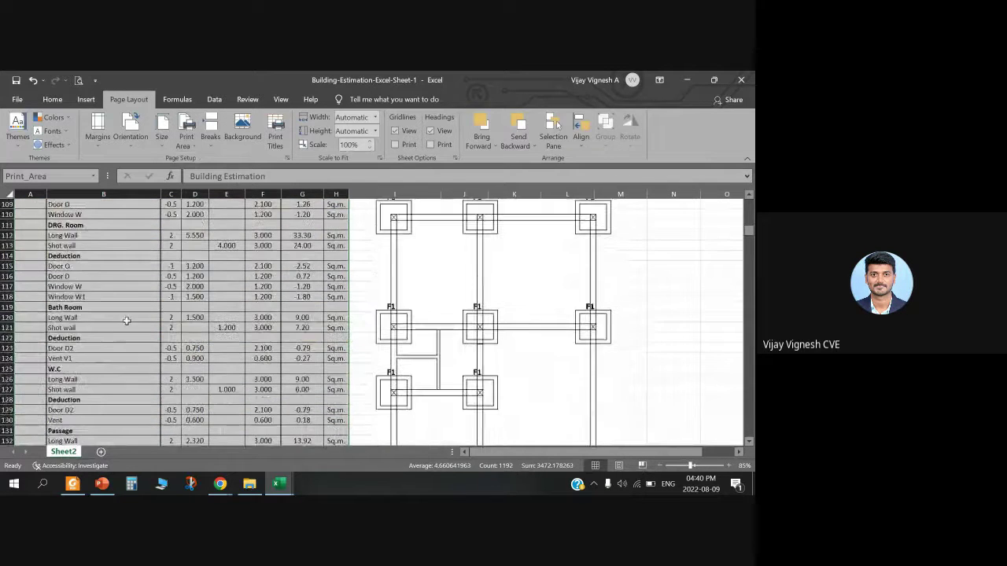
{"action": "scroll", "coordinate": [99, 349], "scroll_direction": "up", "scroll_amount": 7}
{"action": "left_click_drag", "start_coordinate": [19, 368], "coordinate": [325, 410]}
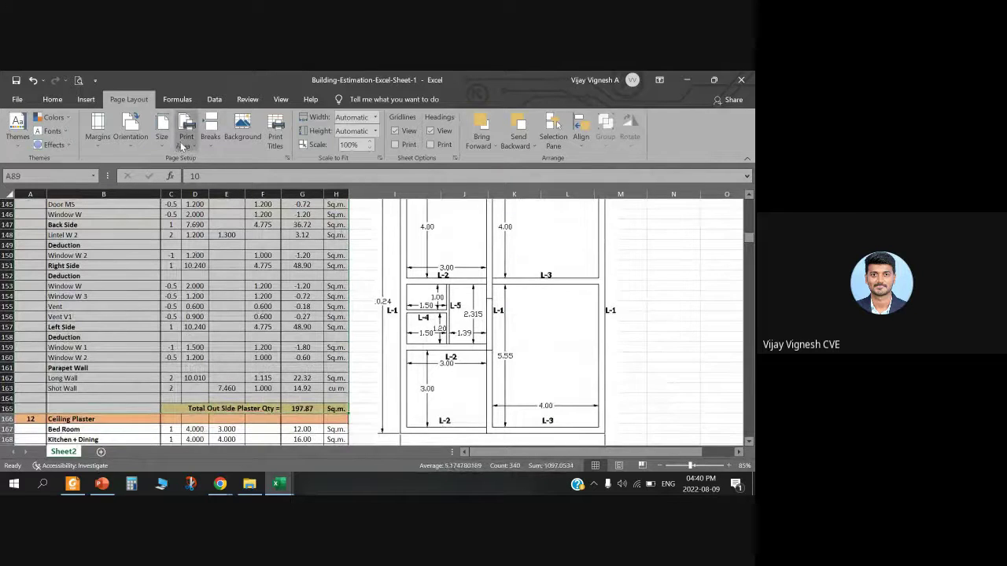
- Set the selected plaster rows as the print area and preview the printout
{"action": "right_click", "coordinate": [186, 145]}
{"action": "left_click", "coordinate": [186, 147]}
{"action": "left_click", "coordinate": [186, 145]}
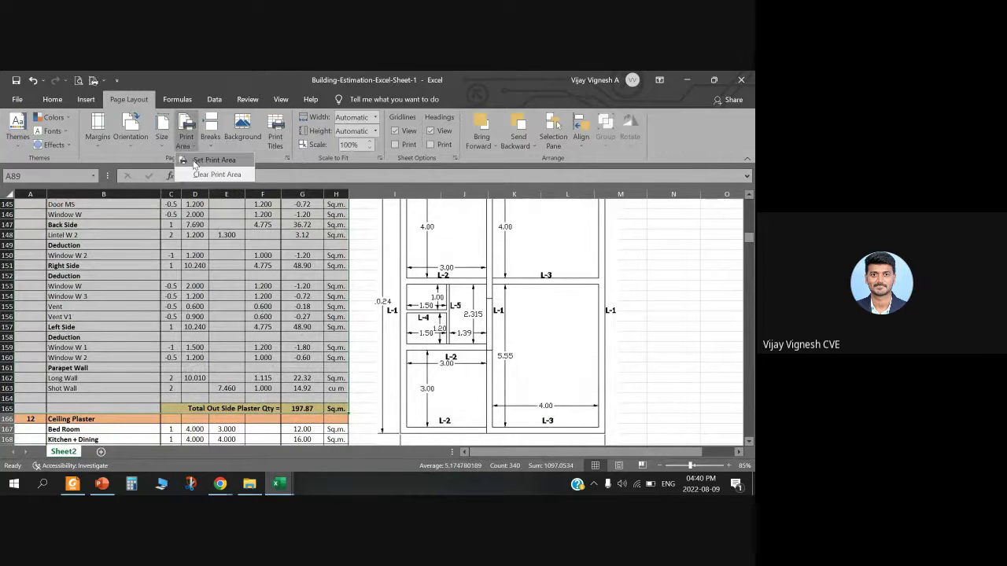
{"action": "left_click", "coordinate": [209, 160]}
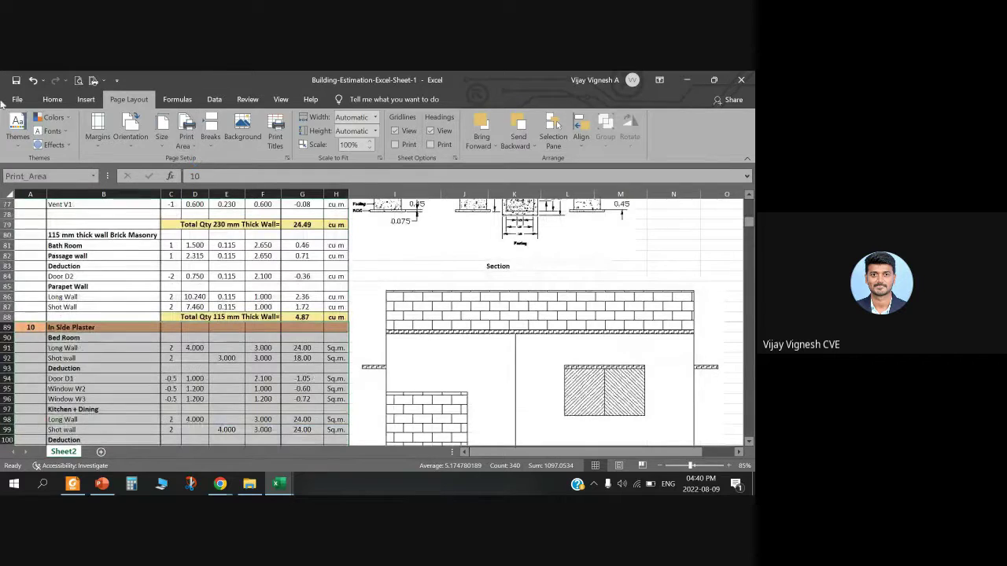
{"action": "left_click", "coordinate": [17, 99]}
{"action": "left_click", "coordinate": [35, 309]}
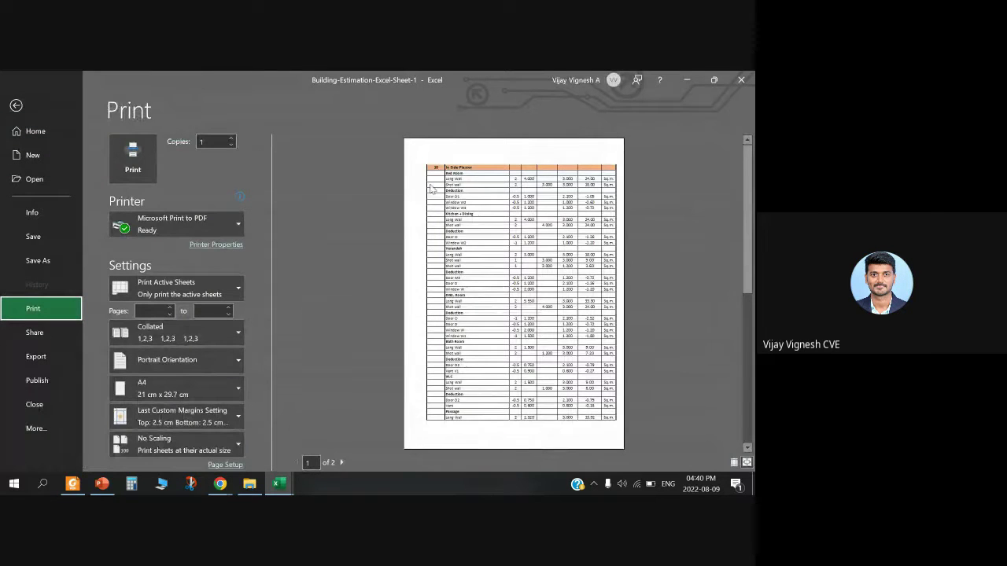
- View page 2 of 2 of the plaster printout, then return to the worksheet
{"action": "scroll", "coordinate": [493, 301], "scroll_direction": "down", "scroll_amount": 2}
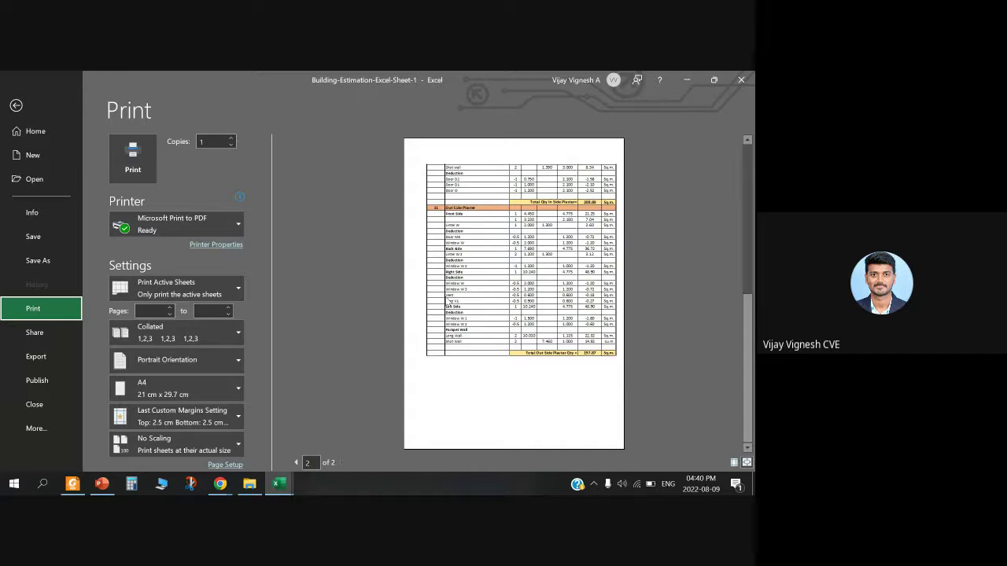
{"action": "left_click", "coordinate": [15, 105]}
{"action": "scroll", "coordinate": [97, 236], "scroll_direction": "up", "scroll_amount": 17}
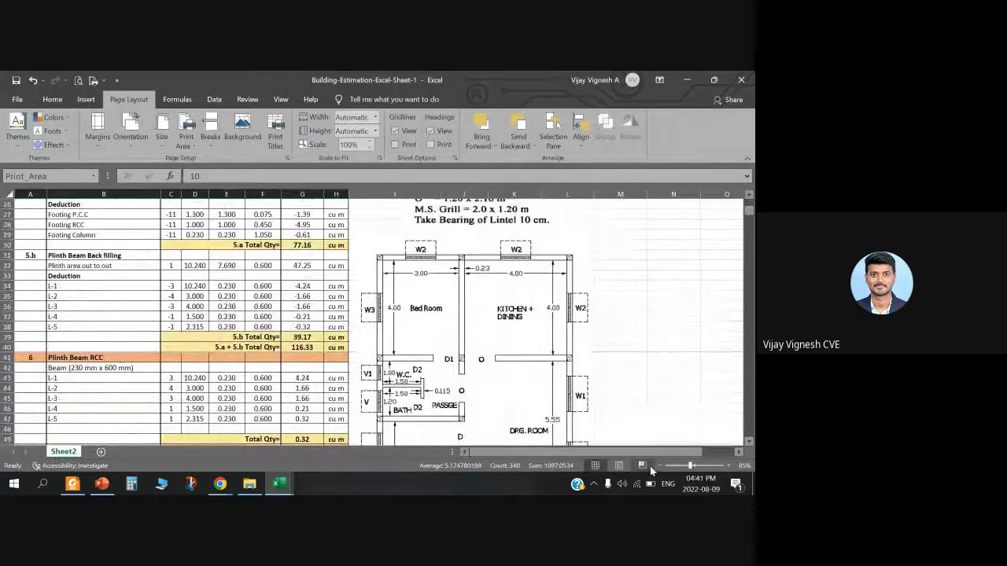
- Check the page breaks in Page Break Preview, then return to Normal view
{"action": "left_click", "coordinate": [647, 465]}
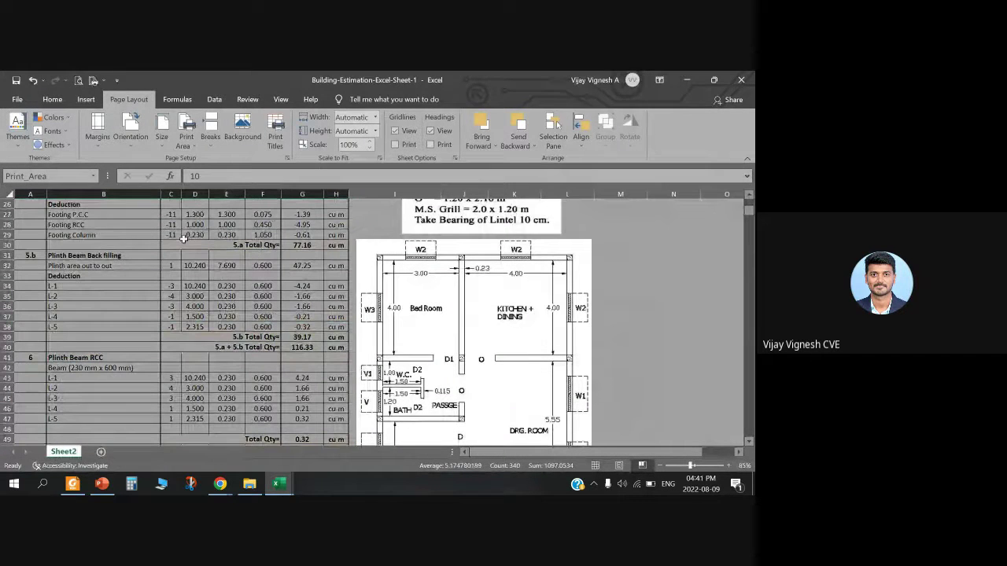
{"action": "left_click", "coordinate": [682, 276]}
{"action": "left_click", "coordinate": [267, 245]}
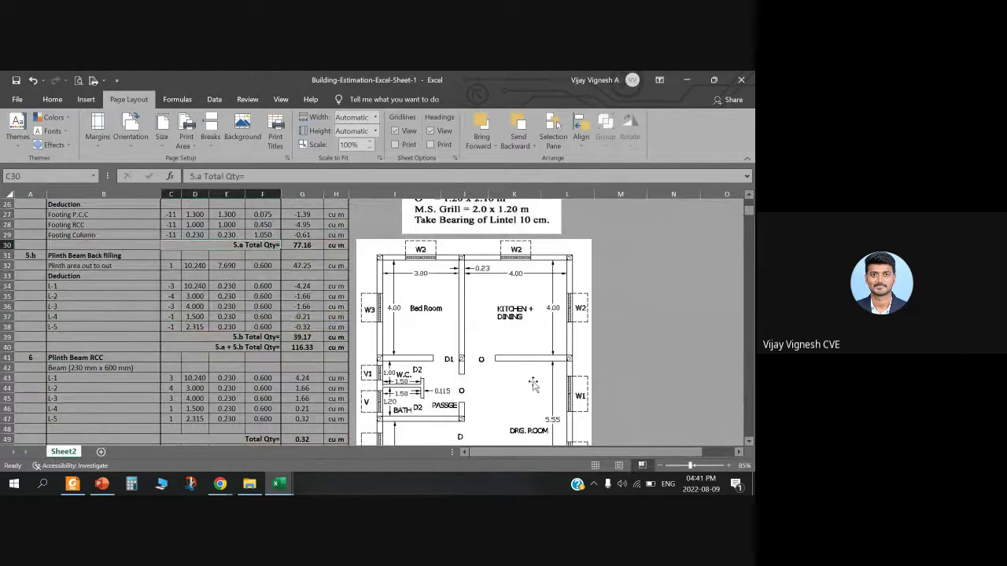
{"action": "left_click", "coordinate": [597, 464]}
{"action": "scroll", "coordinate": [99, 351], "scroll_direction": "up", "scroll_amount": 1}
{"action": "scroll", "coordinate": [99, 352], "scroll_direction": "up", "scroll_amount": 8}
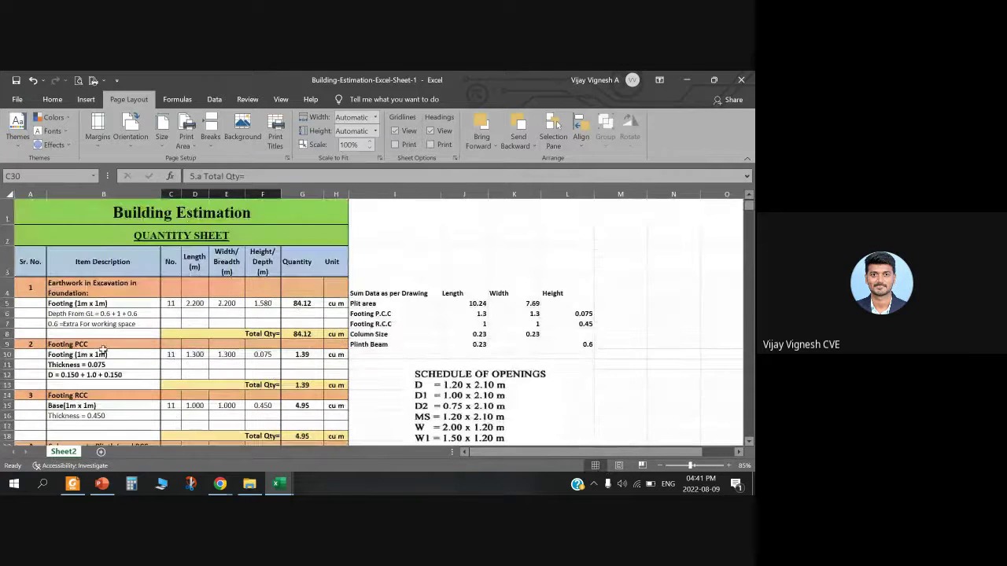
{"action": "left_click", "coordinate": [186, 138]}
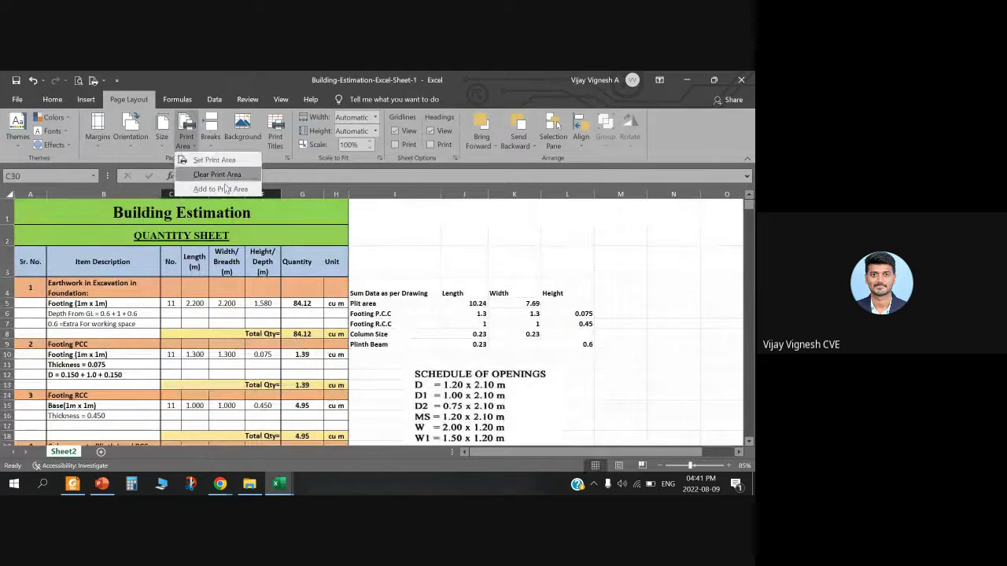
{"action": "left_click", "coordinate": [263, 294]}
- Recheck the two-page print preview, then select the table from the Building Estimation title downward
{"action": "left_click", "coordinate": [33, 211]}
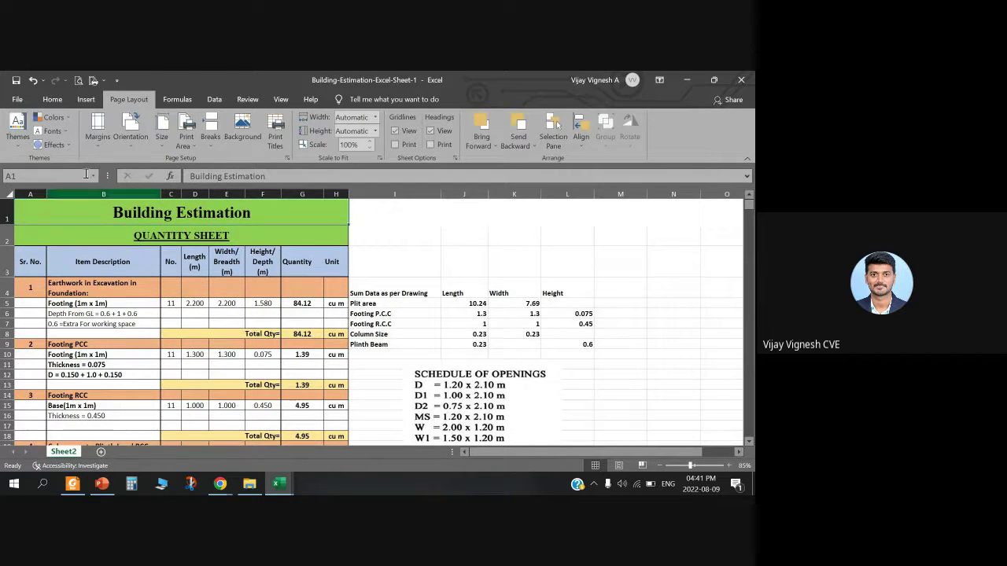
{"action": "left_click", "coordinate": [27, 102]}
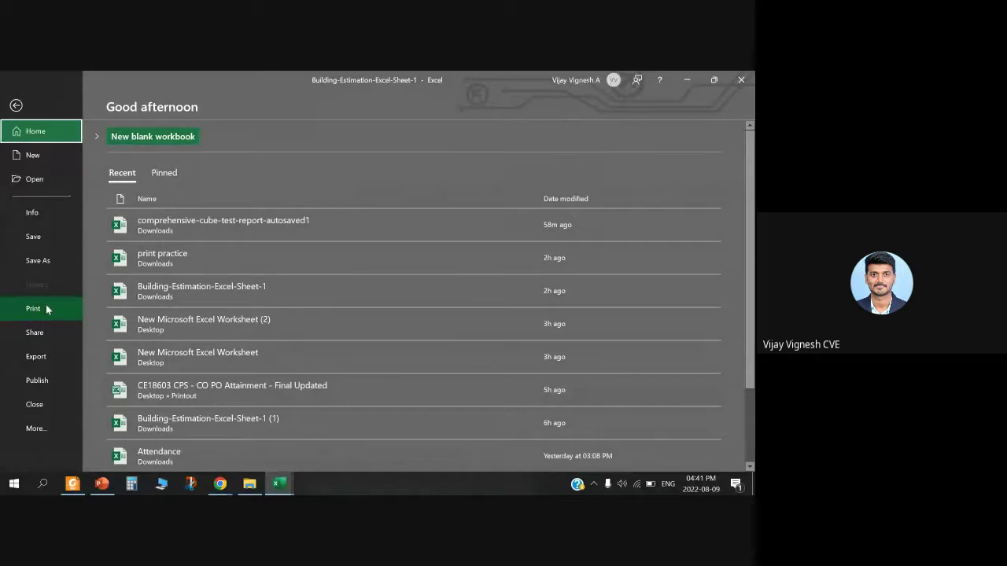
{"action": "left_click", "coordinate": [15, 105]}
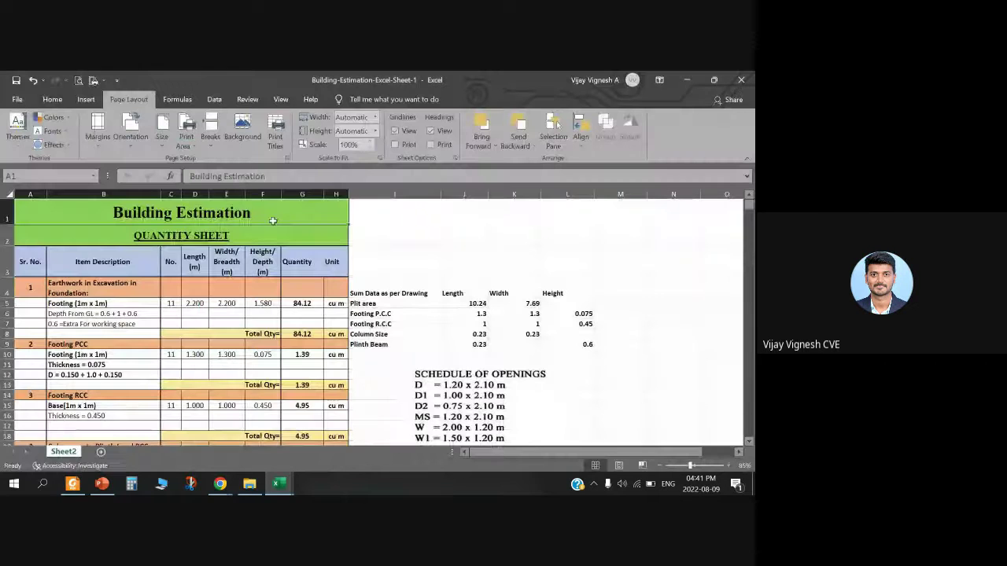
{"action": "left_click", "coordinate": [409, 343]}
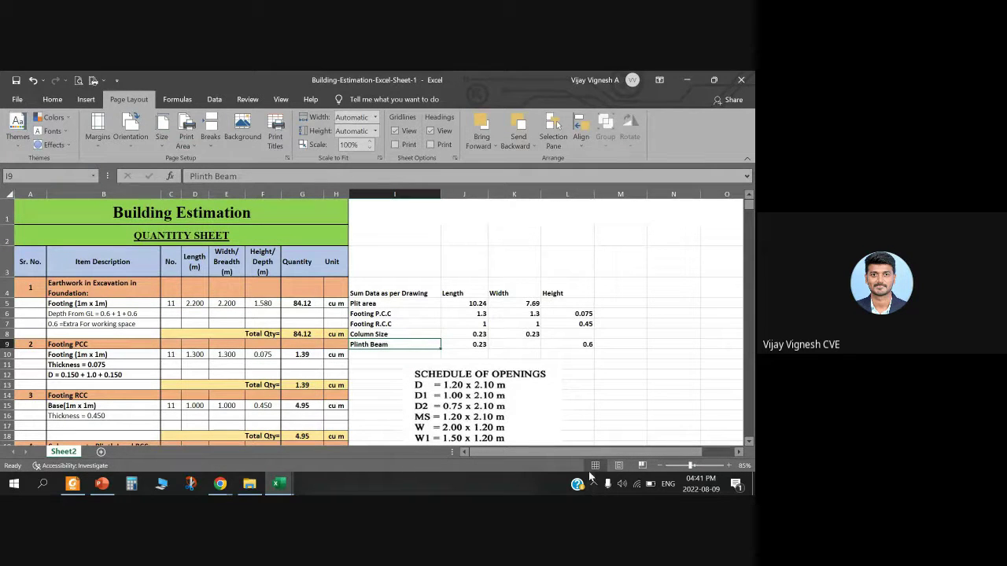
{"action": "left_click", "coordinate": [17, 99]}
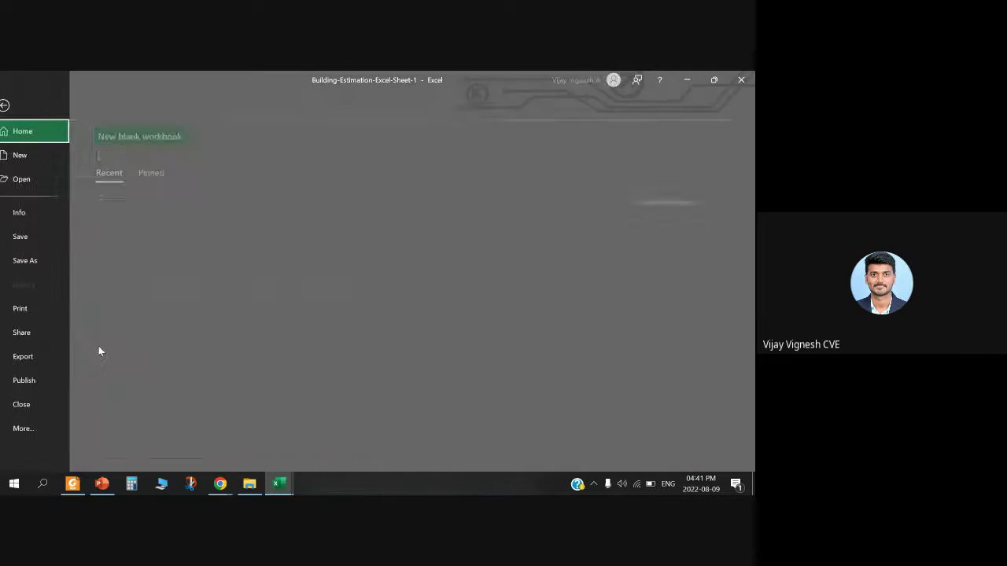
{"action": "left_click", "coordinate": [44, 314]}
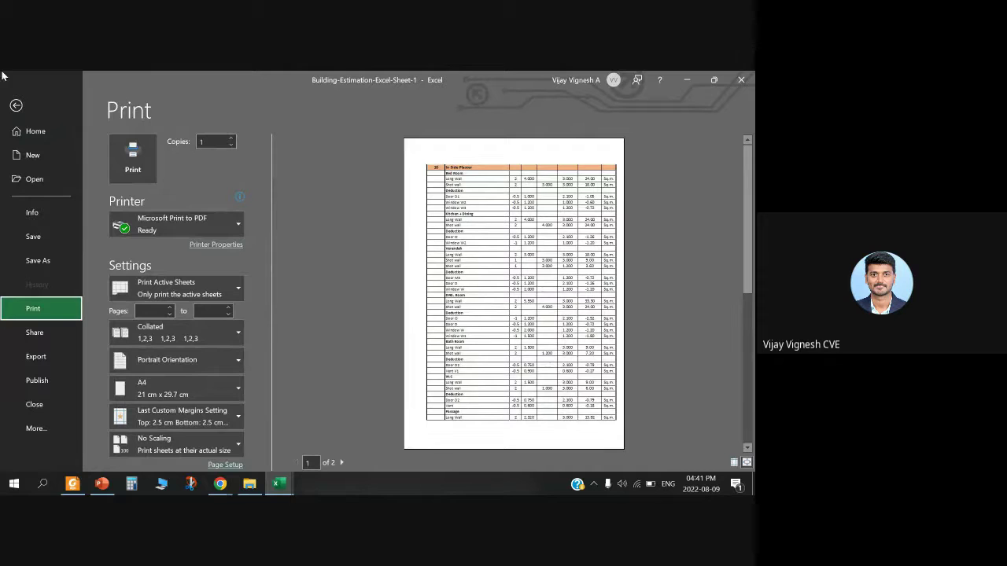
{"action": "left_click", "coordinate": [16, 105]}
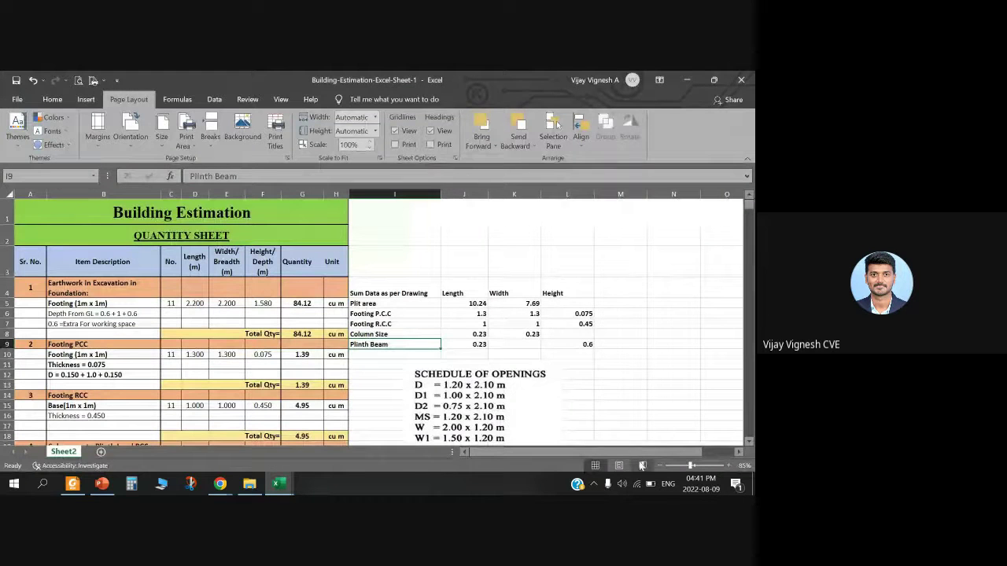
{"action": "left_click_drag", "start_coordinate": [105, 211], "coordinate": [183, 412]}
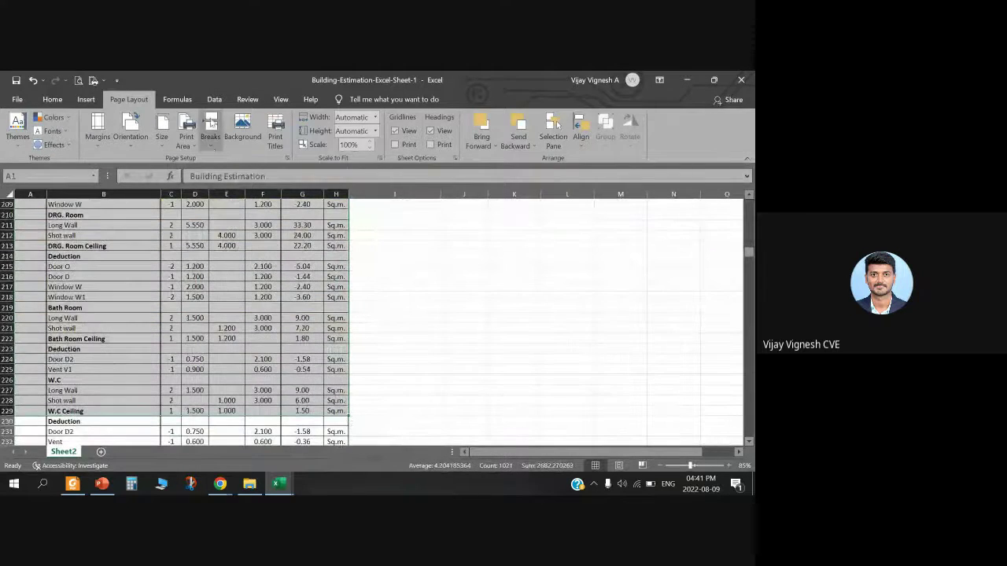
{"action": "scroll", "coordinate": [211, 169], "scroll_direction": "up", "scroll_amount": 5}
{"action": "key", "text": "ctrl+Home"}
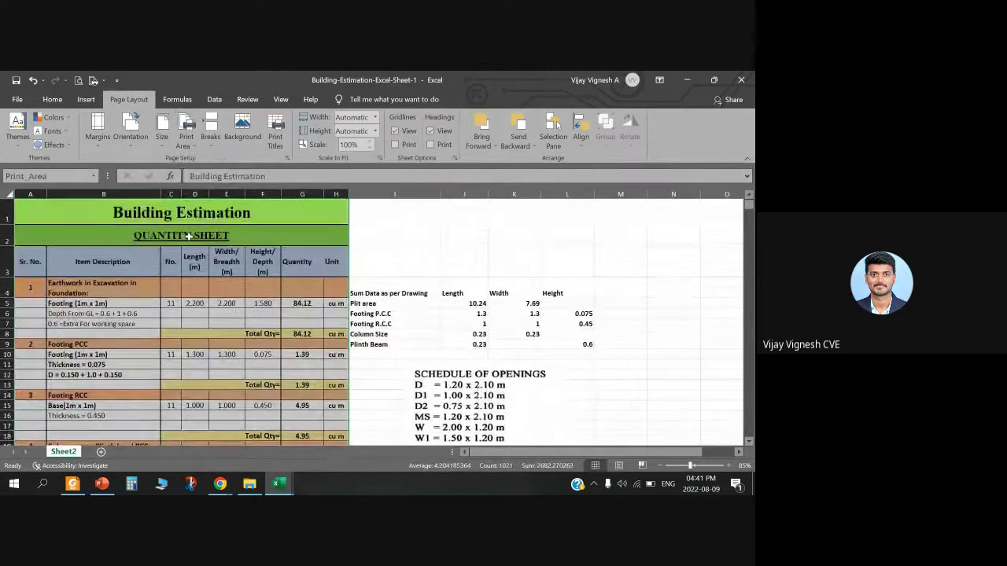
{"action": "left_click", "coordinate": [17, 99]}
{"action": "left_click", "coordinate": [48, 308]}
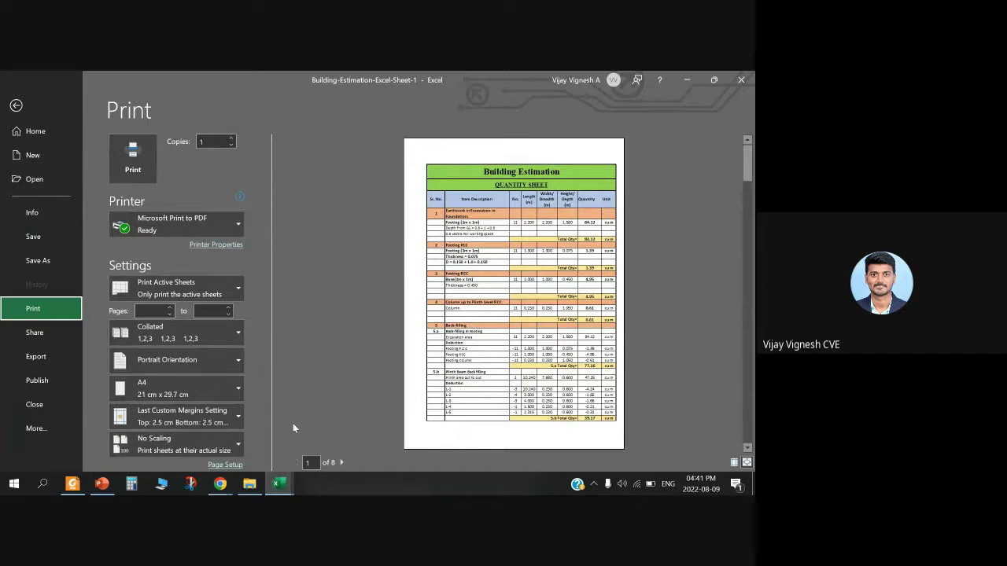
{"action": "left_click", "coordinate": [226, 465]}
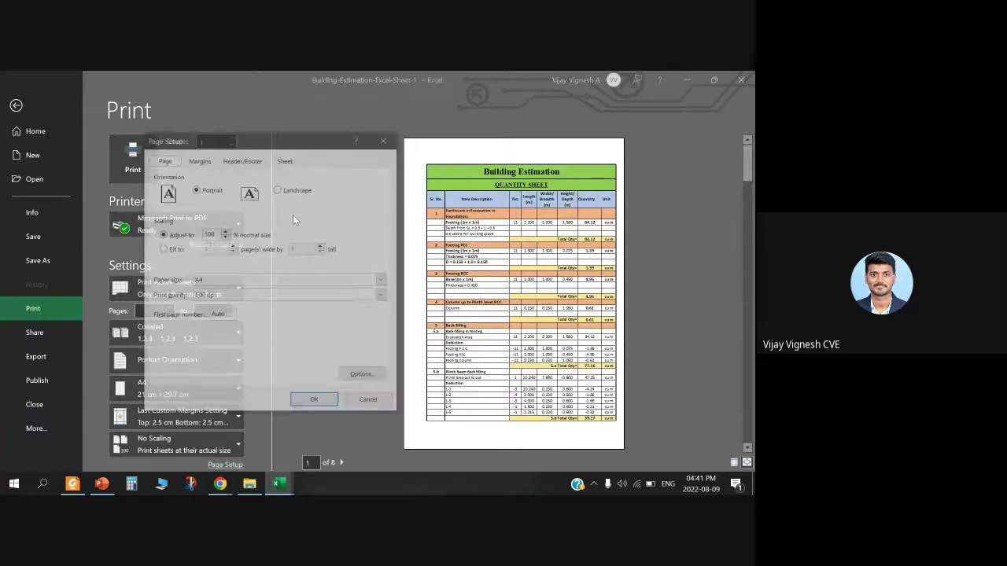
{"action": "left_click", "coordinate": [240, 159]}
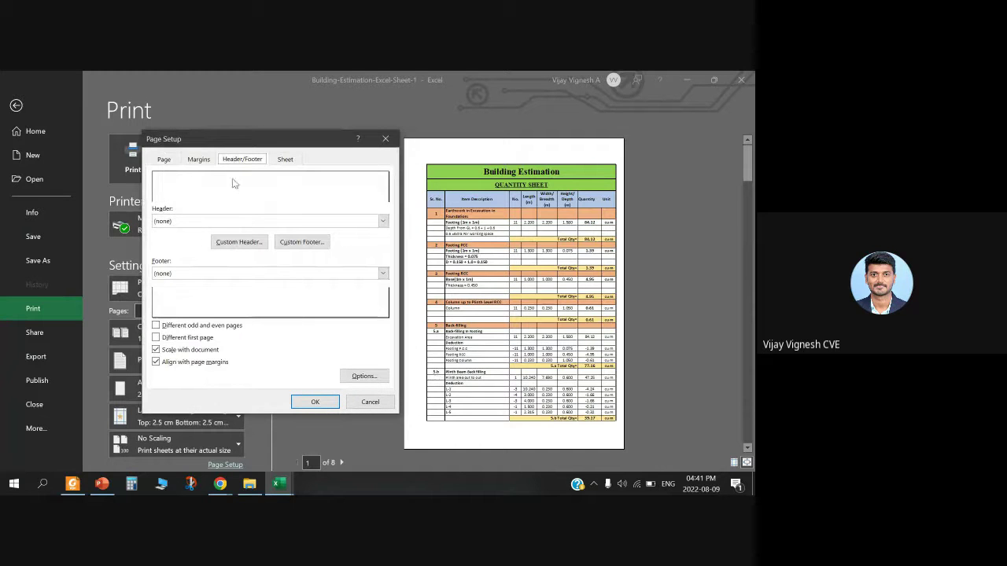
{"action": "left_click", "coordinate": [386, 144]}
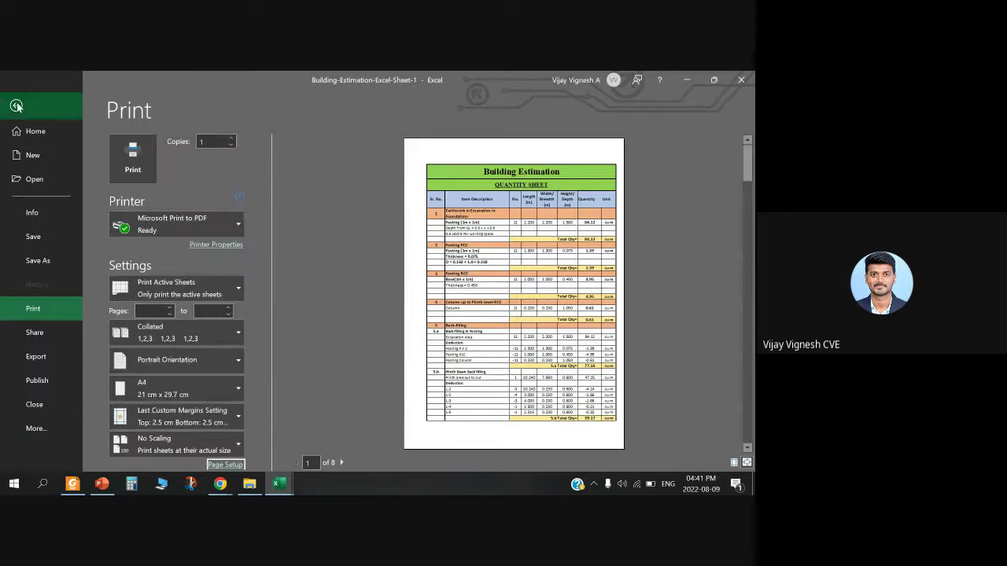
{"action": "left_click", "coordinate": [16, 106]}
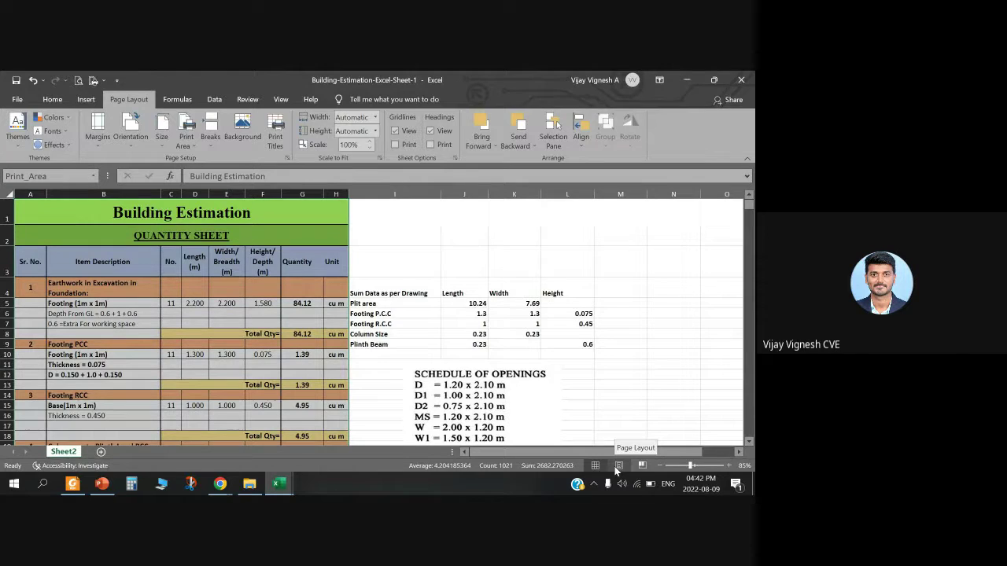
- Switch to Page Layout view and zoom out to 80%
{"action": "left_click", "coordinate": [618, 466]}
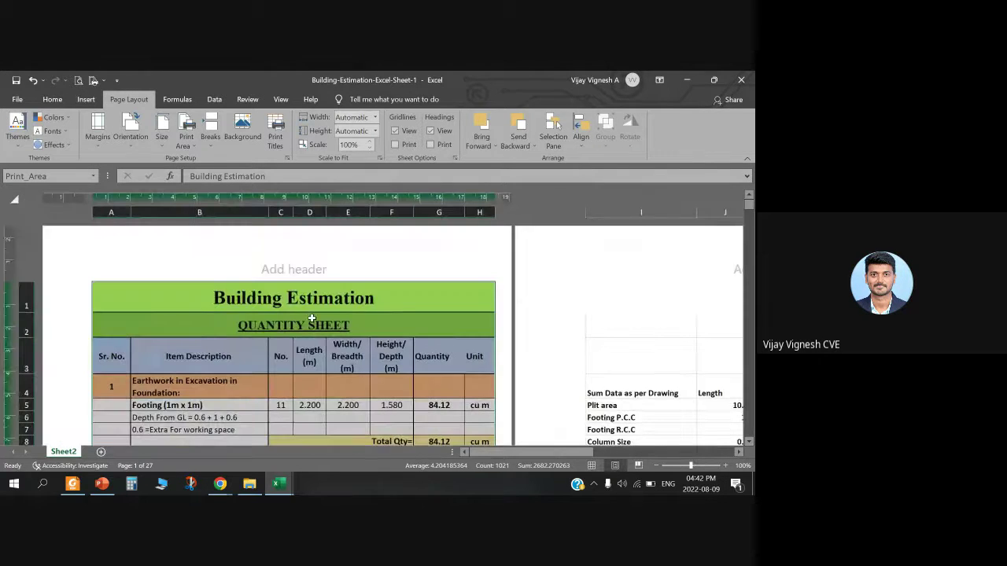
{"action": "scroll", "coordinate": [306, 316], "scroll_direction": "down", "scroll_amount": 3}
{"action": "scroll", "coordinate": [339, 372], "scroll_direction": "up", "scroll_amount": 3}
{"action": "left_click", "coordinate": [659, 465]}
{"action": "left_click", "coordinate": [659, 466]}
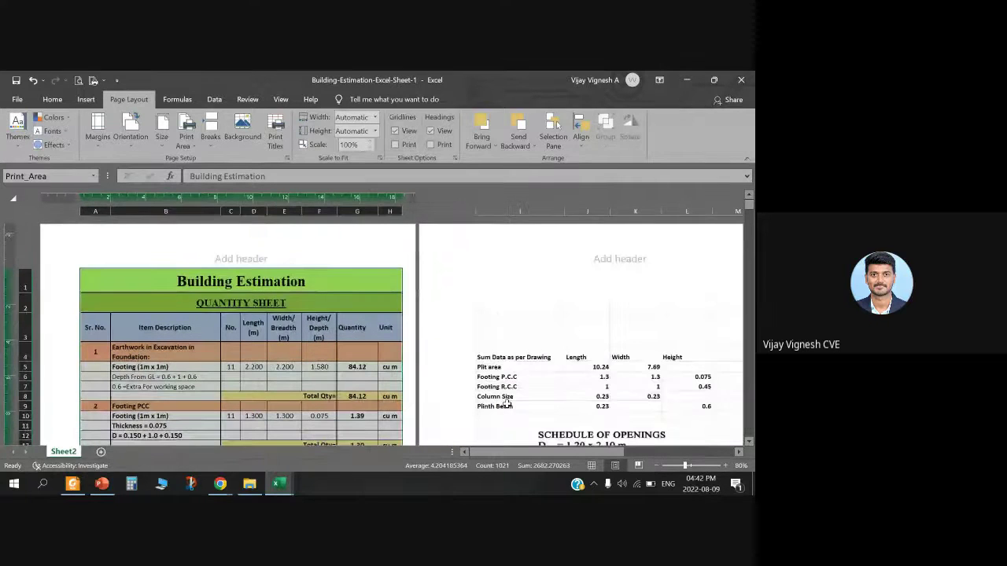
- Enter HCC CONSTRUCTIONS in the centre header and apply the Bell MT font
{"action": "left_click", "coordinate": [256, 261]}
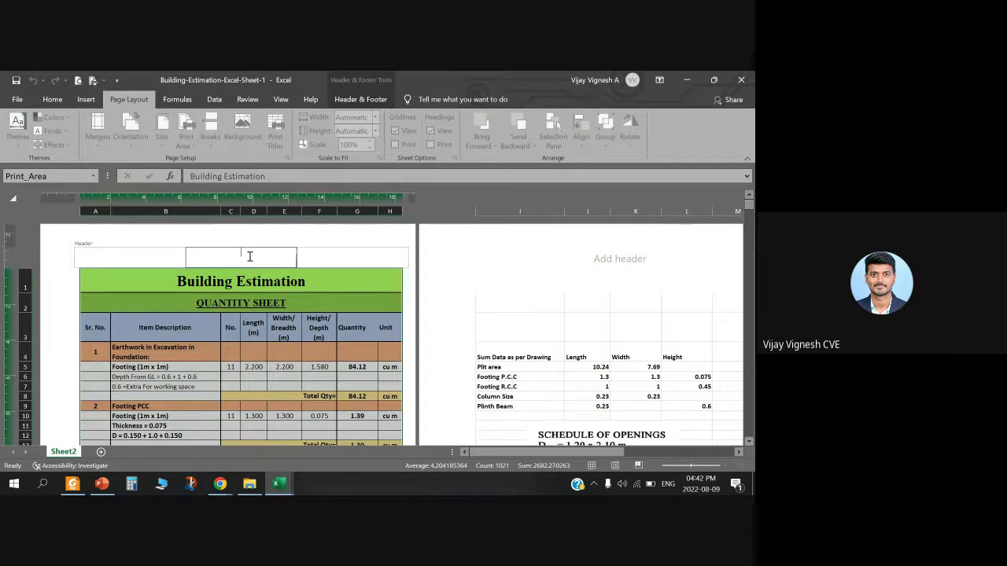
{"action": "type", "text": "HCC CENSTRUCTIONS"}
{"action": "left_click_drag", "start_coordinate": [285, 256], "coordinate": [206, 250]}
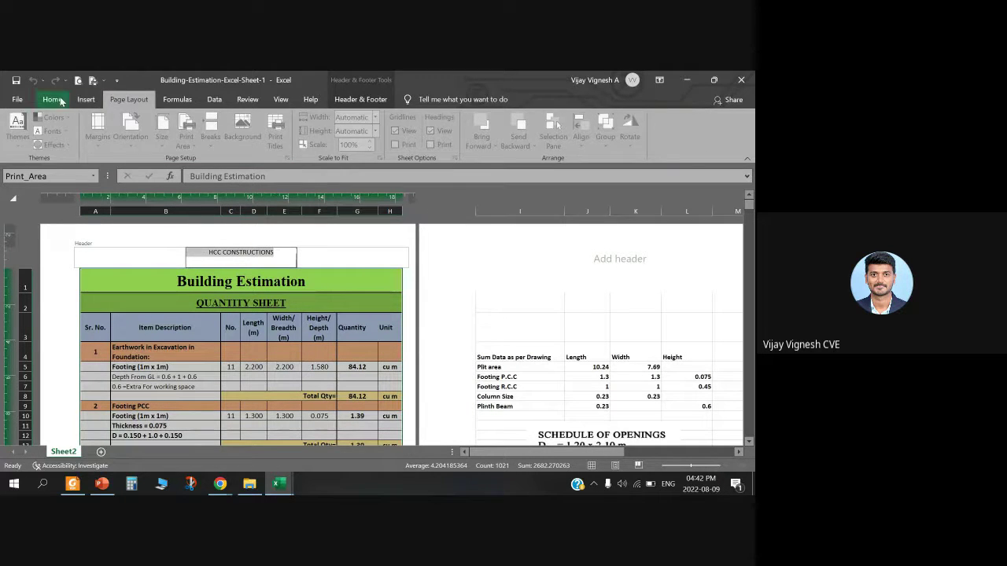
{"action": "left_click", "coordinate": [52, 99]}
{"action": "left_click", "coordinate": [159, 121]}
{"action": "left_click", "coordinate": [159, 121]}
{"action": "left_click", "coordinate": [160, 121]}
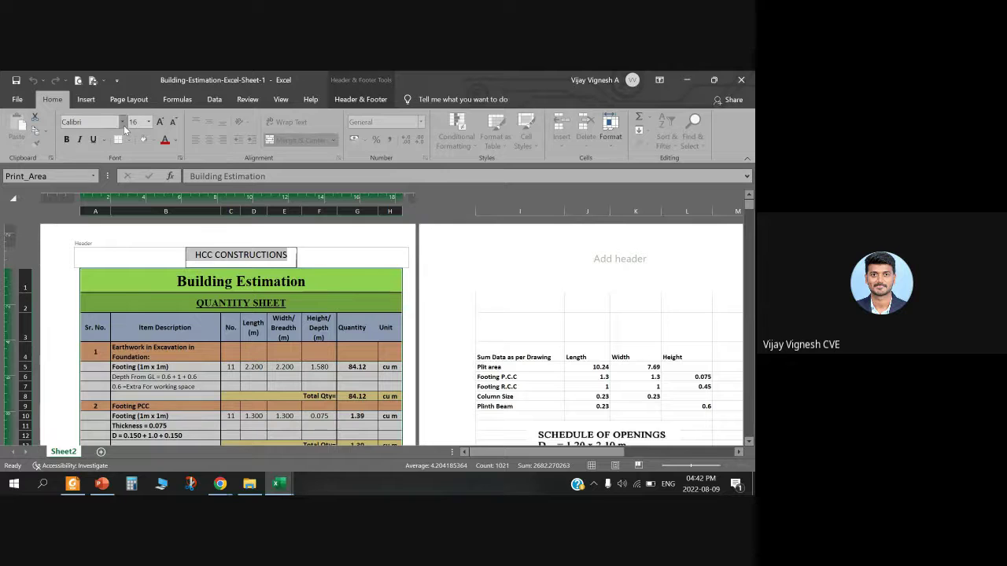
{"action": "left_click", "coordinate": [122, 122]}
{"action": "left_click", "coordinate": [110, 178]}
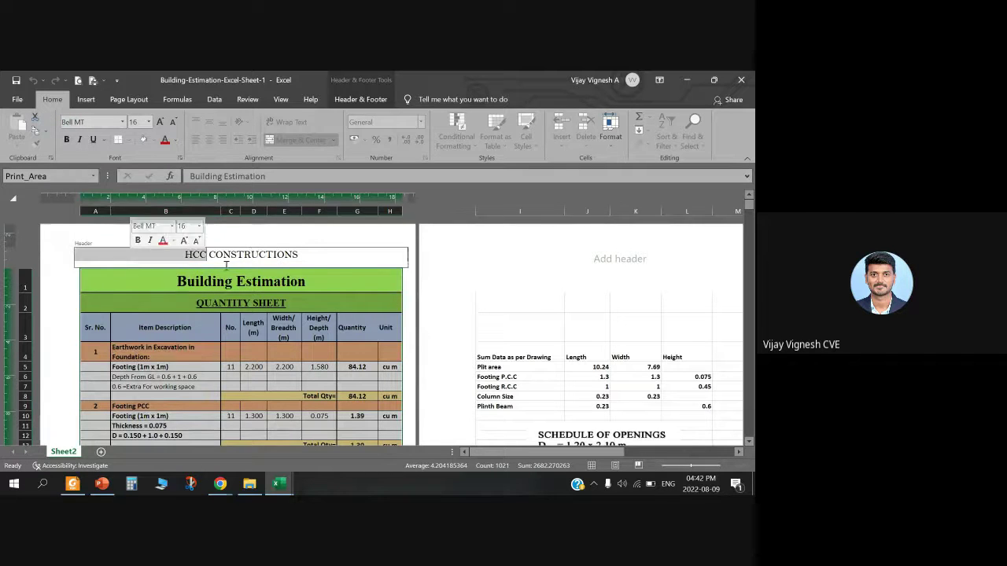
- Format the centre header text as size 14, red and bold
{"action": "key", "text": "End"}
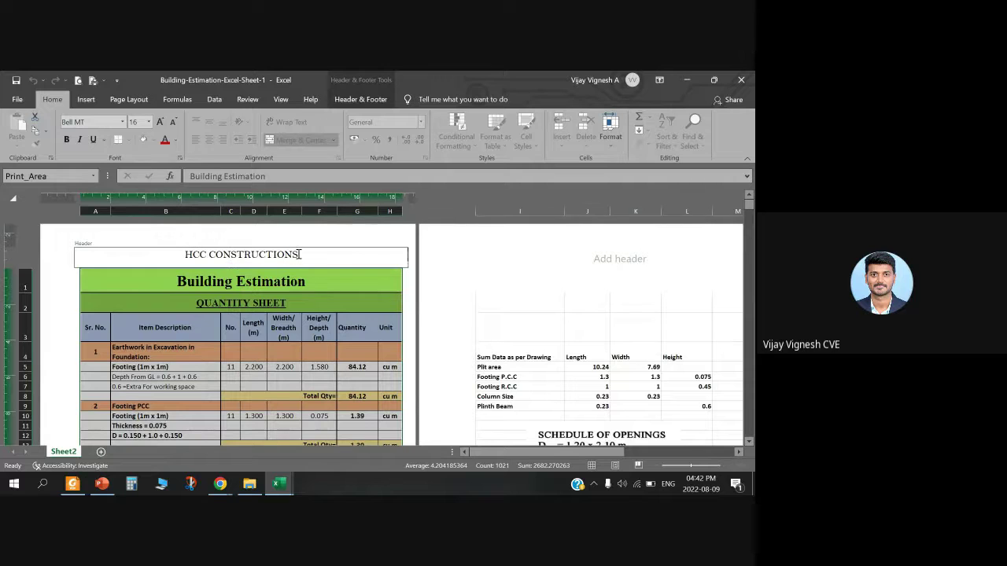
{"action": "left_click_drag", "start_coordinate": [299, 254], "coordinate": [77, 254]}
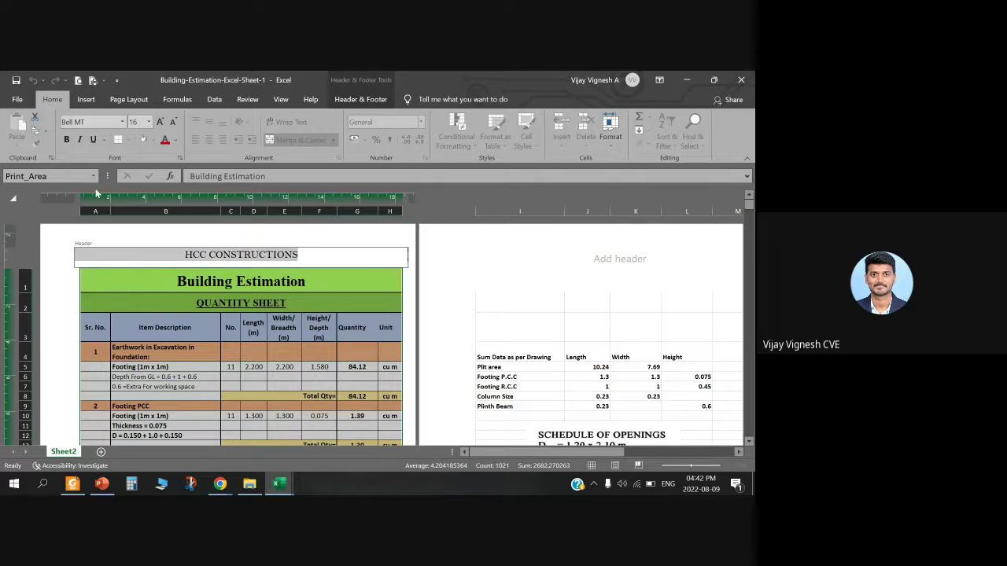
{"action": "left_click", "coordinate": [317, 278]}
{"action": "left_click", "coordinate": [317, 260]}
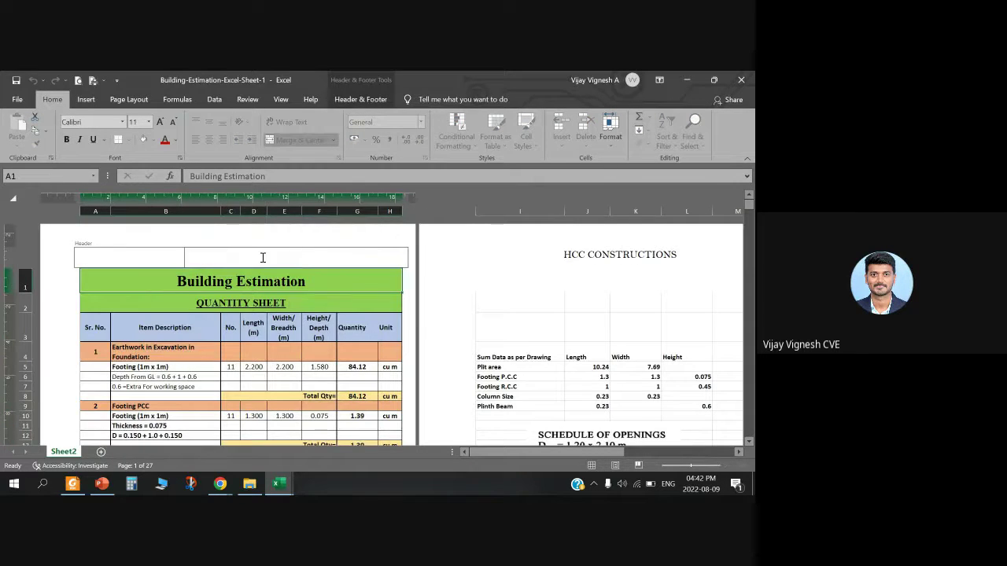
{"action": "triple_click", "coordinate": [202, 254]}
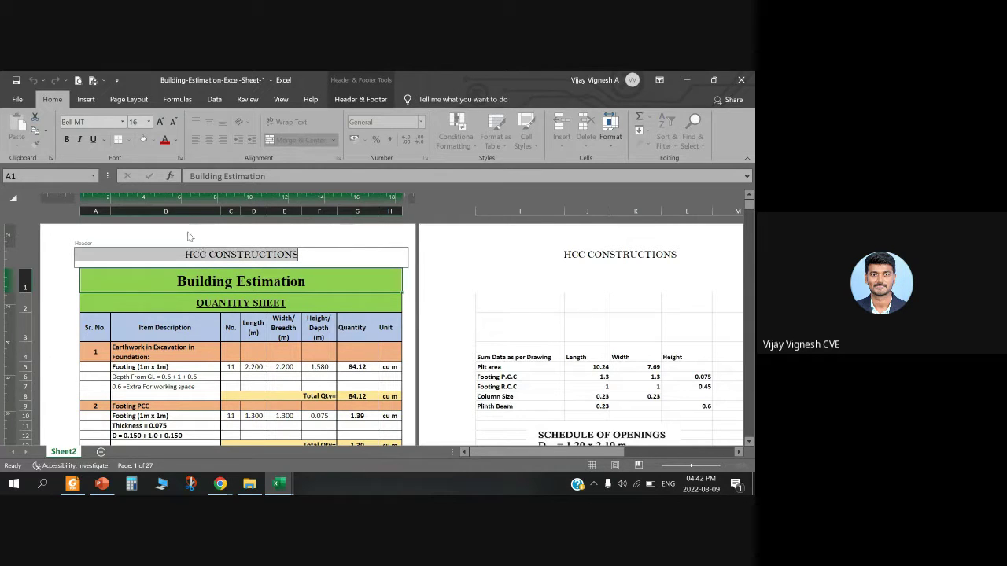
{"action": "left_click", "coordinate": [172, 123]}
{"action": "left_click", "coordinate": [165, 139]}
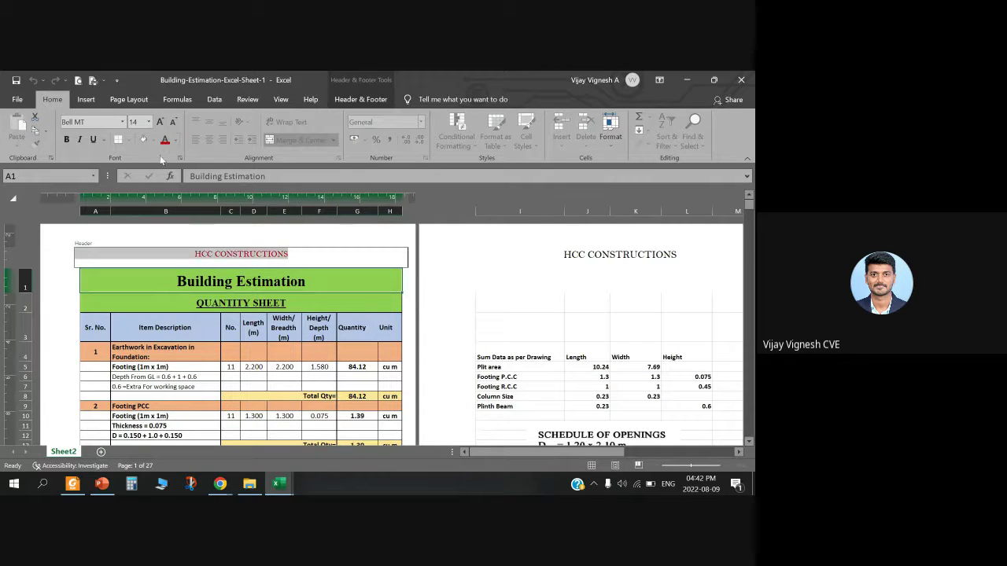
{"action": "left_click", "coordinate": [67, 140]}
{"action": "left_click", "coordinate": [353, 255]}
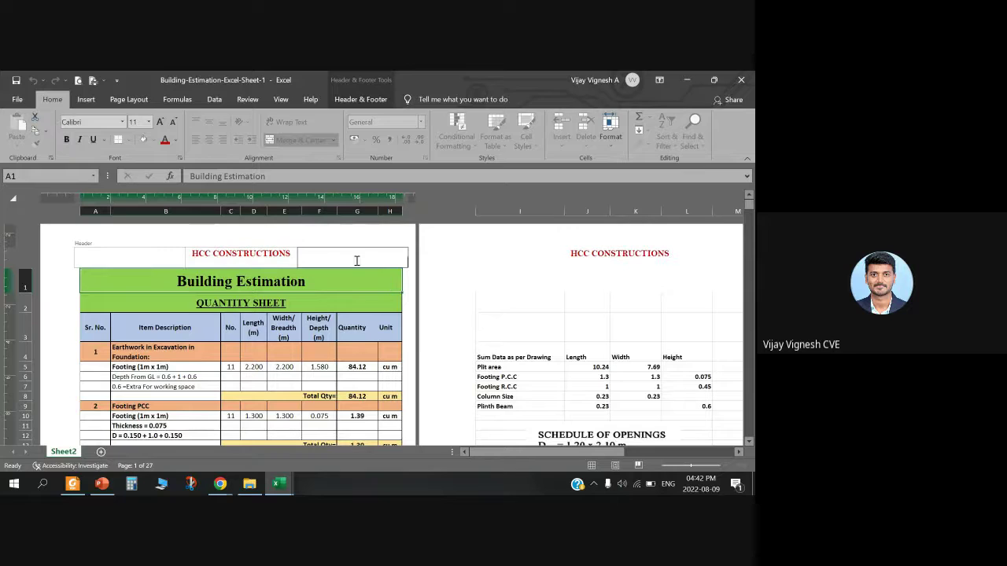
{"action": "left_click", "coordinate": [120, 257]}
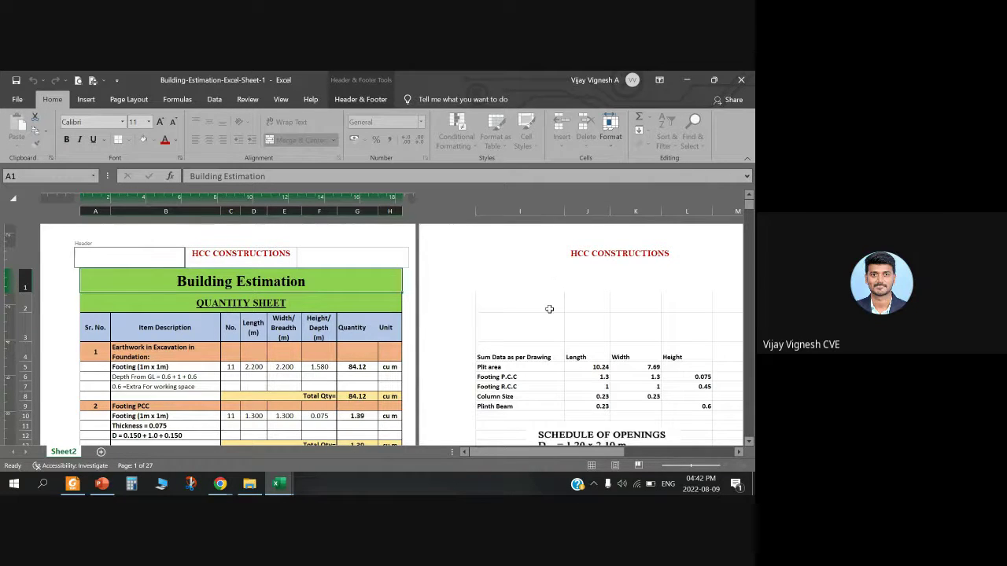
{"action": "left_click", "coordinate": [343, 330]}
- Leave the footer empty and return to Normal view
{"action": "scroll", "coordinate": [309, 383], "scroll_direction": "down", "scroll_amount": 5}
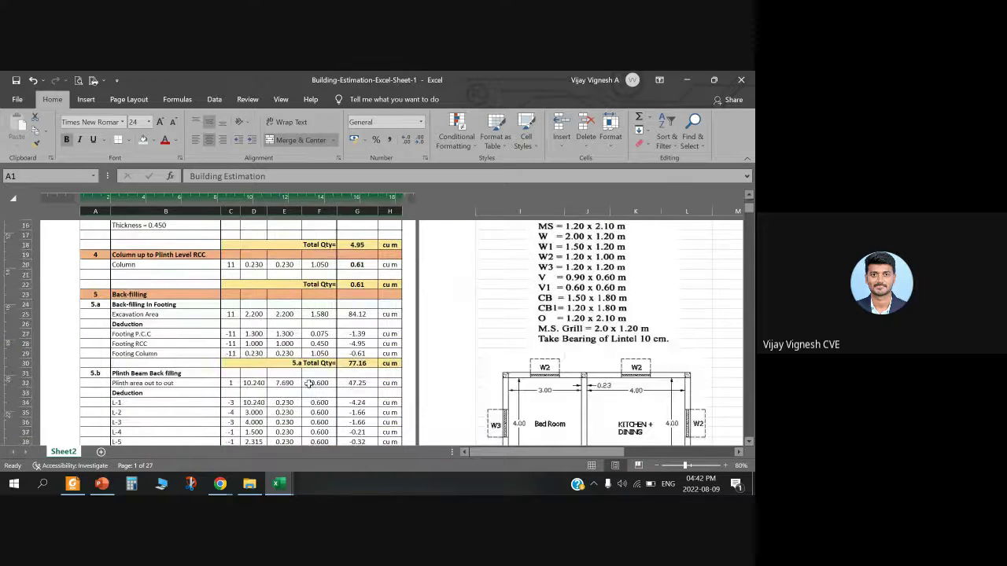
{"action": "scroll", "coordinate": [309, 383], "scroll_direction": "down", "scroll_amount": 3}
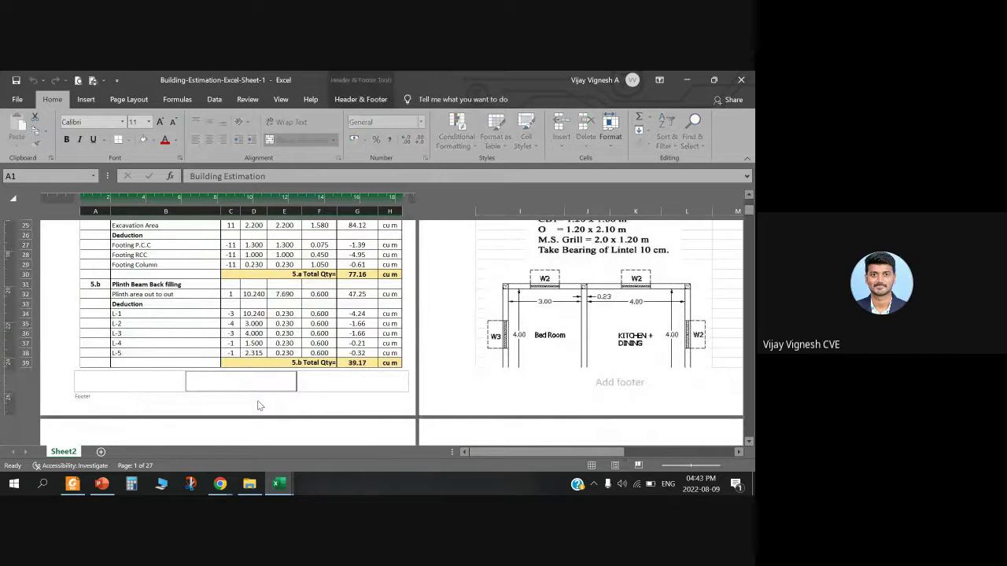
{"action": "left_click", "coordinate": [346, 405]}
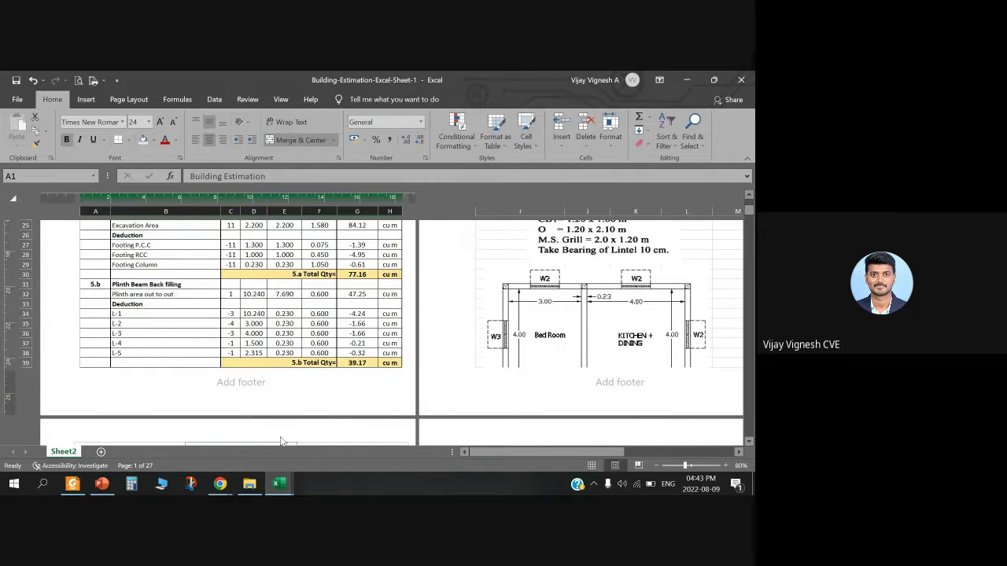
{"action": "left_click", "coordinate": [591, 464]}
{"action": "left_click", "coordinate": [19, 99]}
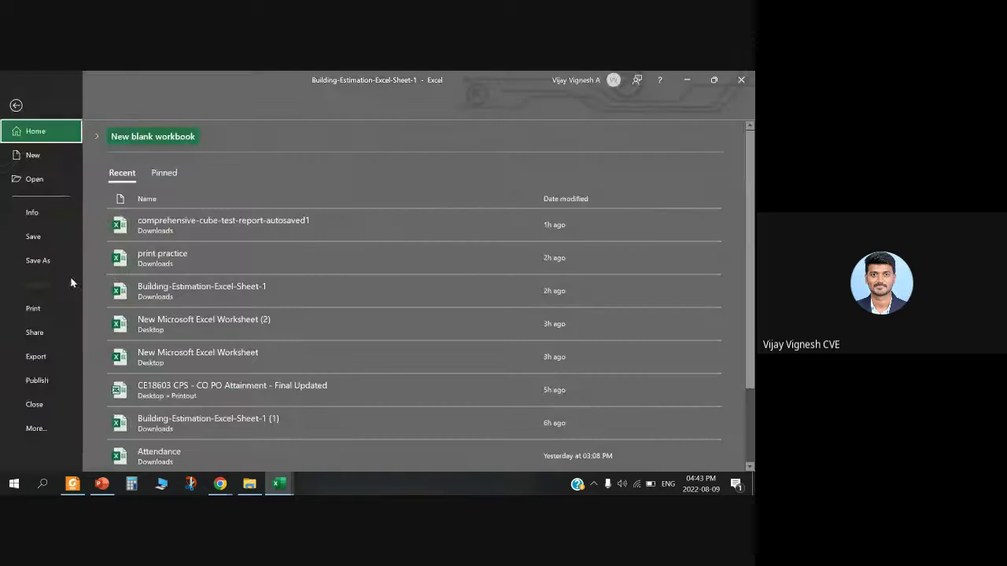
- Open the Custom Header editor from Page Setup's Header/Footer settings in the Print screen
{"action": "left_click", "coordinate": [40, 311]}
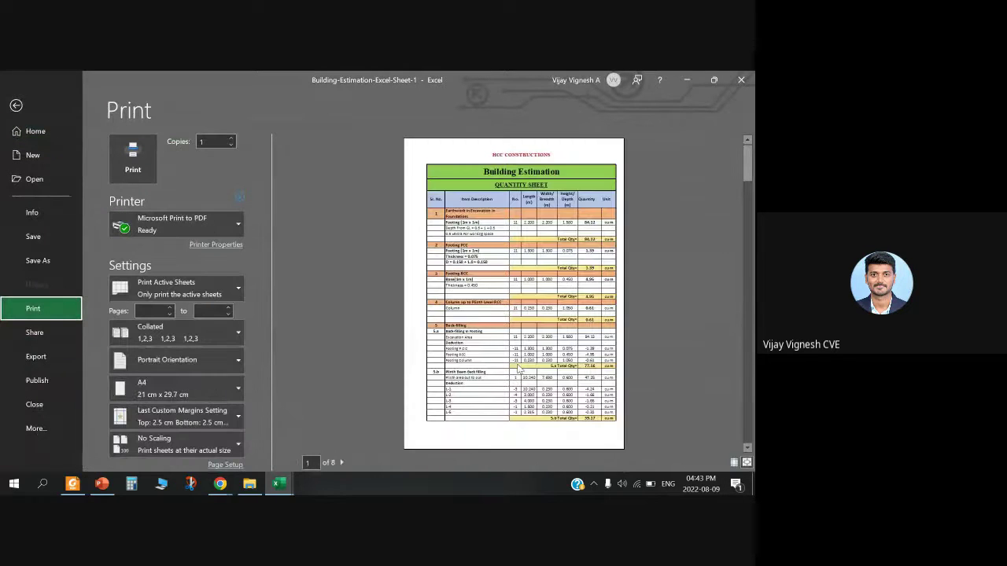
{"action": "left_click", "coordinate": [224, 466]}
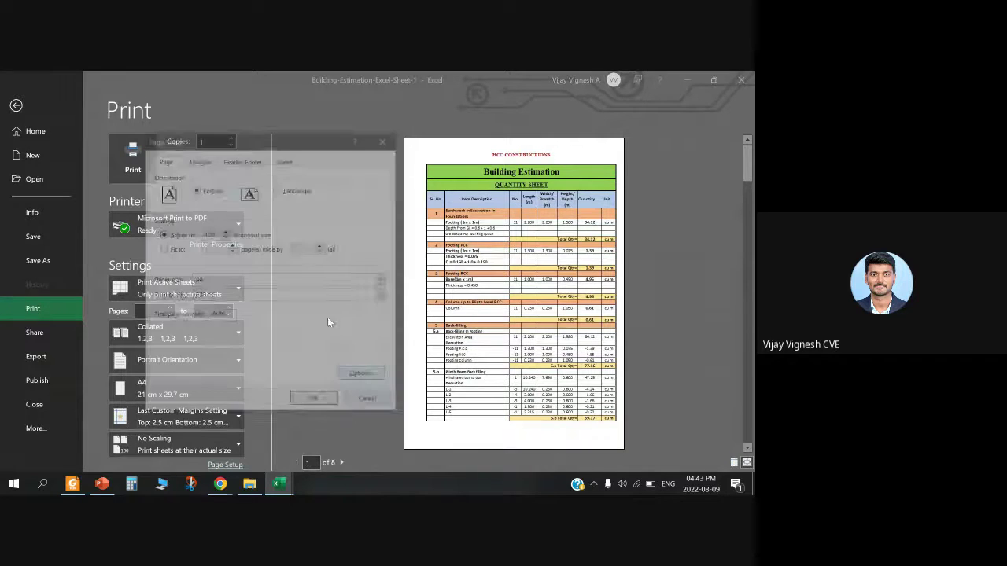
{"action": "left_click", "coordinate": [243, 160]}
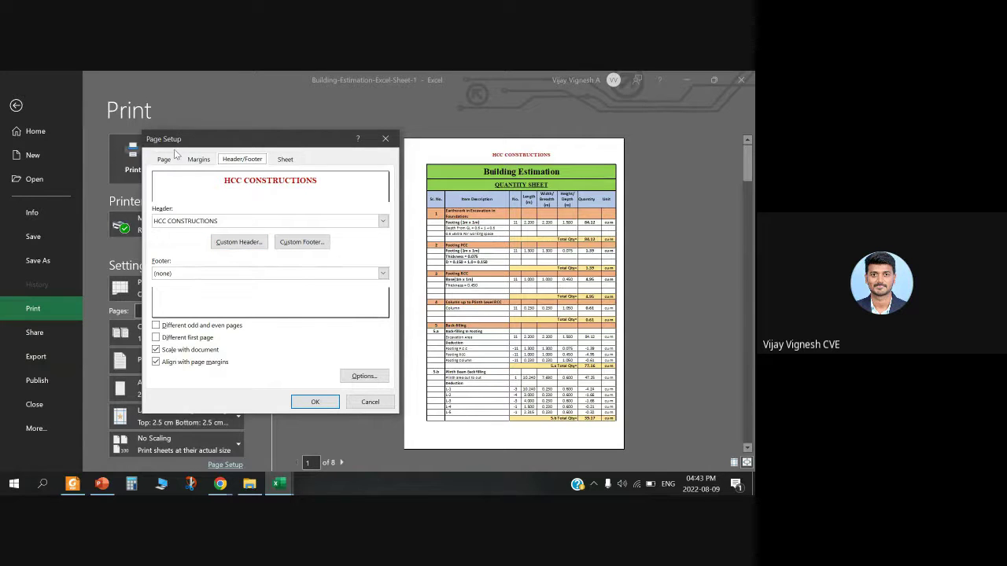
{"action": "left_click", "coordinate": [233, 245]}
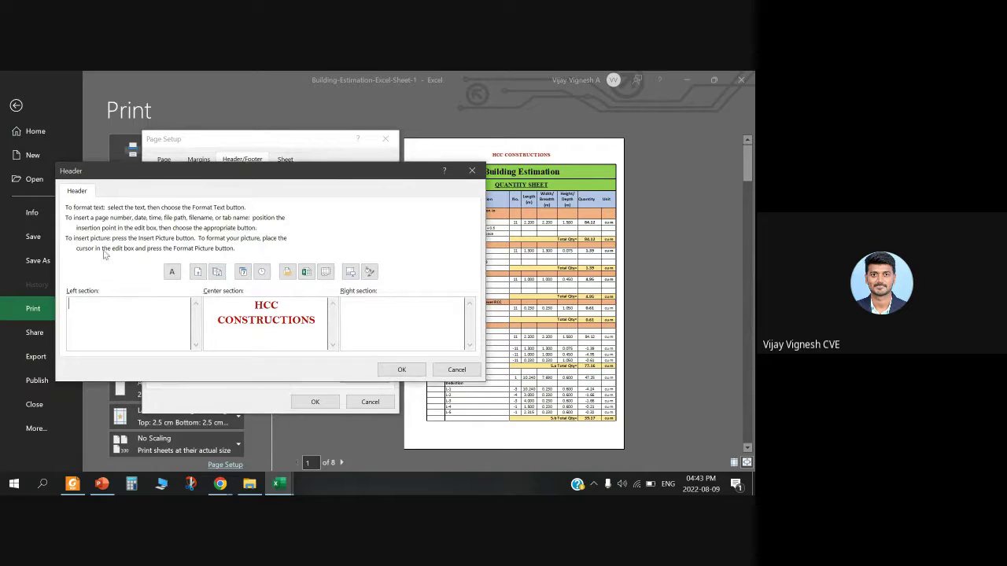
- Insert the 'Logo updated' picture into the left header section
{"action": "triple_click", "coordinate": [256, 309]}
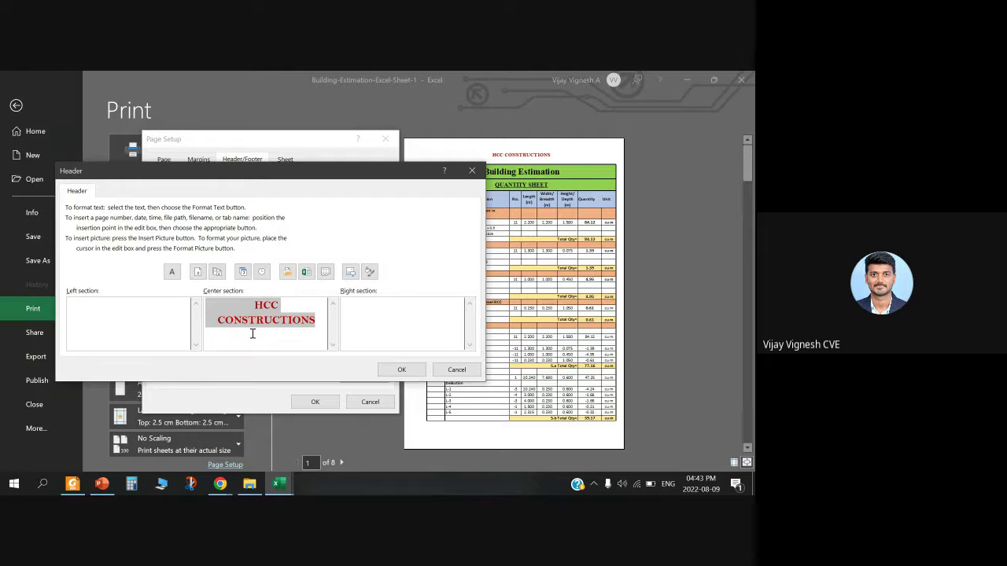
{"action": "left_click", "coordinate": [145, 323]}
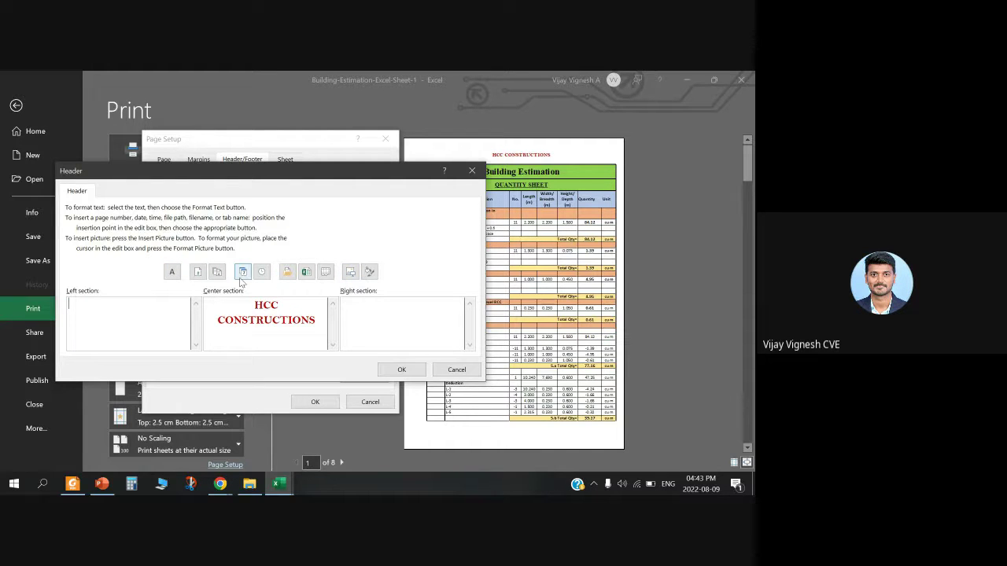
{"action": "left_click", "coordinate": [349, 272]}
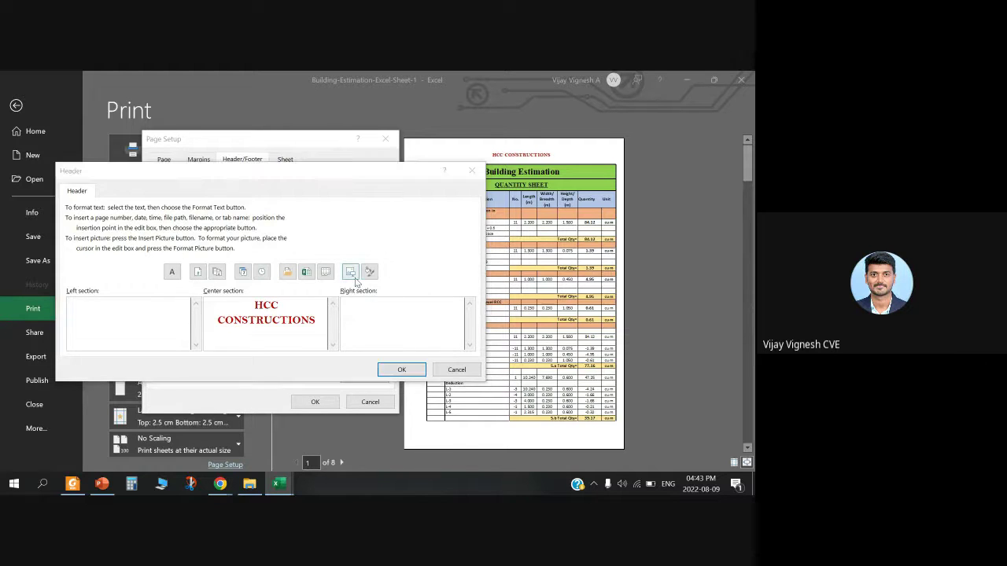
{"action": "left_click", "coordinate": [318, 214]}
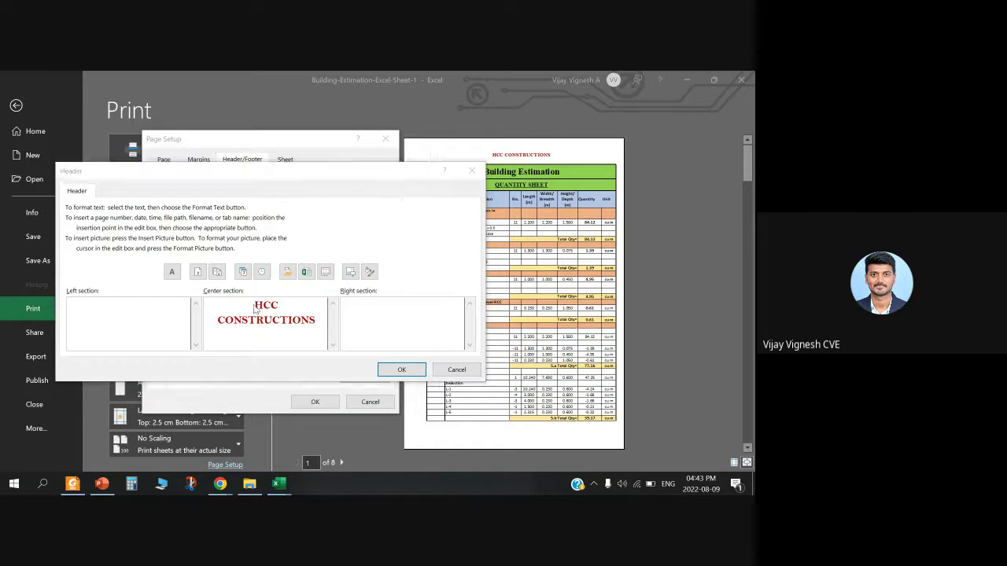
{"action": "left_click", "coordinate": [197, 250]}
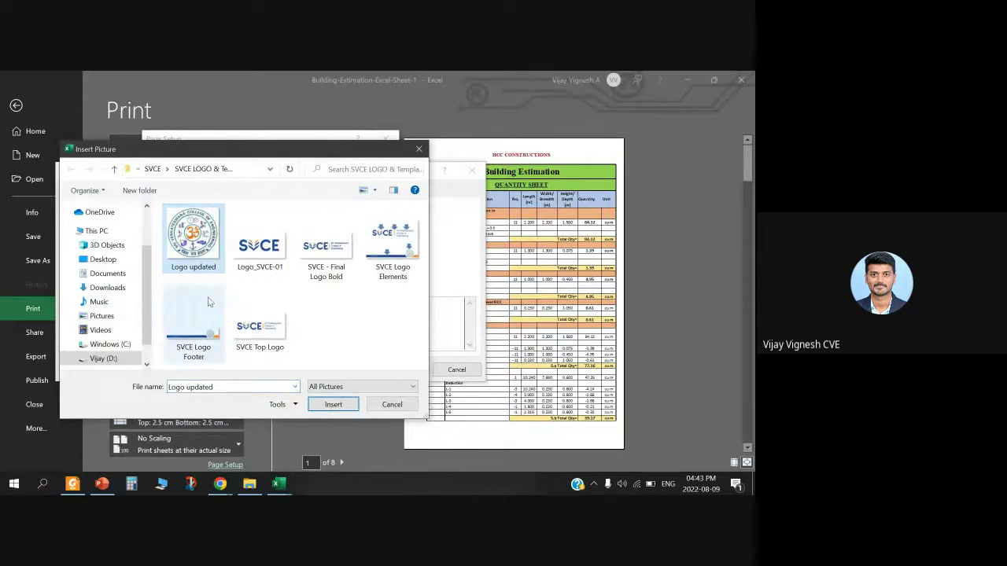
{"action": "left_click", "coordinate": [333, 404]}
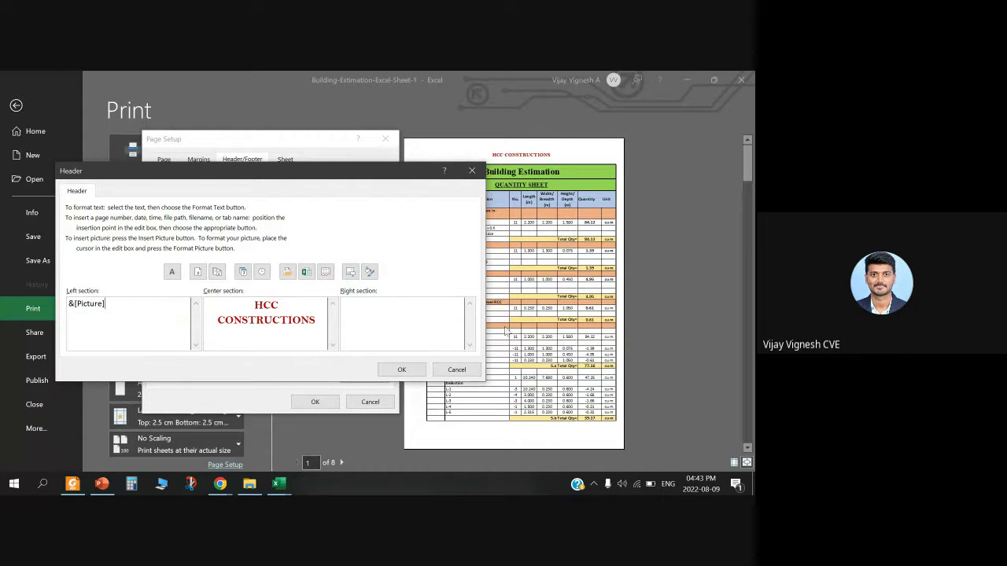
- Add the current date to the right header section and confirm the header
{"action": "left_click", "coordinate": [244, 272]}
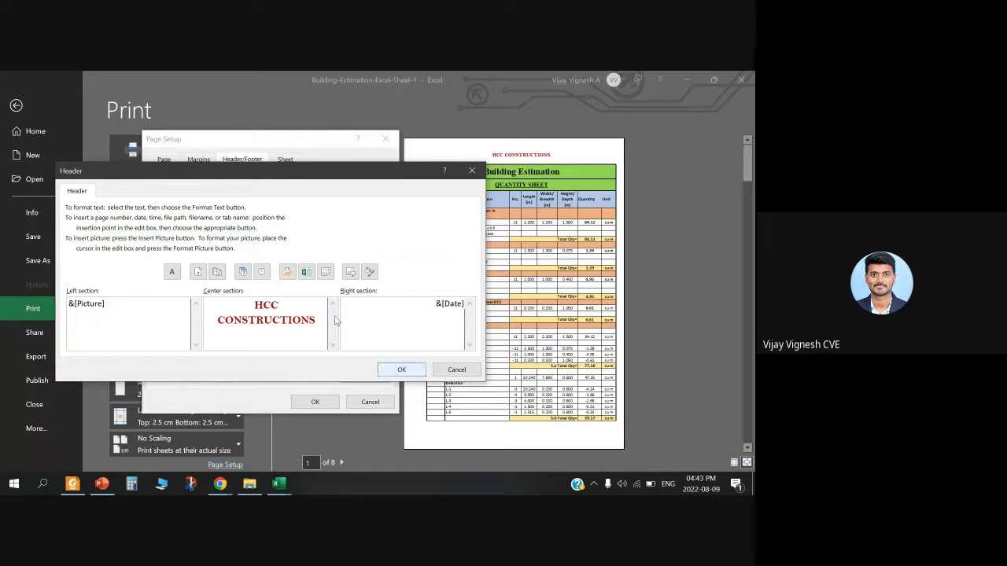
{"action": "left_click", "coordinate": [401, 370]}
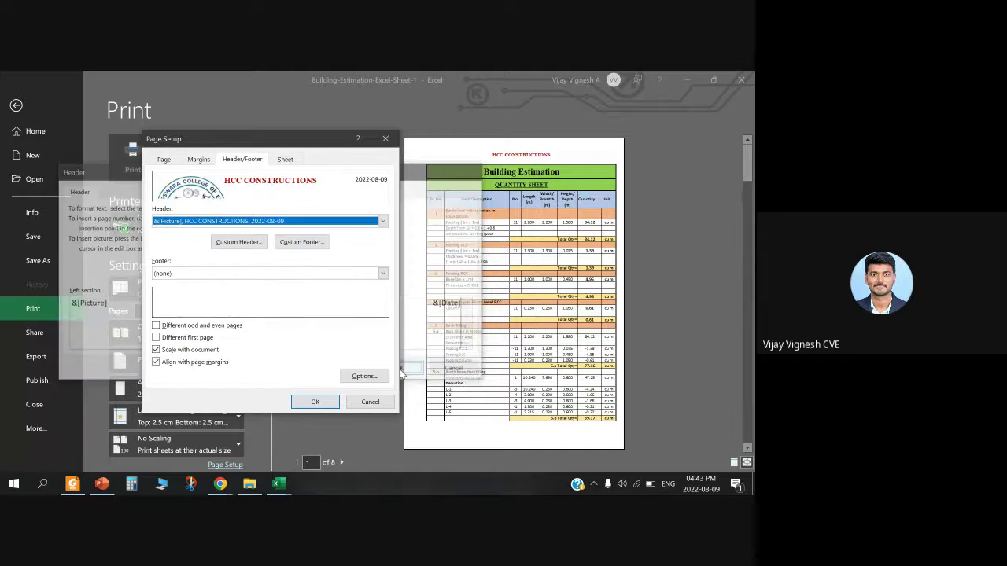
{"action": "left_click", "coordinate": [307, 243]}
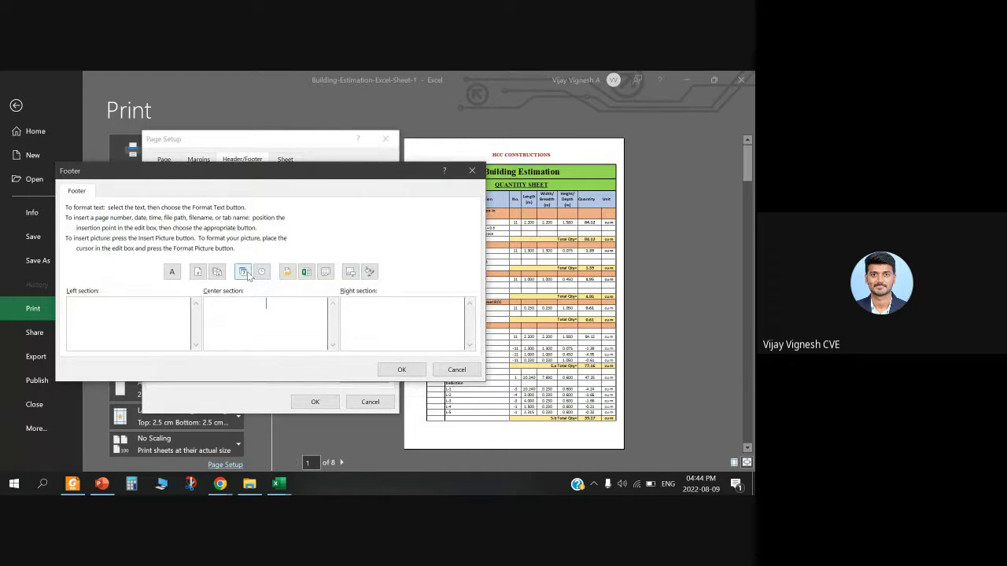
- Put the page number in the footer centre and the total page count at left
{"action": "left_click", "coordinate": [218, 273]}
{"action": "left_click_drag", "start_coordinate": [300, 310], "coordinate": [232, 303]}
{"action": "key", "text": "Delete"}
{"action": "left_click", "coordinate": [200, 271]}
{"action": "left_click", "coordinate": [125, 314]}
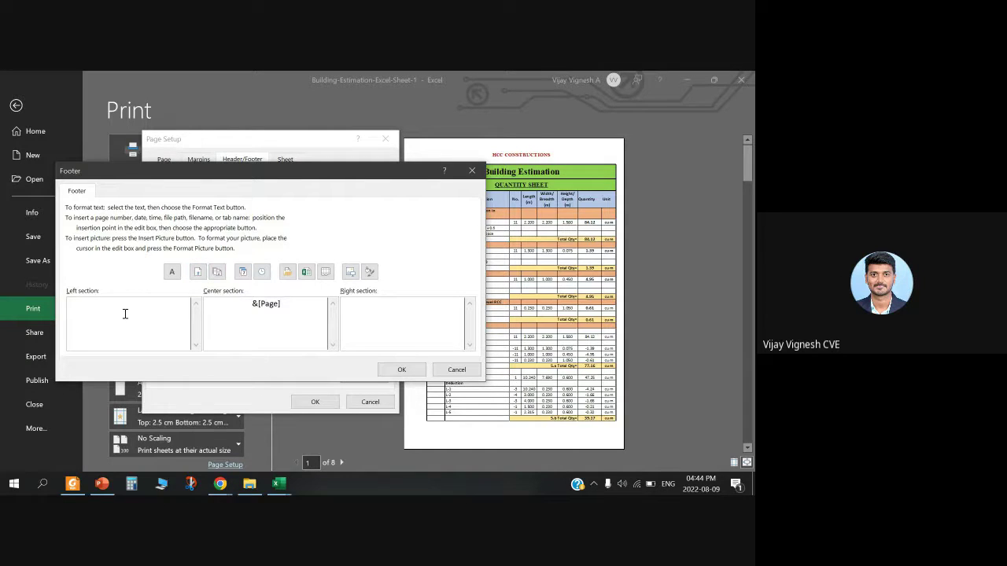
{"action": "left_click", "coordinate": [217, 272]}
- Type PROJECT 023 in the right footer section and apply the footer
{"action": "left_click", "coordinate": [409, 312]}
{"action": "type", "text": "PROJECT 023"}
{"action": "left_click", "coordinate": [401, 370]}
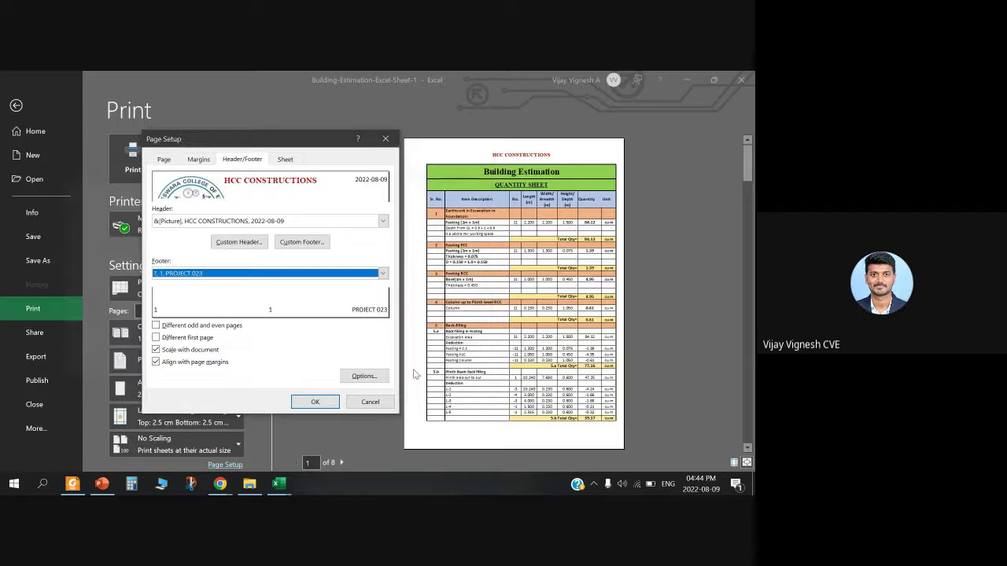
{"action": "left_click", "coordinate": [322, 403]}
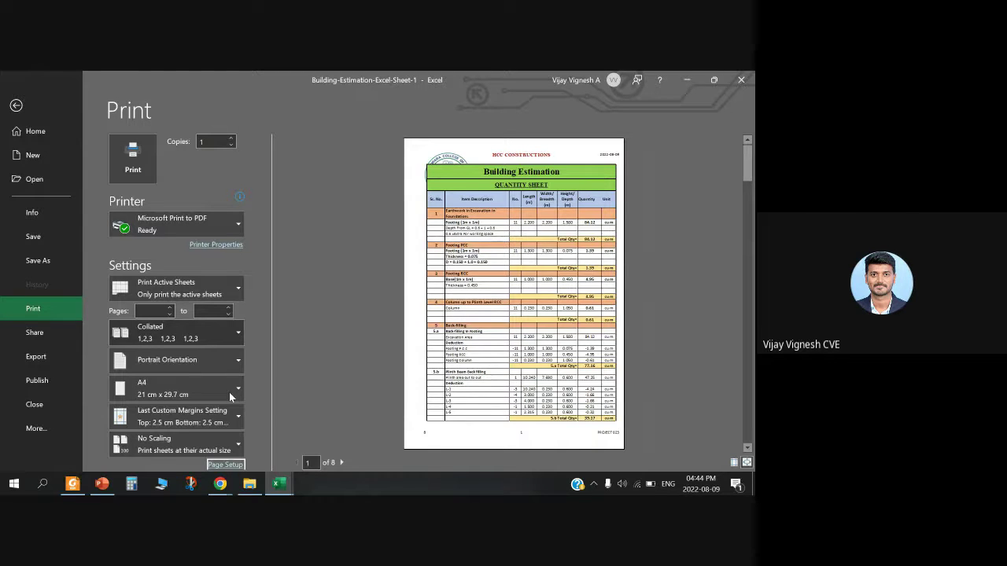
- Open the header logo's Format Picture settings and scale it down to 49%
{"action": "left_click", "coordinate": [225, 464]}
{"action": "left_click", "coordinate": [242, 159]}
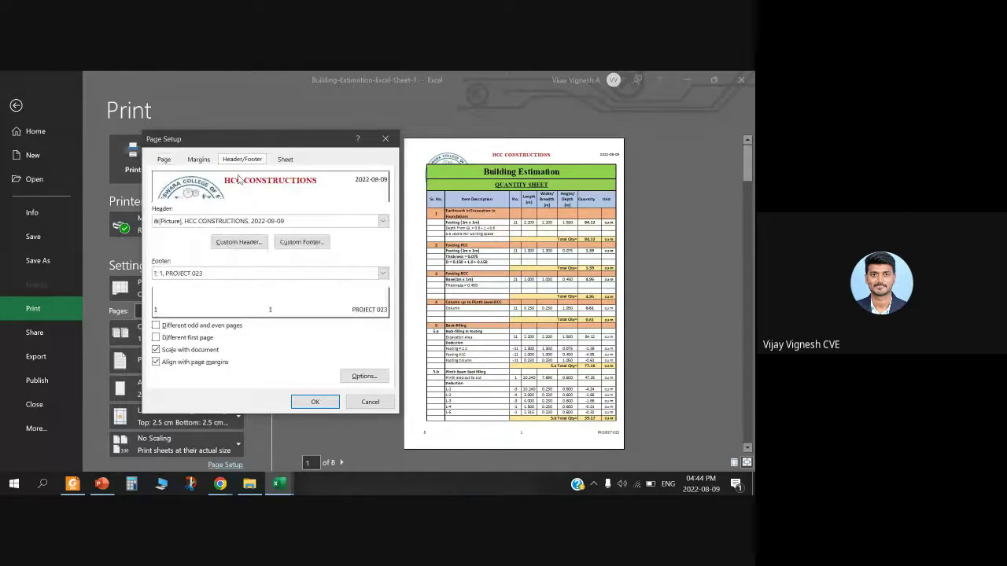
{"action": "left_click", "coordinate": [239, 241]}
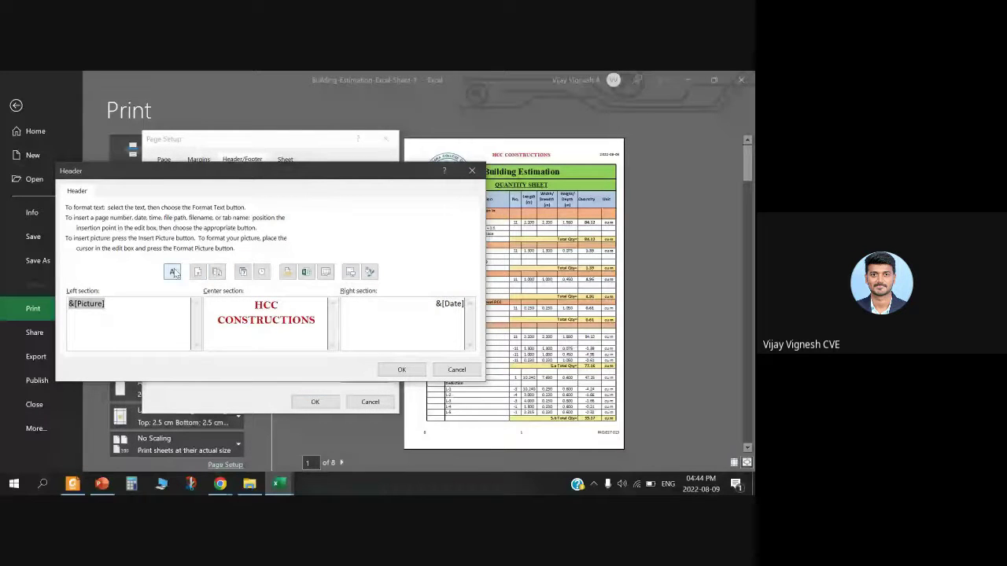
{"action": "left_click", "coordinate": [369, 272]}
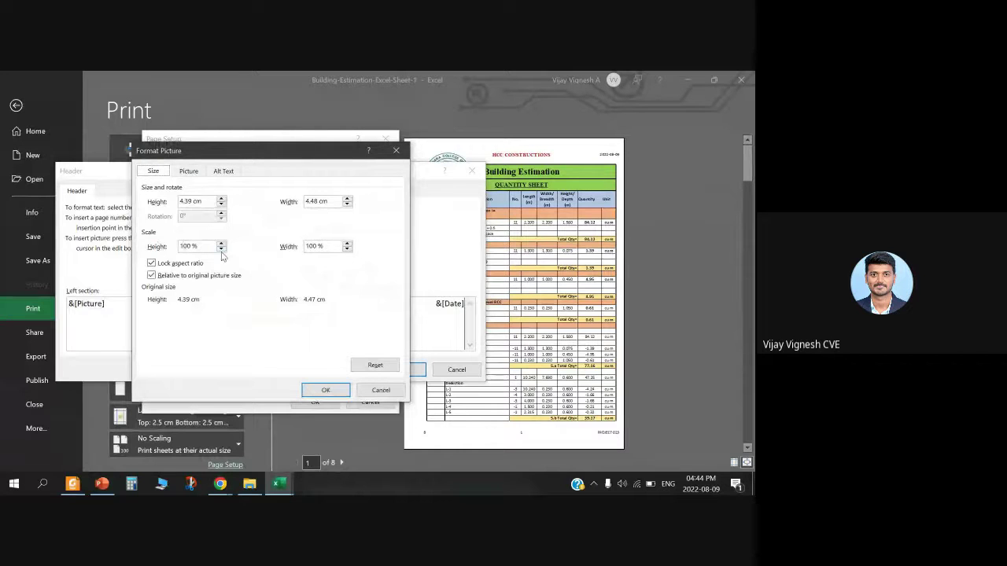
{"action": "left_click_drag", "start_coordinate": [221, 251], "coordinate": [221, 251]}
{"action": "left_click", "coordinate": [315, 389]}
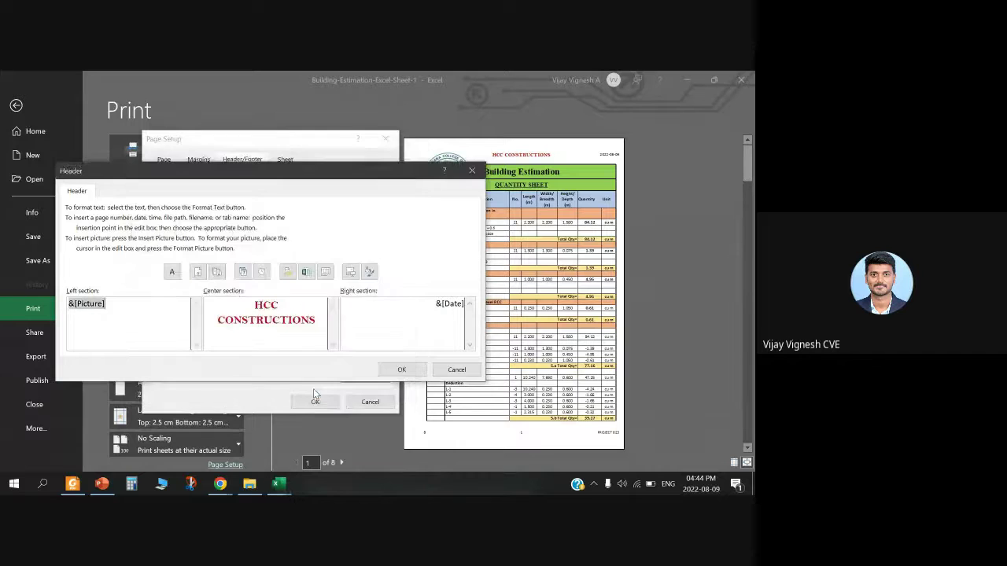
- Step the logo scale down to 37% and apply through all dialogs
{"action": "left_click", "coordinate": [370, 271]}
{"action": "left_click", "coordinate": [222, 249]}
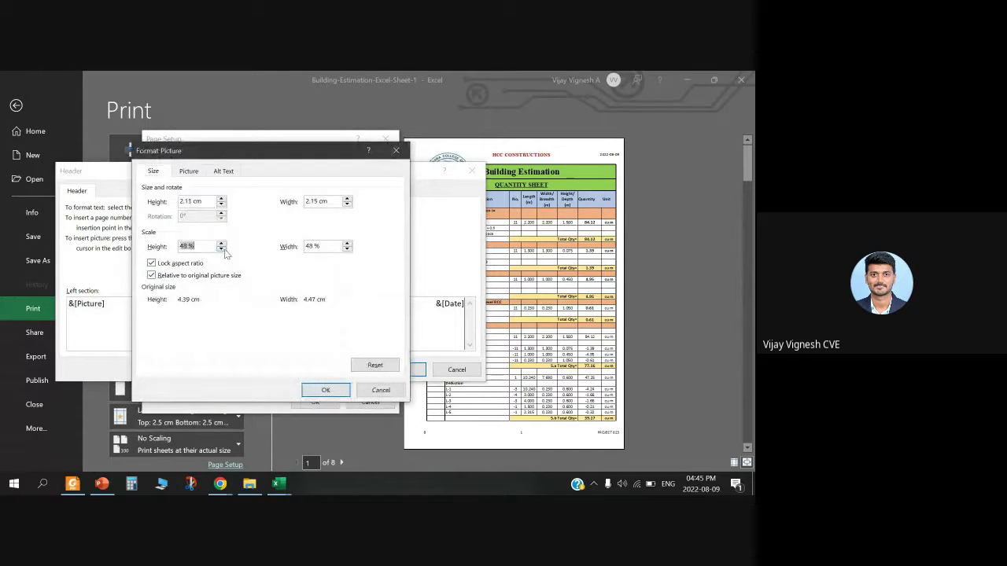
{"action": "left_click", "coordinate": [222, 249]}
{"action": "left_click", "coordinate": [325, 390]}
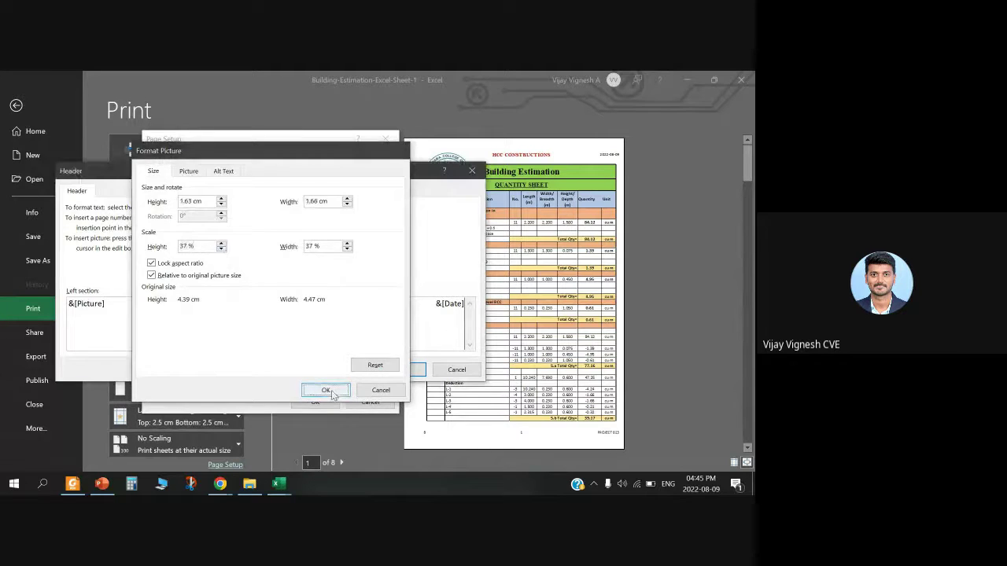
{"action": "left_click", "coordinate": [402, 369]}
{"action": "left_click", "coordinate": [313, 401]}
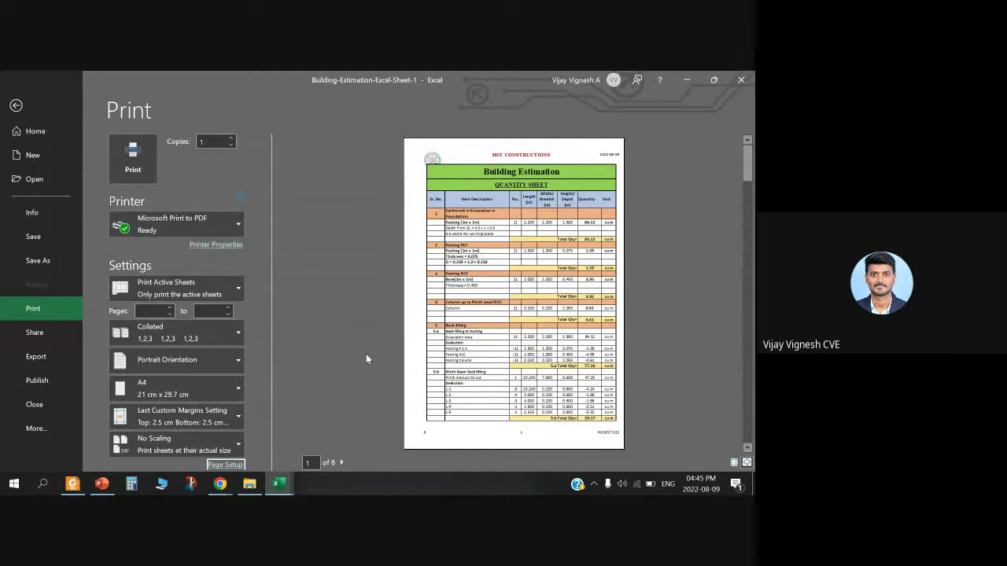
- Reduce the header logo scale to 21% (0.92 cm high) and confirm every dialog
{"action": "left_click", "coordinate": [226, 464]}
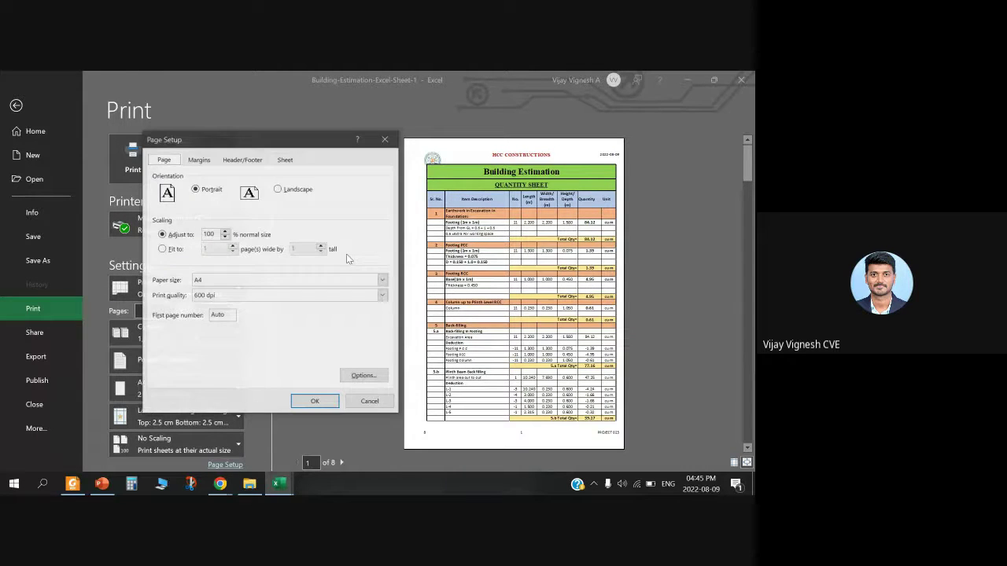
{"action": "left_click", "coordinate": [281, 161]}
{"action": "left_click", "coordinate": [242, 160]}
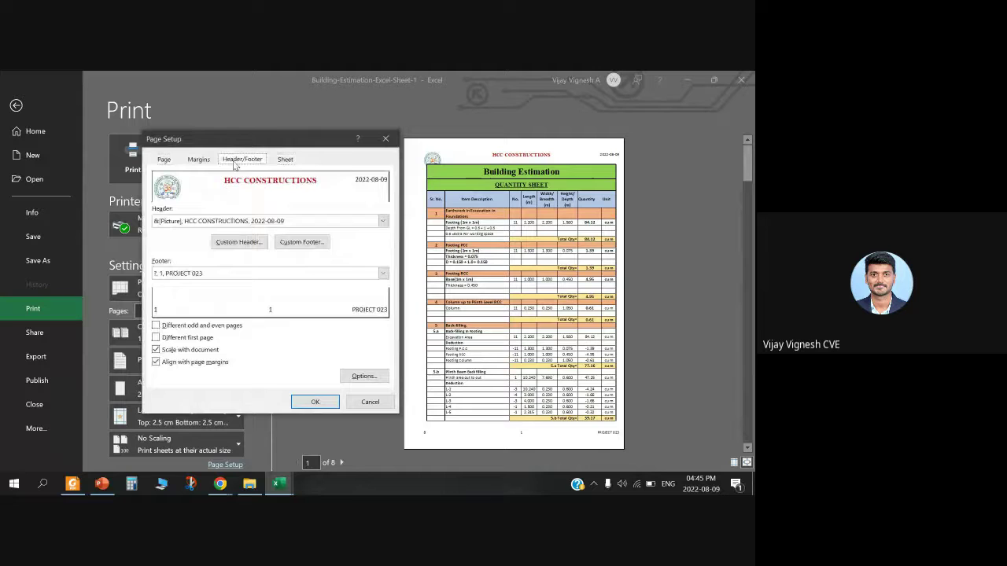
{"action": "left_click", "coordinate": [242, 242]}
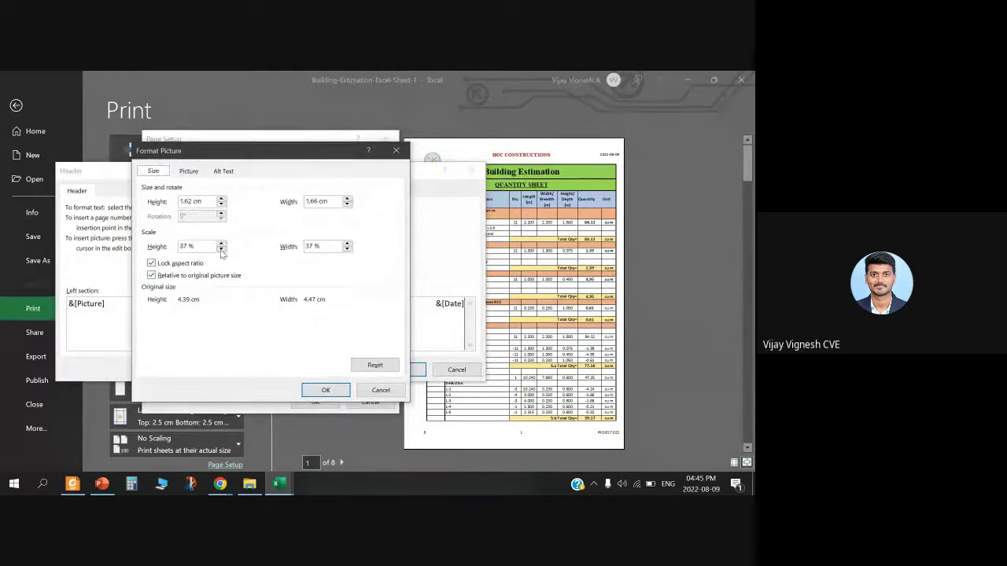
{"action": "left_click", "coordinate": [221, 250]}
{"action": "left_click", "coordinate": [221, 249]}
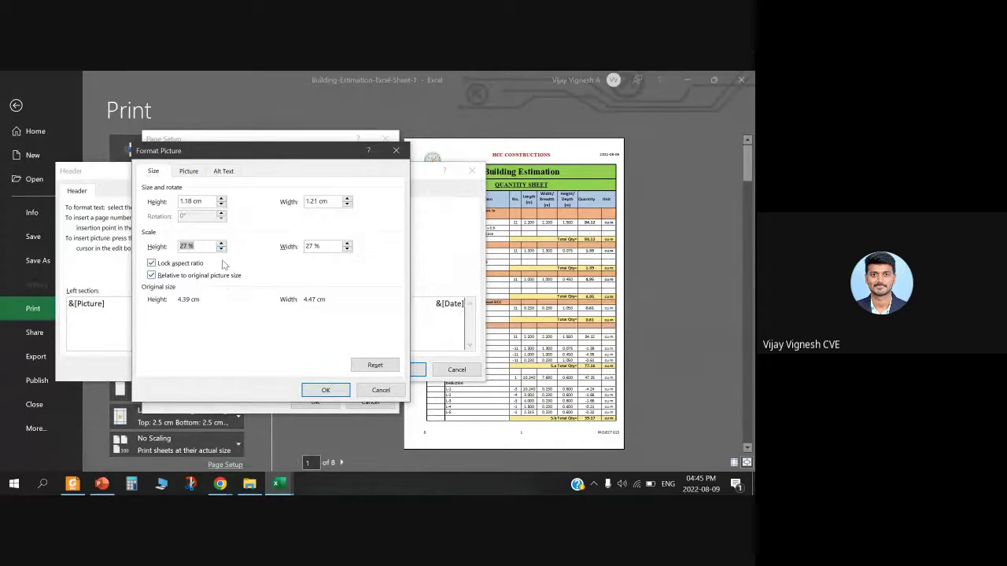
{"action": "left_click", "coordinate": [325, 390]}
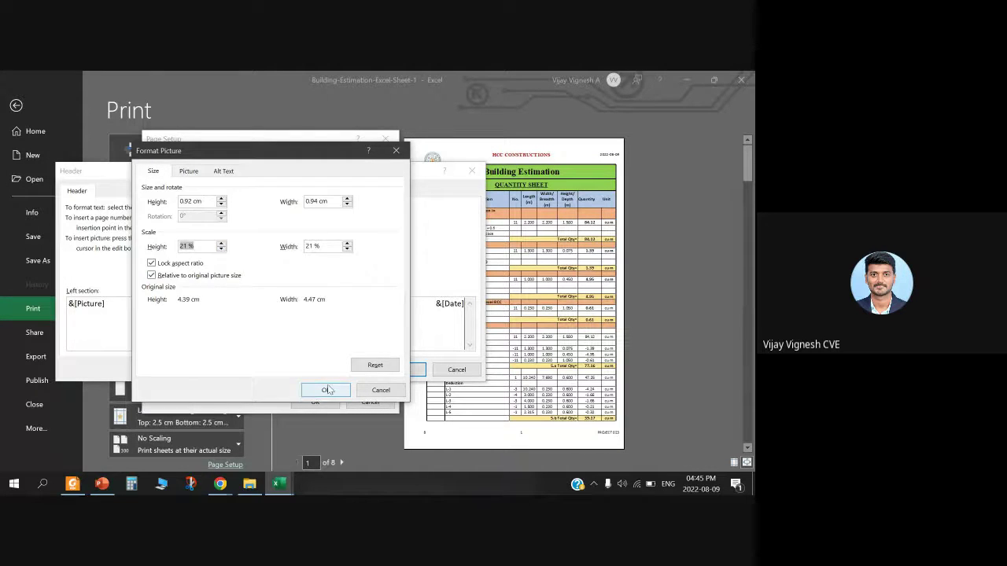
{"action": "left_click", "coordinate": [401, 369]}
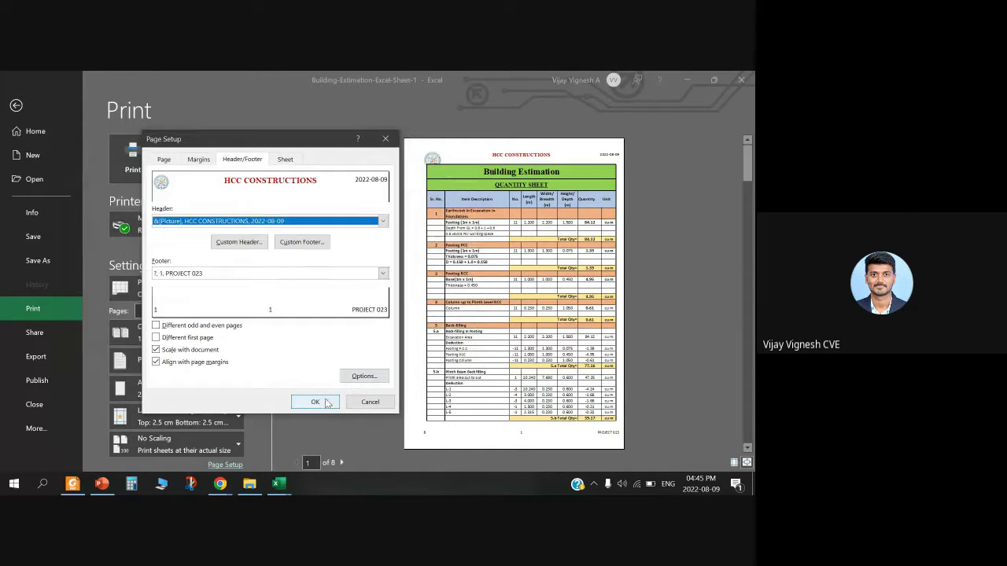
{"action": "left_click", "coordinate": [316, 401]}
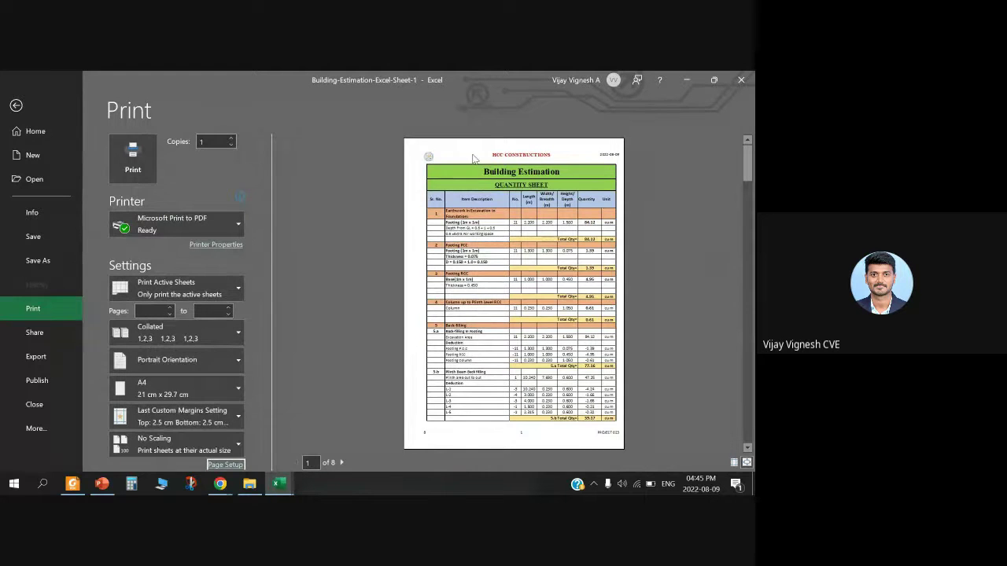
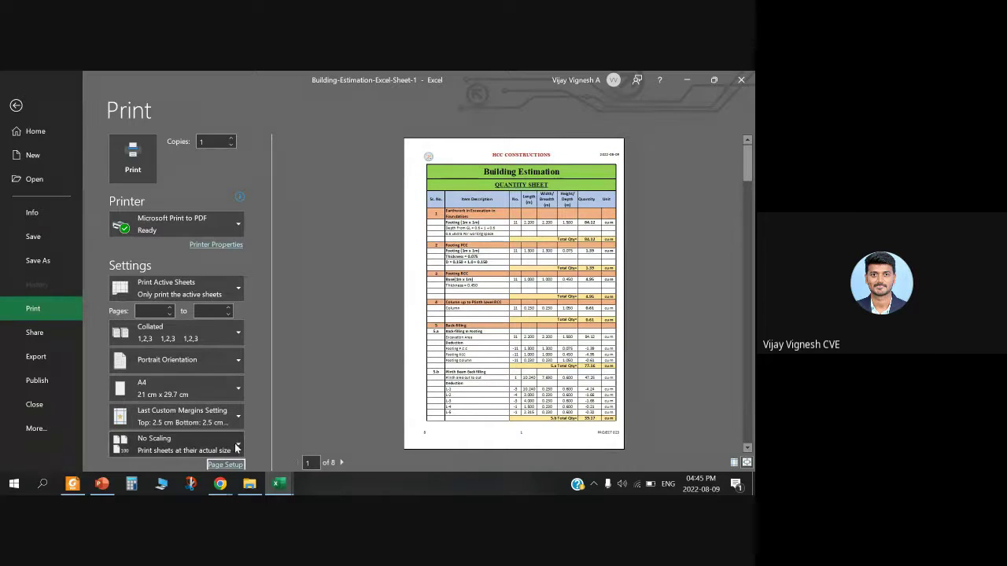
- Open the Custom Footer editor and the font settings for the centre page number
{"action": "left_click", "coordinate": [225, 464]}
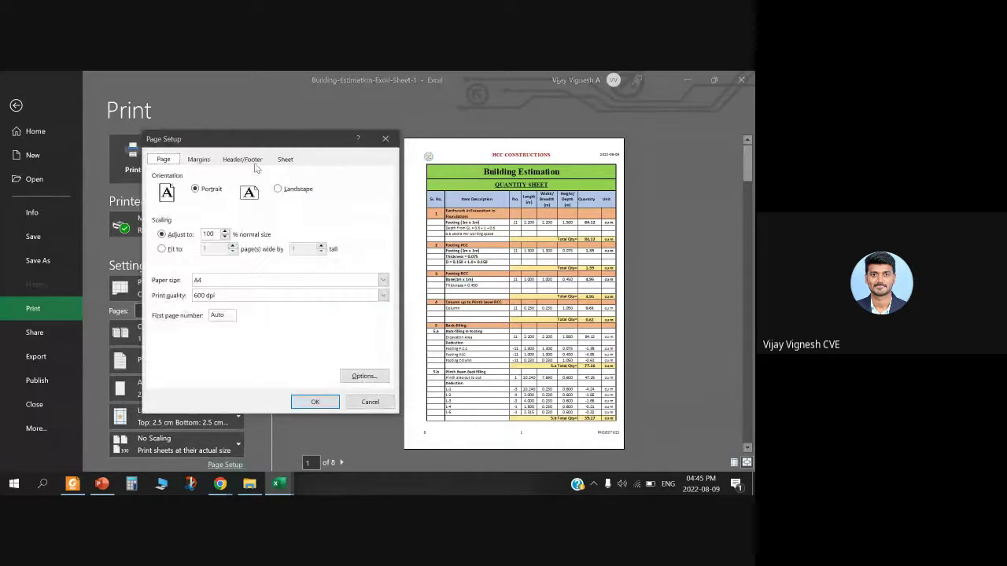
{"action": "left_click", "coordinate": [253, 163]}
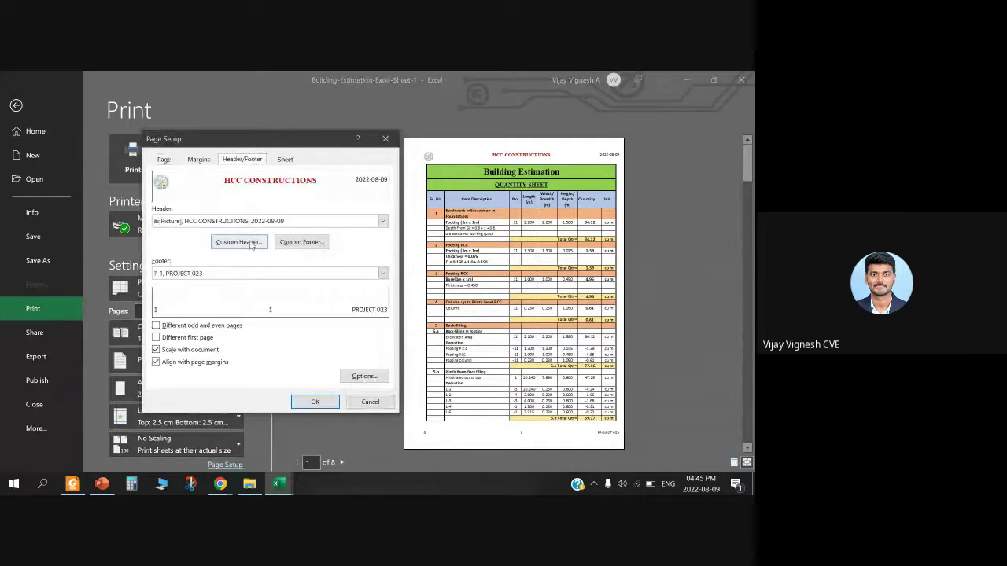
{"action": "left_click", "coordinate": [302, 242]}
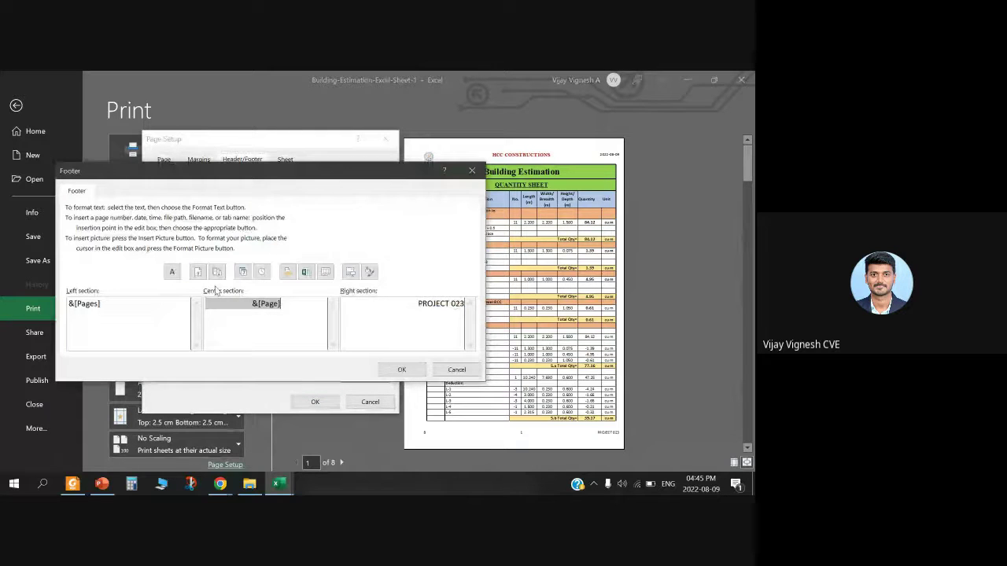
{"action": "left_click", "coordinate": [171, 271]}
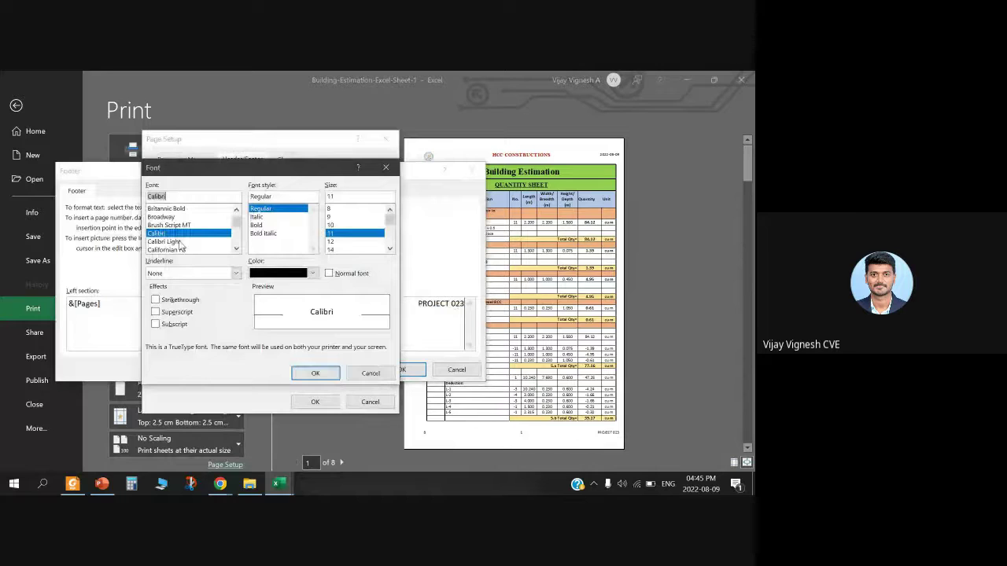
{"action": "key", "text": "Escape"}
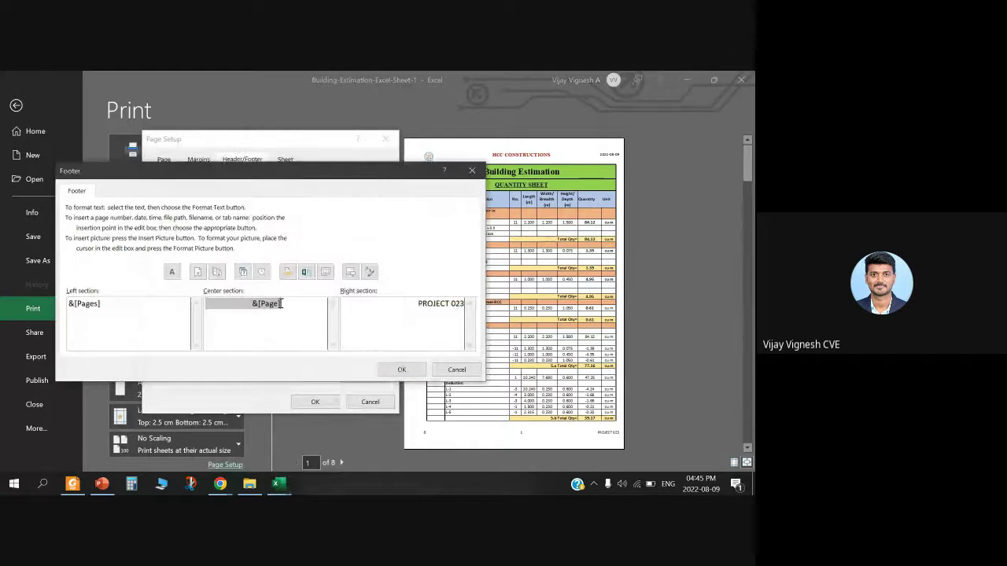
{"action": "left_click", "coordinate": [171, 272]}
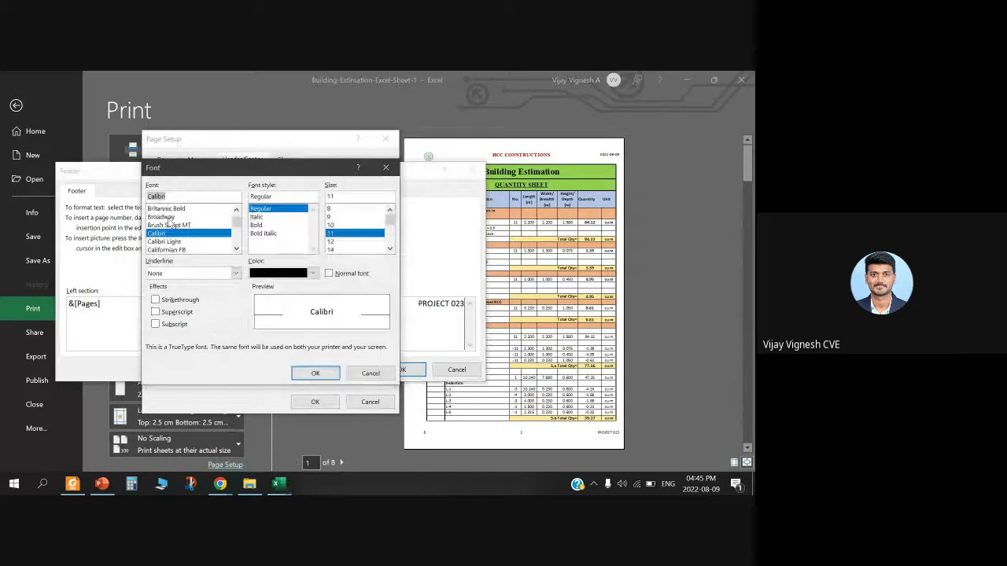
- Set the centre page number to Baskerville Old Face, regular, size 14, and accept the footer
{"action": "type", "text": "TIMES"}
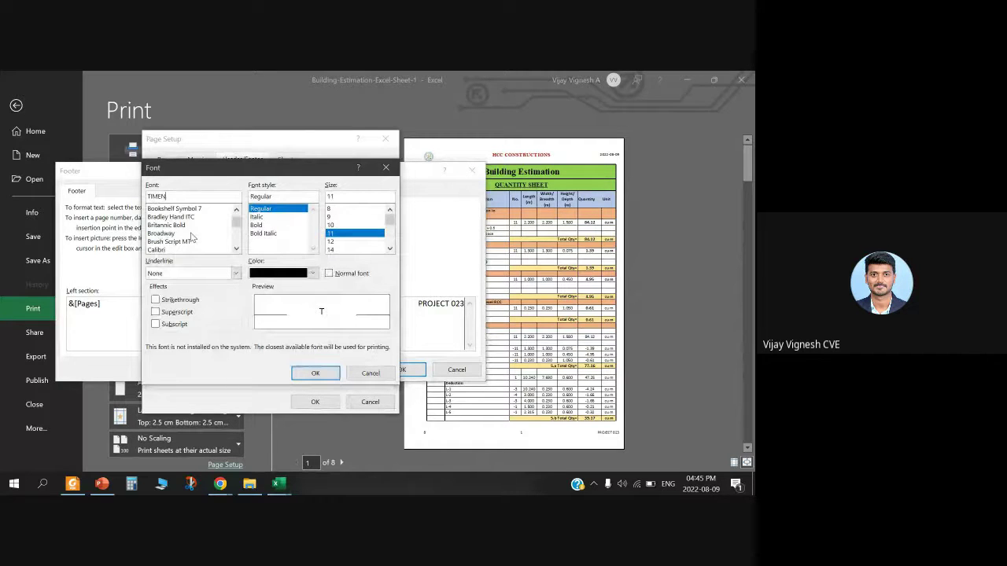
{"action": "scroll", "coordinate": [191, 237], "scroll_direction": "up", "scroll_amount": 3}
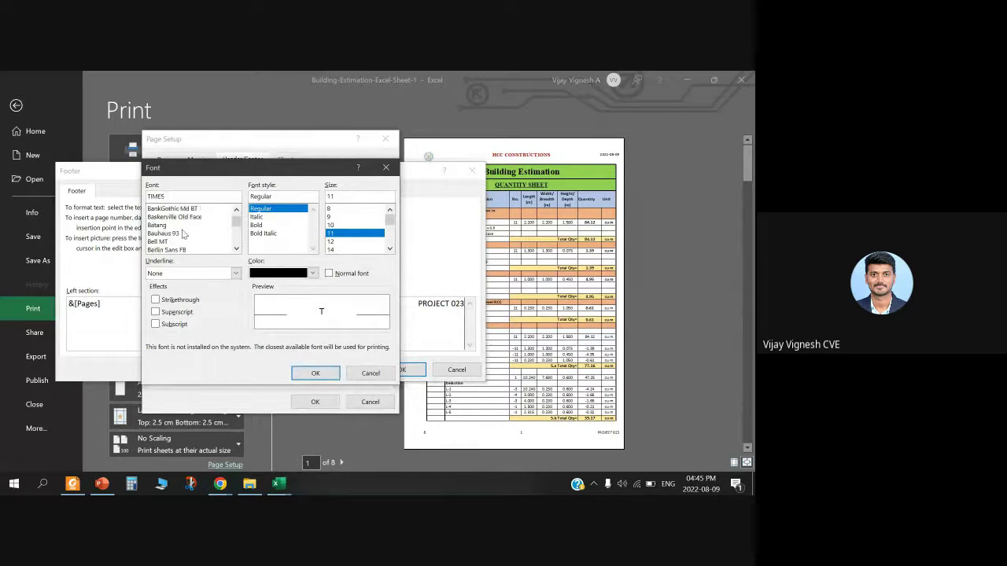
{"action": "left_click", "coordinate": [165, 234]}
{"action": "left_click", "coordinate": [285, 225]}
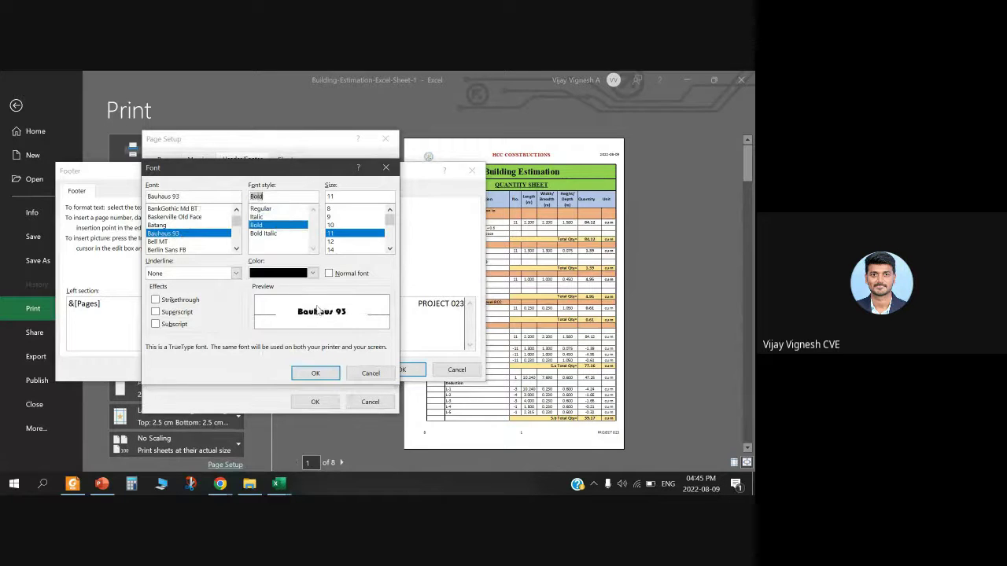
{"action": "key", "text": "Up"}
{"action": "key", "text": "Up"}
{"action": "left_click", "coordinate": [169, 217]}
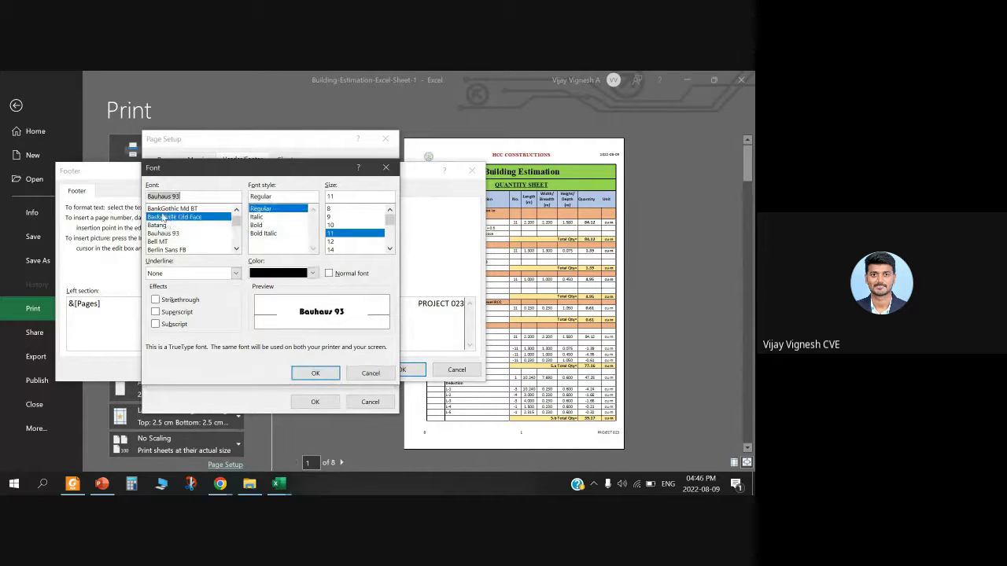
{"action": "key", "text": "Tab"}
{"action": "key", "text": "Tab"}
{"action": "type", "text": "14"}
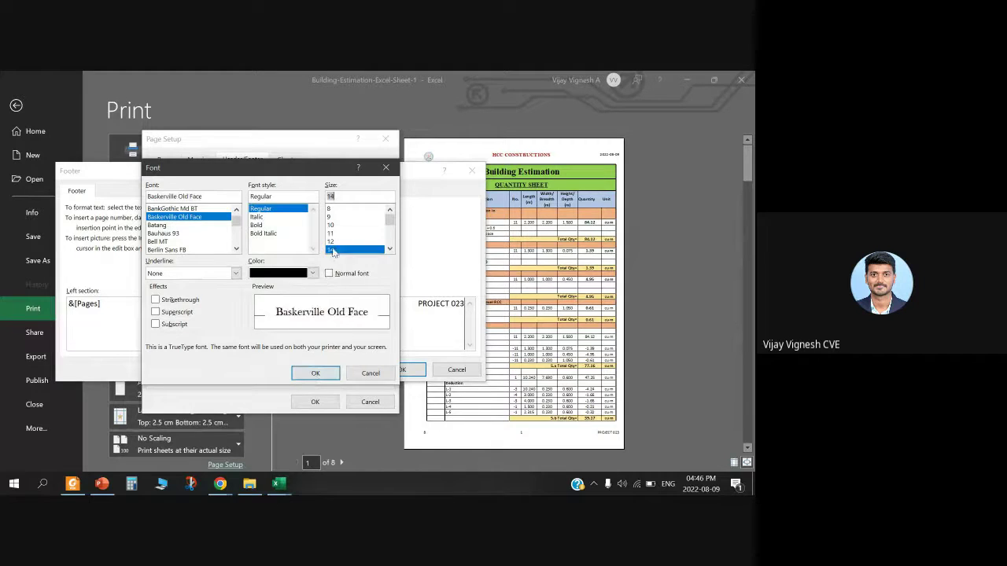
{"action": "left_click", "coordinate": [315, 373]}
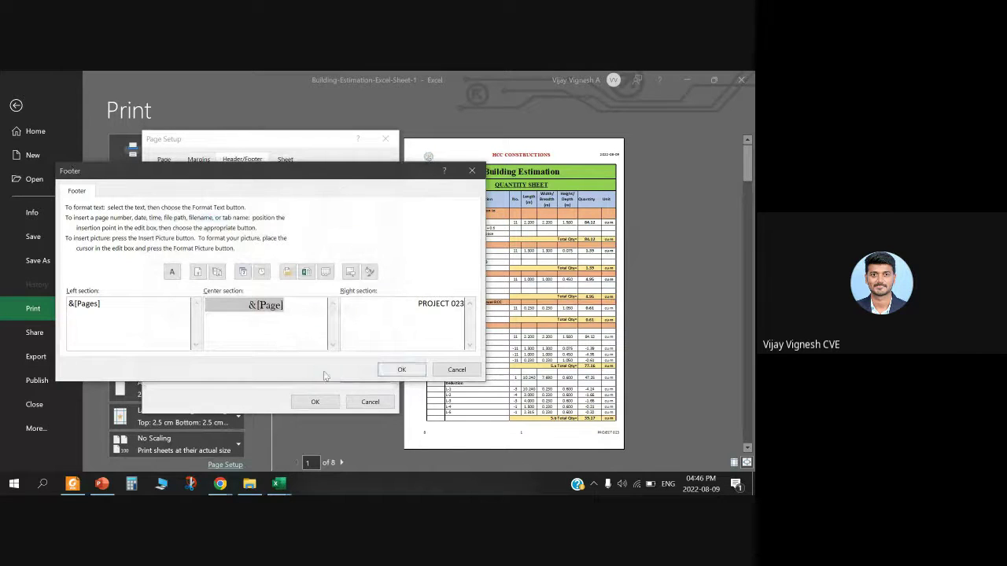
{"action": "left_click", "coordinate": [402, 373]}
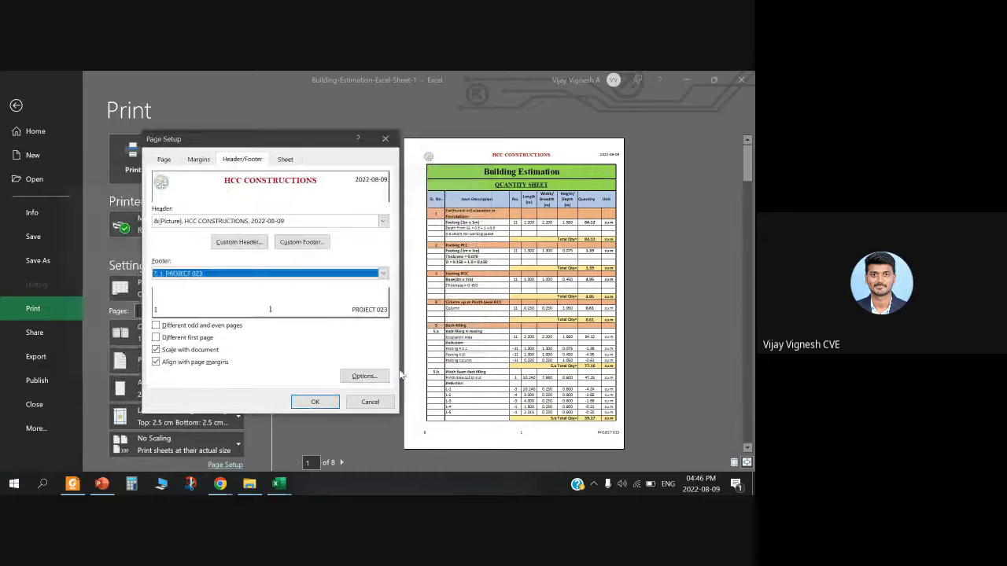
- Apply the page setup, review its Margins, Header/Footer and Sheet tabs, then return to the worksheet
{"action": "left_click", "coordinate": [314, 402]}
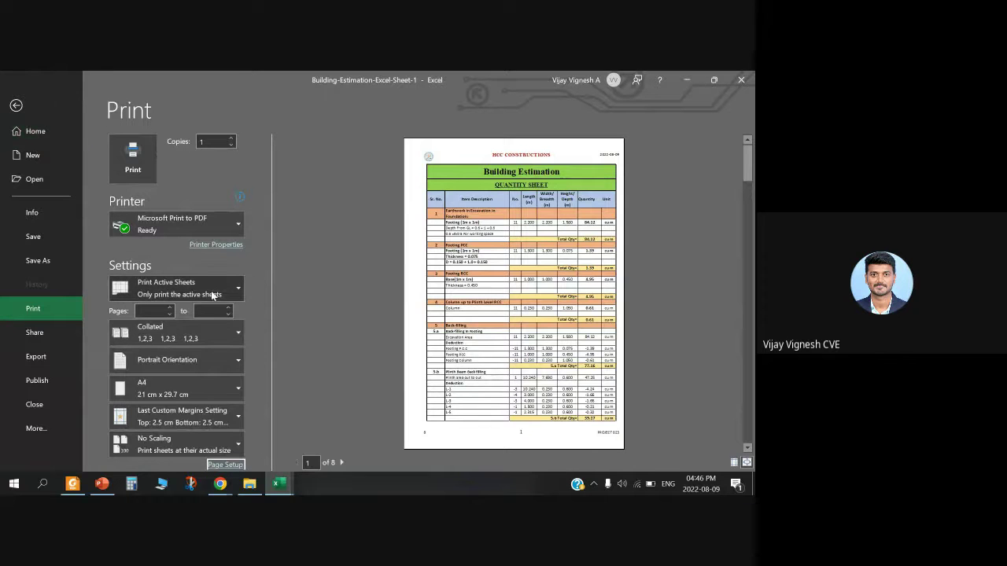
{"action": "left_click", "coordinate": [236, 465]}
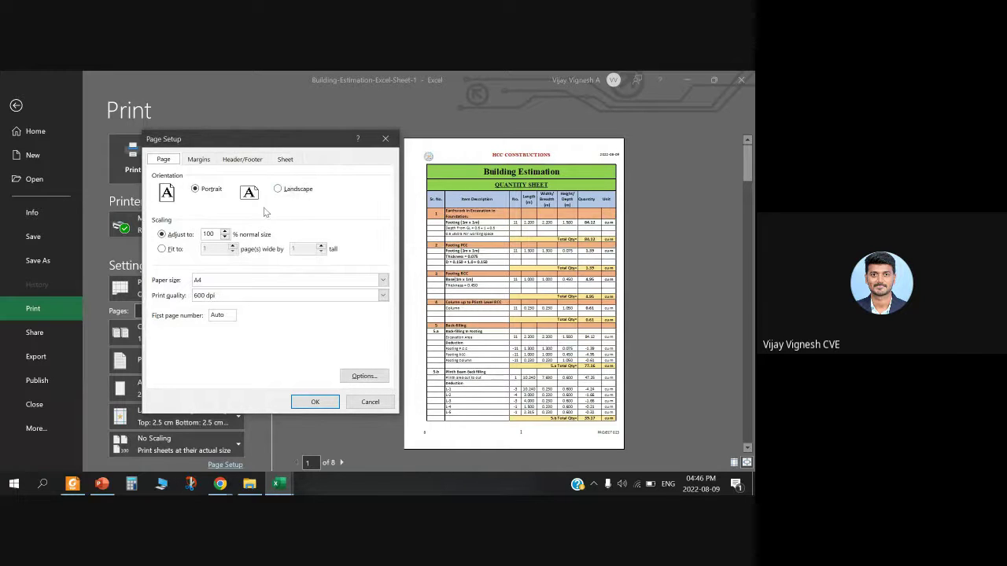
{"action": "left_click", "coordinate": [198, 160]}
{"action": "left_click", "coordinate": [232, 161]}
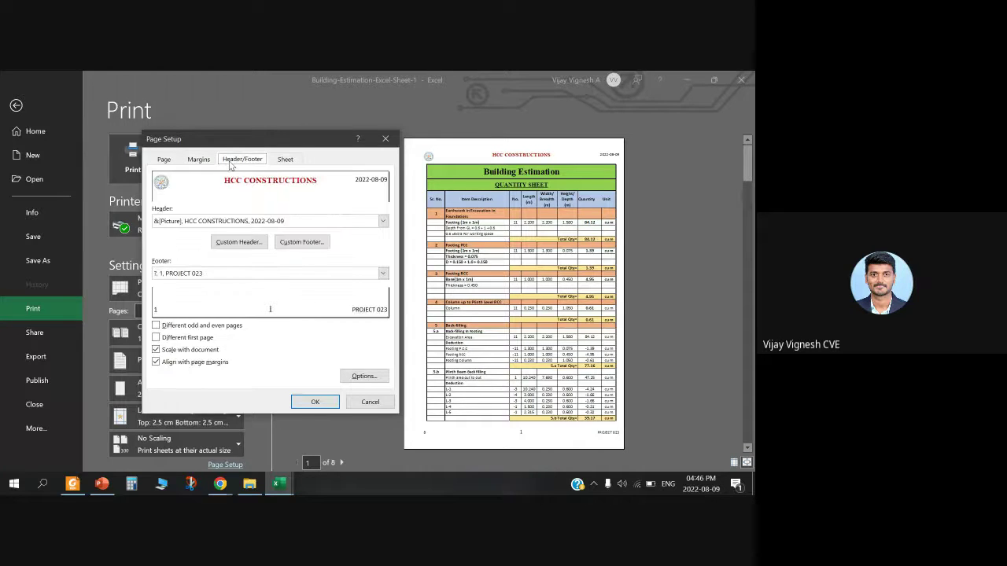
{"action": "left_click", "coordinate": [283, 160]}
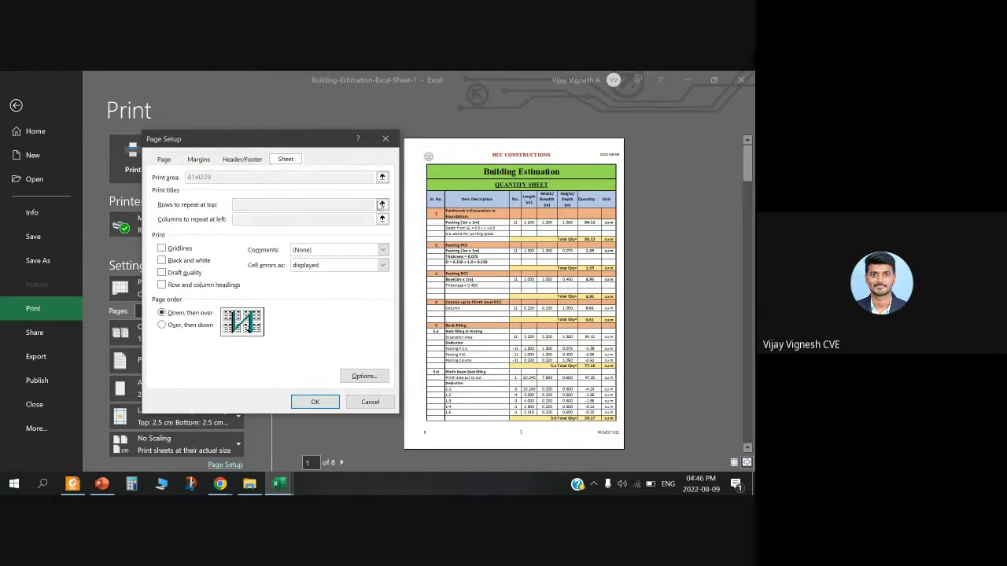
{"action": "left_click", "coordinate": [385, 138]}
{"action": "left_click", "coordinate": [4, 99]}
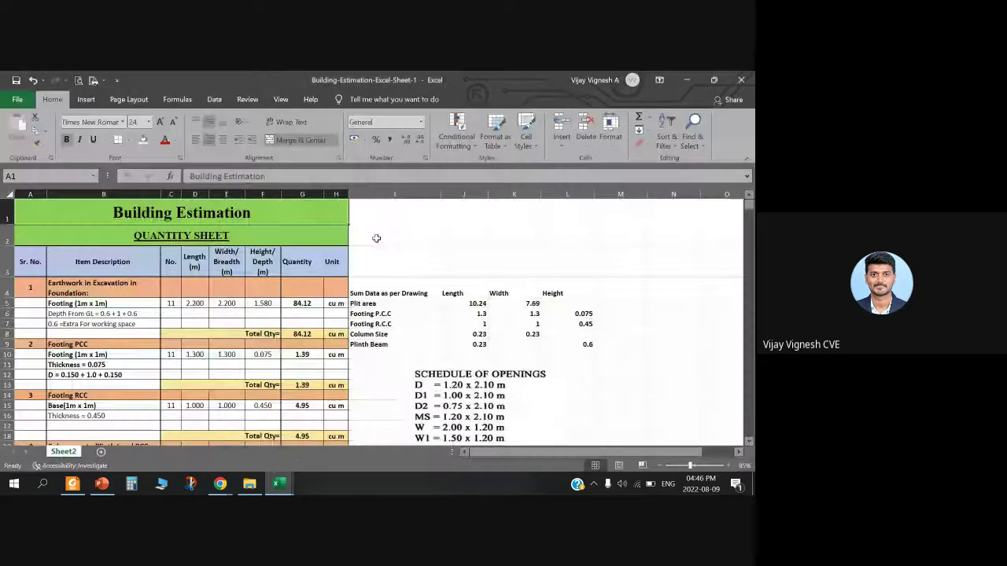
- Check the Print Titles settings under Page Layout, then select the heading row A3:G3
{"action": "left_click", "coordinate": [39, 261]}
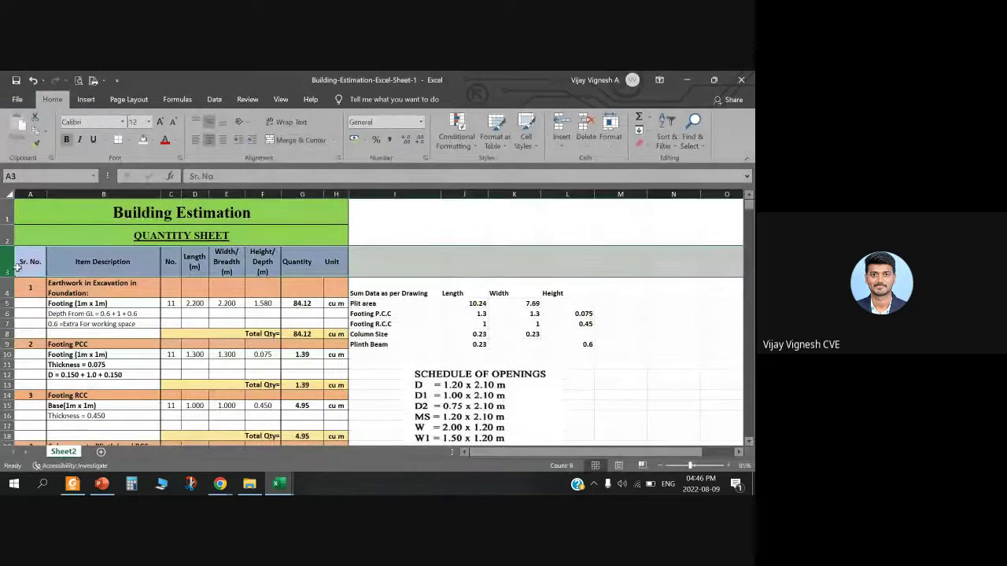
{"action": "left_click", "coordinate": [177, 99]}
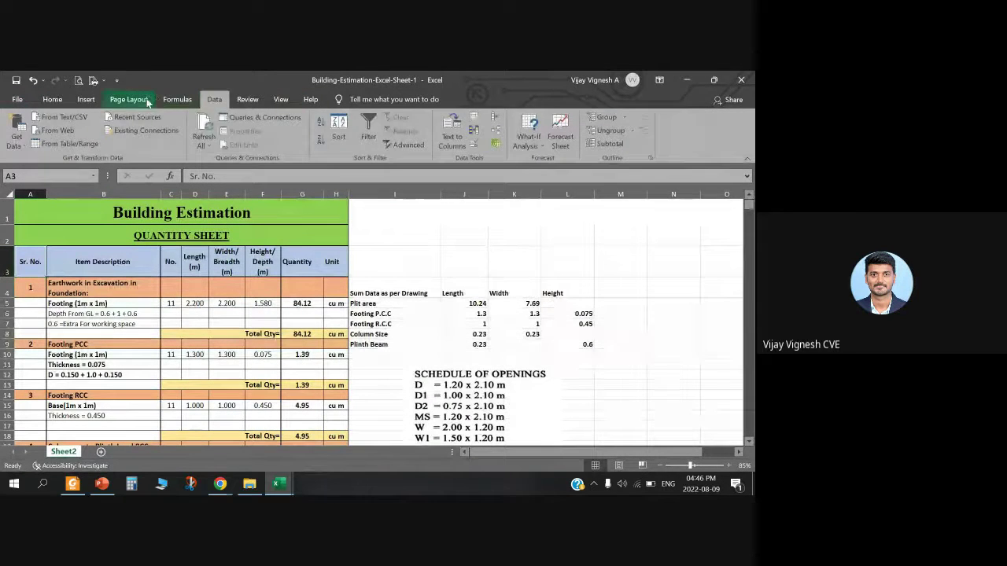
{"action": "left_click", "coordinate": [128, 99]}
{"action": "left_click", "coordinate": [275, 141]}
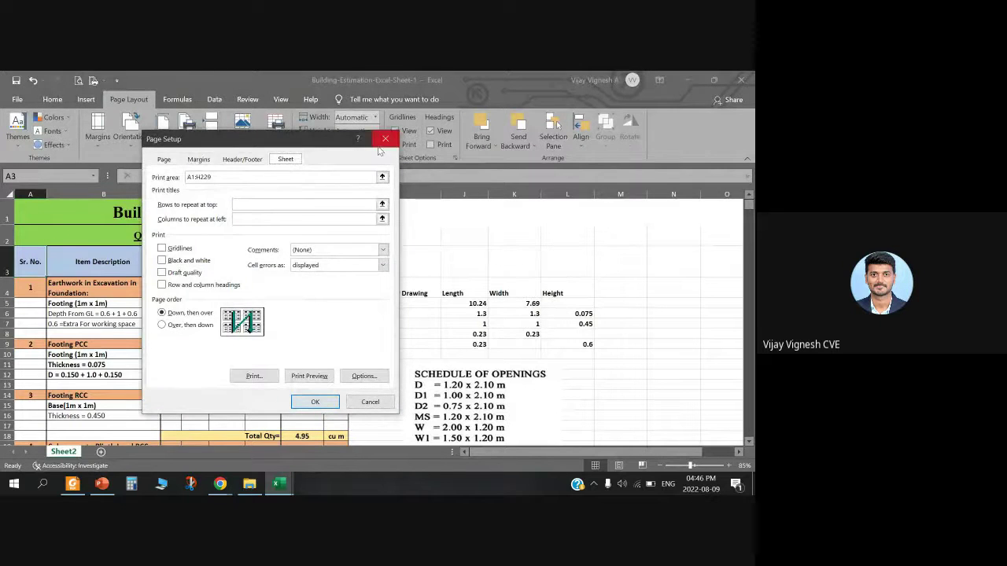
{"action": "left_click", "coordinate": [385, 138]}
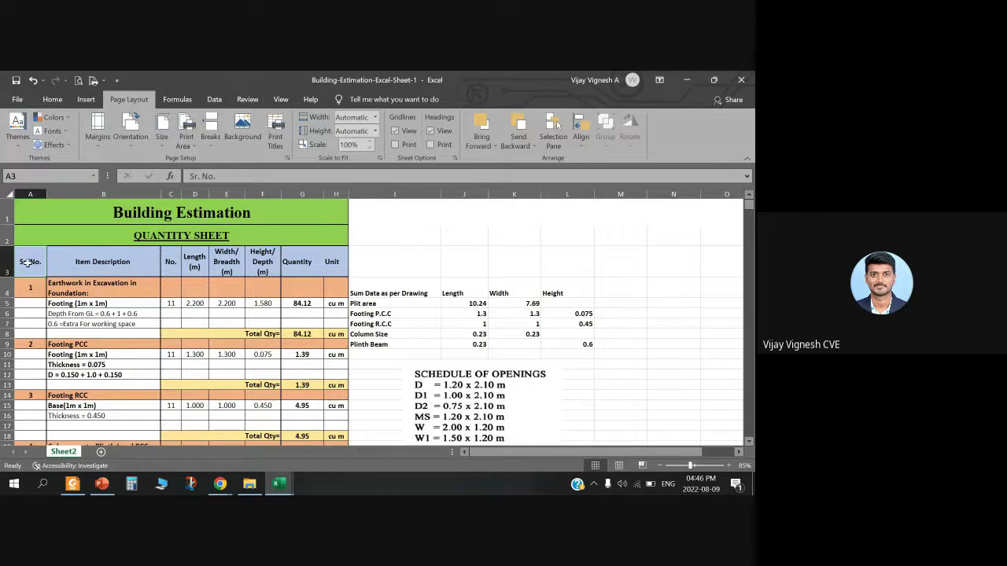
{"action": "left_click_drag", "start_coordinate": [29, 263], "coordinate": [310, 262]}
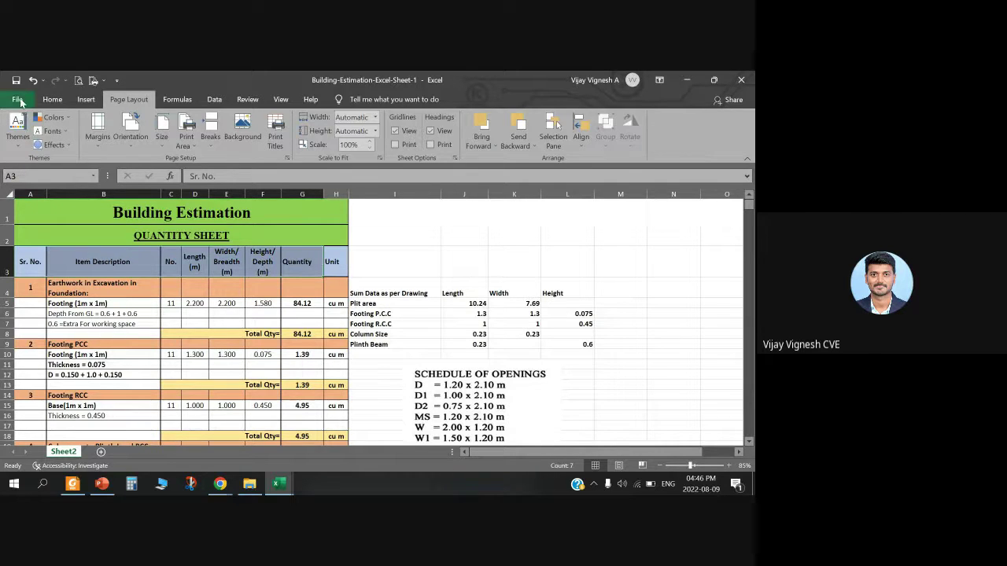
{"action": "left_click", "coordinate": [17, 99]}
- Page forward two pages and back one in the print preview, then return to the sheet
{"action": "left_click", "coordinate": [33, 307]}
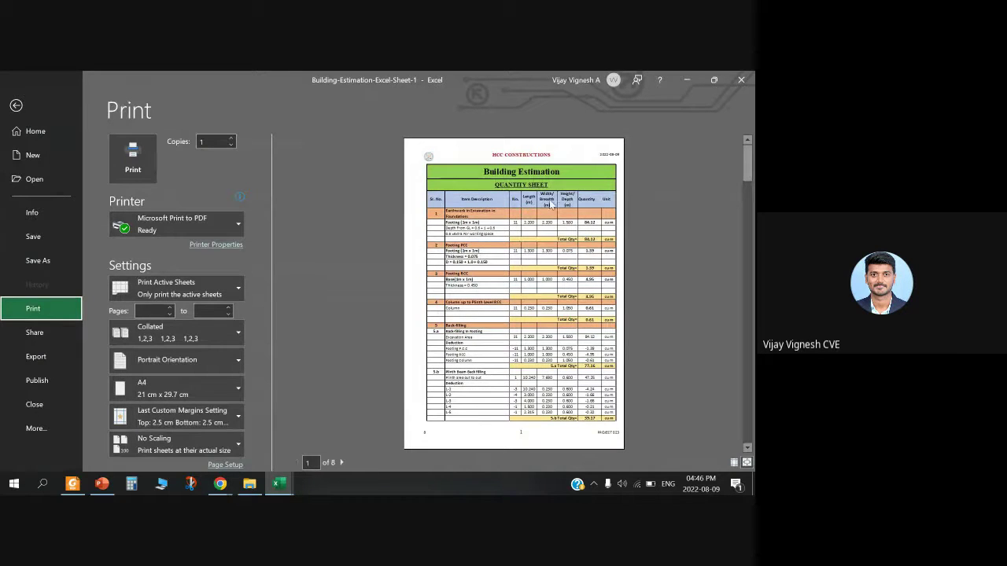
{"action": "left_click", "coordinate": [342, 463]}
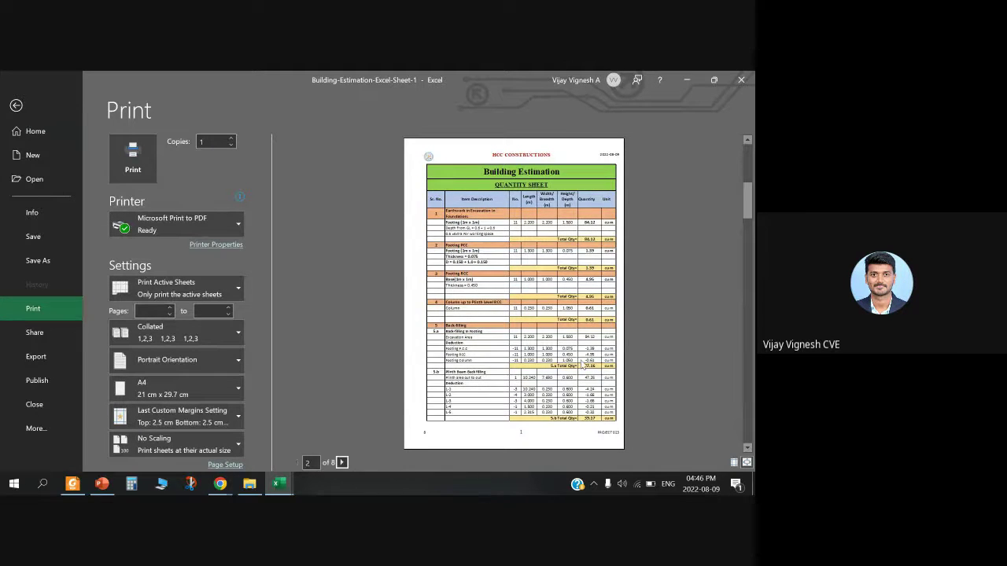
{"action": "left_click", "coordinate": [342, 462]}
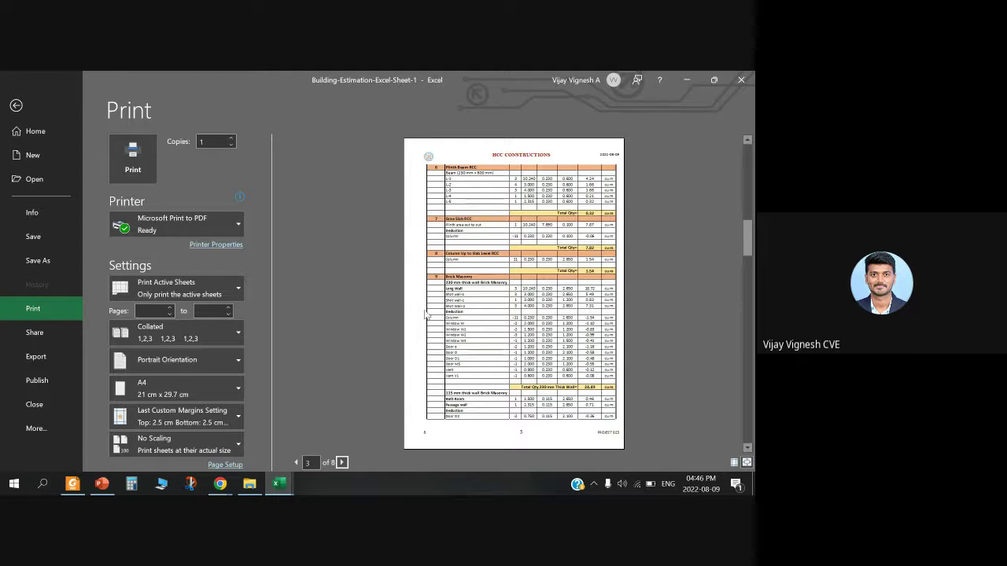
{"action": "left_click", "coordinate": [295, 462]}
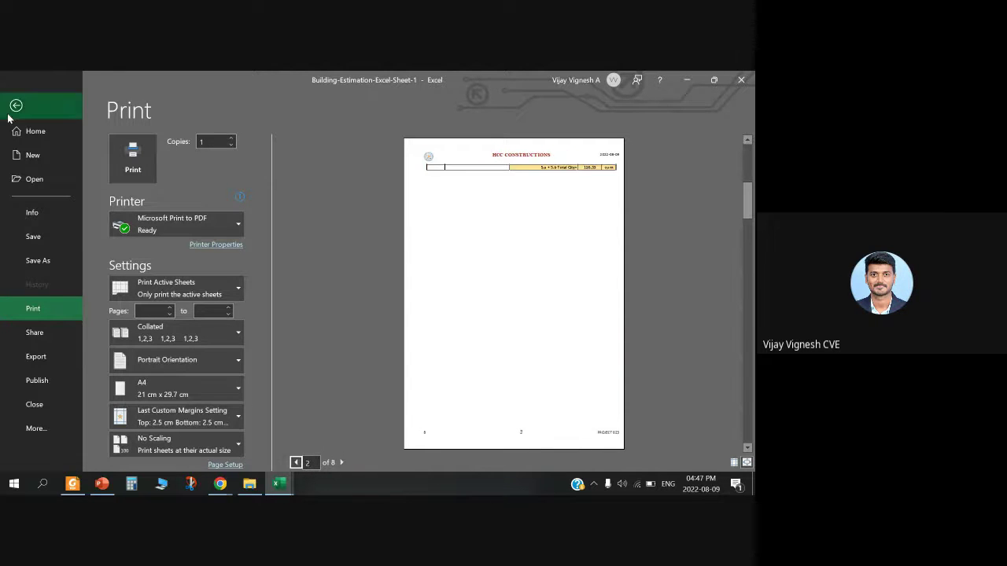
{"action": "left_click", "coordinate": [16, 104]}
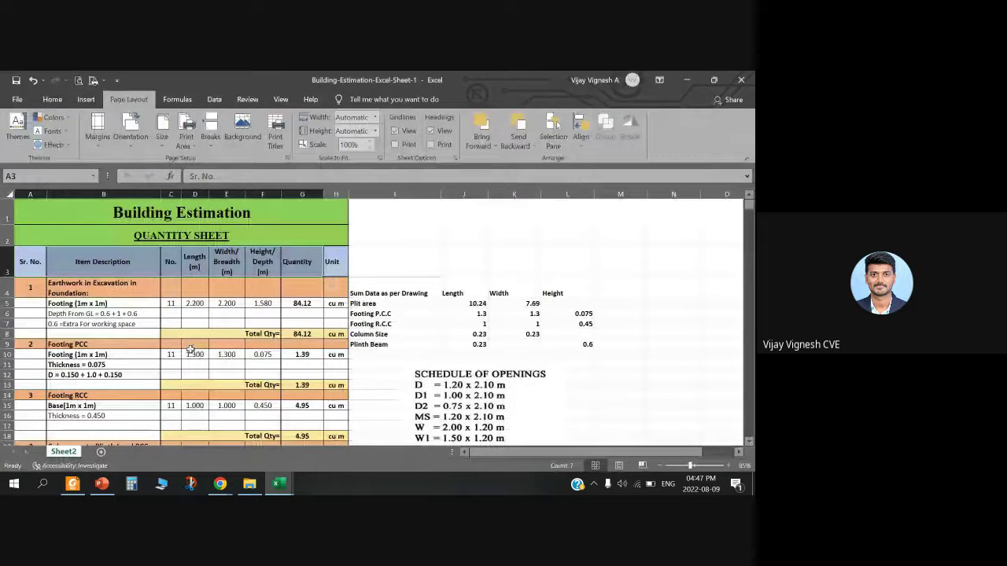
- Extend the row 3 heading selection from Sr. No. through Unit in column H
{"action": "scroll", "coordinate": [159, 377], "scroll_direction": "down", "scroll_amount": 9}
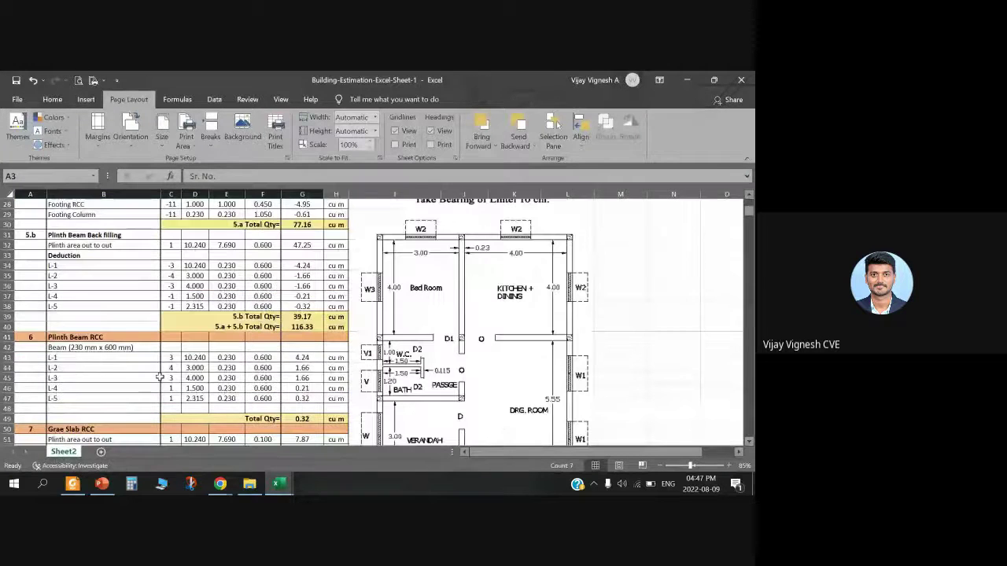
{"action": "scroll", "coordinate": [159, 378], "scroll_direction": "down", "scroll_amount": 1}
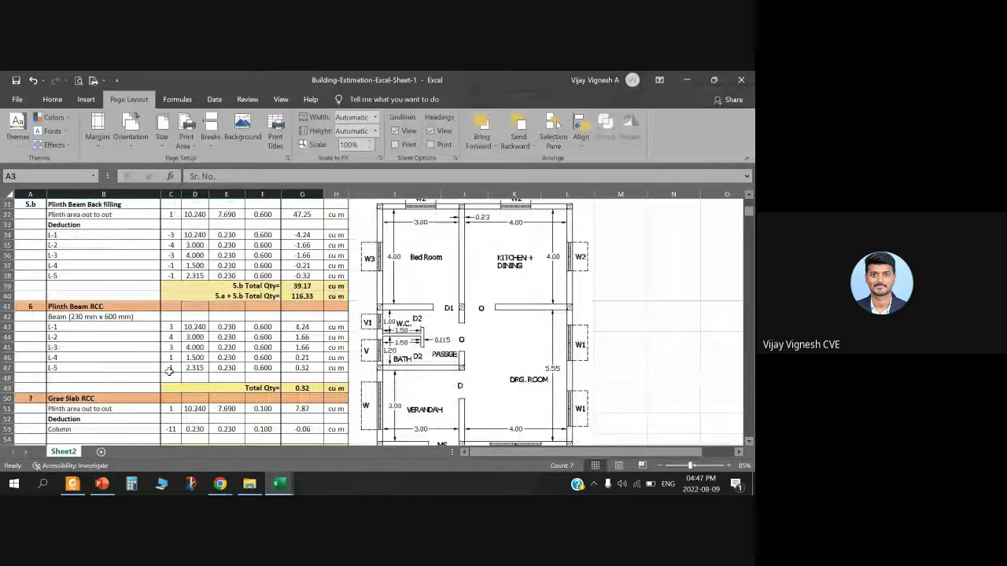
{"action": "scroll", "coordinate": [129, 344], "scroll_direction": "up", "scroll_amount": 10}
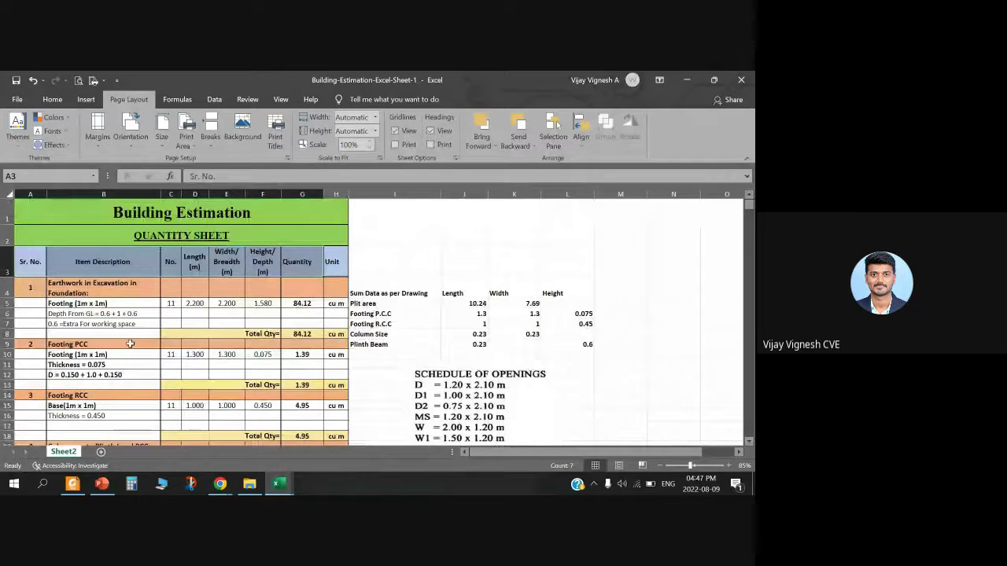
{"action": "key", "text": "shift+Right"}
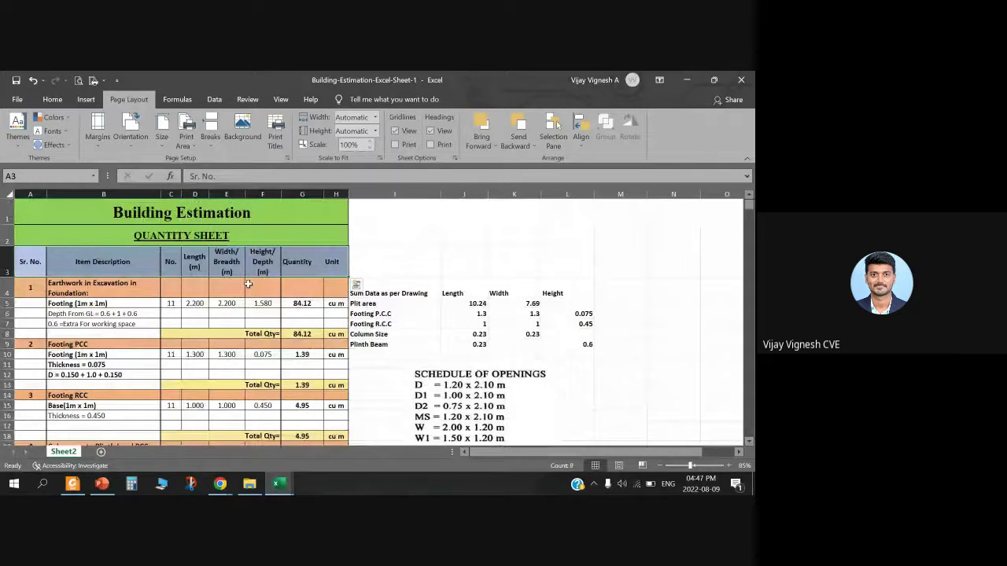
- Set Print Titles' Rows to repeat at top to $3:$3 and confirm
{"action": "left_click", "coordinate": [273, 138]}
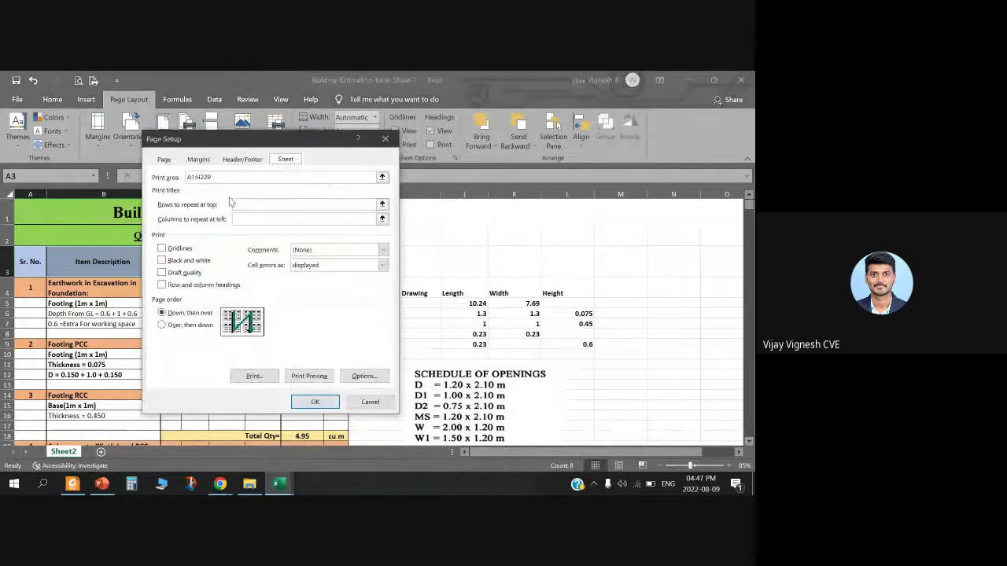
{"action": "left_click", "coordinate": [246, 206]}
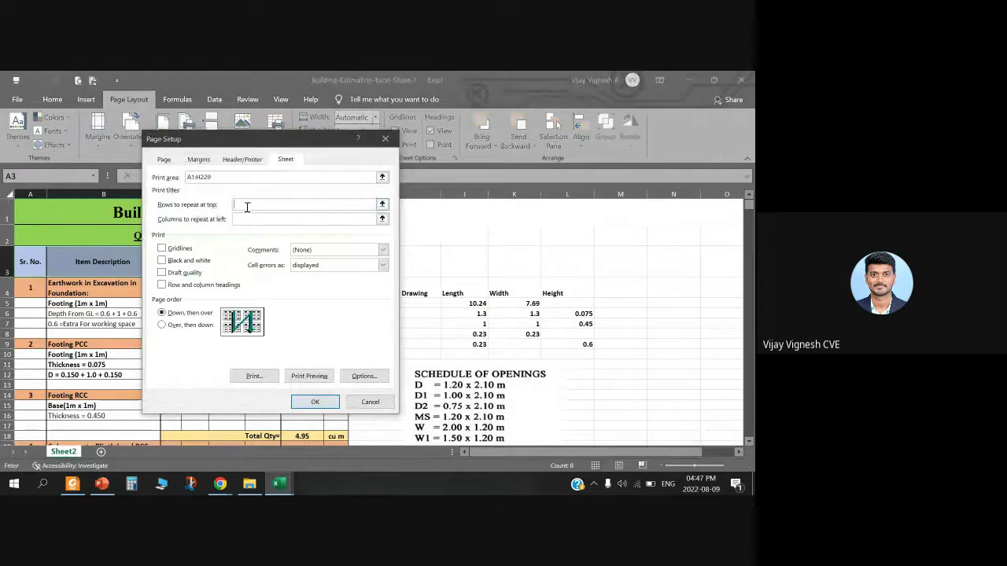
{"action": "left_click_drag", "start_coordinate": [354, 149], "coordinate": [547, 164]}
{"action": "left_click_drag", "start_coordinate": [44, 256], "coordinate": [301, 263]}
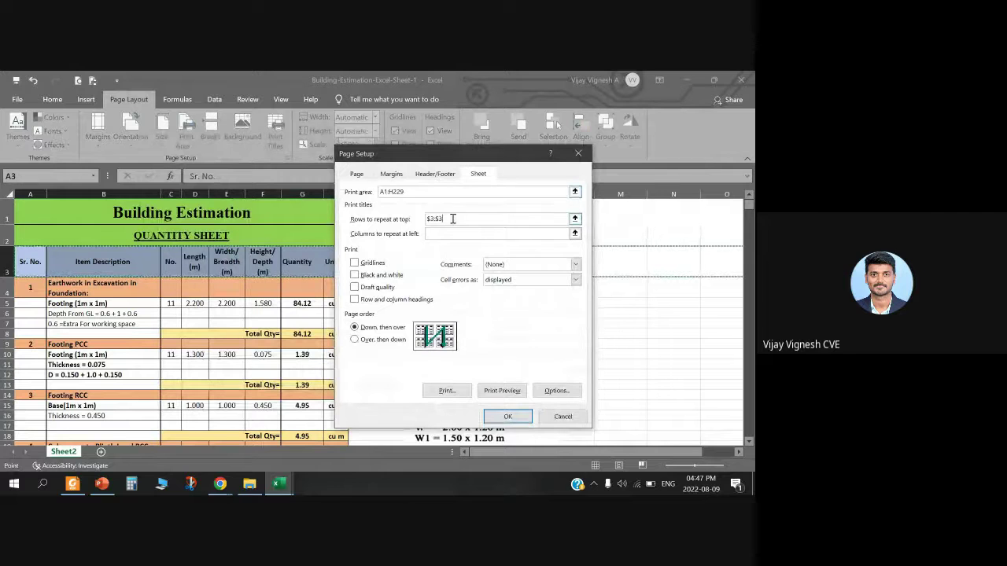
{"action": "left_click", "coordinate": [520, 420]}
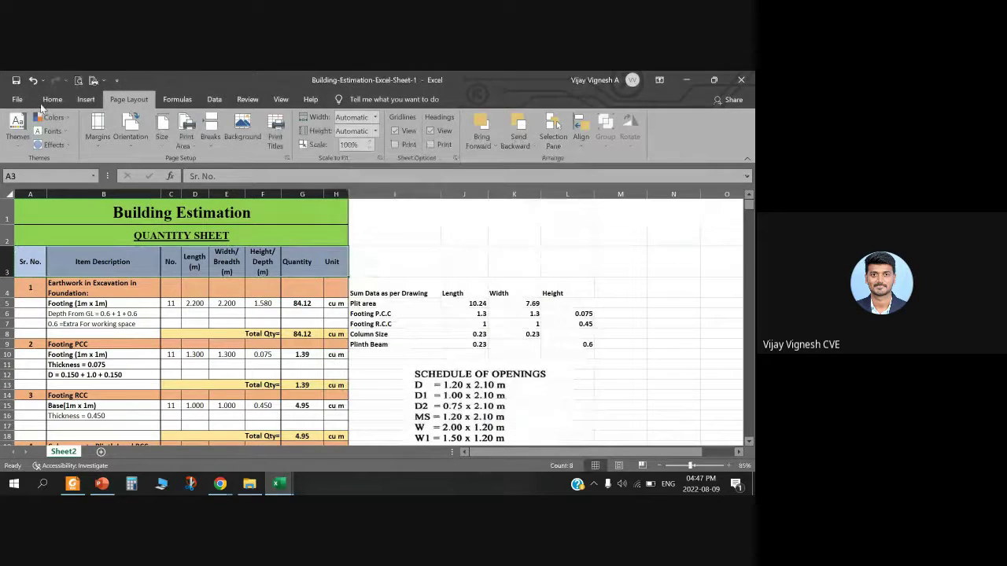
{"action": "left_click", "coordinate": [17, 99]}
- Step through preview pages 2–5 to confirm the Sr. No. to Unit headings repeat
{"action": "left_click", "coordinate": [56, 325]}
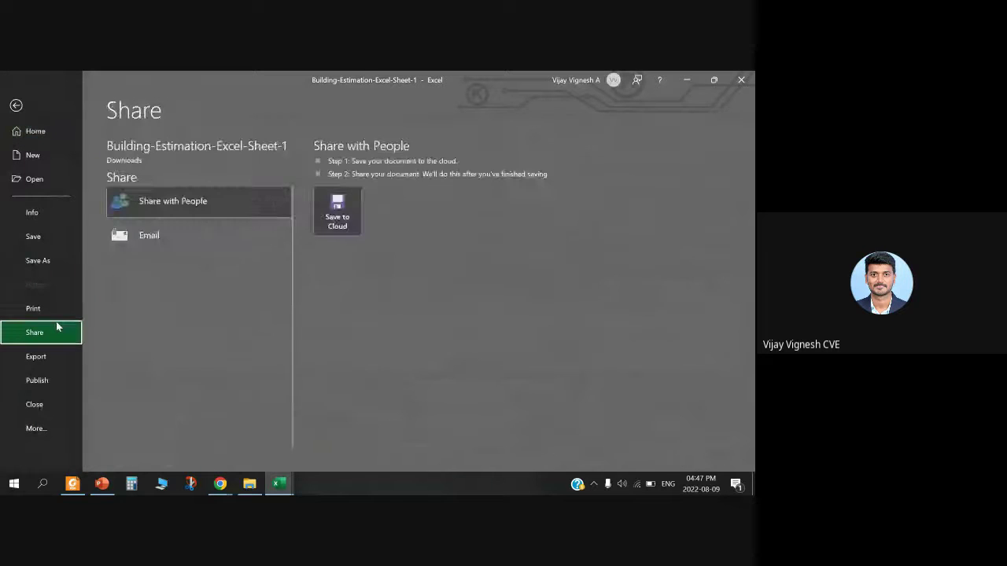
{"action": "left_click", "coordinate": [33, 309]}
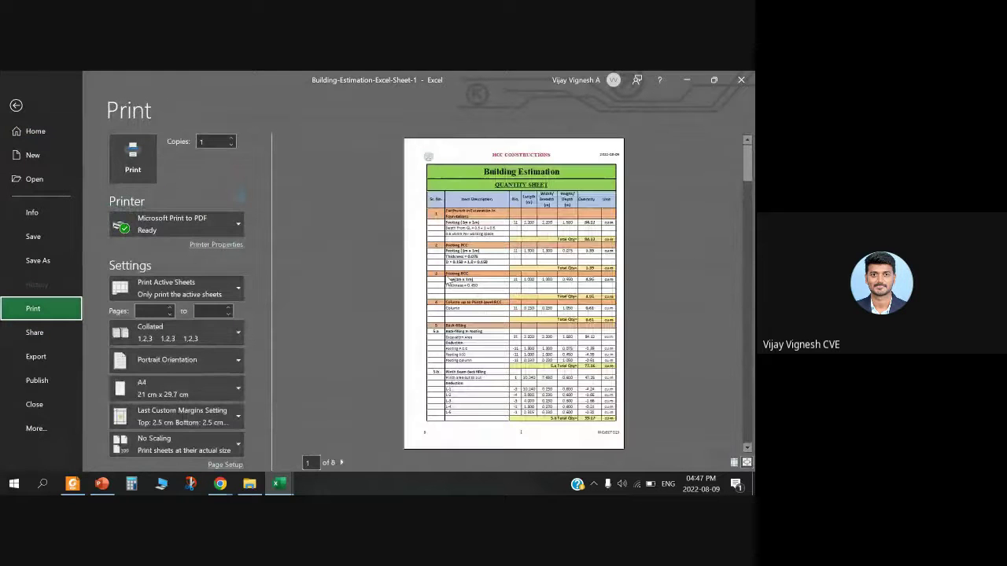
{"action": "left_click", "coordinate": [342, 464]}
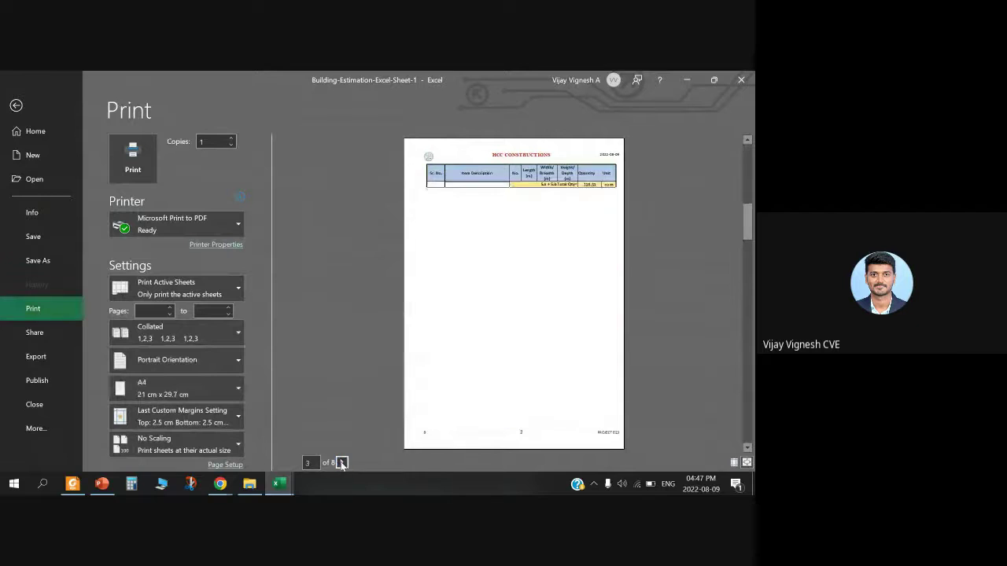
{"action": "left_click", "coordinate": [341, 463]}
{"action": "left_click", "coordinate": [341, 464]}
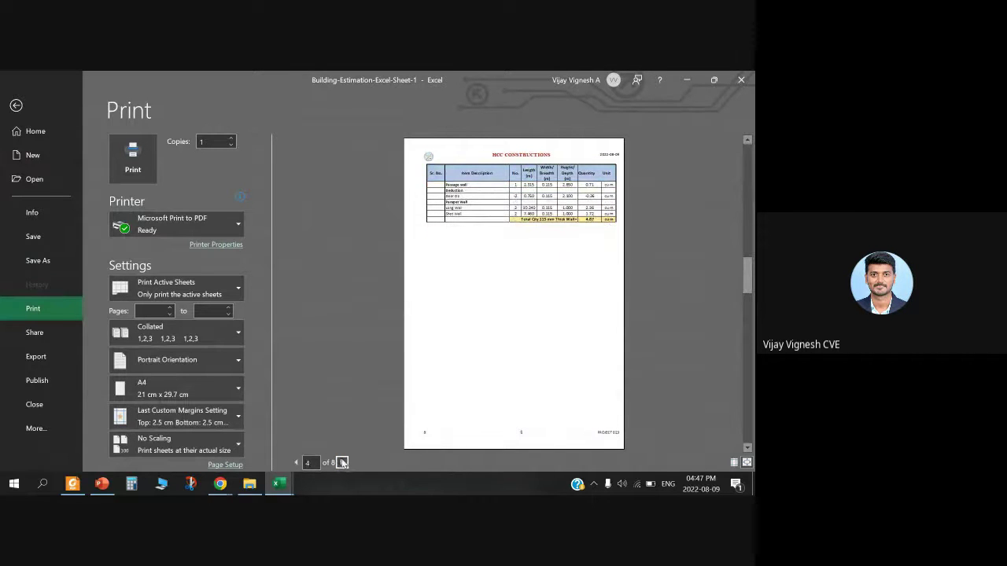
{"action": "left_click", "coordinate": [342, 463]}
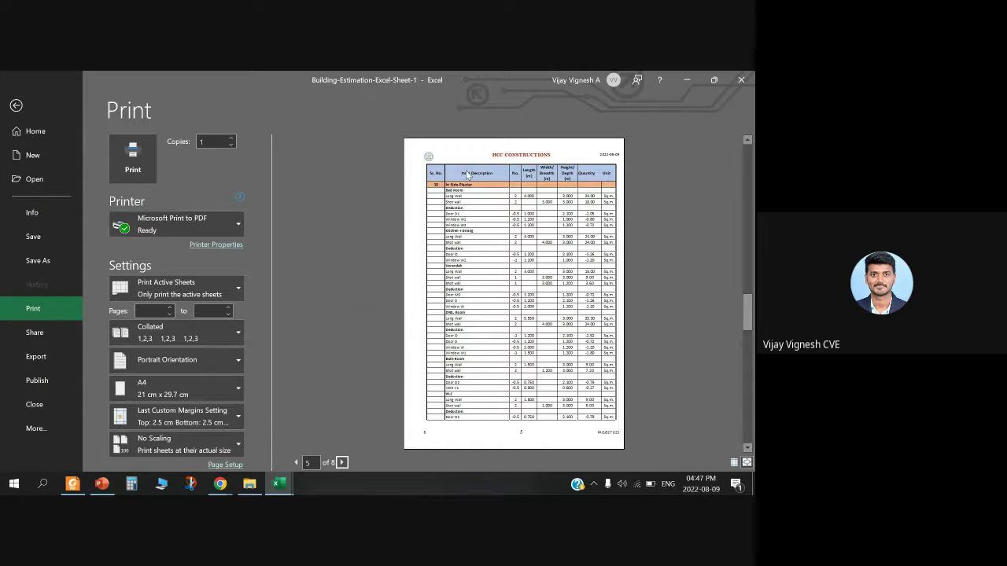
{"action": "left_click", "coordinate": [16, 106]}
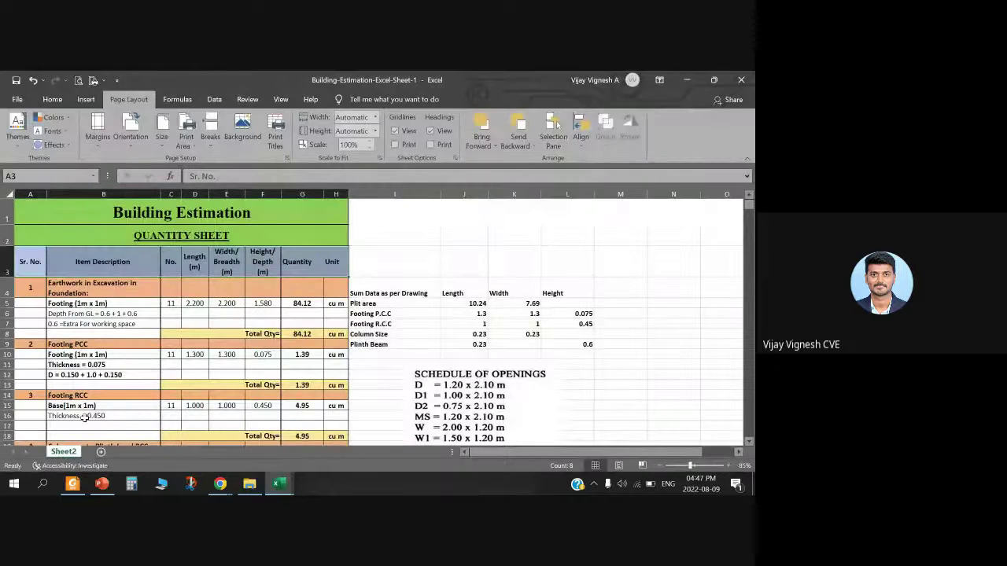
- In Page Break Preview, place page breaks below rows 40 and 88, then open the print preview with Ctrl+P
{"action": "left_click", "coordinate": [642, 465]}
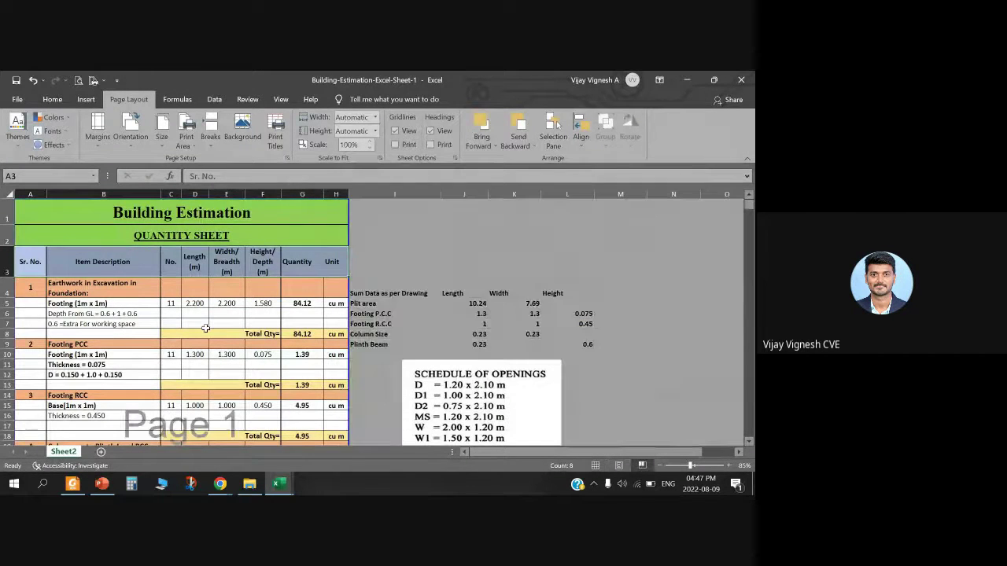
{"action": "scroll", "coordinate": [204, 328], "scroll_direction": "down", "scroll_amount": 9}
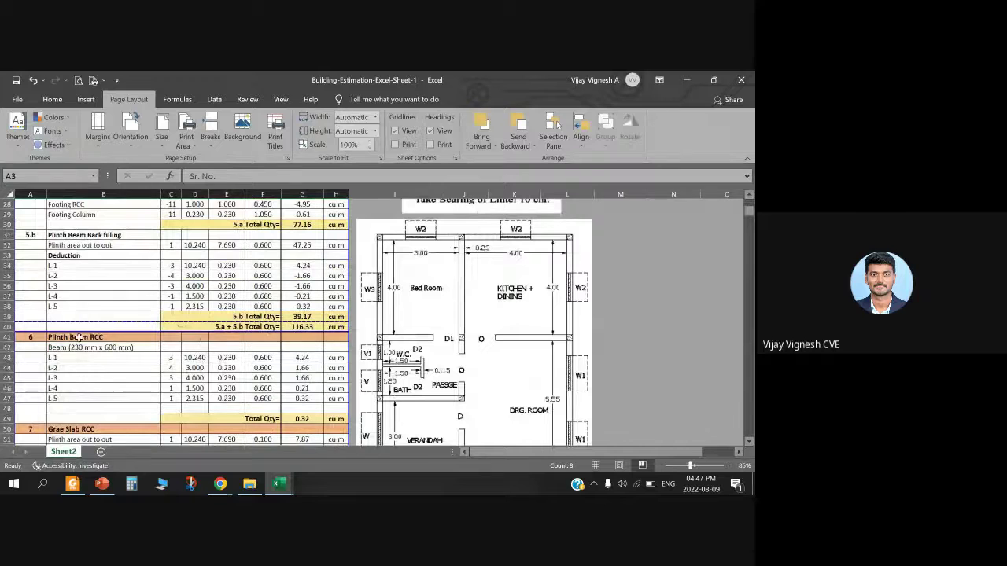
{"action": "left_click_drag", "start_coordinate": [79, 321], "coordinate": [78, 332]}
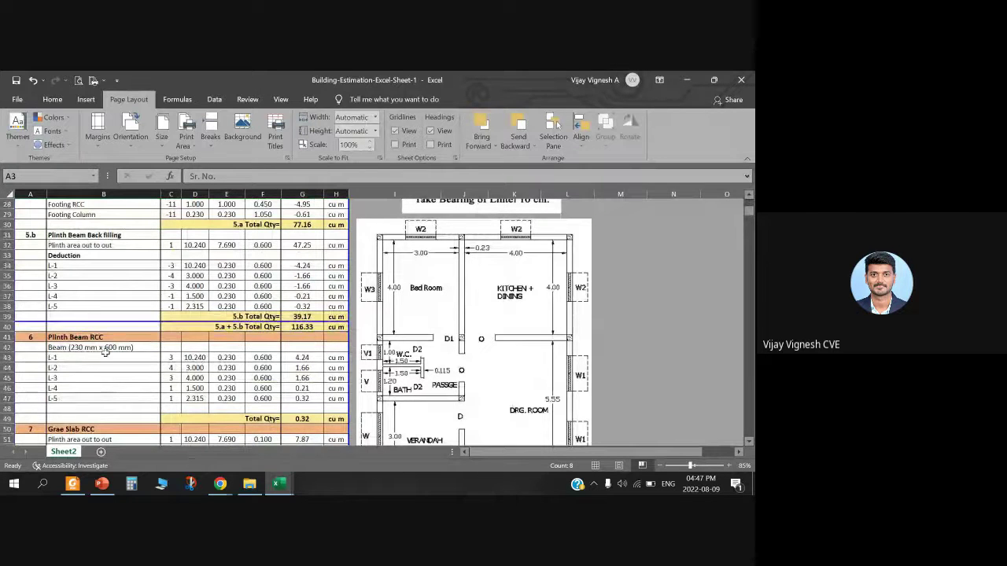
{"action": "scroll", "coordinate": [105, 353], "scroll_direction": "down", "scroll_amount": 20}
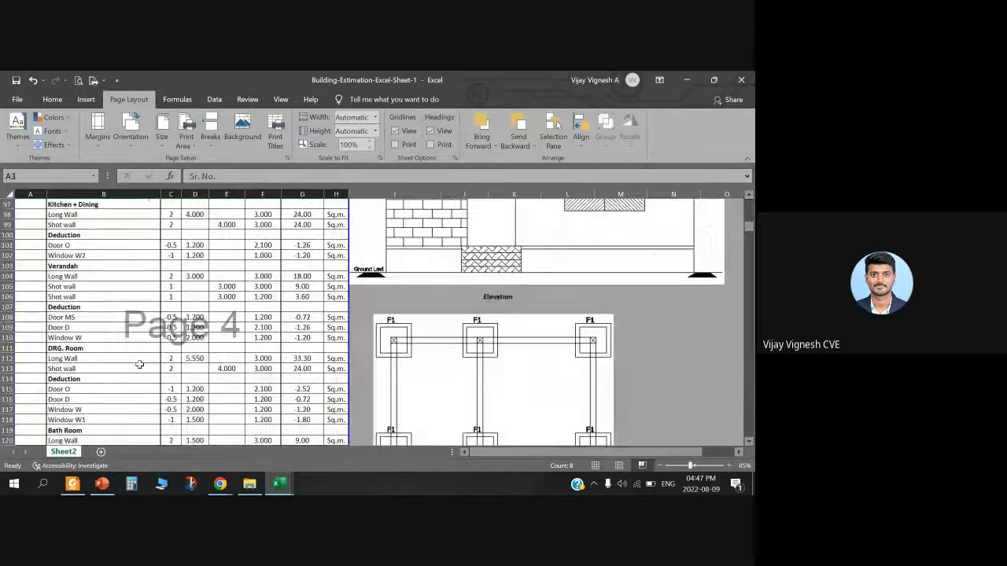
{"action": "scroll", "coordinate": [140, 364], "scroll_direction": "up", "scroll_amount": 7}
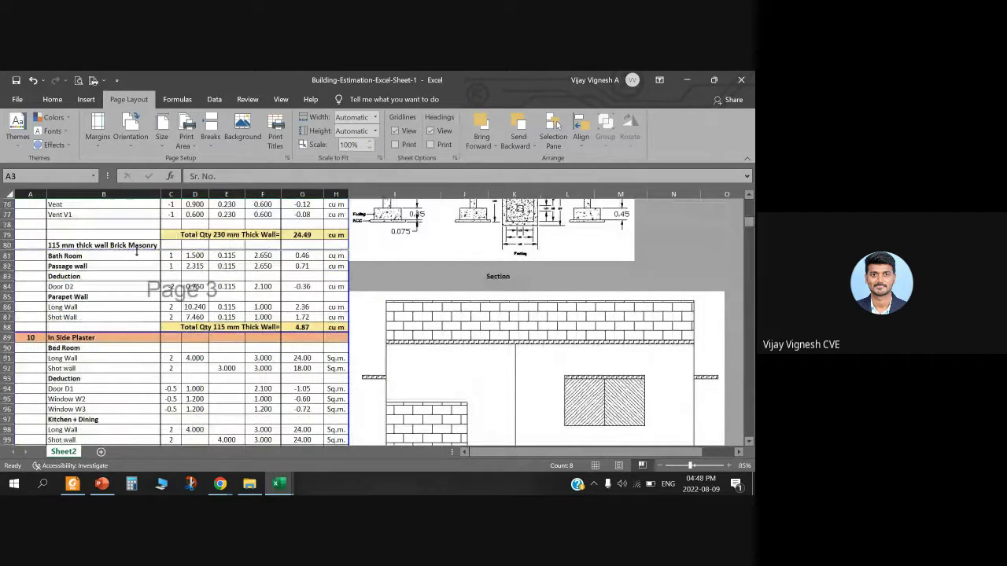
{"action": "left_click_drag", "start_coordinate": [136, 248], "coordinate": [143, 328]}
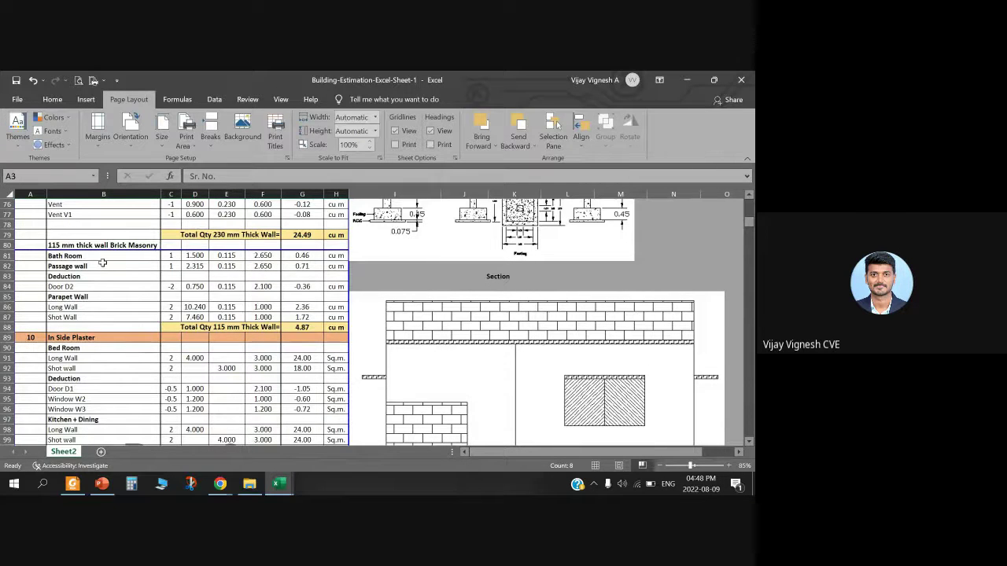
{"action": "scroll", "coordinate": [115, 353], "scroll_direction": "down", "scroll_amount": 5}
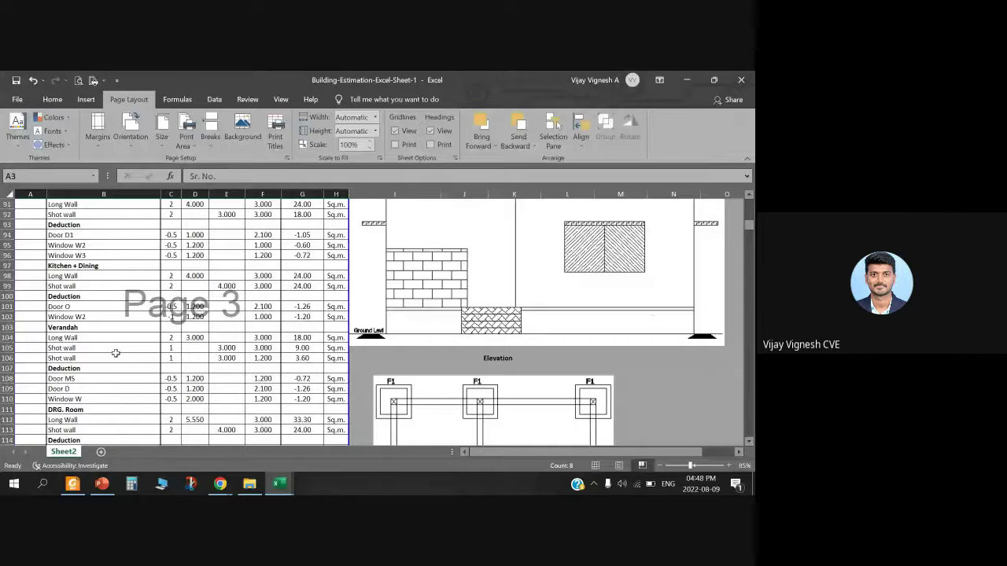
{"action": "key", "text": "ctrl+p"}
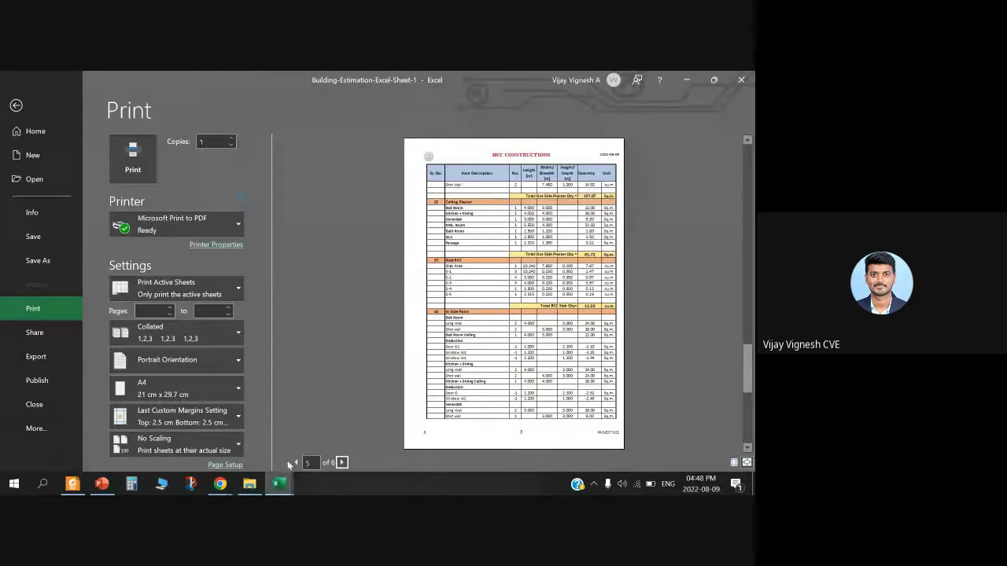
- Print the sheet with Microsoft Print to PDF as PROJECT on the Desktop
{"action": "left_click", "coordinate": [340, 463]}
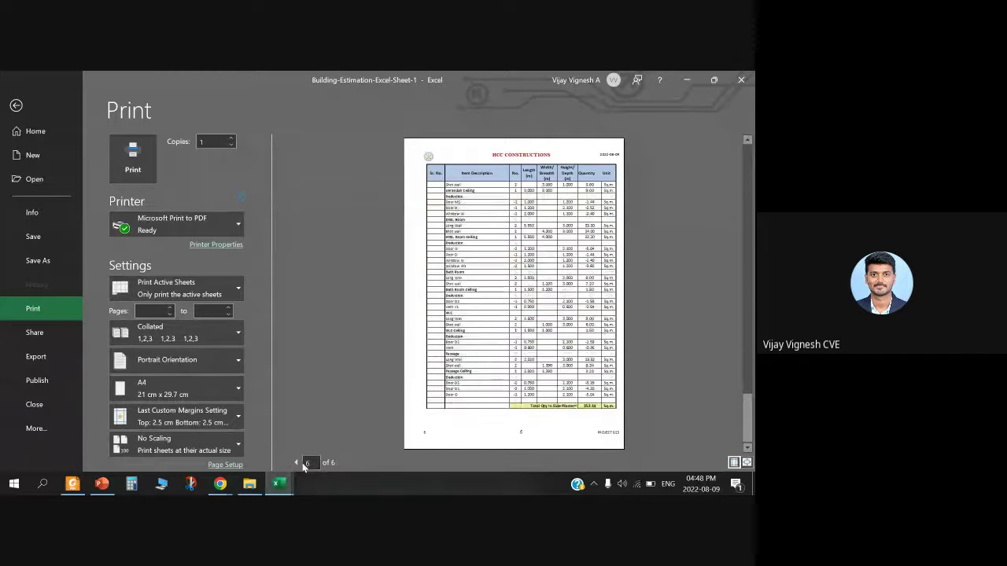
{"action": "left_click", "coordinate": [296, 463]}
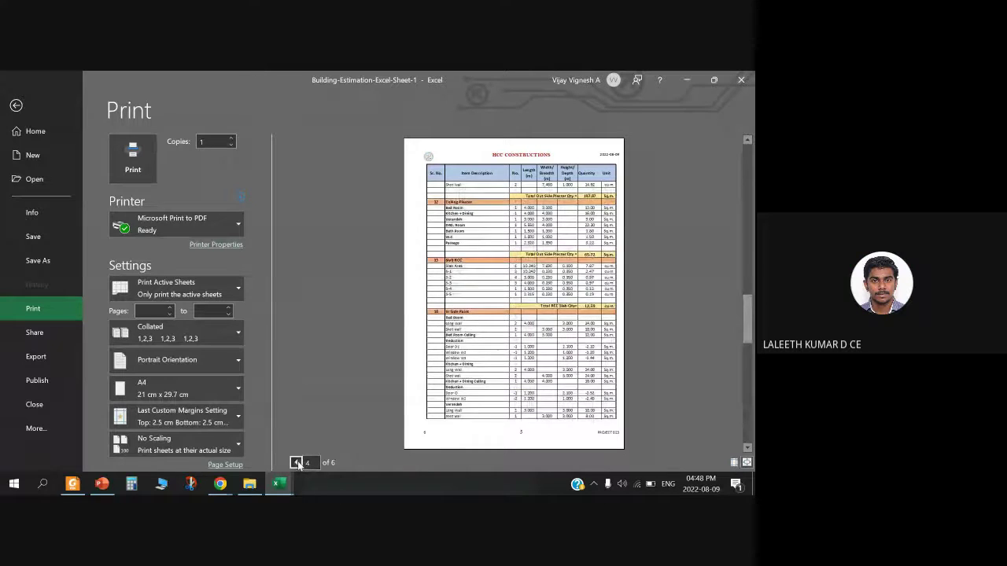
{"action": "left_click", "coordinate": [296, 463]}
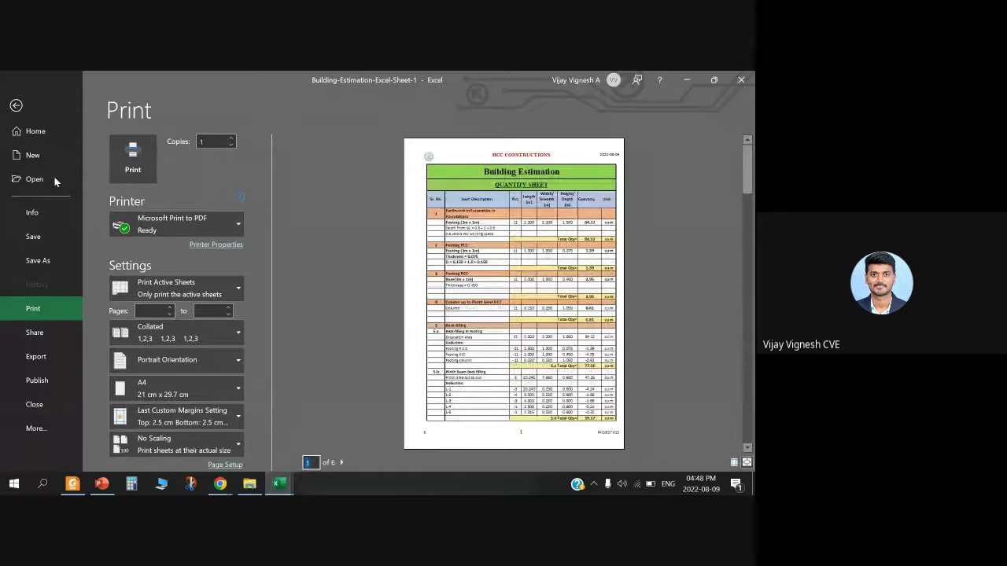
{"action": "left_click", "coordinate": [136, 167]}
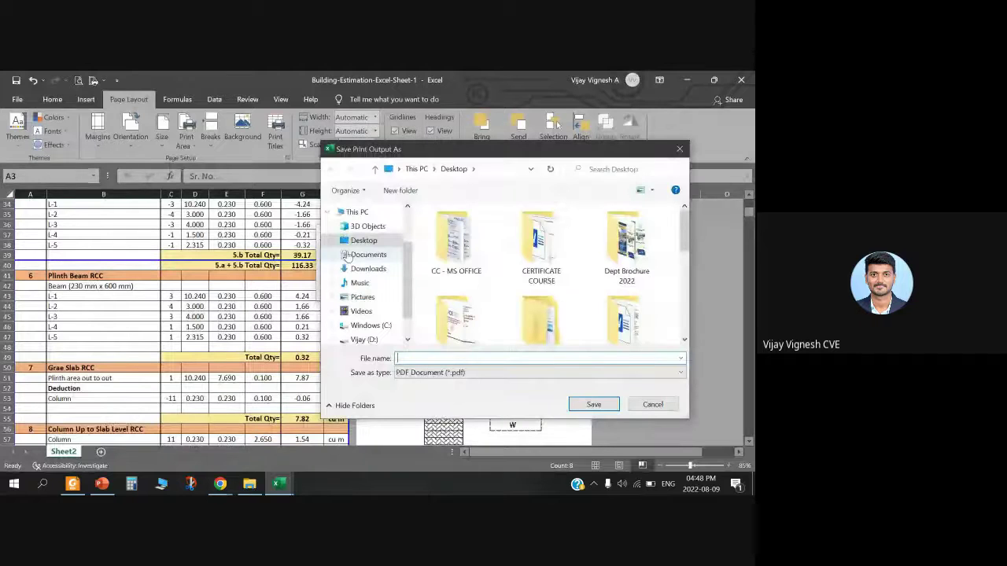
{"action": "left_click", "coordinate": [424, 356]}
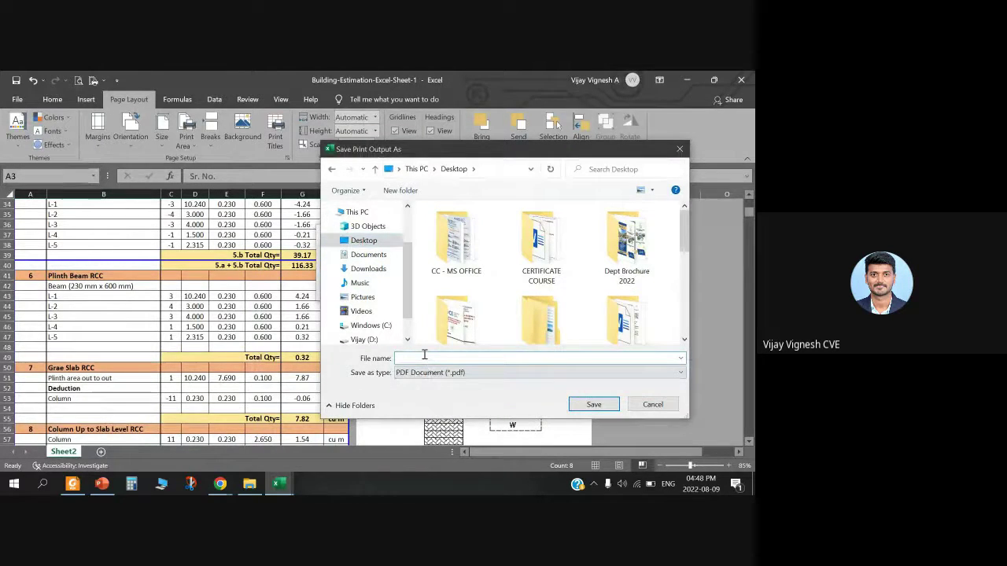
{"action": "type", "text": "PROJECT"}
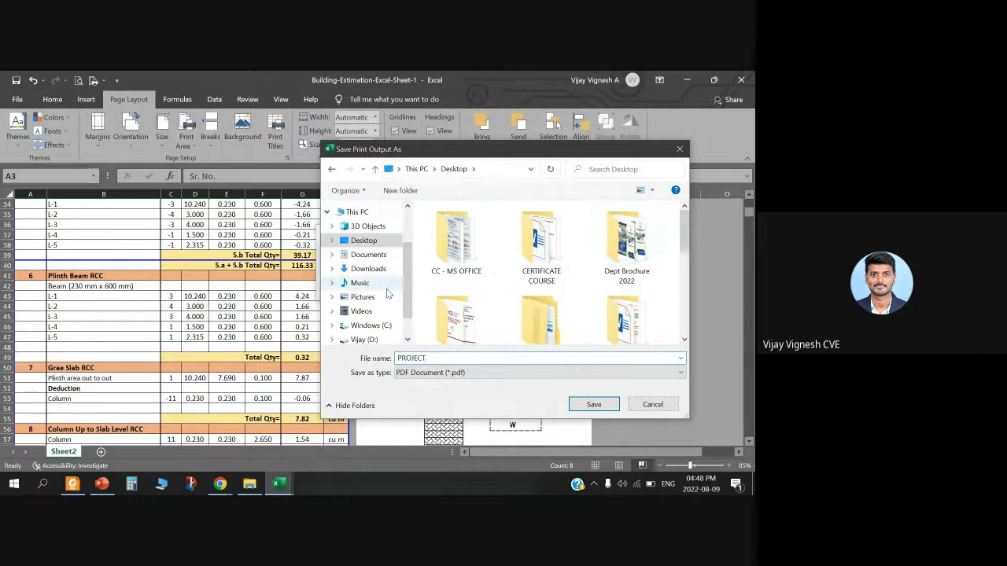
{"action": "left_click", "coordinate": [596, 406]}
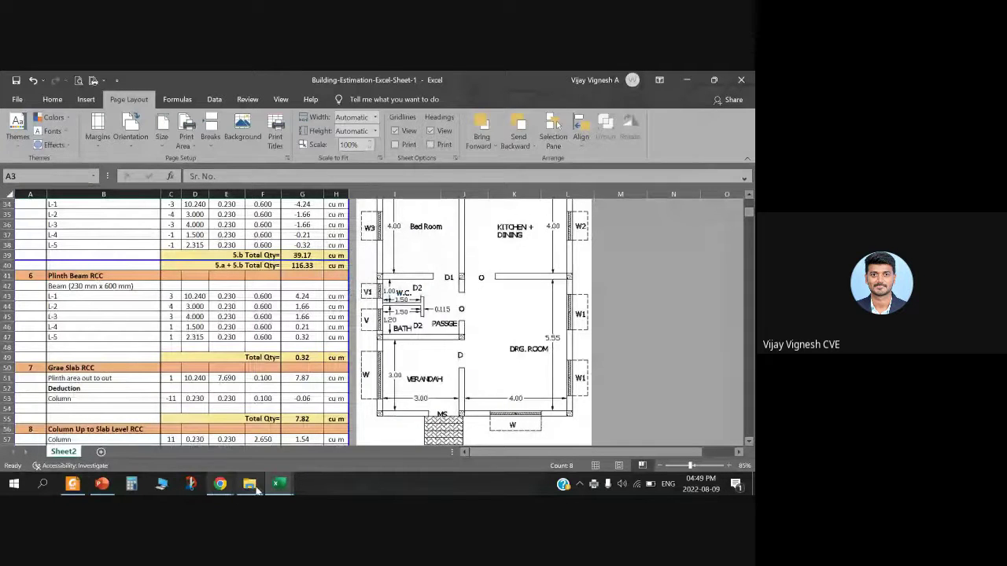
- Open PROJECT.pdf from the Desktop in File Explorer
{"action": "left_click", "coordinate": [250, 484]}
{"action": "left_click", "coordinate": [44, 223]}
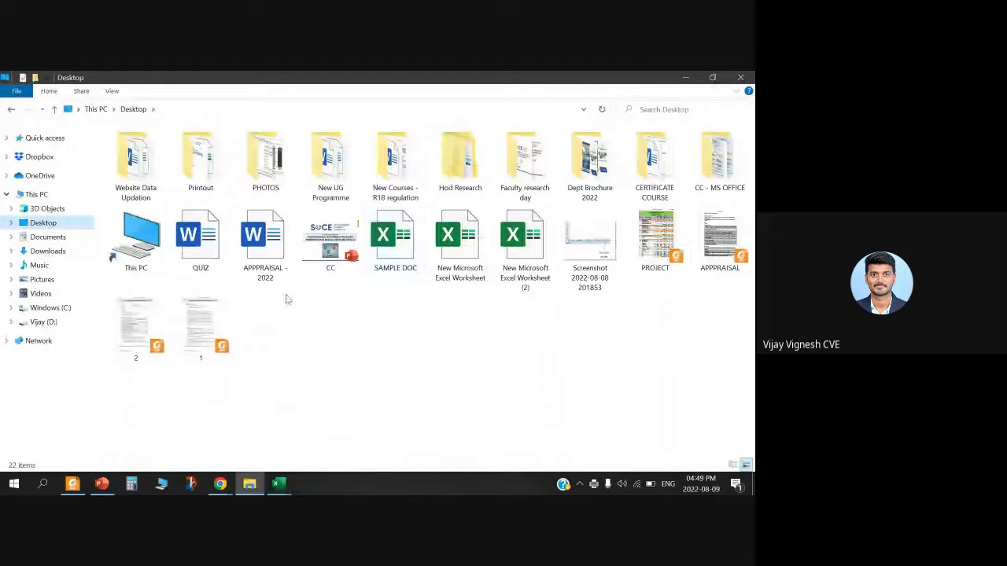
{"action": "double_click", "coordinate": [663, 253]}
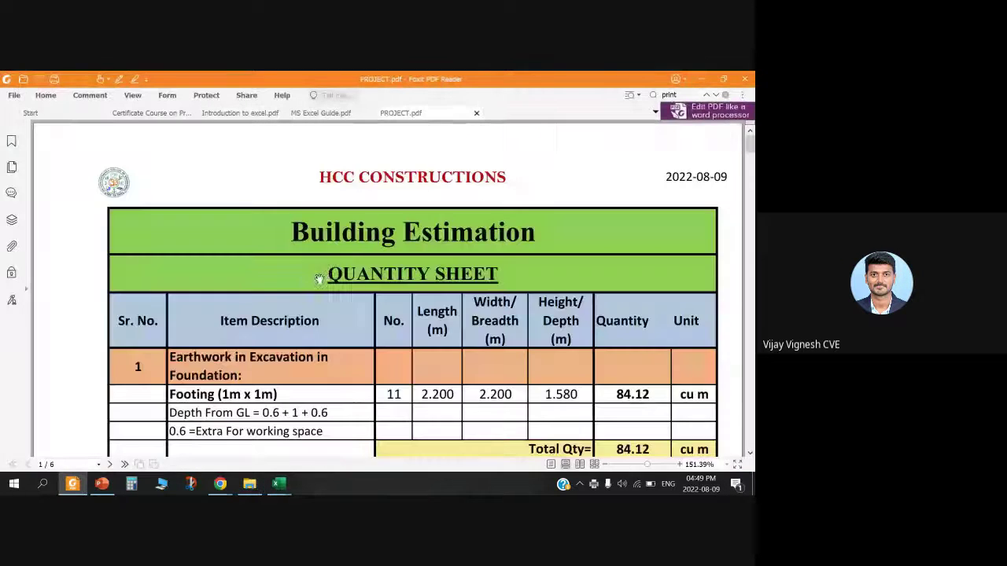
{"action": "scroll", "coordinate": [438, 275], "scroll_direction": "down", "scroll_amount": 15}
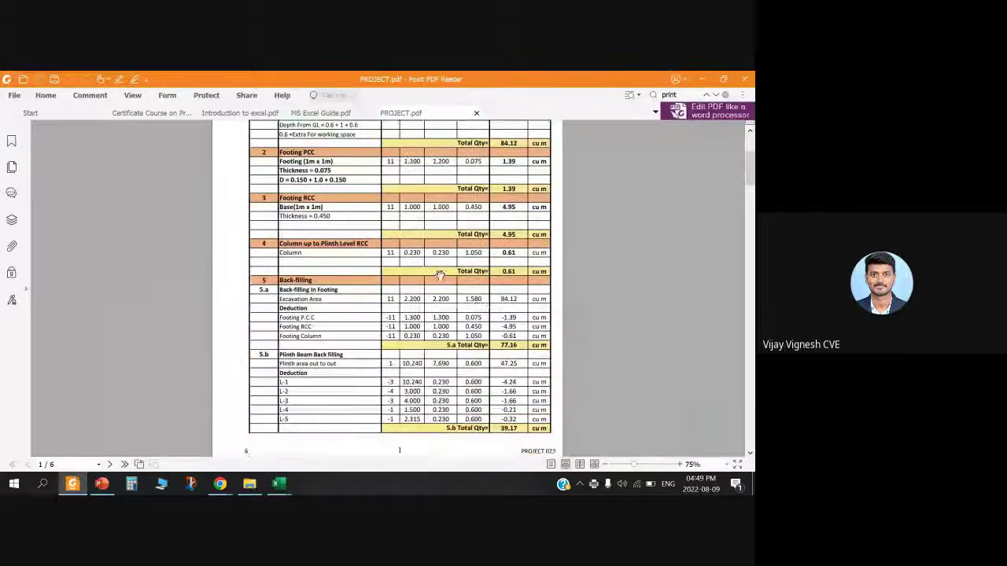
{"action": "scroll", "coordinate": [444, 228], "scroll_direction": "down", "scroll_amount": 15}
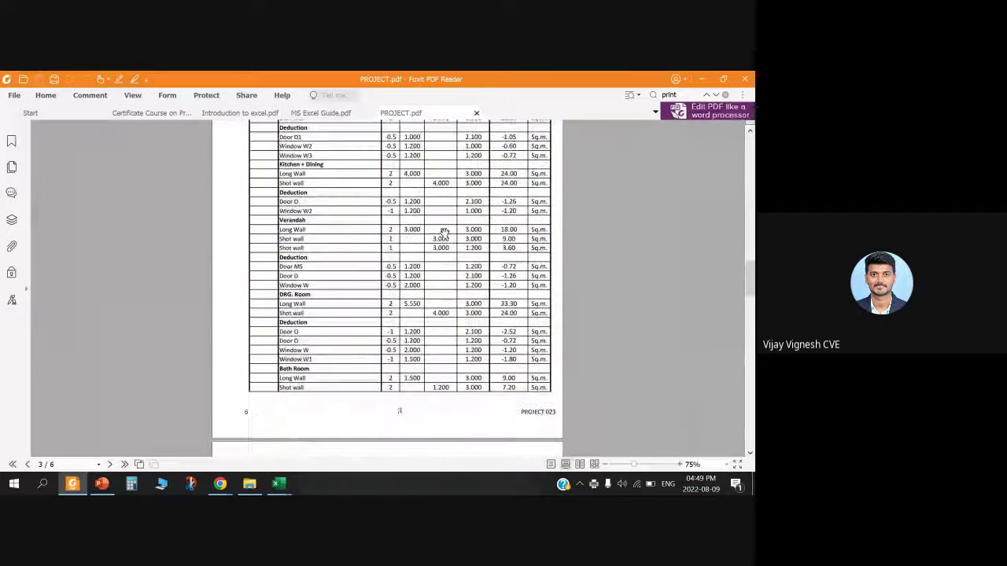
{"action": "scroll", "coordinate": [465, 261], "scroll_direction": "down", "scroll_amount": 8}
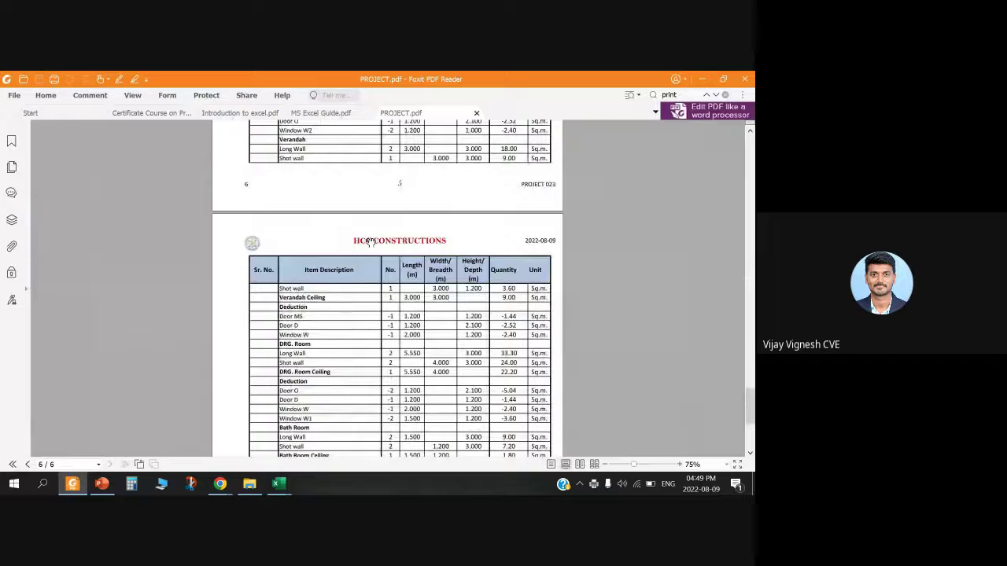
{"action": "scroll", "coordinate": [354, 249], "scroll_direction": "down", "scroll_amount": 5}
{"action": "scroll", "coordinate": [397, 319], "scroll_direction": "up", "scroll_amount": 15}
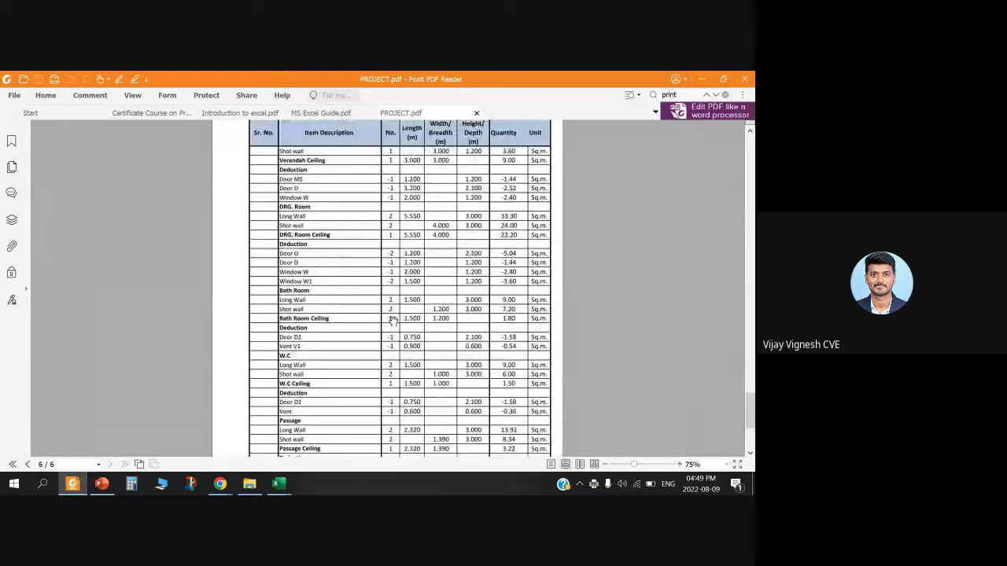
{"action": "scroll", "coordinate": [397, 365], "scroll_direction": "up", "scroll_amount": 20}
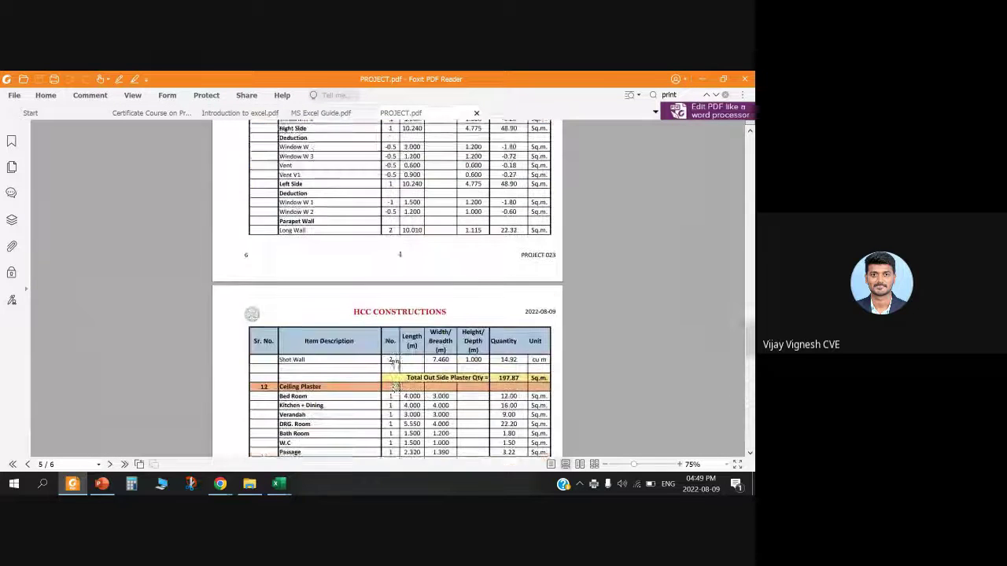
{"action": "scroll", "coordinate": [401, 386], "scroll_direction": "up", "scroll_amount": 4}
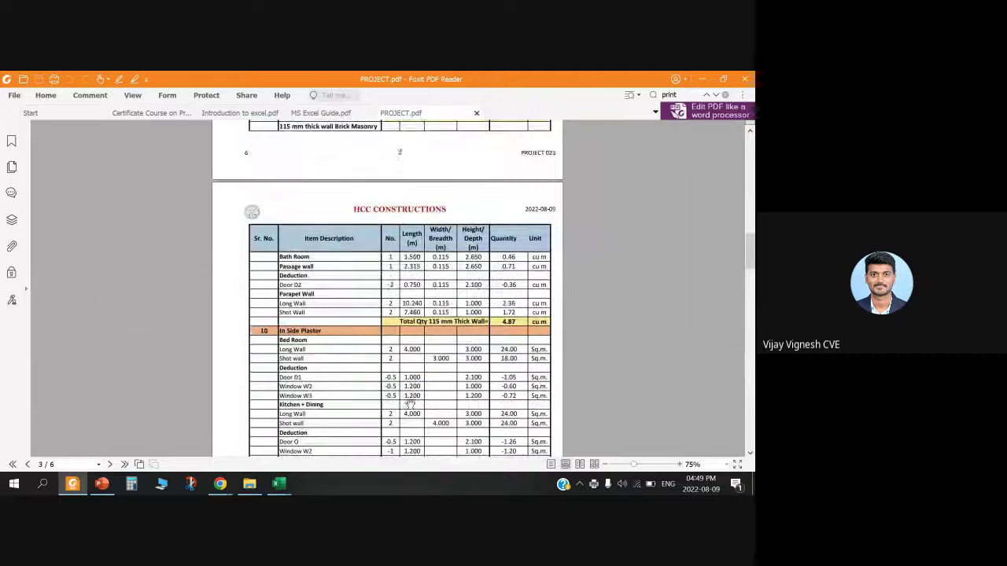
- Minimize the PDF reader, bring the Google Meet window forward, and scroll its People list
{"action": "left_click", "coordinate": [701, 78]}
{"action": "mouse_move", "coordinate": [220, 483]}
{"action": "left_click", "coordinate": [180, 435]}
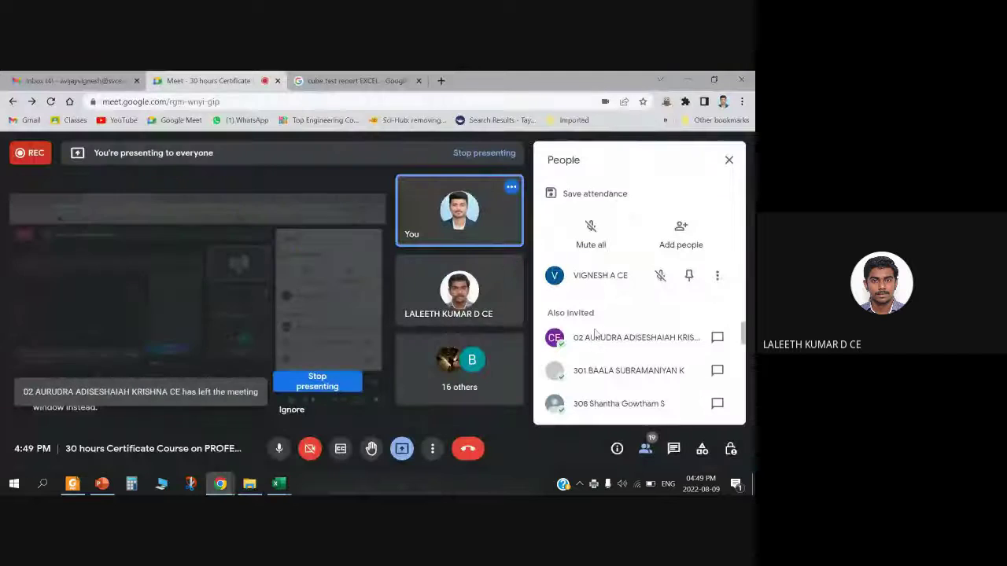
{"action": "scroll", "coordinate": [584, 344], "scroll_direction": "down", "scroll_amount": 3}
{"action": "scroll", "coordinate": [583, 344], "scroll_direction": "up", "scroll_amount": 5}
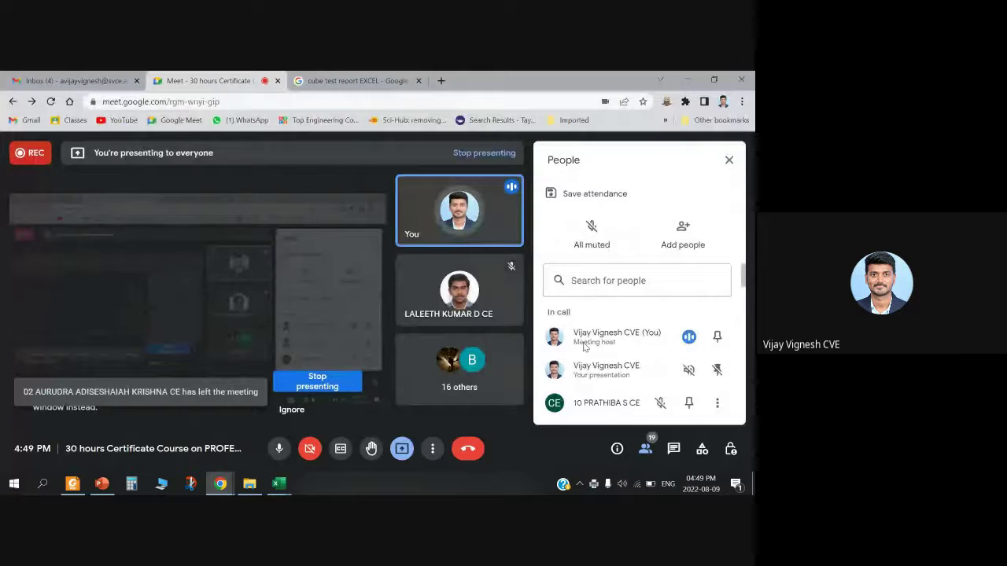
{"action": "scroll", "coordinate": [584, 347], "scroll_direction": "down", "scroll_amount": 3}
{"action": "mouse_move", "coordinate": [278, 484]}
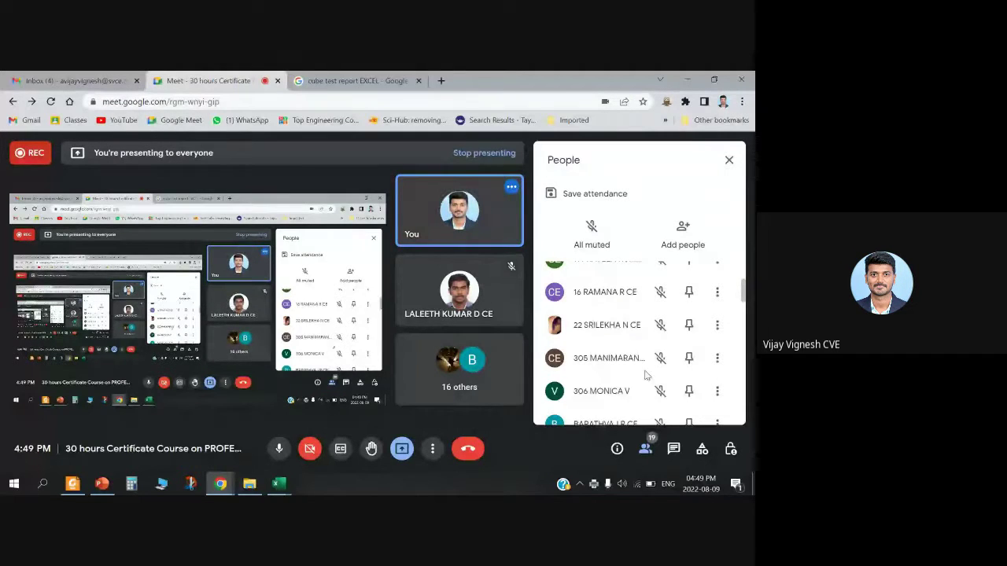
{"action": "scroll", "coordinate": [645, 375], "scroll_direction": "up", "scroll_amount": 2}
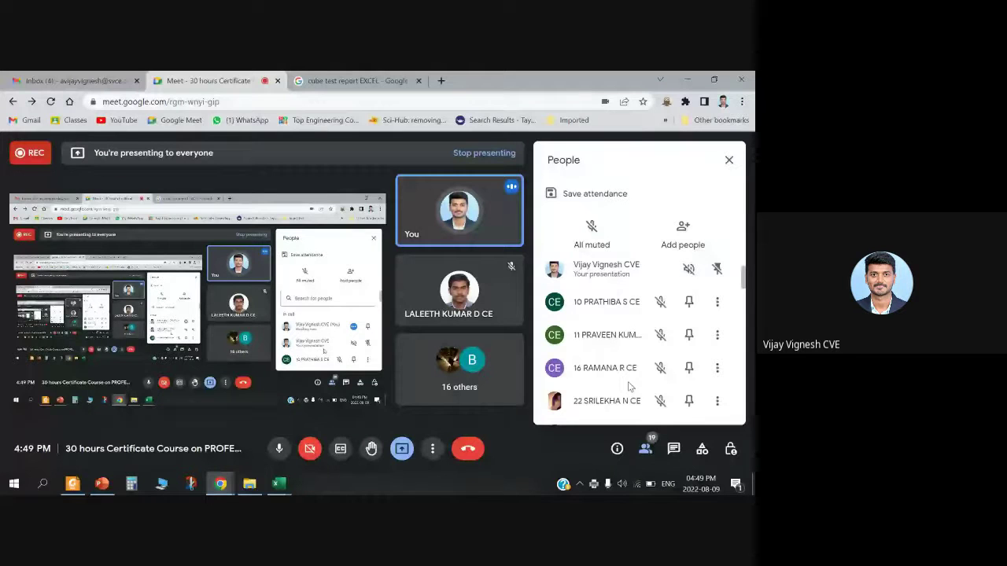